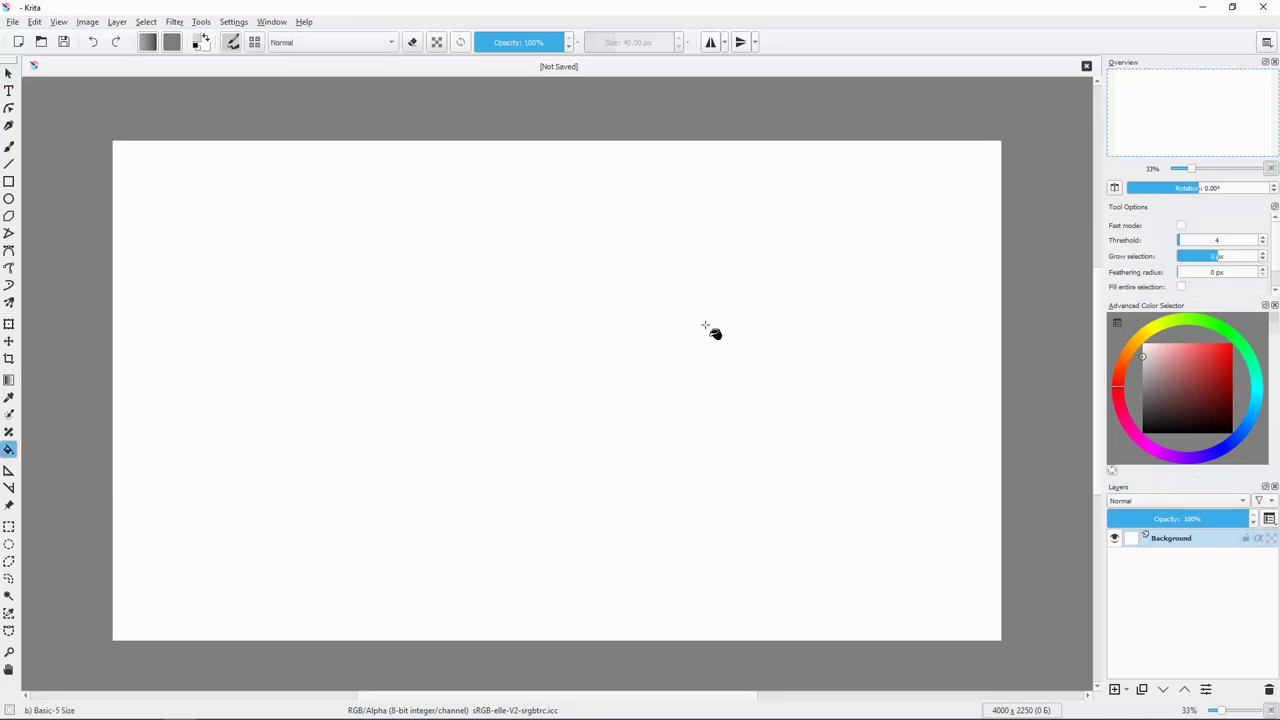
Step: Bucket-fill the whole canvas with a light sky blue
{"action": "left_click", "coordinate": [1247, 424]}
{"action": "left_click", "coordinate": [1179, 353]}
{"action": "left_click", "coordinate": [826, 414]}
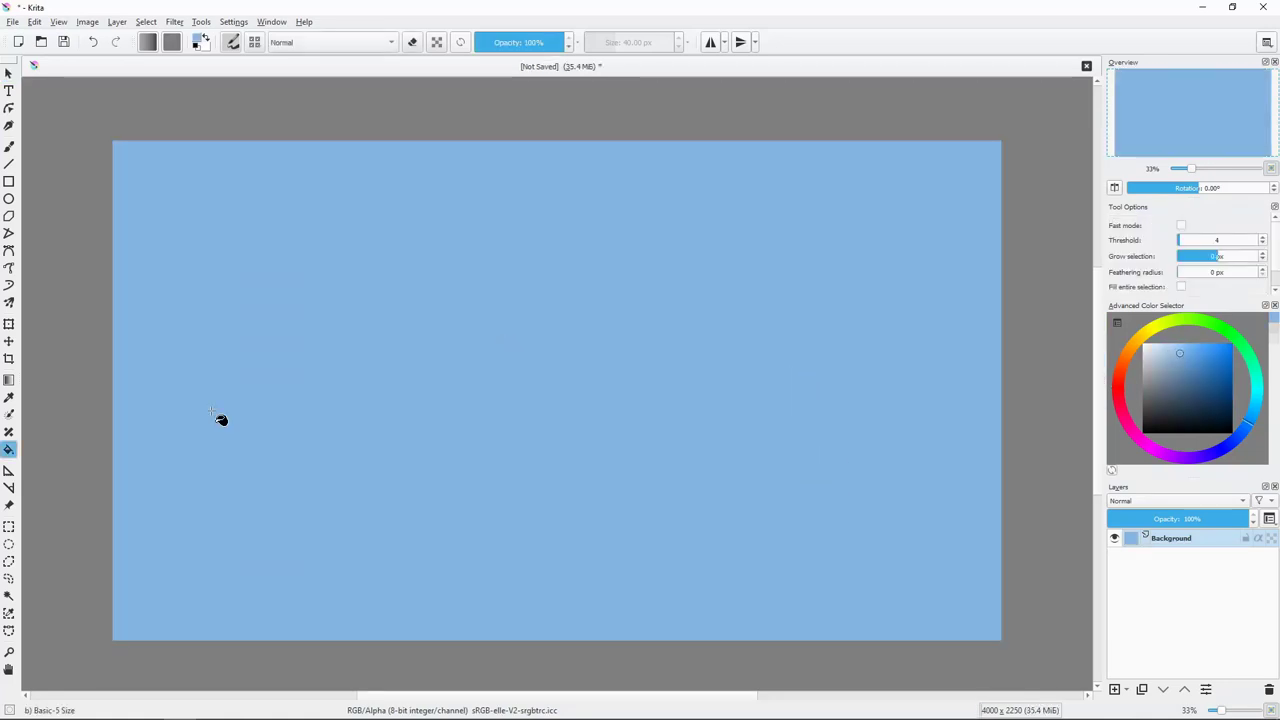
Step: Outline the left cliff with a polygonal selection from top-left to bottom-right
{"action": "key", "text": "ctrl+shift+p"}
{"action": "left_click", "coordinate": [160, 185]}
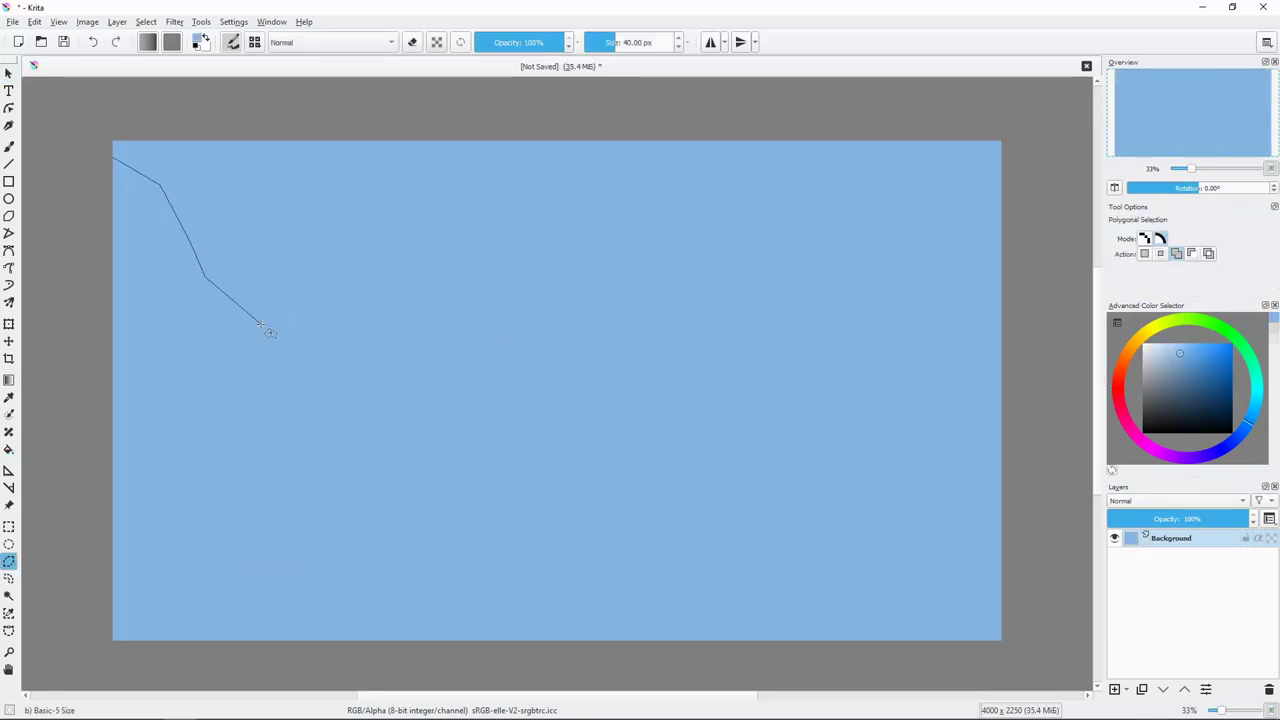
{"action": "left_click", "coordinate": [350, 437]}
{"action": "left_click", "coordinate": [515, 553]}
{"action": "left_click", "coordinate": [770, 627]}
{"action": "left_click", "coordinate": [928, 640]}
{"action": "left_click", "coordinate": [92, 661]}
{"action": "double_click", "coordinate": [90, 180]}
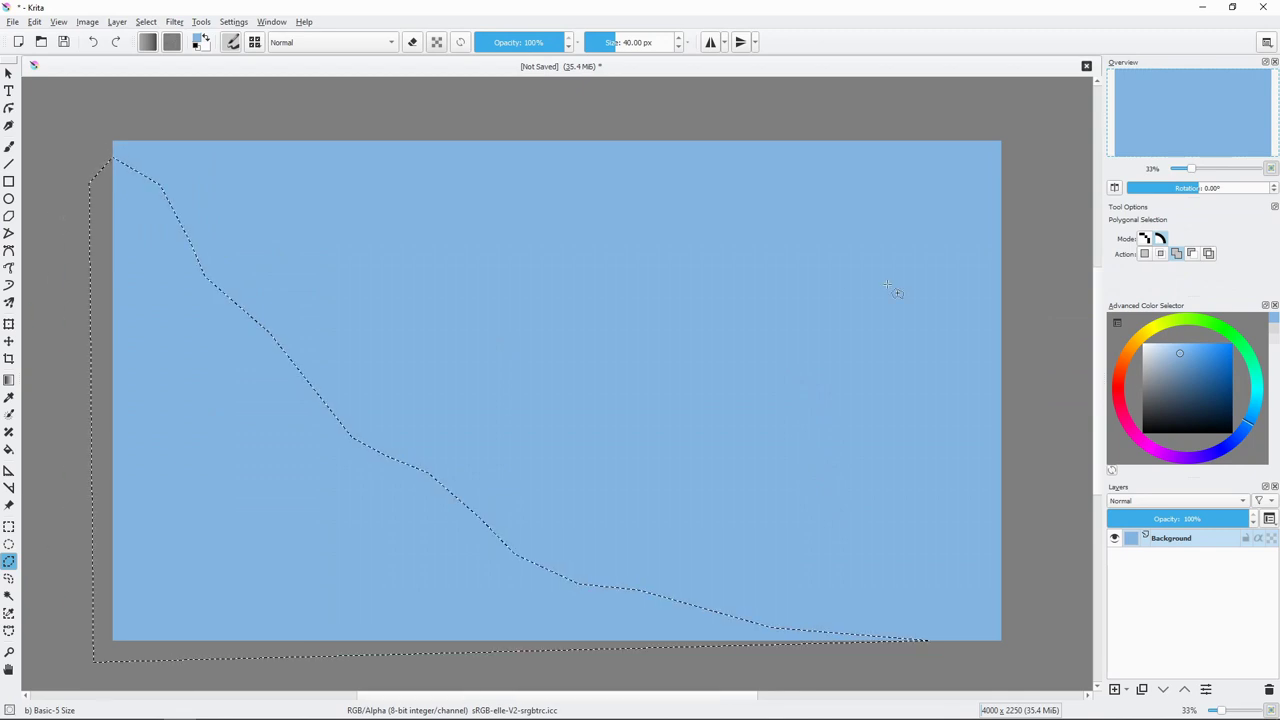
Step: Fill the cliff selection dark teal and deselect
{"action": "left_click", "coordinate": [1255, 376]}
{"action": "left_click", "coordinate": [1176, 399]}
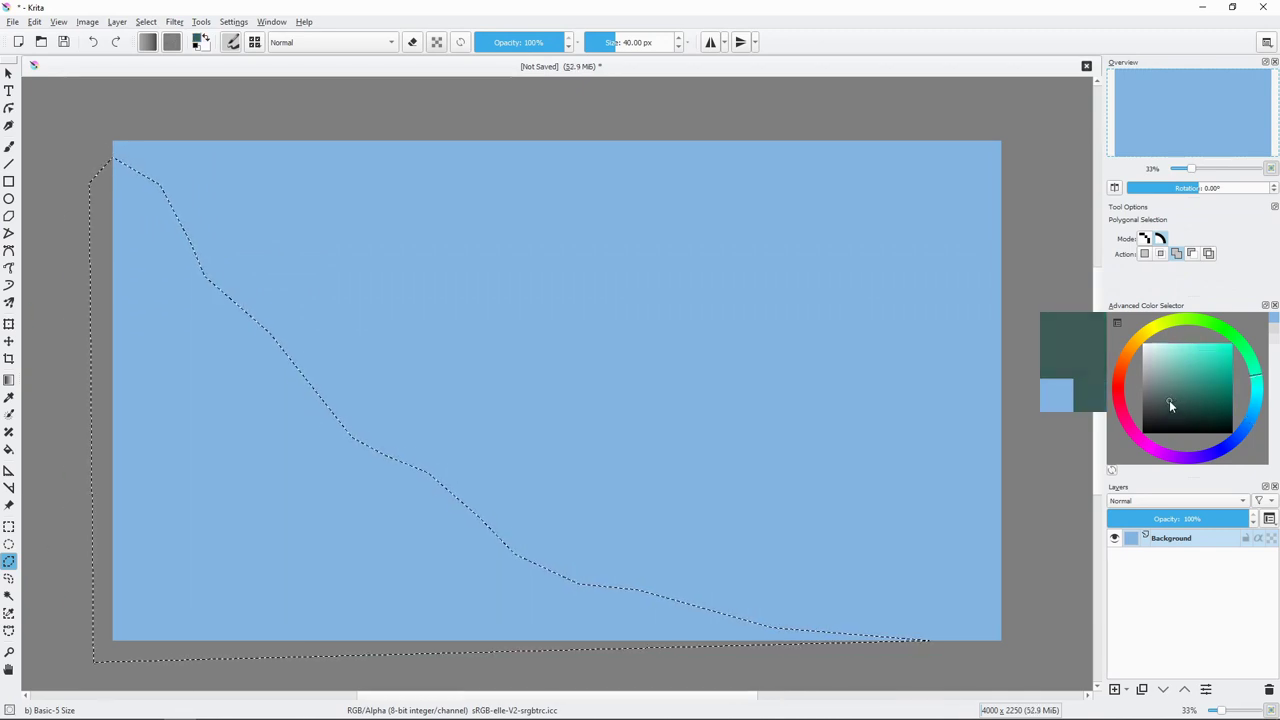
{"action": "key", "text": "f"}
{"action": "left_click", "coordinate": [623, 486]}
{"action": "key", "text": "ctrl+shift+a"}
Step: Outline the right hillside with a polygonal selection, notching its bottom along the river bank
{"action": "key", "text": "p"}
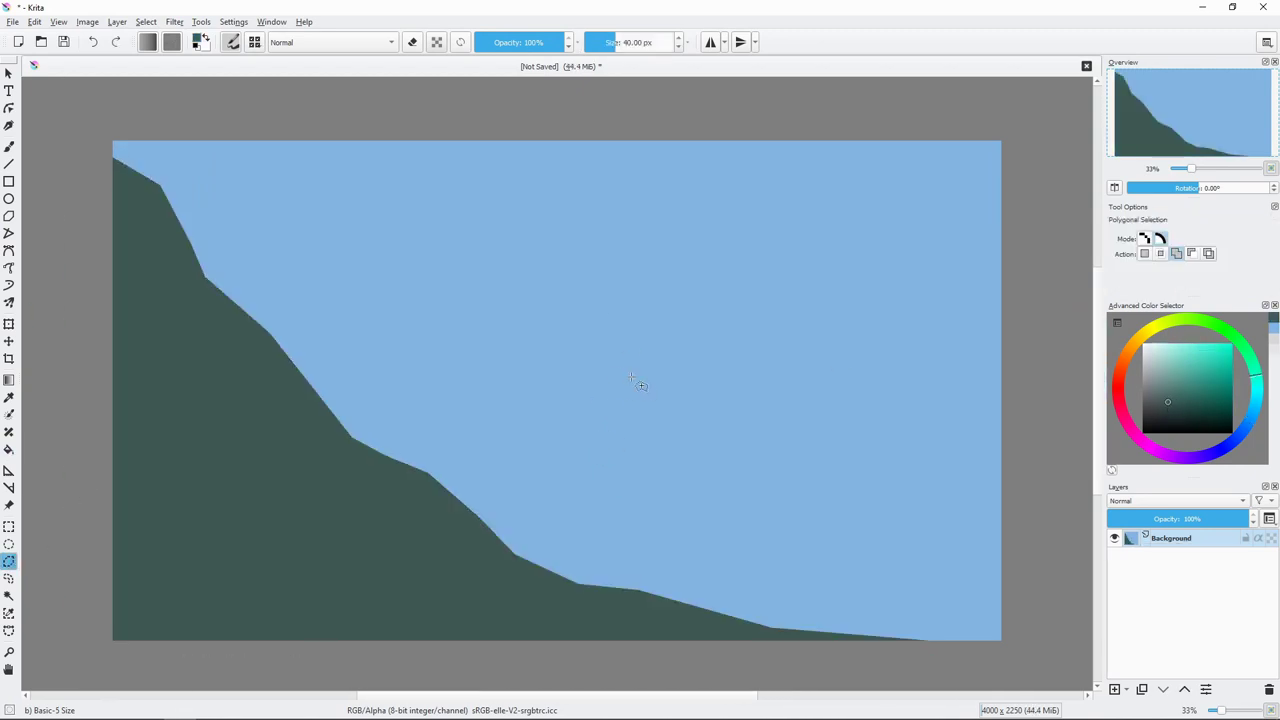
{"action": "left_click", "coordinate": [461, 488]}
{"action": "left_click", "coordinate": [570, 433]}
{"action": "left_click", "coordinate": [733, 356]}
{"action": "left_click", "coordinate": [825, 255]}
{"action": "left_click", "coordinate": [900, 128]}
{"action": "left_click", "coordinate": [1046, 128]}
{"action": "left_click", "coordinate": [1040, 568]}
{"action": "left_click", "coordinate": [890, 560]}
{"action": "left_click", "coordinate": [820, 567]}
{"action": "left_click", "coordinate": [740, 561]}
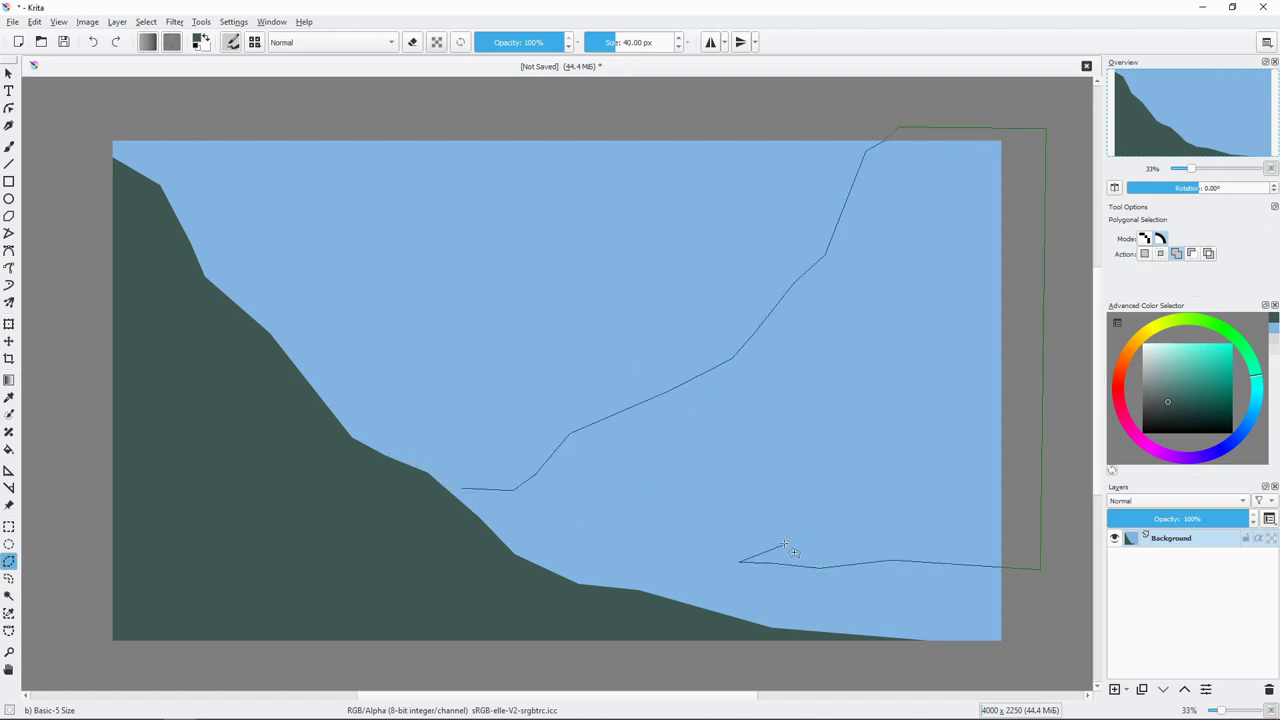
{"action": "left_click", "coordinate": [780, 543]}
{"action": "left_click", "coordinate": [455, 495]}
Step: Fill the hillside selection muted green and deselect
{"action": "left_click_drag", "start_coordinate": [1253, 374], "coordinate": [1238, 338]}
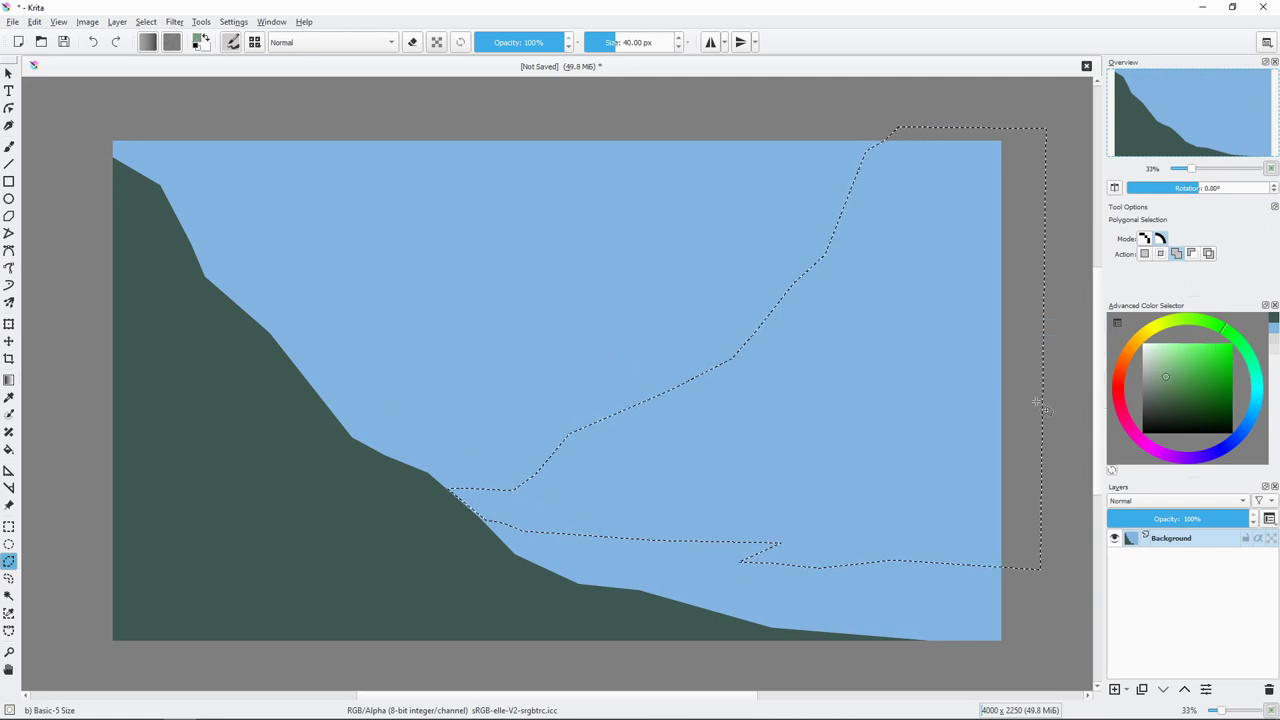
{"action": "key", "text": "f"}
{"action": "left_click", "coordinate": [943, 406]}
{"action": "key", "text": "ctrl+shift+a"}
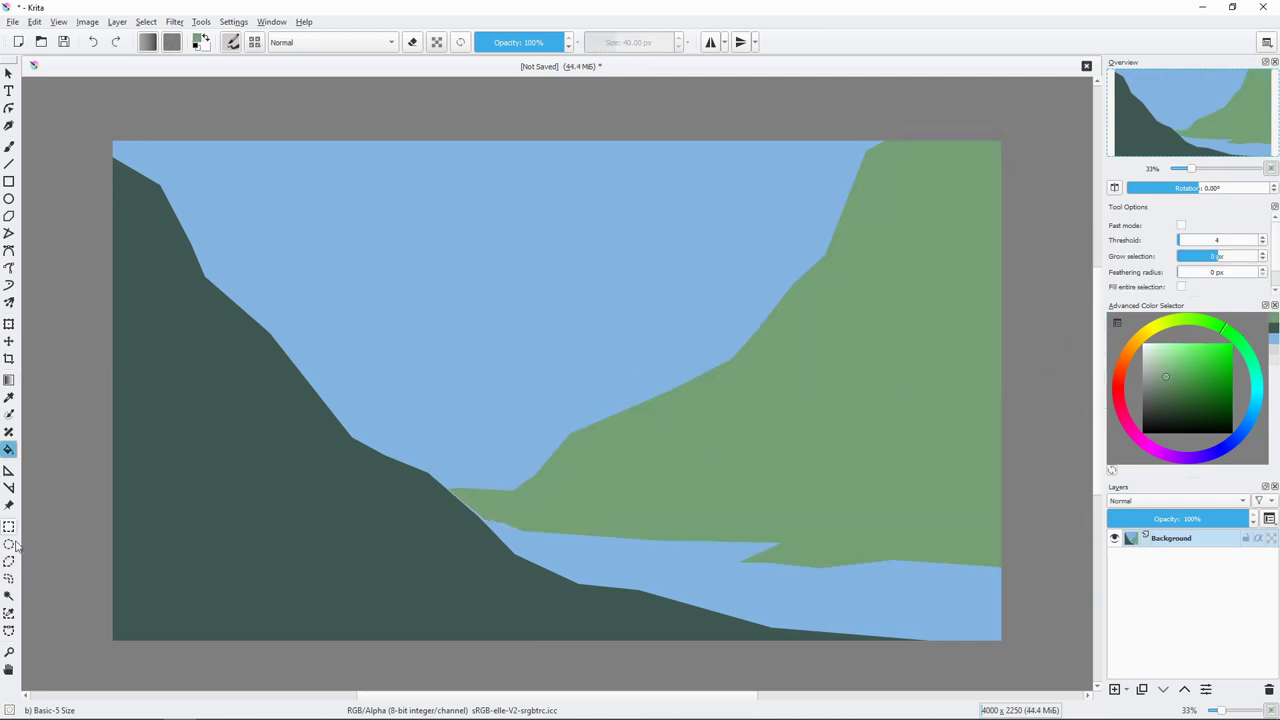
{"action": "left_click", "coordinate": [9, 561]}
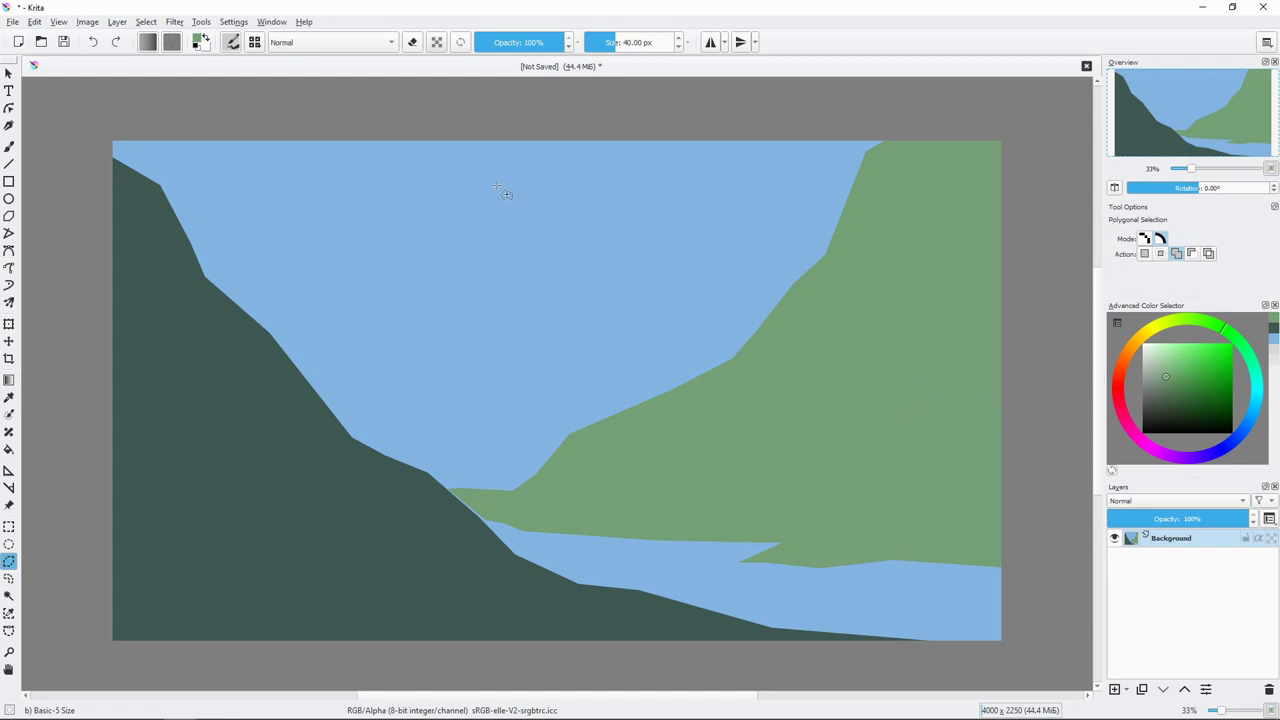
Step: Select the sky area above the cliff and hillside with a polygonal selection
{"action": "left_click", "coordinate": [113, 156]}
{"action": "left_click", "coordinate": [160, 185]}
{"action": "left_click", "coordinate": [205, 277]}
{"action": "left_click", "coordinate": [358, 440]}
{"action": "left_click", "coordinate": [447, 488]}
{"action": "left_click", "coordinate": [515, 489]}
{"action": "left_click", "coordinate": [900, 127]}
{"action": "left_click", "coordinate": [92, 123]}
{"action": "left_click", "coordinate": [113, 156]}
Step: Airbrush a slightly darker blue across the top of the sky, then deselect
{"action": "key", "text": "b"}
{"action": "right_click", "coordinate": [590, 270]}
{"action": "left_click", "coordinate": [560, 215]}
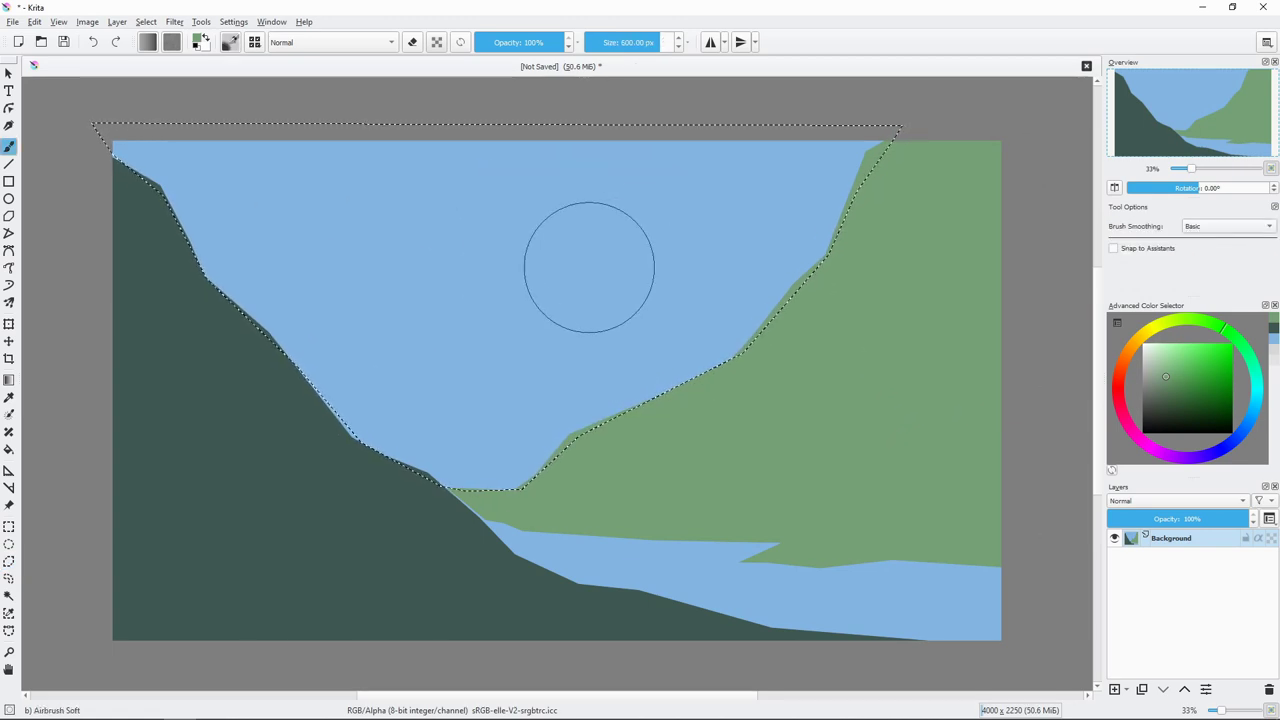
{"action": "left_click", "coordinate": [595, 290], "text": "ctrl"}
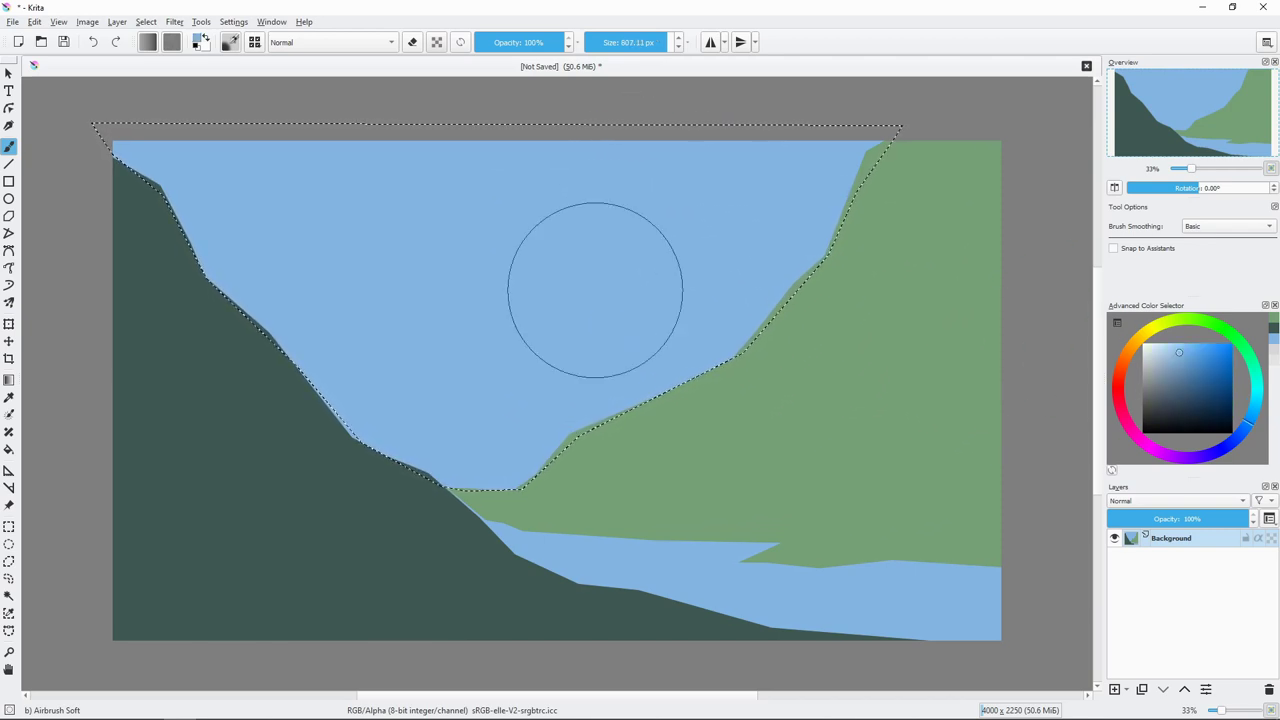
{"action": "left_click", "coordinate": [1197, 358]}
{"action": "left_click_drag", "start_coordinate": [850, 180], "coordinate": [679, 125]}
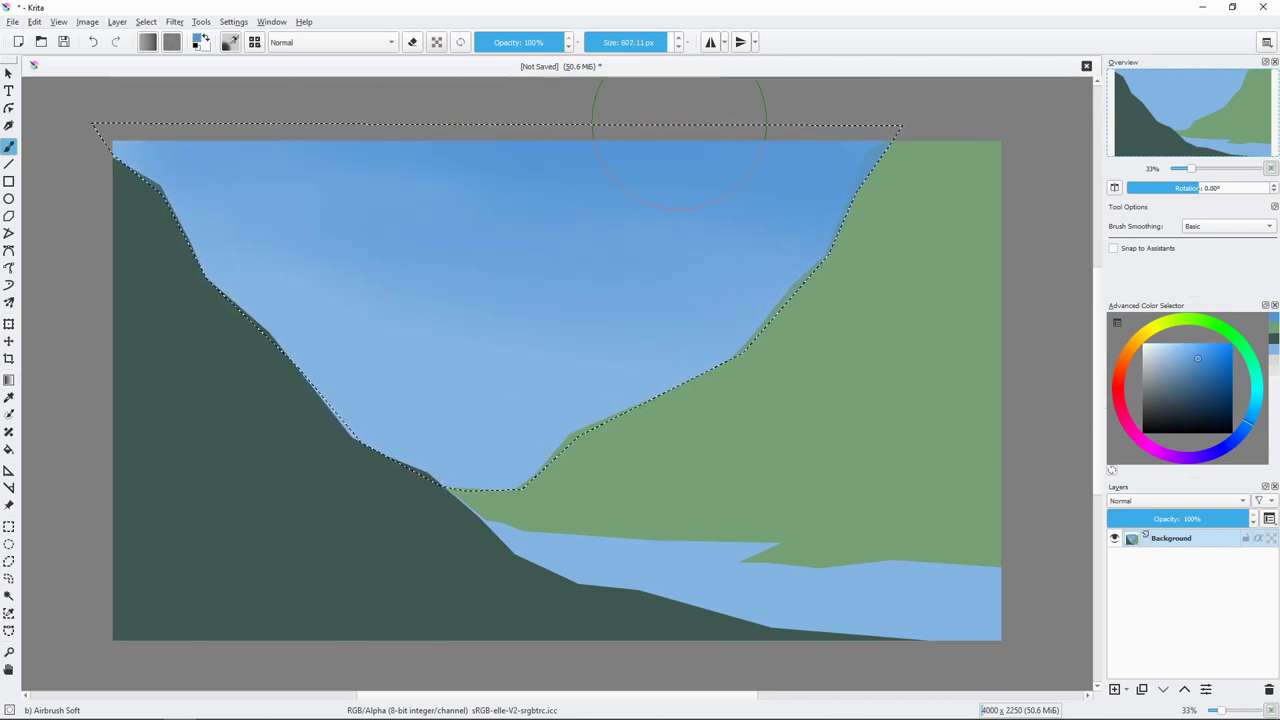
{"action": "left_click_drag", "start_coordinate": [643, 214], "coordinate": [850, 180]}
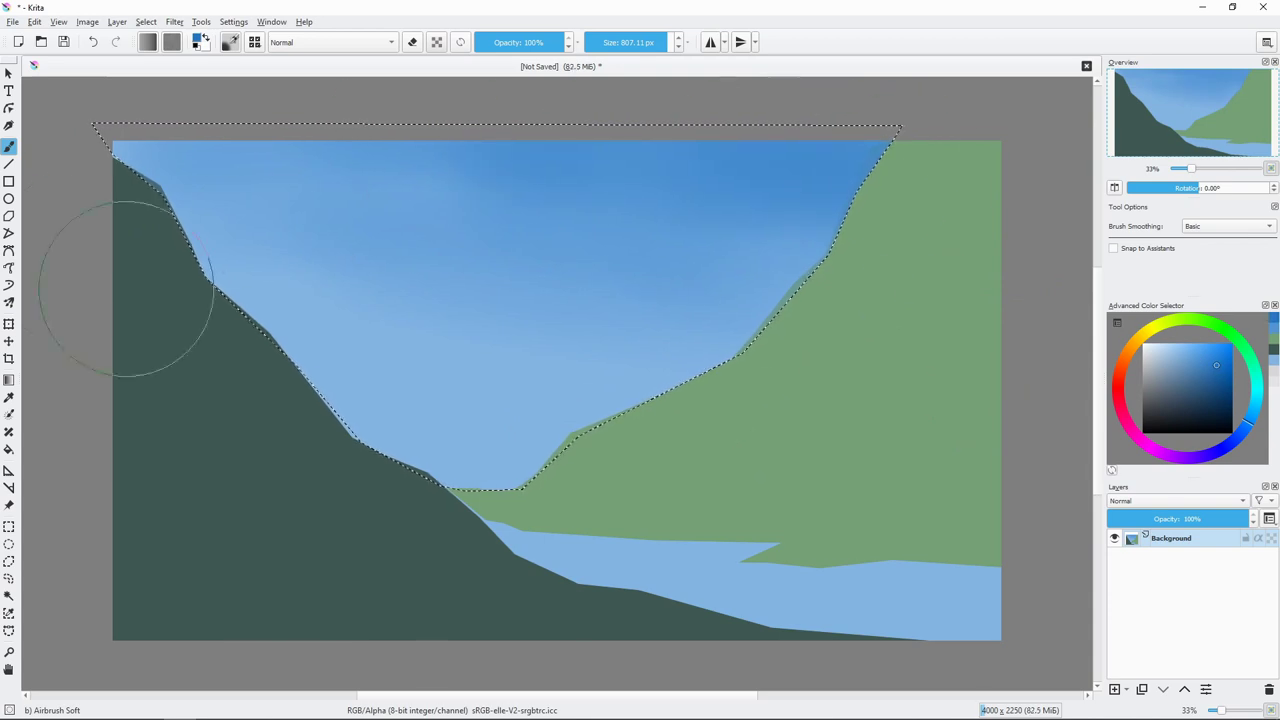
{"action": "key", "text": "ctrl+shift+a"}
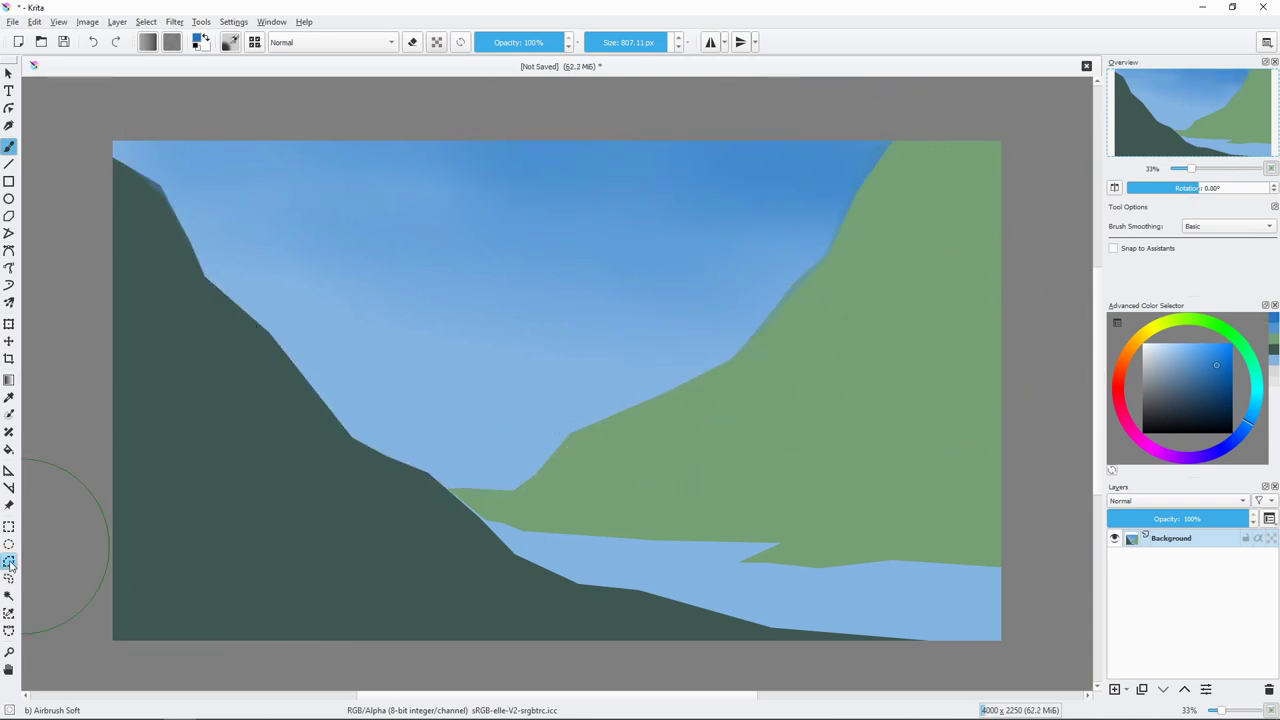
Step: Outline the distant city skyline in the valley with a polygonal selection
{"action": "left_click", "coordinate": [9, 561]}
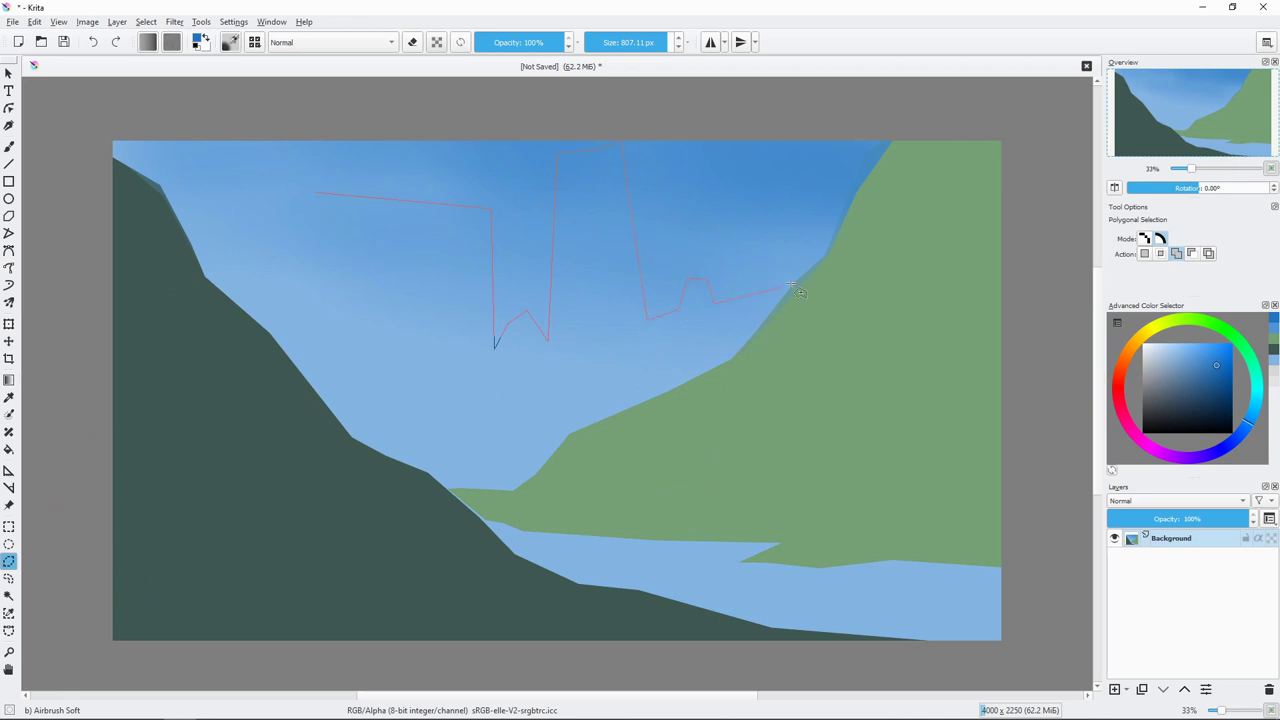
{"action": "left_click", "coordinate": [451, 489]}
{"action": "left_click", "coordinate": [428, 471]}
{"action": "left_click", "coordinate": [351, 434]}
{"action": "left_click", "coordinate": [268, 331]}
{"action": "left_click", "coordinate": [205, 277]}
{"action": "left_click", "coordinate": [265, 285]}
{"action": "left_click", "coordinate": [270, 200]}
Step: Airbrush darker blue into the far skyline buildings
{"action": "left_click", "coordinate": [298, 220]}
{"action": "left_click", "coordinate": [315, 193]}
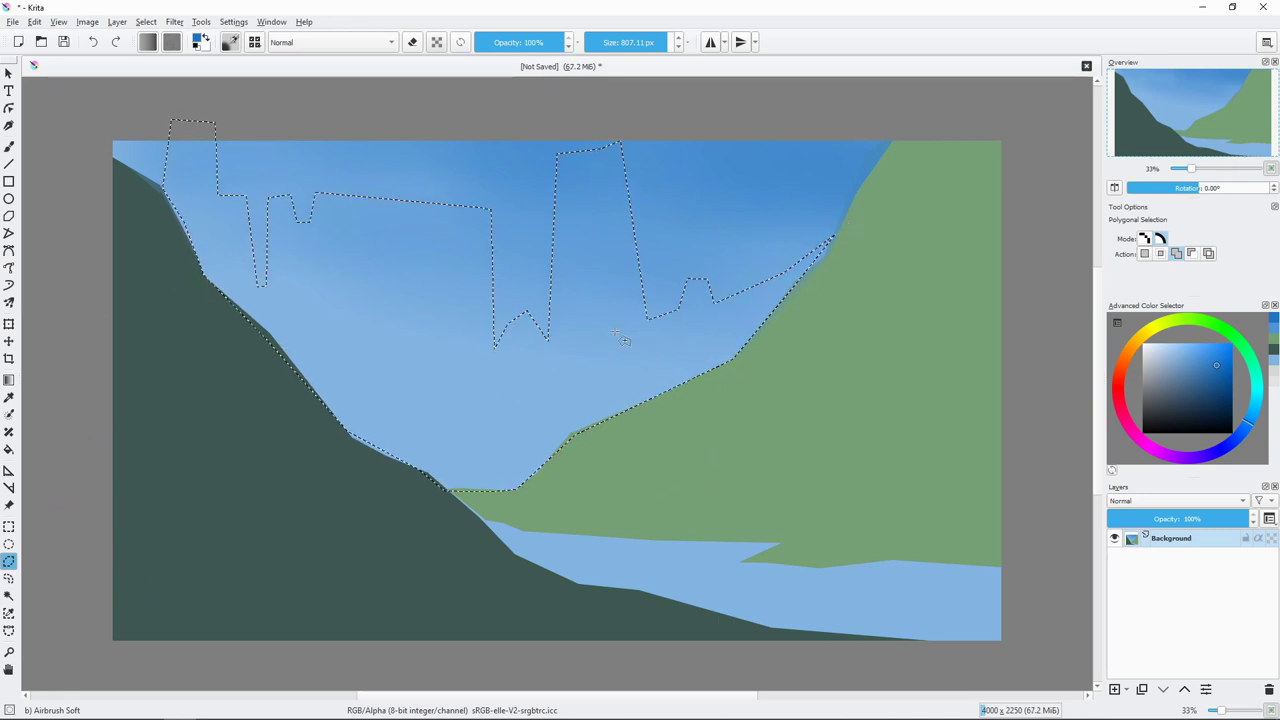
{"action": "key", "text": "b"}
{"action": "mouse_move", "coordinate": [590, 240]}
{"action": "left_mouse_down"}
{"action": "mouse_move", "coordinate": [800, 255]}
{"action": "mouse_move", "coordinate": [610, 483]}
{"action": "left_mouse_up"}
{"action": "key", "text": "ctrl+h"}
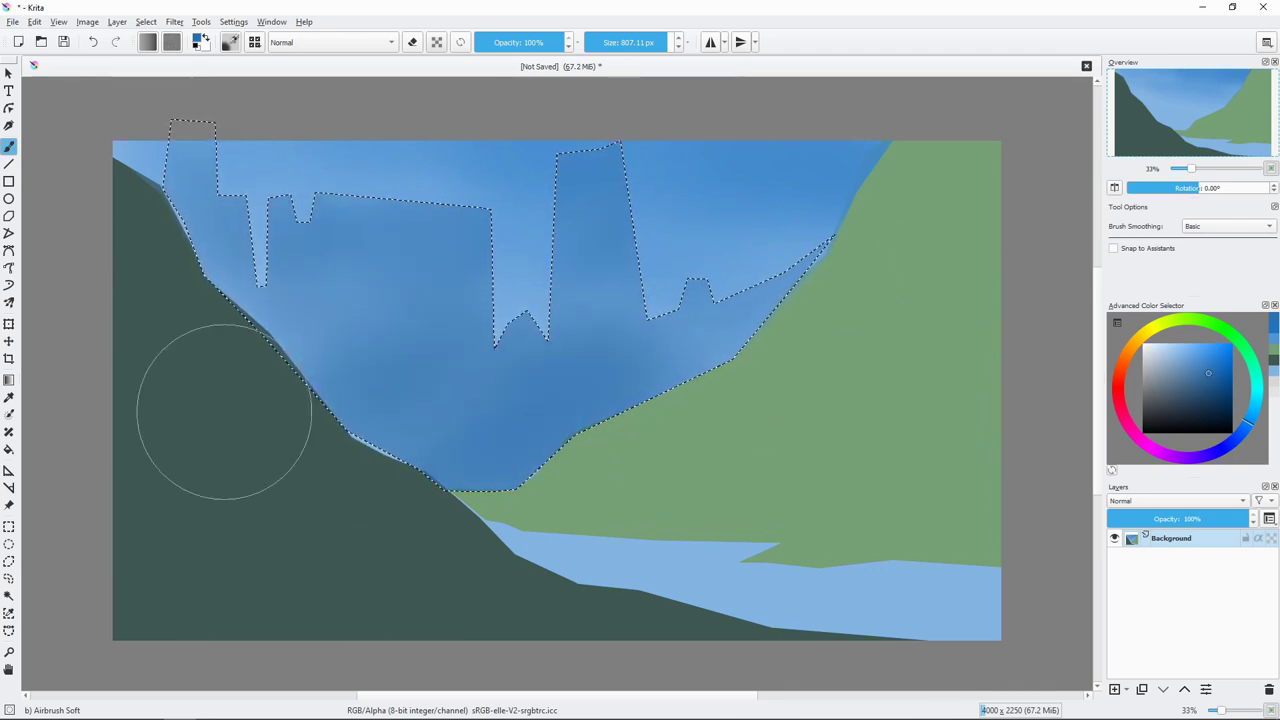
Step: Select the nearer row of buildings and airbrush them a deeper blue
{"action": "key", "text": "ctrl+r"}
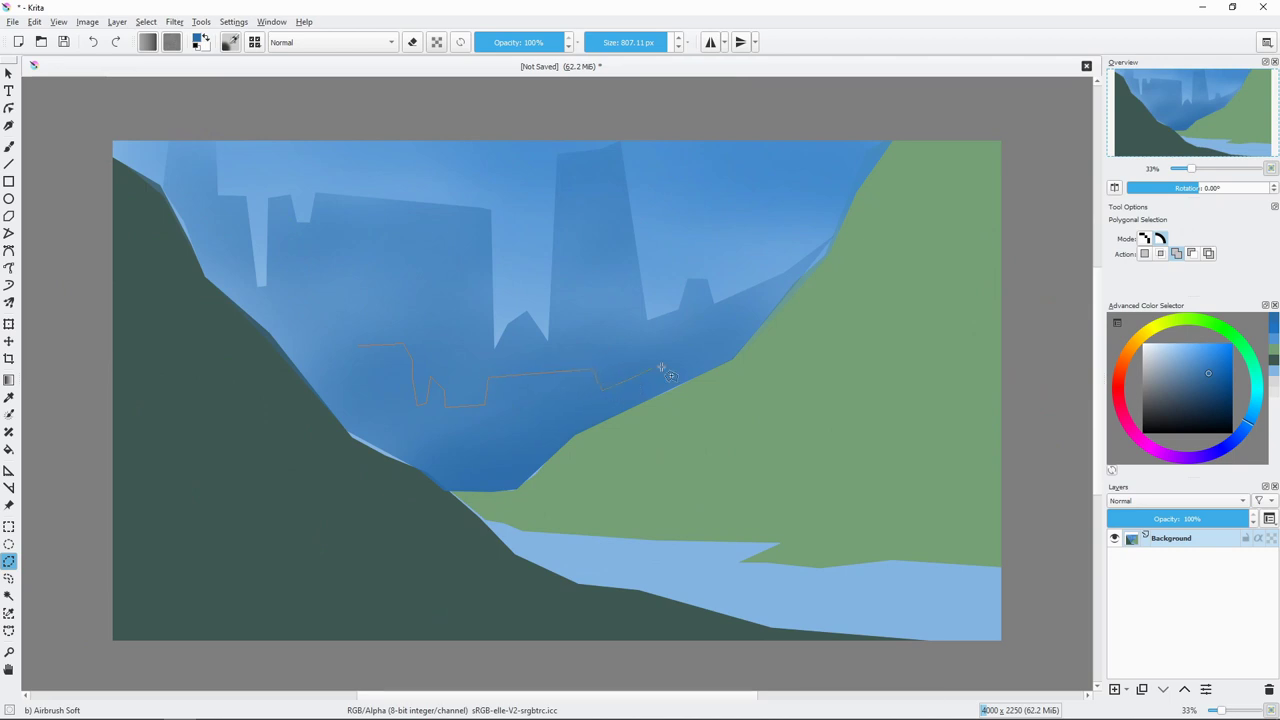
{"action": "left_click", "coordinate": [527, 485]}
{"action": "left_click", "coordinate": [450, 490]}
{"action": "left_click", "coordinate": [402, 462]}
{"action": "left_click", "coordinate": [348, 435]}
{"action": "left_click", "coordinate": [250, 310]}
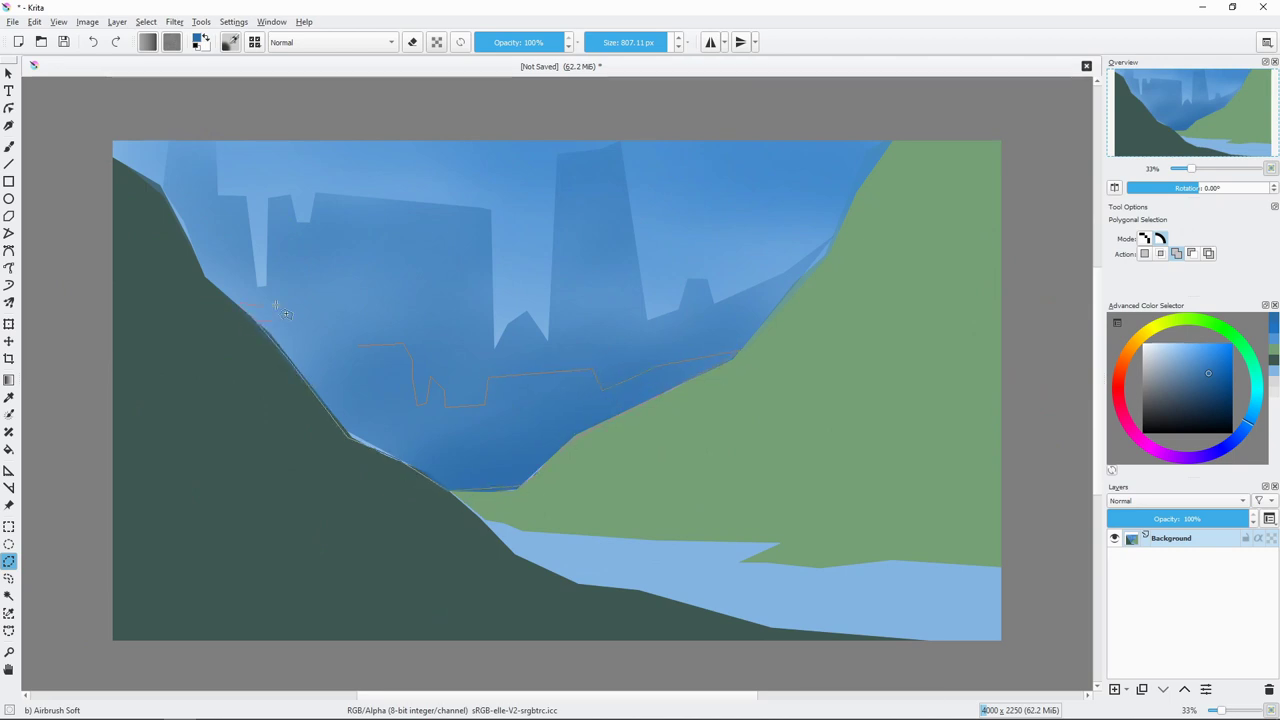
{"action": "double_click", "coordinate": [357, 359]}
{"action": "key", "text": "b"}
{"action": "left_click_drag", "start_coordinate": [330, 400], "coordinate": [570, 470]}
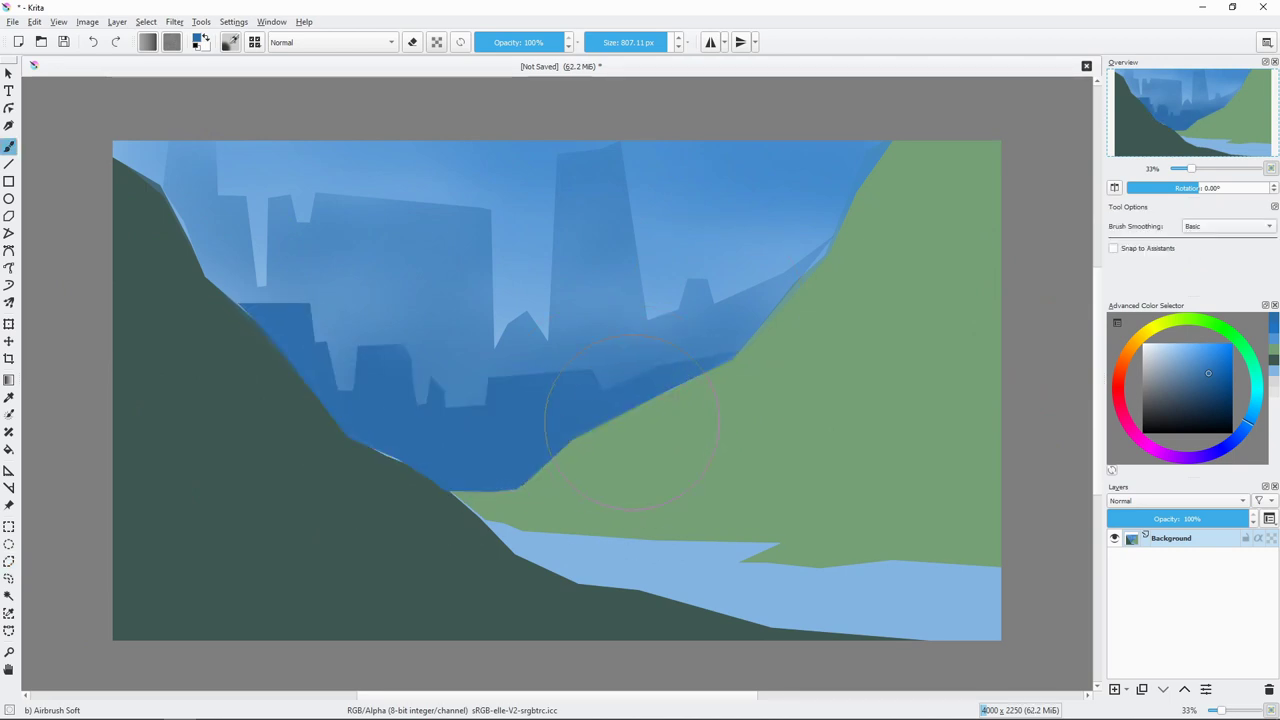
Step: Outline the jagged tree shape at the upper right with a polygonal selection
{"action": "key", "text": "ctrl+r"}
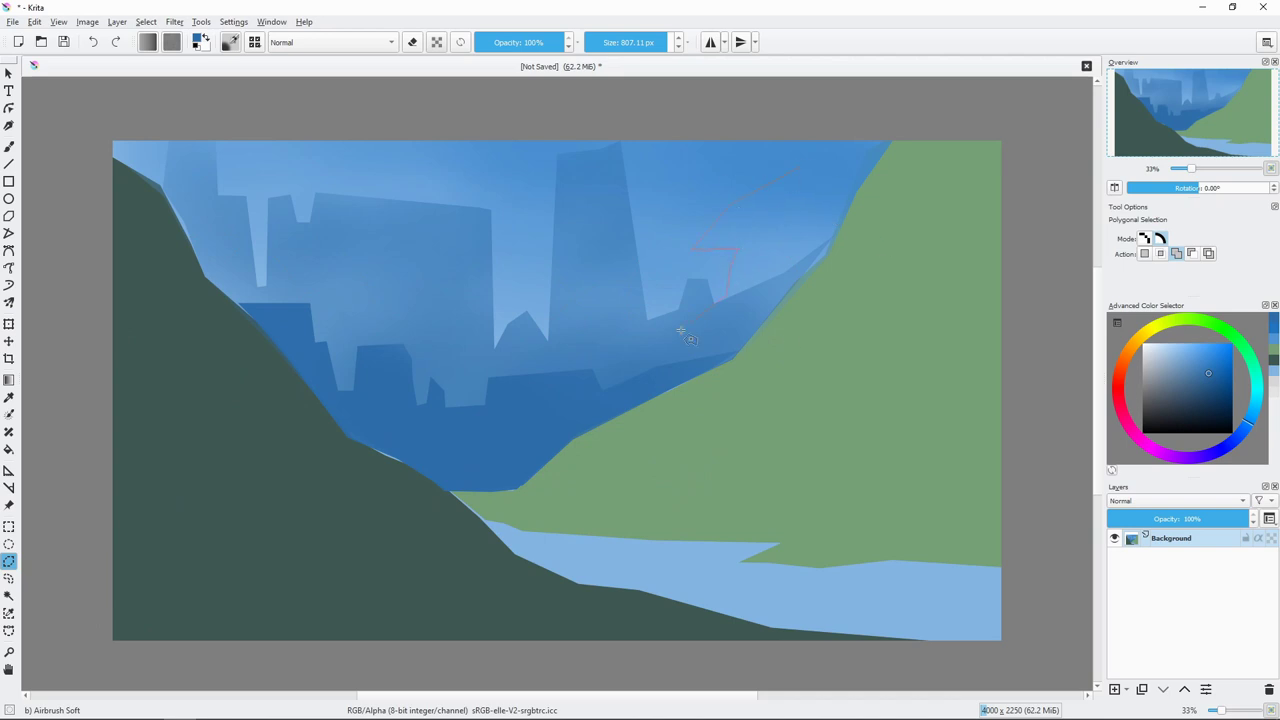
{"action": "left_click", "coordinate": [985, 357]}
{"action": "left_click", "coordinate": [1020, 340]}
{"action": "left_click", "coordinate": [1033, 155]}
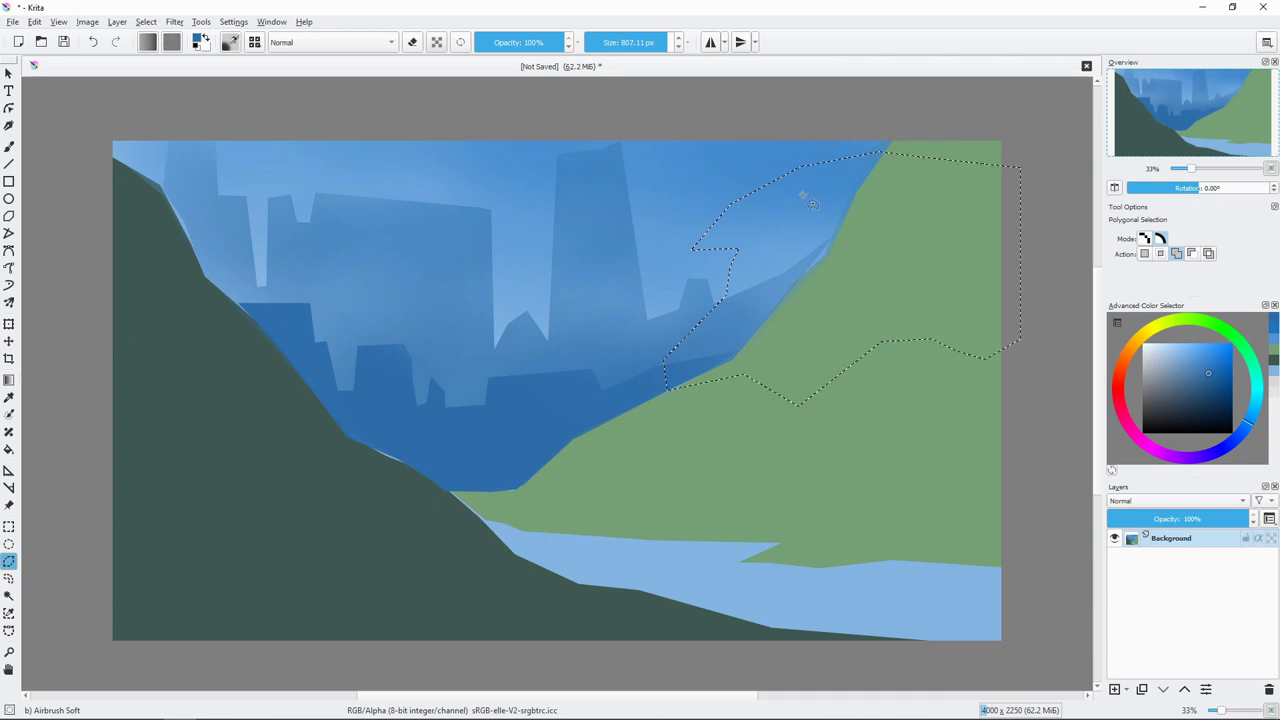
{"action": "left_click", "coordinate": [965, 110]}
{"action": "double_click", "coordinate": [830, 118]}
Step: Airbrush orange-red into the tree area
{"action": "key", "text": "b"}
{"action": "left_click", "coordinate": [1120, 368]}
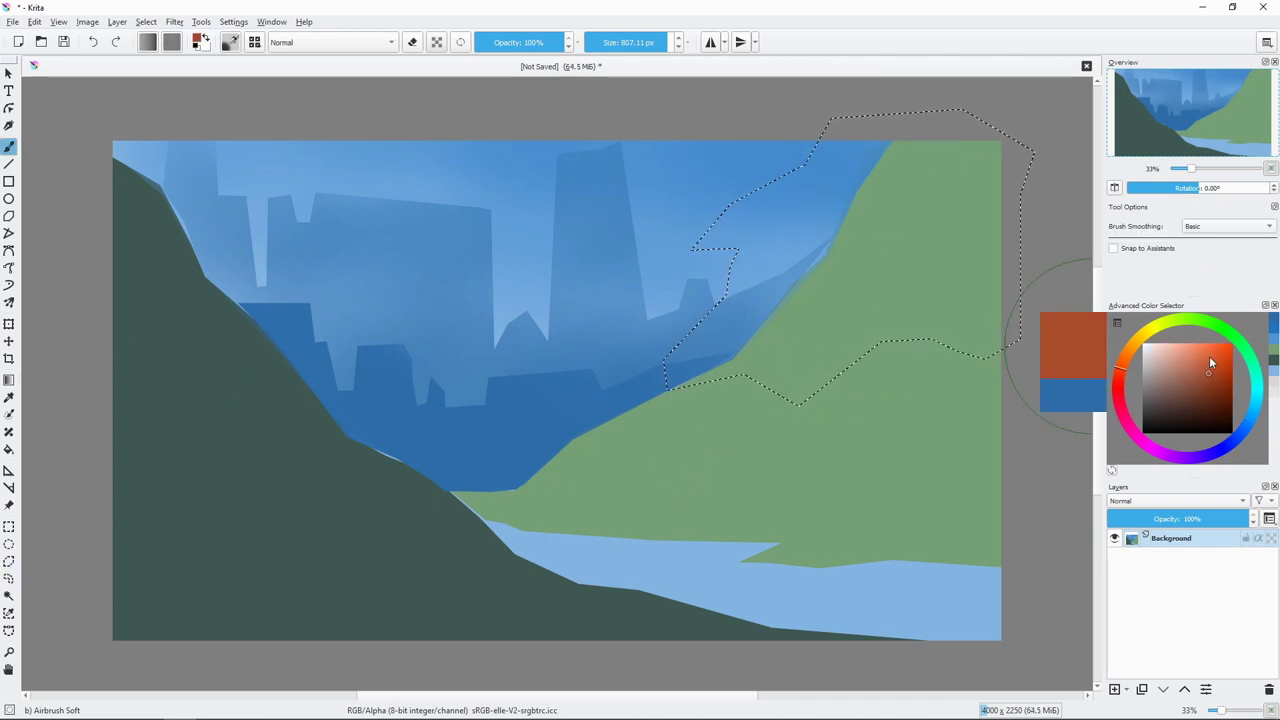
{"action": "left_click", "coordinate": [1206, 356]}
{"action": "left_click_drag", "start_coordinate": [675, 392], "coordinate": [820, 472]}
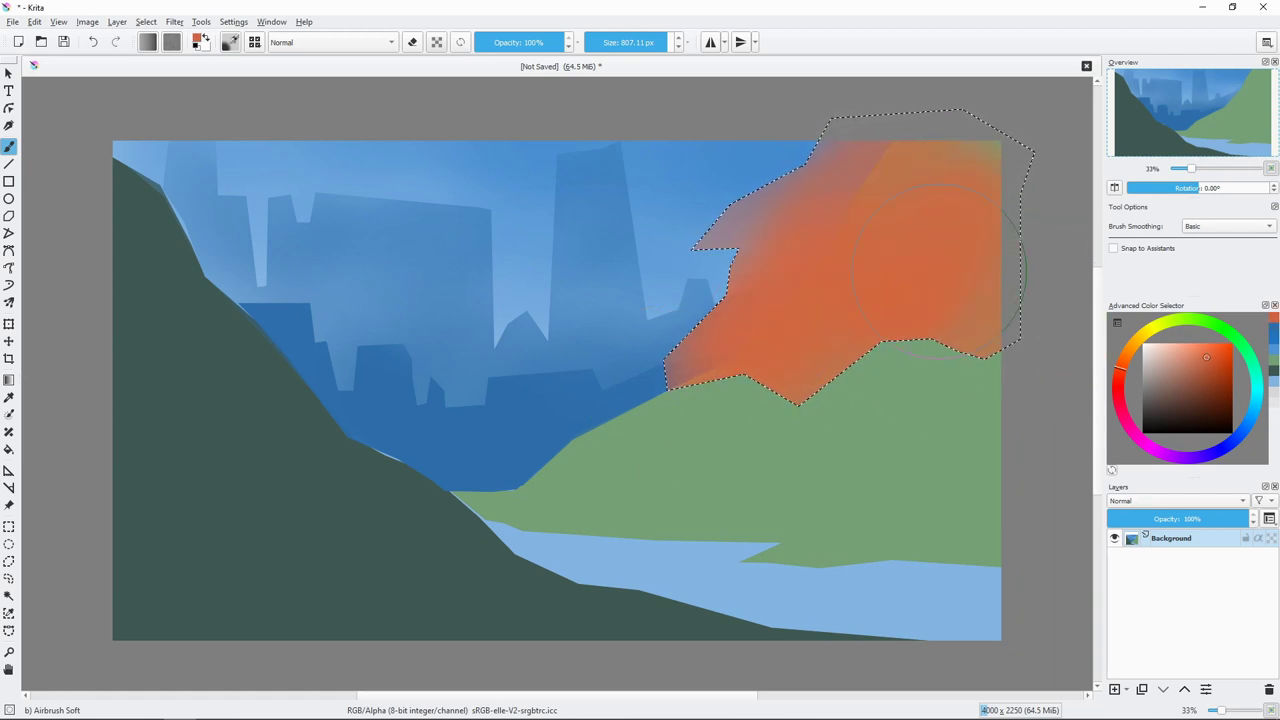
{"action": "left_click", "coordinate": [9, 561]}
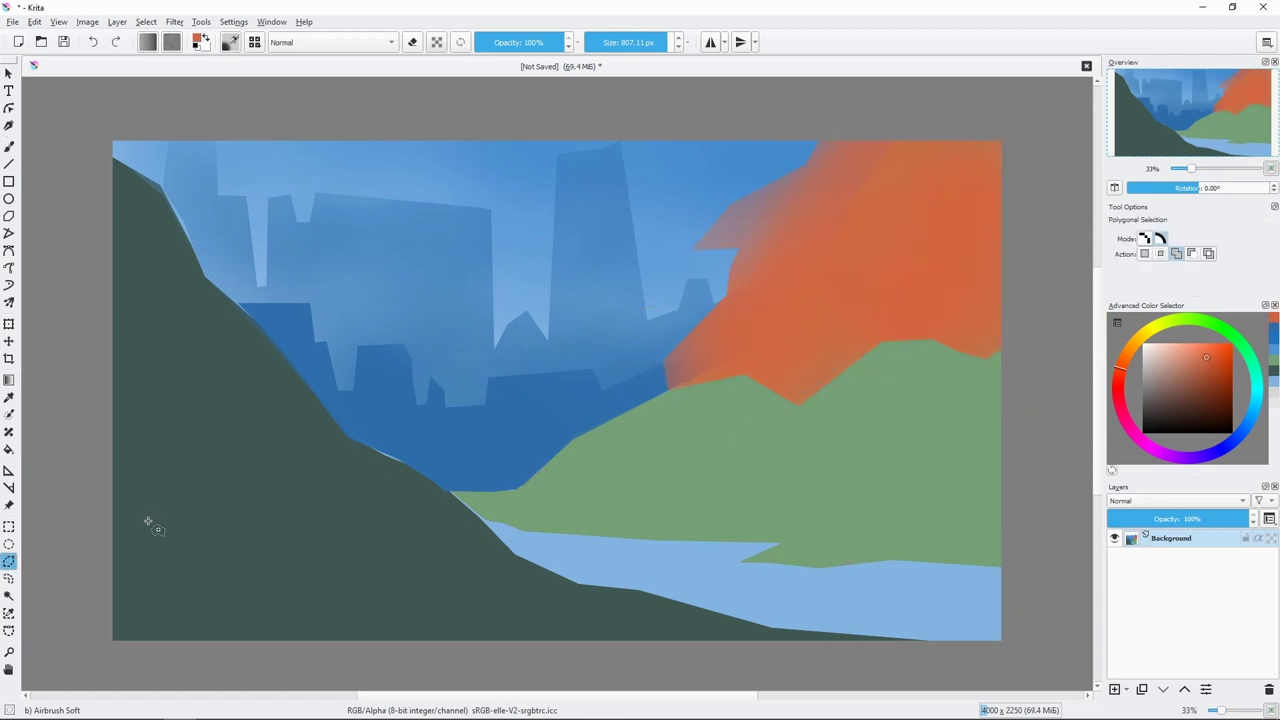
Step: Choose the Bristles-5 Flat brush and try, then undo, a test stroke
{"action": "key", "text": "b"}
{"action": "right_click", "coordinate": [570, 283]}
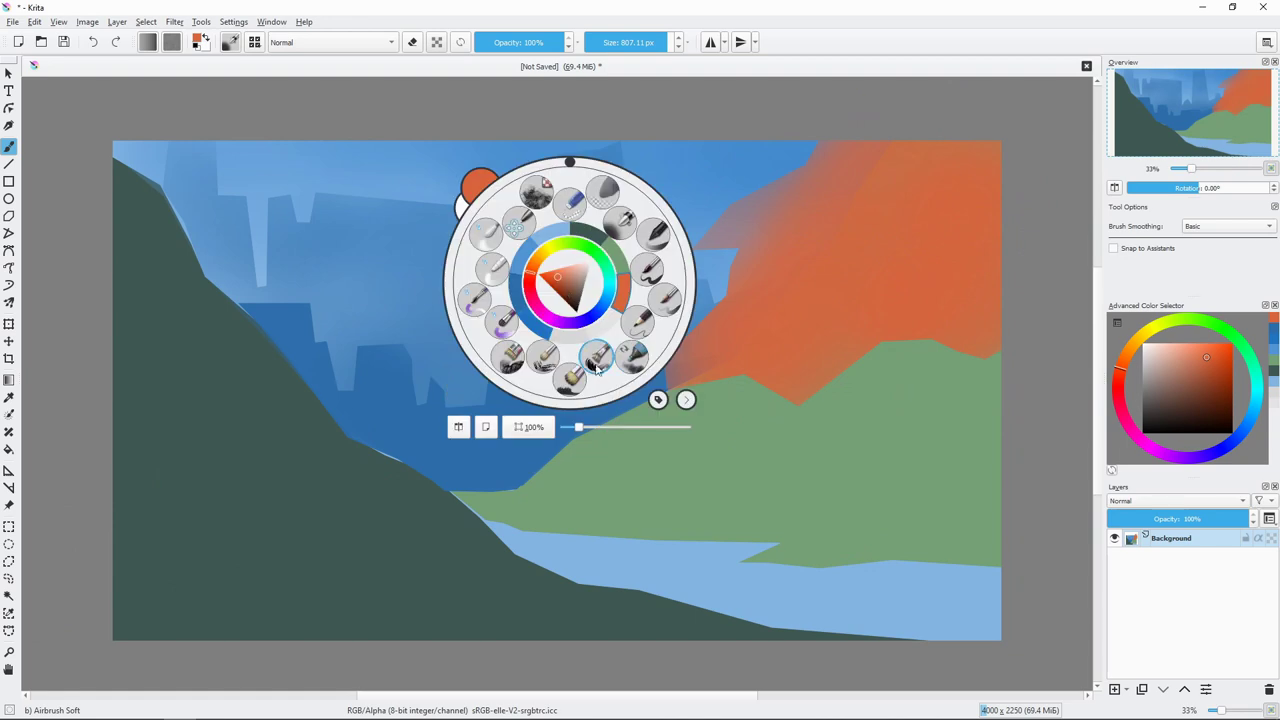
{"action": "left_click", "coordinate": [530, 240]}
{"action": "left_click", "coordinate": [730, 492]}
{"action": "left_click_drag", "start_coordinate": [625, 466], "coordinate": [698, 455]}
{"action": "key", "text": "ctrl+z"}
{"action": "key", "text": "ctrl+z"}
Step: Tie brush Rotation to Drawing angle with a ~90° offset, test it, and pick light blue
{"action": "left_click", "coordinate": [231, 42]}
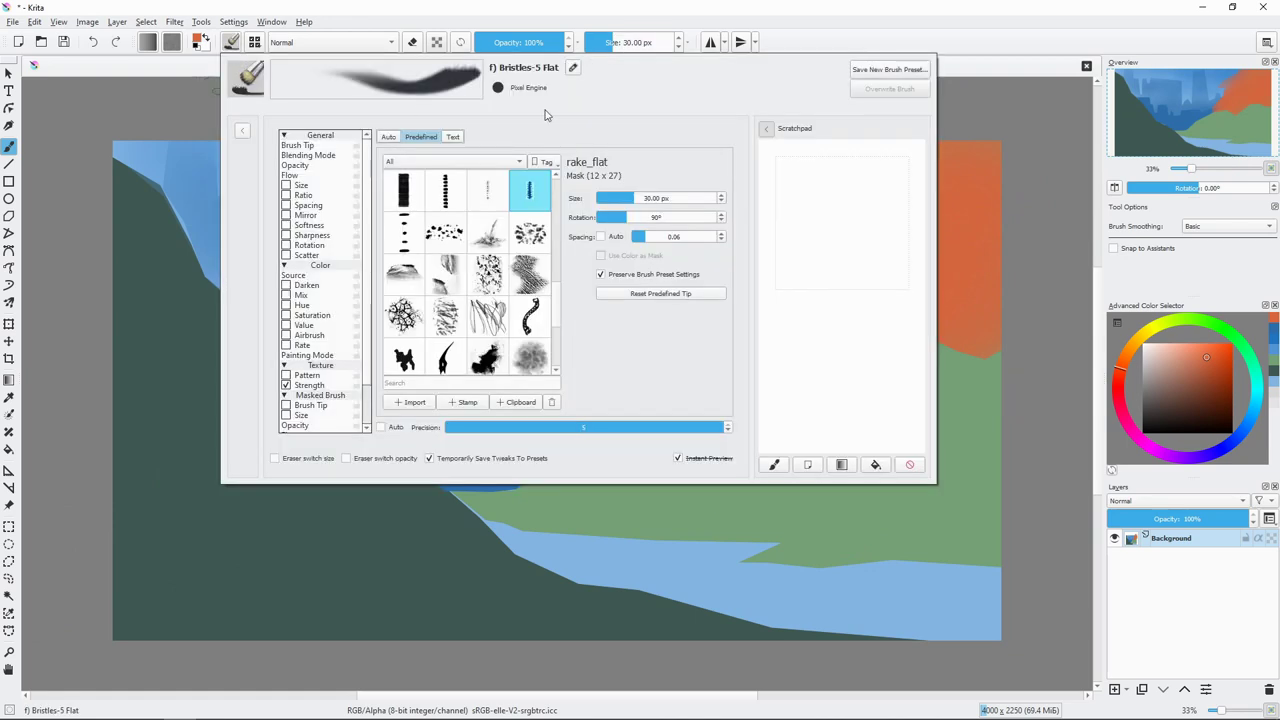
{"action": "left_click", "coordinate": [310, 245]}
{"action": "left_click", "coordinate": [387, 171]}
{"action": "left_click", "coordinate": [420, 298]}
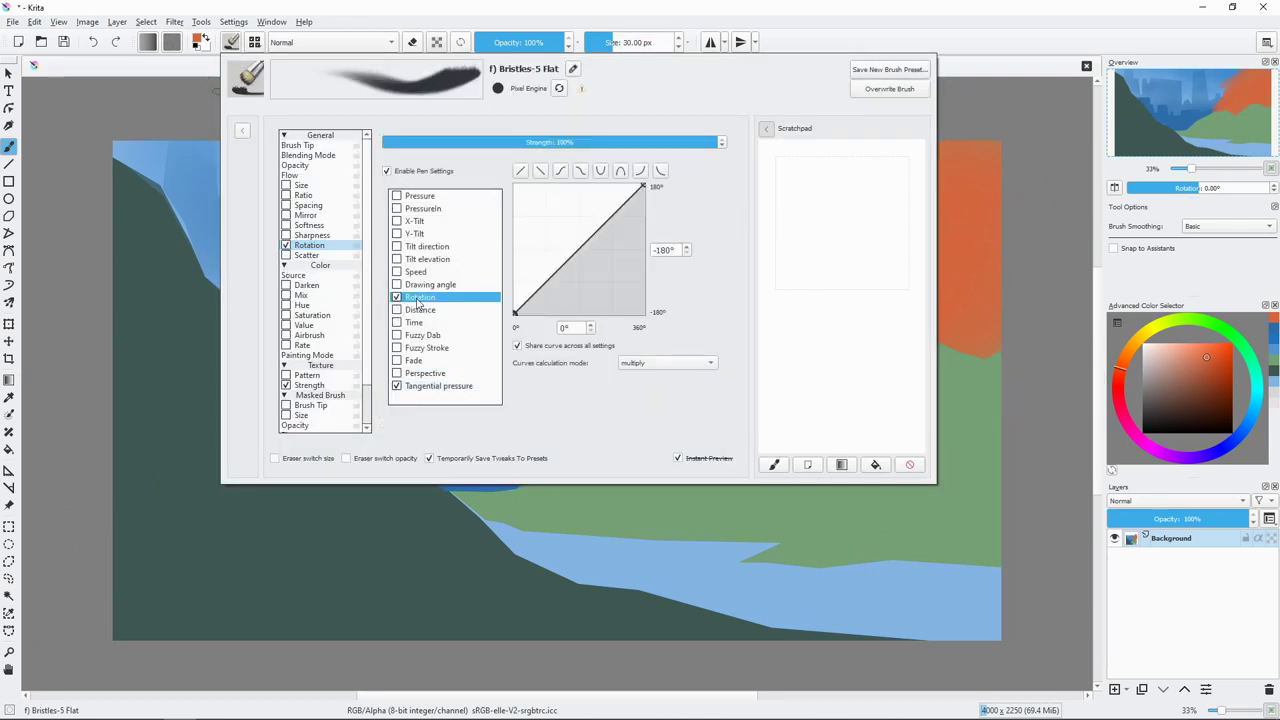
{"action": "left_click_drag", "start_coordinate": [406, 403], "coordinate": [421, 405]}
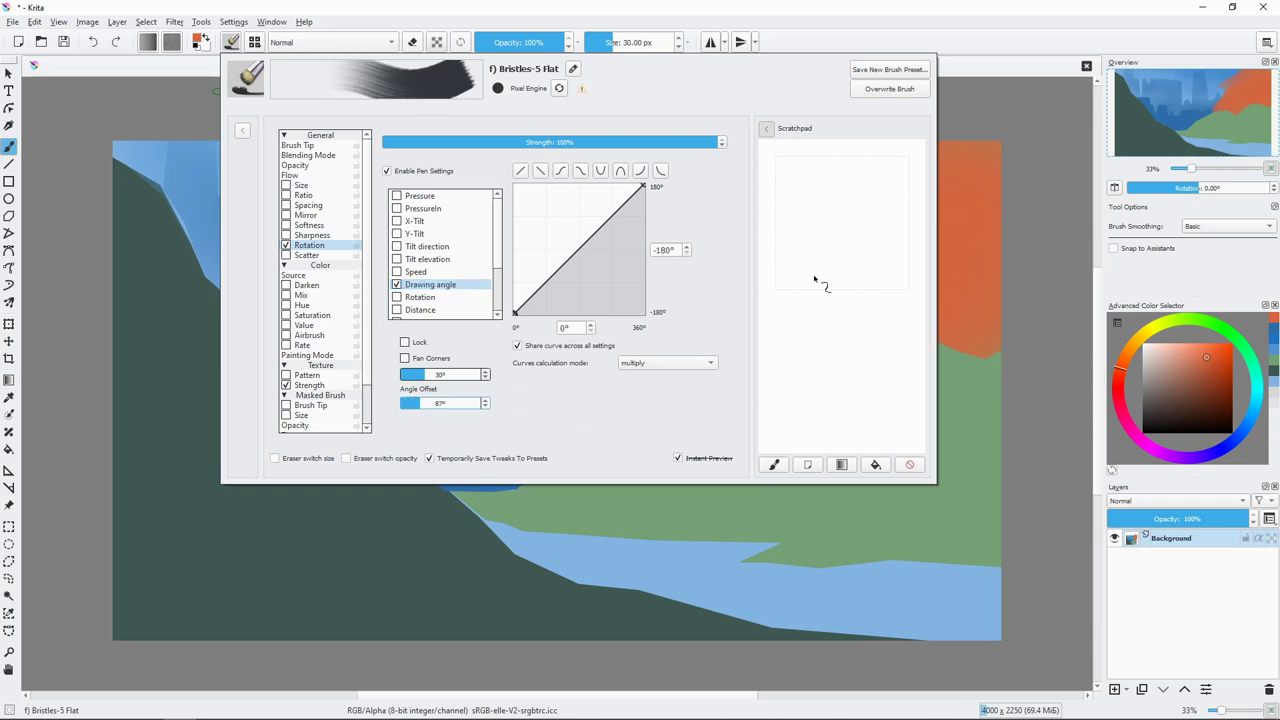
{"action": "left_click_drag", "start_coordinate": [808, 228], "coordinate": [880, 258]}
{"action": "left_click", "coordinate": [885, 464]}
{"action": "left_click", "coordinate": [598, 345]}
{"action": "left_click", "coordinate": [663, 296], "text": "ctrl"}
Step: Paint a light-blue vertical streak in the sky and dark vertical building strokes
{"action": "left_click_drag", "start_coordinate": [655, 315], "coordinate": [635, 155]}
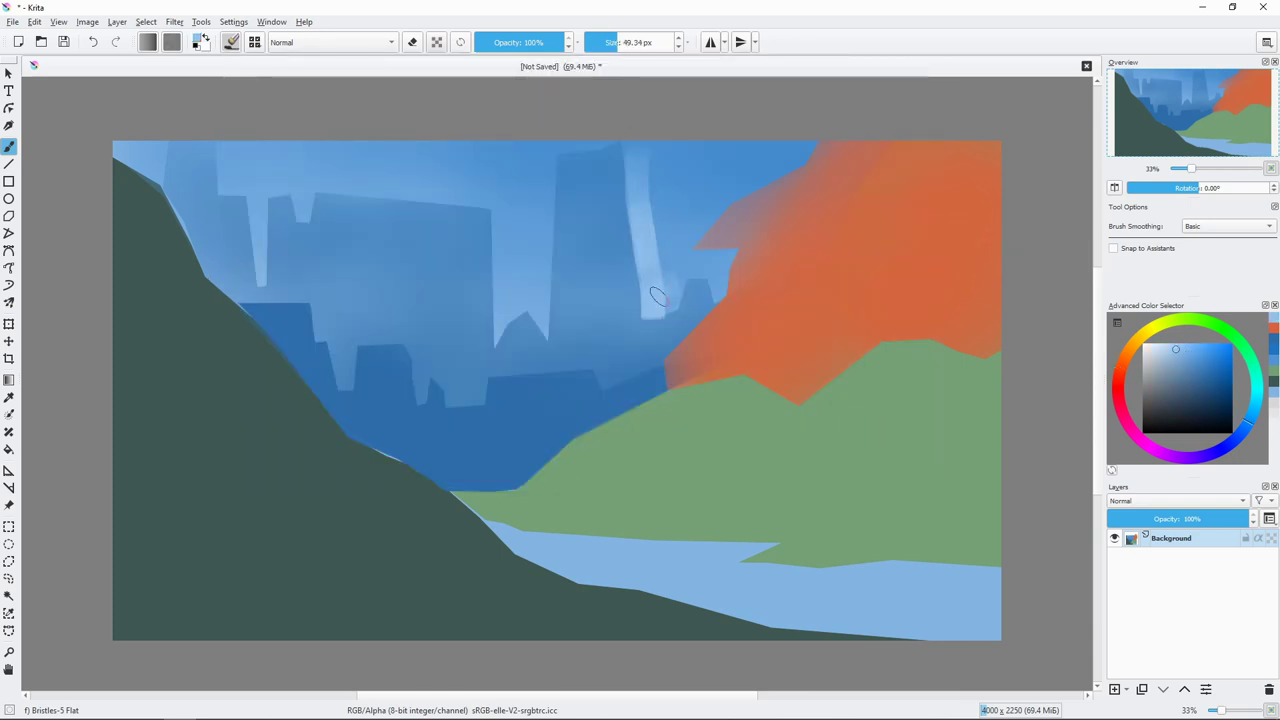
{"action": "left_click", "coordinate": [713, 266], "text": "ctrl"}
{"action": "left_click_drag", "start_coordinate": [665, 235], "coordinate": [637, 320]}
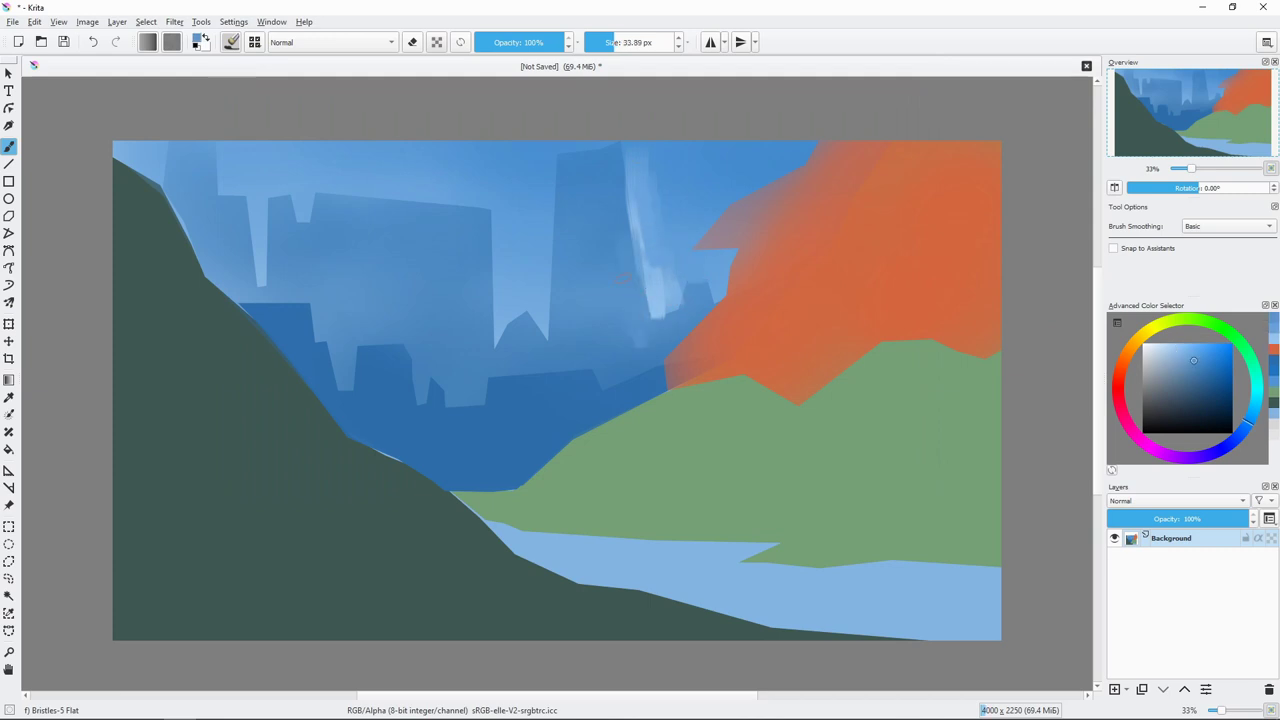
{"action": "left_click", "coordinate": [624, 279], "text": "ctrl"}
{"action": "left_click_drag", "start_coordinate": [560, 336], "coordinate": [556, 258]}
{"action": "left_click_drag", "start_coordinate": [588, 314], "coordinate": [584, 286]}
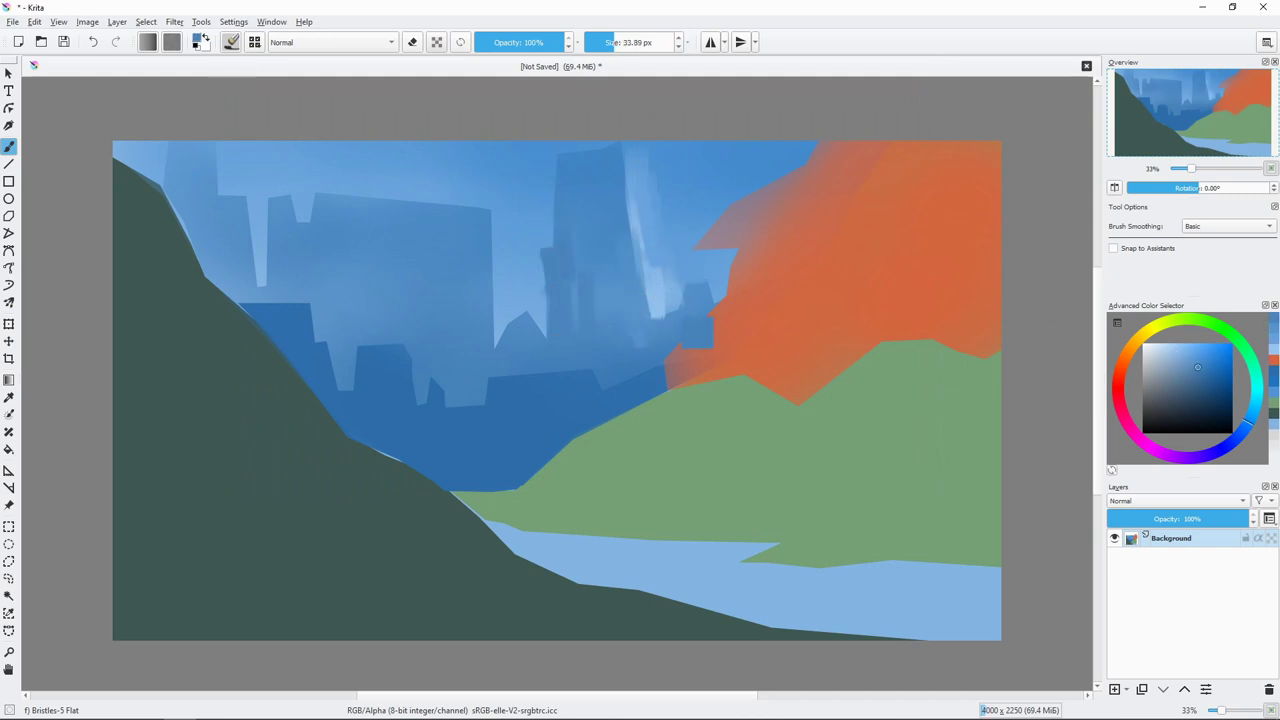
Step: Add pale-blue highlight strokes to the buildings and upper city
{"action": "left_click", "coordinate": [668, 296], "text": "ctrl"}
{"action": "left_click_drag", "start_coordinate": [548, 335], "coordinate": [520, 295]}
{"action": "mouse_move", "coordinate": [495, 350]}
{"action": "left_mouse_down"}
{"action": "mouse_move", "coordinate": [536, 285]}
{"action": "mouse_move", "coordinate": [520, 262]}
{"action": "mouse_move", "coordinate": [594, 210]}
{"action": "left_mouse_up"}
{"action": "left_click", "coordinate": [536, 286], "text": "ctrl"}
{"action": "left_click", "coordinate": [620, 296], "text": "ctrl"}
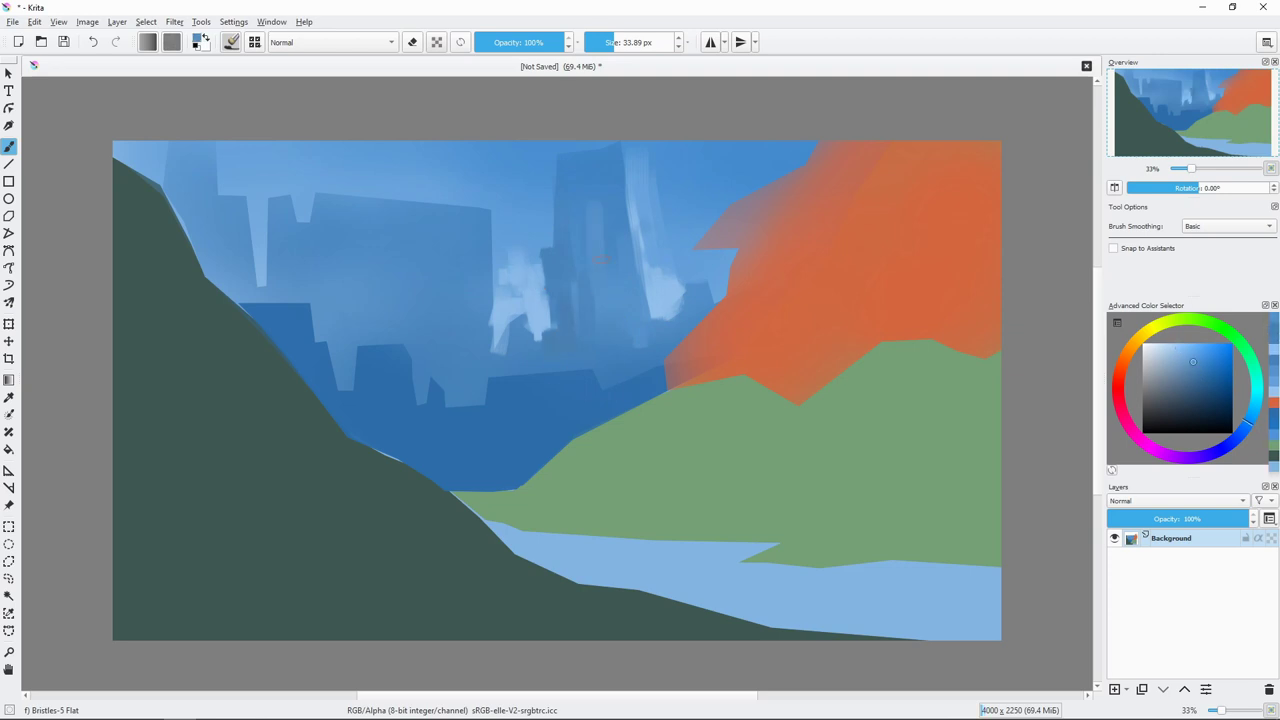
{"action": "left_click_drag", "start_coordinate": [616, 258], "coordinate": [588, 172]}
{"action": "left_click", "coordinate": [565, 198], "text": "ctrl"}
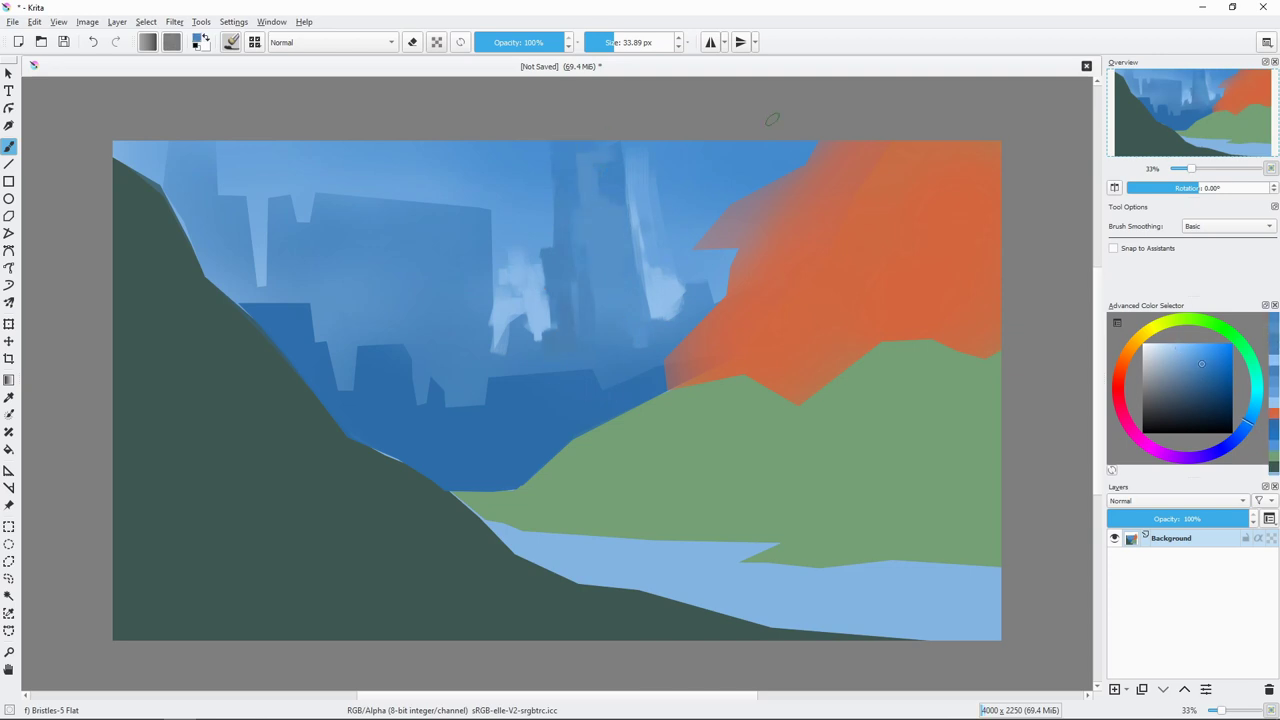
Step: Stroke a building edge, then soften the upper sky with a ~72 px brush
{"action": "left_click", "coordinate": [380, 293], "text": "ctrl"}
{"action": "left_click_drag", "start_coordinate": [486, 322], "coordinate": [486, 214]}
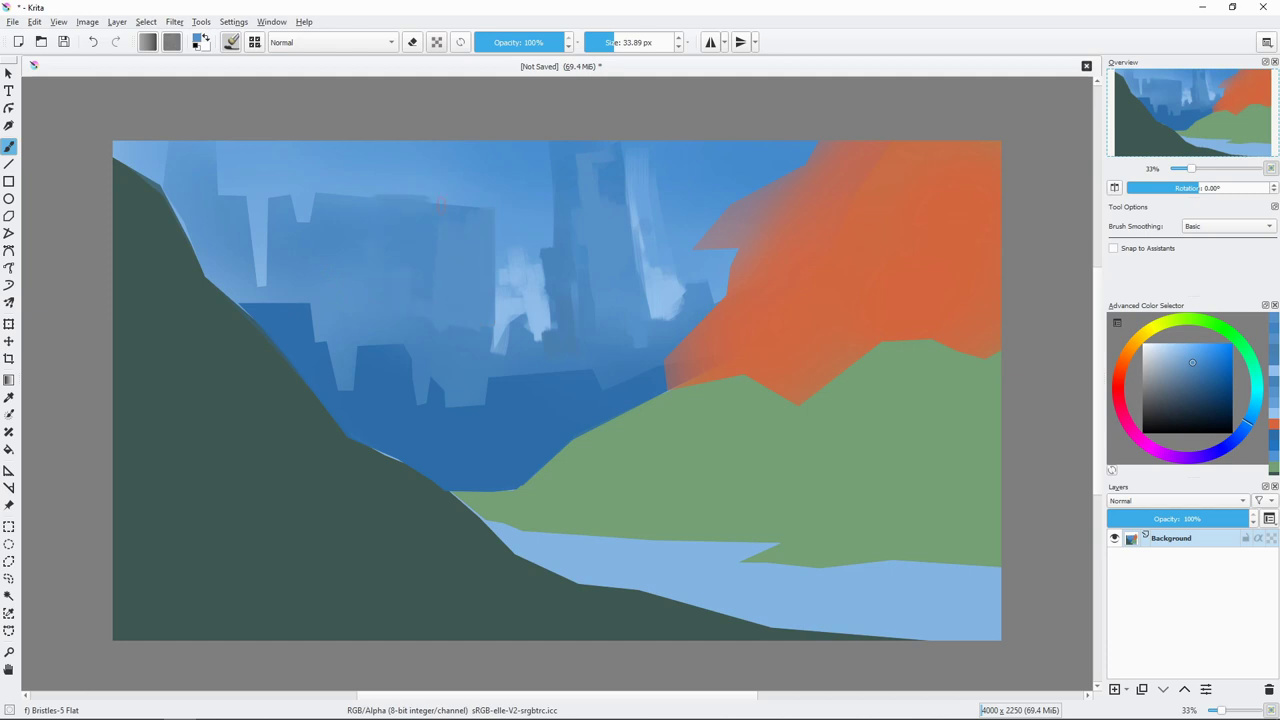
{"action": "left_click_drag", "start_coordinate": [493, 343], "coordinate": [503, 336]}
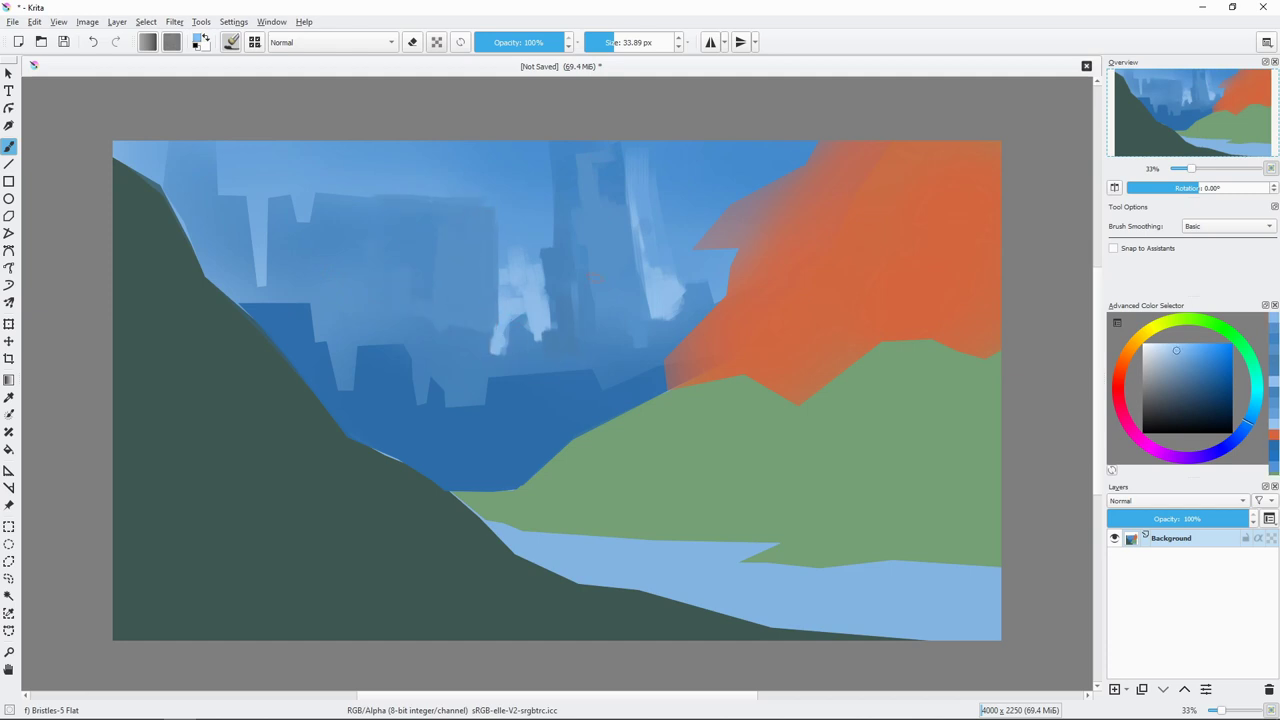
{"action": "mouse_move", "coordinate": [652, 185]}
{"action": "left_mouse_down"}
{"action": "mouse_move", "coordinate": [680, 160]}
{"action": "mouse_move", "coordinate": [728, 195]}
{"action": "left_mouse_up"}
{"action": "left_click_drag", "start_coordinate": [685, 150], "coordinate": [785, 150]}
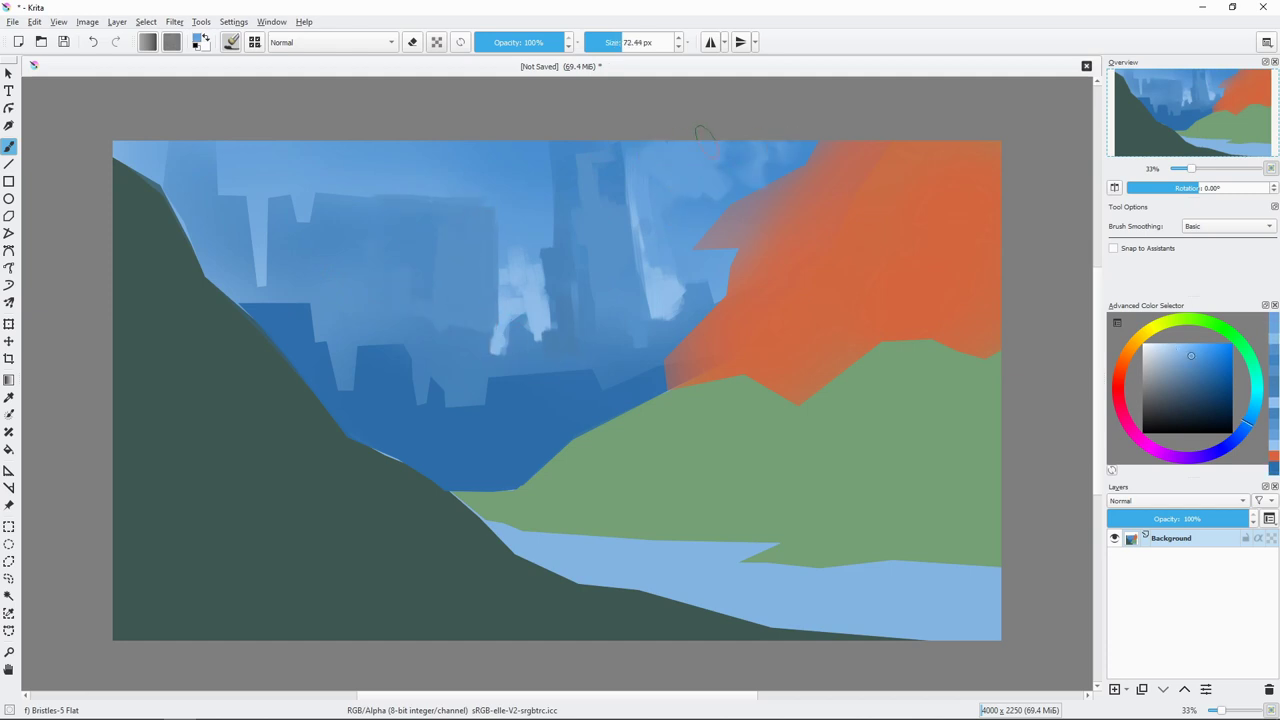
{"action": "left_click_drag", "start_coordinate": [515, 185], "coordinate": [555, 135]}
Step: Paint blue-grey over the orange tree's sky edge and add sampled blues lower in the city
{"action": "left_click", "coordinate": [1181, 365]}
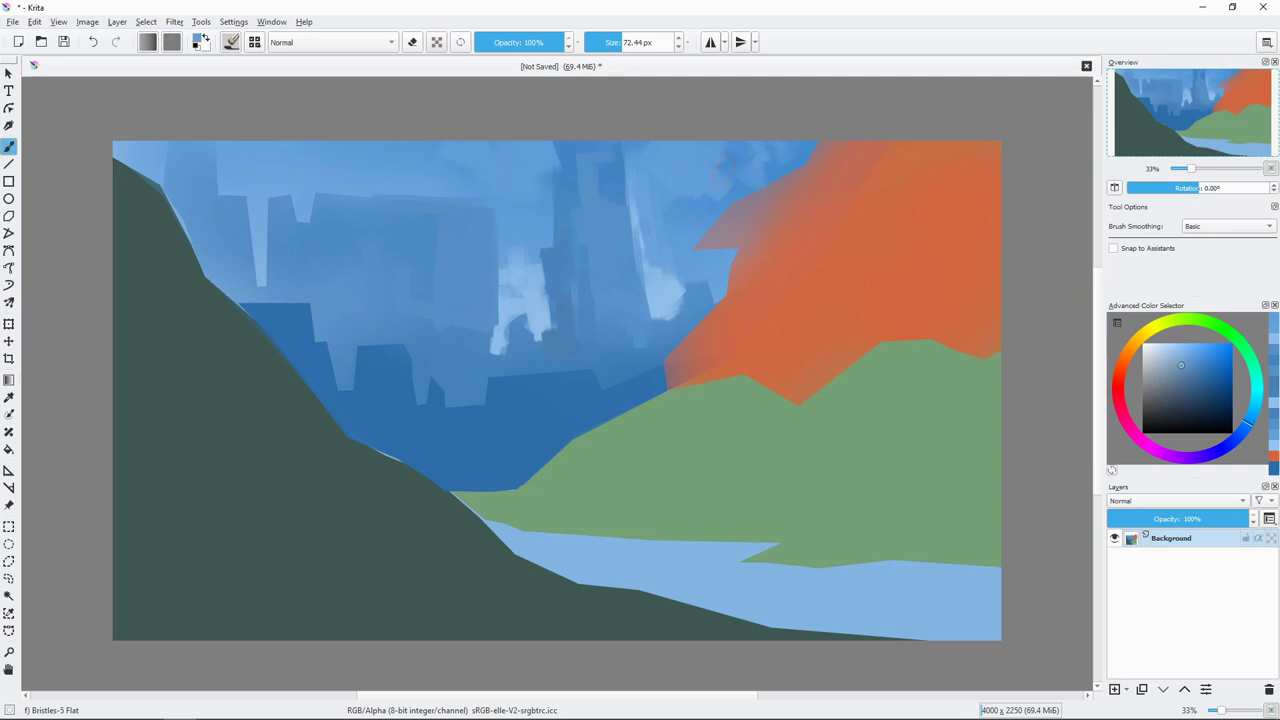
{"action": "left_click_drag", "start_coordinate": [730, 185], "coordinate": [855, 148]}
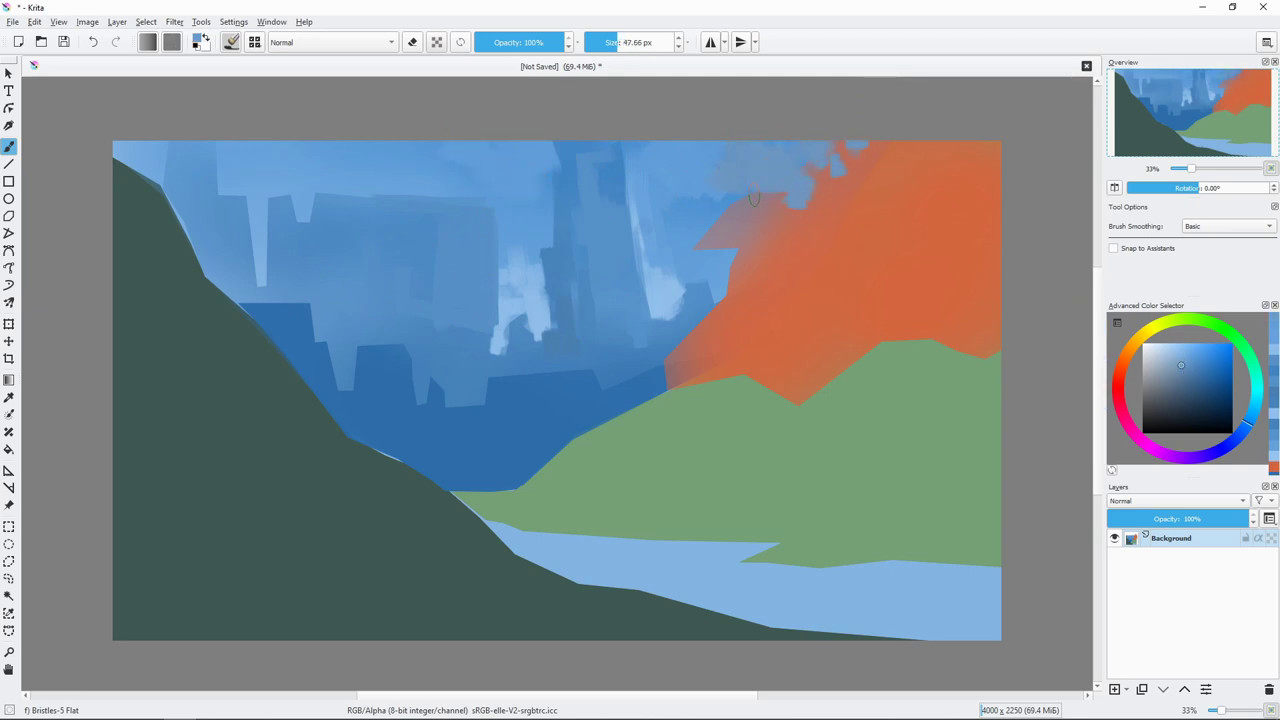
{"action": "left_click", "coordinate": [369, 224], "text": "ctrl"}
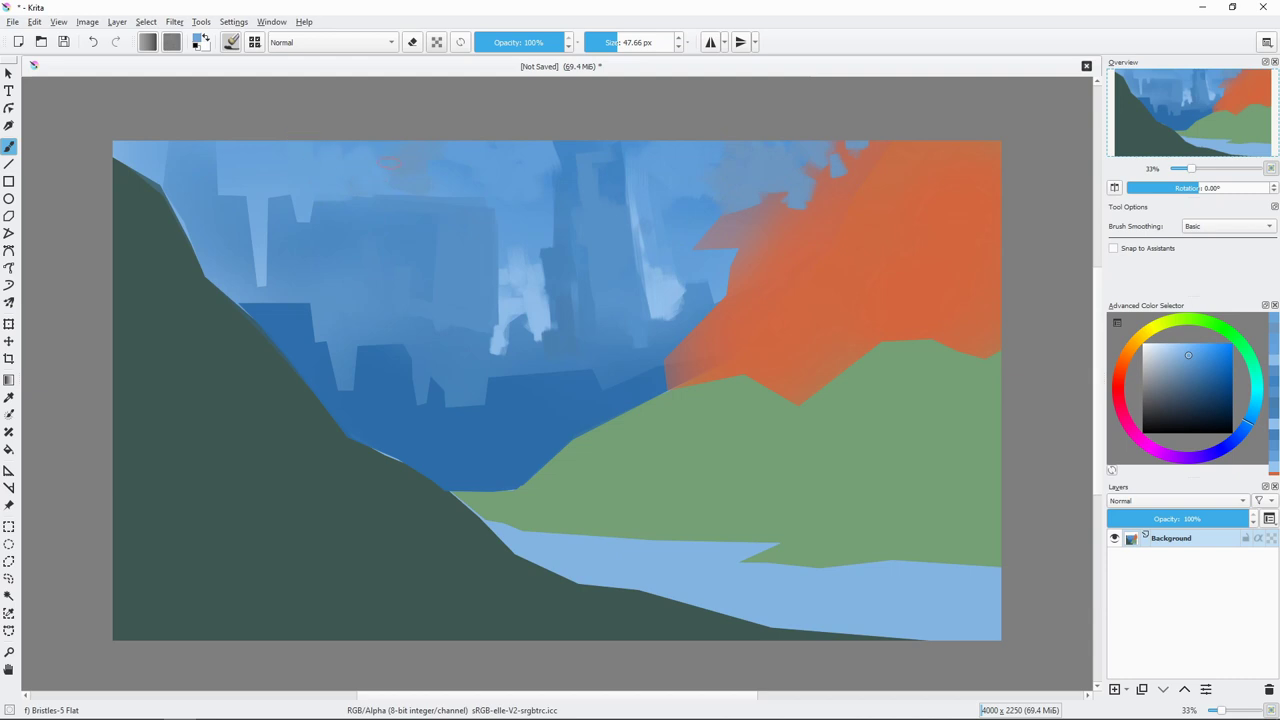
{"action": "left_click", "coordinate": [496, 458], "text": "ctrl"}
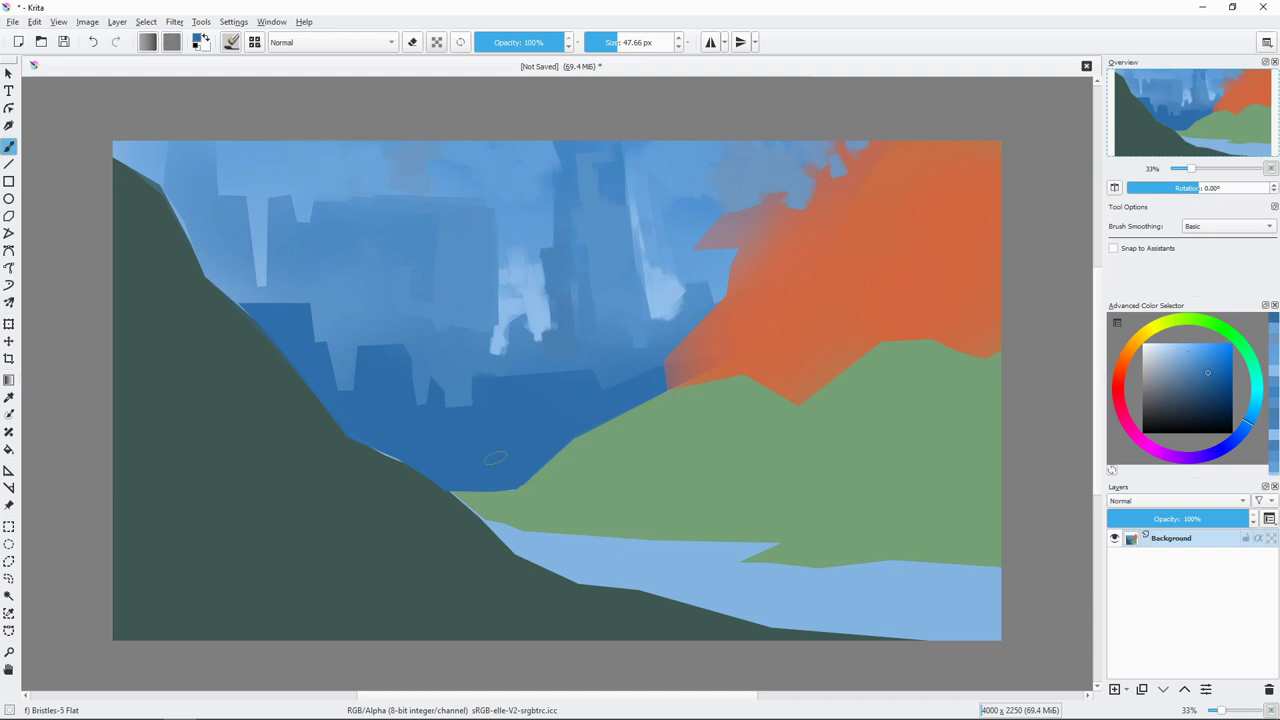
{"action": "mouse_move", "coordinate": [590, 385]}
{"action": "left_mouse_down"}
{"action": "mouse_move", "coordinate": [525, 410]}
{"action": "mouse_move", "coordinate": [603, 383]}
{"action": "mouse_move", "coordinate": [600, 370]}
{"action": "left_mouse_up"}
Step: Add a small dark accent and a short dark vertical stroke with a ~35 px brush
{"action": "key", "text": "bracketleft"}
{"action": "left_click", "coordinate": [591, 381], "text": "ctrl"}
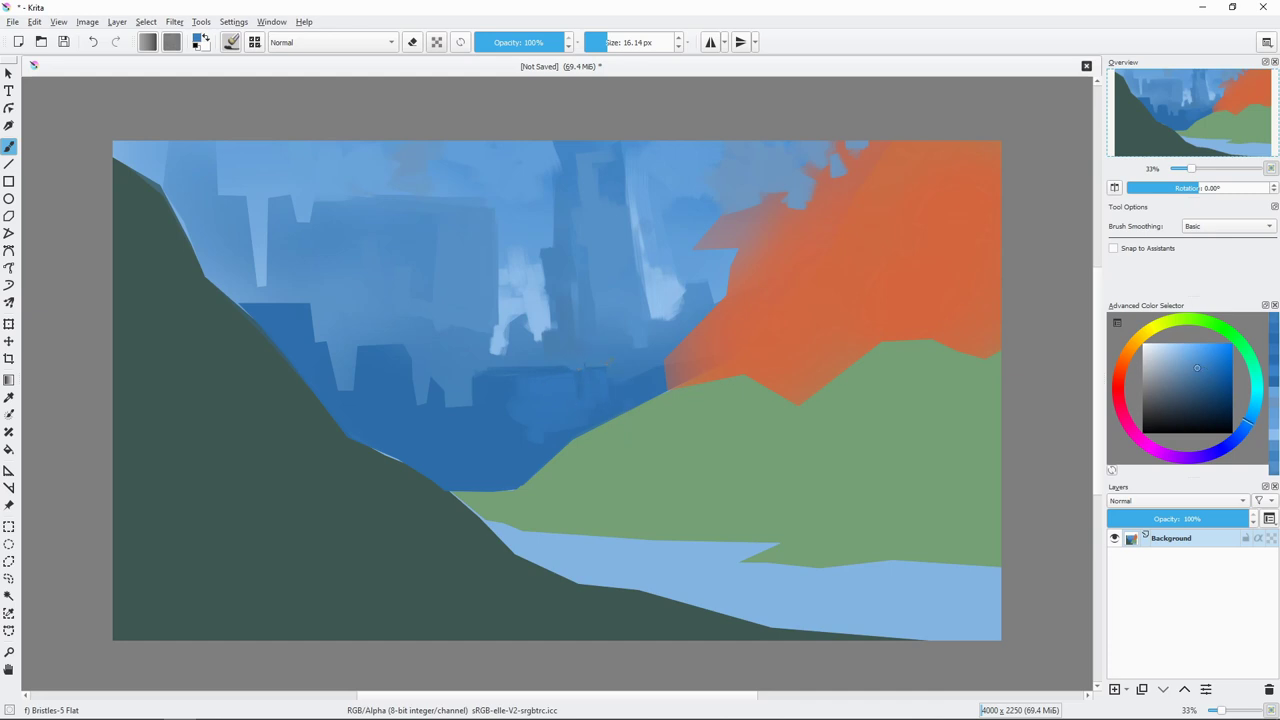
{"action": "left_click", "coordinate": [545, 430], "text": "ctrl"}
{"action": "key", "text": "bracketright"}
{"action": "key", "text": "bracketright"}
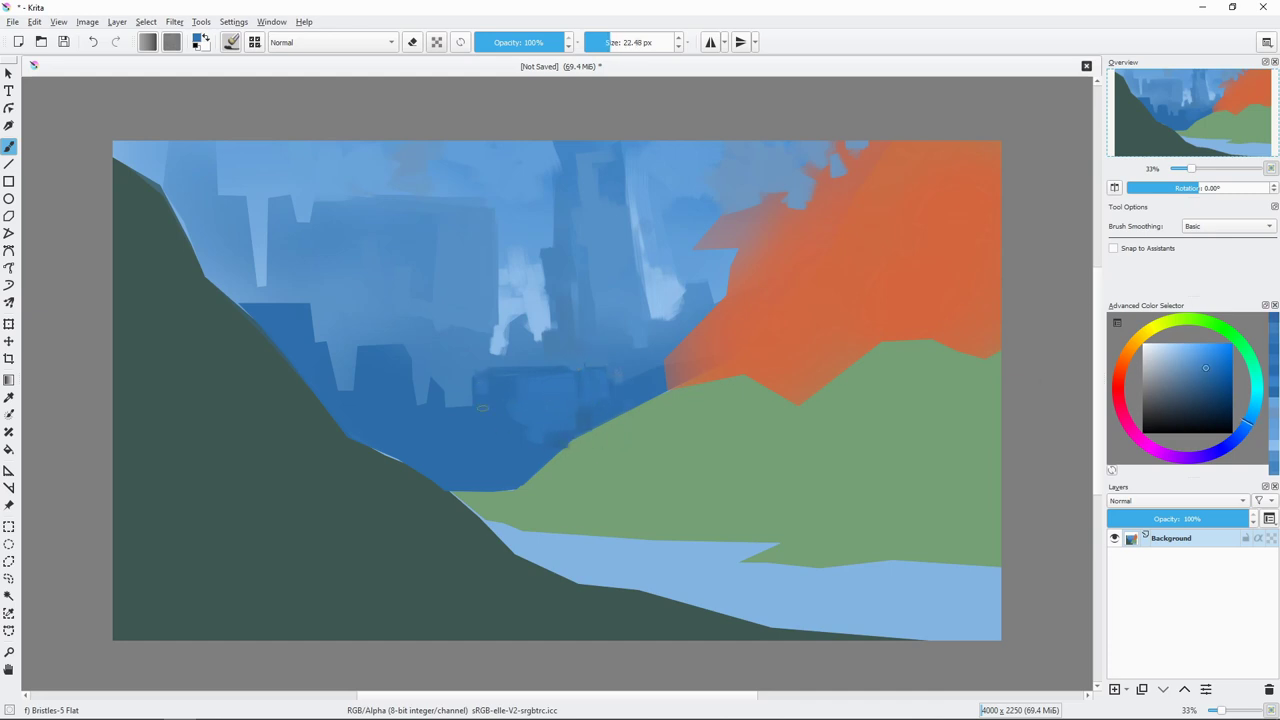
{"action": "left_click", "coordinate": [482, 408], "text": "ctrl"}
{"action": "left_click_drag", "start_coordinate": [478, 408], "coordinate": [474, 458]}
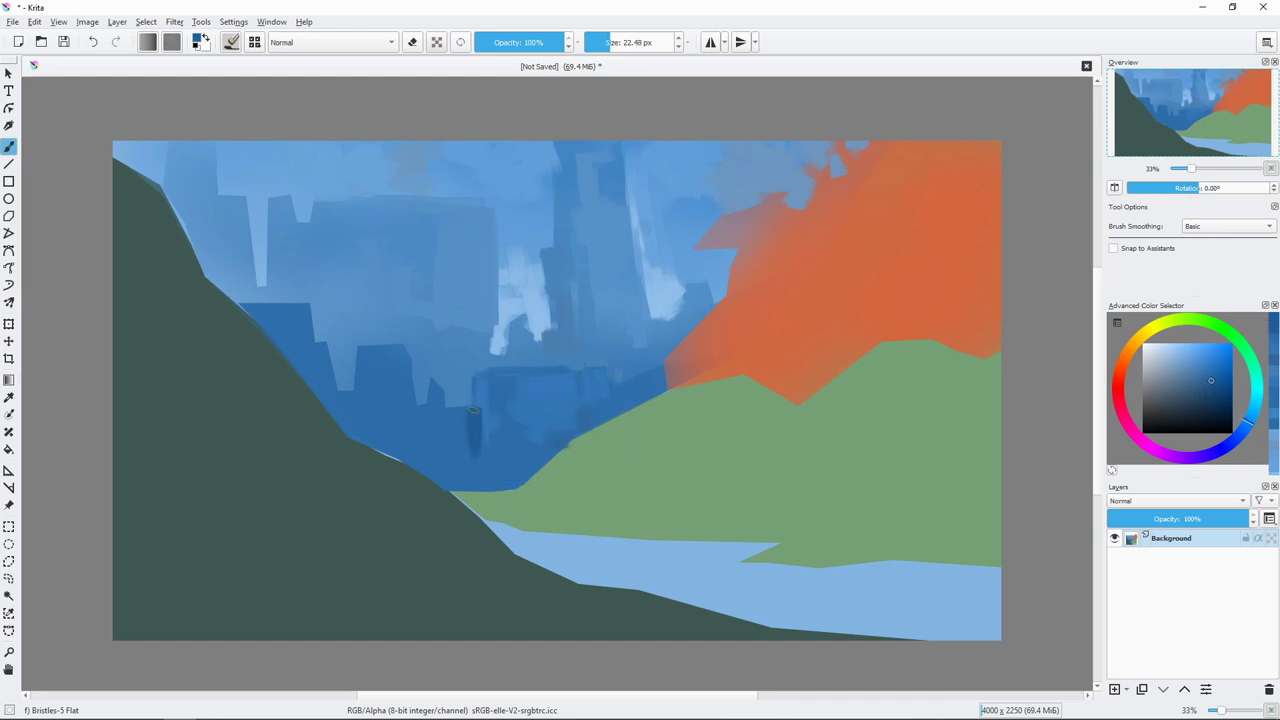
Step: Paint light vertical strokes down a tall building
{"action": "left_click", "coordinate": [1208, 370]}
{"action": "left_click", "coordinate": [470, 425], "text": "ctrl"}
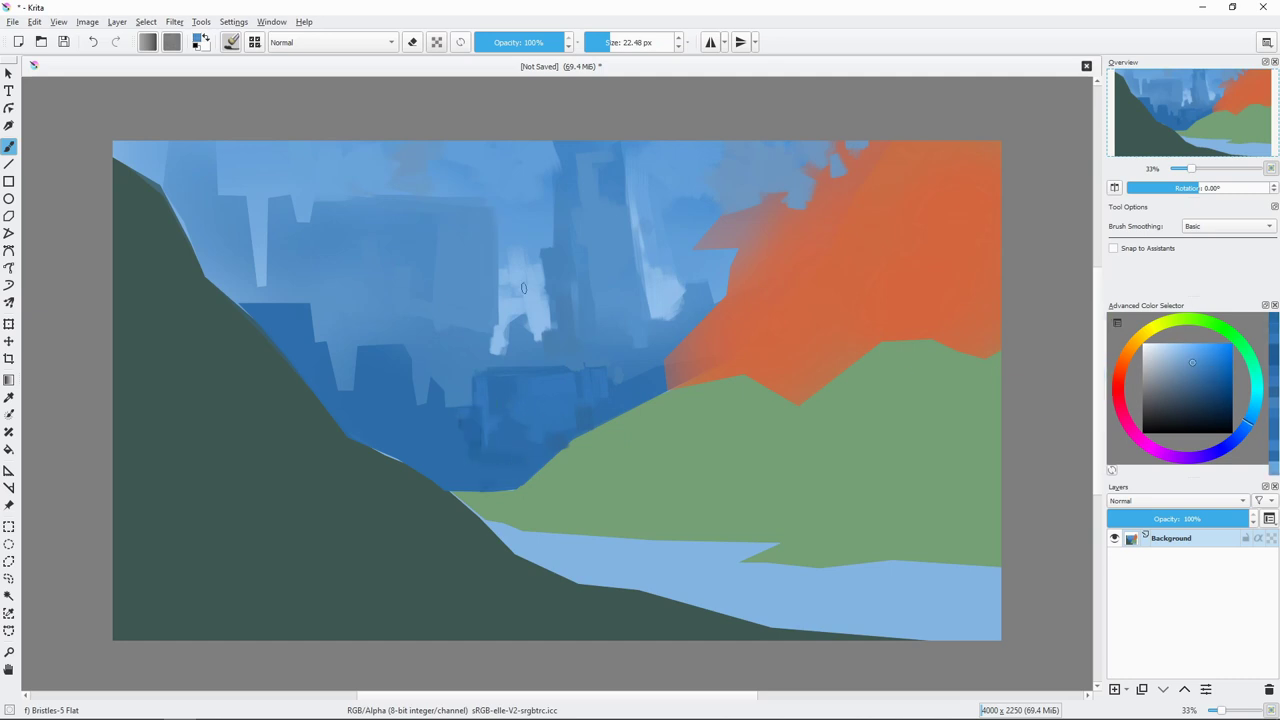
{"action": "left_click_drag", "start_coordinate": [561, 172], "coordinate": [561, 268]}
{"action": "left_click", "coordinate": [566, 220], "text": "ctrl"}
{"action": "left_click_drag", "start_coordinate": [569, 178], "coordinate": [568, 266]}
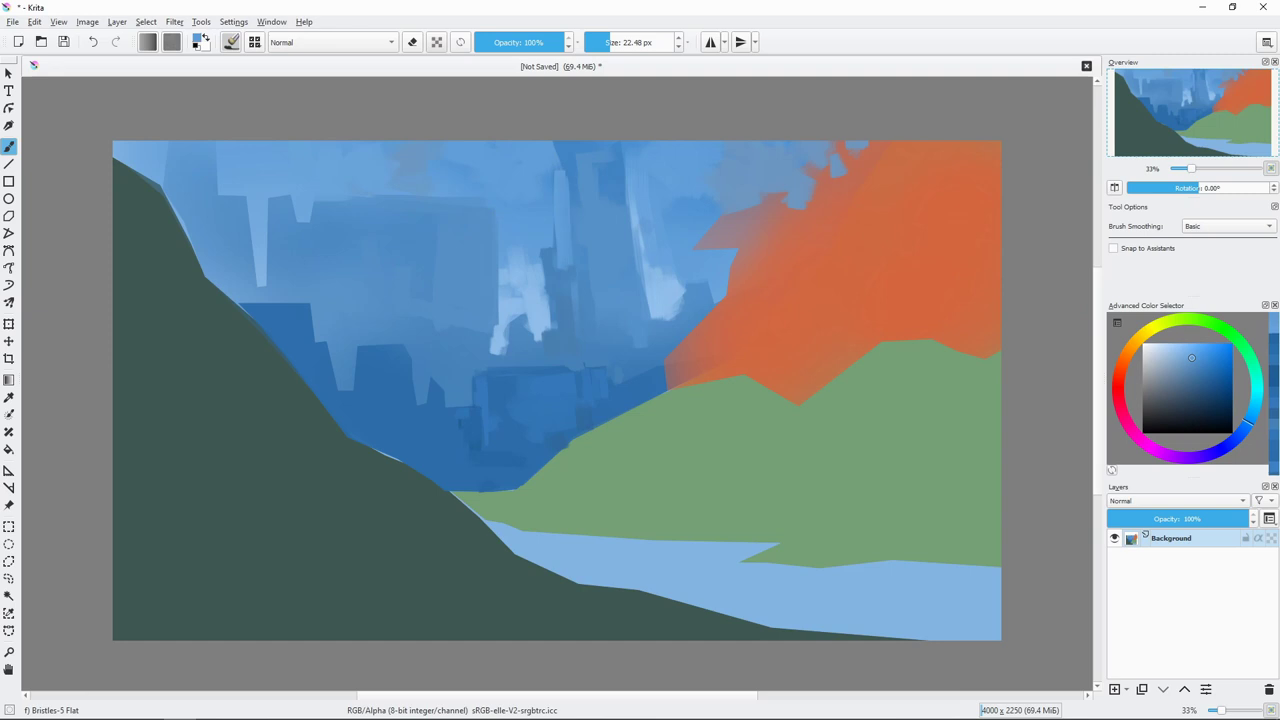
Step: Resize the brush to about 25 px and sample the hillside's muted green
{"action": "left_click", "coordinate": [570, 225], "text": "ctrl"}
{"action": "key", "text": "bracketleft"}
{"action": "key", "text": "bracketleft"}
{"action": "key", "text": "bracketleft"}
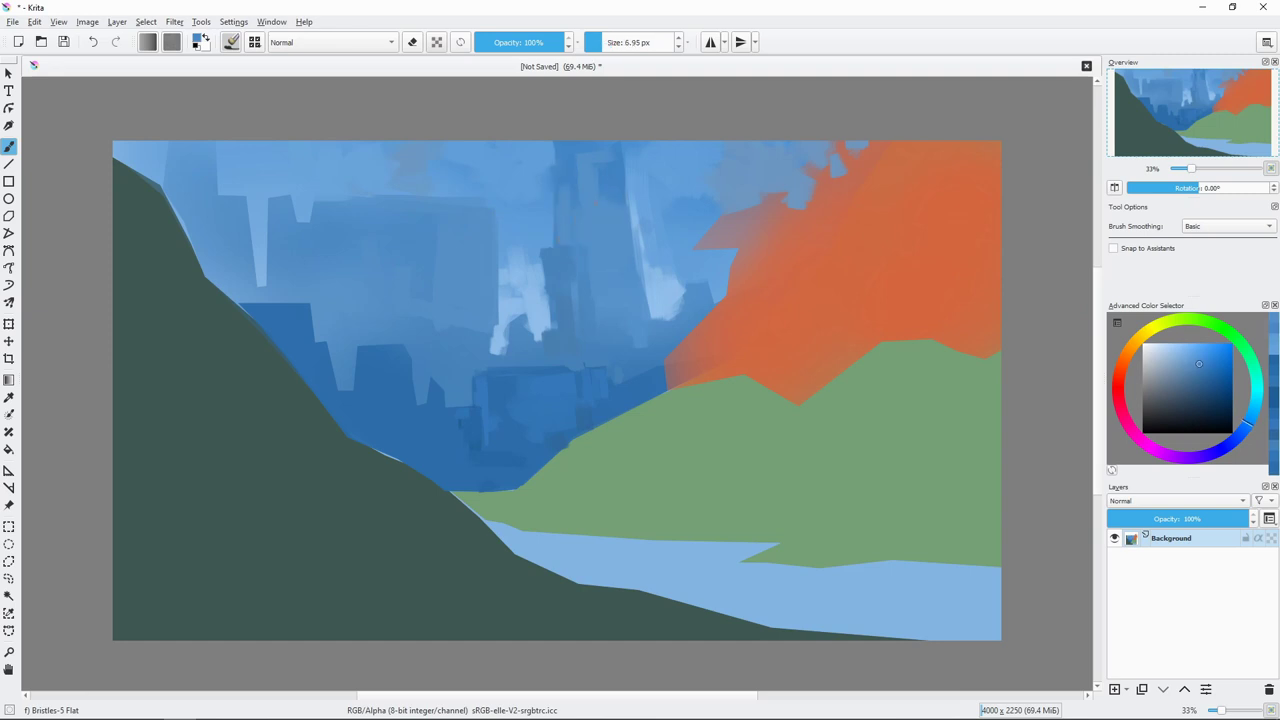
{"action": "left_click", "coordinate": [557, 203], "text": "ctrl"}
{"action": "key", "text": "bracketright"}
{"action": "key", "text": "bracketright"}
{"action": "key", "text": "bracketright"}
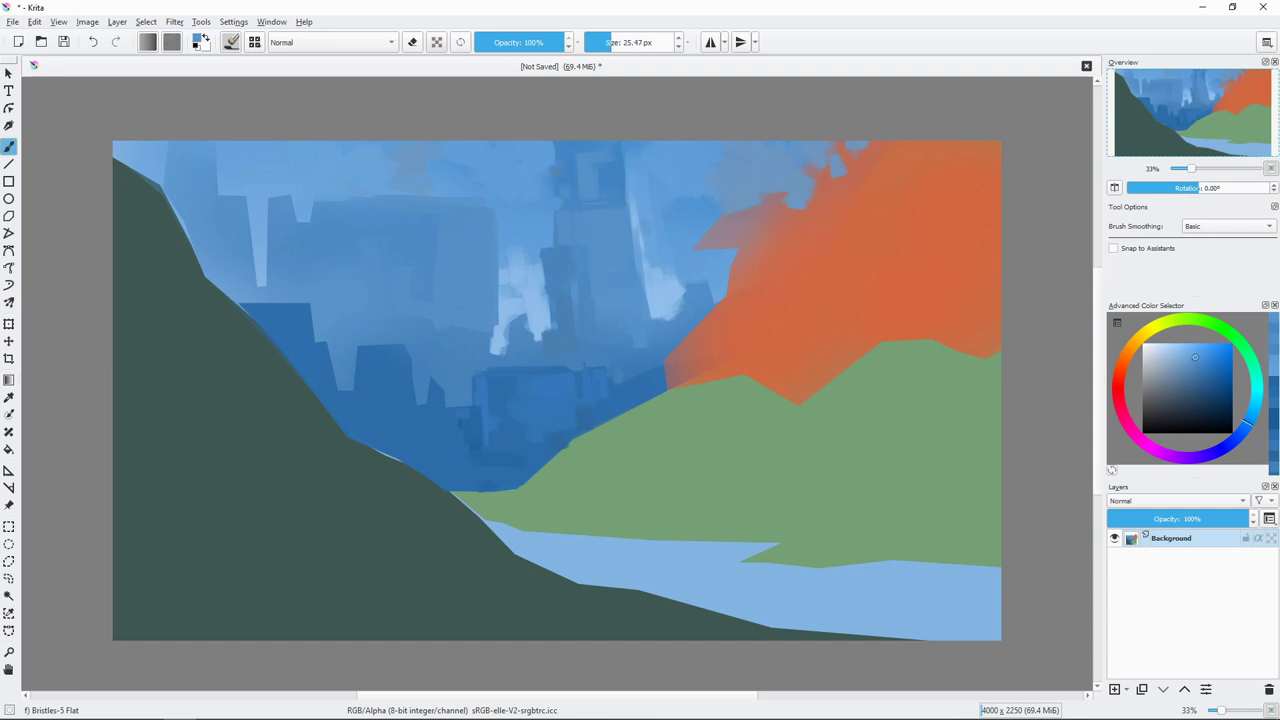
{"action": "left_click_drag", "start_coordinate": [713, 421], "coordinate": [715, 413]}
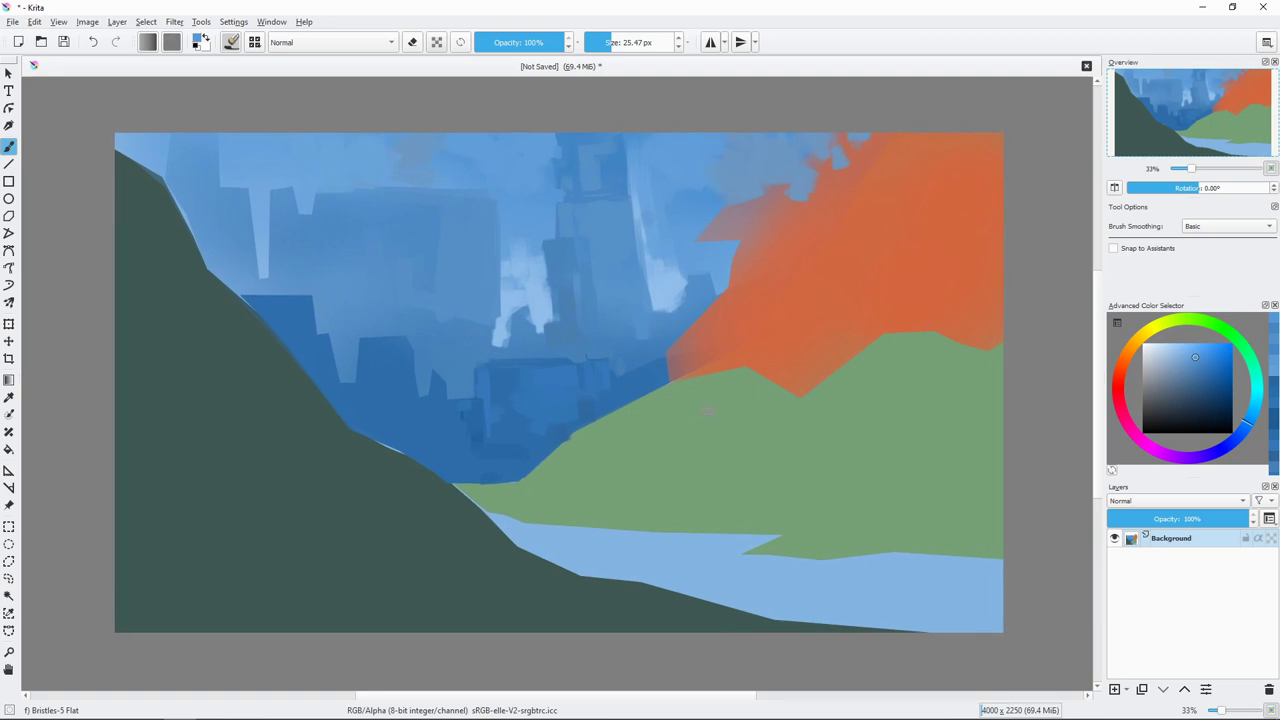
{"action": "left_click", "coordinate": [622, 440], "text": "ctrl"}
Step: Paint dark teal strokes over the green hill with a brush of about 43 px
{"action": "left_click", "coordinate": [1160, 394]}
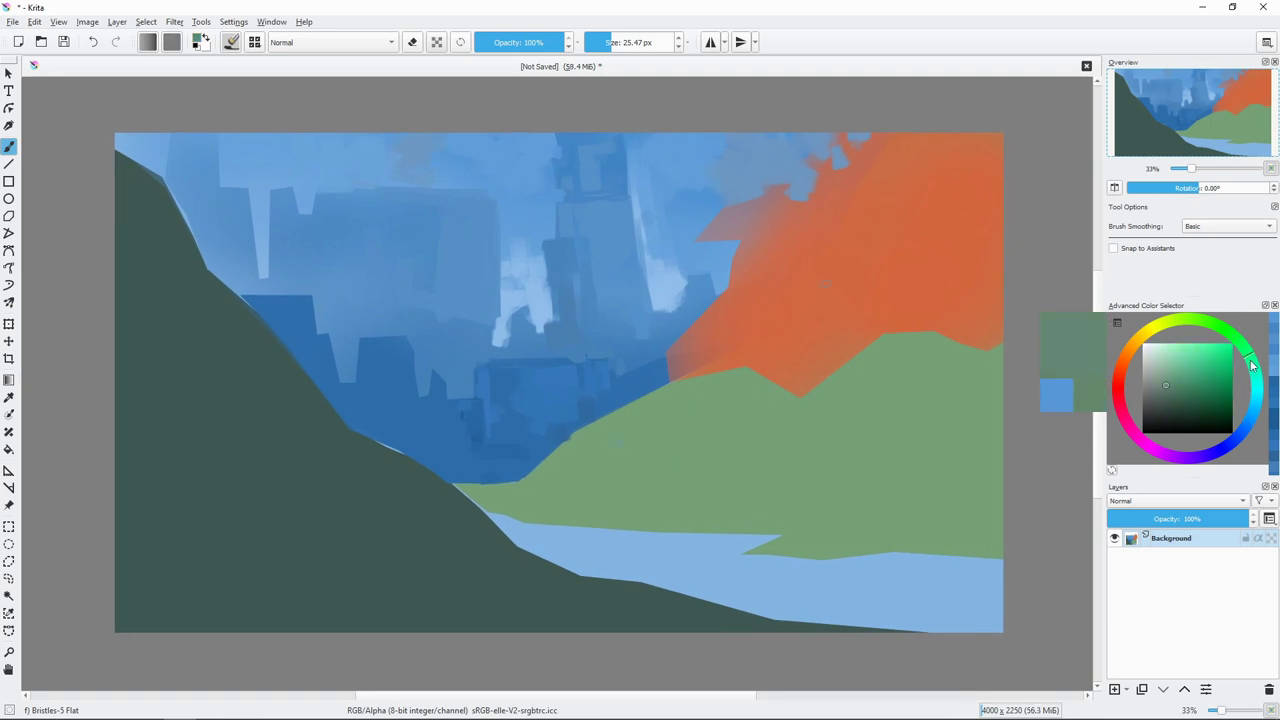
{"action": "left_click_drag", "start_coordinate": [1237, 337], "coordinate": [1253, 370]}
{"action": "key", "text": "bracketright"}
{"action": "left_click_drag", "start_coordinate": [525, 480], "coordinate": [655, 405]}
{"action": "left_click_drag", "start_coordinate": [575, 462], "coordinate": [630, 465]}
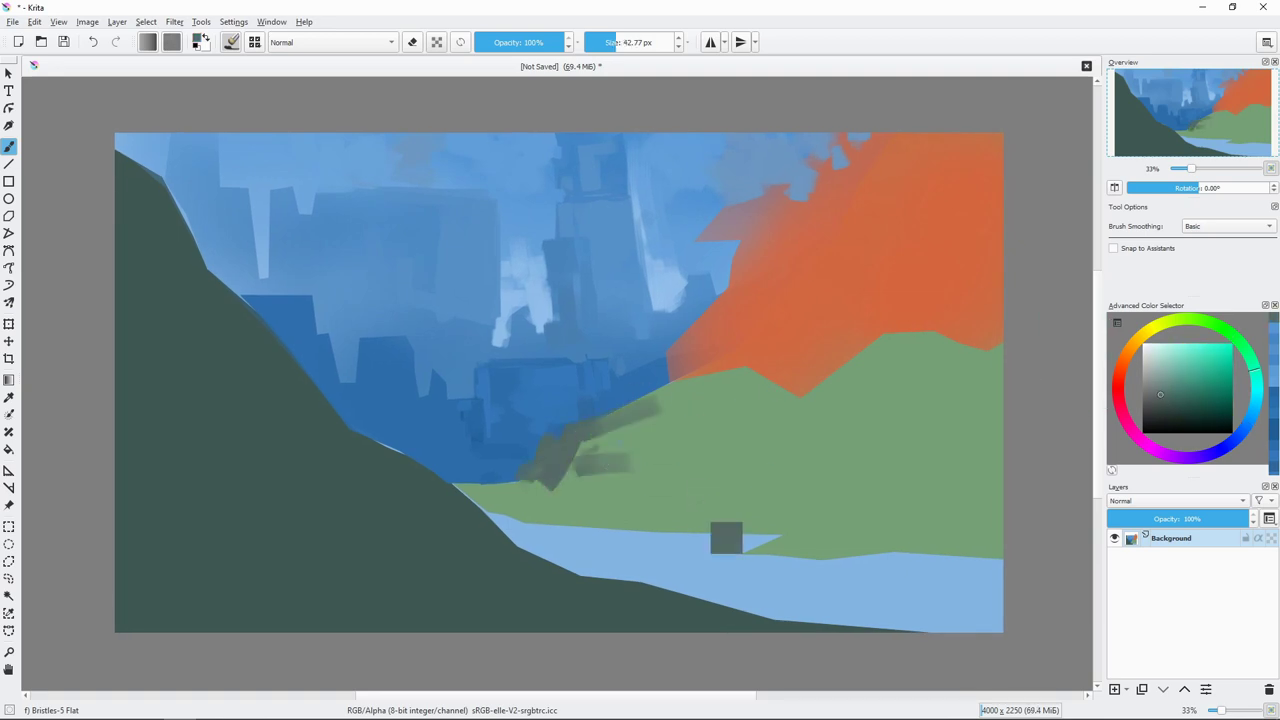
Step: Lay light-green and grey-green horizontal strokes across the lower hill
{"action": "left_click", "coordinate": [662, 441], "text": "ctrl"}
{"action": "left_click_drag", "start_coordinate": [545, 490], "coordinate": [756, 492]}
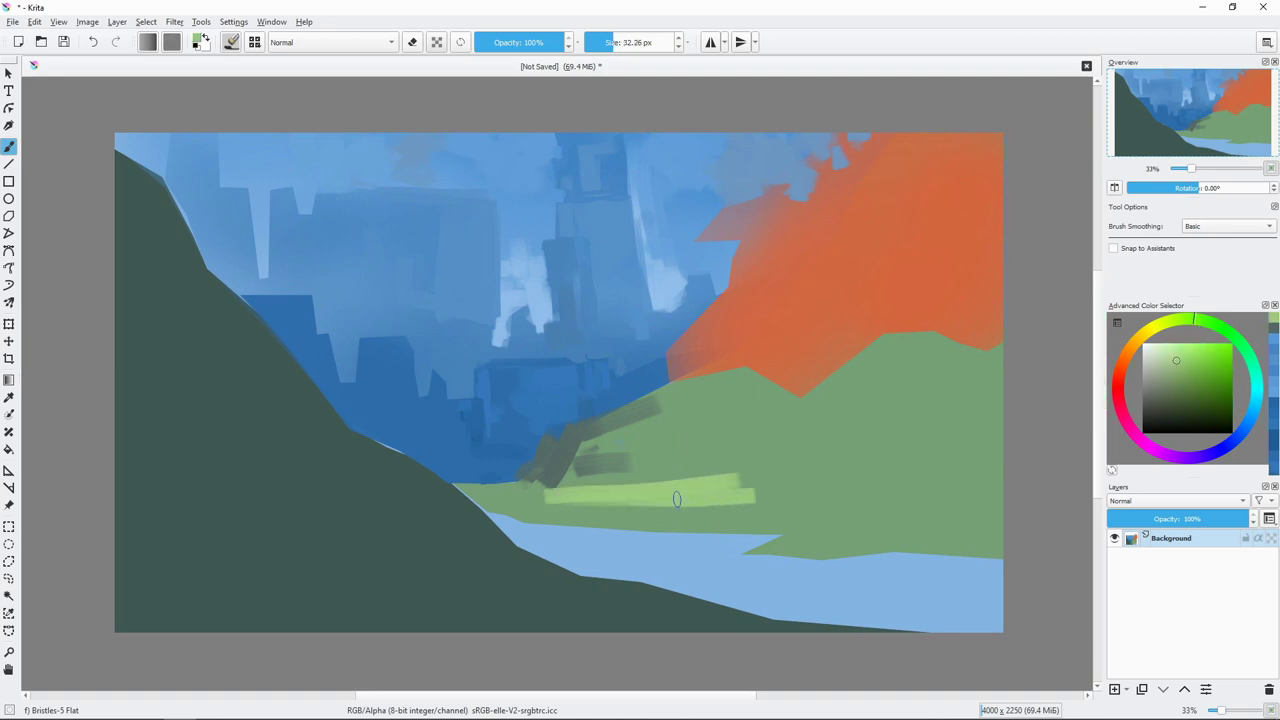
{"action": "key", "text": "bracketright"}
{"action": "left_click_drag", "start_coordinate": [660, 505], "coordinate": [930, 500]}
{"action": "left_click", "coordinate": [600, 465], "text": "ctrl"}
{"action": "mouse_move", "coordinate": [675, 478]}
{"action": "left_mouse_down"}
{"action": "mouse_move", "coordinate": [462, 496]}
{"action": "mouse_move", "coordinate": [604, 422]}
{"action": "mouse_move", "coordinate": [636, 424]}
{"action": "mouse_move", "coordinate": [690, 470]}
{"action": "mouse_move", "coordinate": [580, 478]}
{"action": "left_mouse_up"}
Step: Add grey-blue and dark grey strokes along the hill and the orange-green boundary
{"action": "left_click", "coordinate": [600, 440], "text": "ctrl"}
{"action": "key", "text": "bracketright"}
{"action": "key", "text": "bracketright"}
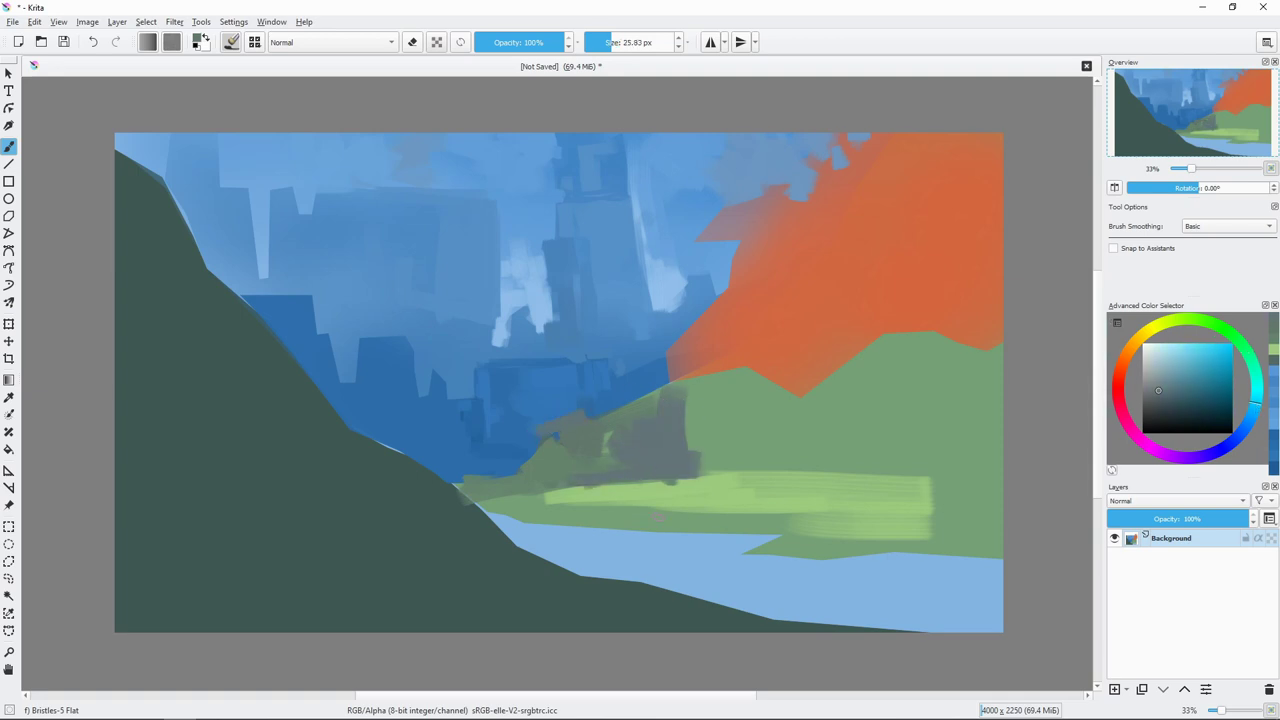
{"action": "left_click", "coordinate": [1163, 380]}
{"action": "mouse_move", "coordinate": [535, 444]}
{"action": "left_mouse_down"}
{"action": "mouse_move", "coordinate": [584, 412]}
{"action": "mouse_move", "coordinate": [648, 404]}
{"action": "left_mouse_up"}
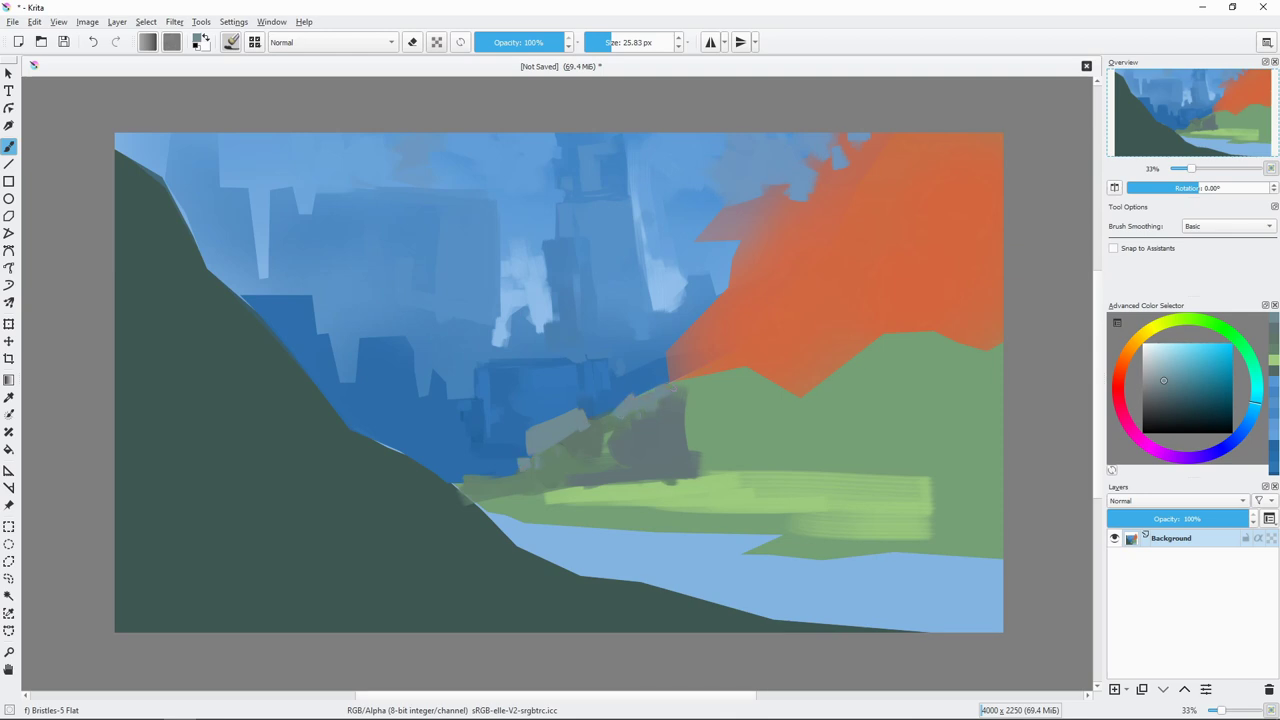
{"action": "left_click", "coordinate": [666, 468], "text": "ctrl"}
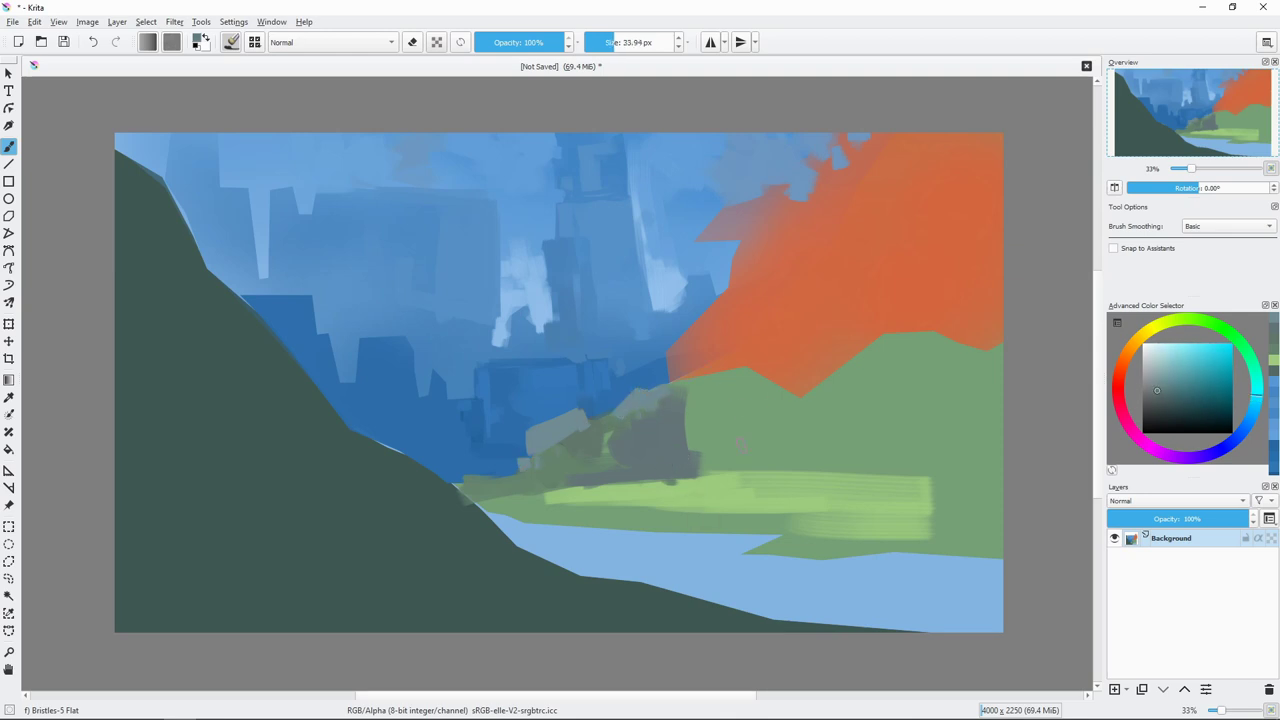
{"action": "mouse_move", "coordinate": [740, 368]}
{"action": "left_mouse_down"}
{"action": "mouse_move", "coordinate": [680, 398]}
{"action": "mouse_move", "coordinate": [683, 442]}
{"action": "left_mouse_up"}
{"action": "key", "text": "bracketleft"}
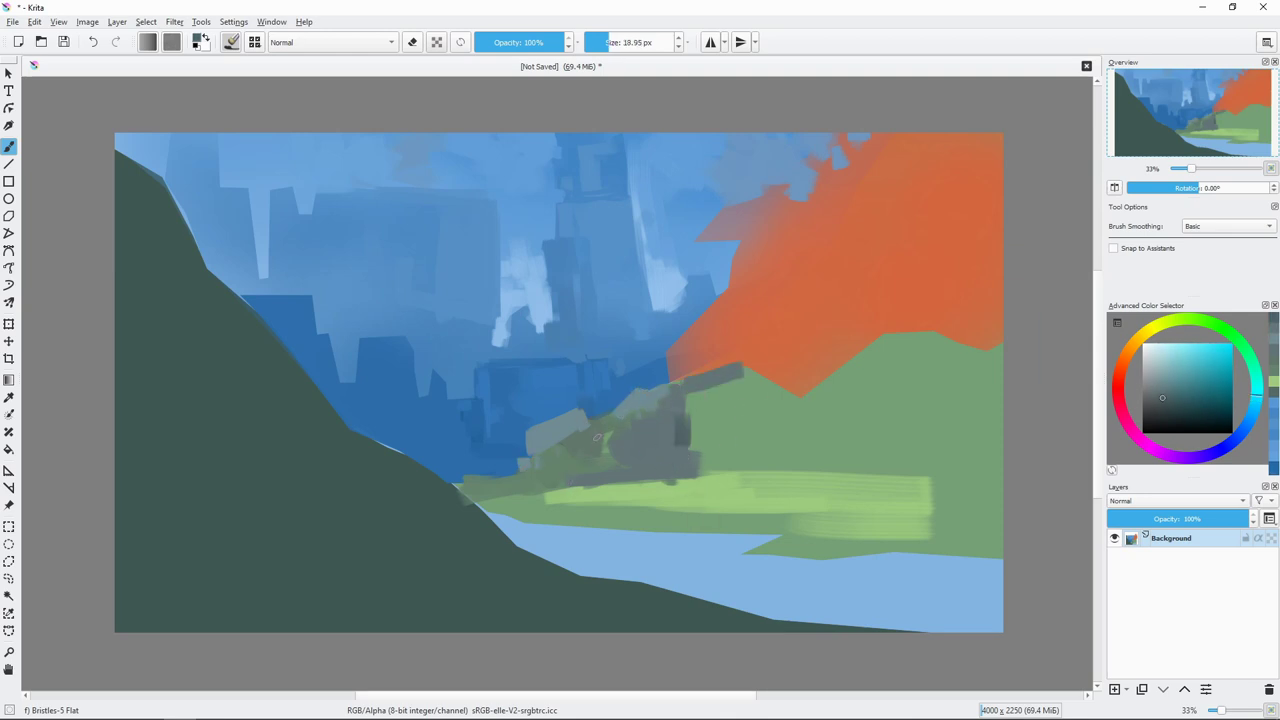
{"action": "mouse_move", "coordinate": [597, 437]}
{"action": "left_mouse_down"}
{"action": "mouse_move", "coordinate": [548, 458]}
{"action": "mouse_move", "coordinate": [592, 480]}
{"action": "mouse_move", "coordinate": [505, 478]}
{"action": "left_mouse_up"}
Step: Paint saturated blue and wide grey-blue bands across the river
{"action": "left_click", "coordinate": [605, 435], "text": "ctrl"}
{"action": "left_click", "coordinate": [598, 460], "text": "ctrl"}
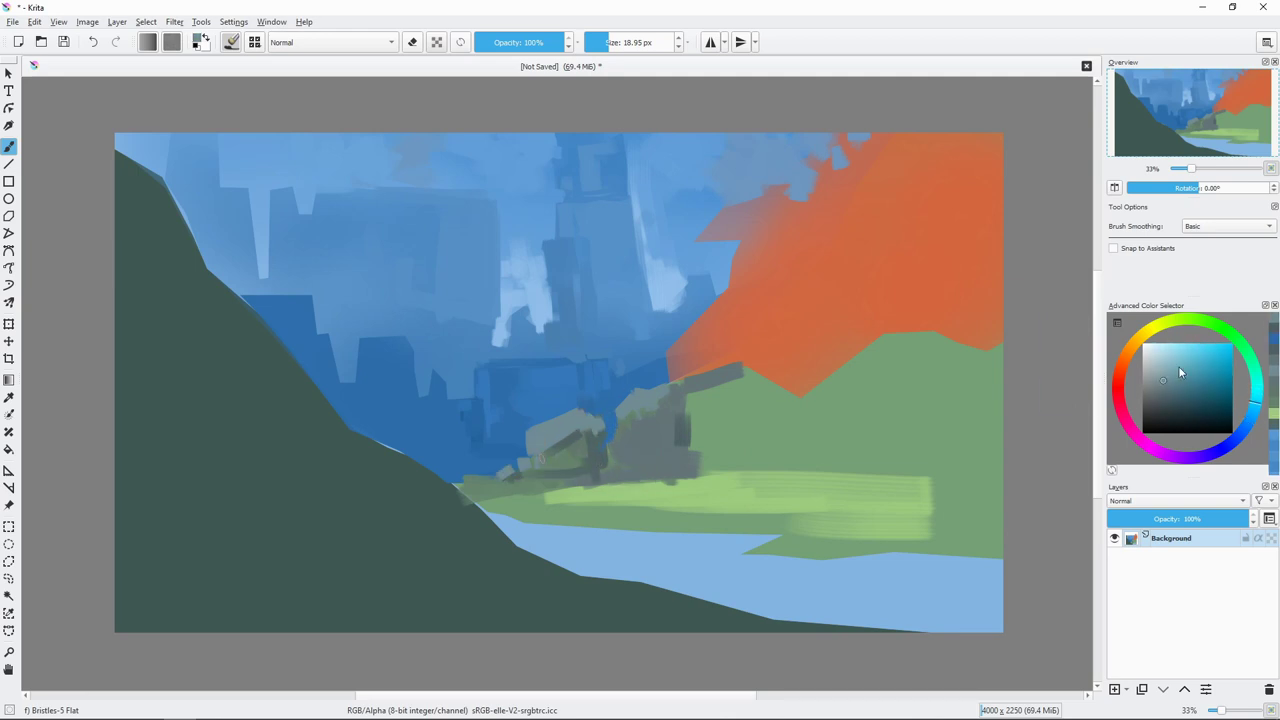
{"action": "left_click", "coordinate": [565, 492], "text": "ctrl"}
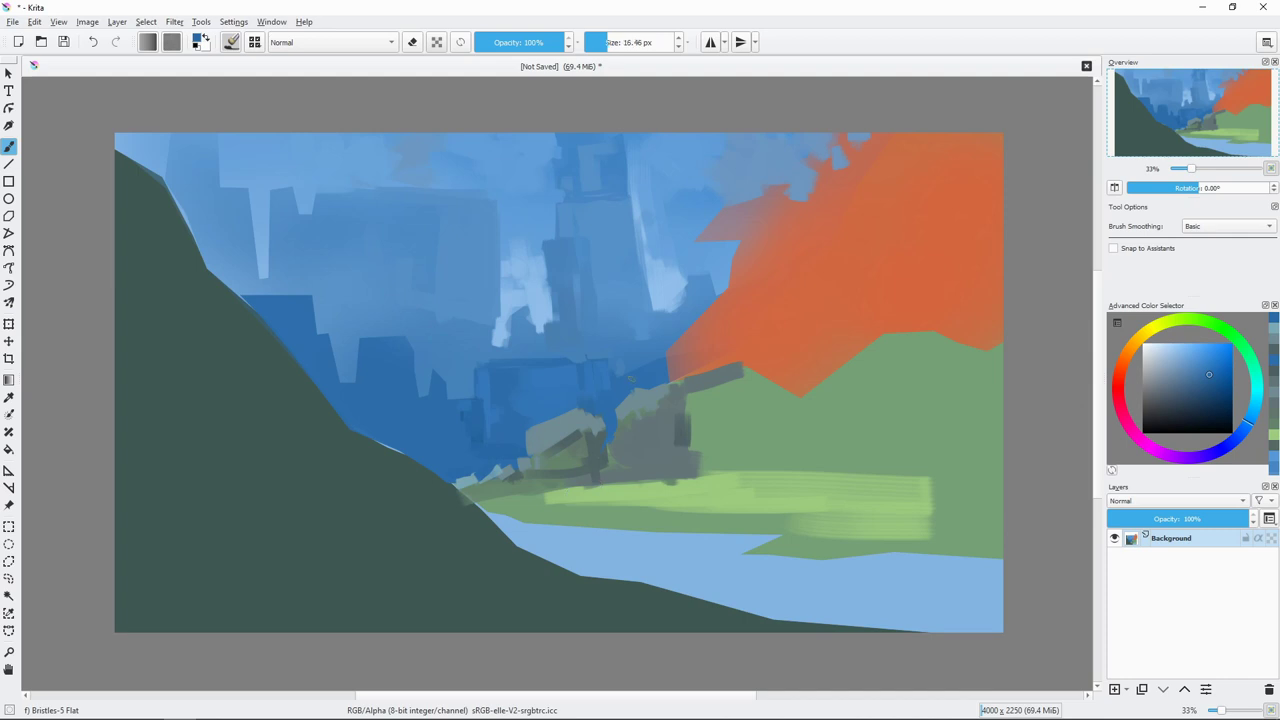
{"action": "left_click_drag", "start_coordinate": [494, 518], "coordinate": [785, 545]}
{"action": "left_click", "coordinate": [479, 519], "text": "ctrl"}
{"action": "left_click", "coordinate": [621, 429], "text": "ctrl"}
Step: Add a thin dark line along the river and orange strokes on the tree's lower edge
{"action": "left_click_drag", "start_coordinate": [598, 520], "coordinate": [704, 521]}
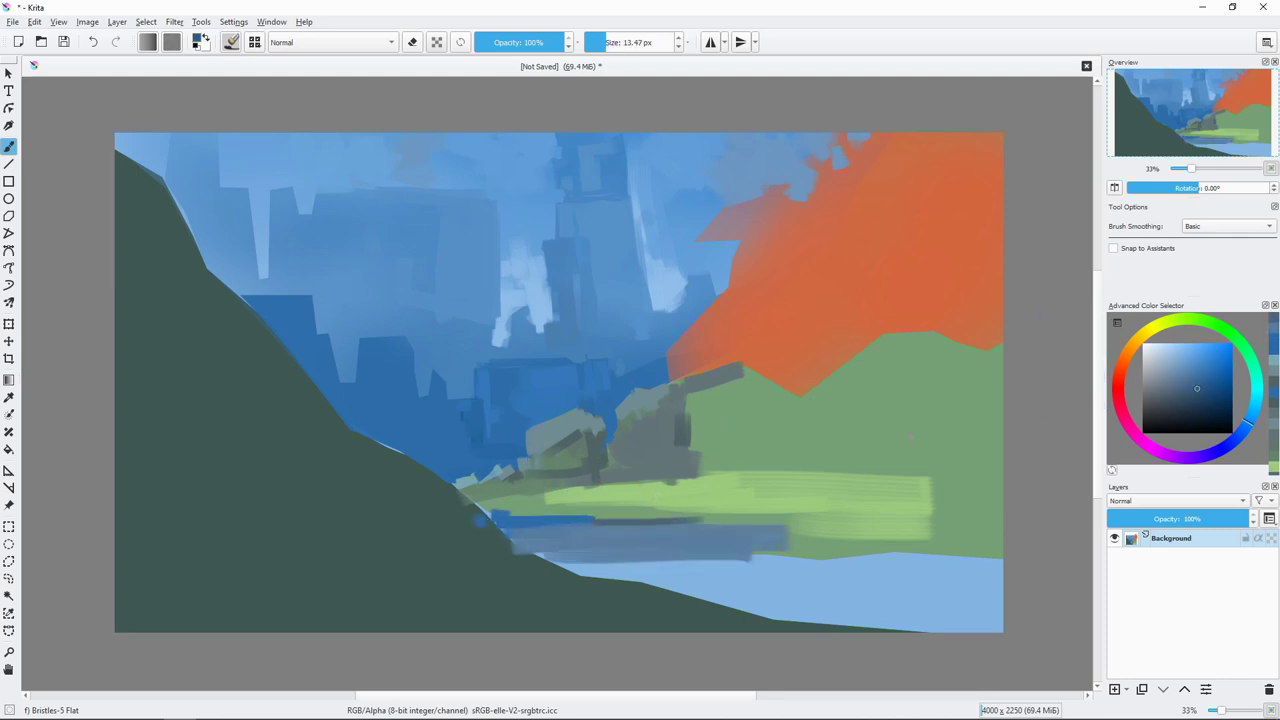
{"action": "left_click", "coordinate": [803, 361], "text": "ctrl"}
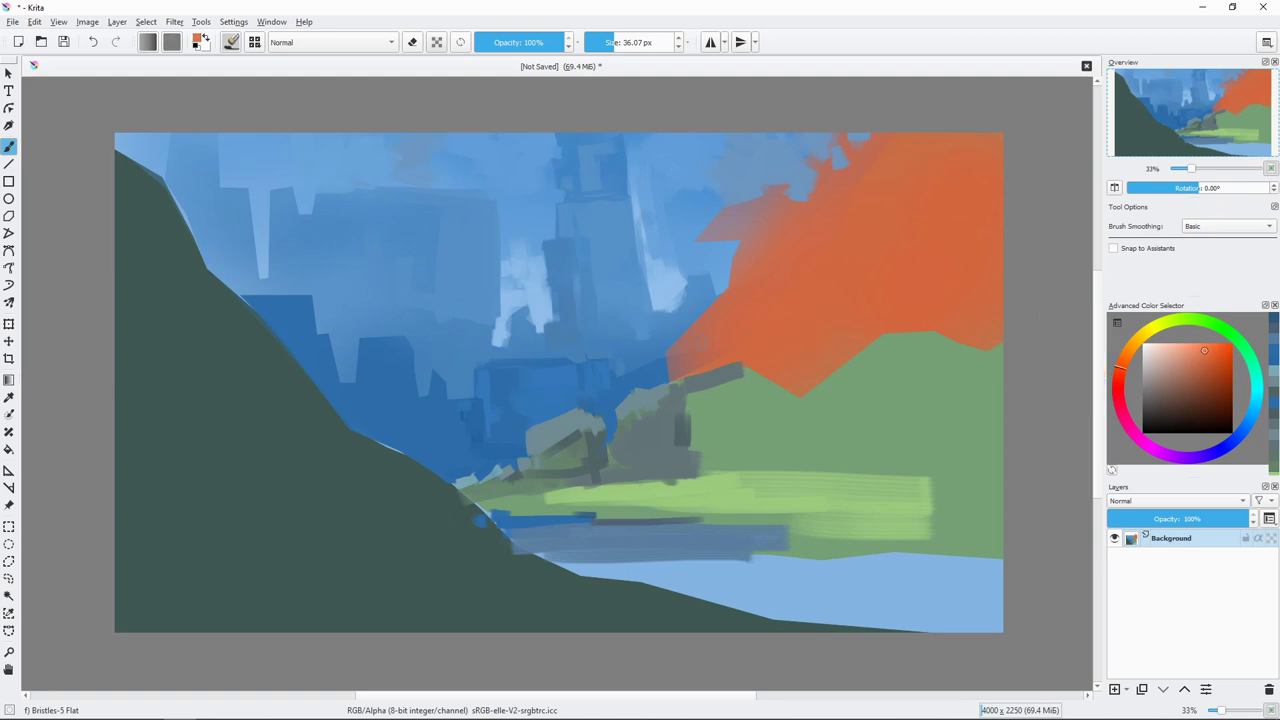
{"action": "mouse_move", "coordinate": [700, 326]}
{"action": "left_mouse_down"}
{"action": "mouse_move", "coordinate": [668, 360]}
{"action": "mouse_move", "coordinate": [672, 384]}
{"action": "left_mouse_up"}
{"action": "left_click", "coordinate": [690, 350], "text": "ctrl"}
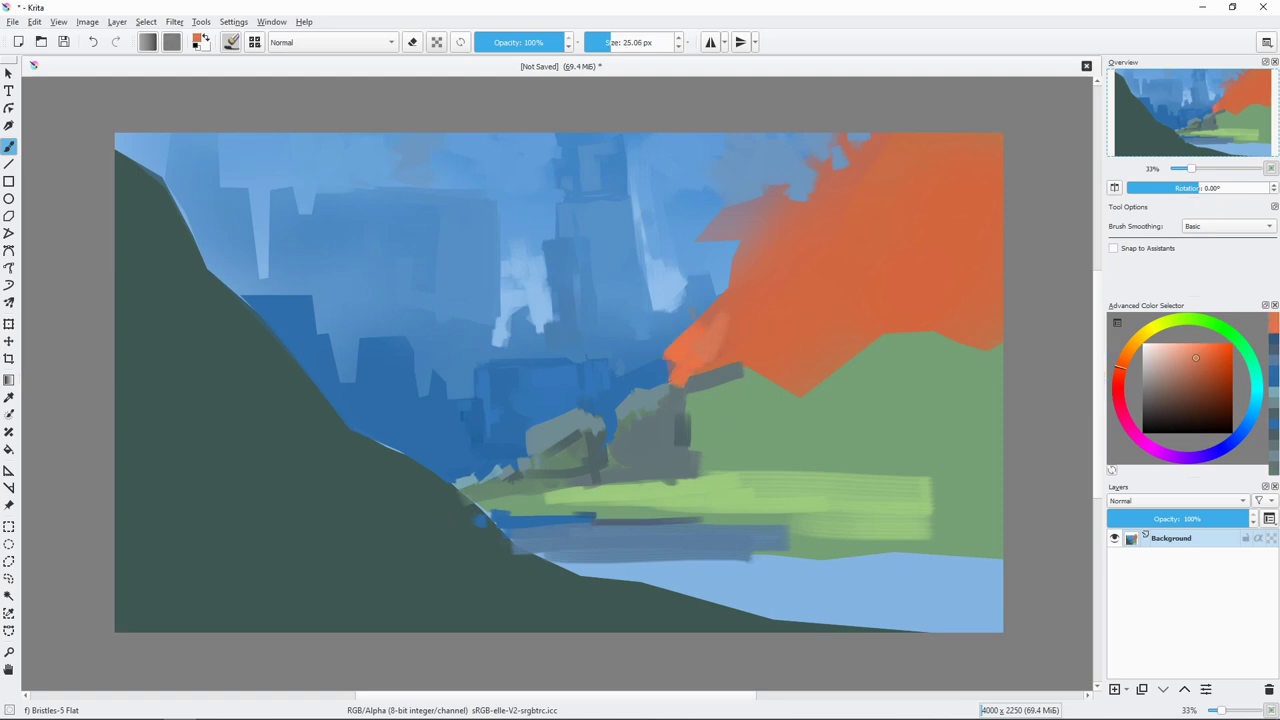
Step: Paint crimson and mauve shadows under the orange tree's base
{"action": "left_click_drag", "start_coordinate": [1119, 368], "coordinate": [1115, 386]}
{"action": "mouse_move", "coordinate": [694, 380]}
{"action": "left_mouse_down"}
{"action": "mouse_move", "coordinate": [741, 368]}
{"action": "mouse_move", "coordinate": [758, 378]}
{"action": "left_mouse_up"}
{"action": "left_click", "coordinate": [1178, 385]}
{"action": "left_click_drag", "start_coordinate": [1116, 395], "coordinate": [1127, 425]}
{"action": "mouse_move", "coordinate": [800, 402]}
{"action": "left_mouse_down"}
{"action": "mouse_move", "coordinate": [865, 348]}
{"action": "mouse_move", "coordinate": [912, 338]}
{"action": "left_mouse_up"}
Step: Darken the grey rocks with small dark cyan-grey accents
{"action": "left_click", "coordinate": [570, 447], "text": "ctrl"}
{"action": "left_click_drag", "start_coordinate": [570, 450], "coordinate": [535, 462]}
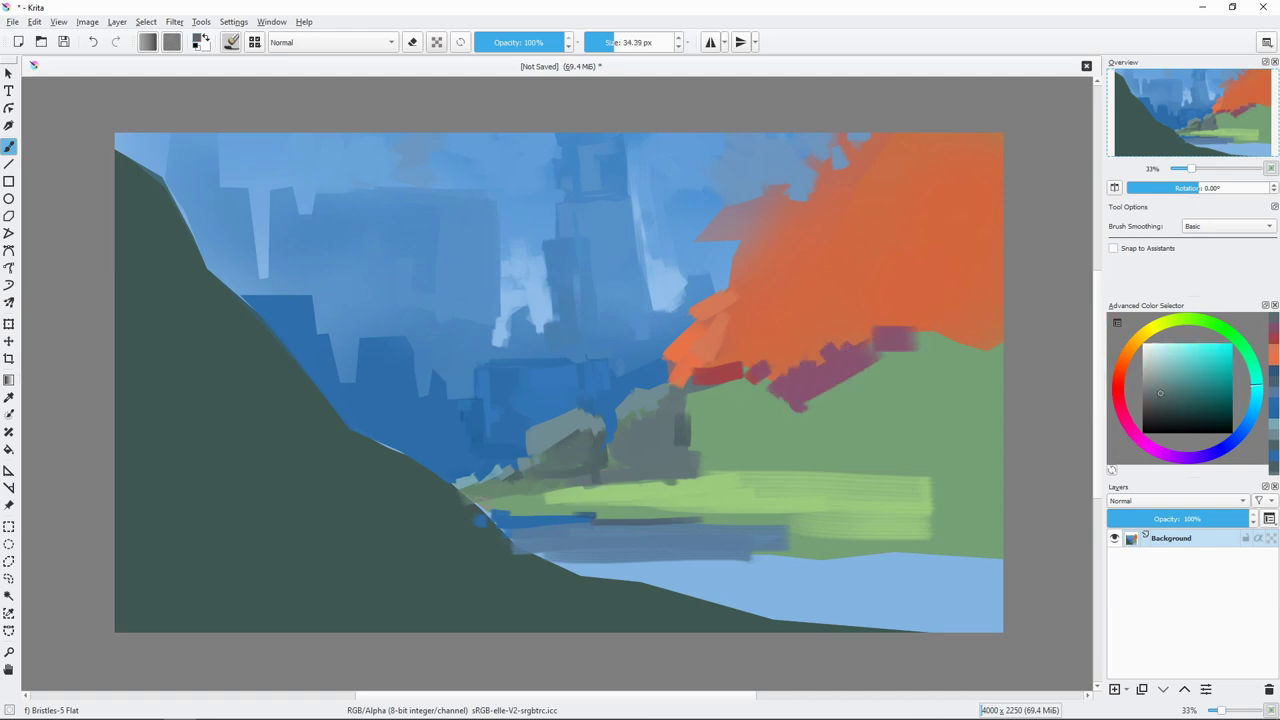
{"action": "left_click", "coordinate": [525, 452], "text": "ctrl"}
{"action": "left_click", "coordinate": [620, 440], "text": "ctrl"}
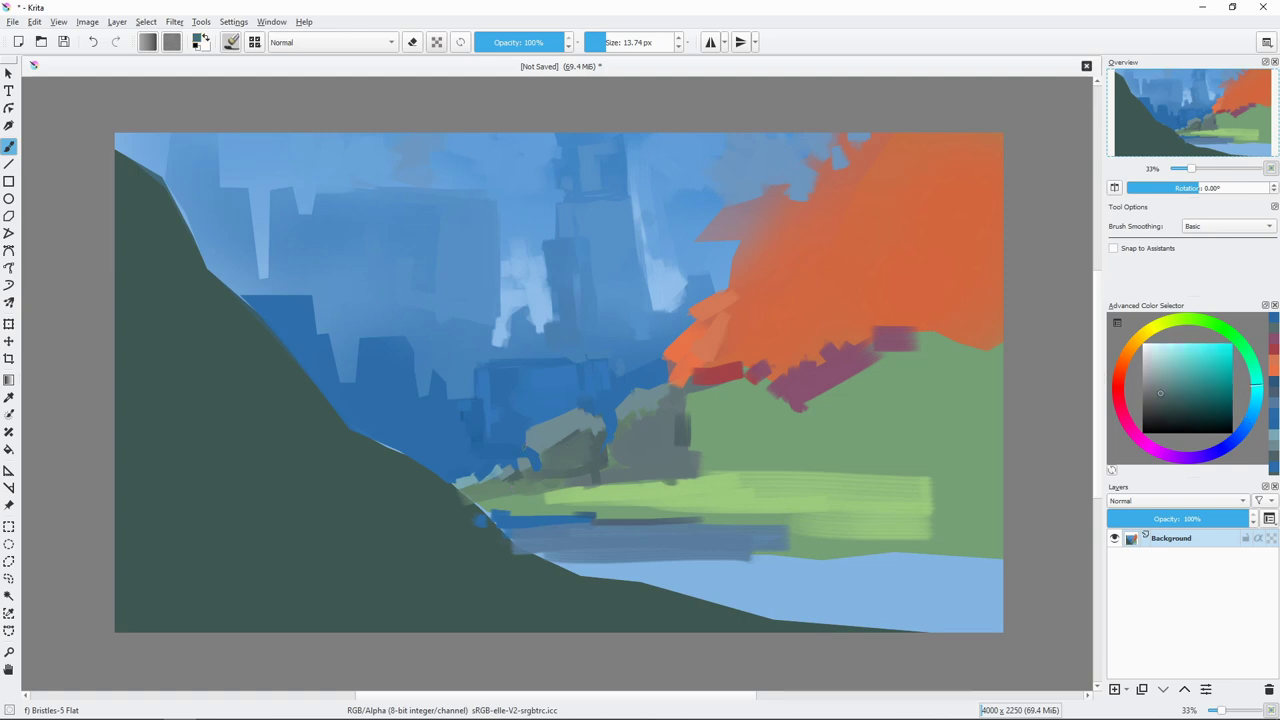
{"action": "left_click", "coordinate": [535, 450], "text": "ctrl"}
{"action": "key", "text": "bracketleft"}
{"action": "left_click_drag", "start_coordinate": [530, 447], "coordinate": [542, 458]}
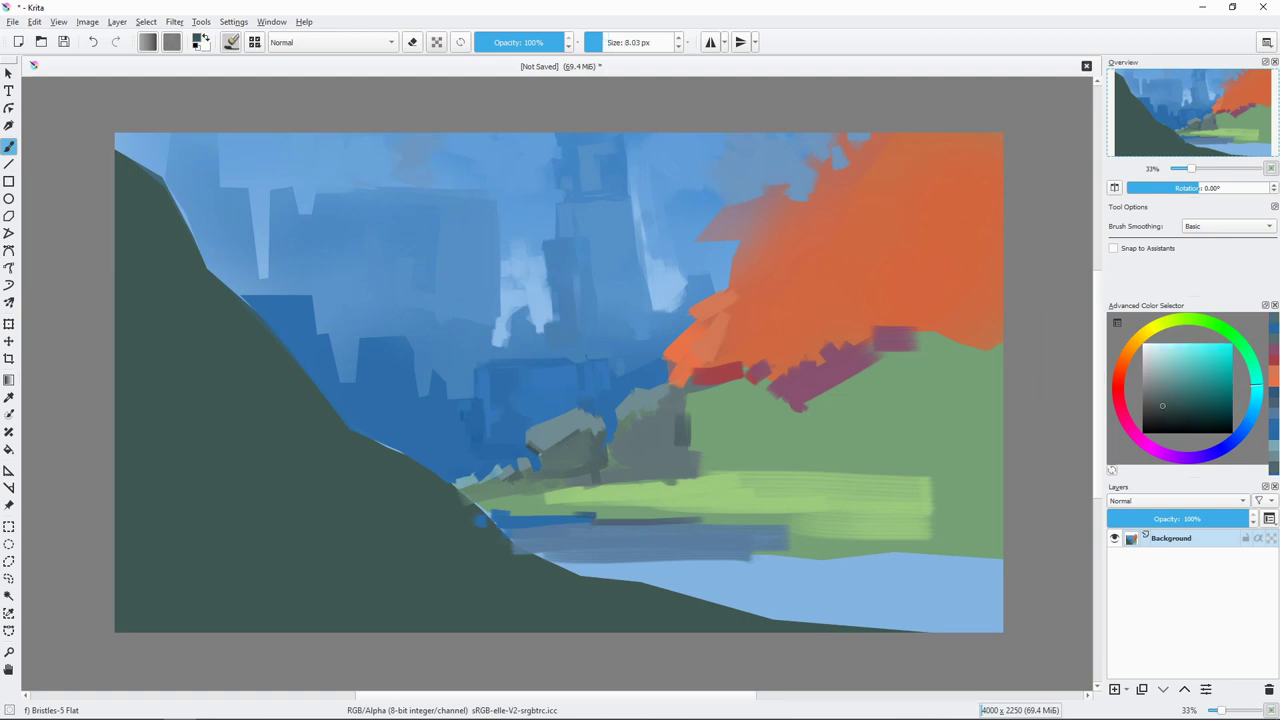
{"action": "left_click", "coordinate": [565, 468], "text": "ctrl"}
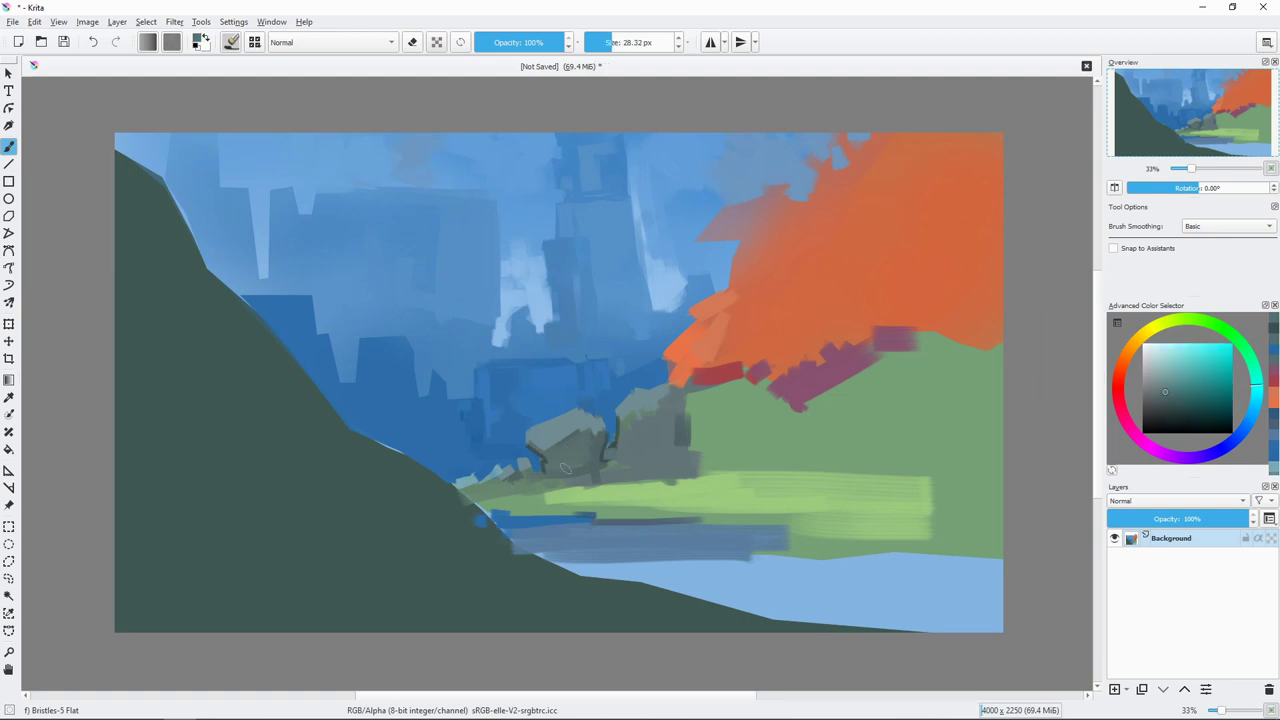
Step: Paint a dark magenta shadow beneath the orange tree
{"action": "left_click", "coordinate": [1164, 375]}
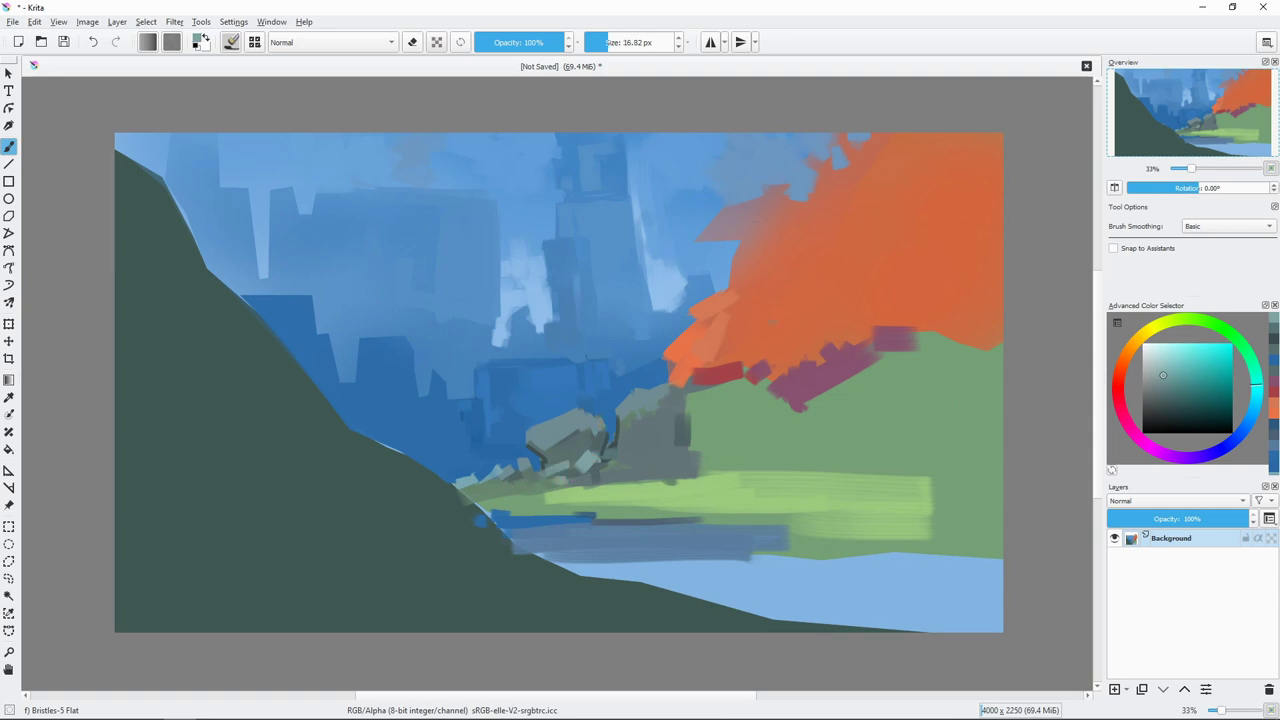
{"action": "left_click", "coordinate": [850, 360], "text": "ctrl"}
{"action": "key", "text": "bracketright"}
{"action": "key", "text": "bracketright"}
{"action": "key", "text": "bracketright"}
{"action": "left_click_drag", "start_coordinate": [878, 352], "coordinate": [870, 383]}
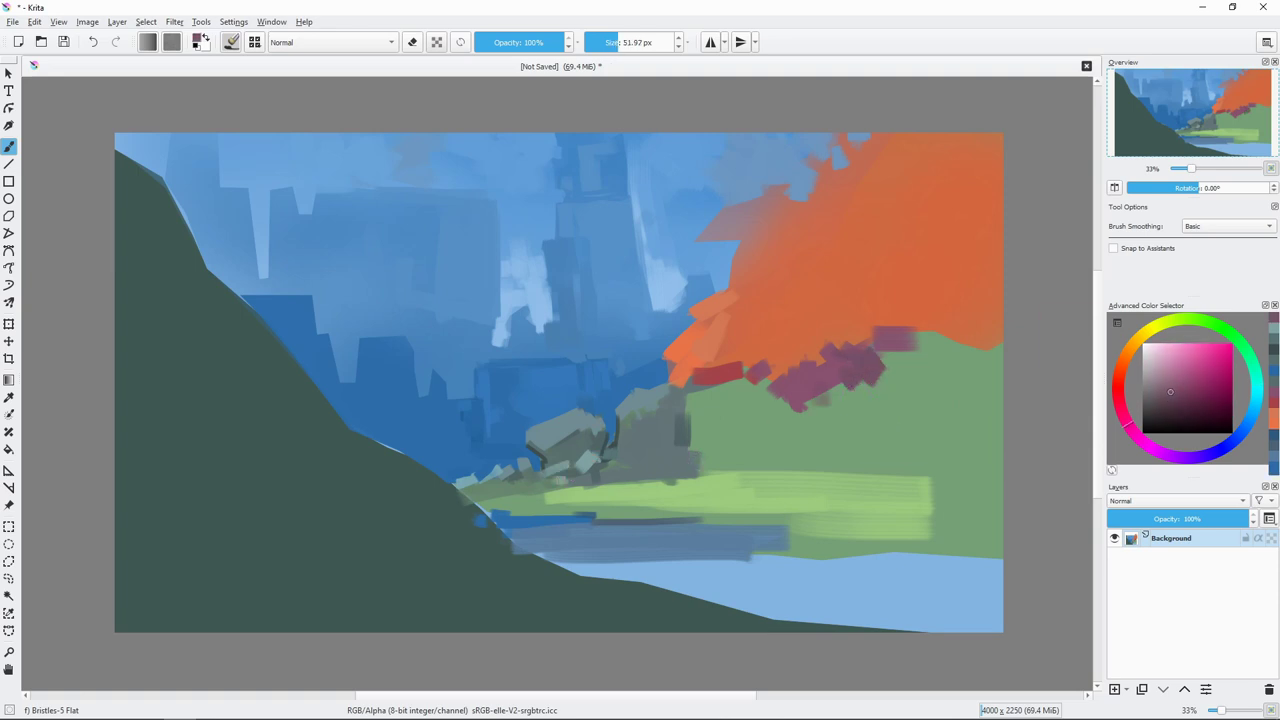
Step: Texture the hillside with grey-green strokes and light grey-blue patches
{"action": "left_click", "coordinate": [660, 440], "text": "ctrl"}
{"action": "left_click_drag", "start_coordinate": [760, 390], "coordinate": [740, 440]}
{"action": "left_click_drag", "start_coordinate": [700, 395], "coordinate": [750, 430]}
{"action": "mouse_move", "coordinate": [860, 375]}
{"action": "left_mouse_down"}
{"action": "mouse_move", "coordinate": [750, 480]}
{"action": "mouse_move", "coordinate": [710, 490]}
{"action": "left_mouse_up"}
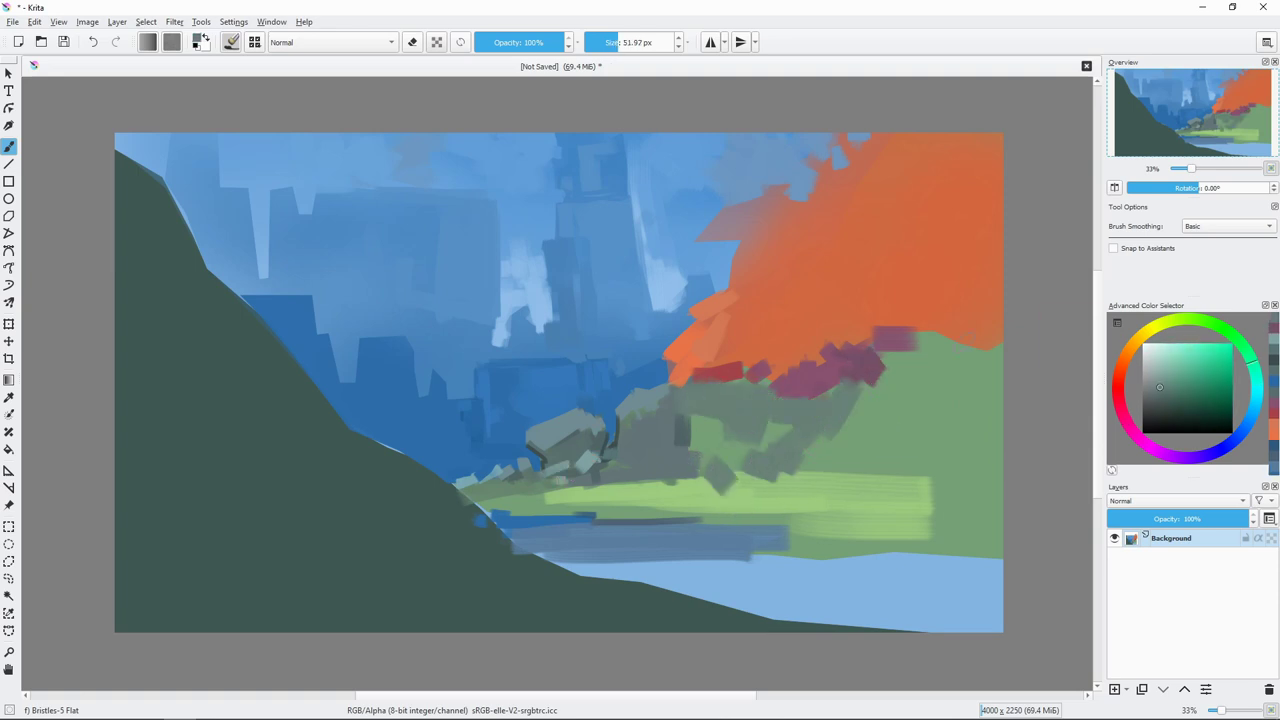
{"action": "left_click", "coordinate": [1165, 368]}
{"action": "left_click_drag", "start_coordinate": [925, 470], "coordinate": [965, 400]}
{"action": "mouse_move", "coordinate": [880, 465]}
{"action": "left_mouse_down"}
{"action": "mouse_move", "coordinate": [952, 467]}
{"action": "mouse_move", "coordinate": [960, 510]}
{"action": "mouse_move", "coordinate": [865, 515]}
{"action": "mouse_move", "coordinate": [980, 512]}
{"action": "left_mouse_up"}
{"action": "left_click", "coordinate": [952, 467], "text": "ctrl"}
Step: Paint thin magenta branches from the orange tree down into the meadow
{"action": "key", "text": "bracketleft"}
{"action": "key", "text": "bracketleft"}
{"action": "key", "text": "bracketleft"}
{"action": "left_click", "coordinate": [875, 360], "text": "ctrl"}
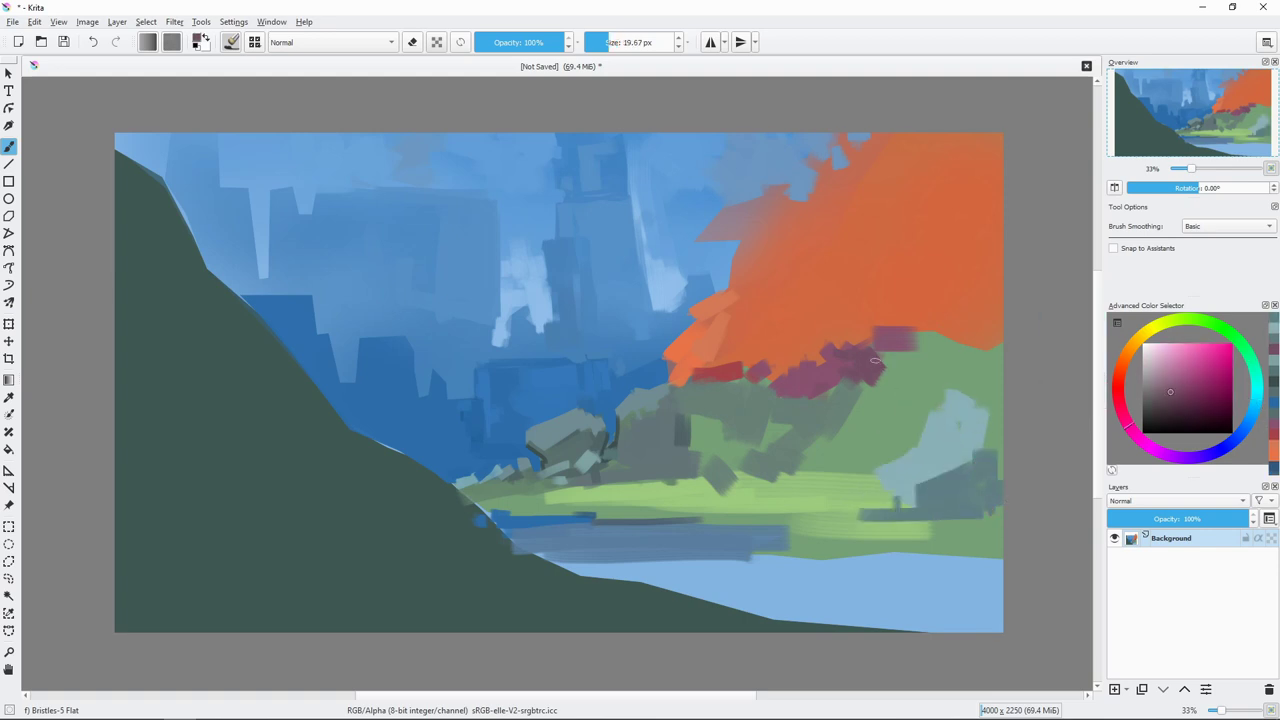
{"action": "mouse_move", "coordinate": [826, 388]}
{"action": "left_mouse_down"}
{"action": "mouse_move", "coordinate": [845, 430]}
{"action": "mouse_move", "coordinate": [900, 460]}
{"action": "left_mouse_up"}
{"action": "key", "text": "bracketleft"}
{"action": "key", "text": "bracketleft"}
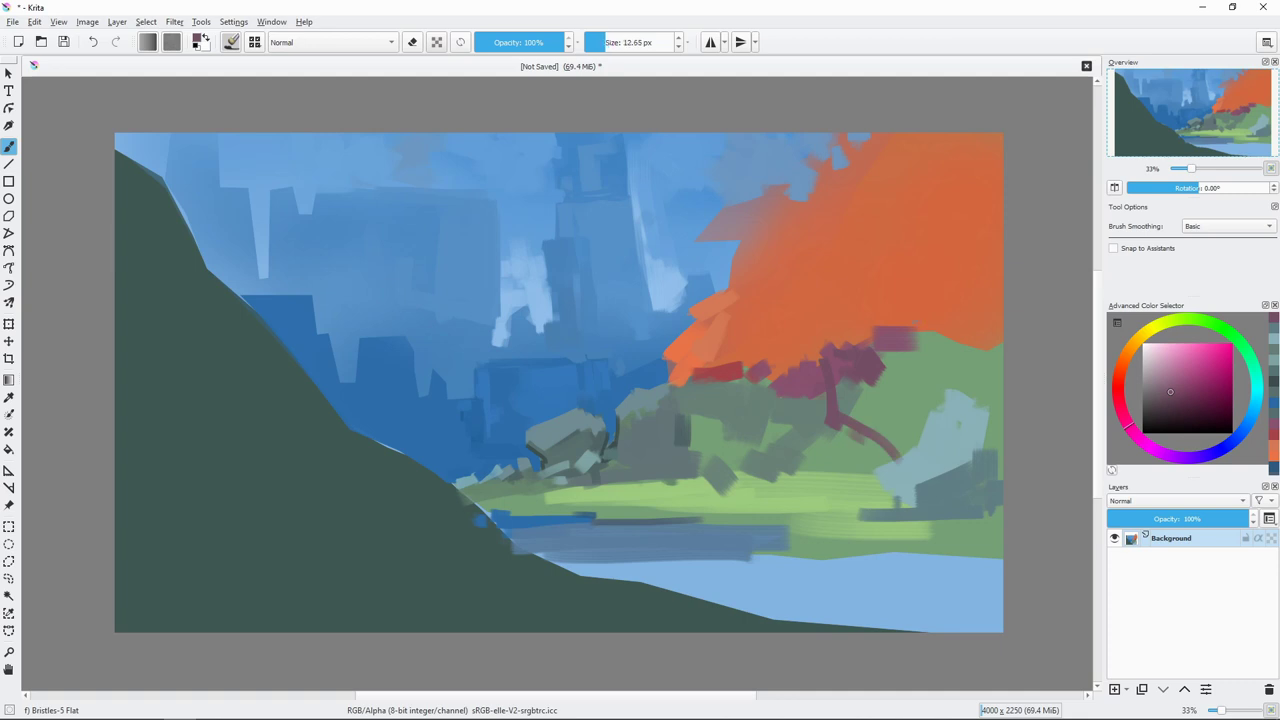
{"action": "left_click_drag", "start_coordinate": [919, 334], "coordinate": [945, 392]}
Step: Dab light orange highlights into the foliage and along the tree's left edge
{"action": "left_click_drag", "start_coordinate": [1112, 398], "coordinate": [1118, 366]}
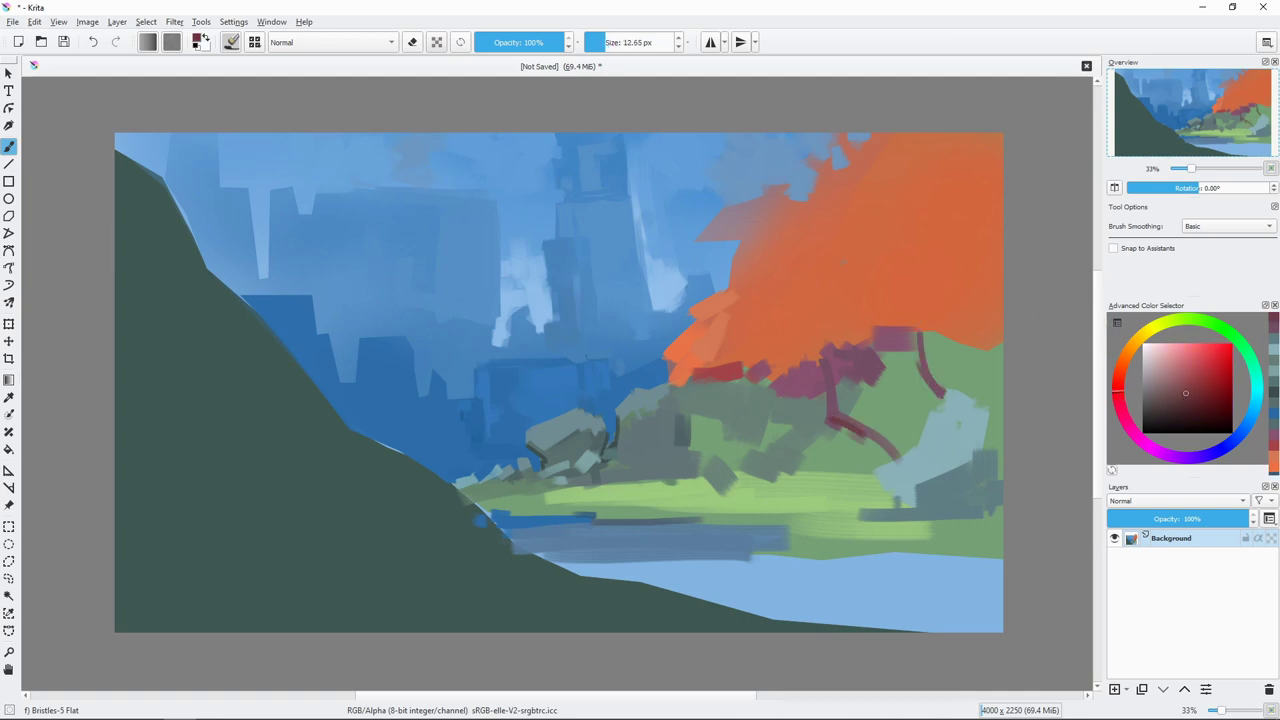
{"action": "key", "text": "bracketright"}
{"action": "key", "text": "bracketright"}
{"action": "left_click", "coordinate": [1203, 359]}
{"action": "mouse_move", "coordinate": [768, 370]}
{"action": "left_mouse_down"}
{"action": "mouse_move", "coordinate": [808, 336]}
{"action": "mouse_move", "coordinate": [820, 382]}
{"action": "mouse_move", "coordinate": [796, 332]}
{"action": "mouse_move", "coordinate": [770, 330]}
{"action": "mouse_move", "coordinate": [755, 282]}
{"action": "mouse_move", "coordinate": [795, 272]}
{"action": "left_mouse_up"}
{"action": "left_click", "coordinate": [836, 350], "text": "ctrl"}
{"action": "key", "text": "bracketright"}
{"action": "key", "text": "bracketright"}
{"action": "left_click", "coordinate": [758, 286], "text": "ctrl"}
{"action": "mouse_move", "coordinate": [735, 262]}
{"action": "left_mouse_down"}
{"action": "mouse_move", "coordinate": [742, 238]}
{"action": "mouse_move", "coordinate": [706, 222]}
{"action": "left_mouse_up"}
{"action": "key", "text": "bracketleft"}
{"action": "key", "text": "bracketleft"}
{"action": "key", "text": "bracketleft"}
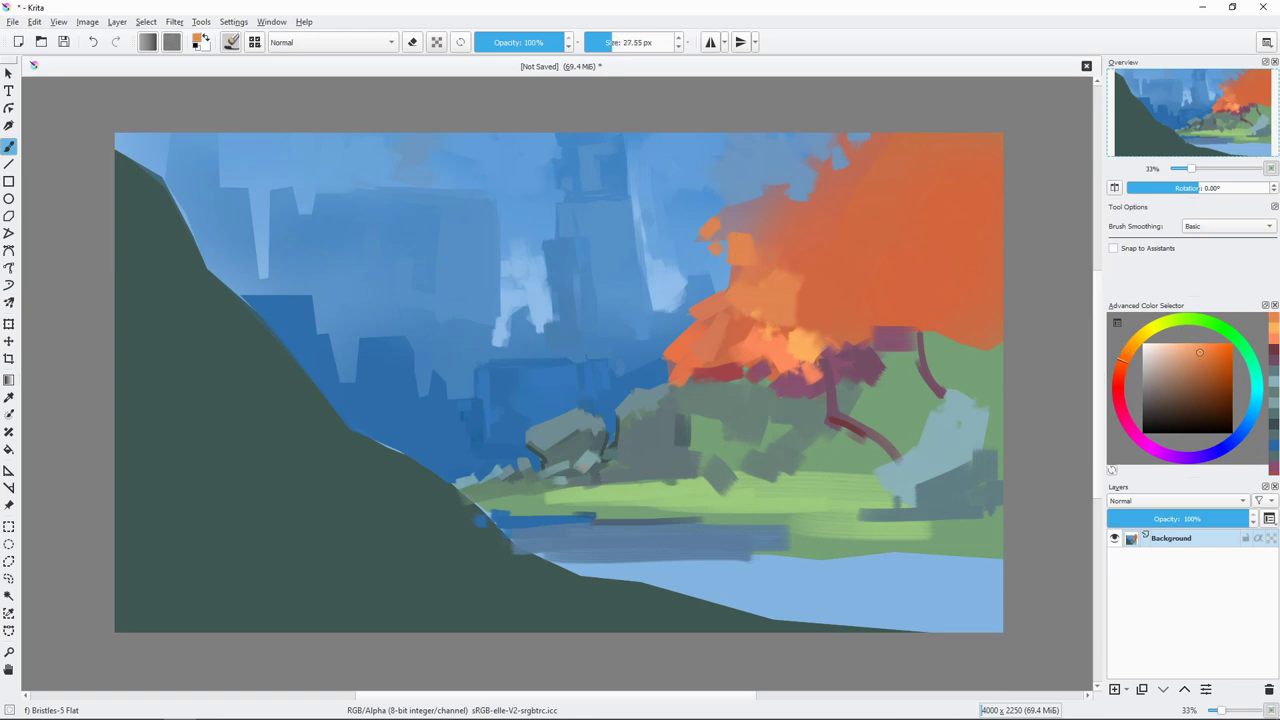
Step: Paint a pale blue river highlight plus broad and thin darker blue strokes in the water
{"action": "left_click", "coordinate": [945, 430], "text": "ctrl"}
{"action": "key", "text": "bracketright"}
{"action": "key", "text": "bracketright"}
{"action": "key", "text": "bracketright"}
{"action": "left_click_drag", "start_coordinate": [552, 535], "coordinate": [752, 548]}
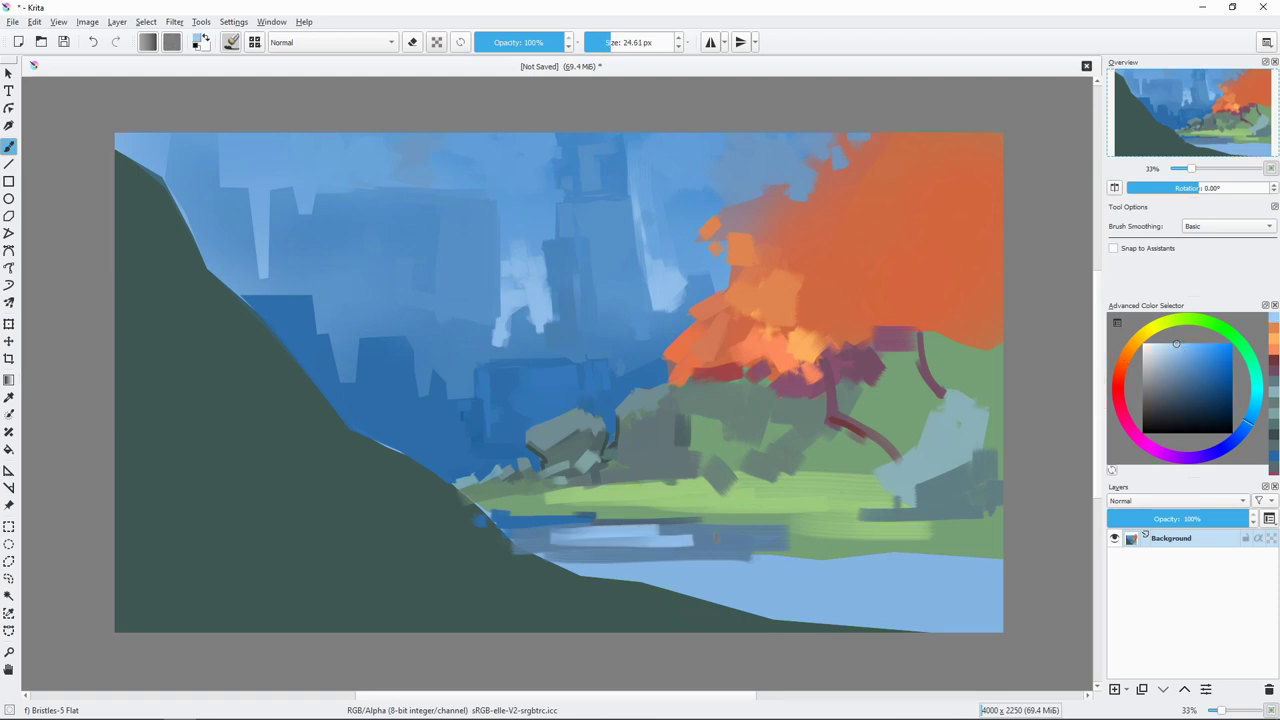
{"action": "left_click", "coordinate": [1193, 362]}
{"action": "key", "text": "bracketright"}
{"action": "key", "text": "bracketright"}
{"action": "key", "text": "bracketright"}
{"action": "mouse_move", "coordinate": [840, 575]}
{"action": "left_mouse_down"}
{"action": "mouse_move", "coordinate": [1000, 585]}
{"action": "mouse_move", "coordinate": [805, 588]}
{"action": "left_mouse_up"}
{"action": "left_click_drag", "start_coordinate": [1000, 565], "coordinate": [849, 530]}
{"action": "key", "text": "bracketleft"}
{"action": "key", "text": "bracketleft"}
{"action": "key", "text": "bracketleft"}
{"action": "mouse_move", "coordinate": [716, 606]}
{"action": "left_mouse_down"}
{"action": "mouse_move", "coordinate": [990, 603]}
{"action": "mouse_move", "coordinate": [830, 622]}
{"action": "left_mouse_up"}
Step: Paint a brown log along the lower shore and a brown trunk on the left cliff
{"action": "left_click", "coordinate": [1122, 358]}
{"action": "key", "text": "bracketright"}
{"action": "key", "text": "bracketright"}
{"action": "key", "text": "bracketright"}
{"action": "left_click", "coordinate": [1182, 404]}
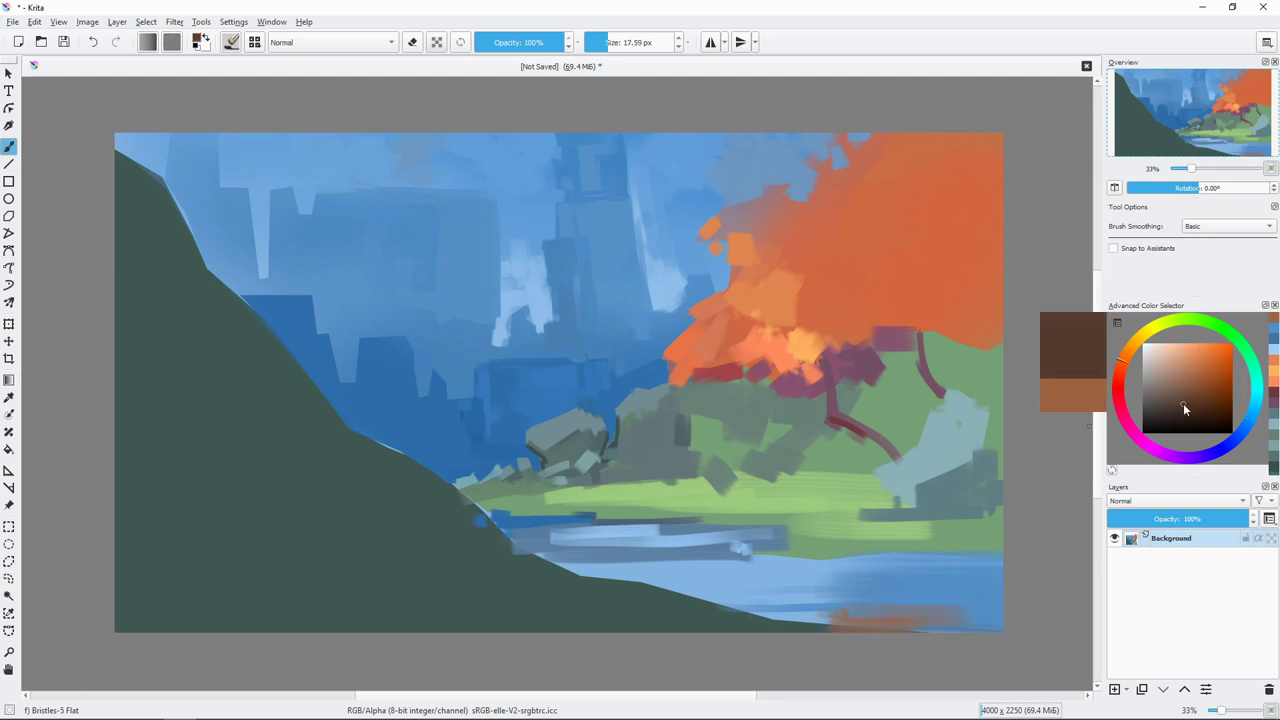
{"action": "key", "text": "bracketright"}
{"action": "key", "text": "bracketright"}
{"action": "key", "text": "bracketright"}
{"action": "mouse_move", "coordinate": [645, 560]}
{"action": "left_mouse_down"}
{"action": "mouse_move", "coordinate": [535, 575]}
{"action": "mouse_move", "coordinate": [705, 605]}
{"action": "left_mouse_up"}
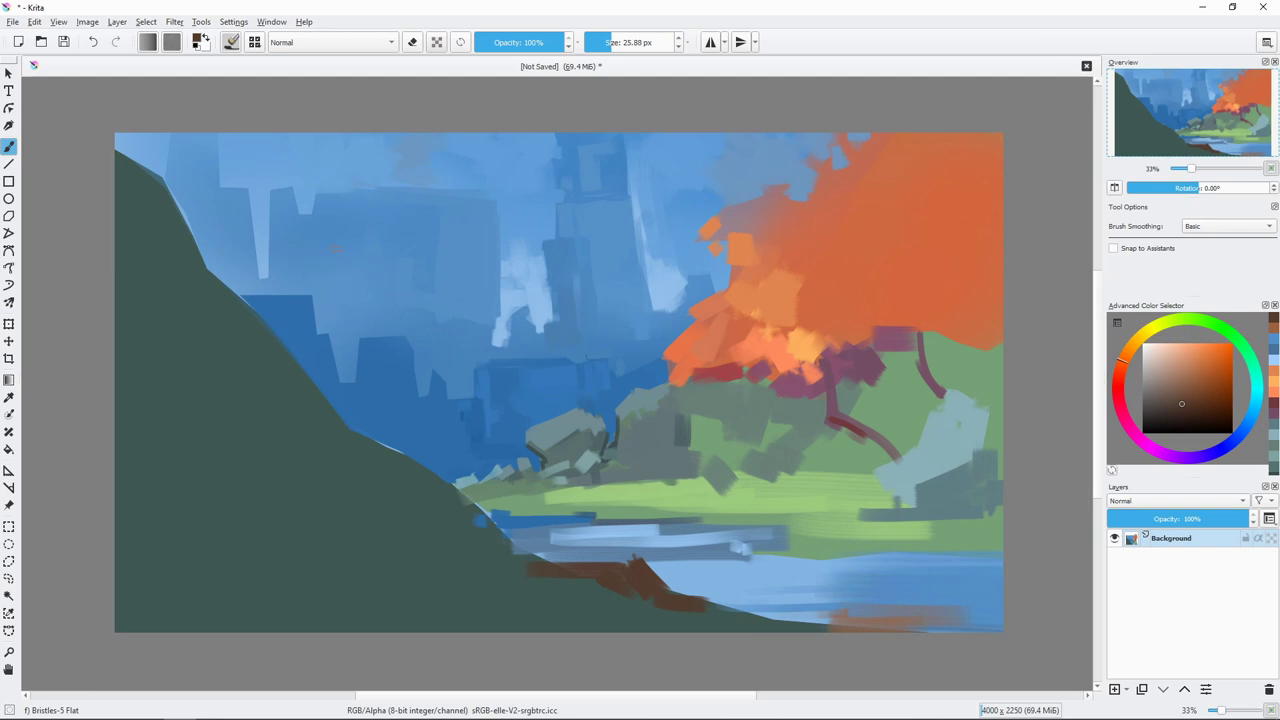
{"action": "left_click_drag", "start_coordinate": [327, 270], "coordinate": [343, 418]}
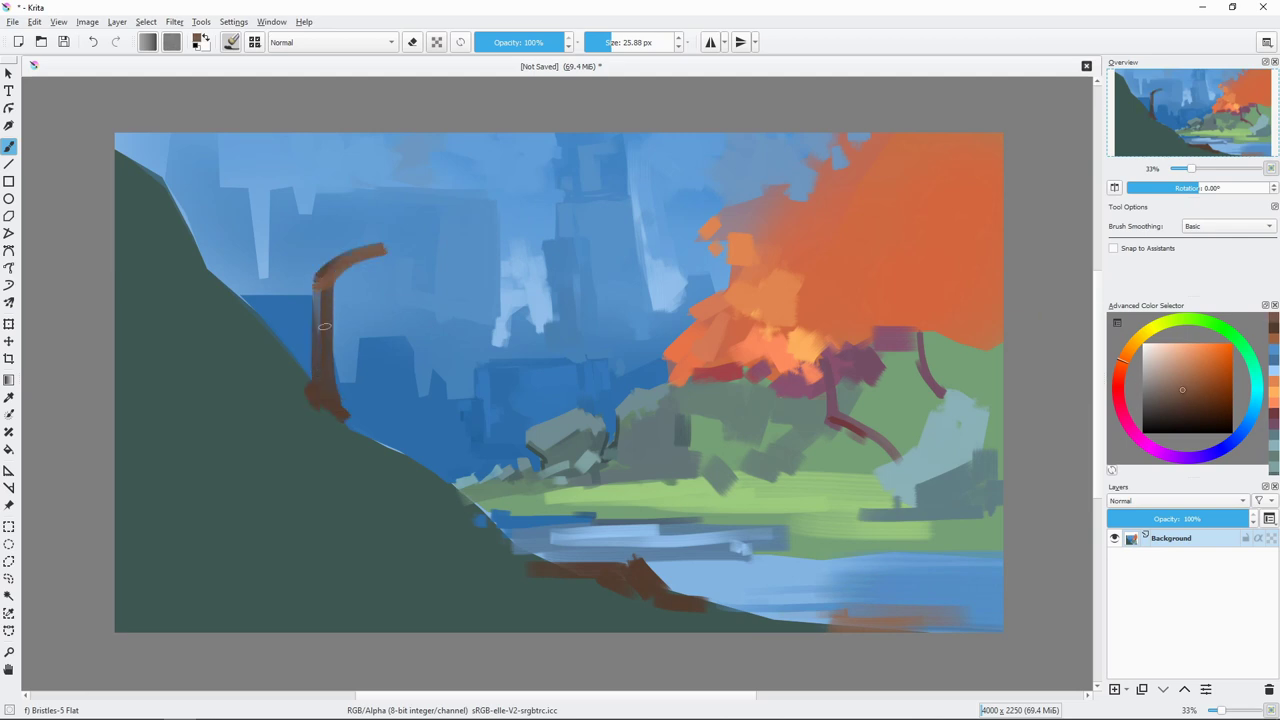
Step: Roughen the hill edge in dark teal, extend the trunk's branch, and spread brown foliage across the top-left
{"action": "left_click", "coordinate": [290, 345], "text": "ctrl"}
{"action": "mouse_move", "coordinate": [300, 360]}
{"action": "left_mouse_down"}
{"action": "mouse_move", "coordinate": [275, 315]}
{"action": "mouse_move", "coordinate": [235, 290]}
{"action": "left_mouse_up"}
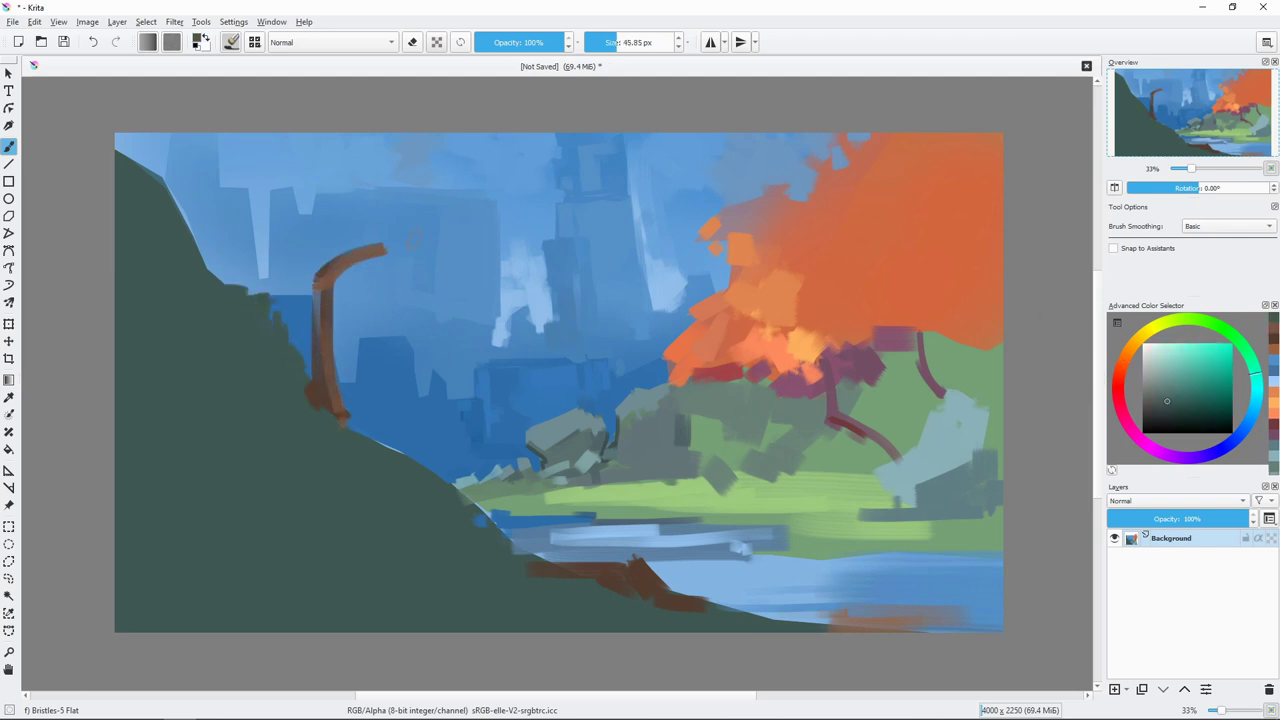
{"action": "key", "text": "["}
{"action": "key", "text": "["}
{"action": "key", "text": "["}
{"action": "left_click", "coordinate": [380, 248], "text": "ctrl"}
{"action": "left_click_drag", "start_coordinate": [355, 208], "coordinate": [385, 242]}
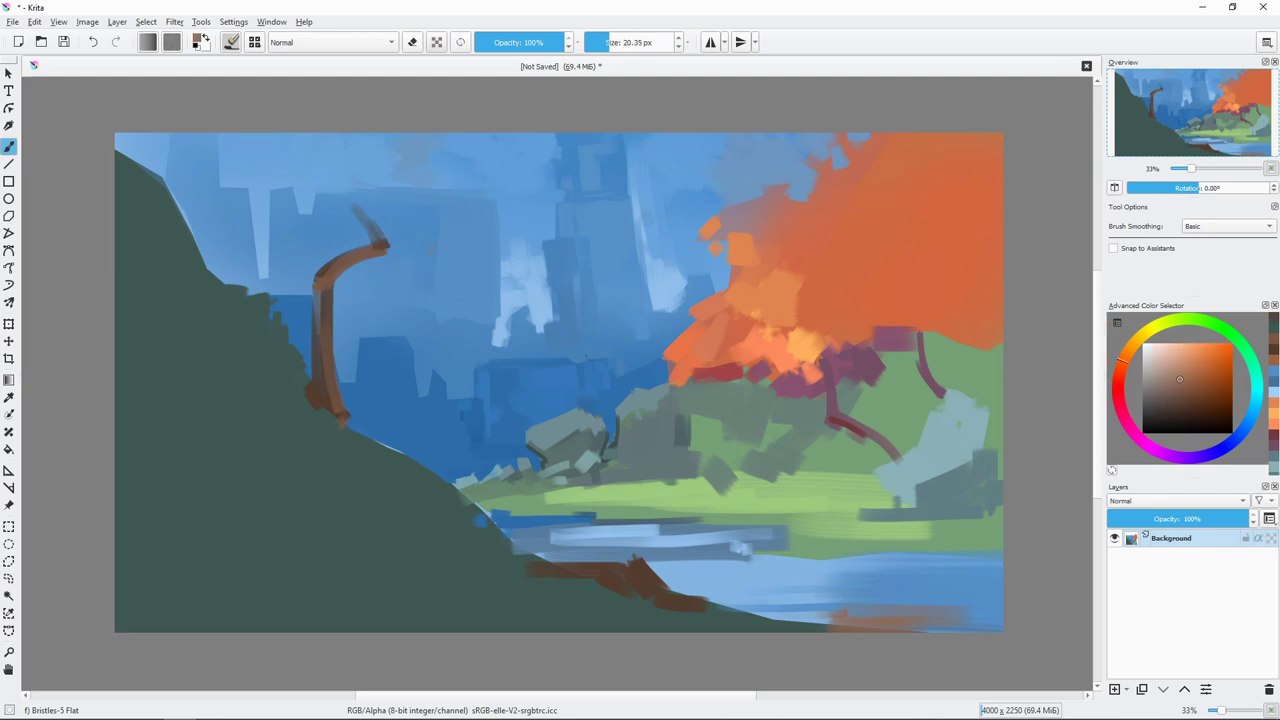
{"action": "key", "text": "]"}
{"action": "key", "text": "]"}
{"action": "key", "text": "]"}
{"action": "left_click_drag", "start_coordinate": [330, 190], "coordinate": [480, 145]}
{"action": "mouse_move", "coordinate": [390, 190]}
{"action": "left_mouse_down"}
{"action": "mouse_move", "coordinate": [190, 165]}
{"action": "mouse_move", "coordinate": [120, 185]}
{"action": "left_mouse_up"}
Step: Add more brown foliage top-left and paint light blue sky gaps through it
{"action": "left_click_drag", "start_coordinate": [310, 138], "coordinate": [130, 145]}
{"action": "key", "text": "["}
{"action": "key", "text": "["}
{"action": "key", "text": "["}
{"action": "left_click_drag", "start_coordinate": [490, 150], "coordinate": [518, 128]}
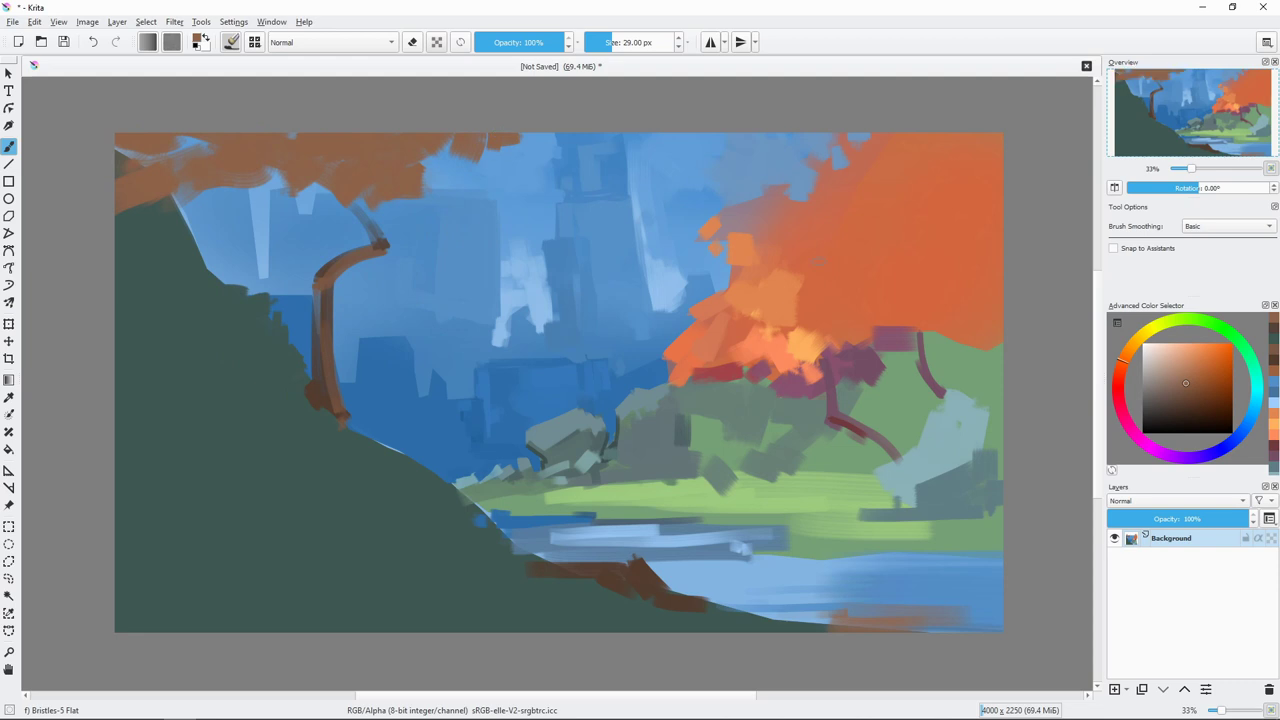
{"action": "left_click", "coordinate": [438, 222], "text": "ctrl"}
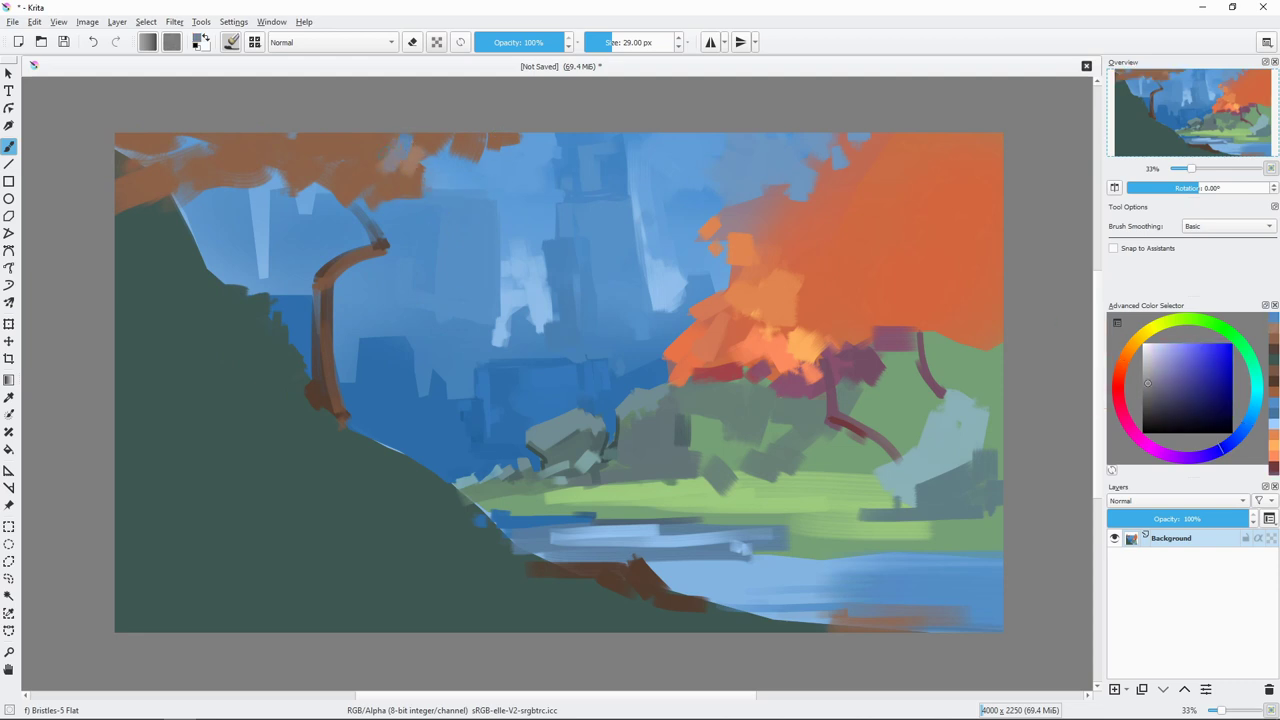
{"action": "key", "text": "bracketright"}
{"action": "mouse_move", "coordinate": [395, 150]}
{"action": "left_mouse_down"}
{"action": "mouse_move", "coordinate": [455, 125]}
{"action": "mouse_move", "coordinate": [440, 180]}
{"action": "left_mouse_up"}
Step: Add purple-grey dabs and an orange patch to the foliage
{"action": "key", "text": "bracketleft"}
{"action": "left_click", "coordinate": [450, 200], "text": "ctrl"}
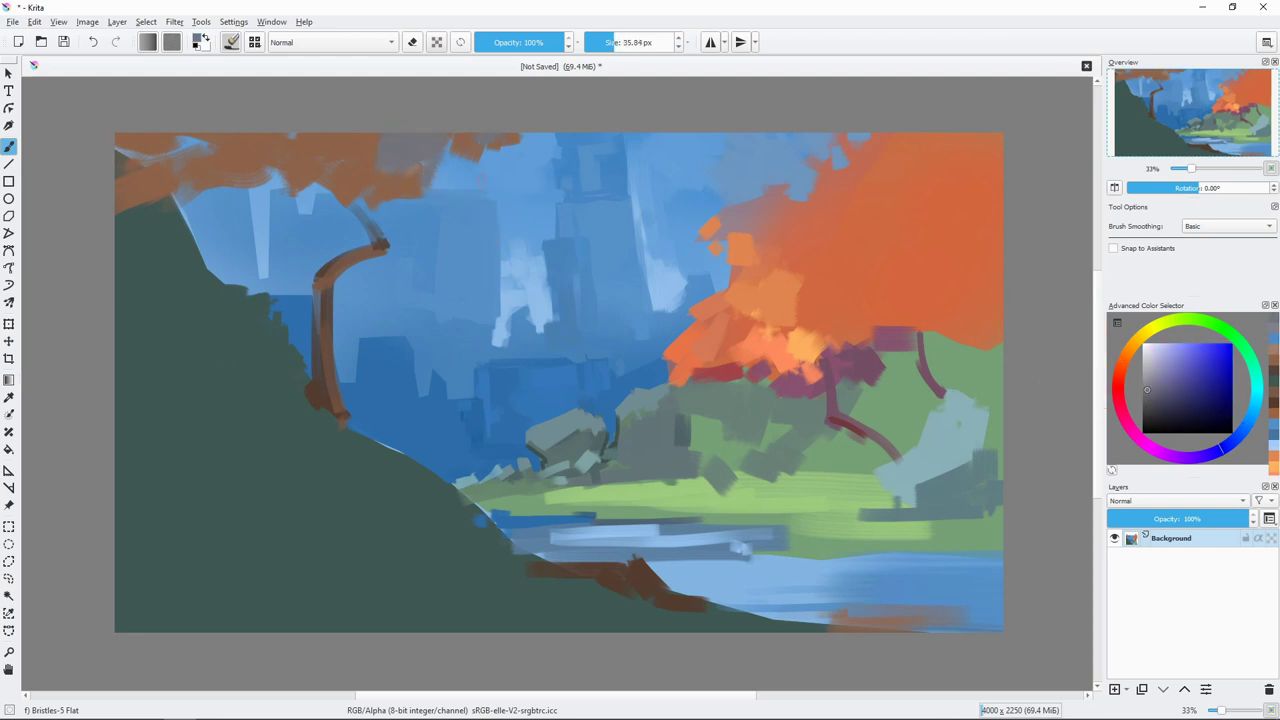
{"action": "left_click", "coordinate": [1159, 393]}
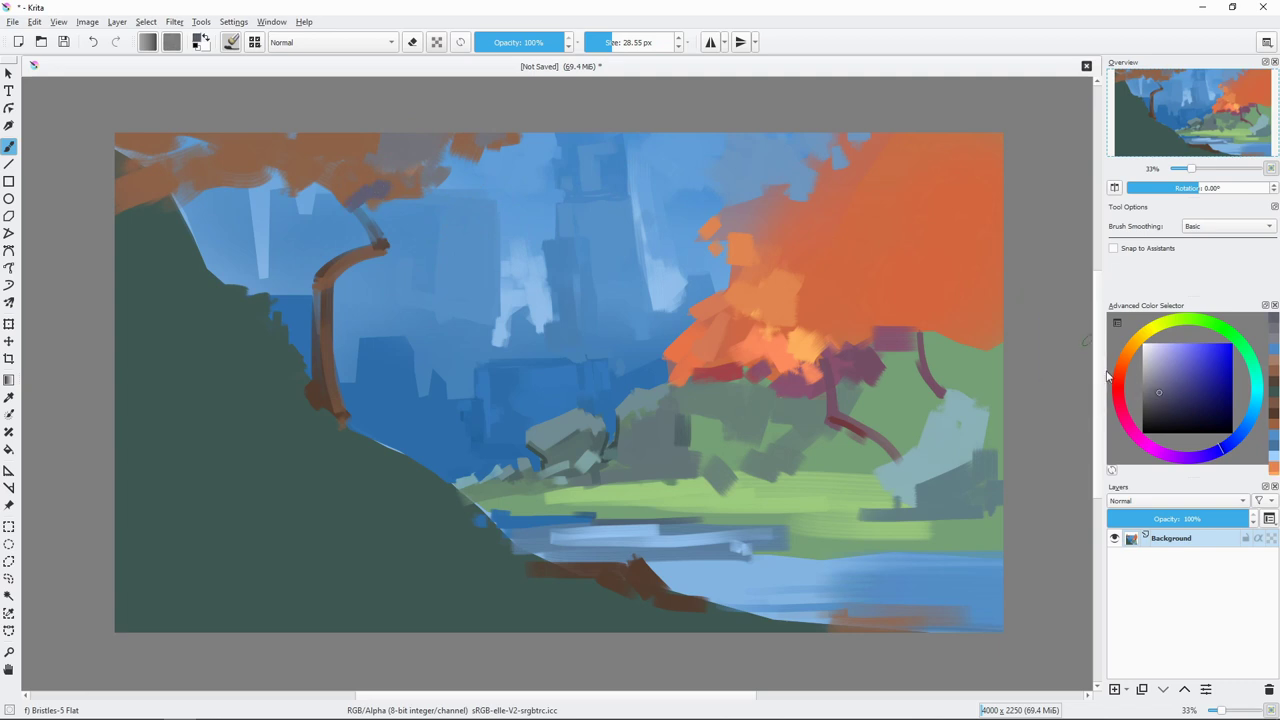
{"action": "left_click_drag", "start_coordinate": [425, 150], "coordinate": [470, 165]}
{"action": "mouse_move", "coordinate": [380, 172]}
{"action": "left_mouse_down"}
{"action": "mouse_move", "coordinate": [195, 198]}
{"action": "mouse_move", "coordinate": [275, 152]}
{"action": "mouse_move", "coordinate": [205, 152]}
{"action": "left_mouse_up"}
{"action": "left_click", "coordinate": [240, 165], "text": "ctrl"}
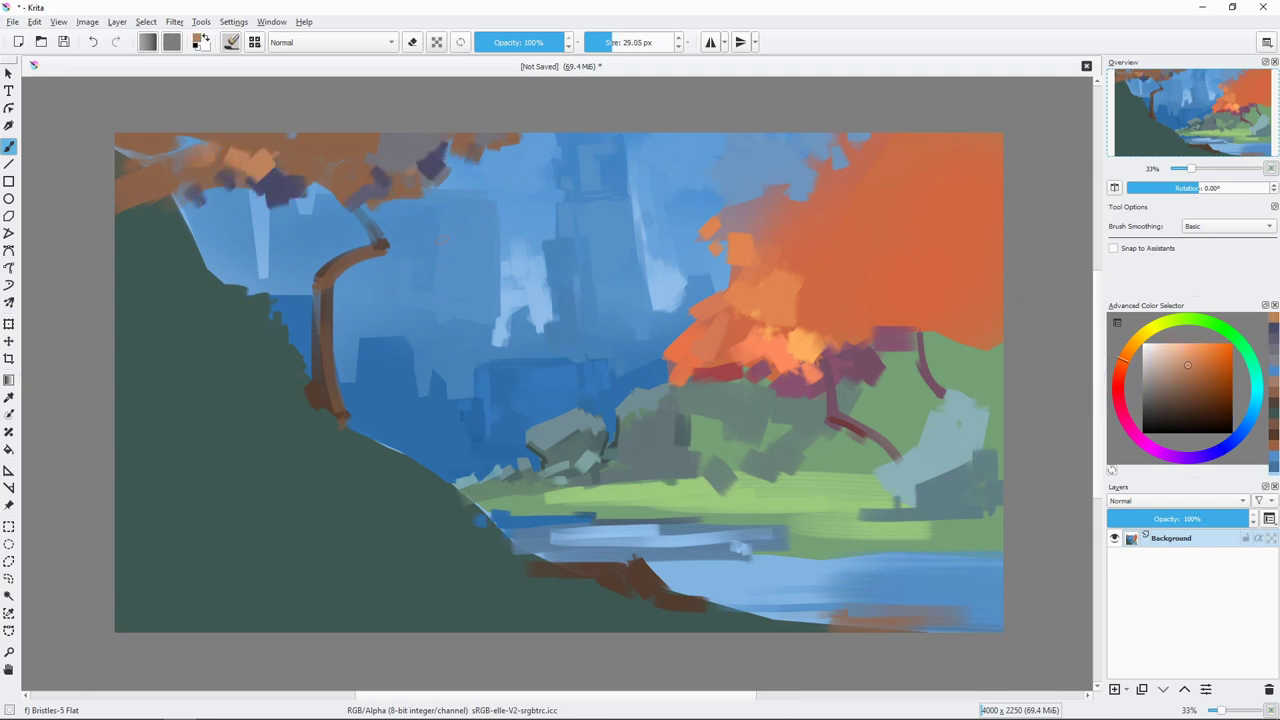
Step: Shade the trunk dark brown and extend its base down to the hill
{"action": "left_click", "coordinate": [333, 360], "text": "ctrl"}
{"action": "left_click", "coordinate": [1199, 404]}
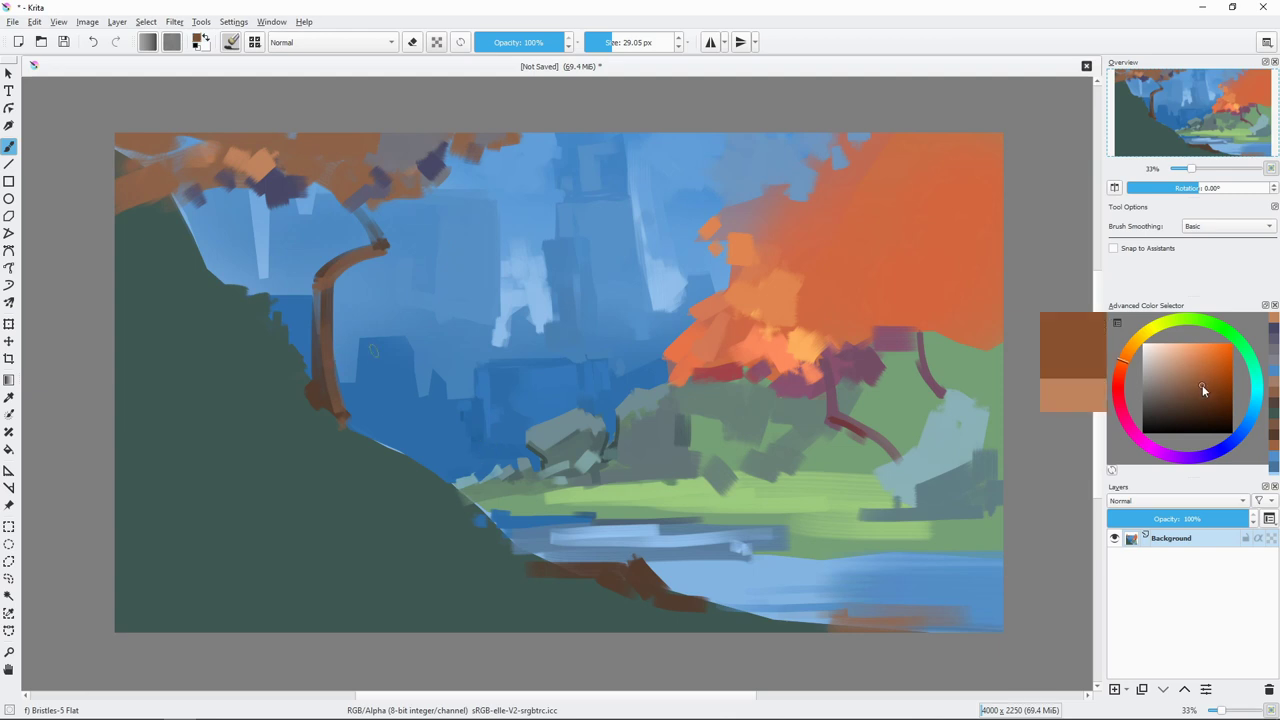
{"action": "left_click_drag", "start_coordinate": [322, 288], "coordinate": [330, 430]}
{"action": "left_click_drag", "start_coordinate": [318, 386], "coordinate": [340, 458]}
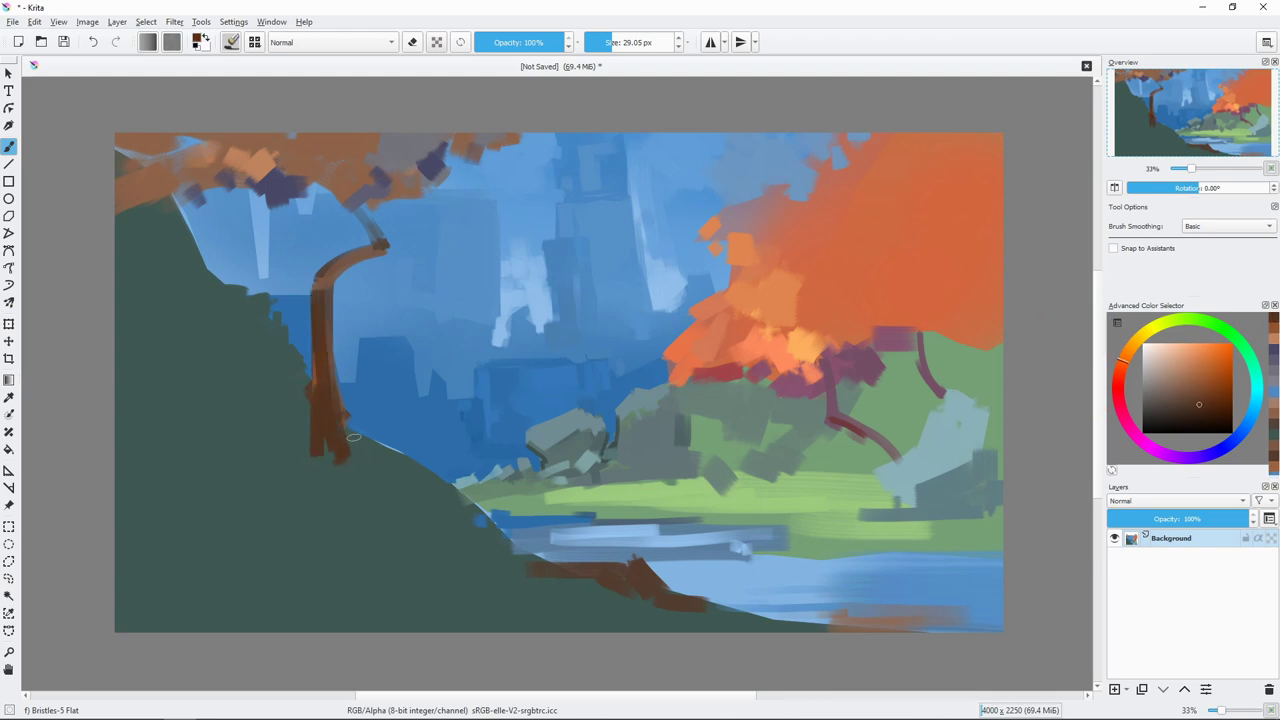
Step: Paint dark green strokes across the hillside and a lighter stroke left of the trunk
{"action": "left_click", "coordinate": [400, 484], "text": "ctrl"}
{"action": "left_click_drag", "start_coordinate": [229, 428], "coordinate": [160, 412]}
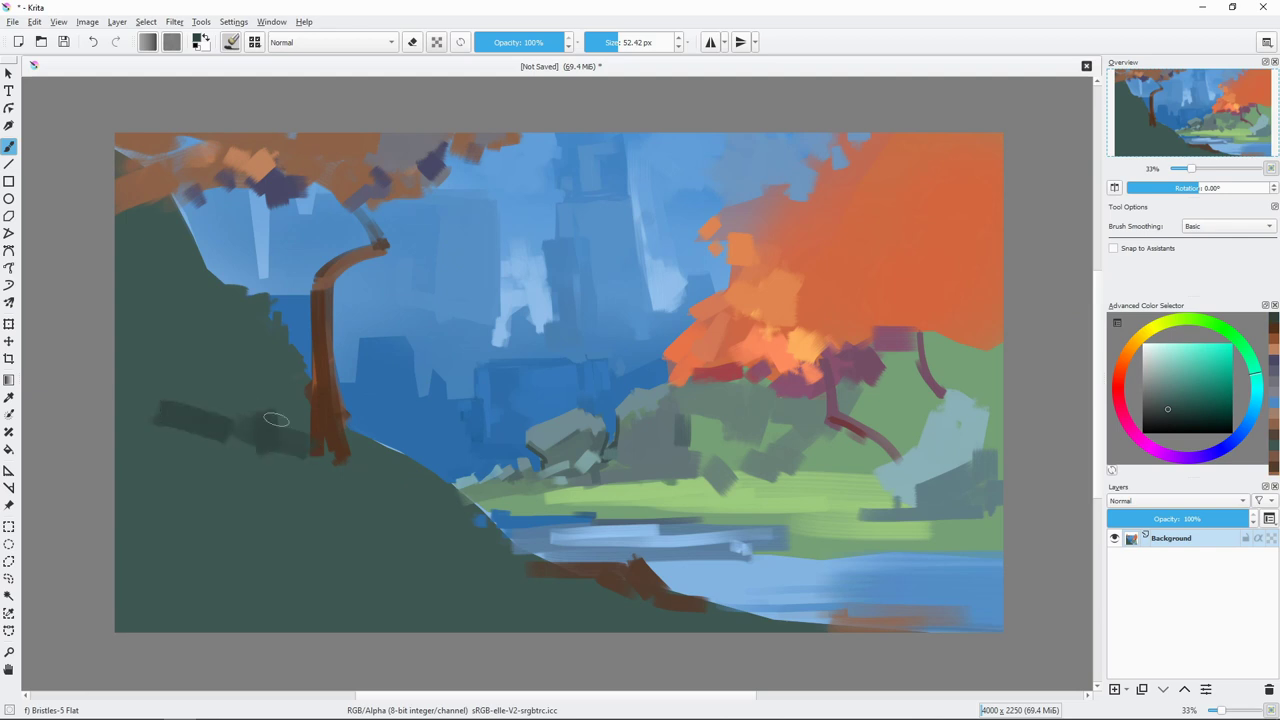
{"action": "left_click_drag", "start_coordinate": [260, 415], "coordinate": [385, 470]}
{"action": "left_click_drag", "start_coordinate": [264, 302], "coordinate": [268, 385]}
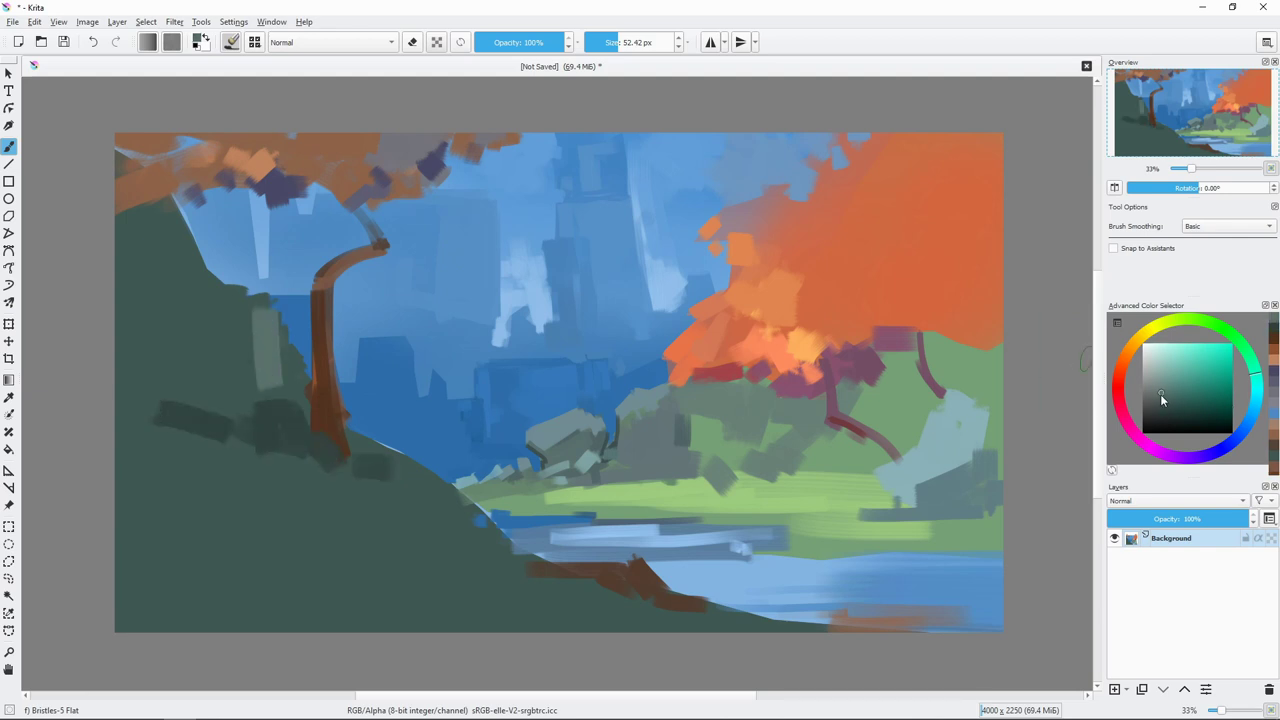
Step: Build up grey-green strokes on the left hillside around the trunk
{"action": "left_click", "coordinate": [1164, 398]}
{"action": "left_click_drag", "start_coordinate": [230, 300], "coordinate": [285, 340]}
{"action": "left_click_drag", "start_coordinate": [185, 290], "coordinate": [300, 405]}
{"action": "mouse_move", "coordinate": [150, 215]}
{"action": "left_mouse_down"}
{"action": "mouse_move", "coordinate": [185, 265]}
{"action": "mouse_move", "coordinate": [220, 262]}
{"action": "left_mouse_up"}
{"action": "key", "text": "bracketleft"}
{"action": "key", "text": "bracketleft"}
{"action": "key", "text": "bracketleft"}
{"action": "left_click", "coordinate": [1175, 401]}
Step: Paint blue strokes along the trunk's edge, undoing the patch at its base
{"action": "key", "text": "bracketleft"}
{"action": "left_click", "coordinate": [1207, 372]}
{"action": "left_click_drag", "start_coordinate": [332, 325], "coordinate": [345, 420]}
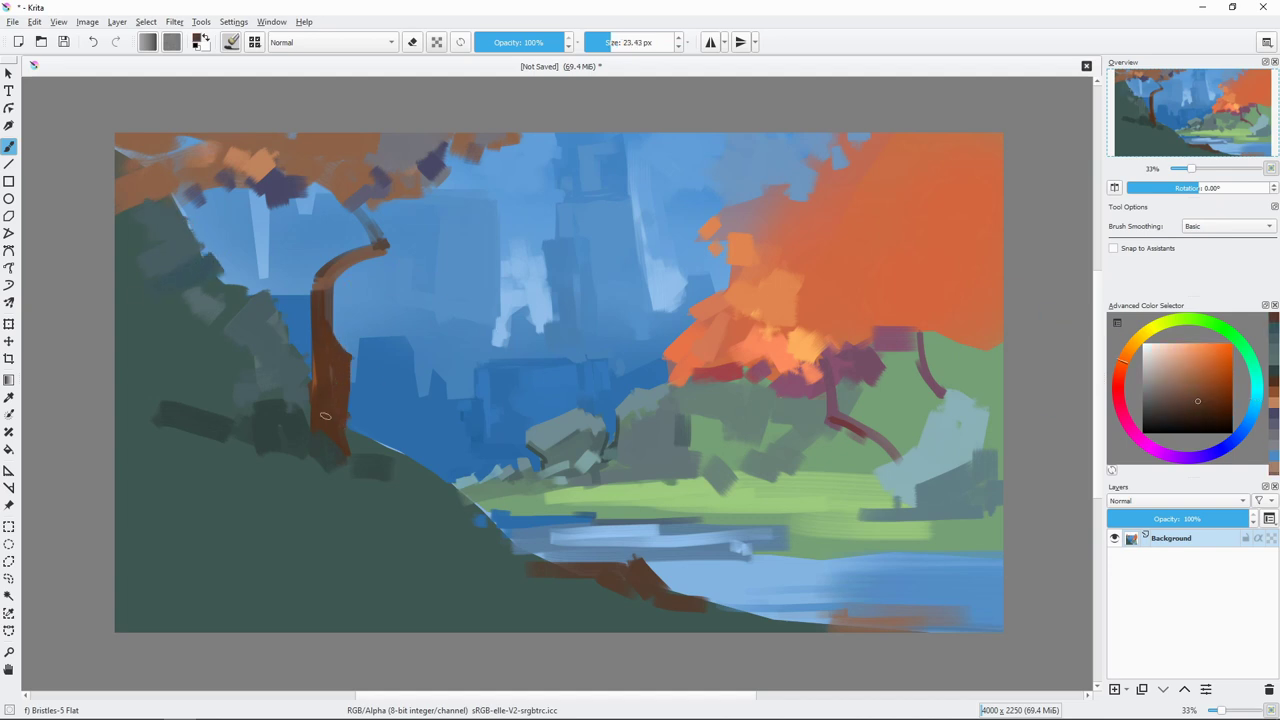
{"action": "left_click_drag", "start_coordinate": [354, 358], "coordinate": [310, 330]}
{"action": "left_click_drag", "start_coordinate": [345, 440], "coordinate": [372, 465]}
{"action": "key", "text": "ctrl+z"}
Step: Add a fine brown stroke along the trunk
{"action": "left_click", "coordinate": [328, 400], "text": "ctrl"}
{"action": "key", "text": "bracketleft"}
{"action": "key", "text": "bracketleft"}
{"action": "key", "text": "bracketleft"}
{"action": "left_click_drag", "start_coordinate": [352, 356], "coordinate": [375, 445]}
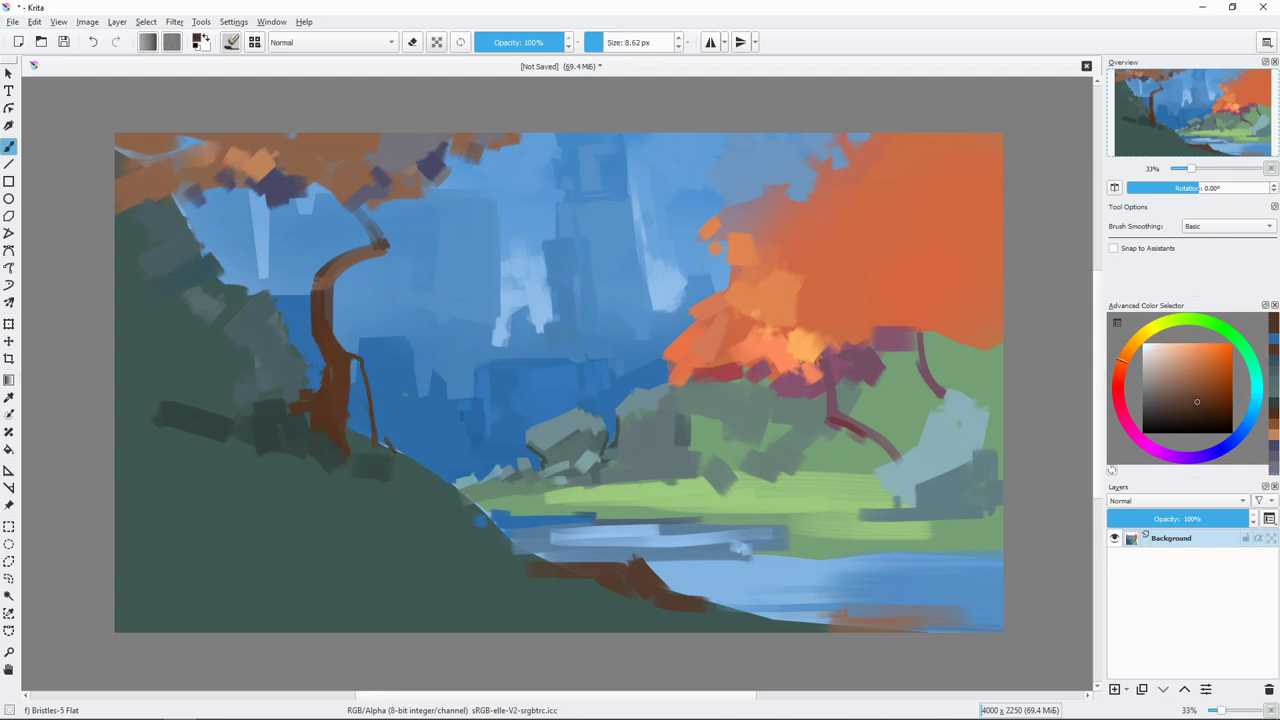
{"action": "left_click", "coordinate": [1200, 369]}
Step: Enlarge the brush and paint dark orange strokes along the right edge and top-right corner
{"action": "key", "text": "bracketright"}
{"action": "key", "text": "bracketright"}
{"action": "key", "text": "bracketright"}
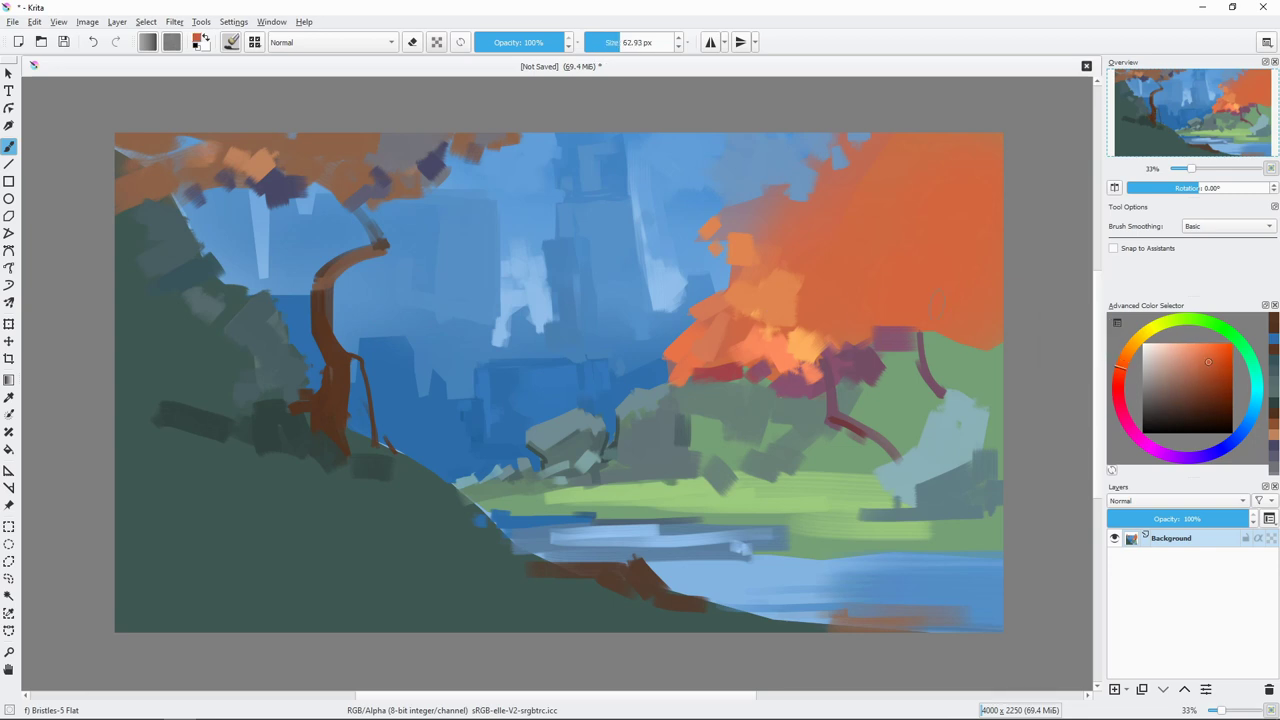
{"action": "left_click_drag", "start_coordinate": [985, 340], "coordinate": [965, 275]}
{"action": "left_click_drag", "start_coordinate": [995, 345], "coordinate": [955, 372]}
{"action": "left_click_drag", "start_coordinate": [995, 200], "coordinate": [995, 238]}
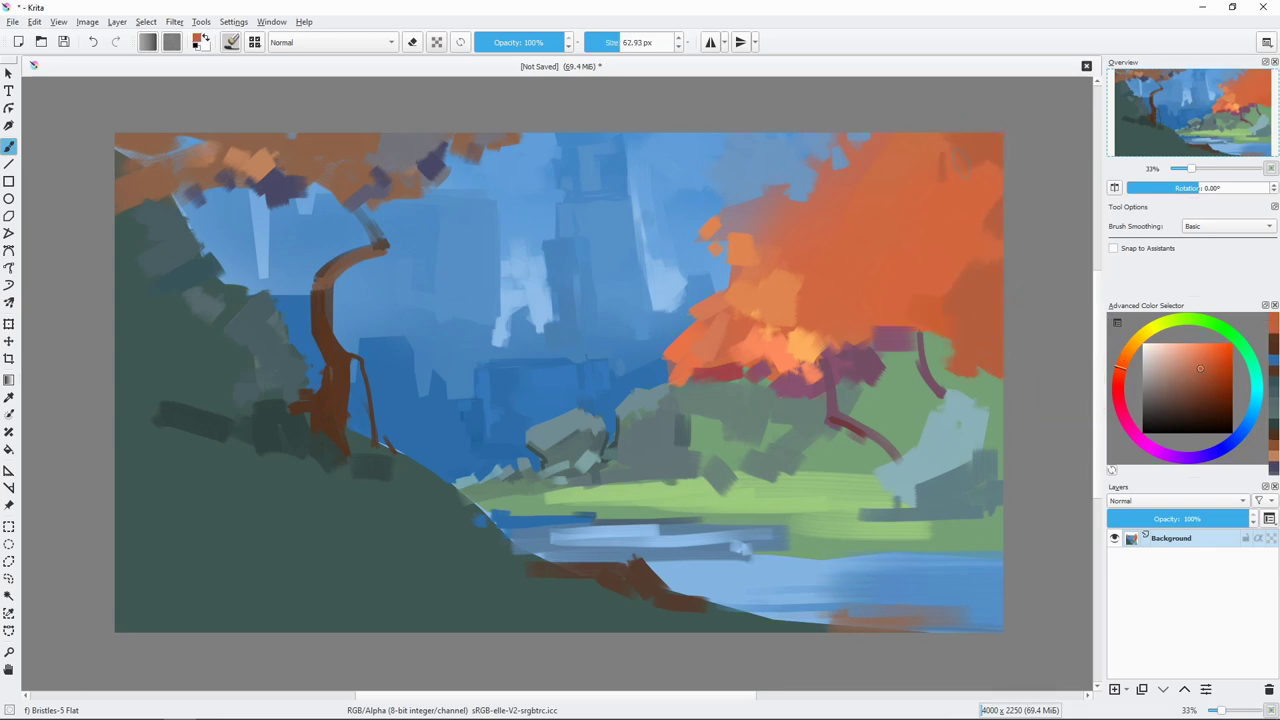
{"action": "left_click_drag", "start_coordinate": [985, 138], "coordinate": [950, 175]}
Step: Paint light and darker blue-grey bushes on the right side
{"action": "left_click", "coordinate": [950, 430], "text": "ctrl"}
{"action": "key", "text": "bracketright"}
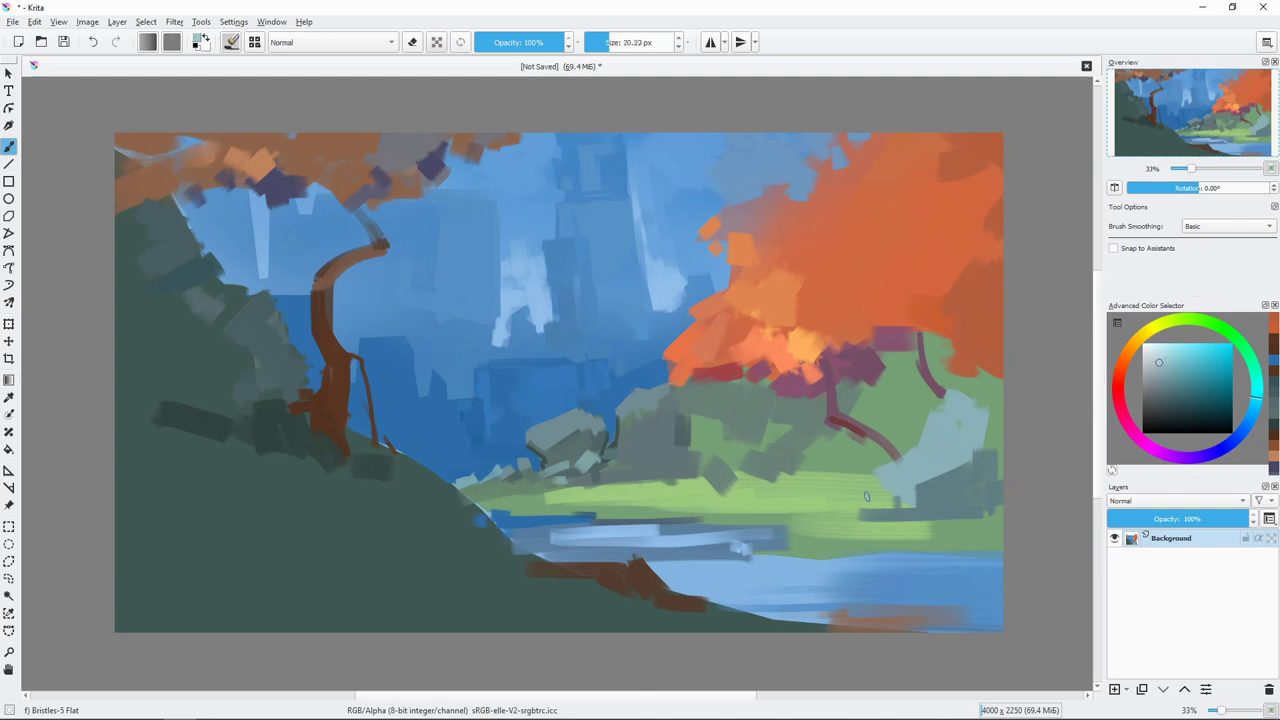
{"action": "left_click_drag", "start_coordinate": [840, 505], "coordinate": [945, 465]}
{"action": "mouse_move", "coordinate": [935, 525]}
{"action": "left_mouse_down"}
{"action": "mouse_move", "coordinate": [950, 478]}
{"action": "mouse_move", "coordinate": [945, 495]}
{"action": "left_mouse_up"}
{"action": "key", "text": "bracketright"}
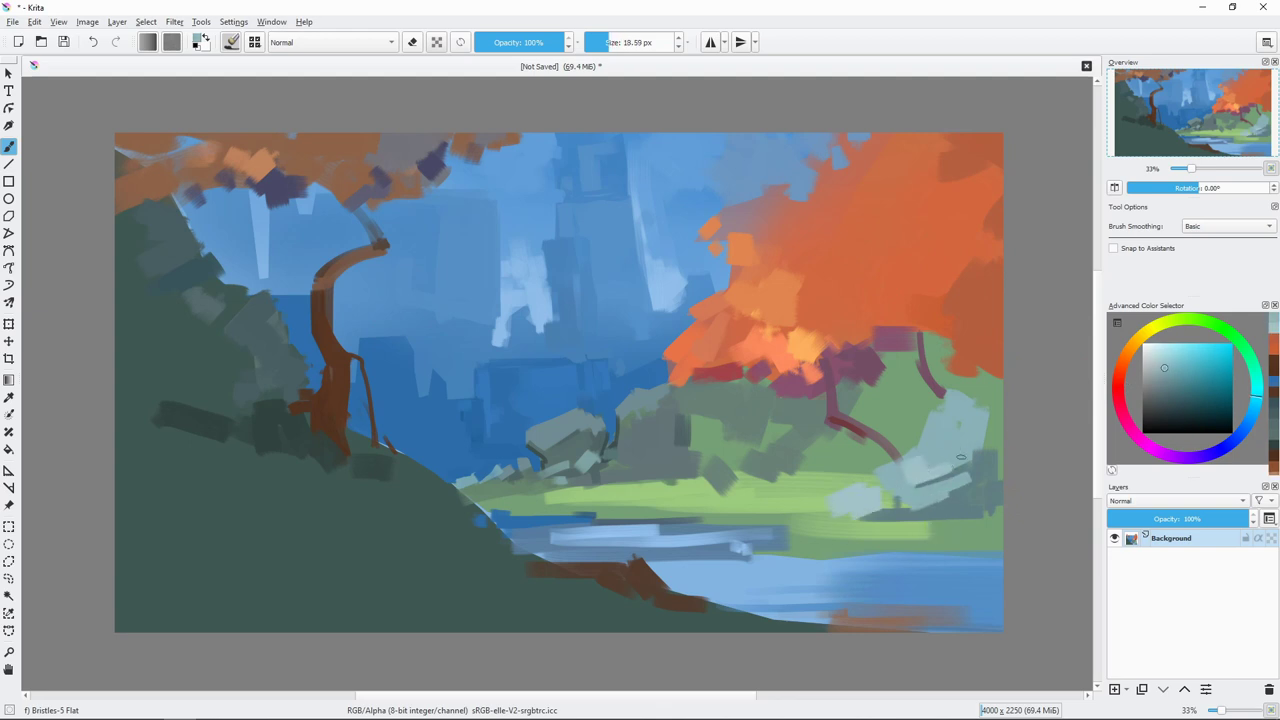
{"action": "left_click", "coordinate": [960, 445], "text": "ctrl"}
{"action": "key", "text": "bracketright"}
{"action": "mouse_move", "coordinate": [940, 440]}
{"action": "left_mouse_down"}
{"action": "mouse_move", "coordinate": [990, 435]}
{"action": "mouse_move", "coordinate": [1002, 460]}
{"action": "left_mouse_up"}
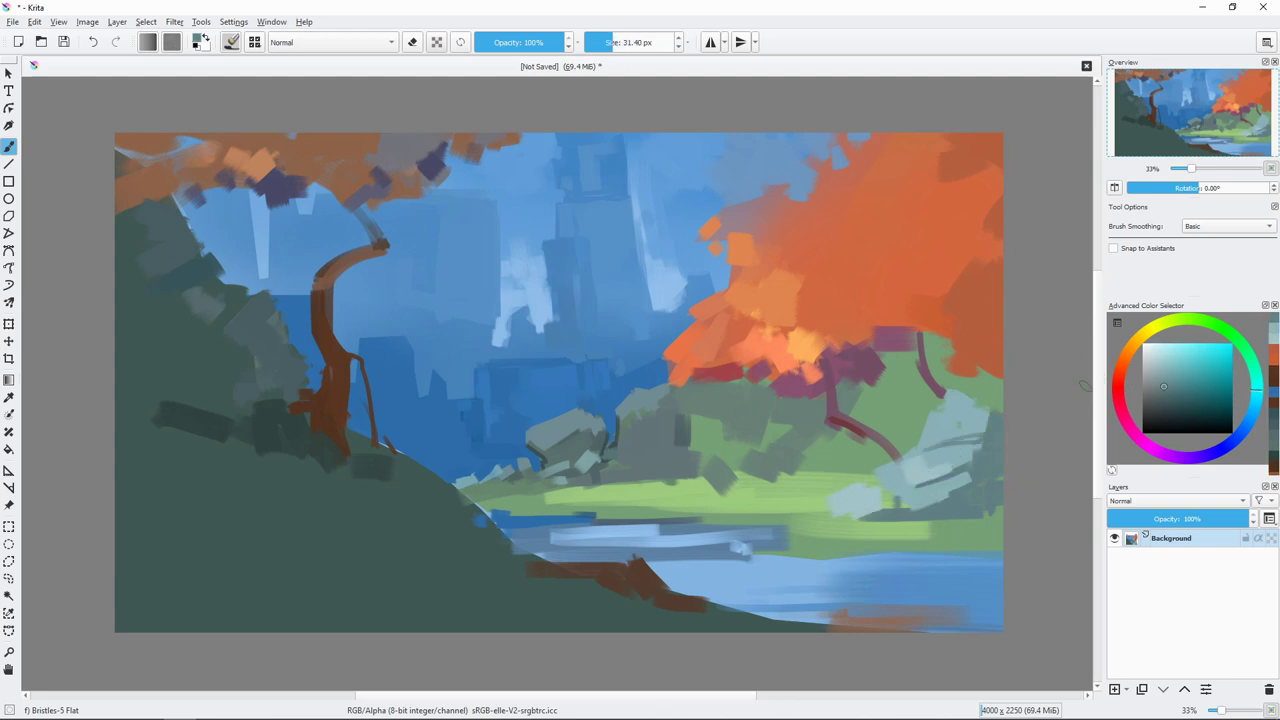
Step: Add yellow-green dabs and strokes in the meadow
{"action": "left_click", "coordinate": [1003, 392], "text": "ctrl"}
{"action": "left_click", "coordinate": [885, 400], "text": "ctrl"}
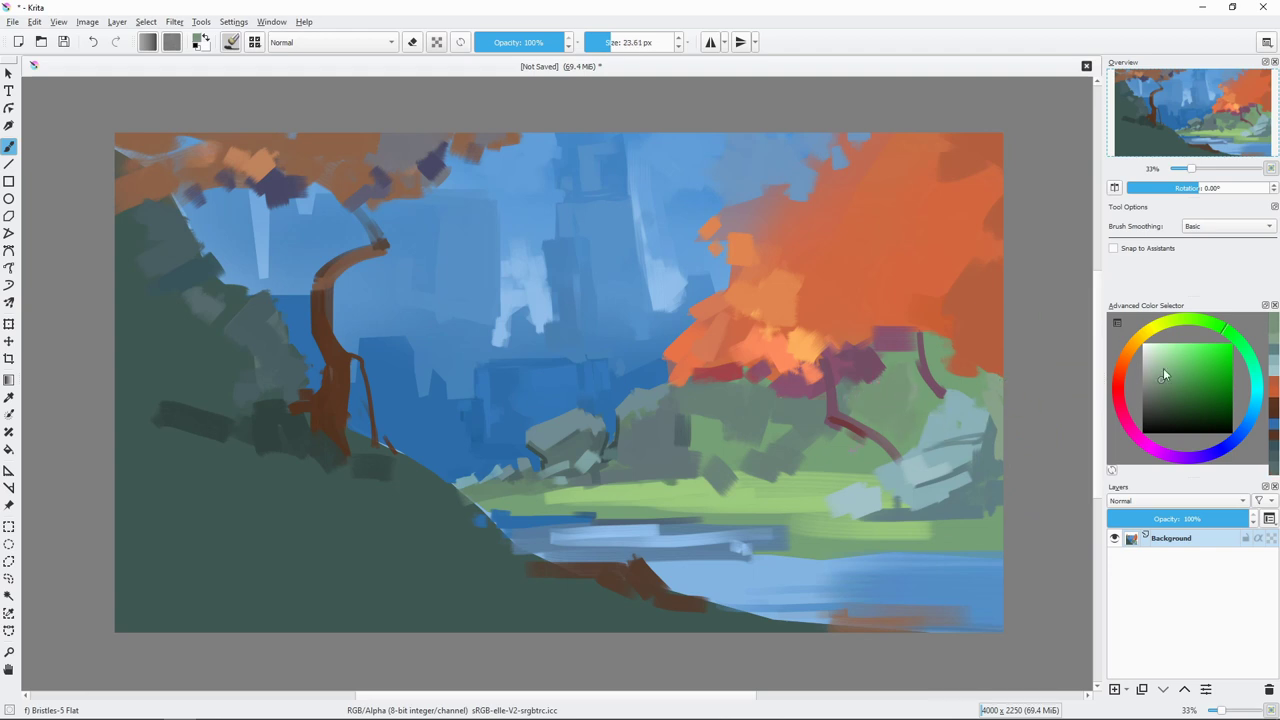
{"action": "left_click", "coordinate": [1164, 320]}
{"action": "mouse_move", "coordinate": [874, 440]}
{"action": "left_mouse_down"}
{"action": "mouse_move", "coordinate": [840, 463]}
{"action": "mouse_move", "coordinate": [880, 460]}
{"action": "left_mouse_up"}
{"action": "left_click_drag", "start_coordinate": [876, 462], "coordinate": [852, 474]}
Step: Paint a short dark olive stroke in the meadow and light yellow-green above the river
{"action": "left_click", "coordinate": [773, 488], "text": "ctrl"}
{"action": "mouse_move", "coordinate": [773, 488]}
{"action": "left_mouse_down"}
{"action": "mouse_move", "coordinate": [740, 488]}
{"action": "mouse_move", "coordinate": [752, 456]}
{"action": "mouse_move", "coordinate": [788, 476]}
{"action": "mouse_move", "coordinate": [692, 480]}
{"action": "left_mouse_up"}
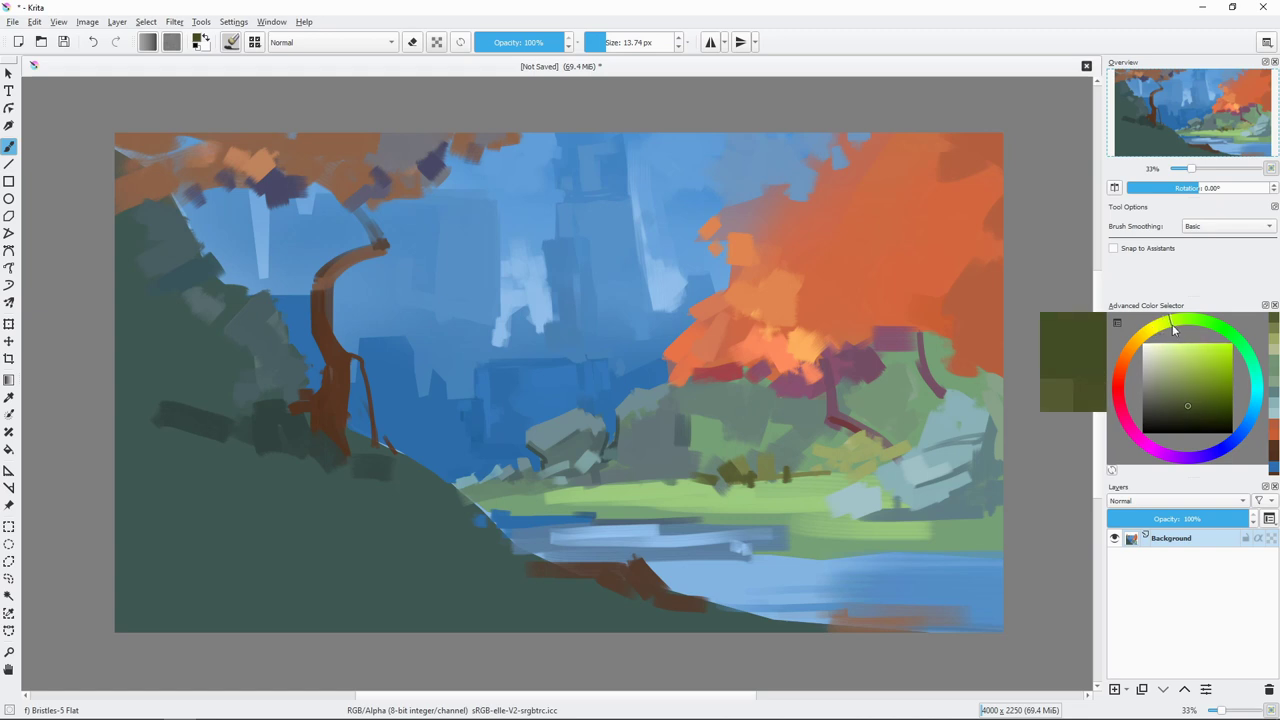
{"action": "mouse_move", "coordinate": [716, 530]}
{"action": "left_mouse_down"}
{"action": "mouse_move", "coordinate": [792, 530]}
{"action": "mouse_move", "coordinate": [745, 505]}
{"action": "mouse_move", "coordinate": [800, 498]}
{"action": "left_mouse_up"}
{"action": "left_click", "coordinate": [1176, 360]}
{"action": "left_click_drag", "start_coordinate": [768, 540], "coordinate": [832, 530]}
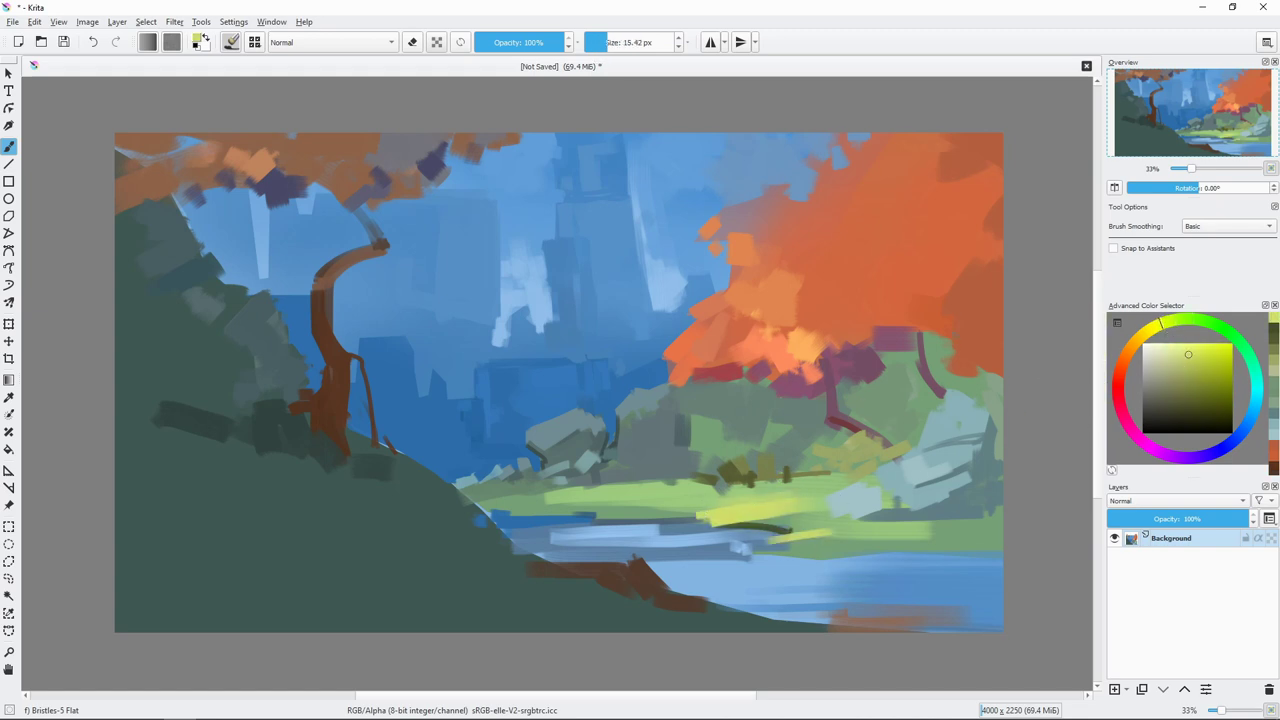
{"action": "left_click", "coordinate": [810, 340], "text": "ctrl"}
Step: Paint light orange highlight patches across the orange tree's foliage
{"action": "left_click_drag", "start_coordinate": [808, 262], "coordinate": [862, 208]}
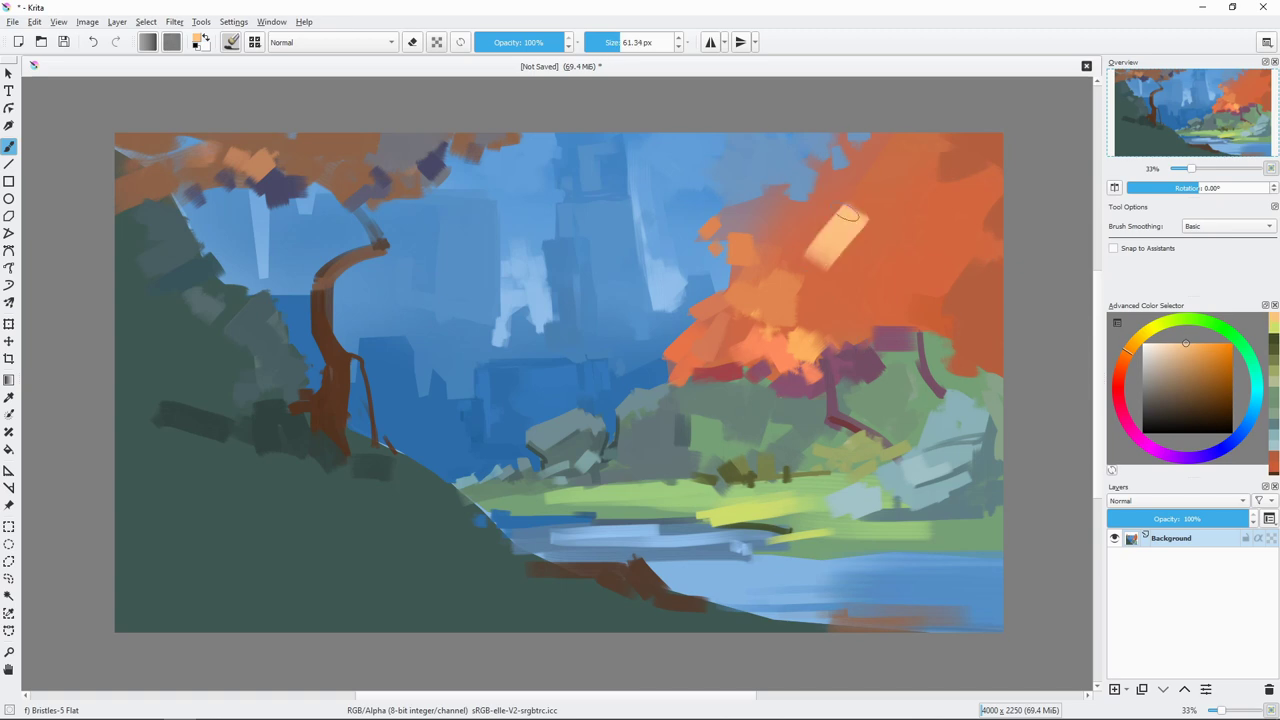
{"action": "left_click", "coordinate": [845, 205], "text": "ctrl"}
{"action": "left_click_drag", "start_coordinate": [800, 235], "coordinate": [855, 180]}
{"action": "left_click_drag", "start_coordinate": [920, 255], "coordinate": [909, 200]}
{"action": "left_click", "coordinate": [830, 250], "text": "ctrl"}
{"action": "left_click_drag", "start_coordinate": [830, 250], "coordinate": [880, 210]}
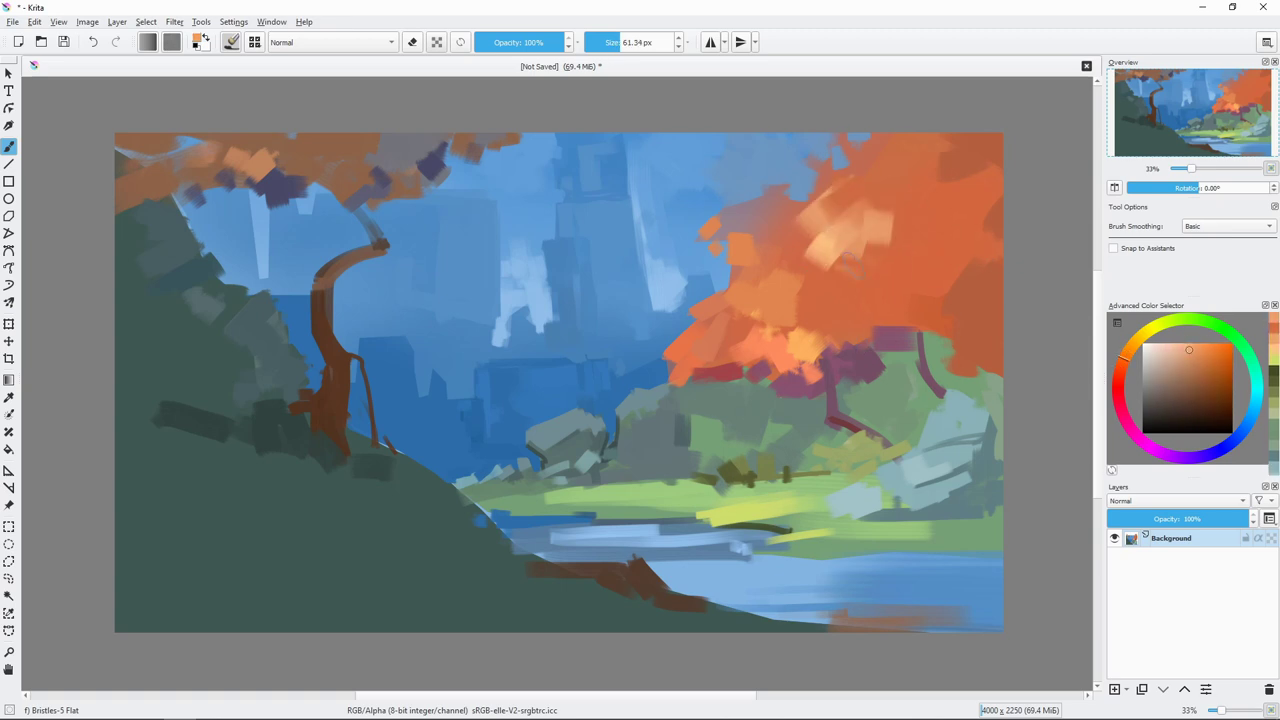
Step: Sample canopy orange tones and add more light orange highlights on the upper canopy
{"action": "left_click", "coordinate": [985, 270], "text": "ctrl"}
{"action": "left_click_drag", "start_coordinate": [800, 250], "coordinate": [860, 170]}
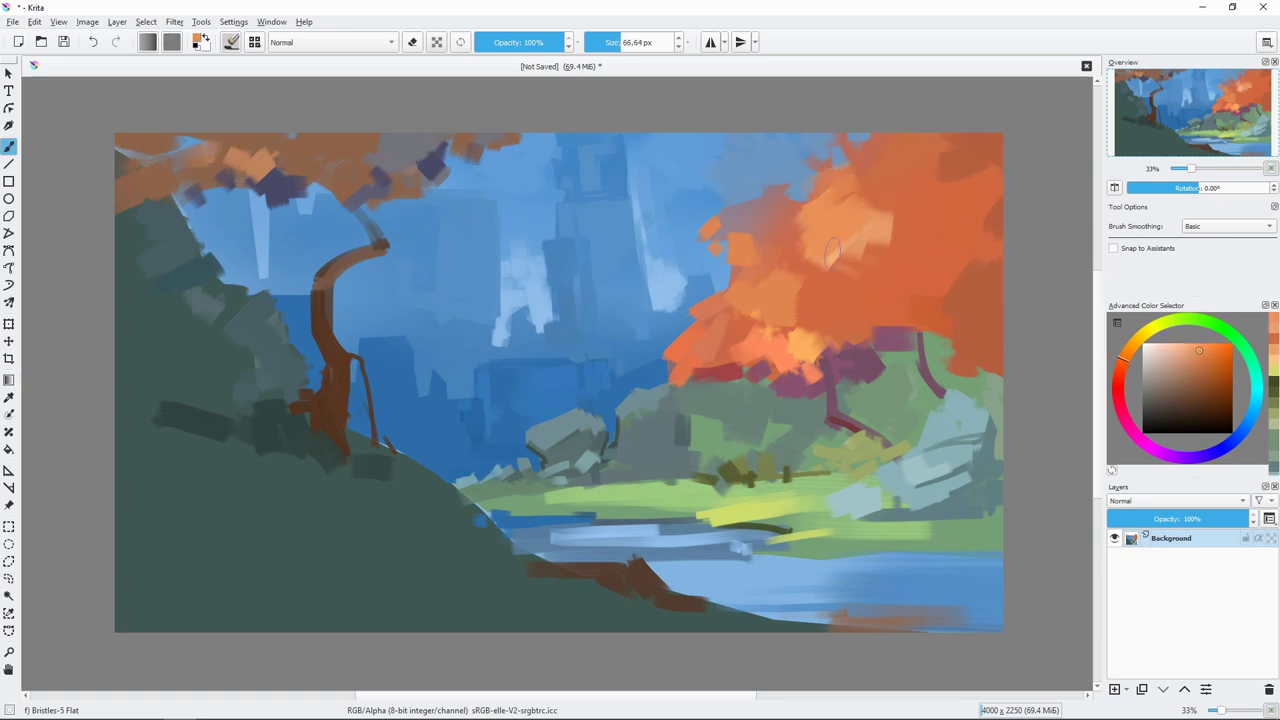
{"action": "left_click", "coordinate": [830, 265], "text": "ctrl"}
{"action": "mouse_move", "coordinate": [860, 235]}
{"action": "left_mouse_down"}
{"action": "mouse_move", "coordinate": [885, 212]}
{"action": "mouse_move", "coordinate": [870, 196]}
{"action": "mouse_move", "coordinate": [925, 165]}
{"action": "left_mouse_up"}
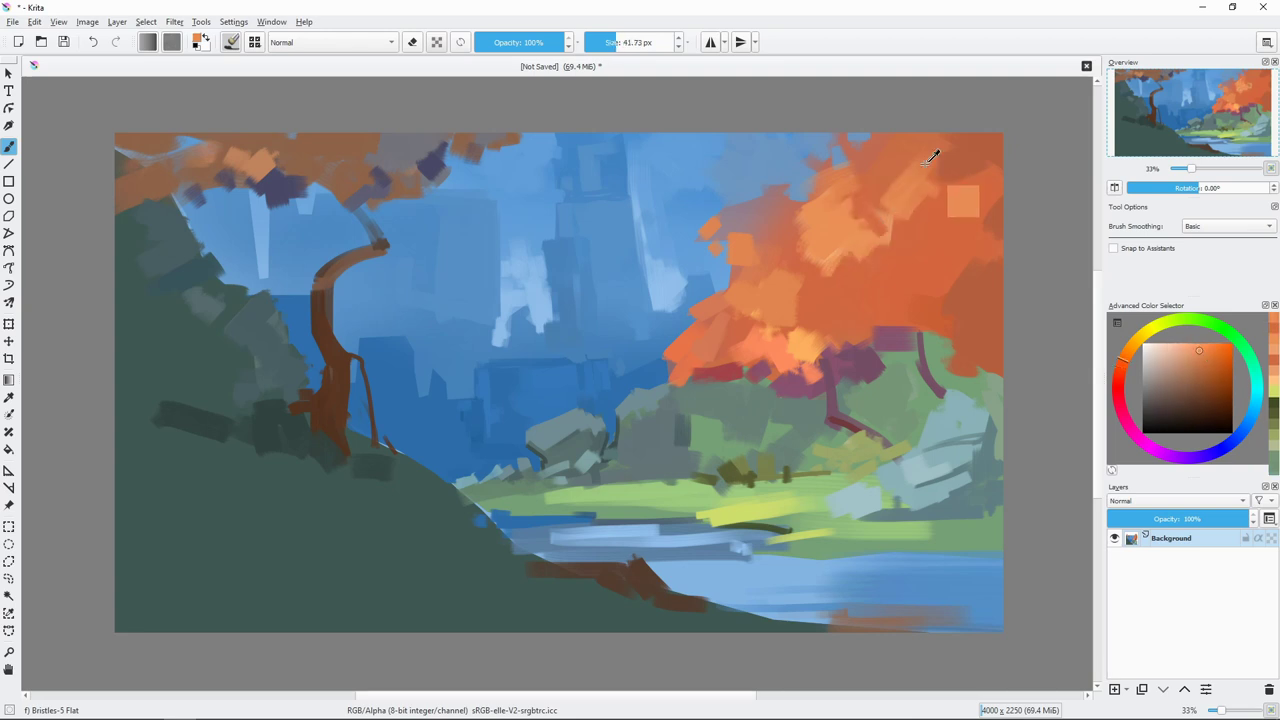
{"action": "left_click_drag", "start_coordinate": [960, 210], "coordinate": [930, 155]}
{"action": "left_click", "coordinate": [930, 215], "text": "ctrl"}
{"action": "mouse_move", "coordinate": [910, 232]}
{"action": "left_mouse_down"}
{"action": "mouse_move", "coordinate": [955, 212]}
{"action": "mouse_move", "coordinate": [930, 228]}
{"action": "left_mouse_up"}
Step: Resize the brush and switch the colour through pink-red to teal-grey
{"action": "left_click_drag", "start_coordinate": [611, 42], "coordinate": [620, 42]}
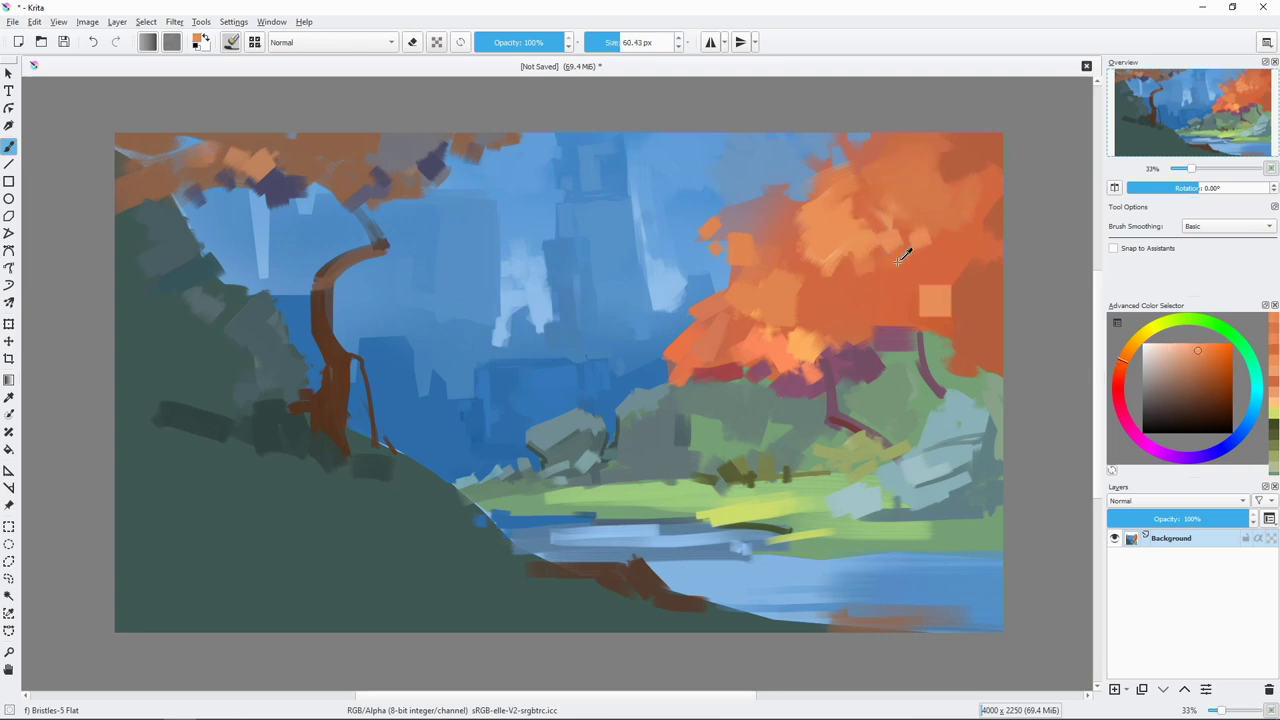
{"action": "left_click", "coordinate": [915, 277], "text": "ctrl"}
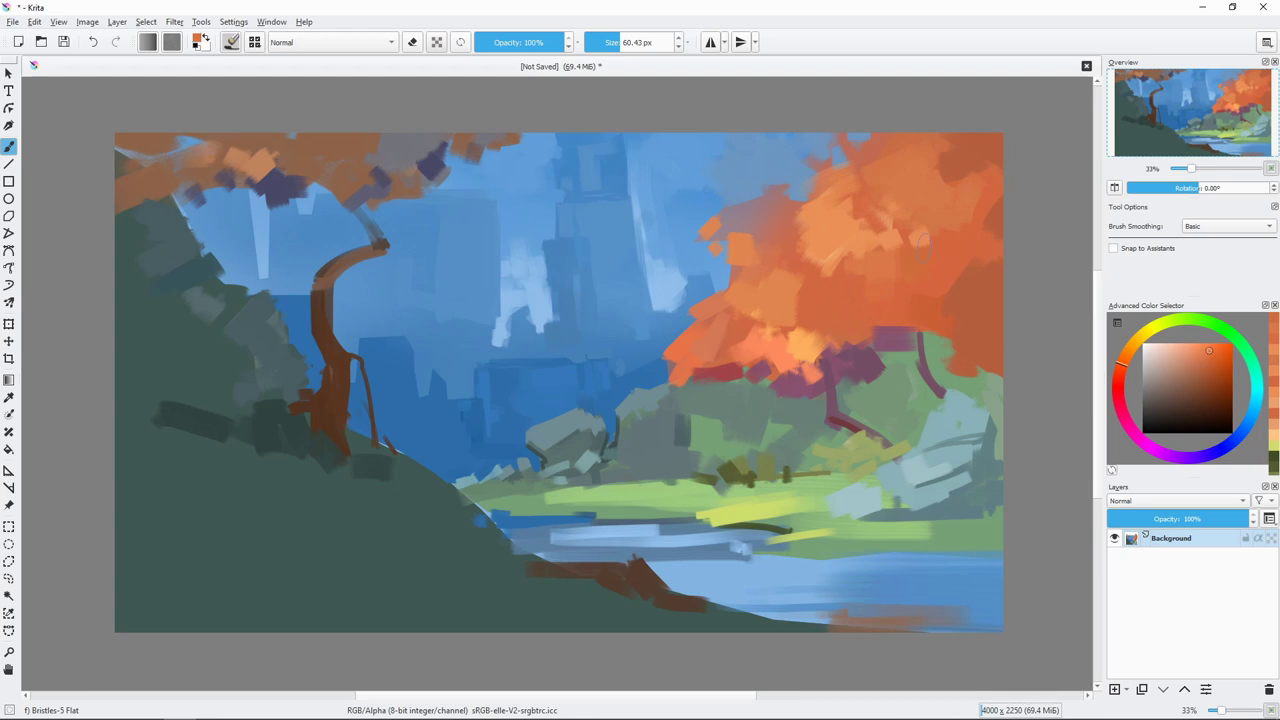
{"action": "left_click_drag", "start_coordinate": [1204, 368], "coordinate": [1181, 380]}
{"action": "key", "text": "bracketleft"}
{"action": "key", "text": "bracketleft"}
{"action": "key", "text": "bracketleft"}
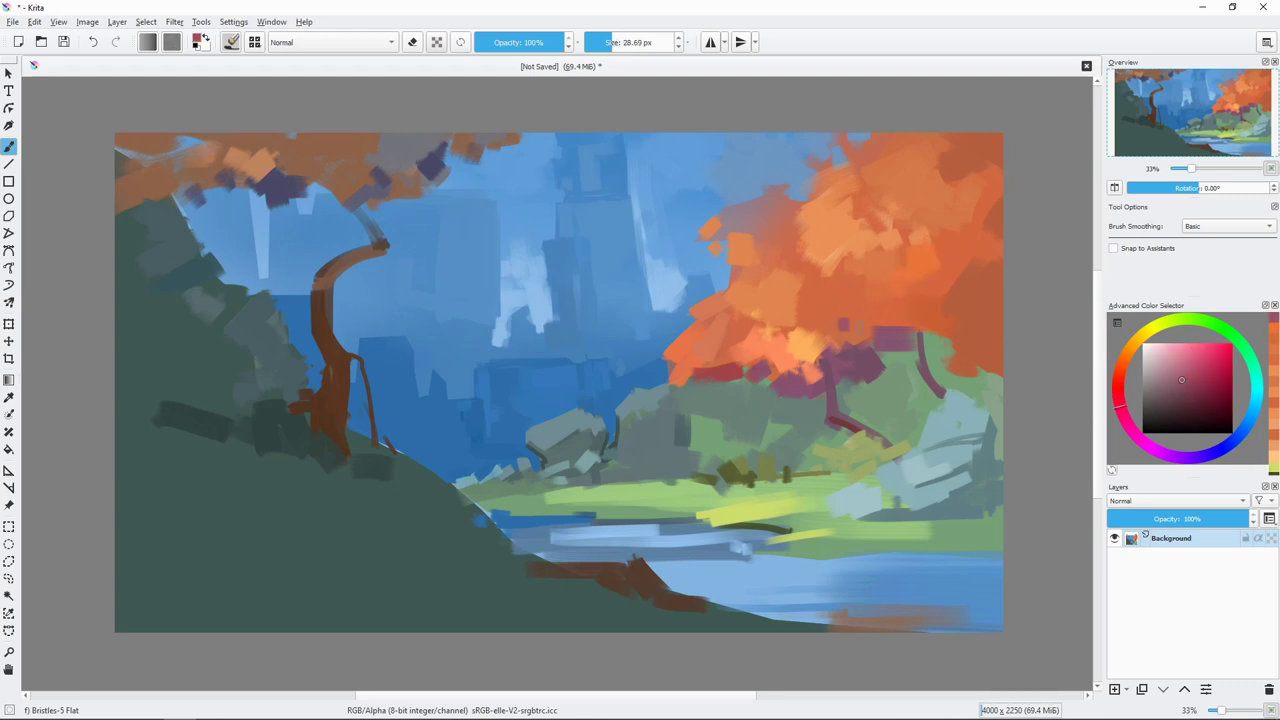
{"action": "key", "text": "bracketleft"}
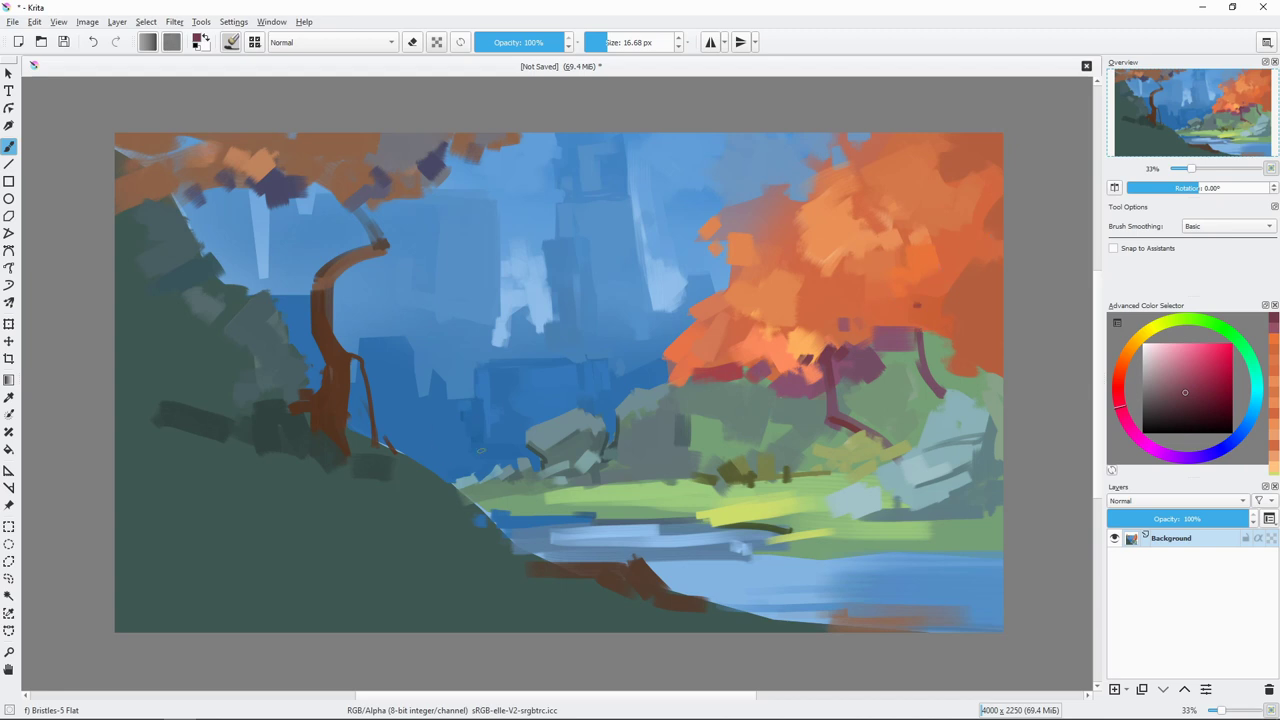
{"action": "key", "text": "bracketright"}
{"action": "key", "text": "bracketright"}
{"action": "key", "text": "bracketright"}
{"action": "left_click", "coordinate": [467, 418], "text": "ctrl"}
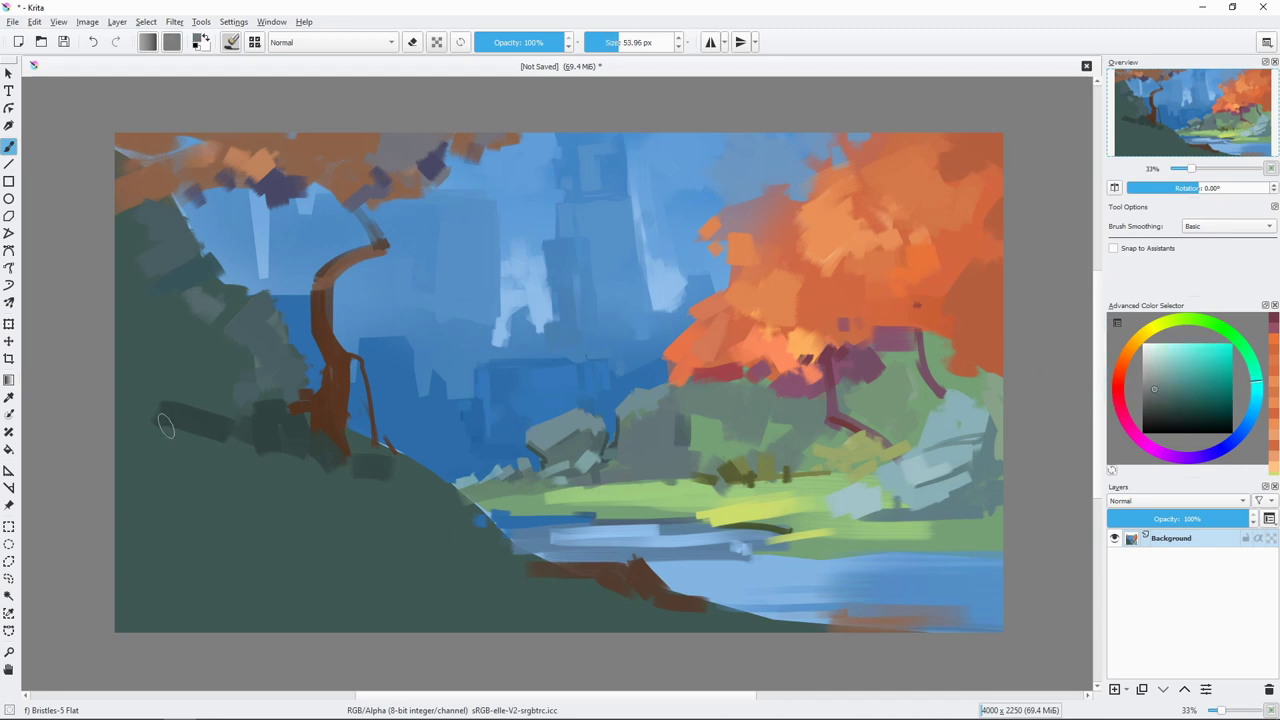
Step: Paint grey-green on the lower-left hillside and darken the brown root area with dark green
{"action": "mouse_move", "coordinate": [166, 428]}
{"action": "left_mouse_down"}
{"action": "mouse_move", "coordinate": [125, 470]}
{"action": "mouse_move", "coordinate": [260, 516]}
{"action": "left_mouse_up"}
{"action": "key", "text": "bracketleft"}
{"action": "key", "text": "bracketleft"}
{"action": "key", "text": "bracketleft"}
{"action": "left_click_drag", "start_coordinate": [462, 468], "coordinate": [442, 499]}
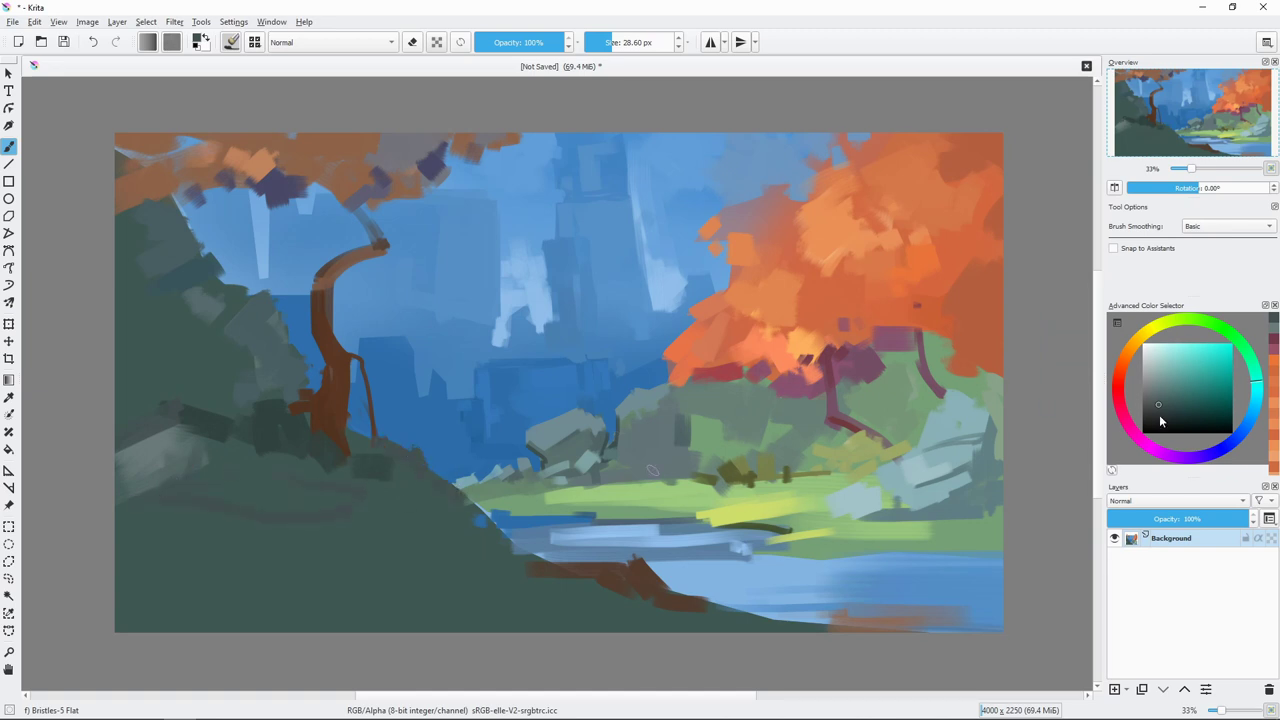
{"action": "left_click_drag", "start_coordinate": [345, 440], "coordinate": [370, 465]}
{"action": "key", "text": "bracketleft"}
{"action": "key", "text": "bracketleft"}
{"action": "mouse_move", "coordinate": [385, 420]}
{"action": "left_mouse_down"}
{"action": "mouse_move", "coordinate": [355, 455]}
{"action": "mouse_move", "coordinate": [425, 447]}
{"action": "left_mouse_up"}
Step: Add dark grey-green along the left edge and teal-grey and light blue strokes on the left trees
{"action": "left_click", "coordinate": [403, 447], "text": "ctrl"}
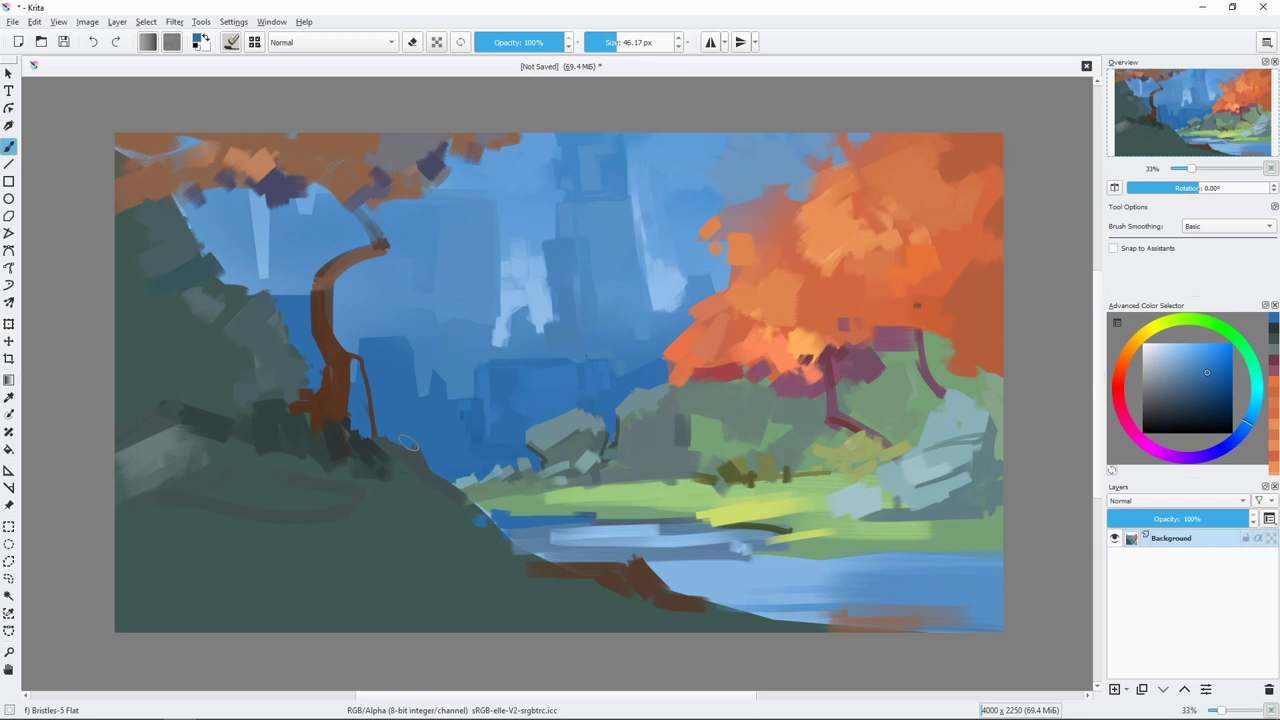
{"action": "left_click", "coordinate": [220, 319], "text": "ctrl"}
{"action": "mouse_move", "coordinate": [185, 330]}
{"action": "left_mouse_down"}
{"action": "mouse_move", "coordinate": [120, 395]}
{"action": "mouse_move", "coordinate": [97, 320]}
{"action": "mouse_move", "coordinate": [180, 320]}
{"action": "mouse_move", "coordinate": [195, 400]}
{"action": "left_mouse_up"}
{"action": "left_click", "coordinate": [200, 345], "text": "ctrl"}
{"action": "mouse_move", "coordinate": [175, 355]}
{"action": "left_mouse_down"}
{"action": "mouse_move", "coordinate": [212, 352]}
{"action": "mouse_move", "coordinate": [178, 395]}
{"action": "left_mouse_up"}
{"action": "left_click", "coordinate": [195, 350], "text": "ctrl"}
{"action": "left_click_drag", "start_coordinate": [310, 317], "coordinate": [325, 317]}
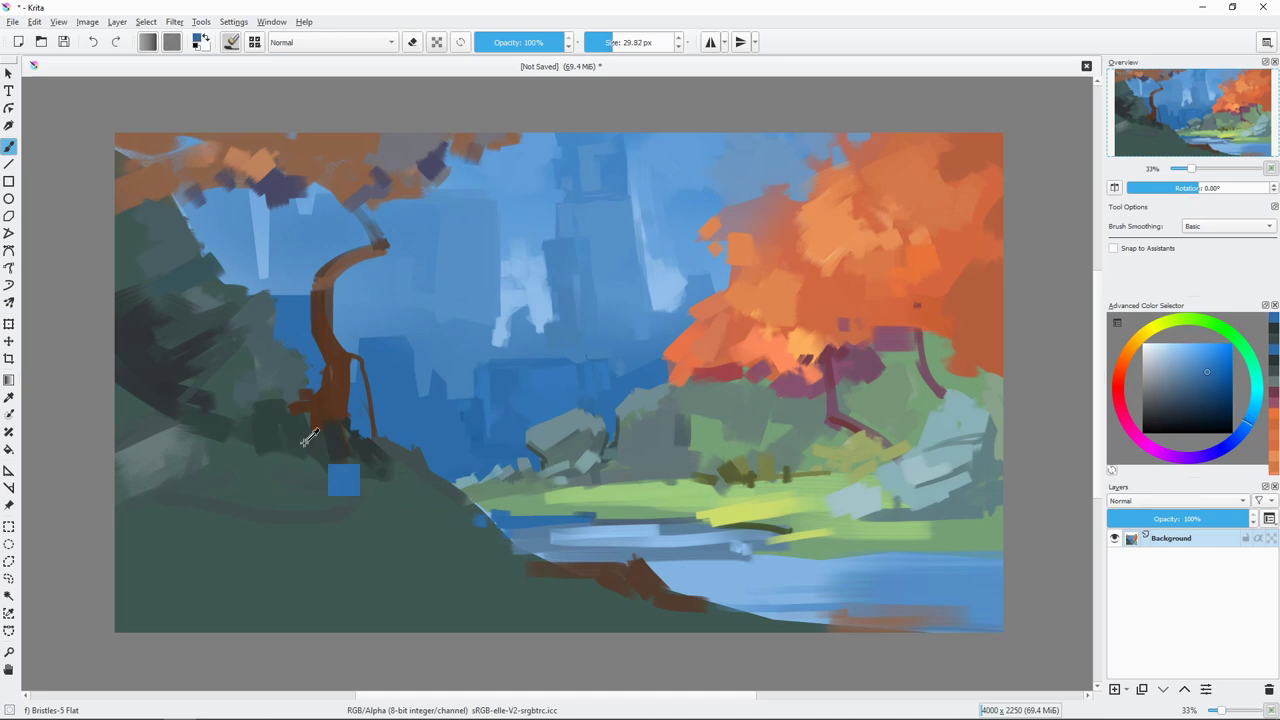
Step: Darken the trunk base with grey-green and touch up the trunk with thin orange-brown strokes
{"action": "left_click", "coordinate": [345, 478], "text": "ctrl"}
{"action": "mouse_move", "coordinate": [294, 407]}
{"action": "left_mouse_down"}
{"action": "mouse_move", "coordinate": [268, 412]}
{"action": "mouse_move", "coordinate": [316, 408]}
{"action": "left_mouse_up"}
{"action": "left_click", "coordinate": [300, 410], "text": "ctrl"}
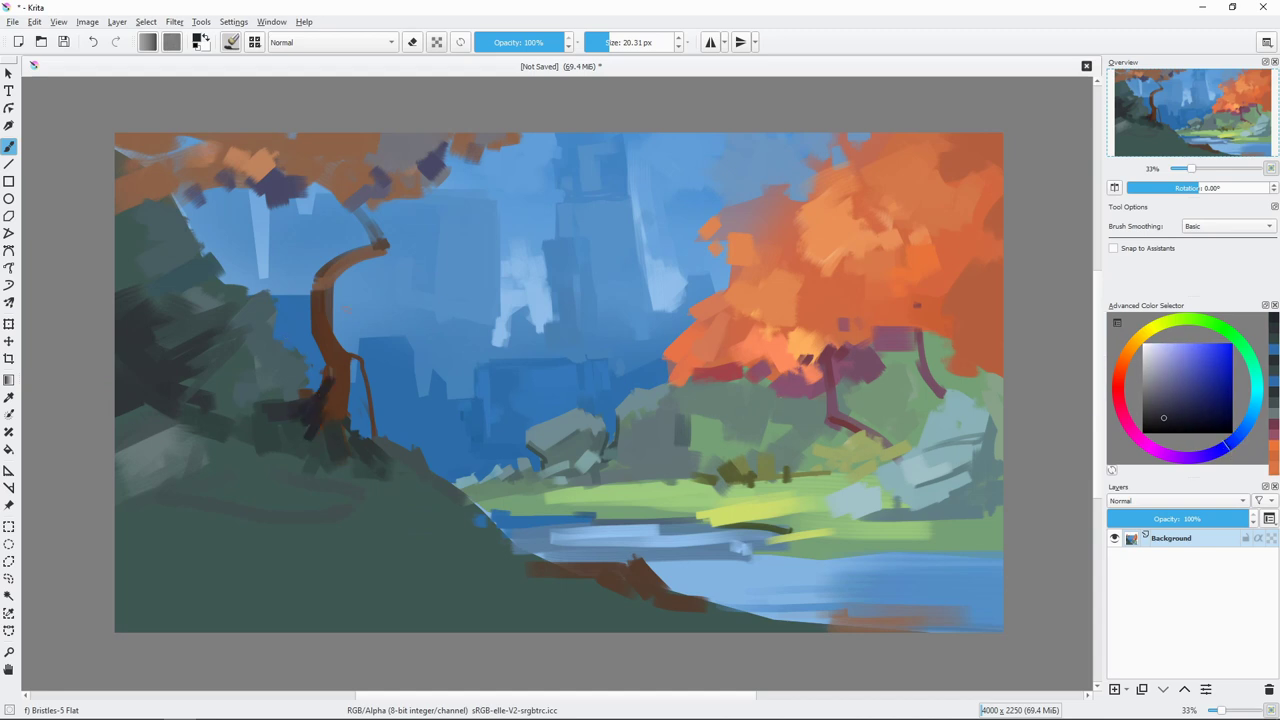
{"action": "left_click", "coordinate": [340, 390], "text": "ctrl"}
{"action": "left_click_drag", "start_coordinate": [337, 356], "coordinate": [322, 356]}
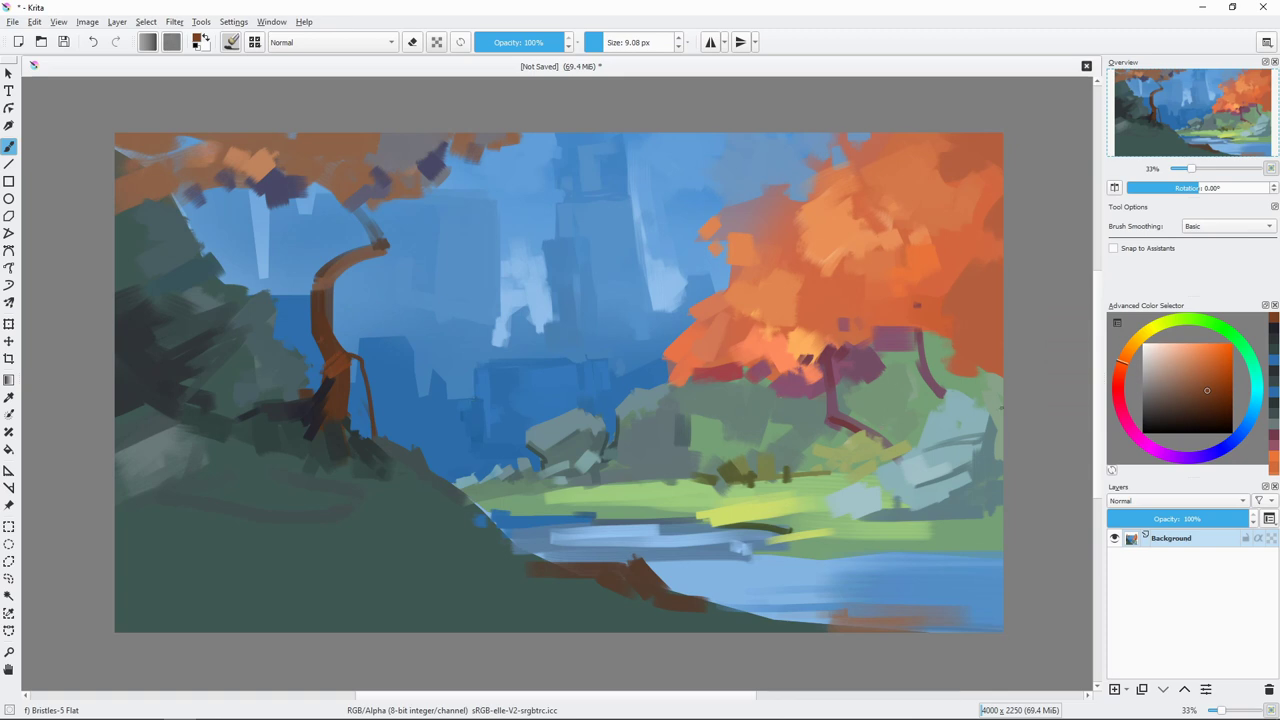
Step: Paint light green strokes in the meadow and grey-teal strokes along the grass edge
{"action": "left_click", "coordinate": [905, 410], "text": "ctrl"}
{"action": "mouse_move", "coordinate": [910, 400]}
{"action": "left_mouse_down"}
{"action": "mouse_move", "coordinate": [880, 425]}
{"action": "mouse_move", "coordinate": [770, 430]}
{"action": "left_mouse_up"}
{"action": "left_click", "coordinate": [695, 447], "text": "ctrl"}
{"action": "mouse_move", "coordinate": [690, 440]}
{"action": "left_mouse_down"}
{"action": "mouse_move", "coordinate": [675, 420]}
{"action": "mouse_move", "coordinate": [582, 480]}
{"action": "left_mouse_up"}
{"action": "key", "text": "bracketleft"}
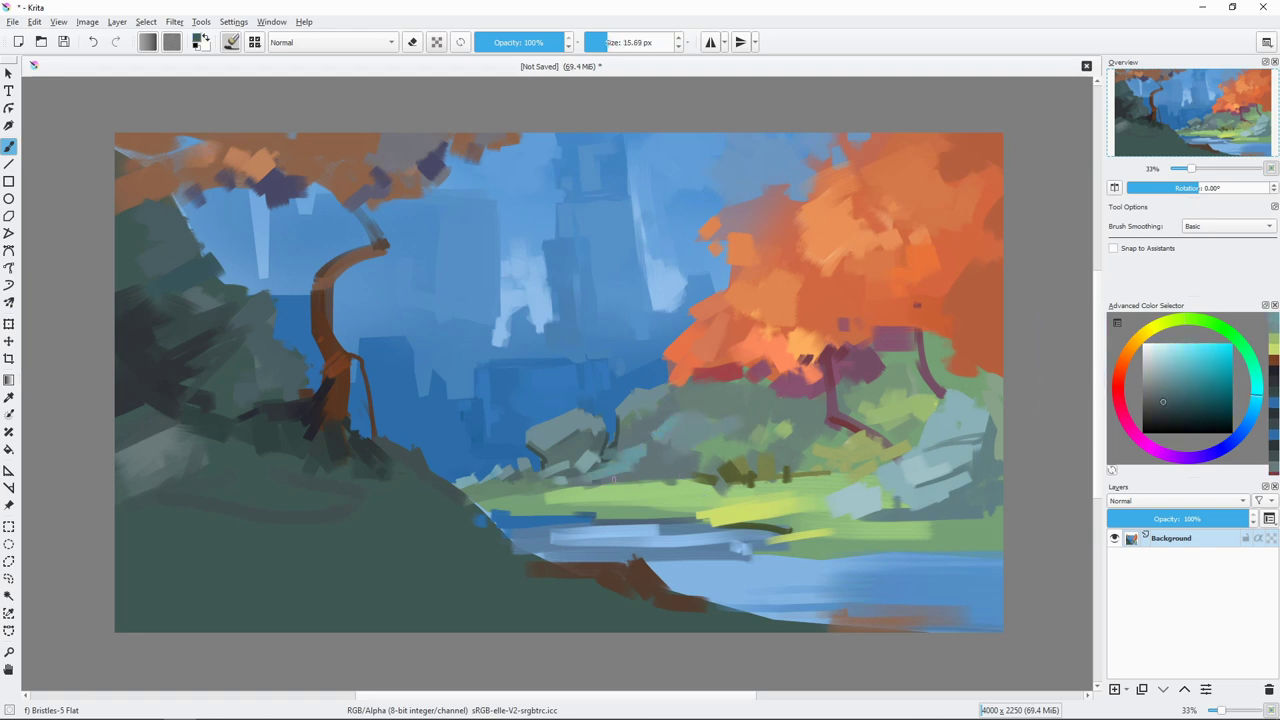
{"action": "key", "text": "bracketleft"}
{"action": "key", "text": "bracketleft"}
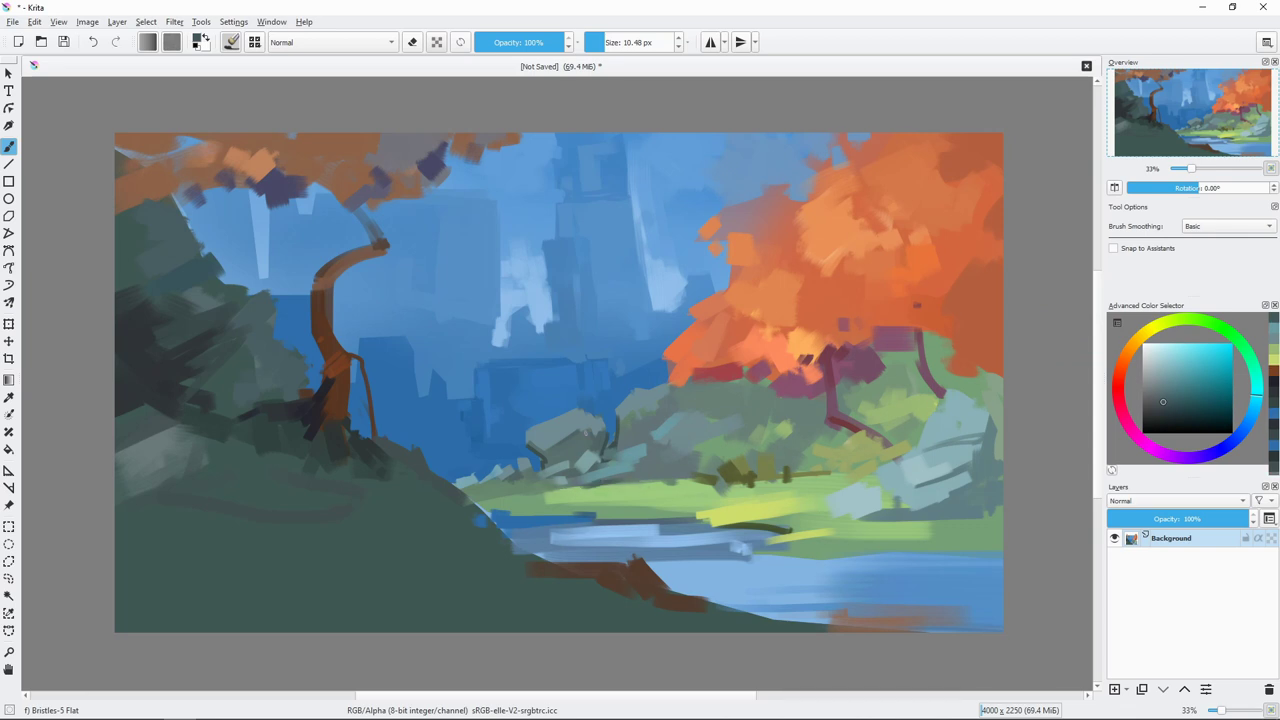
{"action": "left_click_drag", "start_coordinate": [558, 488], "coordinate": [500, 491]}
Step: Dab sampled yellow highlights into the middle-ground bushes
{"action": "left_click", "coordinate": [751, 511], "text": "ctrl"}
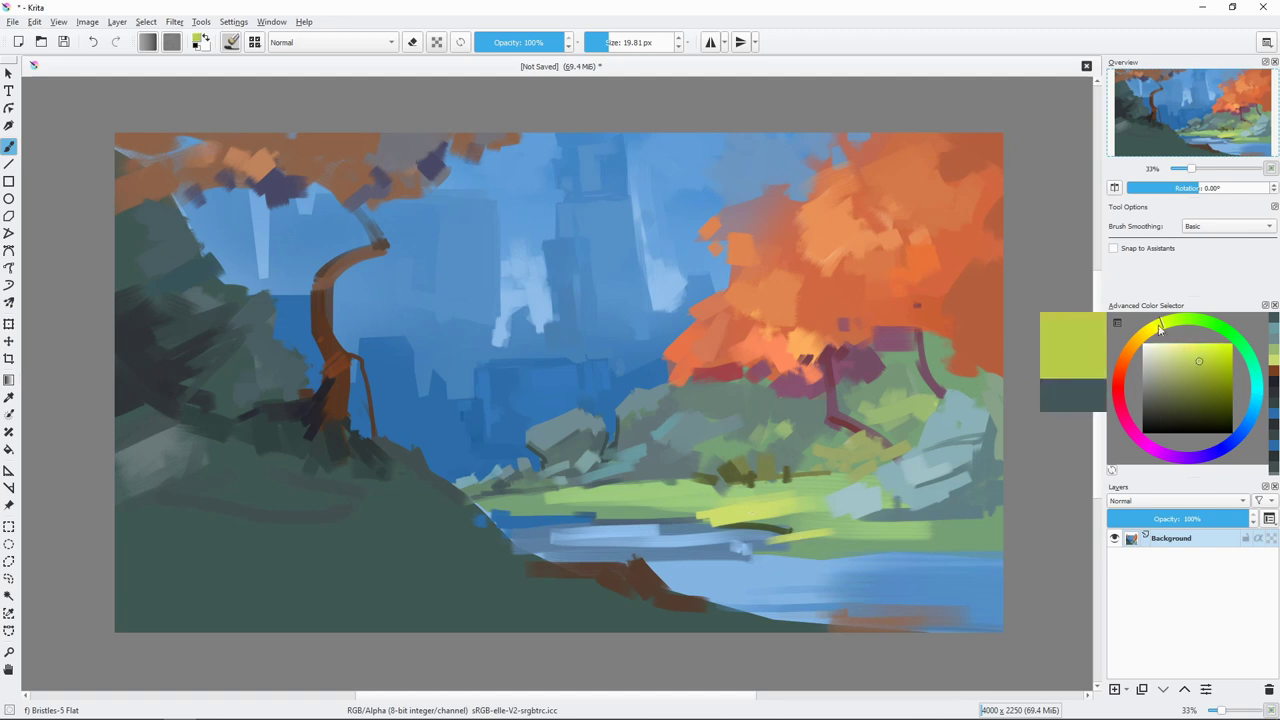
{"action": "mouse_move", "coordinate": [688, 461]}
{"action": "left_mouse_down"}
{"action": "mouse_move", "coordinate": [705, 457]}
{"action": "mouse_move", "coordinate": [675, 482]}
{"action": "left_mouse_up"}
{"action": "left_click_drag", "start_coordinate": [755, 438], "coordinate": [770, 425]}
{"action": "left_click_drag", "start_coordinate": [655, 470], "coordinate": [678, 460]}
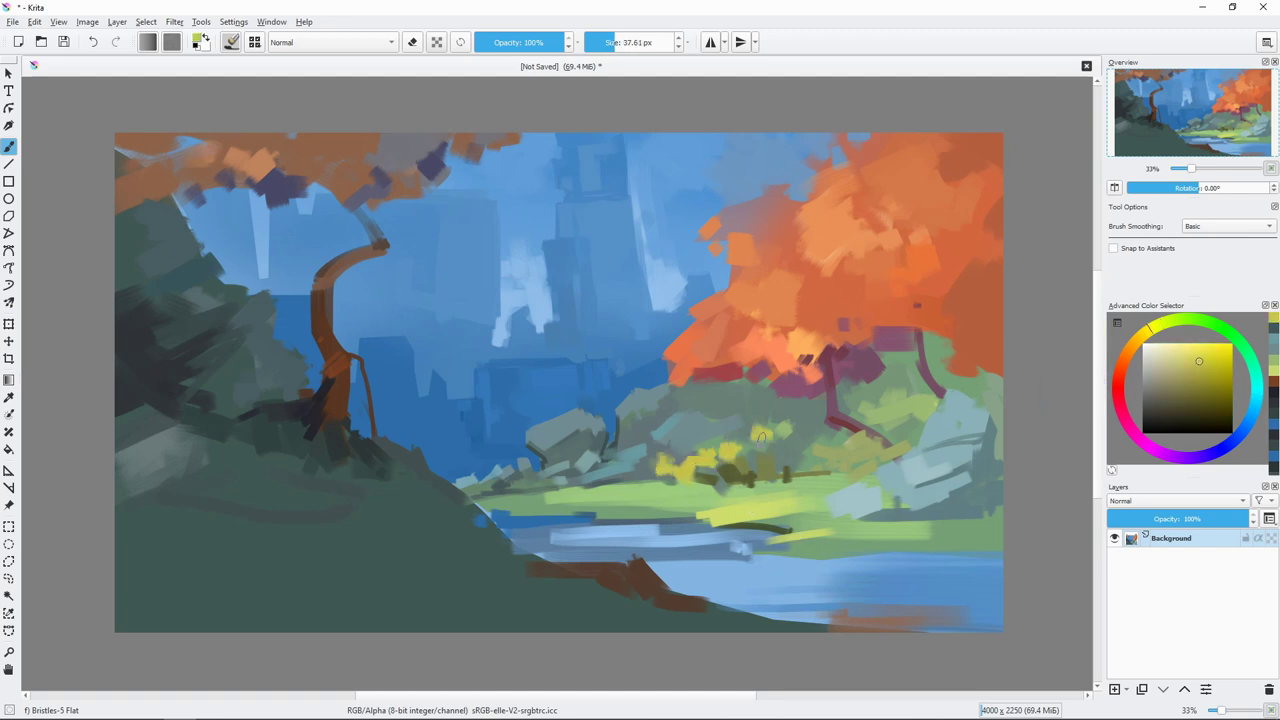
{"action": "left_click_drag", "start_coordinate": [760, 446], "coordinate": [800, 428]}
Step: Paint maroon on the tree's right edge and small orange strokes below the orange tree
{"action": "left_click", "coordinate": [917, 335], "text": "ctrl"}
{"action": "mouse_move", "coordinate": [935, 340]}
{"action": "left_mouse_down"}
{"action": "mouse_move", "coordinate": [965, 325]}
{"action": "mouse_move", "coordinate": [992, 330]}
{"action": "mouse_move", "coordinate": [1000, 350]}
{"action": "left_mouse_up"}
{"action": "left_click", "coordinate": [829, 387], "text": "ctrl"}
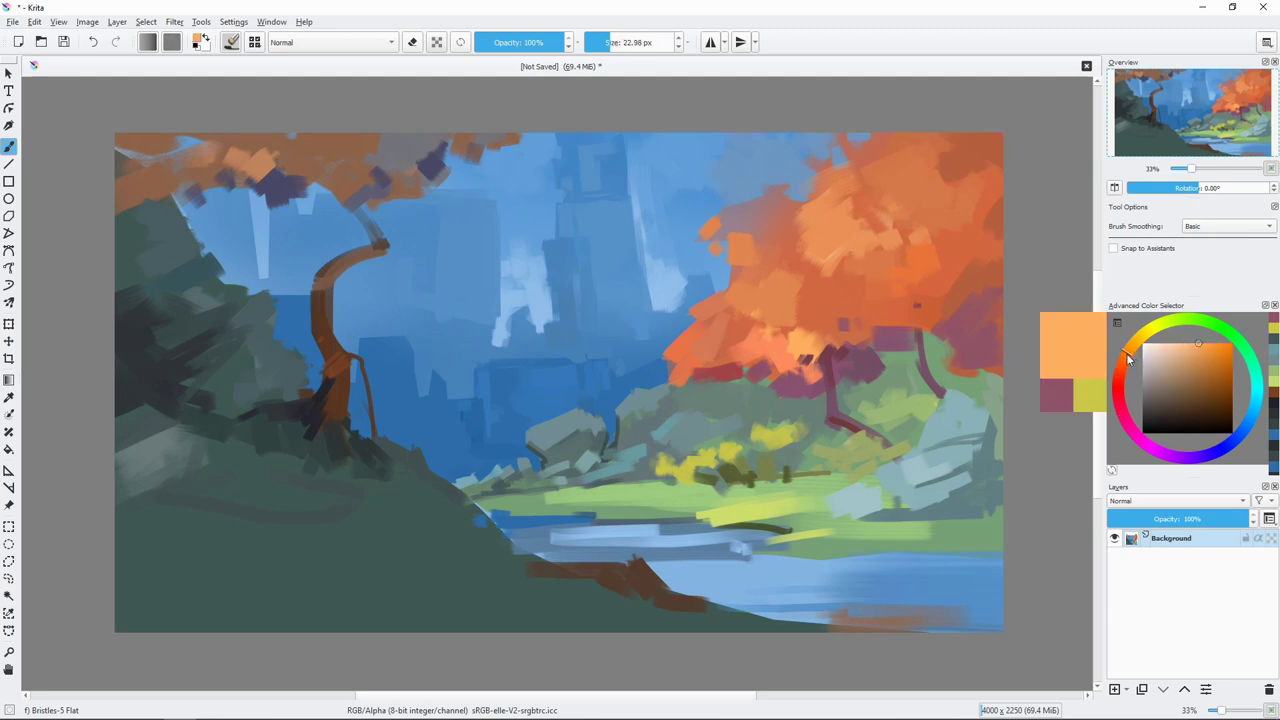
{"action": "mouse_move", "coordinate": [752, 408]}
{"action": "left_mouse_down"}
{"action": "mouse_move", "coordinate": [785, 386]}
{"action": "mouse_move", "coordinate": [823, 386]}
{"action": "mouse_move", "coordinate": [748, 390]}
{"action": "left_mouse_up"}
{"action": "left_click", "coordinate": [778, 400], "text": "ctrl"}
{"action": "left_click", "coordinate": [861, 373], "text": "ctrl"}
{"action": "left_click", "coordinate": [812, 404], "text": "ctrl"}
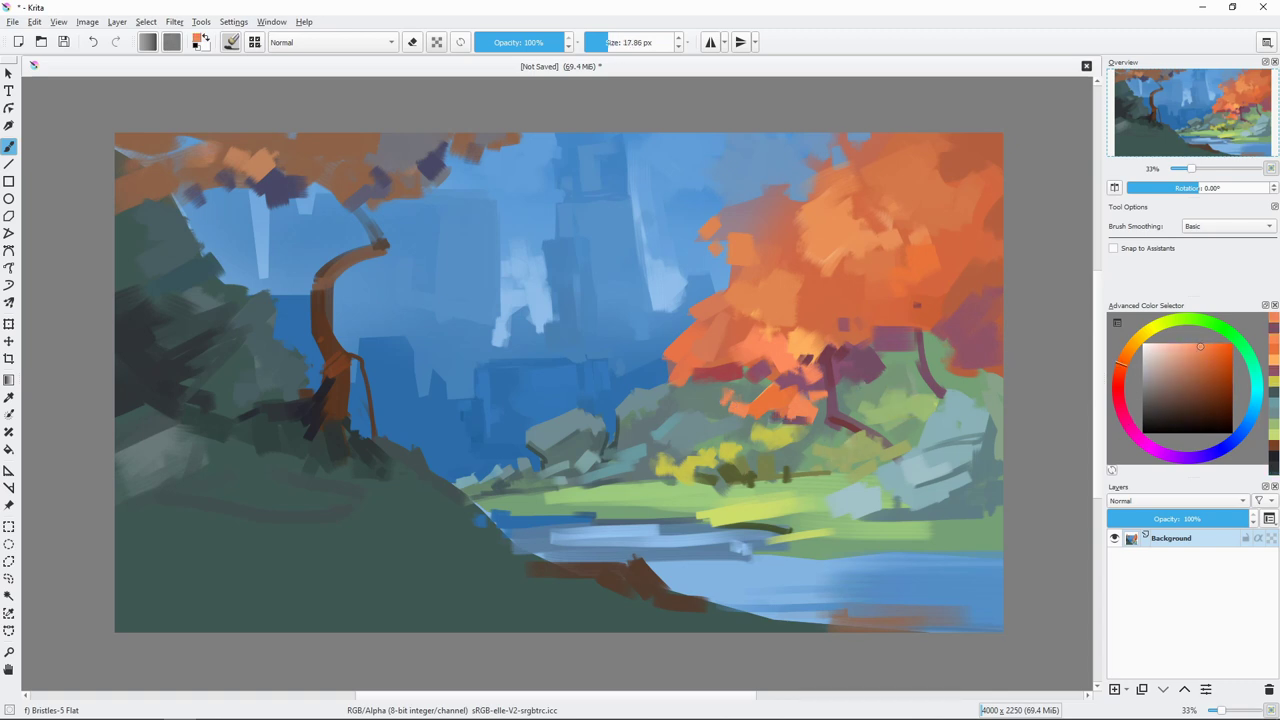
Step: Paint a light blue-grey highlight on the right rocks, then shrink the brush to about 21 px
{"action": "left_click", "coordinate": [843, 348], "text": "ctrl"}
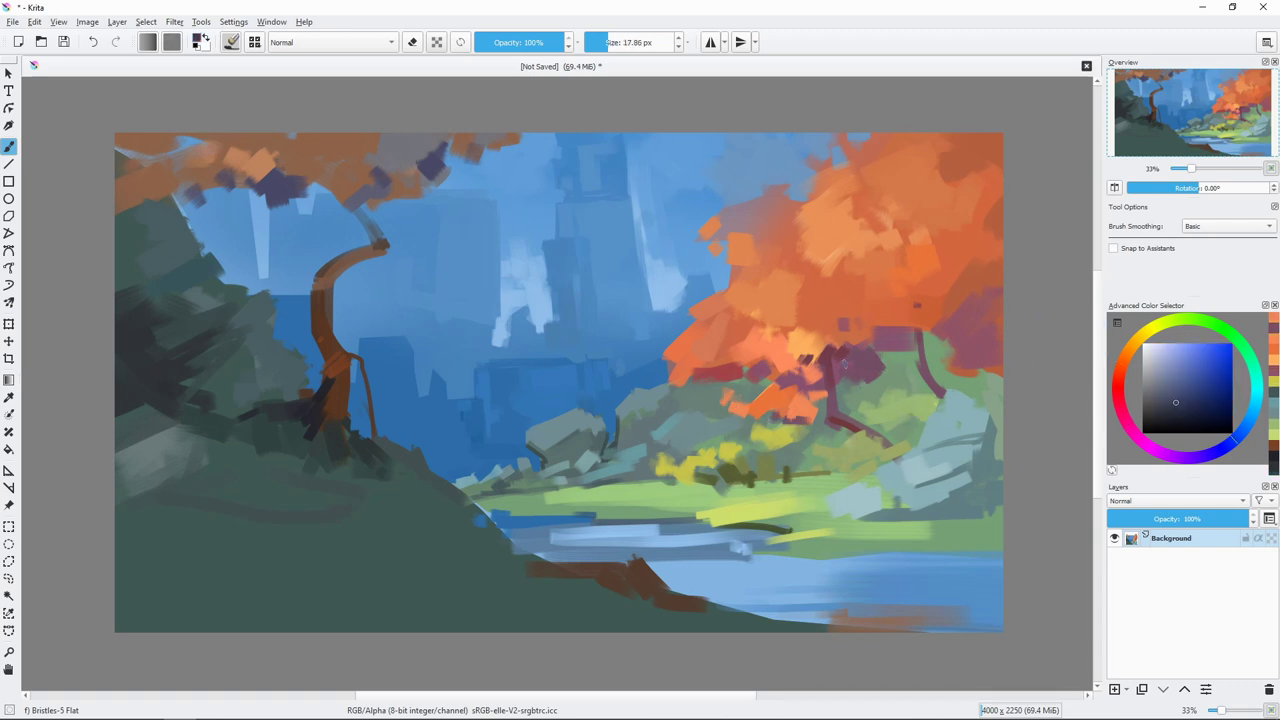
{"action": "left_click", "coordinate": [984, 427], "text": "ctrl"}
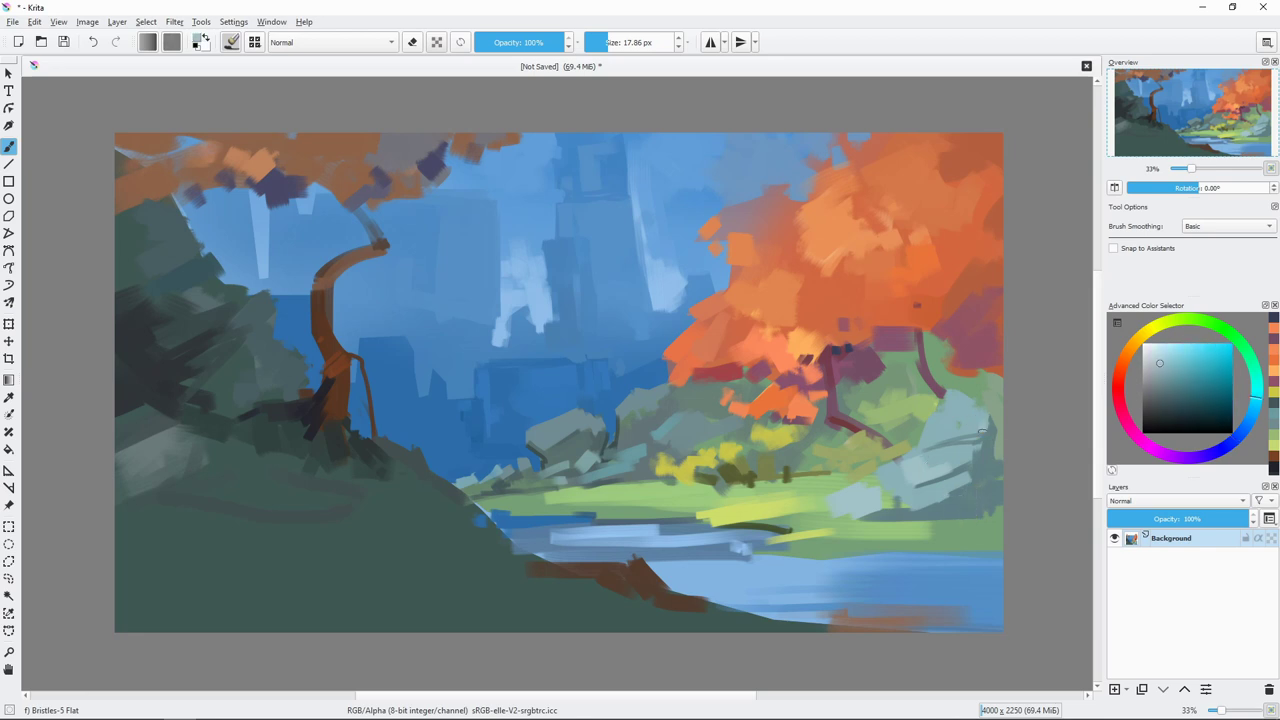
{"action": "left_click_drag", "start_coordinate": [975, 432], "coordinate": [938, 455]}
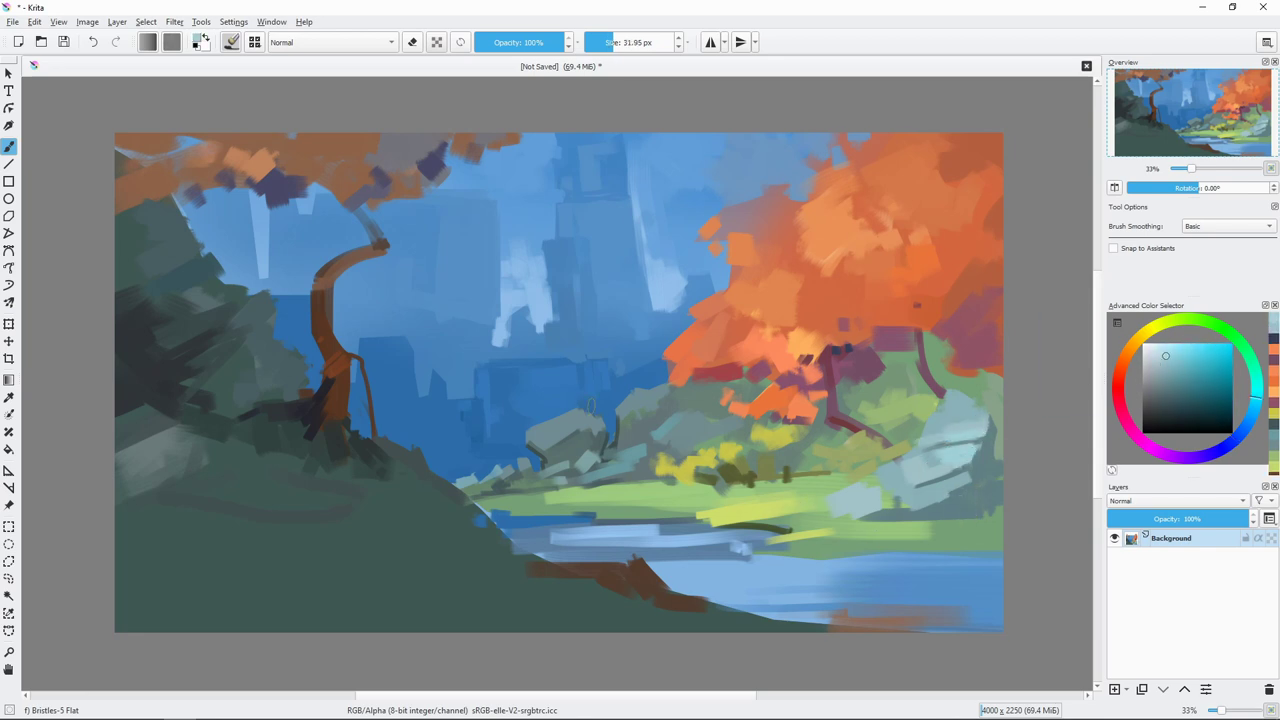
{"action": "left_click", "coordinate": [605, 422], "text": "ctrl"}
{"action": "key", "text": "bracketleft"}
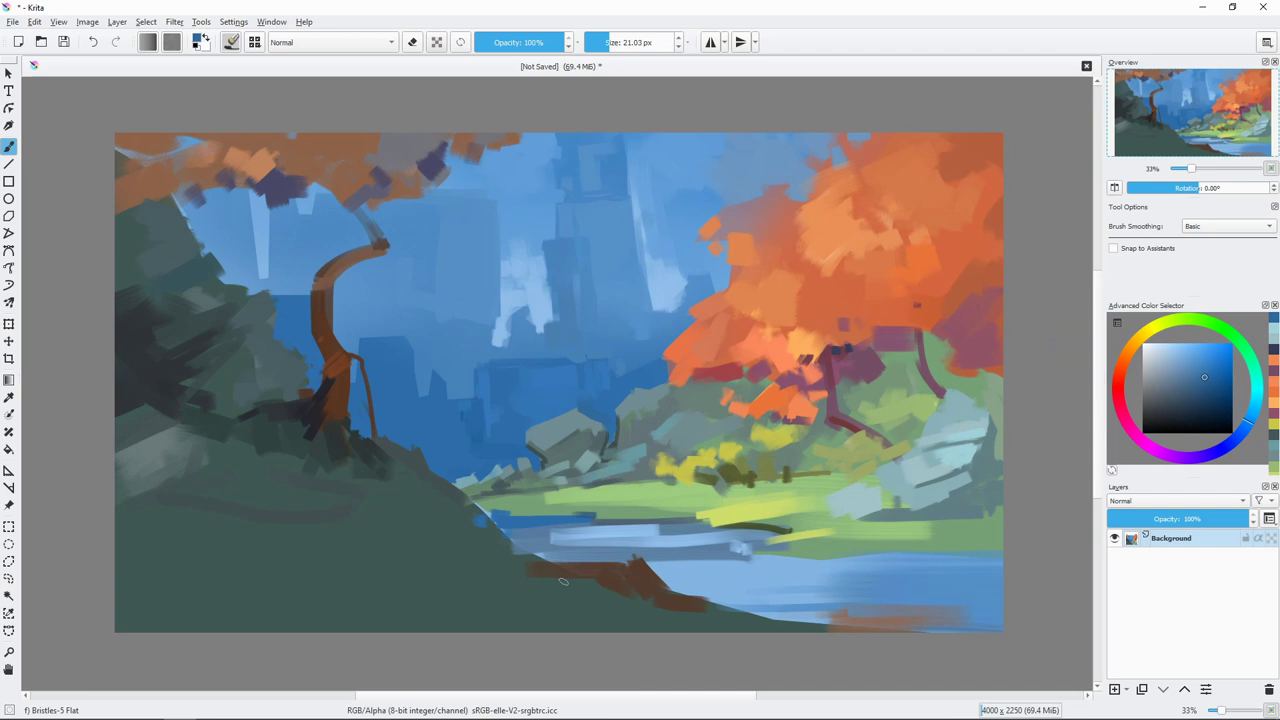
Step: Sample dark green and paint broad dark strokes across the lower-left foreground slope at about 42 px
{"action": "left_click", "coordinate": [343, 437], "text": "ctrl"}
{"action": "key", "text": "bracketright"}
{"action": "key", "text": "bracketright"}
{"action": "key", "text": "bracketright"}
{"action": "left_click_drag", "start_coordinate": [125, 565], "coordinate": [355, 580]}
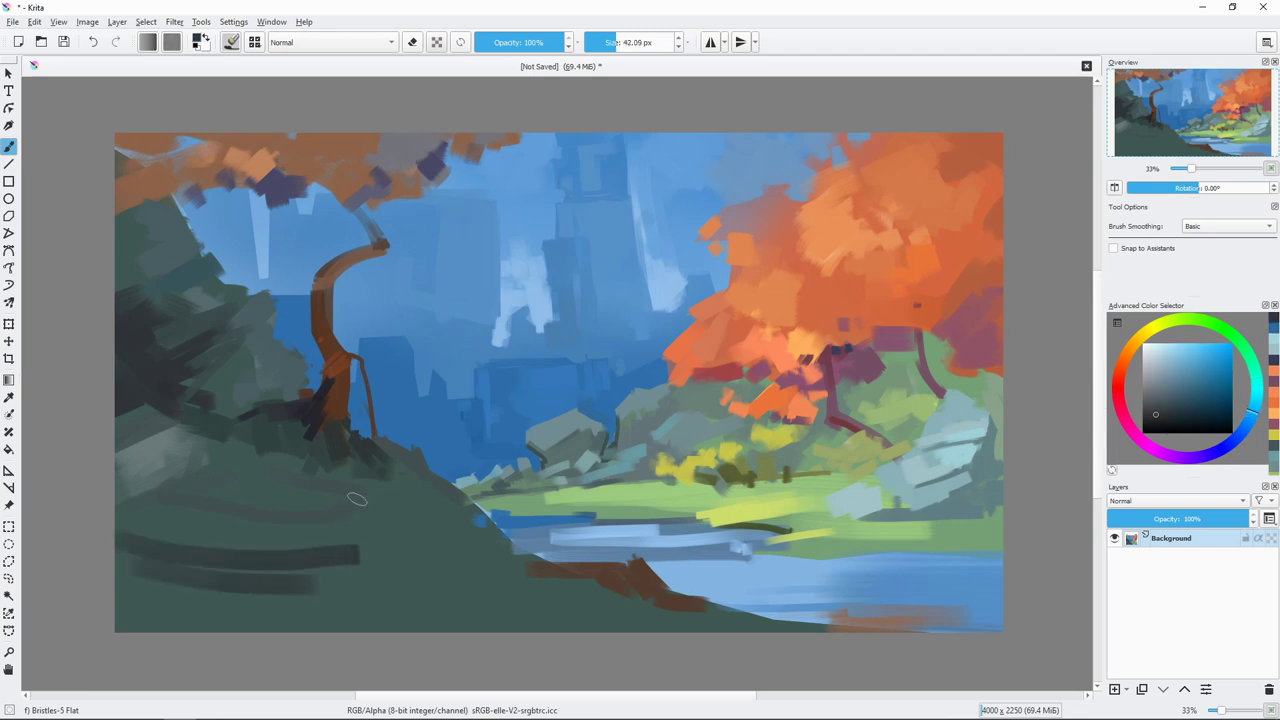
{"action": "left_click_drag", "start_coordinate": [300, 545], "coordinate": [350, 510]}
{"action": "left_click_drag", "start_coordinate": [325, 560], "coordinate": [457, 579]}
Step: Shift the colour to a green shade and paint strokes along the canvas bottom edge
{"action": "left_click_drag", "start_coordinate": [1250, 400], "coordinate": [1205, 322]}
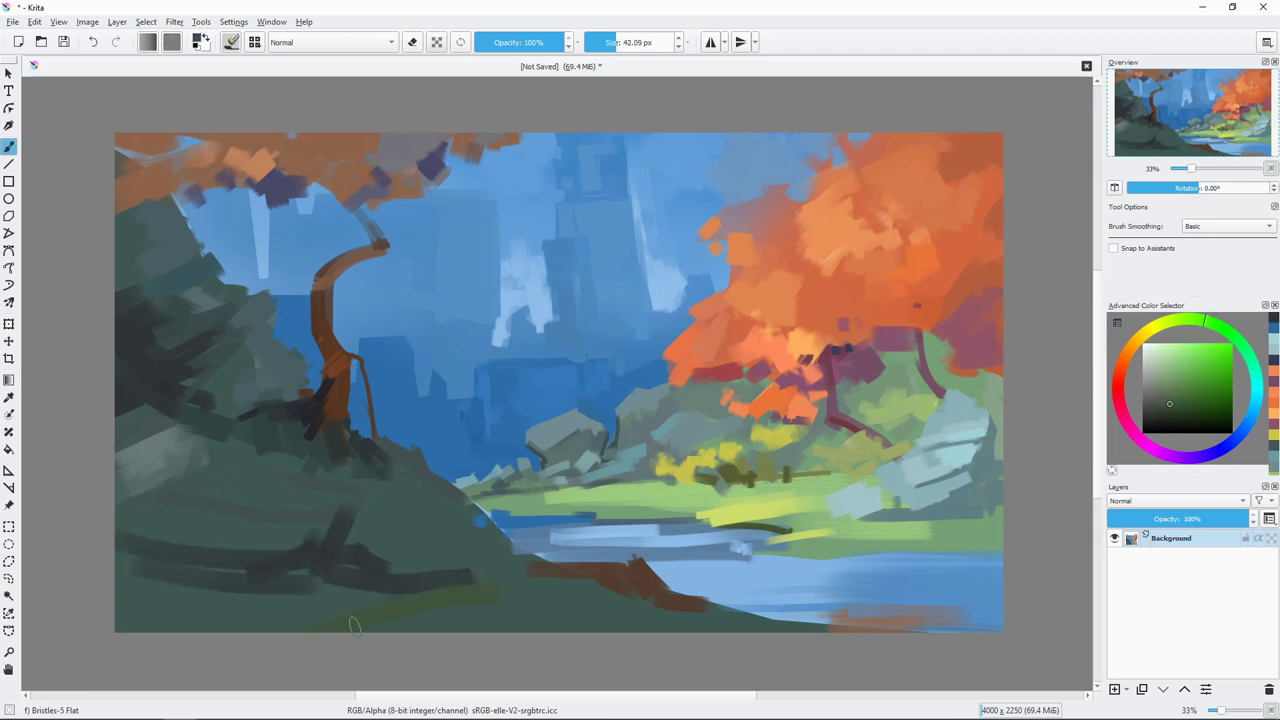
{"action": "left_click_drag", "start_coordinate": [1196, 396], "coordinate": [1158, 412]}
{"action": "left_click_drag", "start_coordinate": [300, 622], "coordinate": [480, 600]}
{"action": "mouse_move", "coordinate": [686, 618]}
{"action": "left_mouse_down"}
{"action": "mouse_move", "coordinate": [230, 624]}
{"action": "mouse_move", "coordinate": [398, 598]}
{"action": "left_mouse_up"}
Step: At about 24 px, sample riverbank brown and paint strokes along the lower-centre bank
{"action": "key", "text": "bracketleft"}
{"action": "key", "text": "bracketleft"}
{"action": "left_click", "coordinate": [662, 580], "text": "ctrl"}
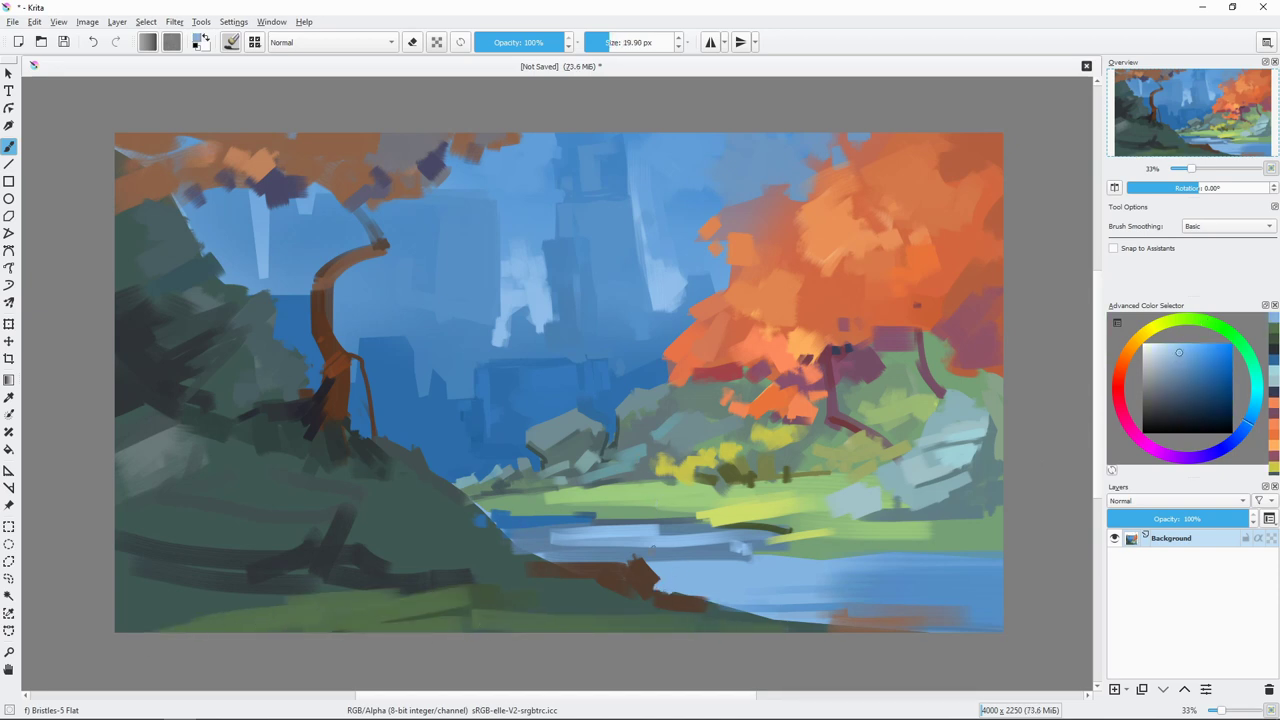
{"action": "left_click_drag", "start_coordinate": [665, 556], "coordinate": [700, 605]}
{"action": "left_click_drag", "start_coordinate": [590, 568], "coordinate": [700, 610]}
{"action": "left_click", "coordinate": [700, 605], "text": "ctrl"}
Step: Paint across the lower-right water, then add light blue strokes sampled from the river
{"action": "key", "text": "bracketright"}
{"action": "key", "text": "bracketright"}
{"action": "key", "text": "bracketright"}
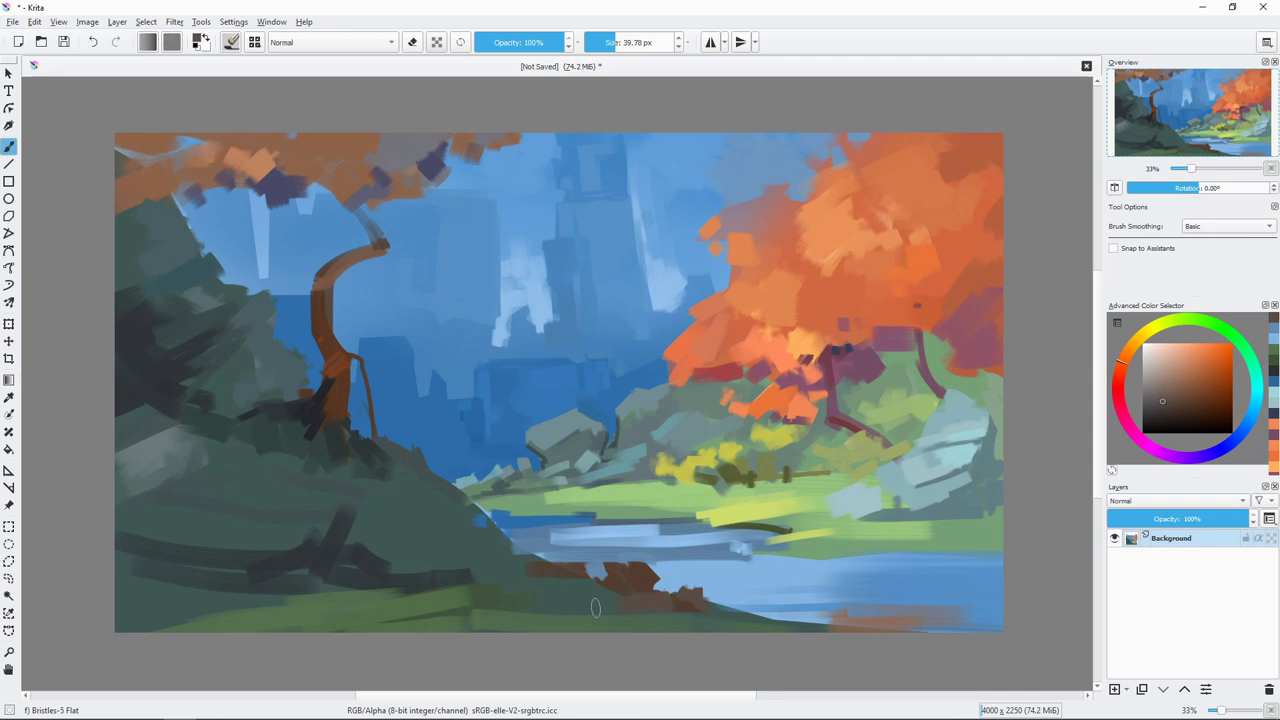
{"action": "left_click_drag", "start_coordinate": [800, 568], "coordinate": [965, 582]}
{"action": "key", "text": "bracketleft"}
{"action": "key", "text": "bracketleft"}
{"action": "left_click", "coordinate": [792, 571], "text": "ctrl"}
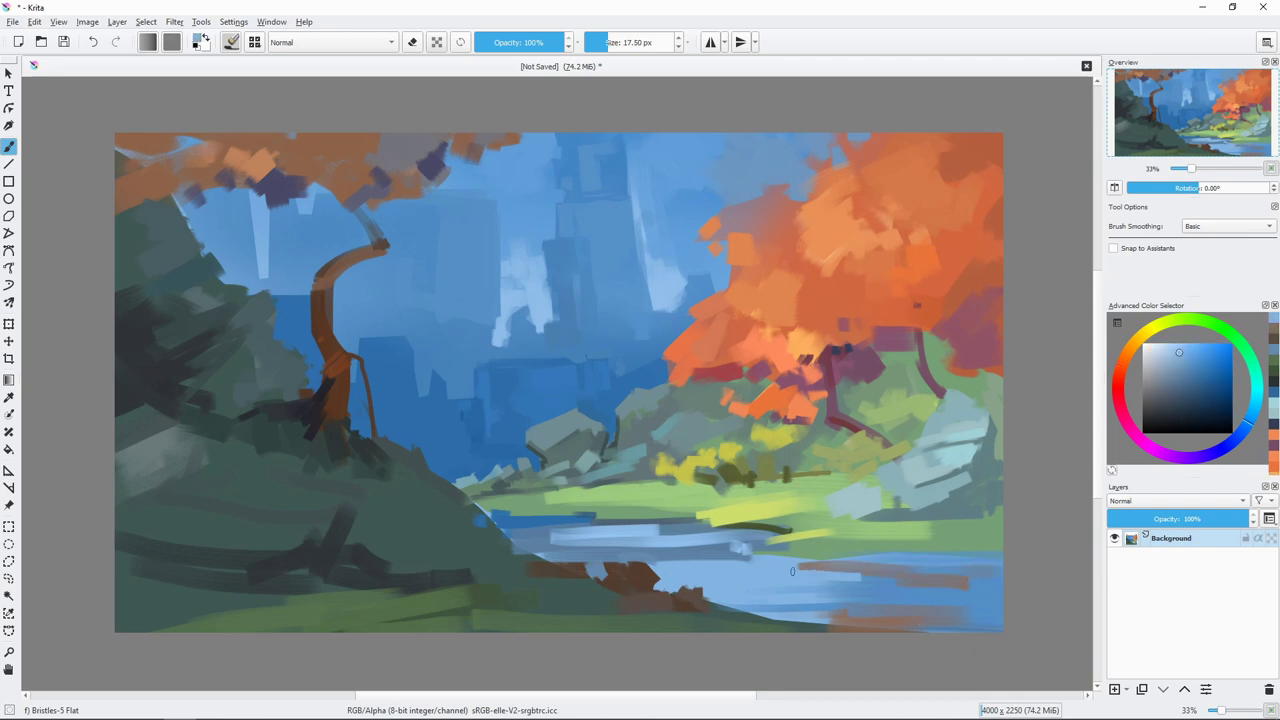
{"action": "key", "text": "bracketright"}
{"action": "key", "text": "bracketright"}
{"action": "left_click", "coordinate": [911, 498], "text": "ctrl"}
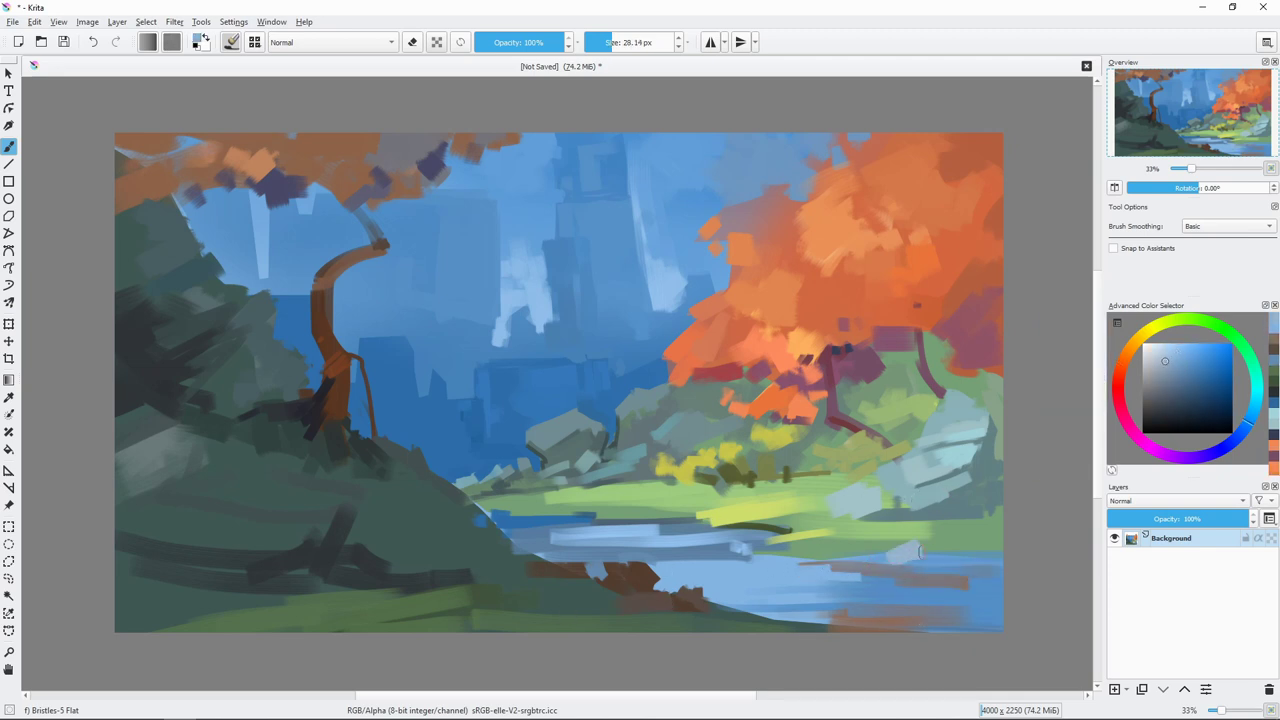
{"action": "left_click_drag", "start_coordinate": [910, 528], "coordinate": [892, 556]}
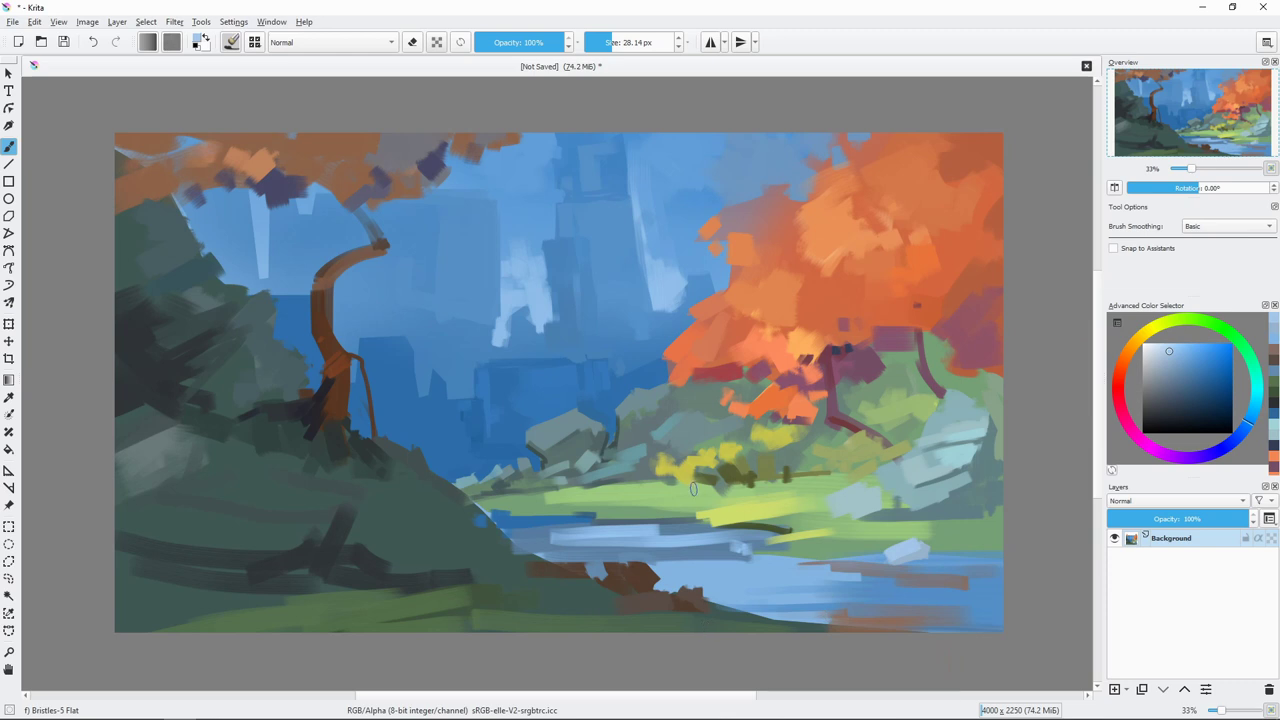
Step: Sample meadow yellow-green and add a short 17 px yellow-green stroke on the meadow
{"action": "key", "text": "bracketleft"}
{"action": "key", "text": "bracketleft"}
{"action": "key", "text": "bracketleft"}
{"action": "left_click", "coordinate": [748, 525], "text": "ctrl"}
{"action": "key", "text": "bracketleft"}
{"action": "key", "text": "bracketleft"}
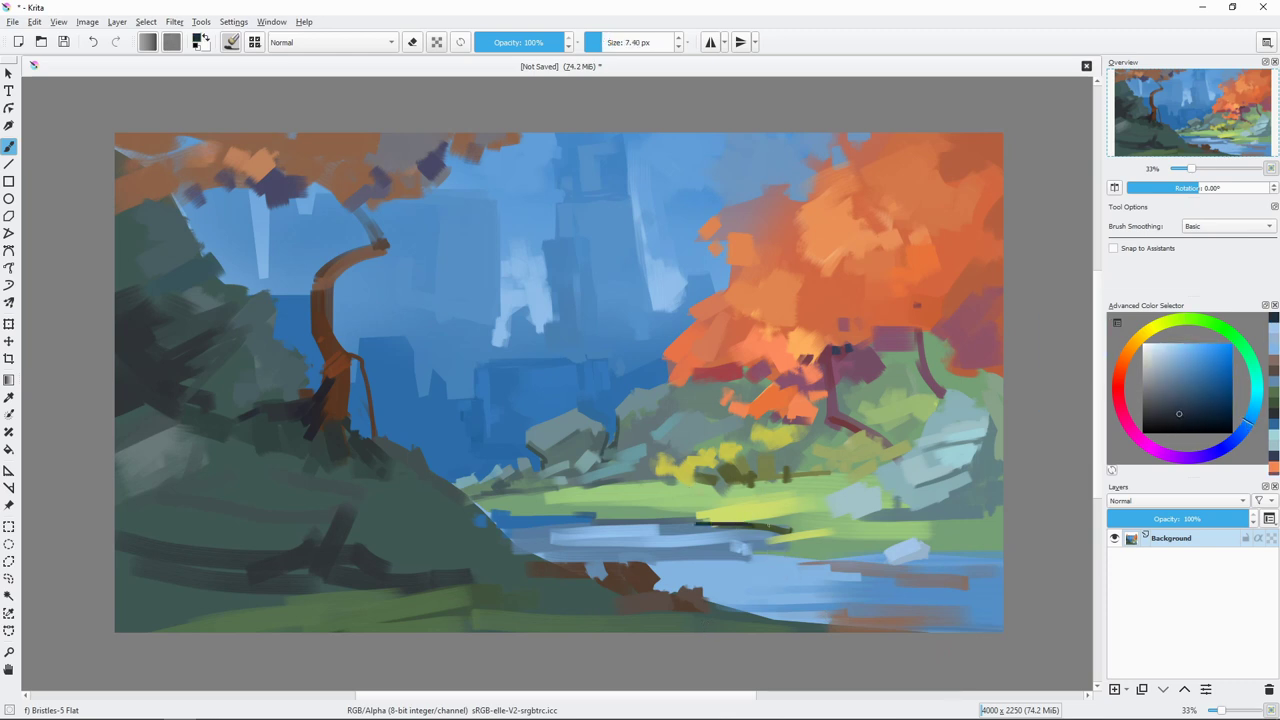
{"action": "left_click", "coordinate": [803, 545], "text": "ctrl"}
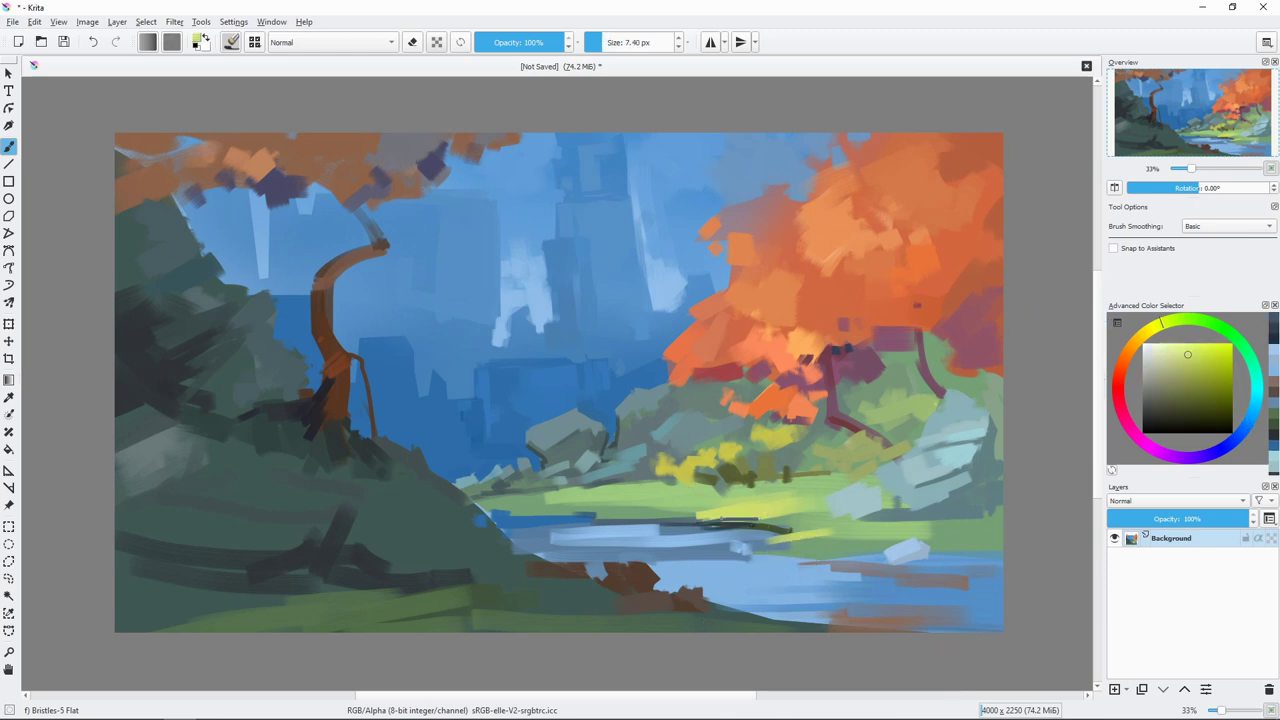
{"action": "key", "text": "bracketright"}
{"action": "left_click_drag", "start_coordinate": [809, 517], "coordinate": [832, 517]}
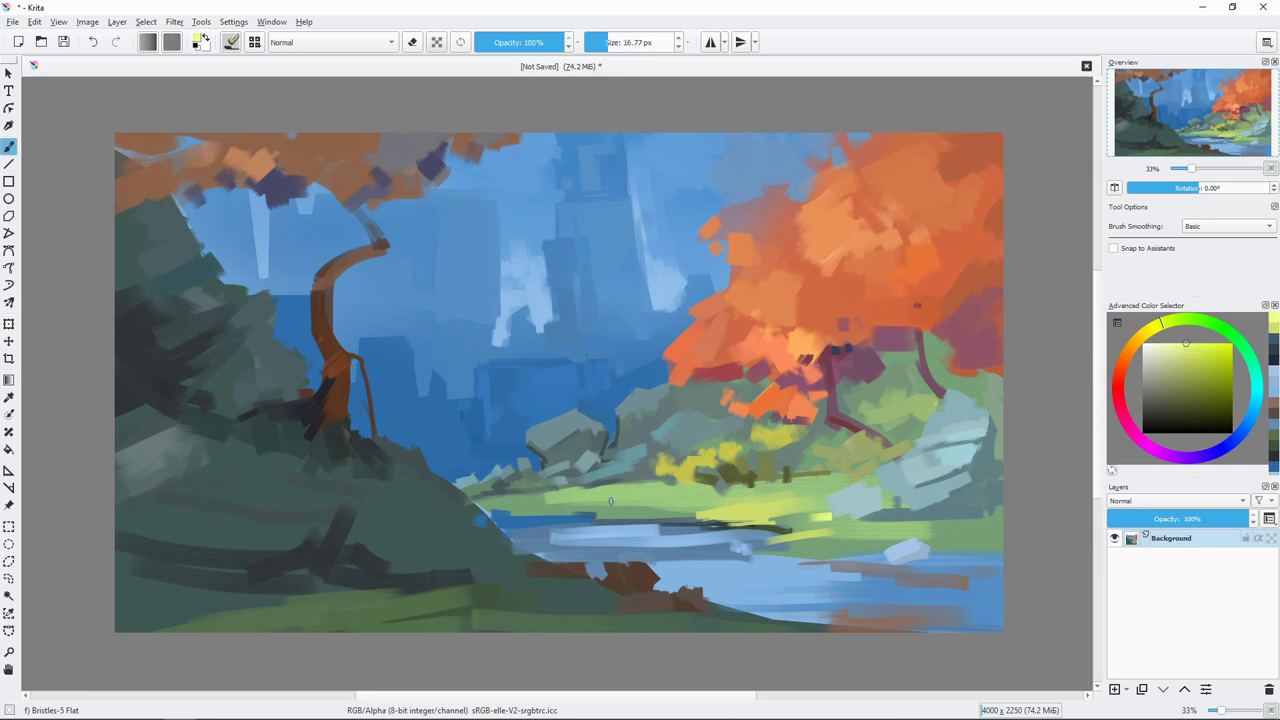
Step: Sample dark teal from the slope and paint strokes along the slope's edge
{"action": "left_click", "coordinate": [990, 465], "text": "ctrl"}
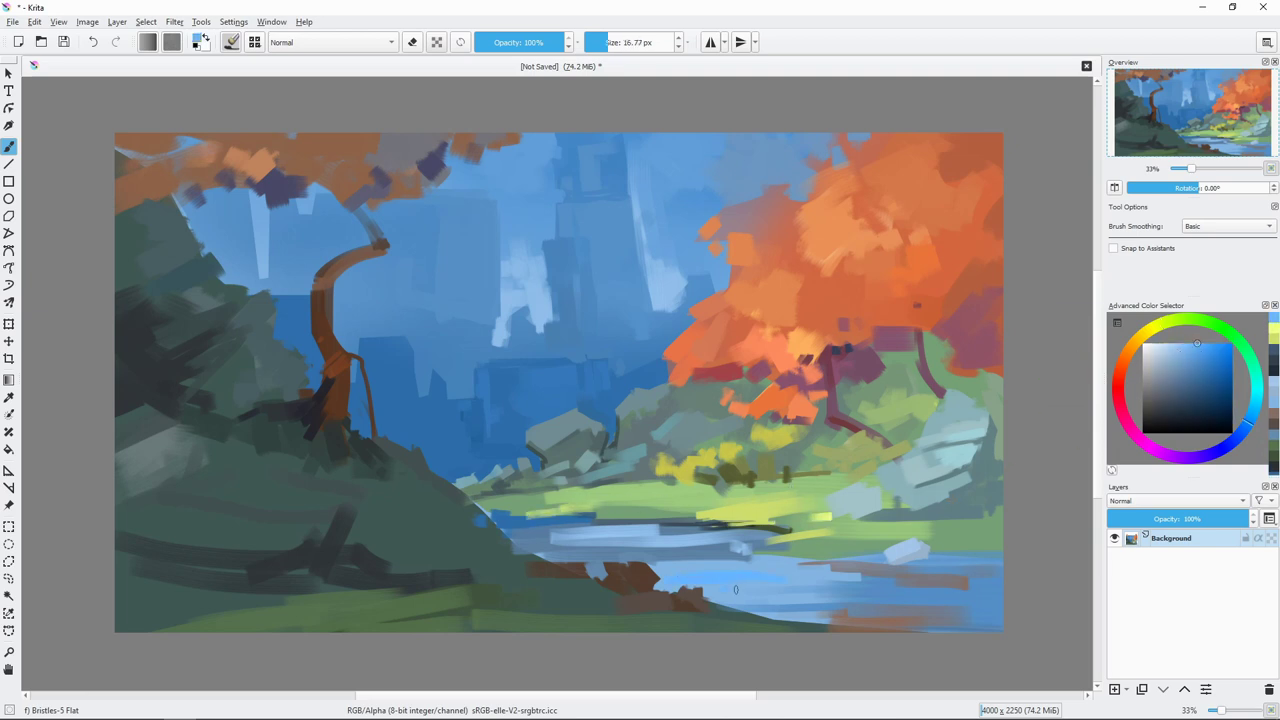
{"action": "key", "text": "bracketright"}
{"action": "left_click", "coordinate": [481, 512], "text": "ctrl"}
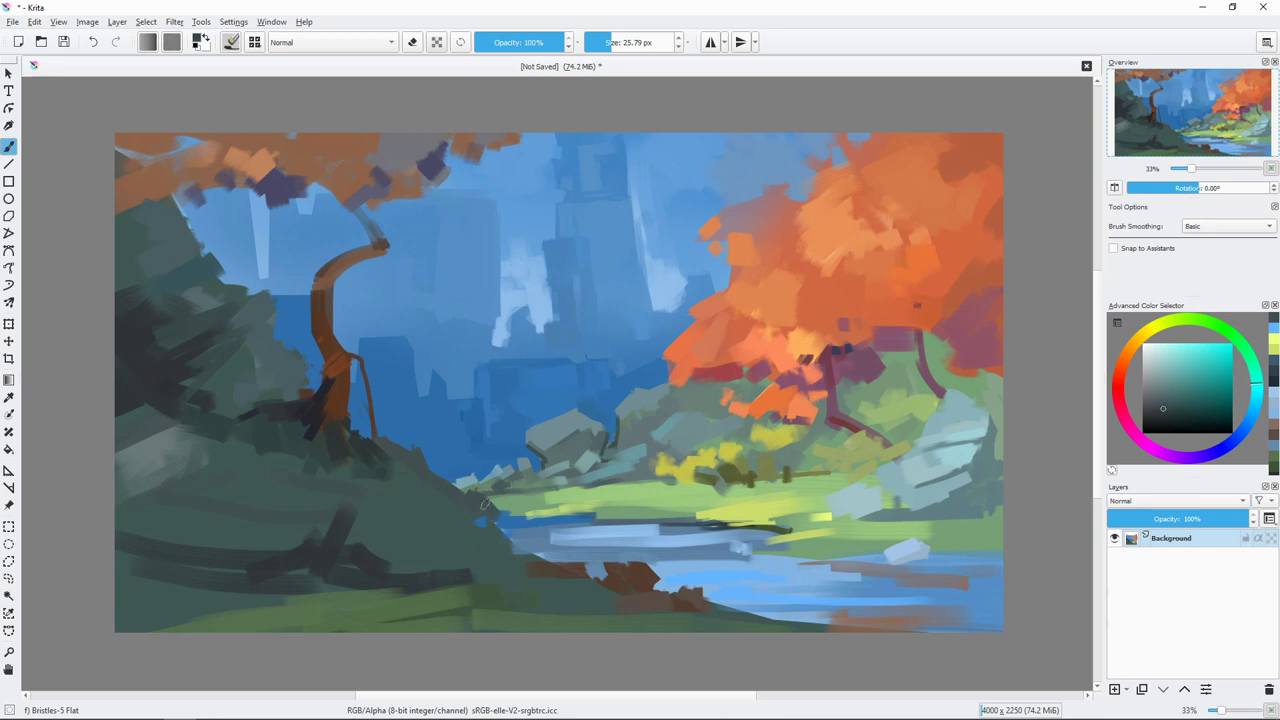
{"action": "mouse_move", "coordinate": [483, 505]}
{"action": "left_mouse_down"}
{"action": "mouse_move", "coordinate": [495, 532]}
{"action": "mouse_move", "coordinate": [458, 532]}
{"action": "left_mouse_up"}
{"action": "key", "text": "bracketleft"}
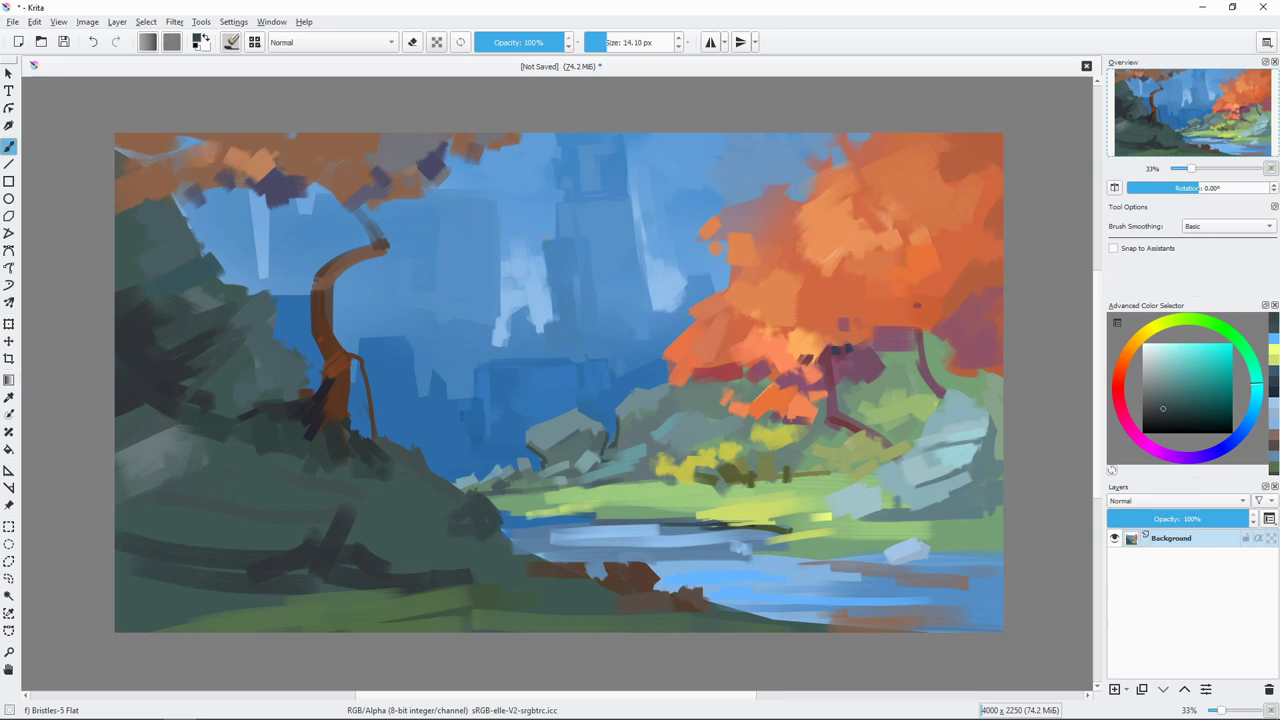
{"action": "key", "text": "bracketright"}
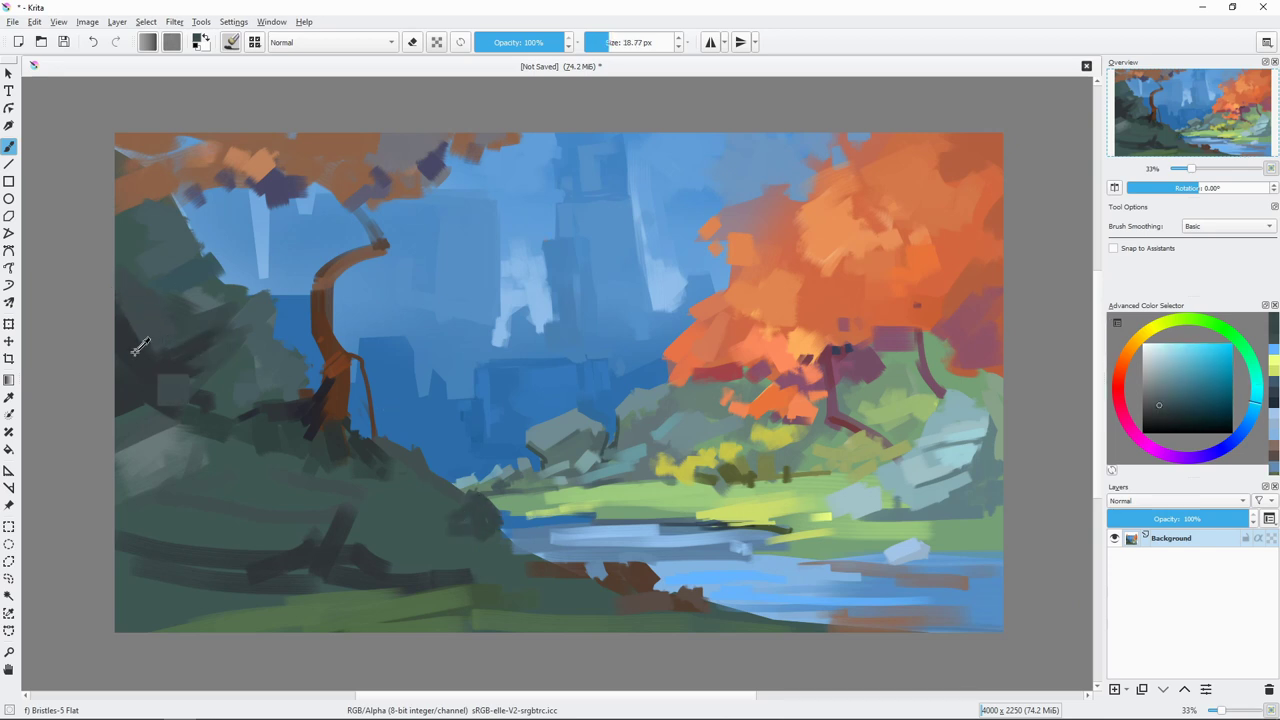
Step: Paint darker teal strokes on the left cliffs and darken the painting's left edge
{"action": "left_click", "coordinate": [170, 390], "text": "ctrl"}
{"action": "key", "text": "bracketleft"}
{"action": "mouse_move", "coordinate": [118, 312]}
{"action": "left_mouse_down"}
{"action": "mouse_move", "coordinate": [166, 366]}
{"action": "mouse_move", "coordinate": [195, 350]}
{"action": "left_mouse_up"}
{"action": "left_click", "coordinate": [167, 367], "text": "ctrl"}
{"action": "left_click_drag", "start_coordinate": [180, 395], "coordinate": [214, 382]}
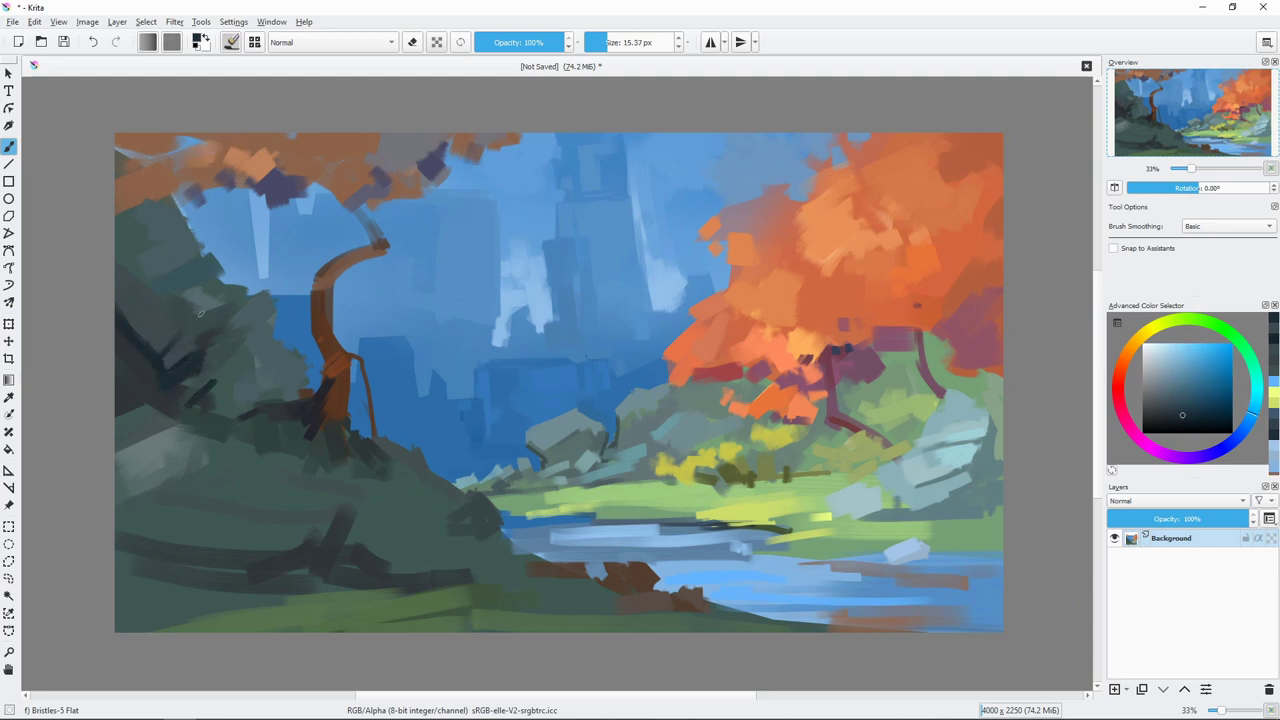
{"action": "left_click", "coordinate": [125, 265], "text": "ctrl"}
{"action": "key", "text": "bracketright"}
{"action": "key", "text": "bracketright"}
{"action": "key", "text": "bracketright"}
{"action": "mouse_move", "coordinate": [125, 265]}
{"action": "left_mouse_down"}
{"action": "mouse_move", "coordinate": [129, 249]}
{"action": "mouse_move", "coordinate": [181, 270]}
{"action": "left_mouse_up"}
Step: Sample cliff teals, then paint dark magenta-purple strokes into the upper-left foliage
{"action": "left_click", "coordinate": [213, 258], "text": "ctrl"}
{"action": "key", "text": "bracketleft"}
{"action": "key", "text": "bracketleft"}
{"action": "key", "text": "bracketleft"}
{"action": "left_click", "coordinate": [510, 400], "text": "ctrl"}
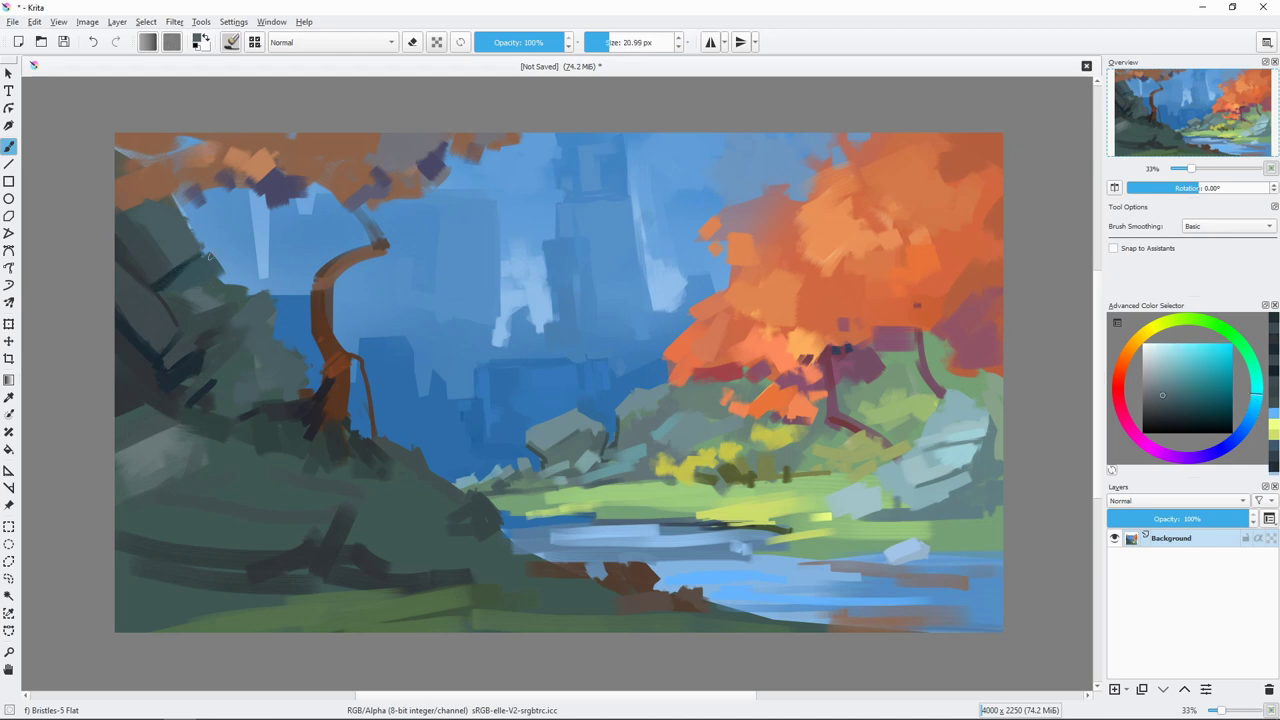
{"action": "key", "text": "bracketright"}
{"action": "key", "text": "bracketright"}
{"action": "key", "text": "bracketright"}
{"action": "left_click", "coordinate": [240, 190], "text": "ctrl"}
{"action": "left_click_drag", "start_coordinate": [250, 180], "coordinate": [176, 200]}
{"action": "left_click", "coordinate": [225, 185], "text": "ctrl"}
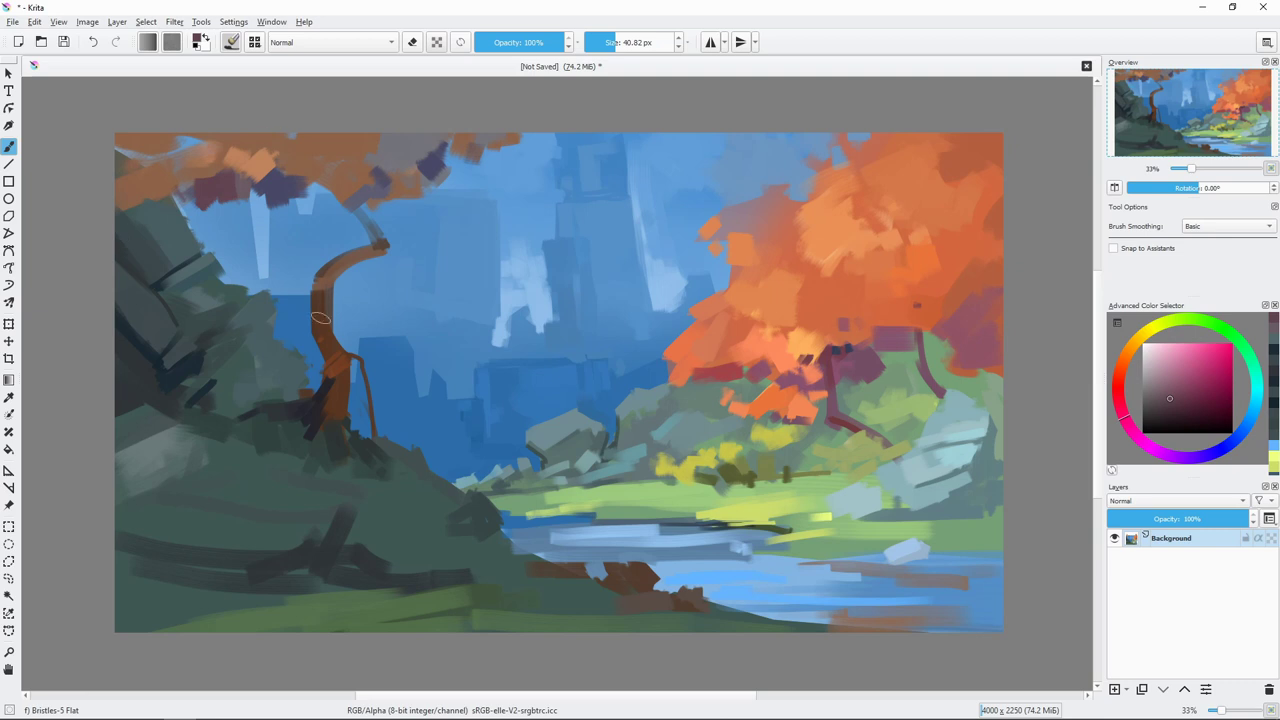
Step: Paint sky-blue gaps into the upper-left foliage, then sample reddish-brown from the trunk
{"action": "mouse_move", "coordinate": [170, 150]}
{"action": "left_mouse_down"}
{"action": "mouse_move", "coordinate": [130, 178]}
{"action": "mouse_move", "coordinate": [158, 175]}
{"action": "left_mouse_up"}
{"action": "left_click", "coordinate": [160, 150], "text": "ctrl"}
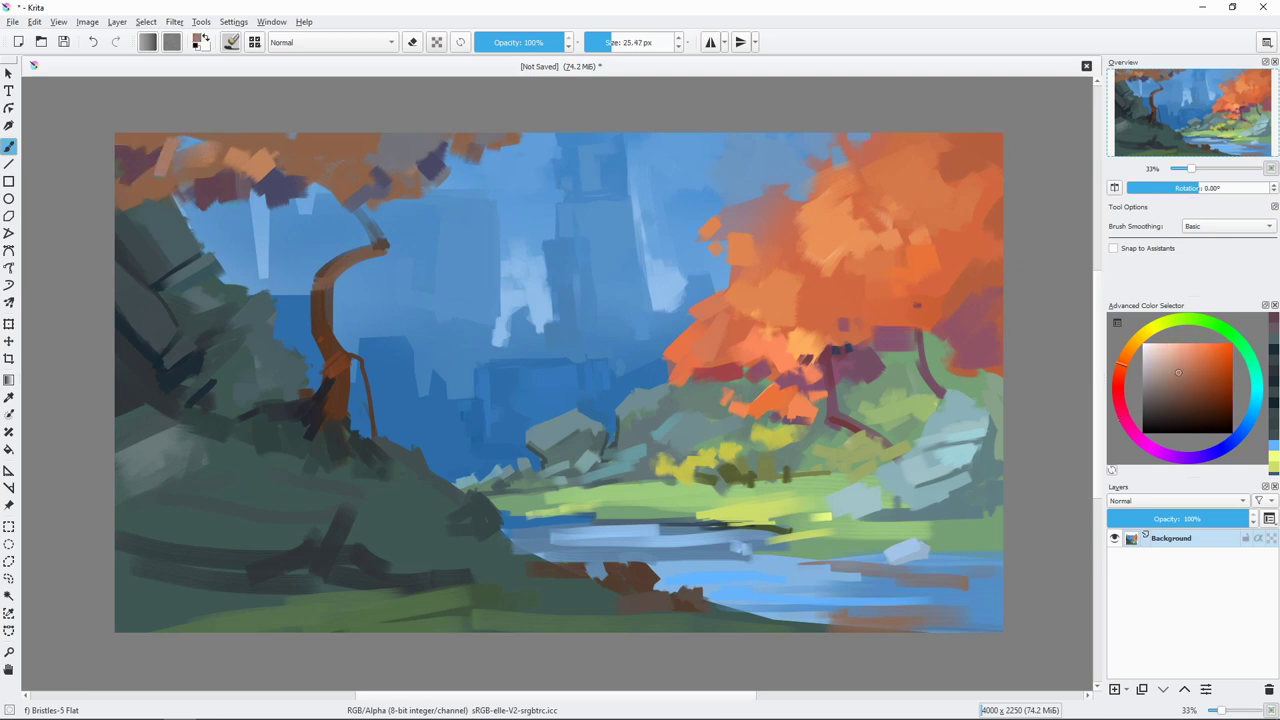
{"action": "key", "text": "bracketright"}
{"action": "left_click", "coordinate": [300, 136], "text": "ctrl"}
{"action": "left_click_drag", "start_coordinate": [298, 132], "coordinate": [304, 138]}
{"action": "left_click", "coordinate": [480, 147], "text": "ctrl"}
{"action": "left_click_drag", "start_coordinate": [501, 160], "coordinate": [490, 160]}
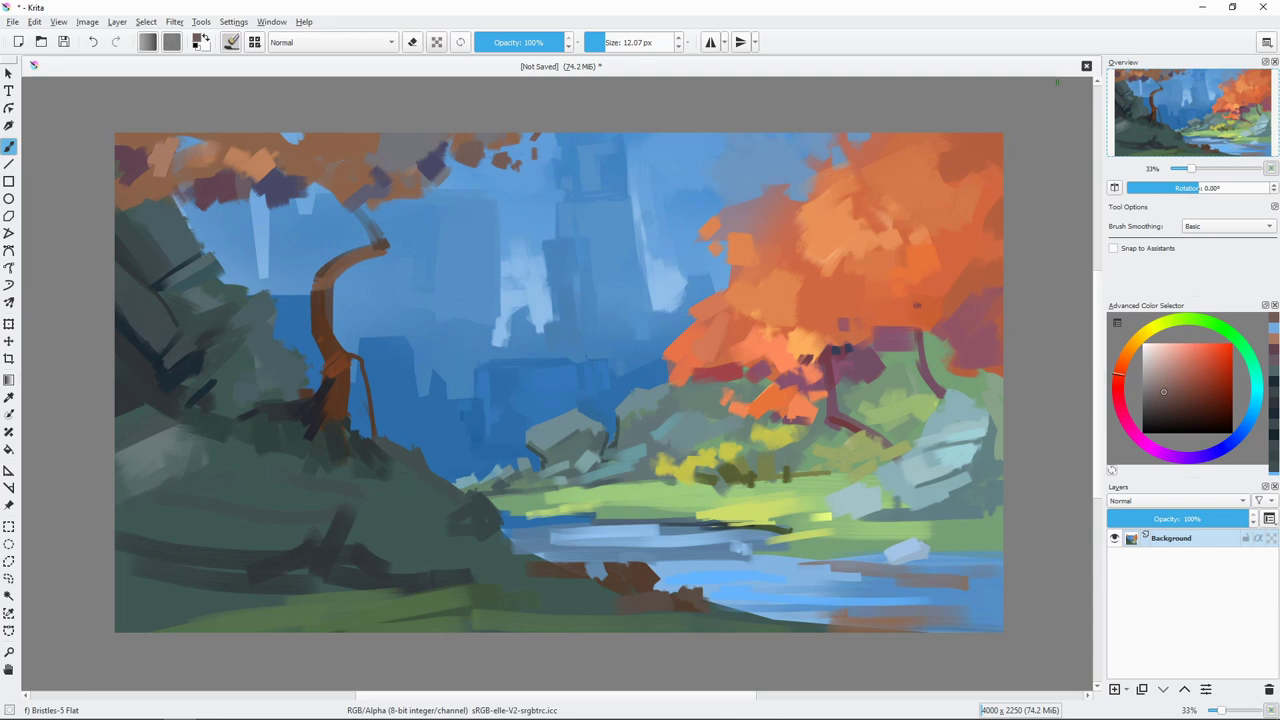
Step: Add a dark teal stroke to the rocks and dark red-purple marks in the bushes
{"action": "left_click", "coordinate": [1234, 334]}
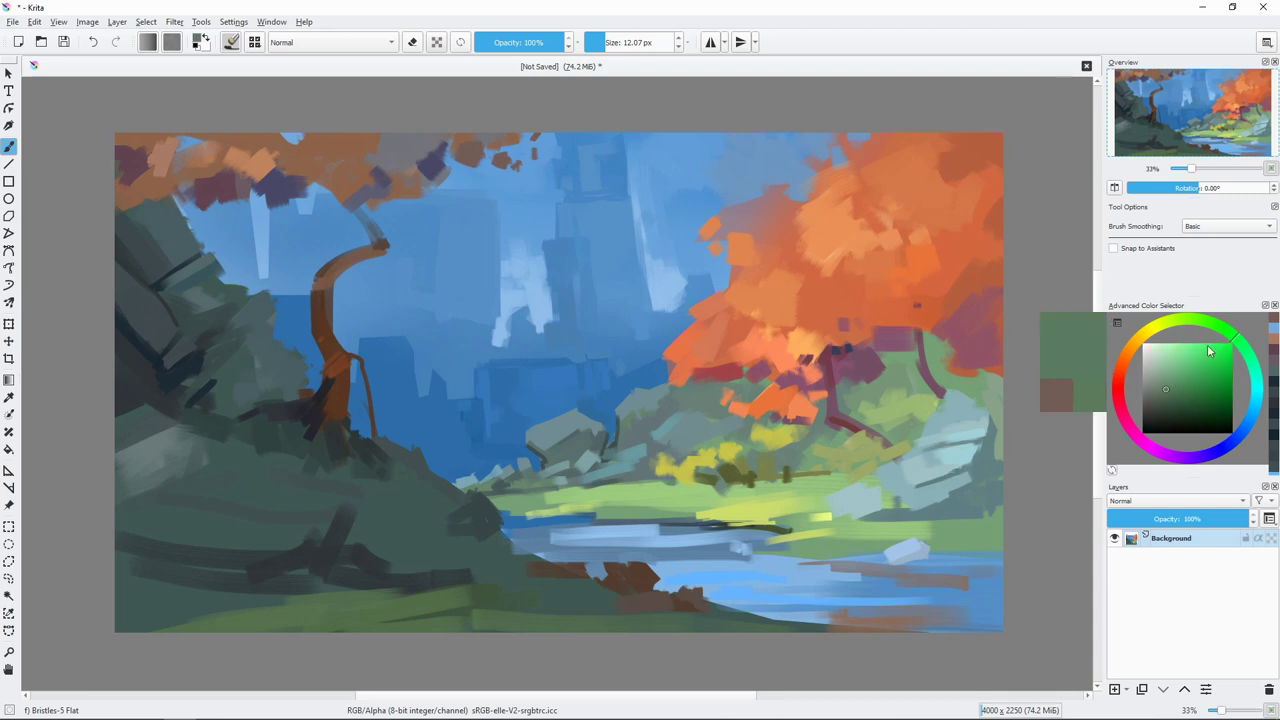
{"action": "left_click", "coordinate": [1166, 404]}
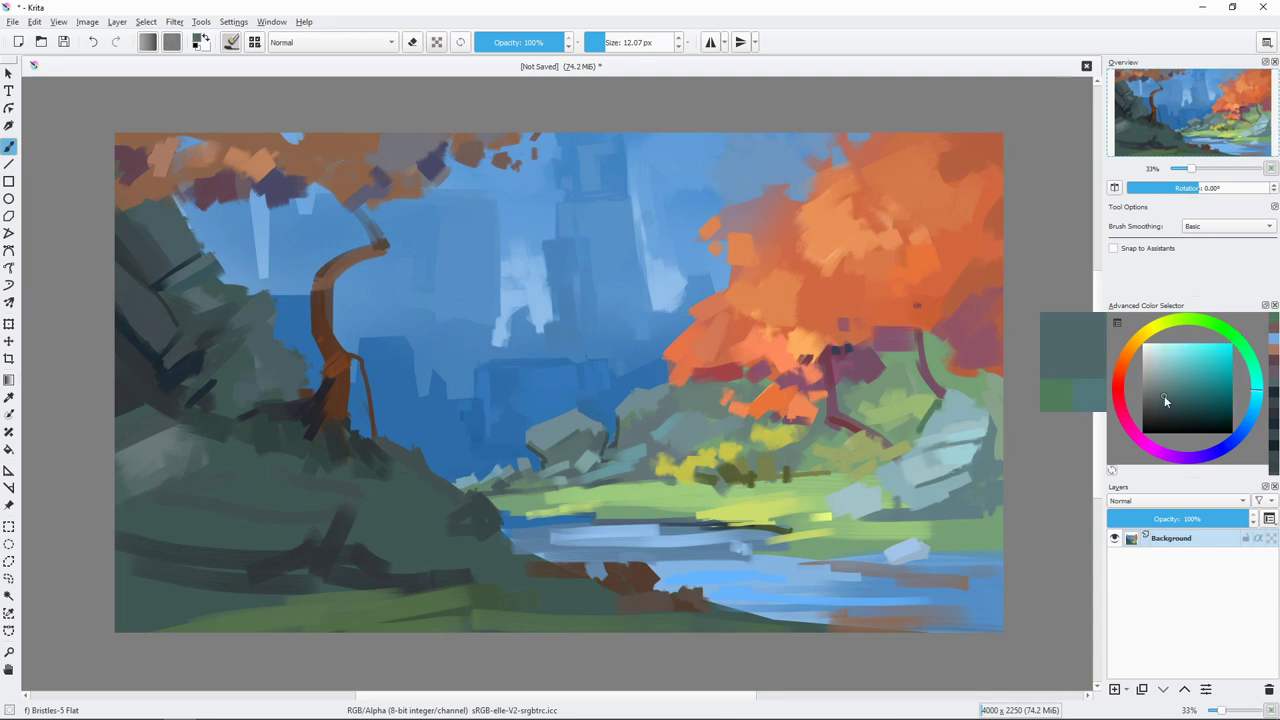
{"action": "left_click_drag", "start_coordinate": [927, 410], "coordinate": [906, 412]}
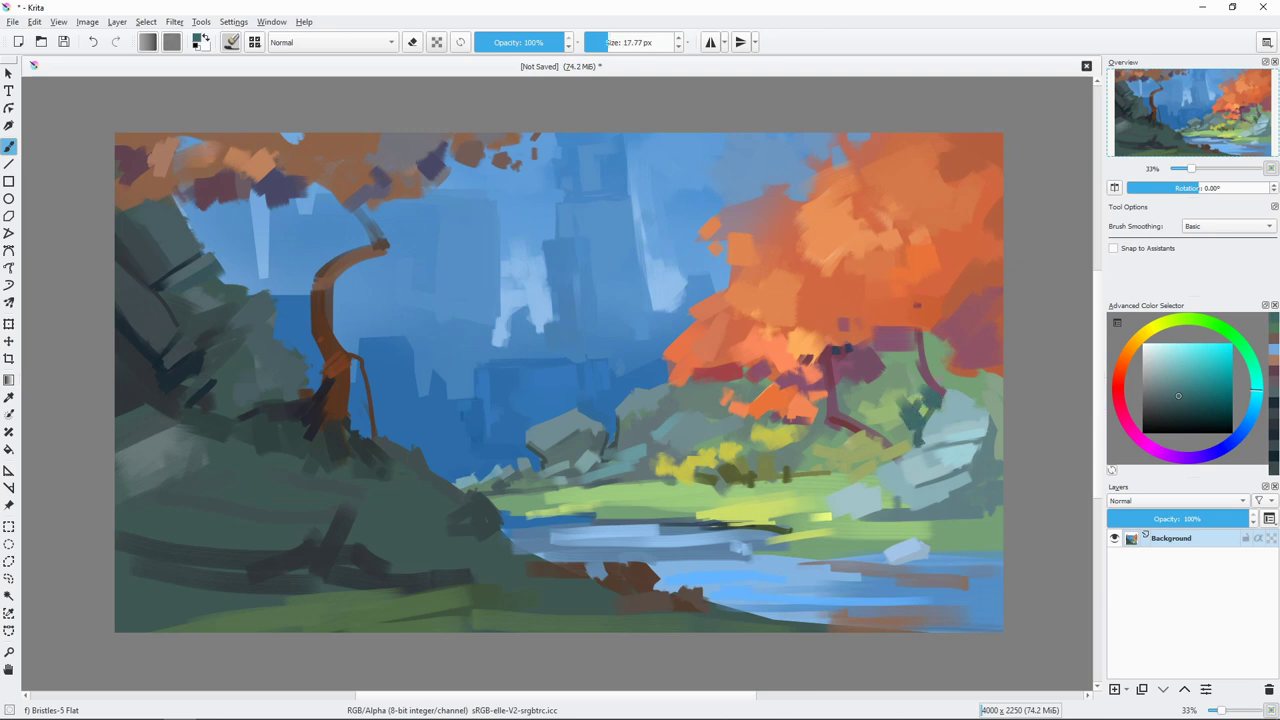
{"action": "left_click", "coordinate": [985, 403], "text": "ctrl"}
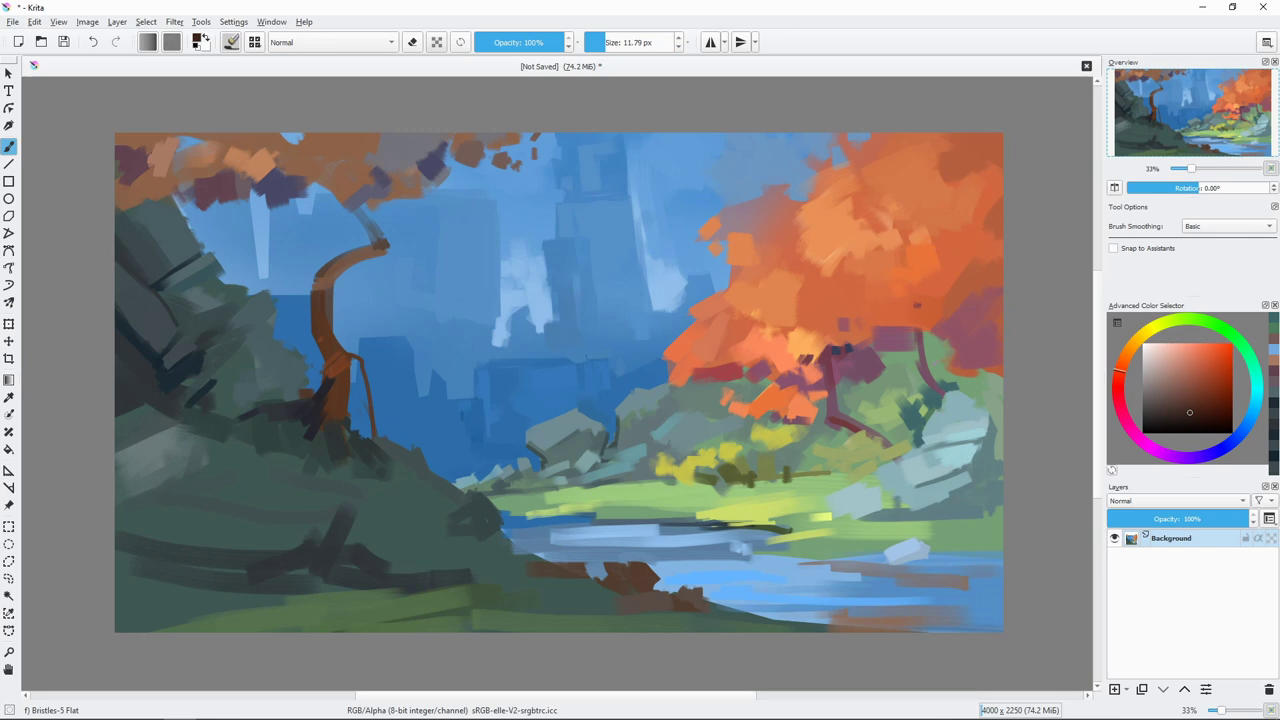
{"action": "left_click", "coordinate": [937, 394]}
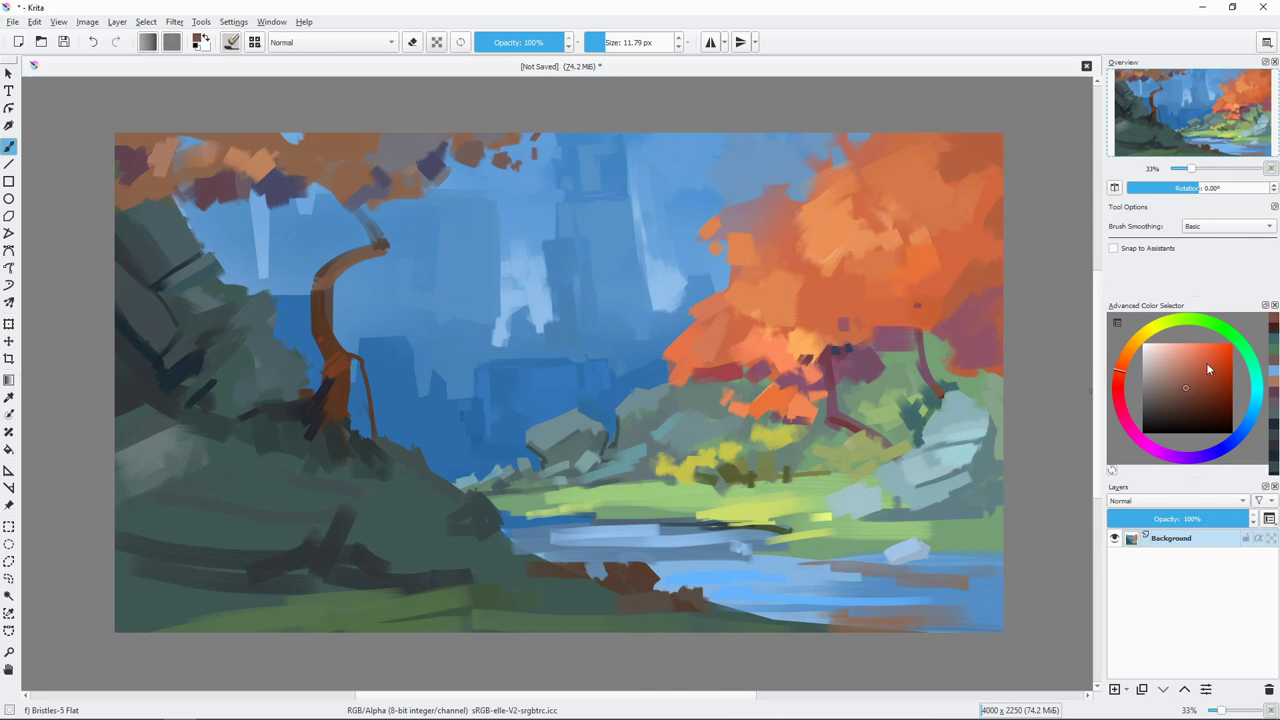
{"action": "left_click", "coordinate": [1187, 393]}
{"action": "left_click_drag", "start_coordinate": [918, 325], "coordinate": [920, 360]}
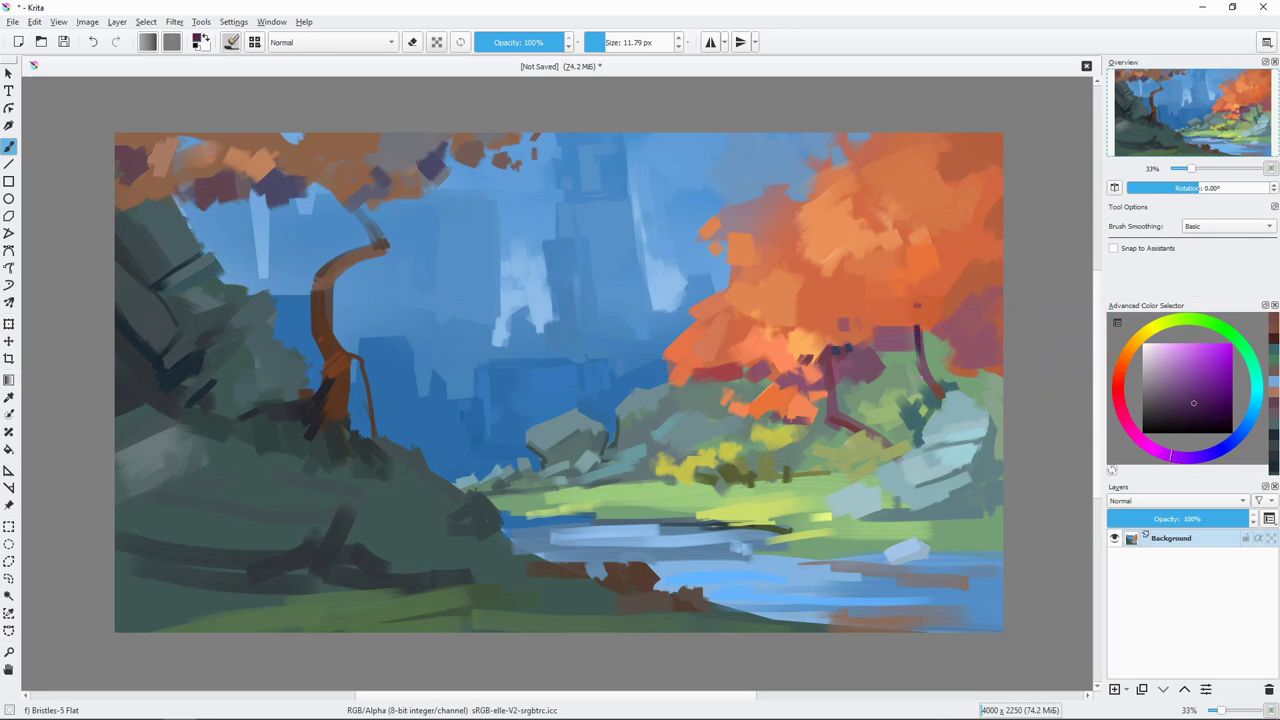
Step: Undo a stray orange dab and paint a muted pinkish-purple stroke on the bushes
{"action": "left_click", "coordinate": [965, 370], "text": "ctrl"}
{"action": "left_click", "coordinate": [976, 392]}
{"action": "key", "text": "ctrl+z"}
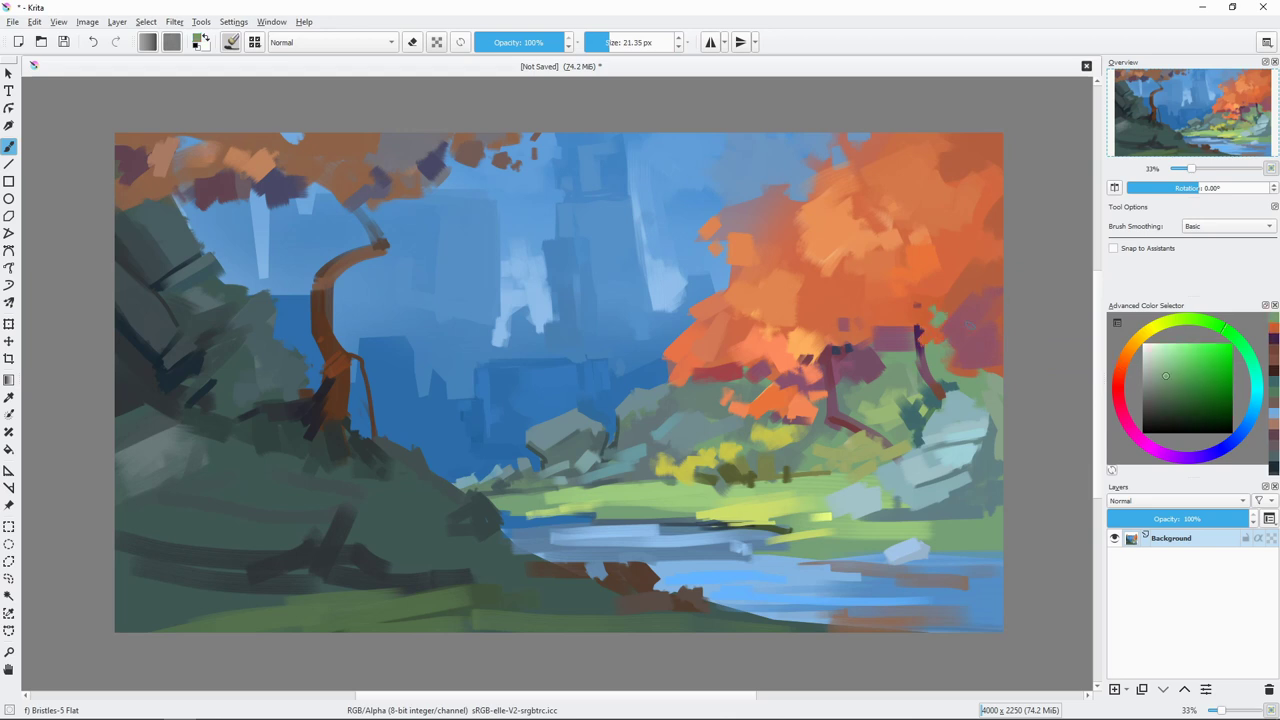
{"action": "left_click", "coordinate": [936, 311], "text": "ctrl"}
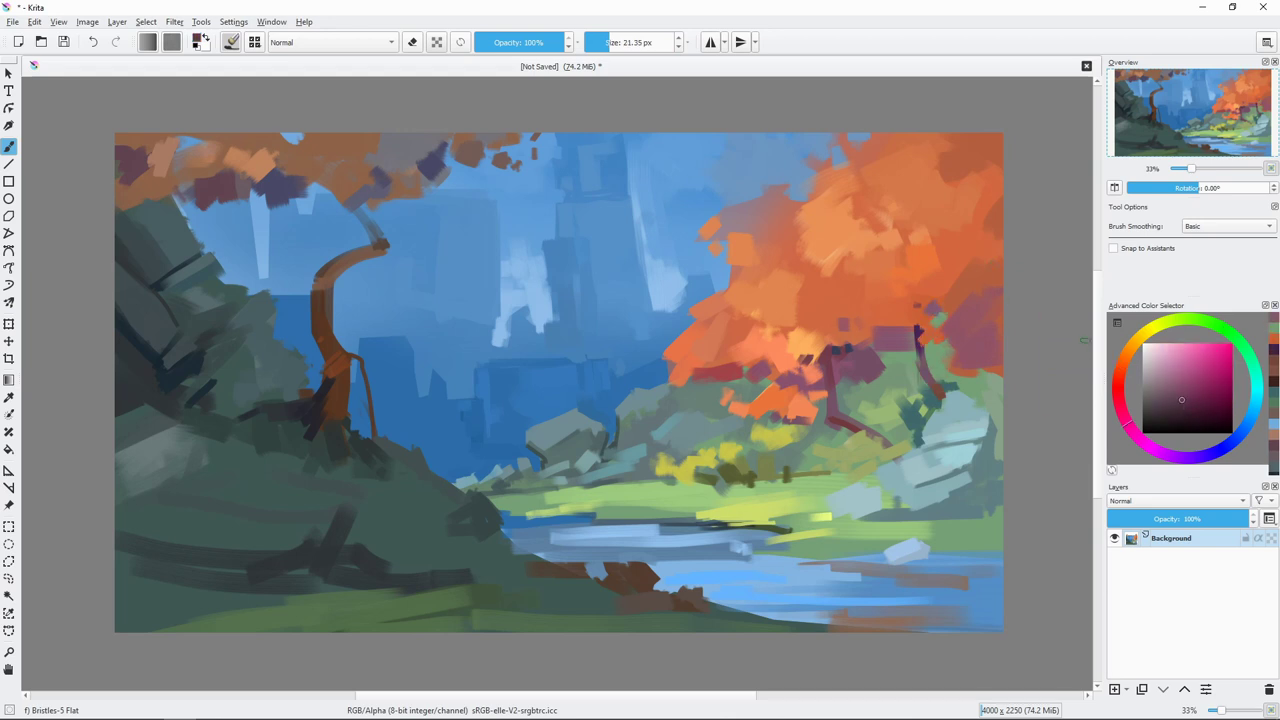
{"action": "left_click_drag", "start_coordinate": [935, 306], "coordinate": [960, 322]}
{"action": "left_click", "coordinate": [945, 312], "text": "ctrl"}
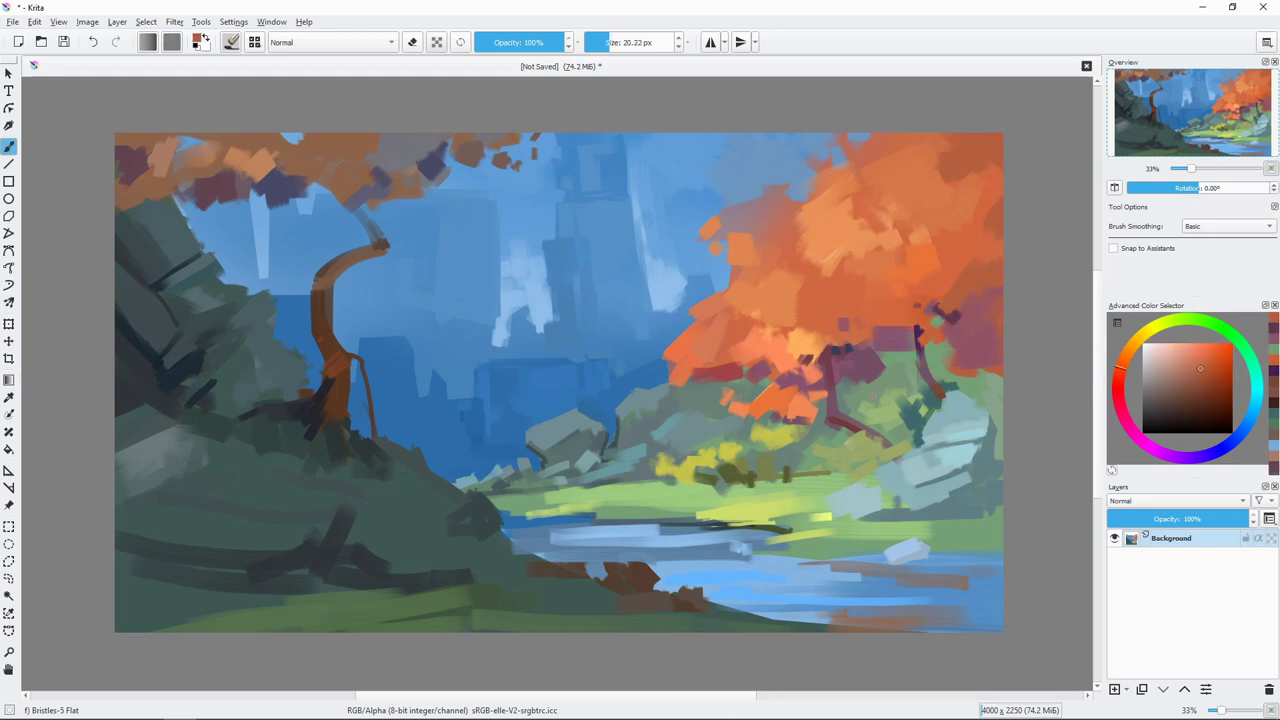
Step: Dab light cyan-grey and greyer blue strokes onto the right-bank boulders
{"action": "left_click", "coordinate": [972, 444], "text": "ctrl"}
{"action": "mouse_move", "coordinate": [962, 402]}
{"action": "left_mouse_down", "text": "shift"}
{"action": "mouse_move", "coordinate": [946, 402]}
{"action": "mouse_move", "coordinate": [929, 448]}
{"action": "left_mouse_up", "text": "shift"}
{"action": "left_click_drag", "start_coordinate": [860, 484], "coordinate": [880, 484], "text": "shift"}
{"action": "left_click_drag", "start_coordinate": [855, 482], "coordinate": [859, 490]}
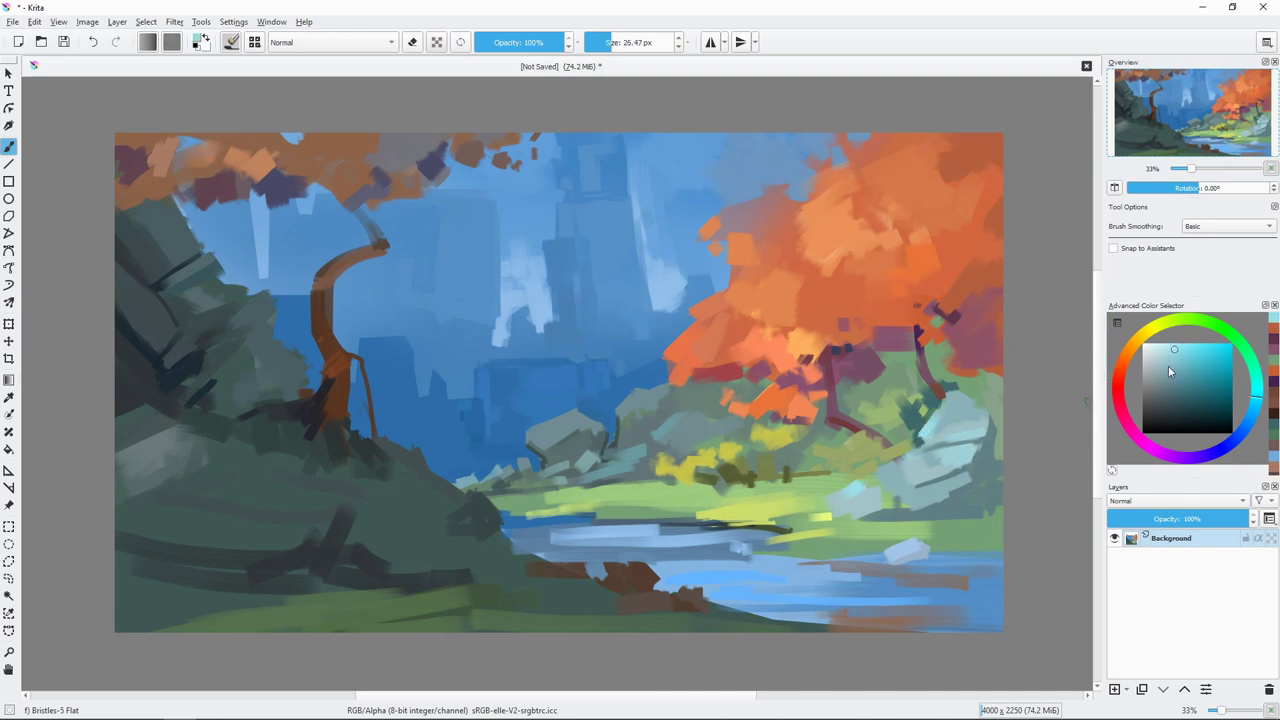
{"action": "left_click", "coordinate": [1172, 372]}
{"action": "left_click_drag", "start_coordinate": [1255, 400], "coordinate": [1248, 425]}
{"action": "mouse_move", "coordinate": [858, 482]}
{"action": "left_mouse_down"}
{"action": "mouse_move", "coordinate": [886, 508]}
{"action": "mouse_move", "coordinate": [875, 506]}
{"action": "left_mouse_up"}
{"action": "left_click_drag", "start_coordinate": [882, 498], "coordinate": [890, 514]}
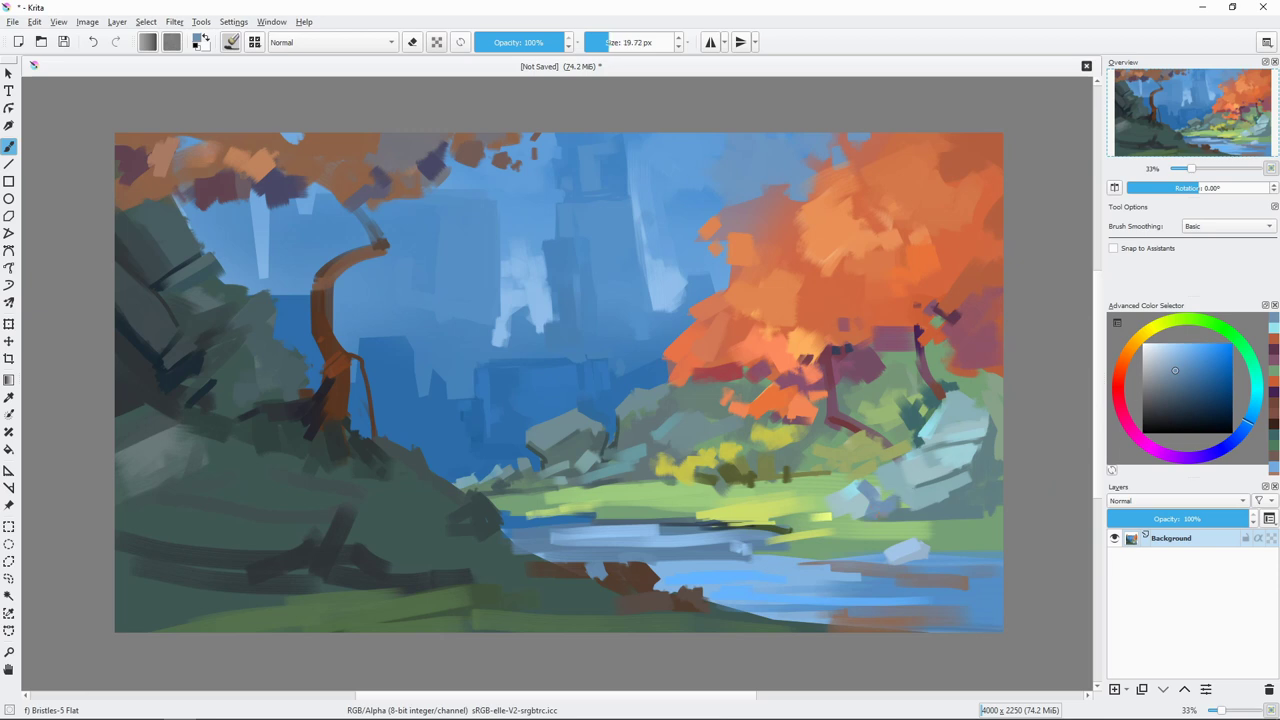
Step: Darken the colour and paint a dark stroke along the river bank
{"action": "left_click", "coordinate": [1187, 381]}
{"action": "left_click", "coordinate": [1197, 396]}
{"action": "left_click_drag", "start_coordinate": [960, 472], "coordinate": [950, 472], "text": "shift"}
{"action": "left_click_drag", "start_coordinate": [940, 478], "coordinate": [976, 466]}
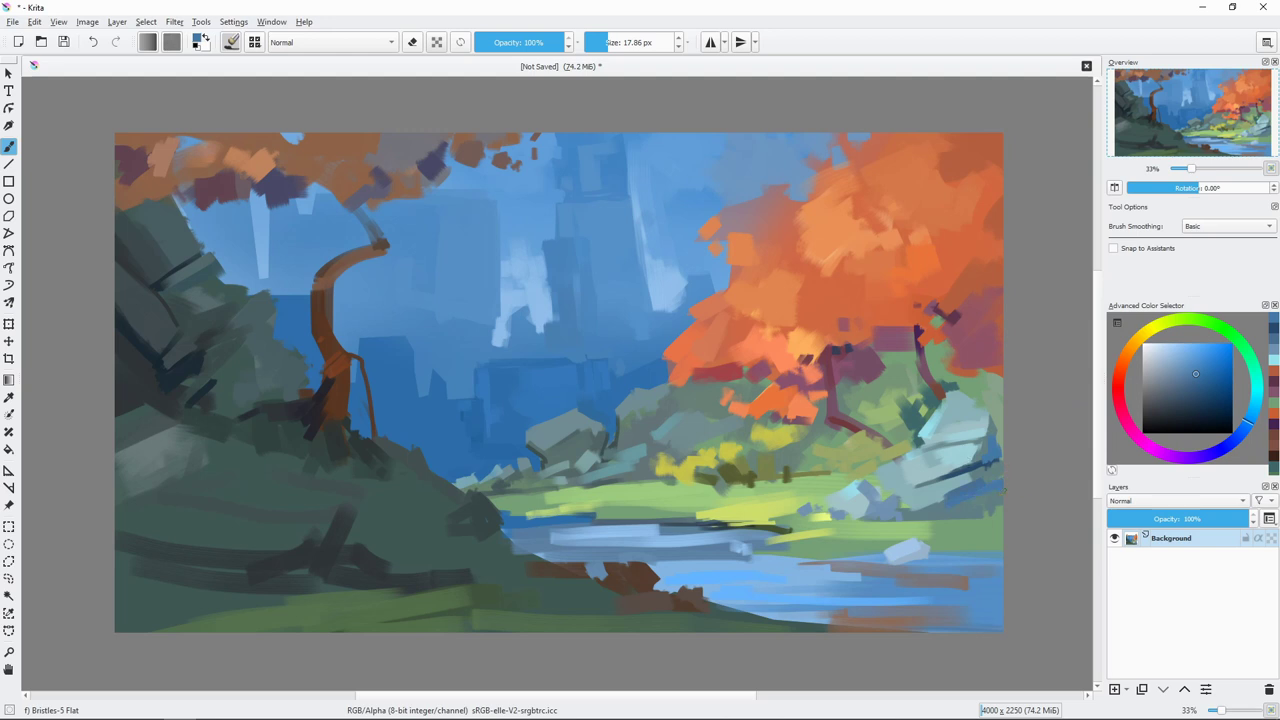
Step: Dab orange accents into the bushes, then pick lighter orange and muted red shades
{"action": "left_click", "coordinate": [998, 517], "text": "ctrl"}
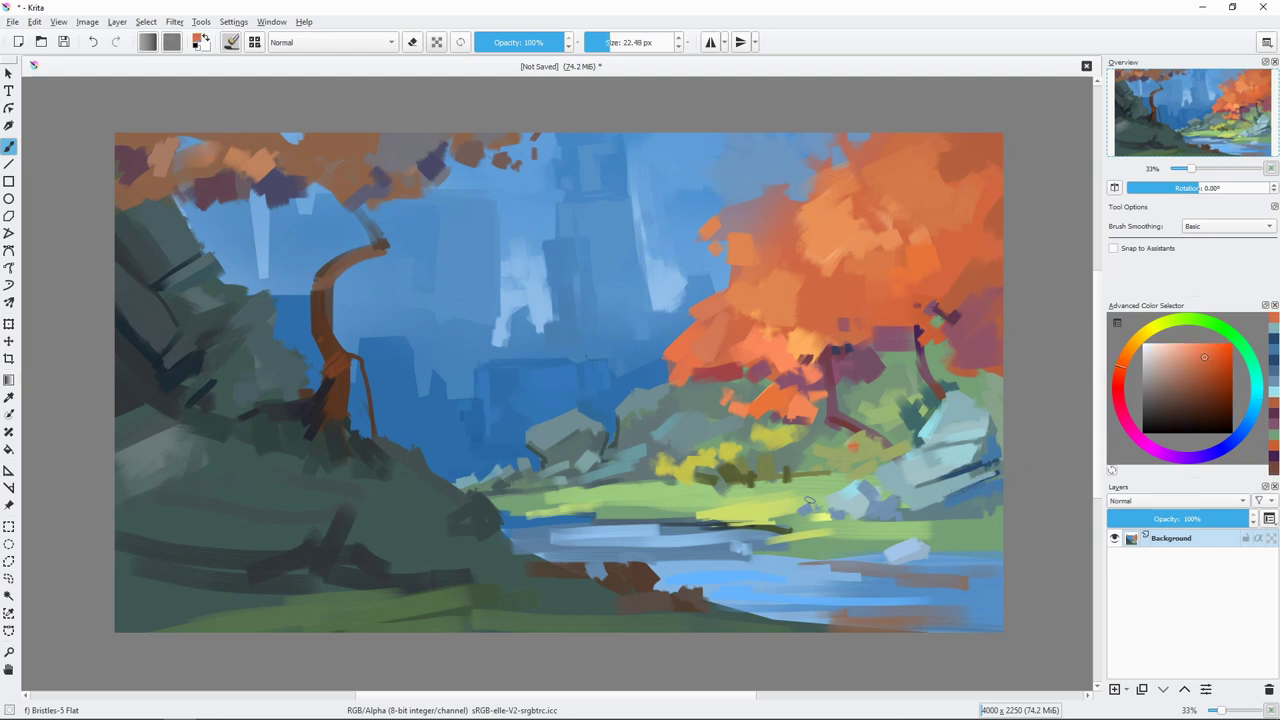
{"action": "left_click", "coordinate": [849, 450], "text": "ctrl"}
{"action": "left_click_drag", "start_coordinate": [848, 440], "coordinate": [860, 430]}
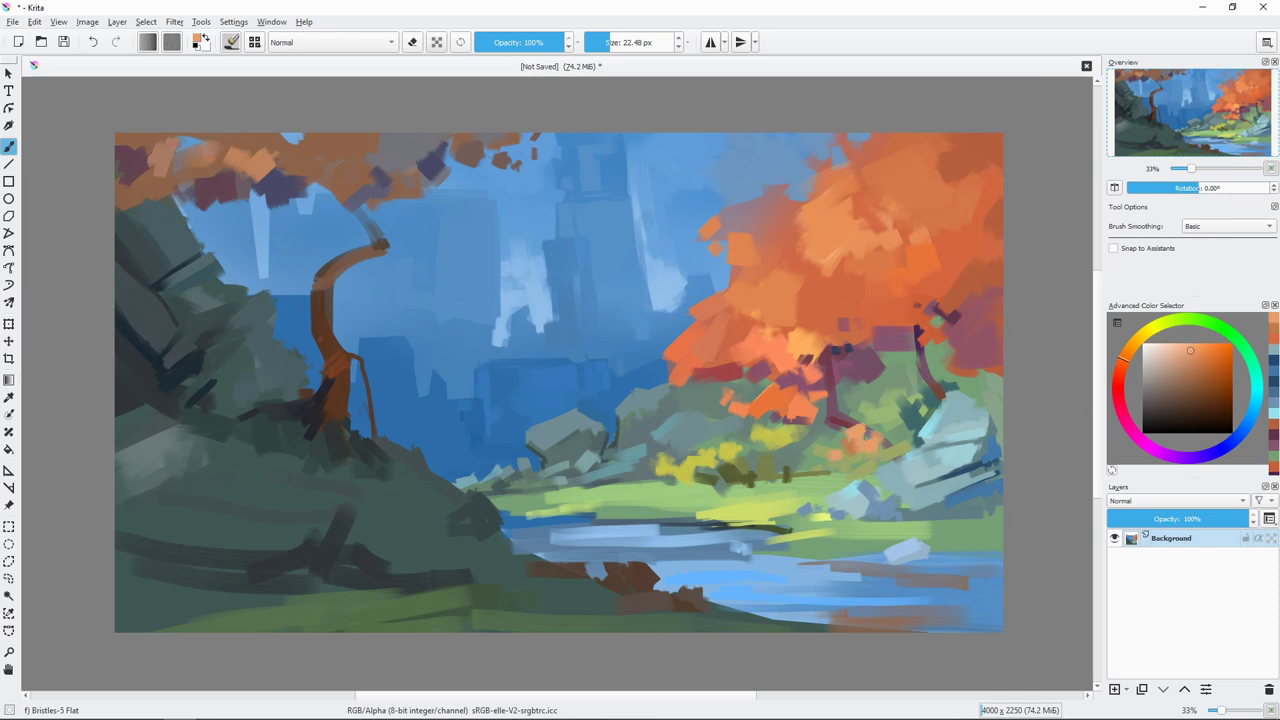
{"action": "left_click", "coordinate": [866, 437], "text": "ctrl"}
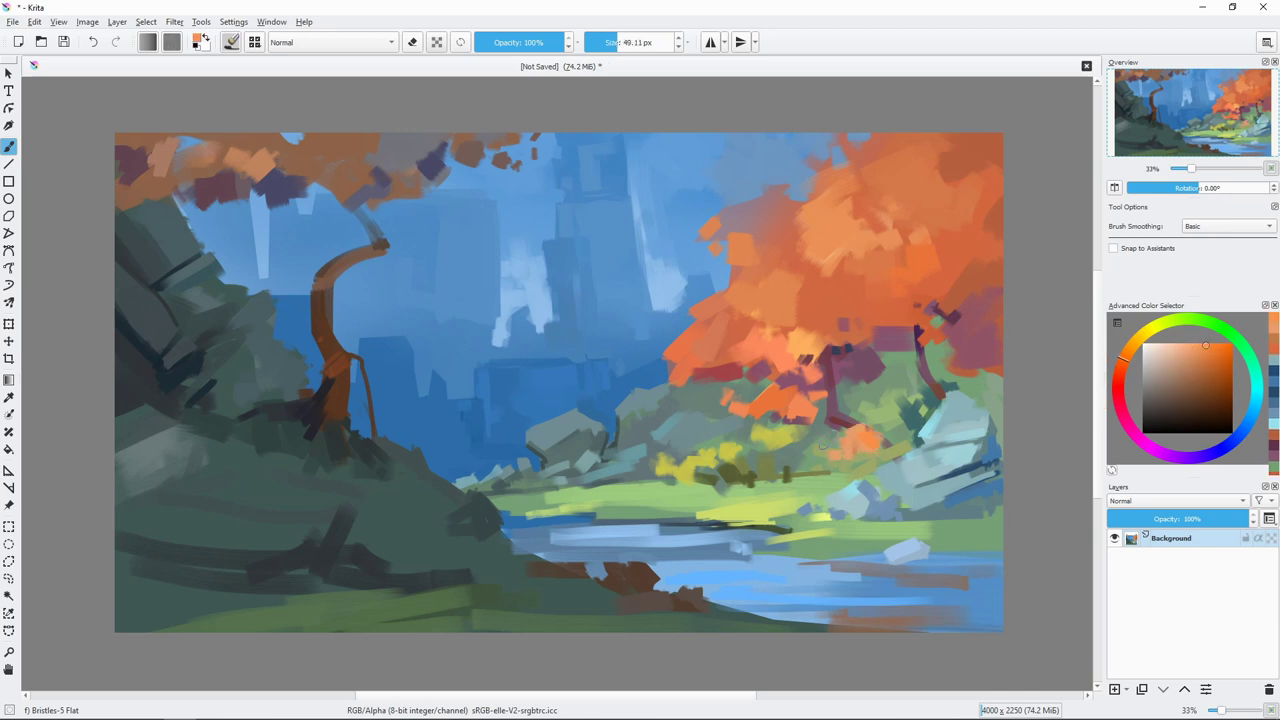
{"action": "key", "text": "bracketleft"}
{"action": "left_click", "coordinate": [862, 445], "text": "ctrl"}
{"action": "left_click", "coordinate": [928, 439], "text": "ctrl"}
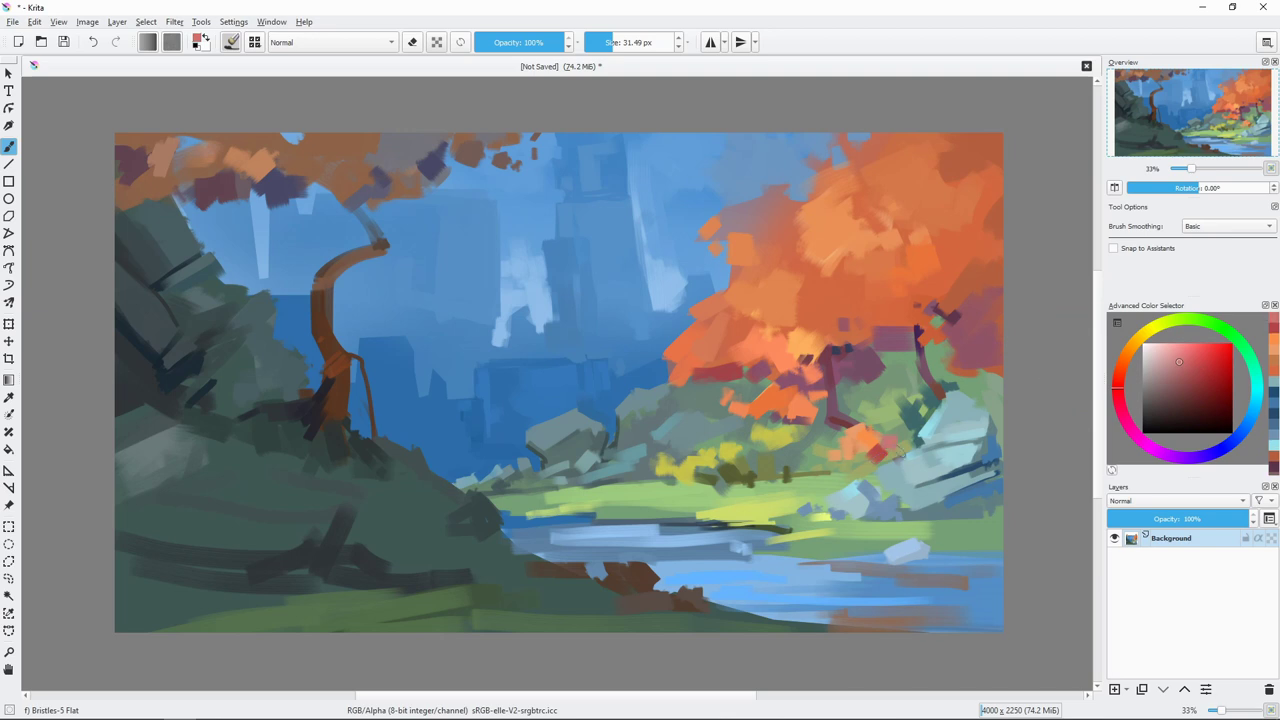
Step: Draw a thin dark blue line along the right river bank
{"action": "left_click", "coordinate": [1238, 431]}
{"action": "left_click", "coordinate": [1193, 400]}
{"action": "key", "text": "bracketleft"}
{"action": "key", "text": "bracketleft"}
{"action": "left_click_drag", "start_coordinate": [840, 517], "coordinate": [1004, 510]}
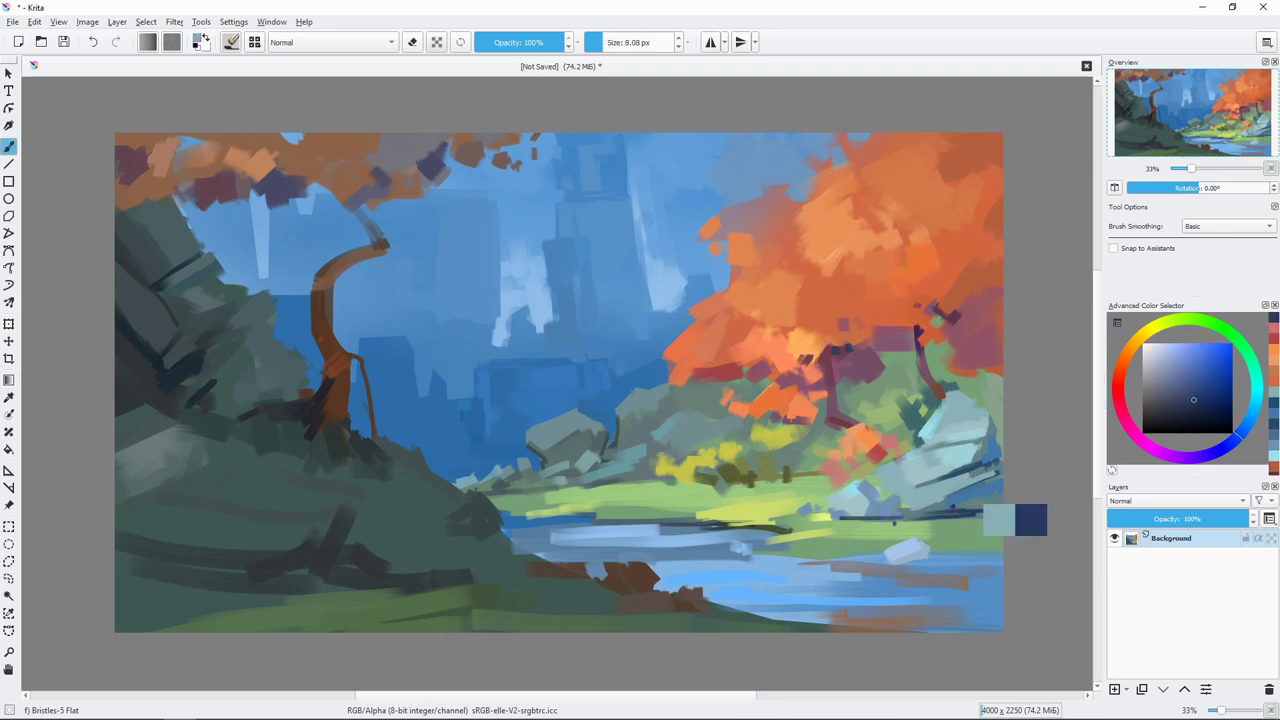
Step: Extend the dark bank line to the edge and paint purple strokes along the right bank
{"action": "left_click", "coordinate": [1255, 398]}
{"action": "left_click", "coordinate": [1188, 378]}
{"action": "key", "text": "bracketright"}
{"action": "key", "text": "bracketright"}
{"action": "left_click", "coordinate": [1181, 366]}
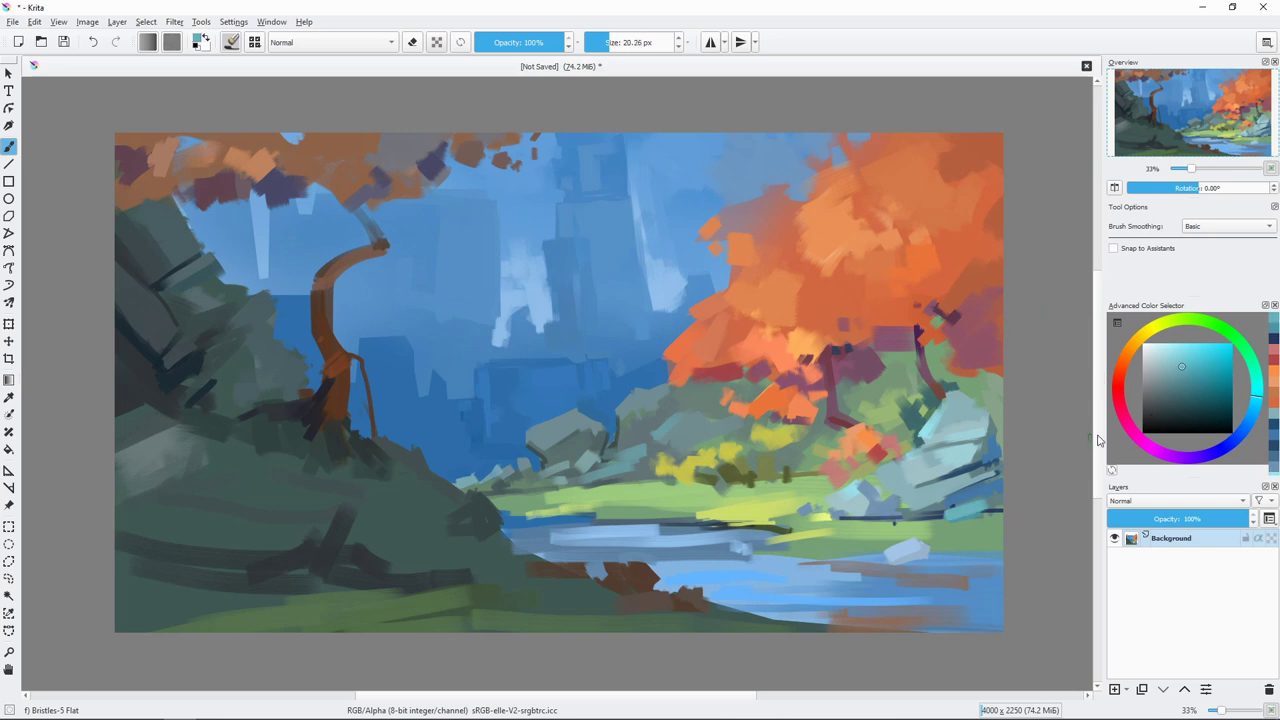
{"action": "left_click_drag", "start_coordinate": [1199, 460], "coordinate": [1169, 456]}
{"action": "left_click", "coordinate": [1173, 380]}
{"action": "left_click_drag", "start_coordinate": [944, 516], "coordinate": [1004, 512]}
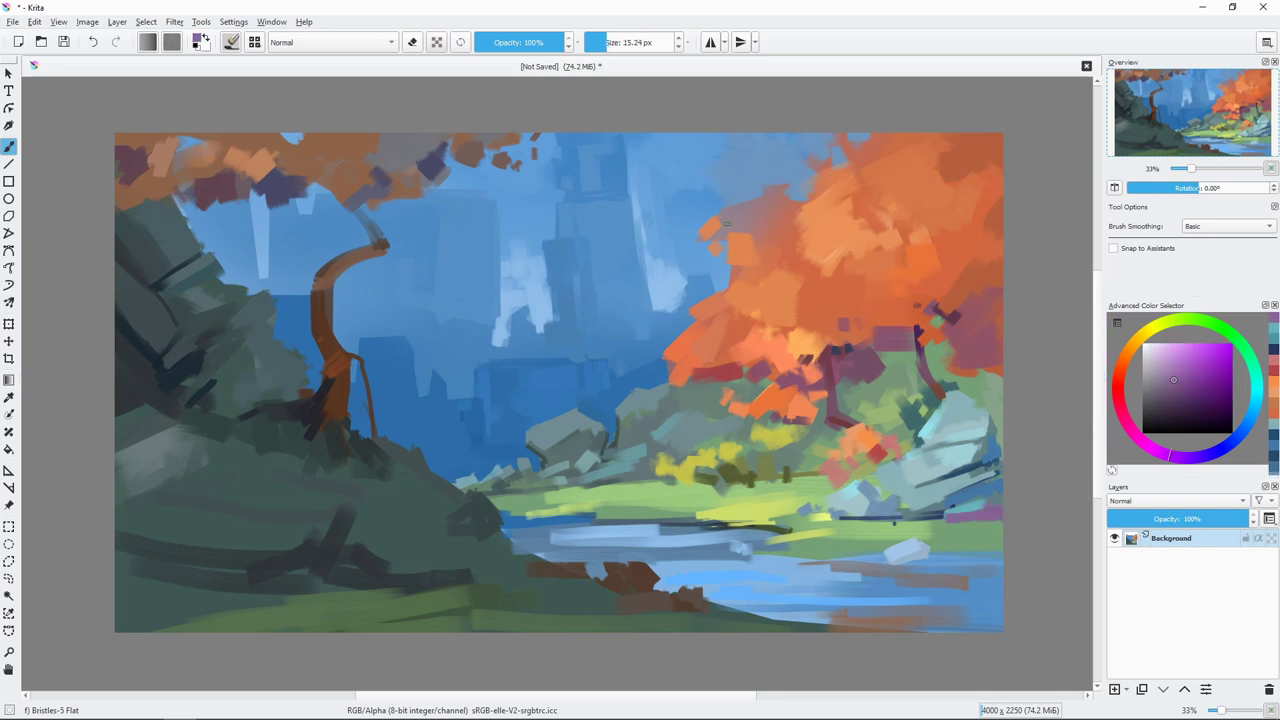
Step: Enlarge the brush and sample orange from the tree foliage for broad strokes
{"action": "key", "text": "bracketright"}
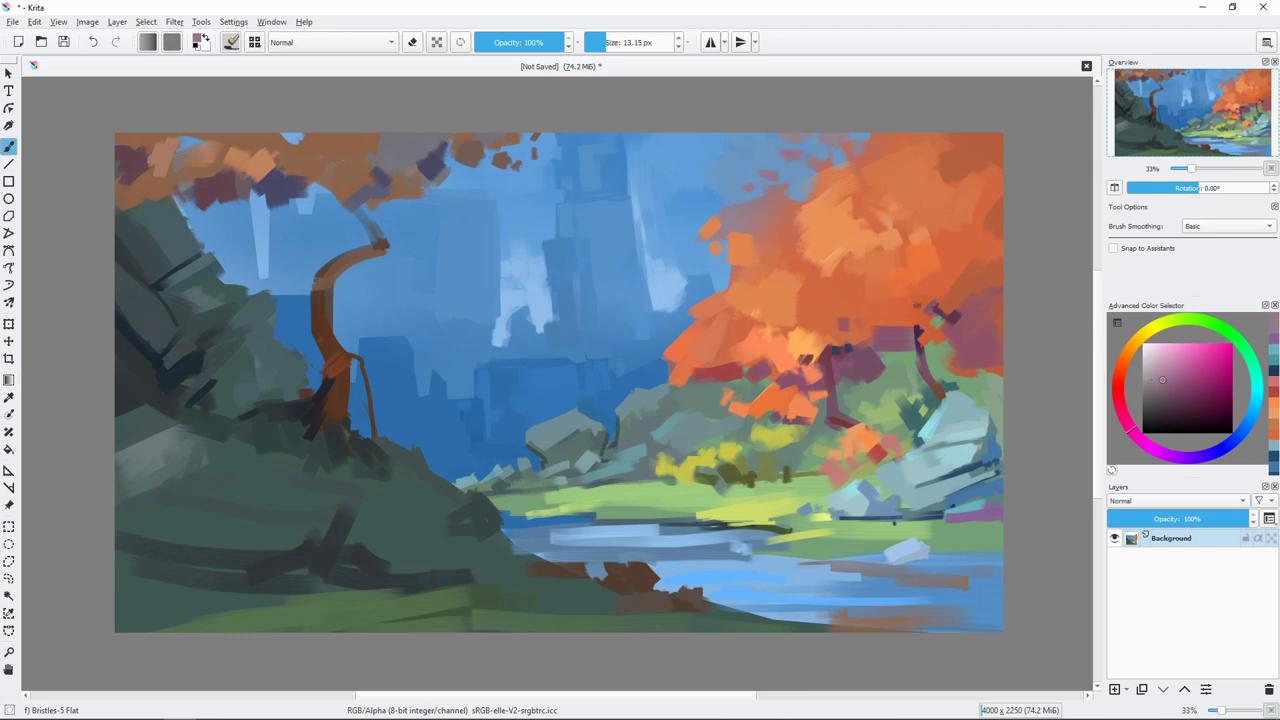
{"action": "key", "text": "bracketright"}
{"action": "key", "text": "bracketright"}
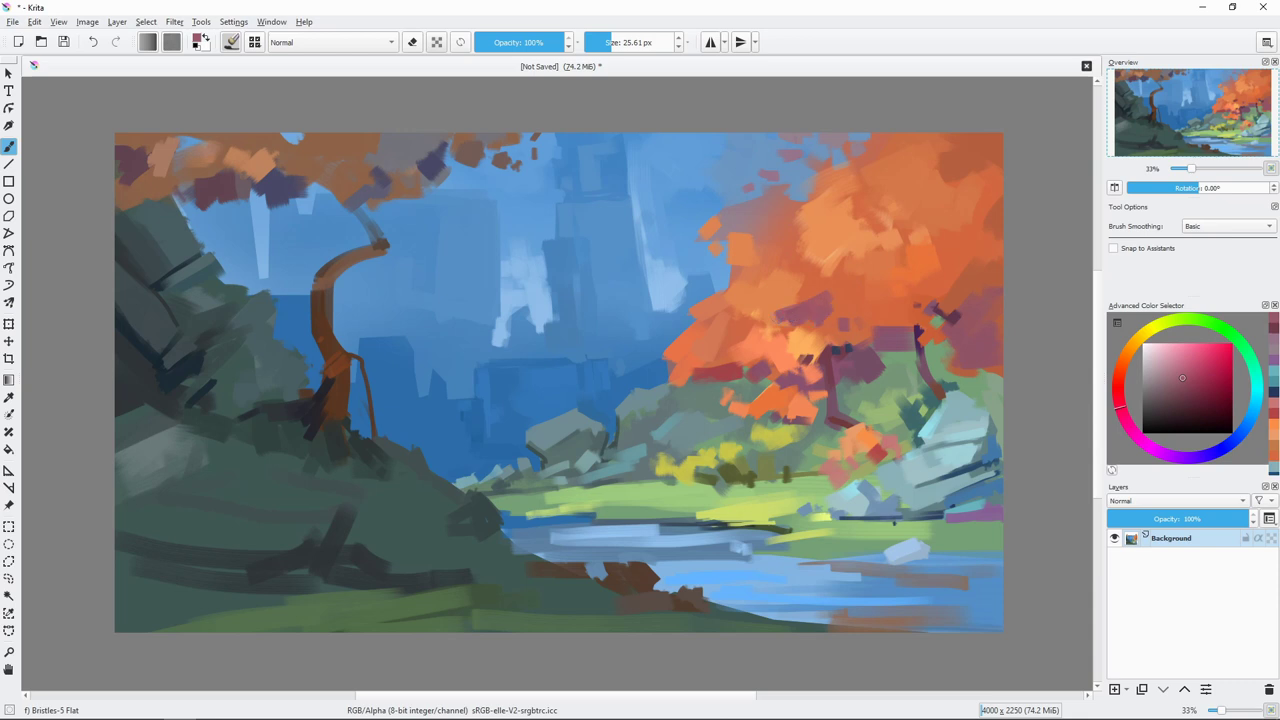
{"action": "left_click", "coordinate": [811, 297], "text": "ctrl"}
{"action": "key", "text": "bracketright"}
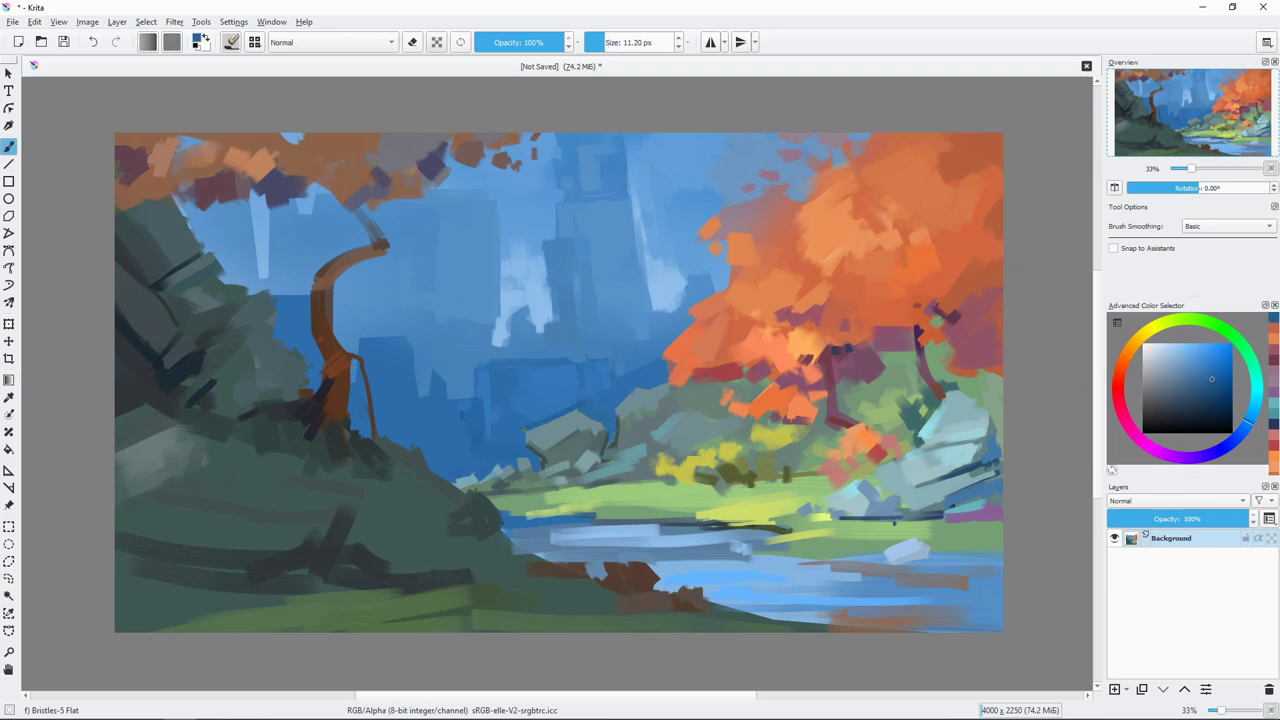
{"action": "key", "text": "bracketright"}
{"action": "key", "text": "bracketright"}
{"action": "left_click", "coordinate": [560, 396], "text": "ctrl"}
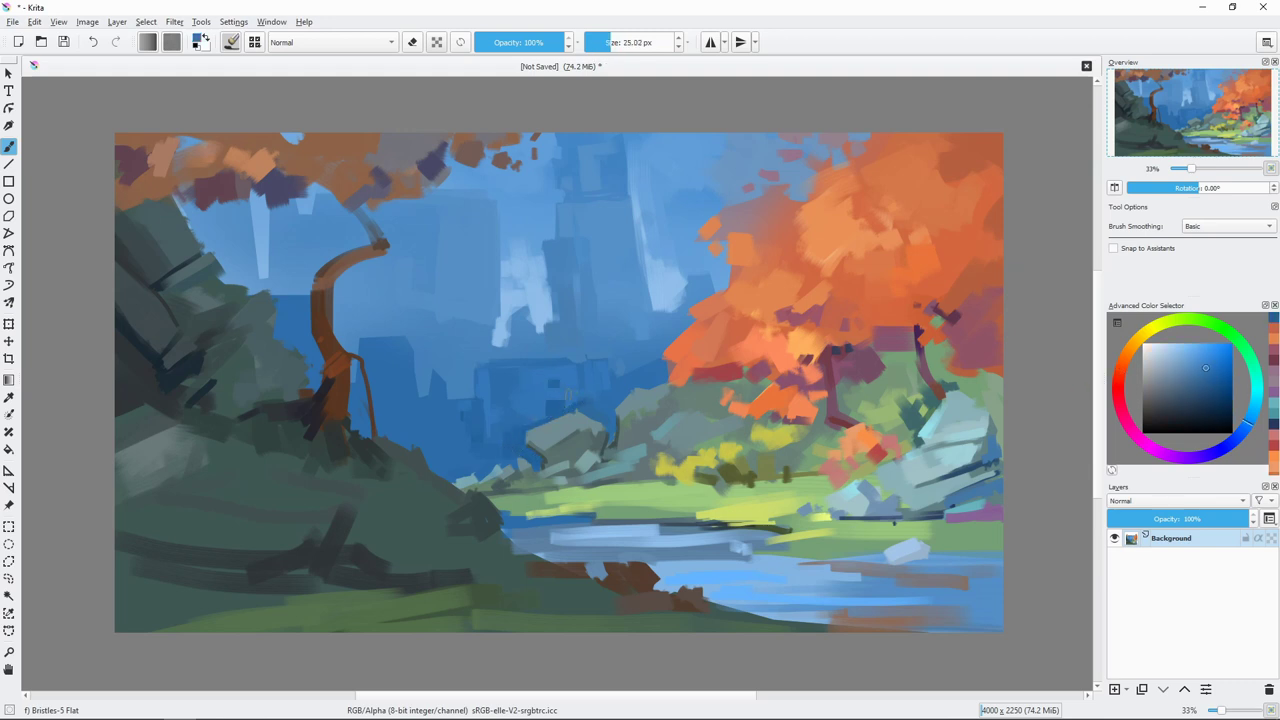
{"action": "key", "text": "bracketleft"}
{"action": "key", "text": "bracketleft"}
{"action": "key", "text": "bracketleft"}
Step: Paint dark blue-grey and lighter grey-teal strokes on the central grey rock
{"action": "left_click", "coordinate": [591, 472], "text": "ctrl"}
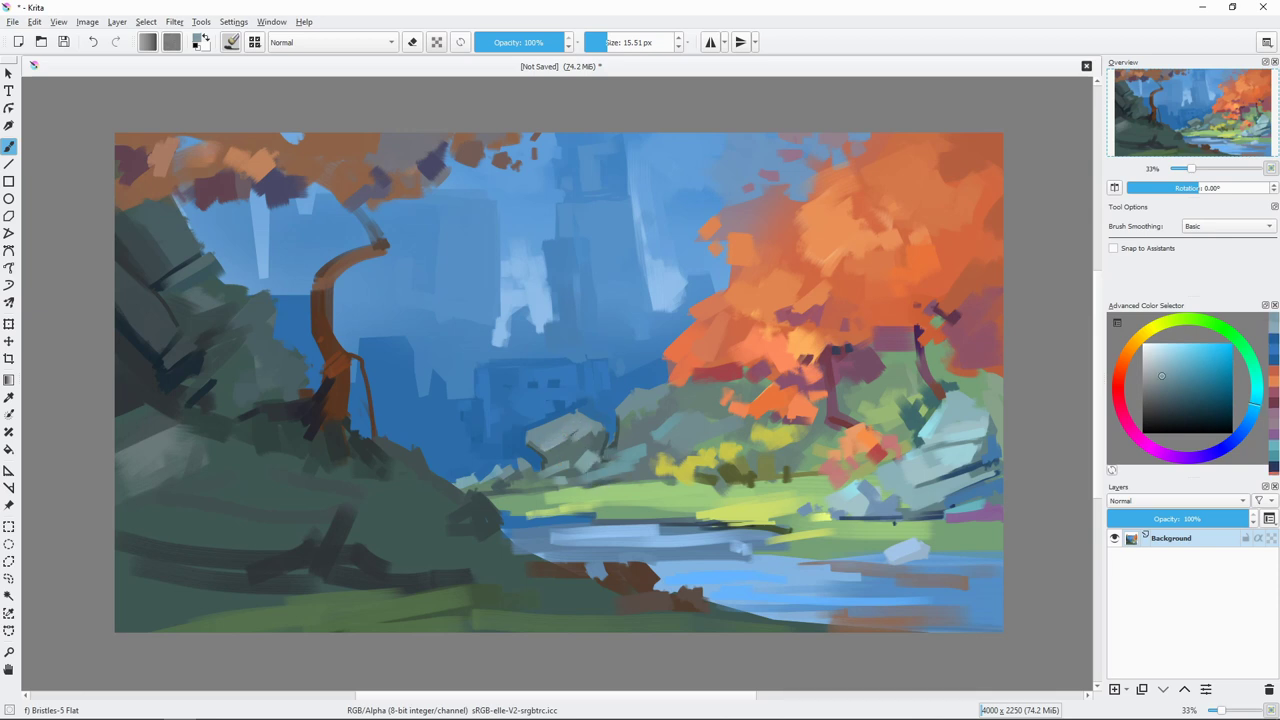
{"action": "left_click", "coordinate": [578, 436], "text": "ctrl"}
{"action": "left_click", "coordinate": [541, 463], "text": "ctrl"}
{"action": "left_click", "coordinate": [740, 465], "text": "ctrl"}
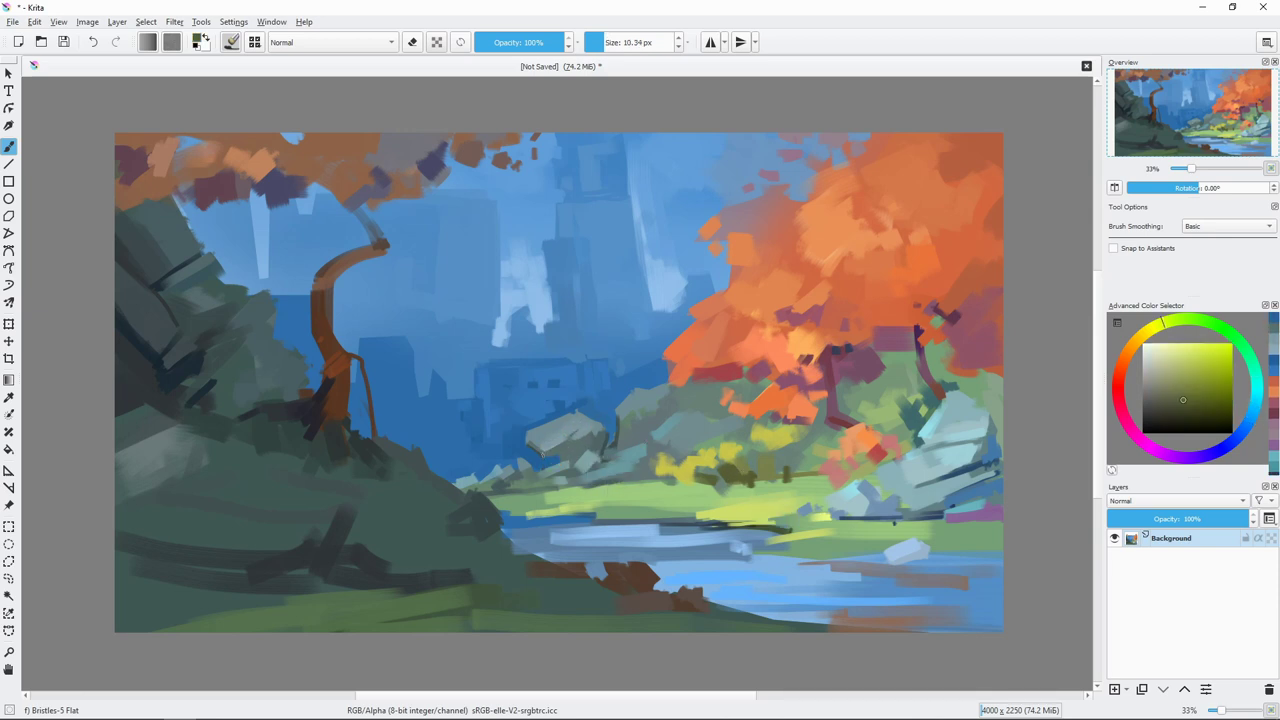
{"action": "left_click", "coordinate": [555, 455], "text": "ctrl"}
{"action": "key", "text": "bracketleft"}
{"action": "key", "text": "bracketleft"}
{"action": "left_click_drag", "start_coordinate": [540, 452], "coordinate": [567, 463]}
{"action": "left_click", "coordinate": [565, 455], "text": "ctrl"}
{"action": "left_click", "coordinate": [560, 462], "text": "ctrl"}
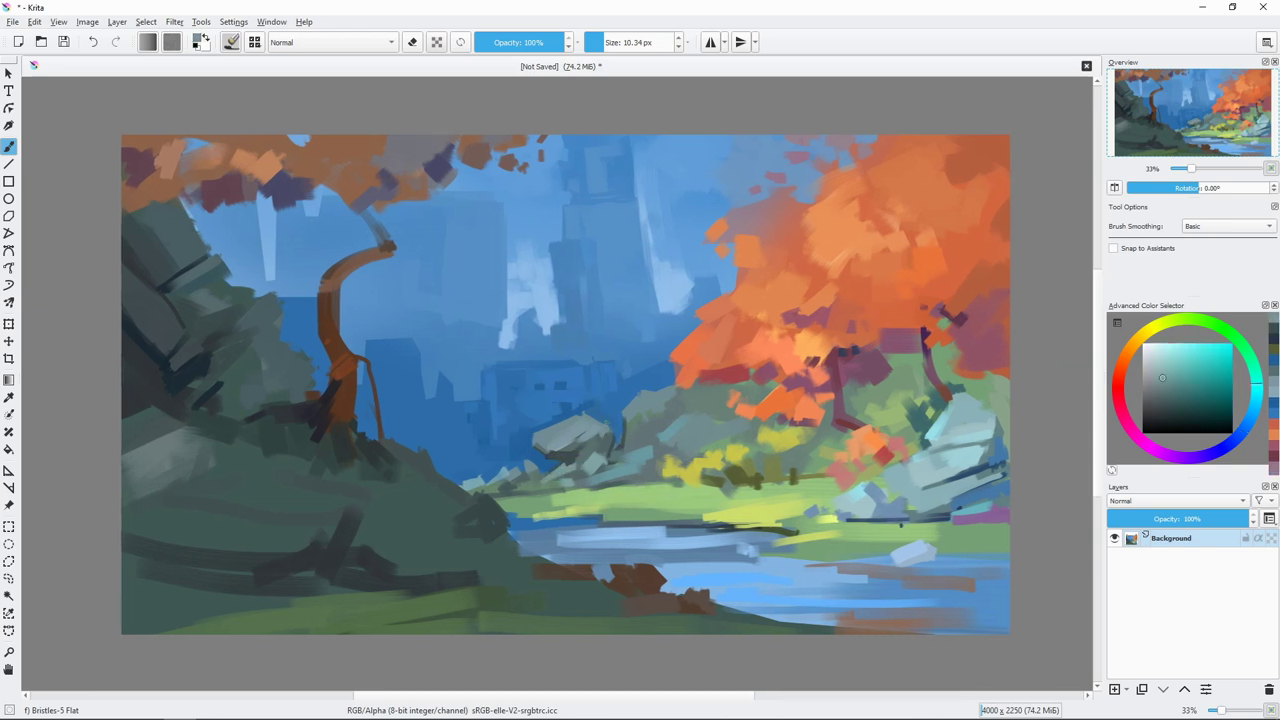
Step: Sample a dark blue-purple and paint dark strokes on the blue city blocks
{"action": "left_click_drag", "start_coordinate": [443, 428], "coordinate": [434, 436]}
{"action": "left_click", "coordinate": [434, 436], "text": "ctrl"}
{"action": "left_click", "coordinate": [435, 446], "text": "ctrl"}
{"action": "left_click", "coordinate": [440, 178], "text": "ctrl"}
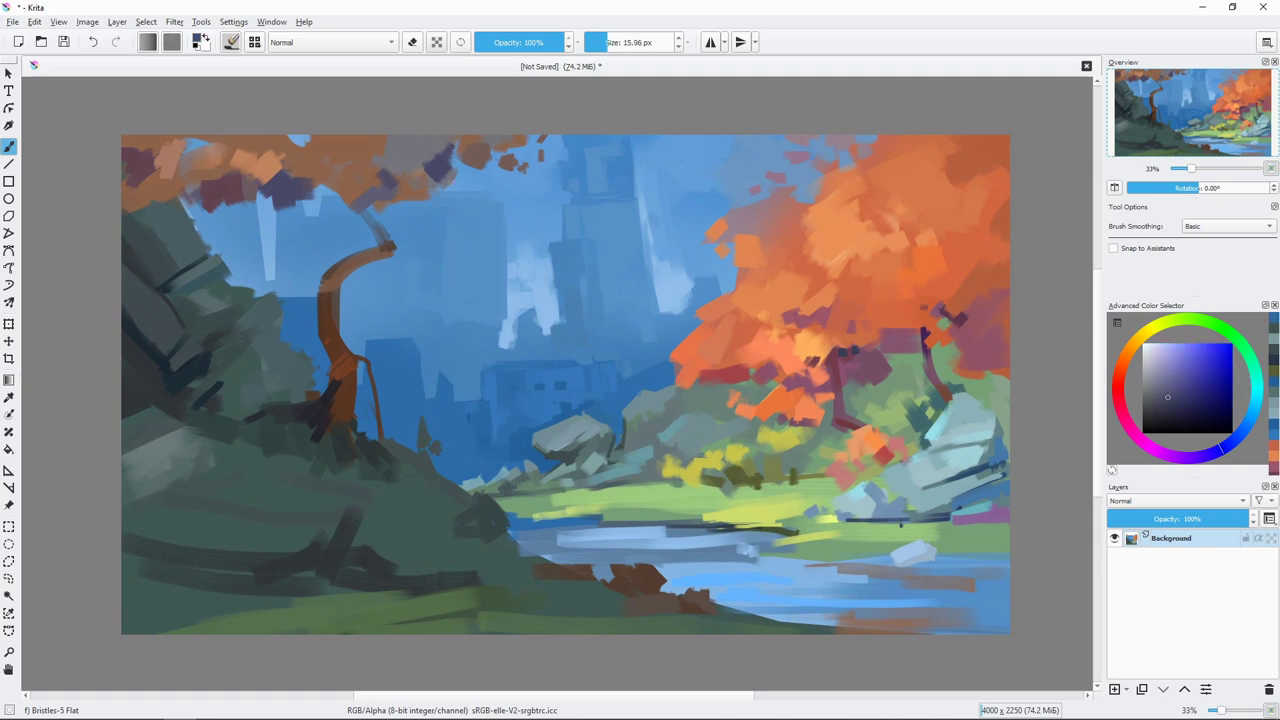
{"action": "left_click_drag", "start_coordinate": [440, 178], "coordinate": [465, 167]}
Step: Paint dark brown and dark purple strokes along the tree branch and trunk
{"action": "key", "text": "x"}
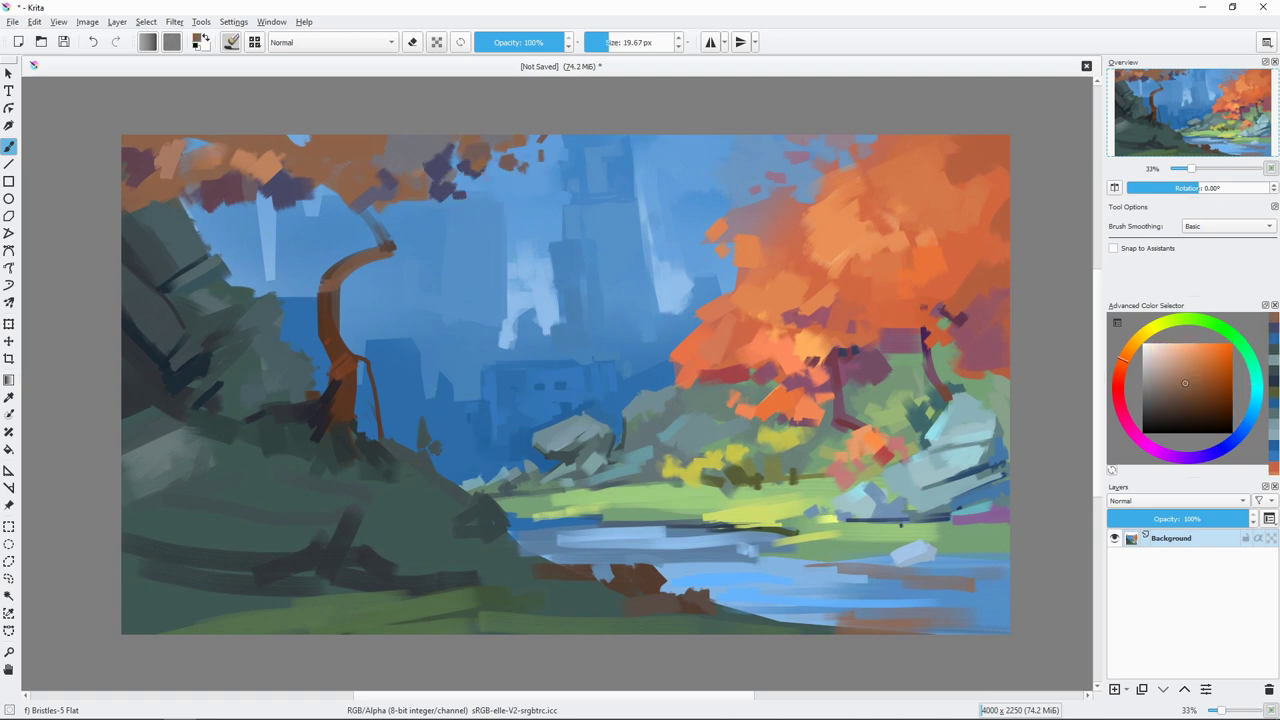
{"action": "left_click_drag", "start_coordinate": [1184, 406], "coordinate": [1210, 409]}
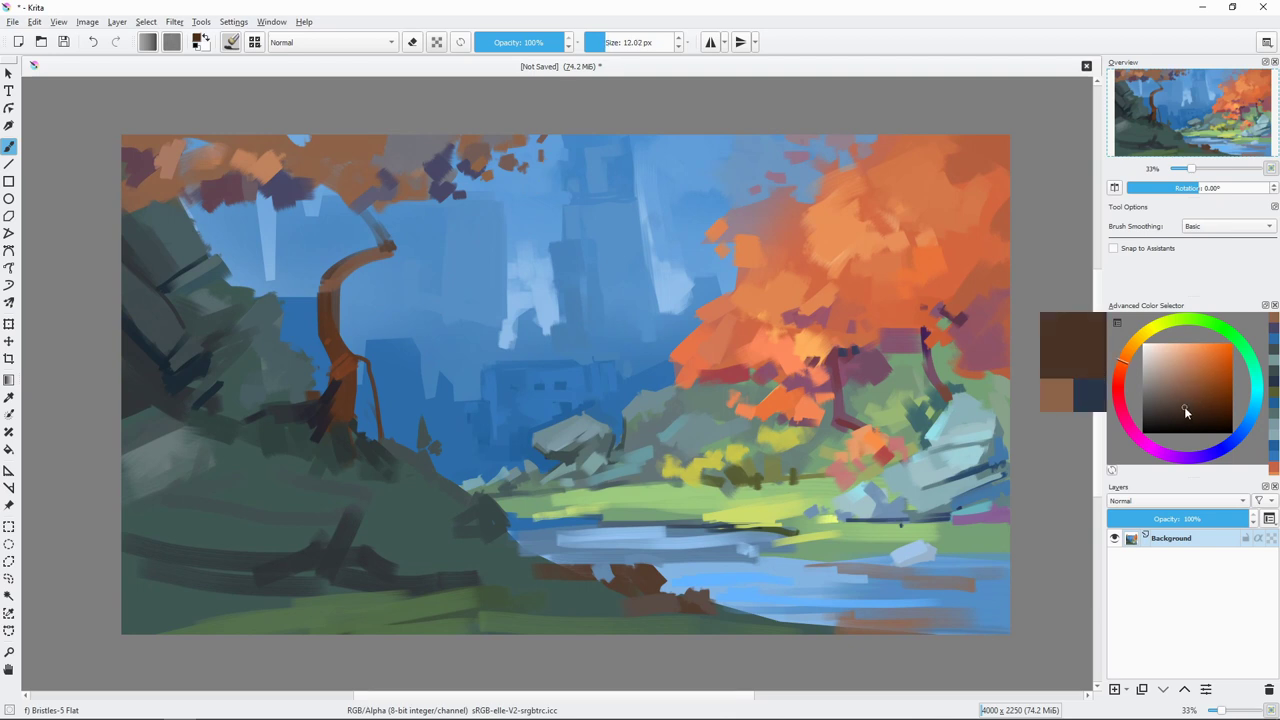
{"action": "left_click", "coordinate": [1177, 396]}
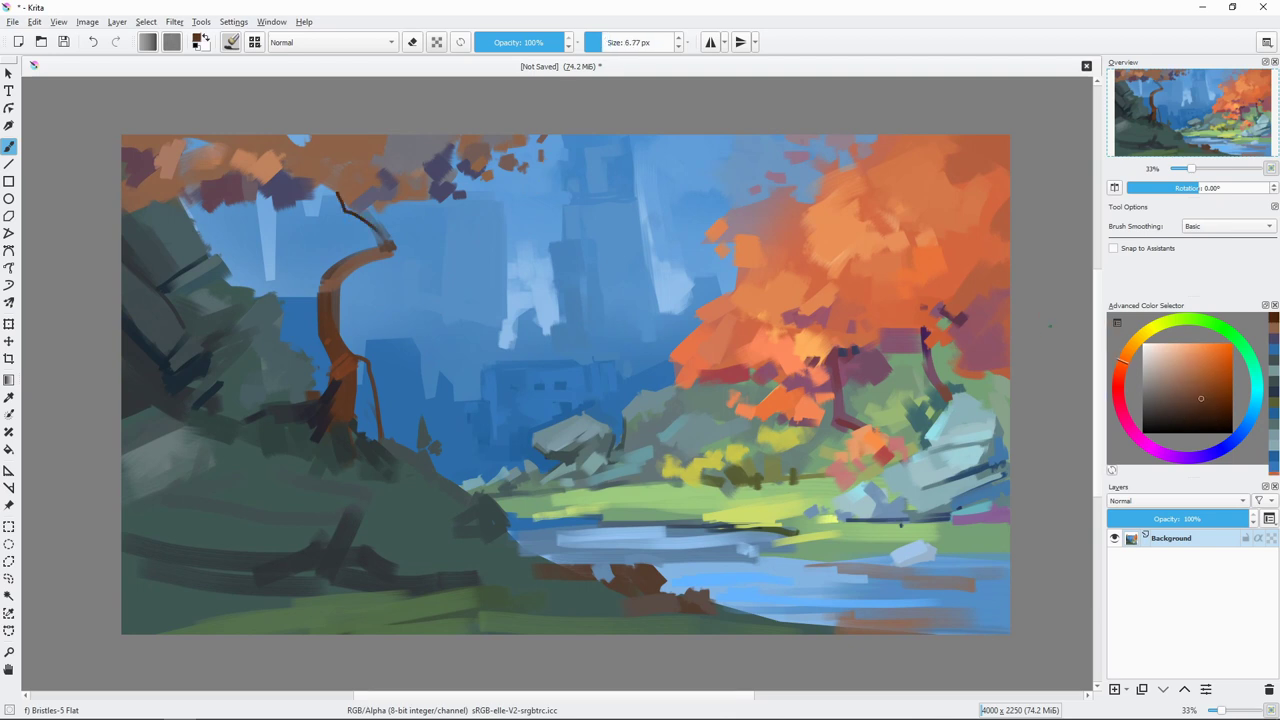
{"action": "left_click_drag", "start_coordinate": [336, 190], "coordinate": [350, 215]}
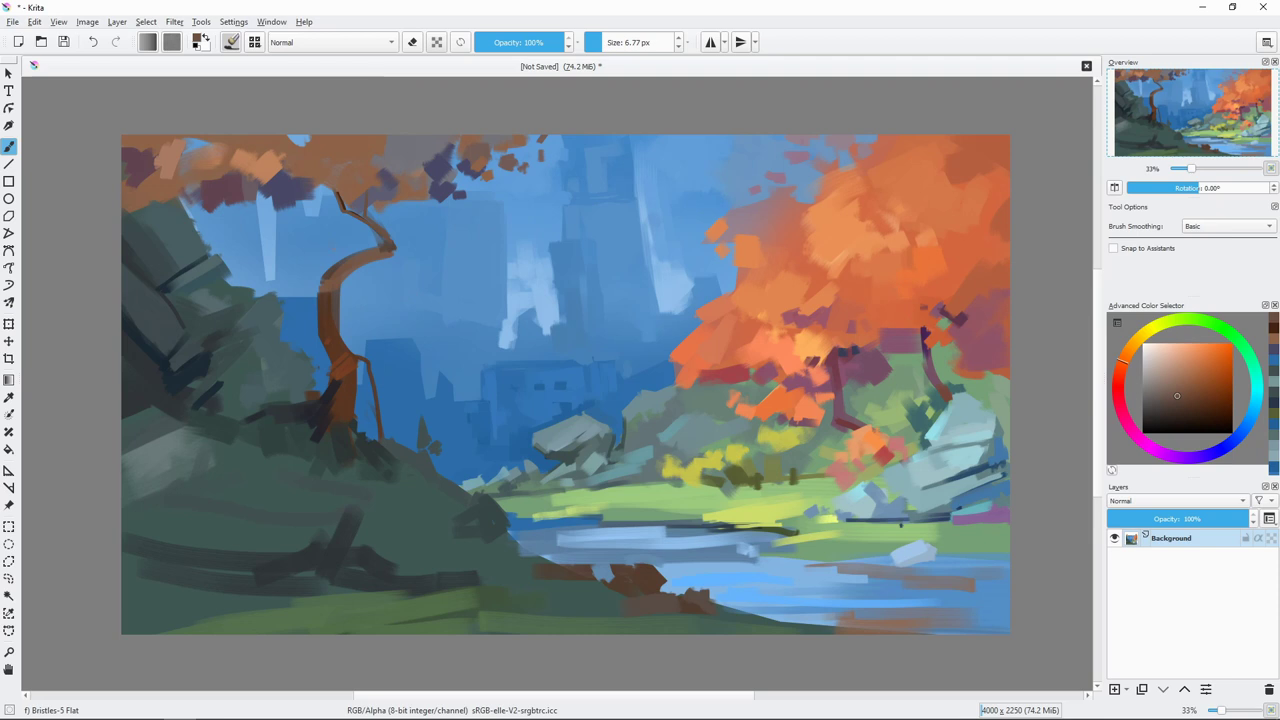
{"action": "left_click", "coordinate": [402, 234], "text": "ctrl"}
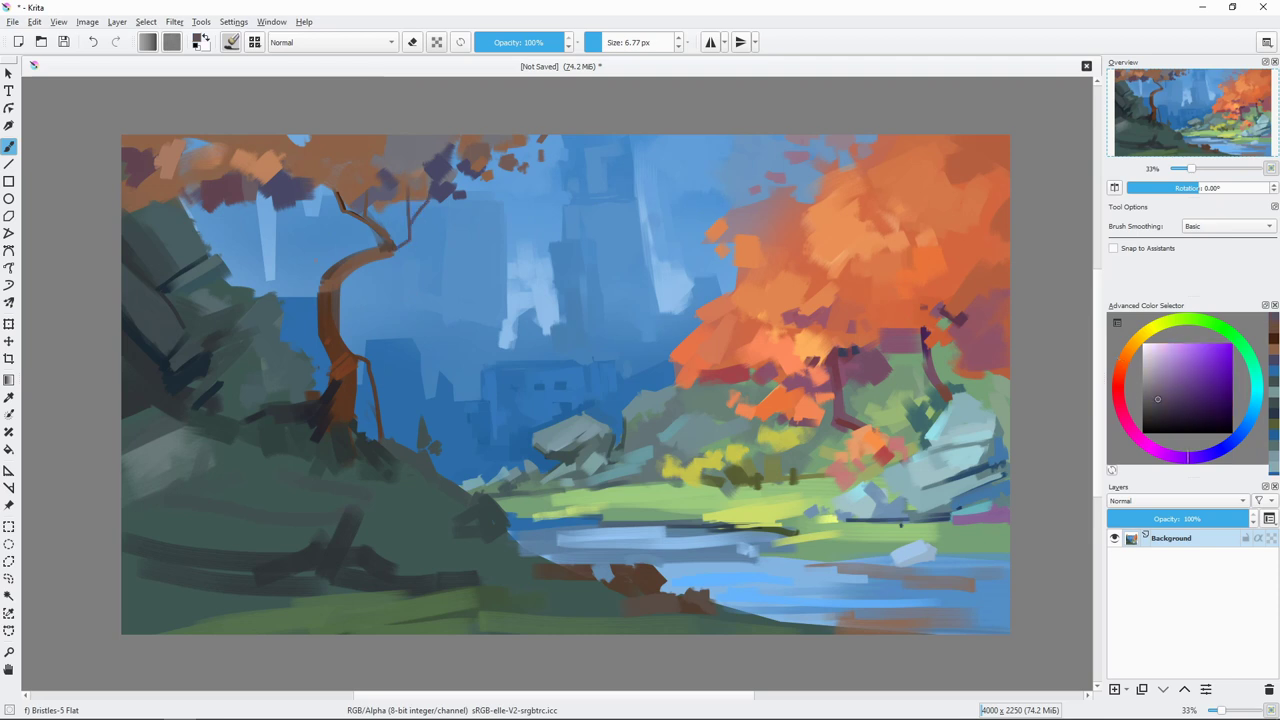
{"action": "left_click", "coordinate": [360, 400], "text": "ctrl"}
{"action": "left_click_drag", "start_coordinate": [335, 385], "coordinate": [395, 442]}
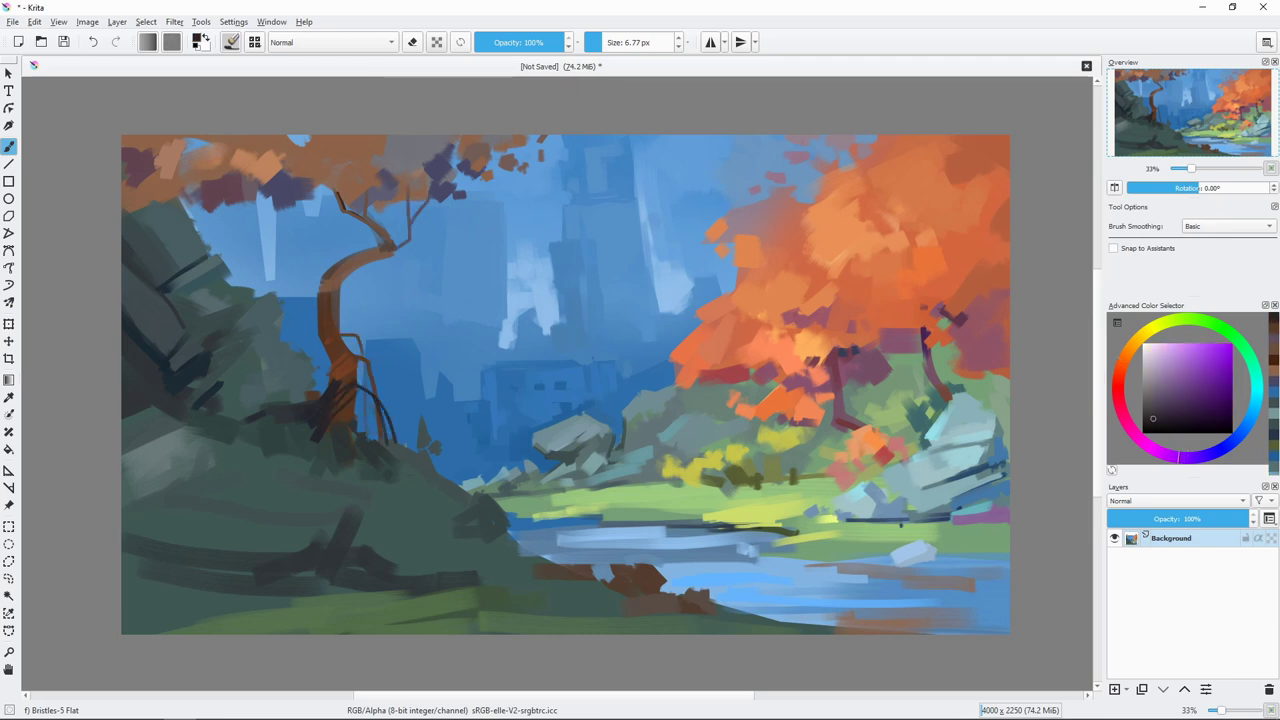
Step: Undo the last trunk stroke and pick up the canopy's light orange
{"action": "key", "text": "ctrl+z"}
{"action": "key", "text": "bracketright"}
{"action": "key", "text": "bracketright"}
{"action": "key", "text": "bracketright"}
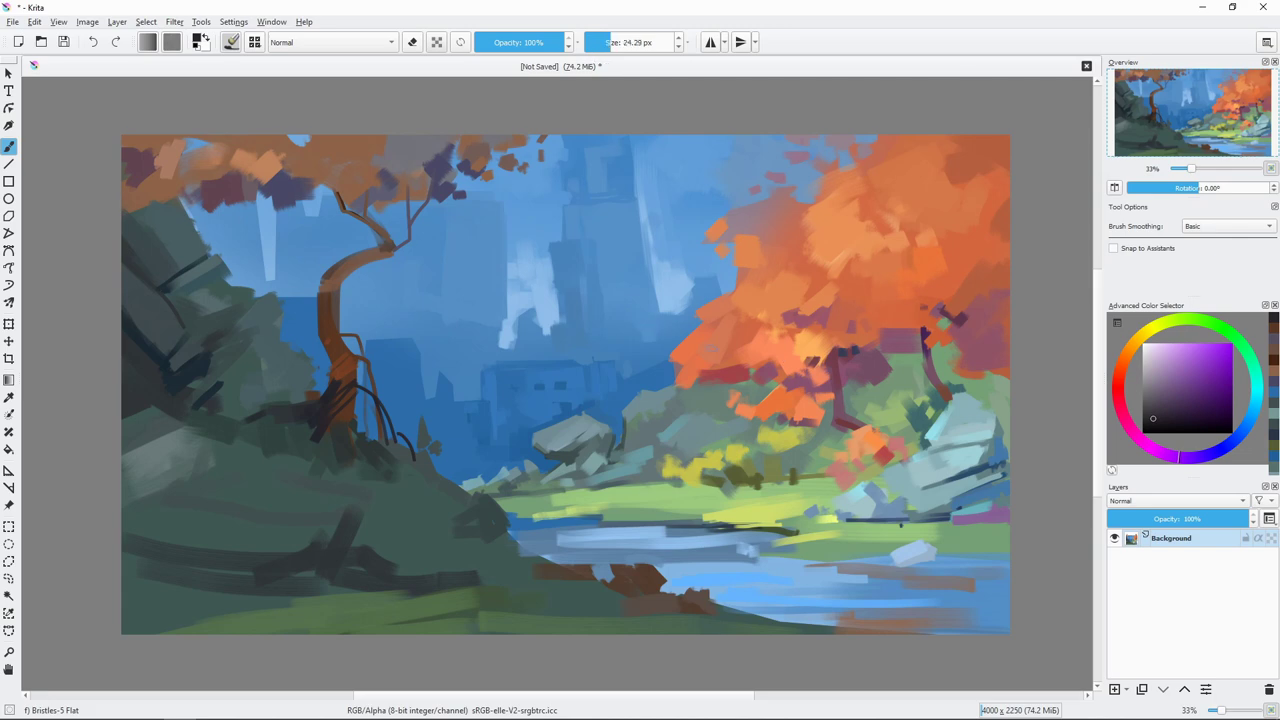
{"action": "key", "text": "x"}
{"action": "key", "text": "bracketleft"}
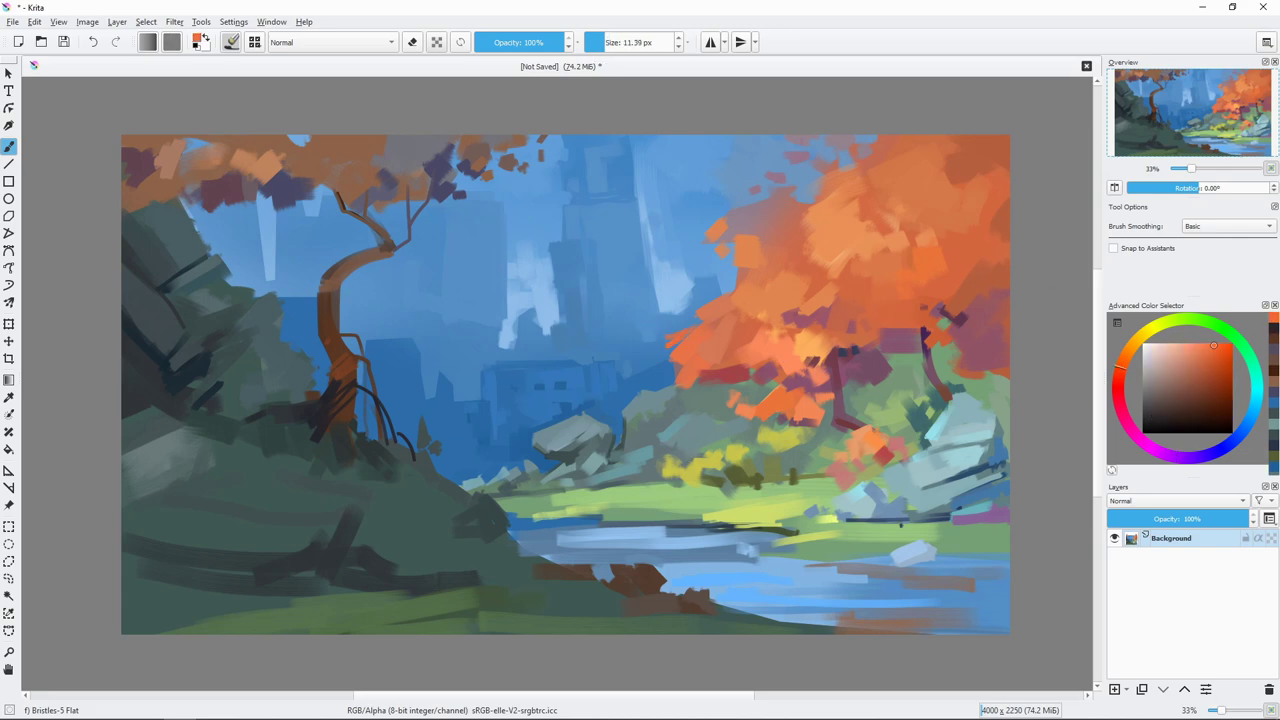
{"action": "scroll", "coordinate": [776, 295], "scroll_direction": "up", "scroll_amount": 1, "text": "ctrl"}
{"action": "left_click", "coordinate": [737, 423], "text": "ctrl"}
Step: Sample the hillside grey-teal and paint light grey strokes across the left hillside
{"action": "key", "text": "bracketright"}
{"action": "key", "text": "bracketright"}
{"action": "key", "text": "bracketright"}
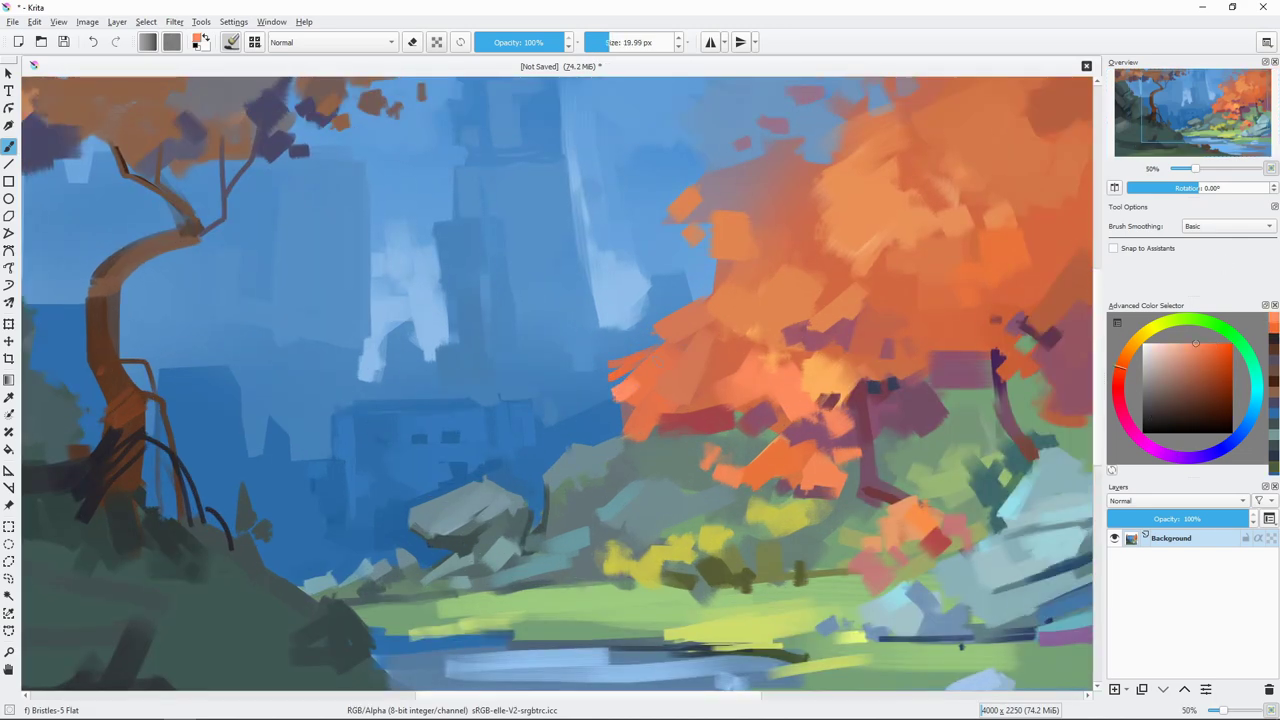
{"action": "scroll", "coordinate": [731, 399], "scroll_direction": "down", "scroll_amount": 1, "text": "ctrl"}
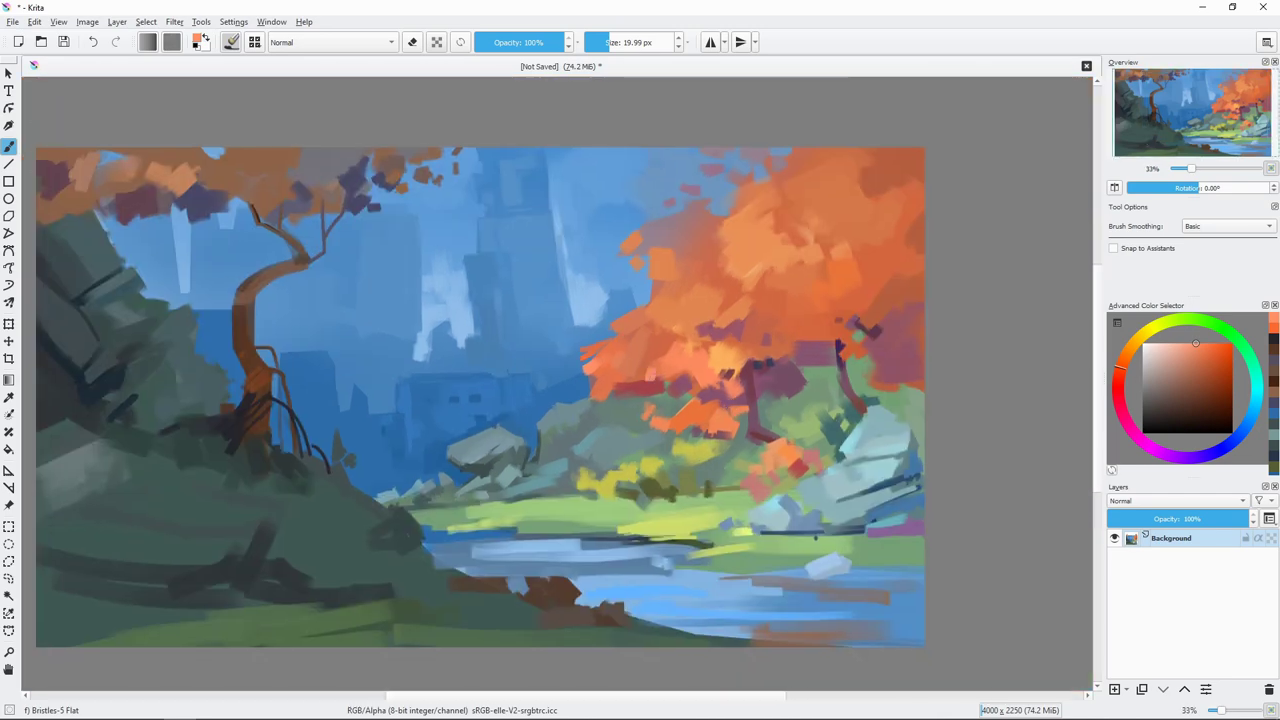
{"action": "key", "text": "bracketleft"}
{"action": "key", "text": "bracketleft"}
{"action": "left_click_drag", "start_coordinate": [666, 424], "coordinate": [764, 387]}
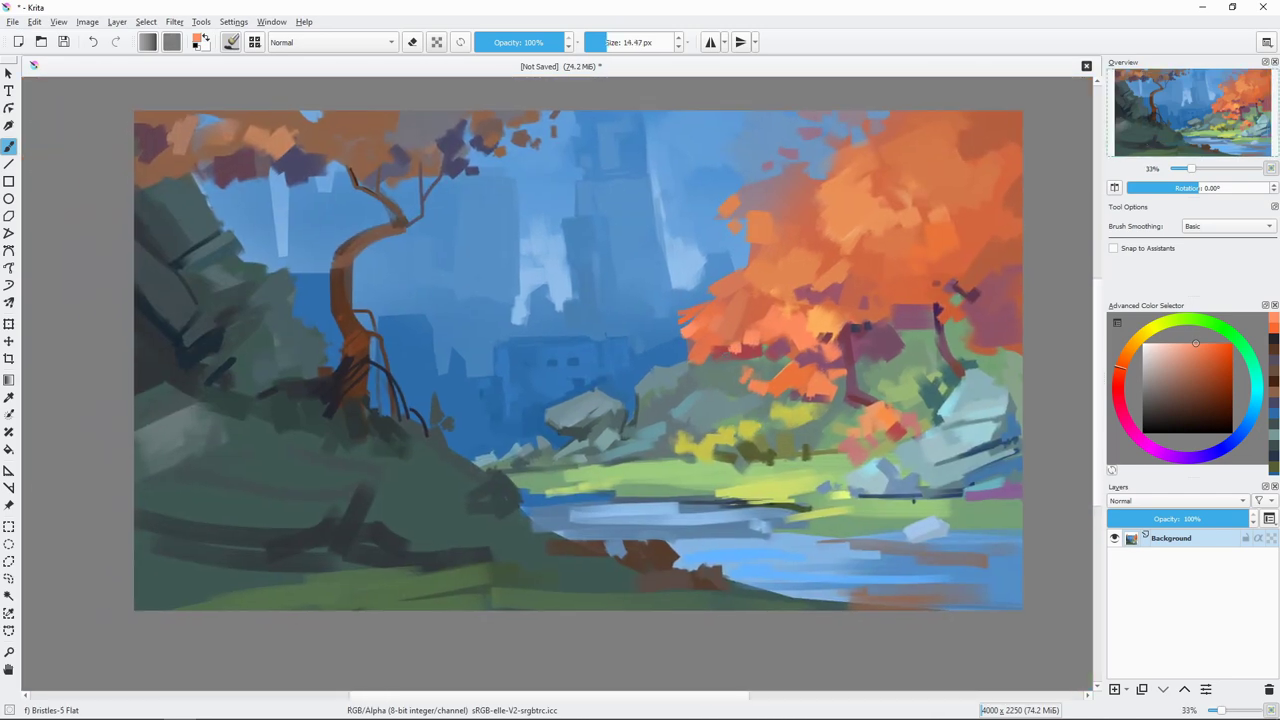
{"action": "left_click", "coordinate": [211, 457], "text": "ctrl"}
{"action": "key", "text": "bracketright"}
{"action": "key", "text": "bracketright"}
{"action": "key", "text": "bracketright"}
{"action": "mouse_move", "coordinate": [230, 442]}
{"action": "left_mouse_down"}
{"action": "mouse_move", "coordinate": [258, 416]}
{"action": "mouse_move", "coordinate": [281, 430]}
{"action": "mouse_move", "coordinate": [230, 458]}
{"action": "left_mouse_up"}
{"action": "mouse_move", "coordinate": [272, 438]}
{"action": "left_mouse_down"}
{"action": "mouse_move", "coordinate": [198, 476]}
{"action": "mouse_move", "coordinate": [300, 488]}
{"action": "mouse_move", "coordinate": [220, 468]}
{"action": "mouse_move", "coordinate": [168, 496]}
{"action": "left_mouse_up"}
Step: Resample hillside colours with a larger brush and add muted grey-green strokes
{"action": "left_click", "coordinate": [281, 443], "text": "ctrl"}
{"action": "left_click", "coordinate": [262, 458], "text": "ctrl"}
{"action": "key", "text": "bracketleft"}
{"action": "key", "text": "bracketleft"}
{"action": "key", "text": "bracketleft"}
{"action": "key", "text": "bracketright"}
{"action": "key", "text": "bracketright"}
{"action": "key", "text": "bracketright"}
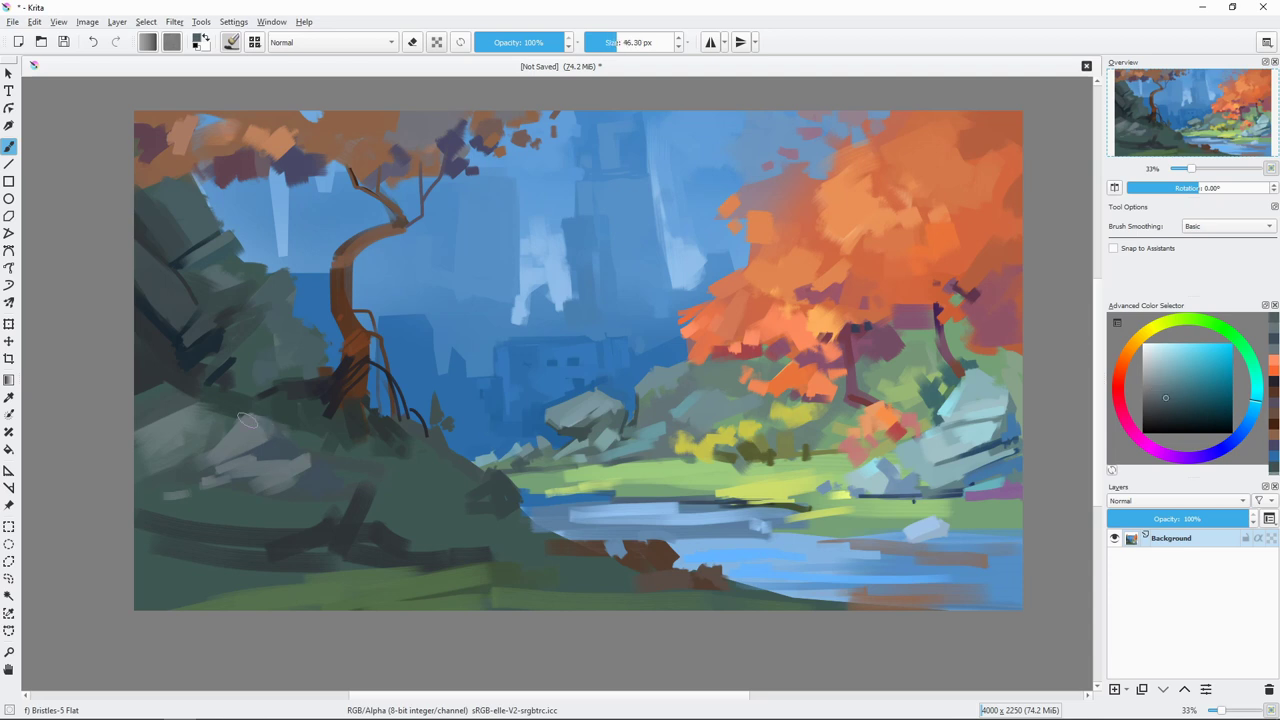
{"action": "left_click", "coordinate": [213, 455], "text": "ctrl"}
{"action": "left_click_drag", "start_coordinate": [250, 458], "coordinate": [212, 468]}
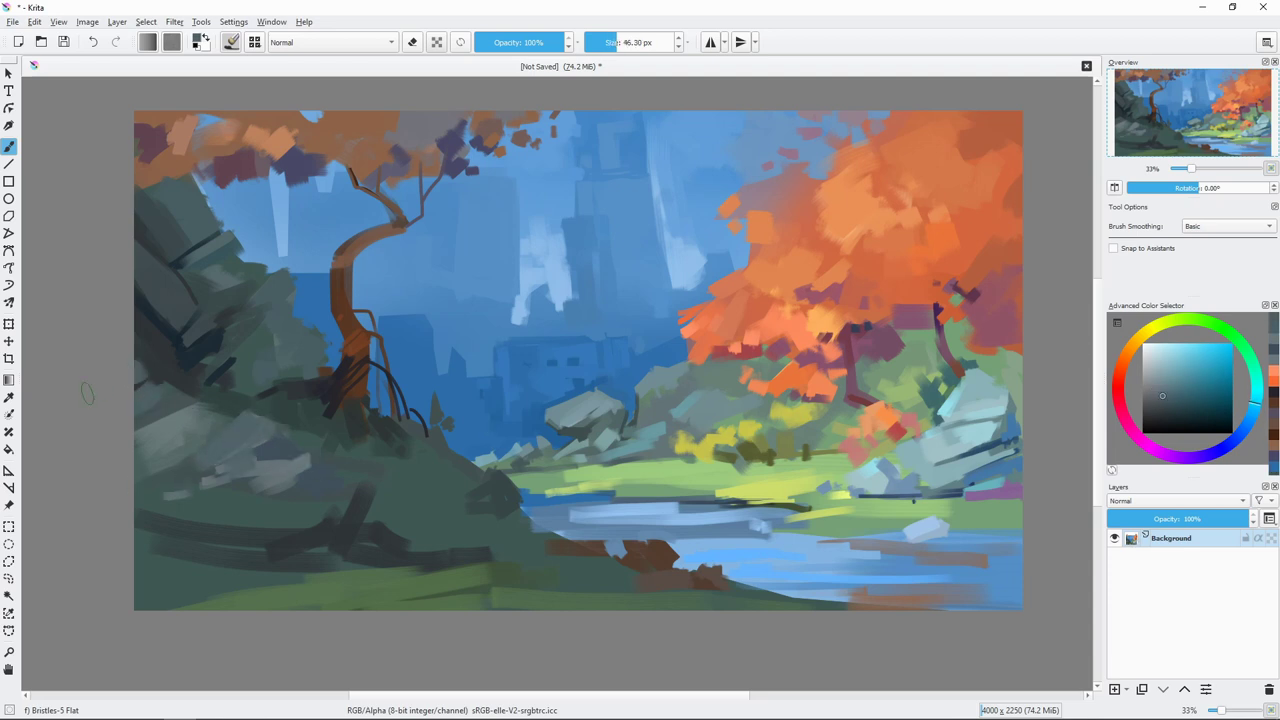
Step: Finish a grey-green hillside stroke, then add small dark red-brown marks at the trunk base
{"action": "key", "text": "bracketleft"}
{"action": "key", "text": "bracketleft"}
{"action": "key", "text": "bracketleft"}
{"action": "left_click_drag", "start_coordinate": [325, 494], "coordinate": [405, 490]}
{"action": "key", "text": "bracketleft"}
{"action": "key", "text": "bracketleft"}
{"action": "key", "text": "bracketleft"}
{"action": "left_click_drag", "start_coordinate": [577, 366], "coordinate": [567, 362]}
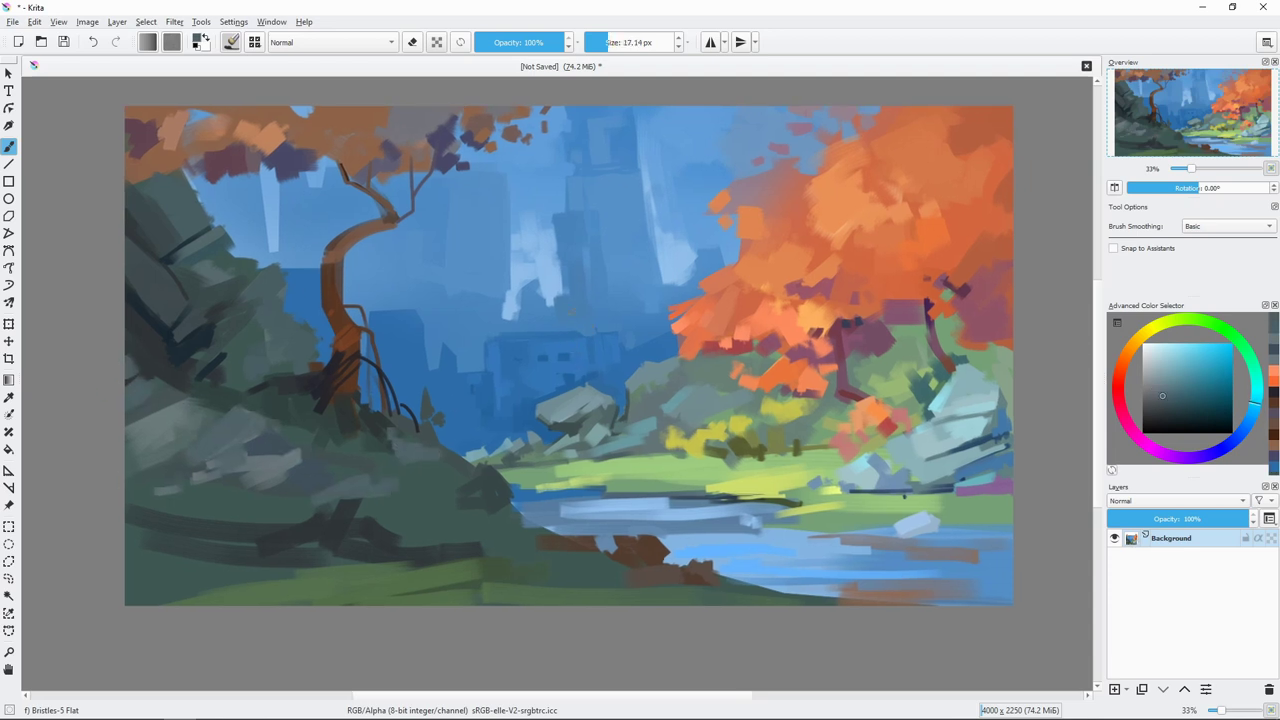
{"action": "left_click", "coordinate": [357, 398], "text": "ctrl"}
{"action": "key", "text": "bracketleft"}
{"action": "left_click_drag", "start_coordinate": [380, 400], "coordinate": [405, 425]}
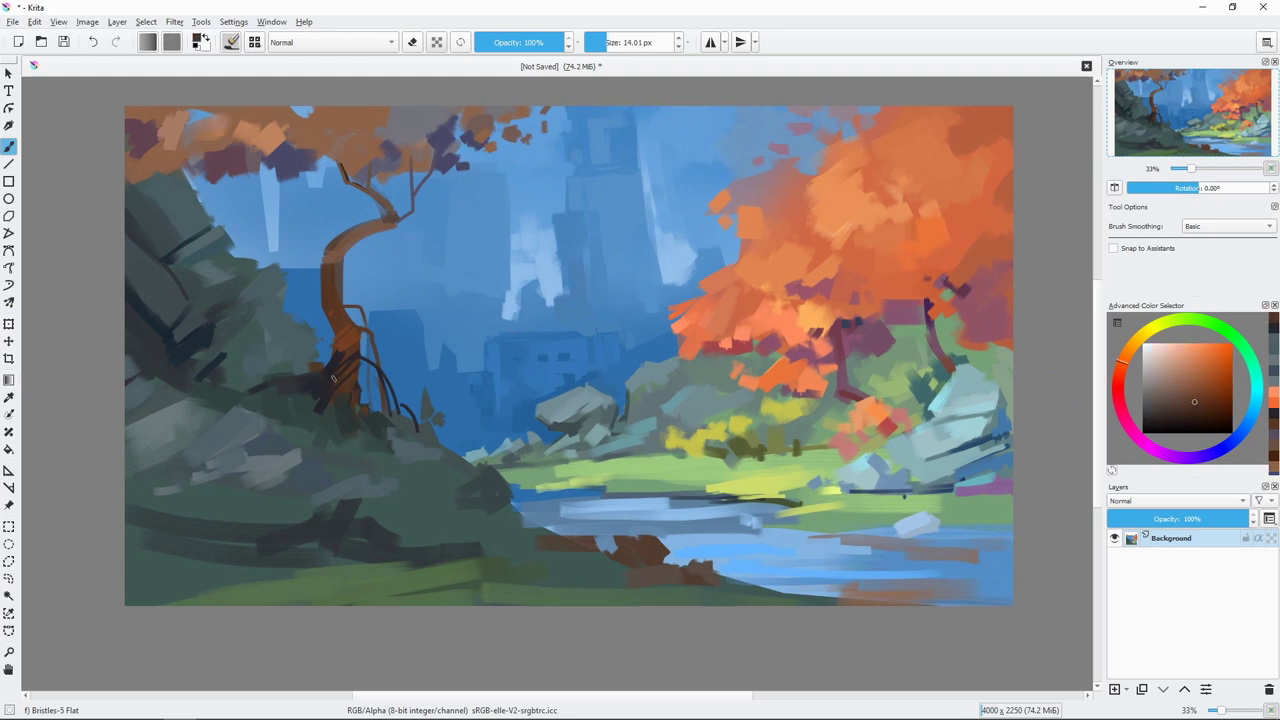
Step: Sample the trunk's dark magenta-red and paint a dark stroke down the trunk
{"action": "left_click", "coordinate": [357, 378], "text": "ctrl"}
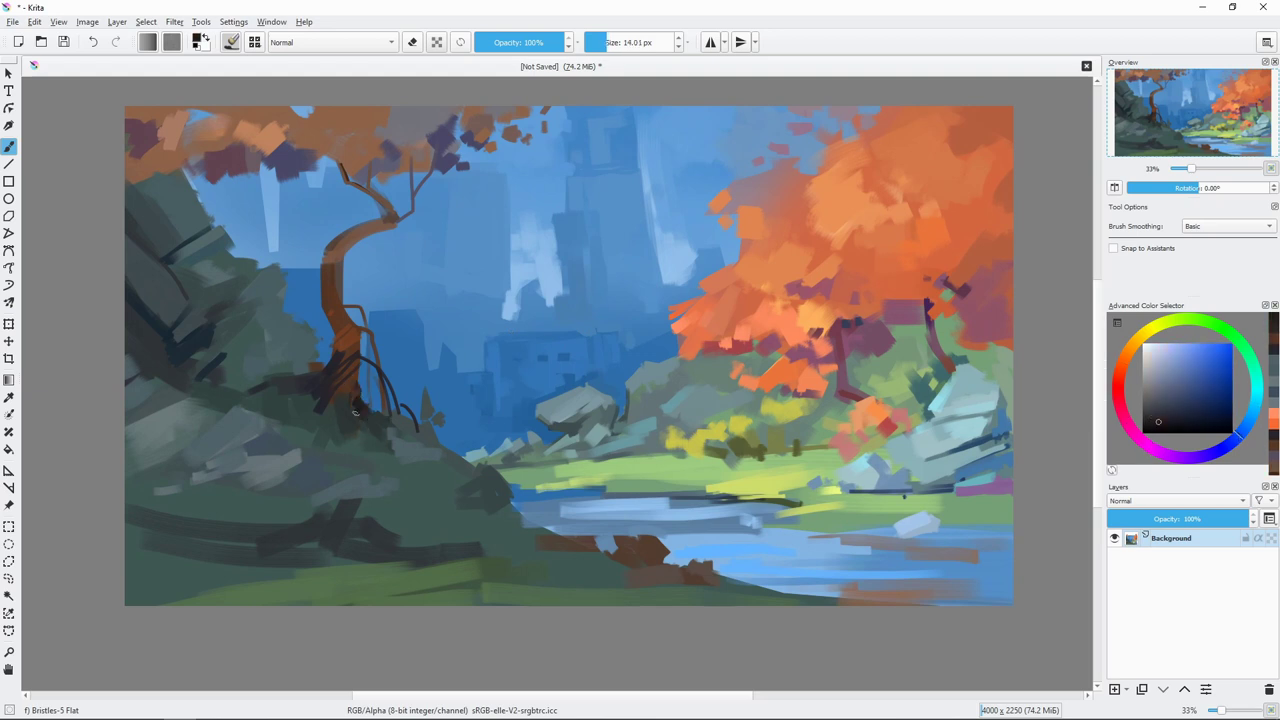
{"action": "key", "text": "bracketleft"}
{"action": "key", "text": "bracketleft"}
{"action": "left_click", "coordinate": [364, 391], "text": "ctrl"}
{"action": "key", "text": "bracketright"}
{"action": "key", "text": "bracketright"}
{"action": "key", "text": "bracketright"}
{"action": "left_click", "coordinate": [377, 404], "text": "ctrl"}
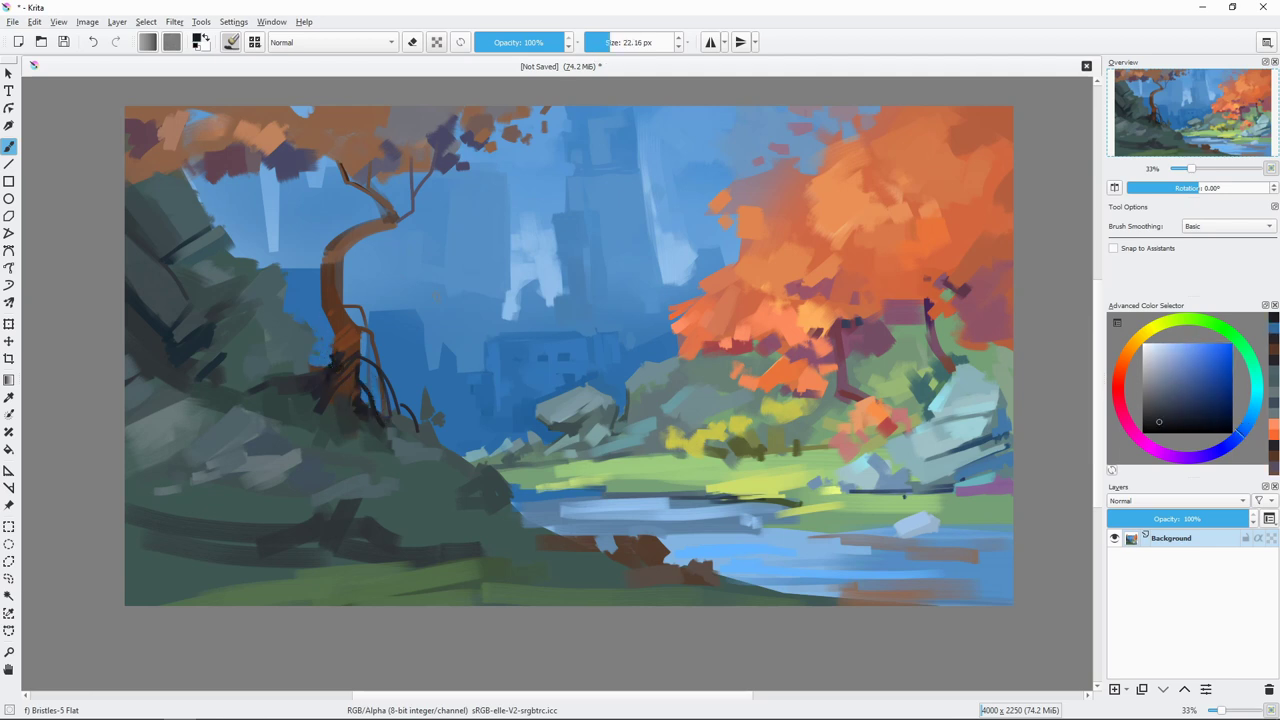
{"action": "left_click", "coordinate": [336, 268], "text": "ctrl"}
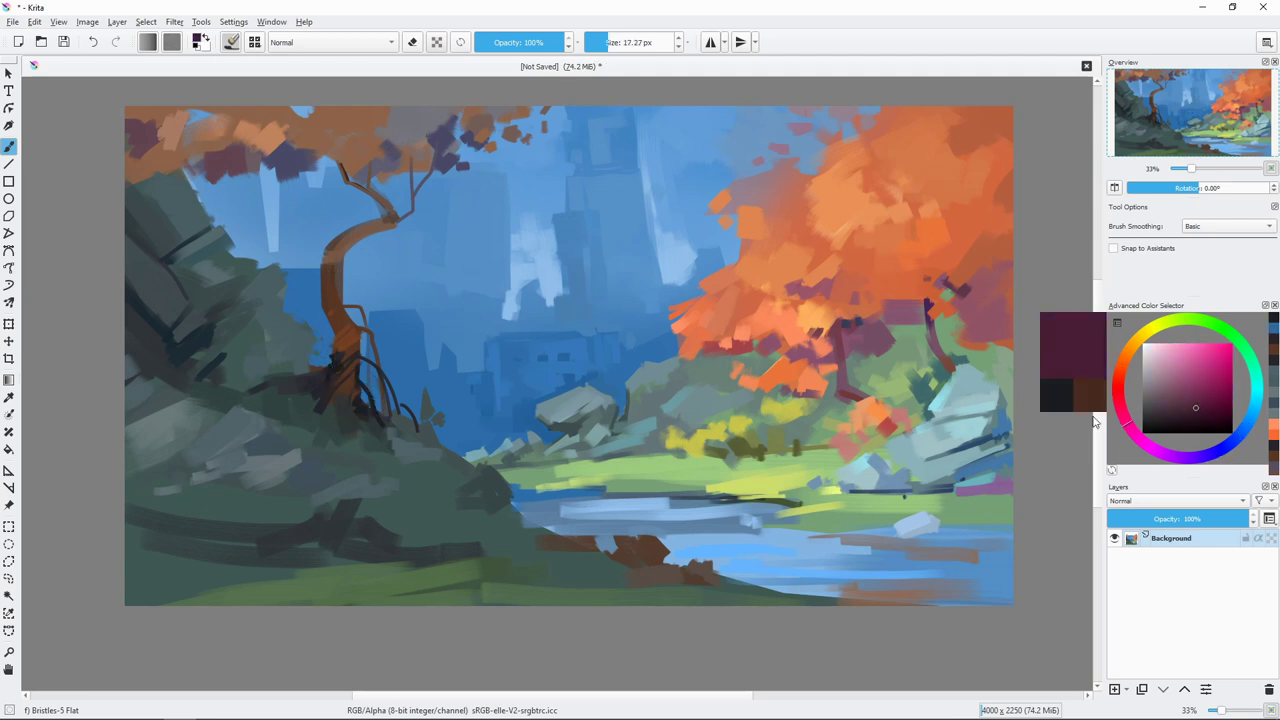
{"action": "left_click_drag", "start_coordinate": [329, 264], "coordinate": [332, 288]}
{"action": "key", "text": "bracketleft"}
{"action": "key", "text": "bracketleft"}
{"action": "key", "text": "bracketleft"}
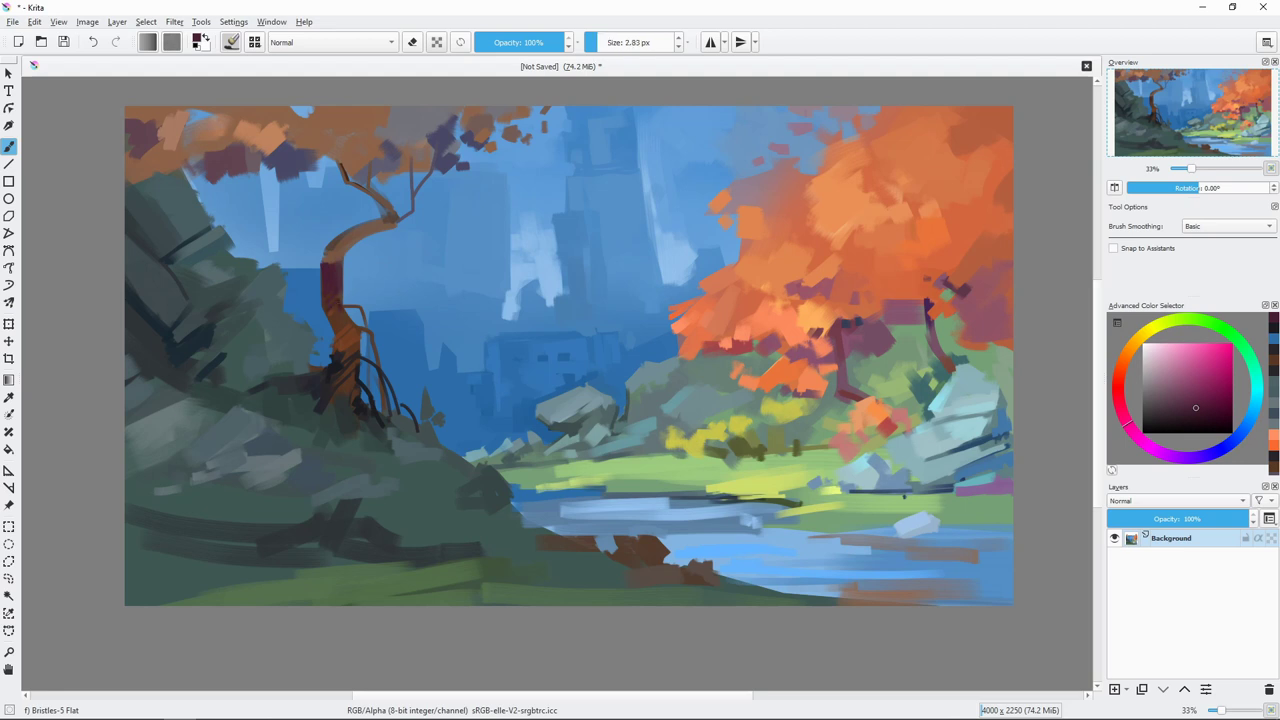
{"action": "left_click", "coordinate": [331, 322], "text": "ctrl"}
{"action": "key", "text": "bracketright"}
{"action": "key", "text": "bracketright"}
{"action": "key", "text": "bracketright"}
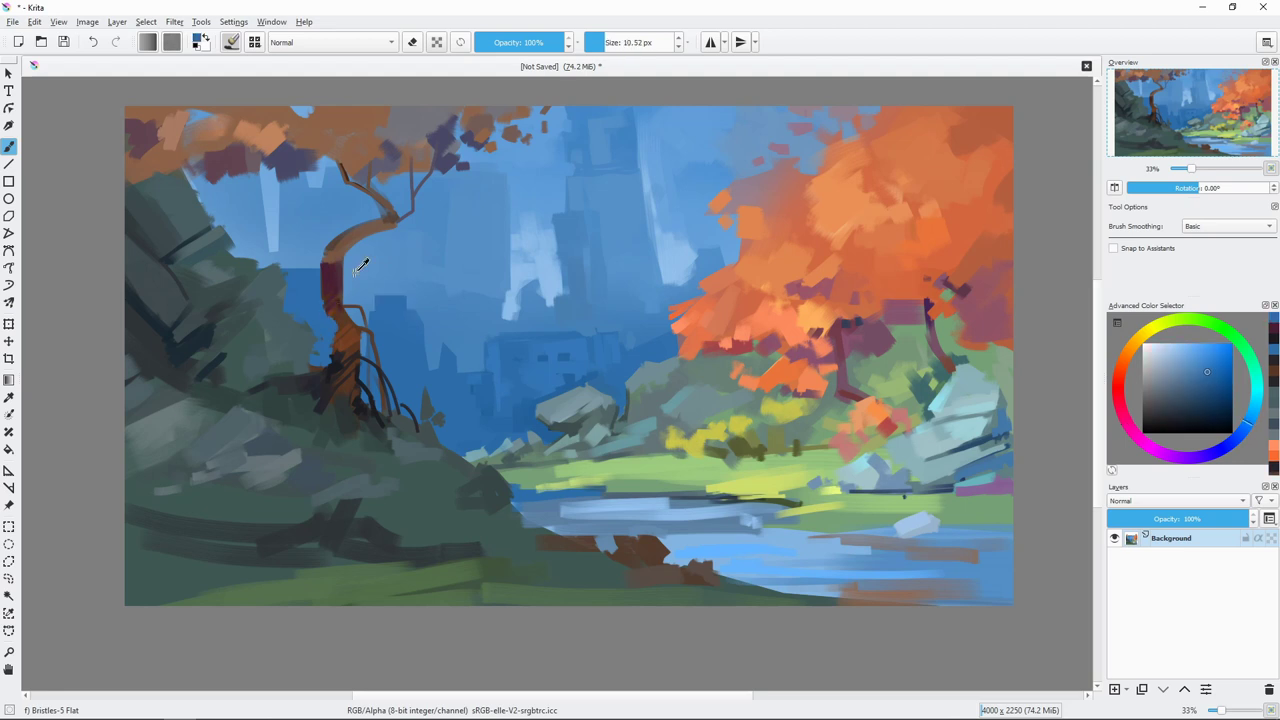
Step: Try blue, dark teal and grey purple-blue samples and adjust the brush size
{"action": "left_click_drag", "start_coordinate": [430, 377], "coordinate": [424, 371]}
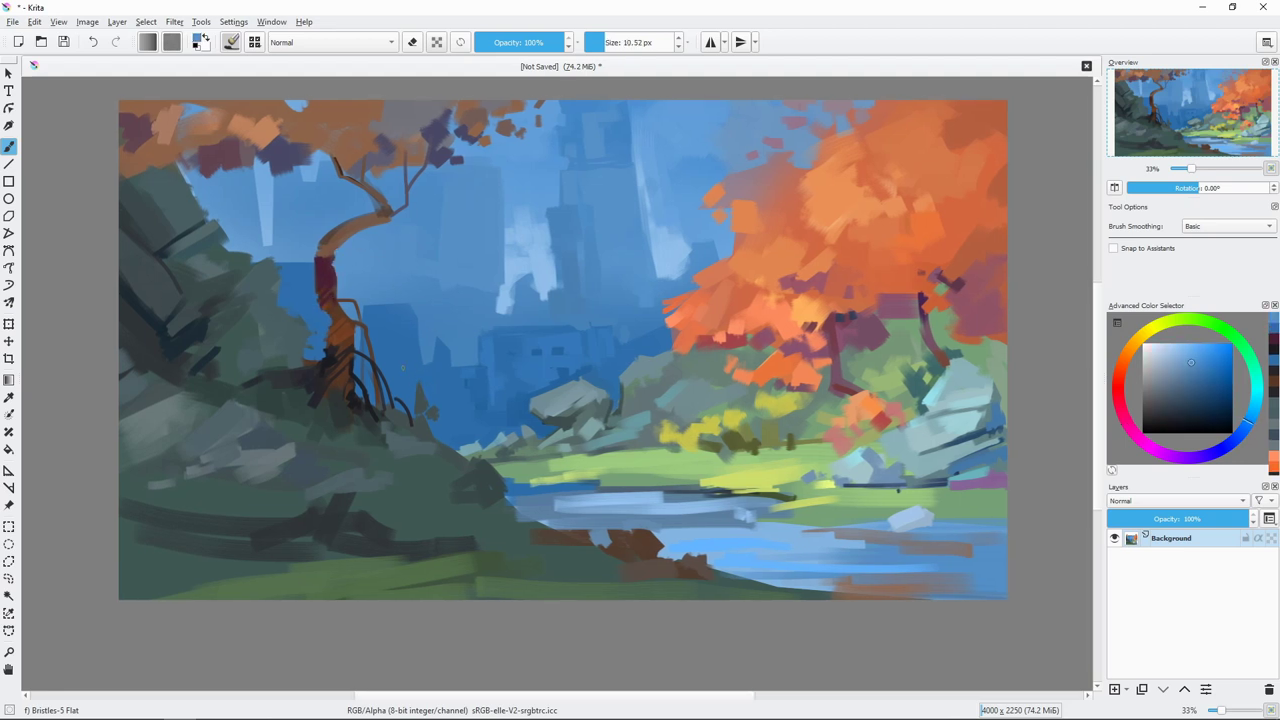
{"action": "left_click", "coordinate": [405, 420], "text": "ctrl"}
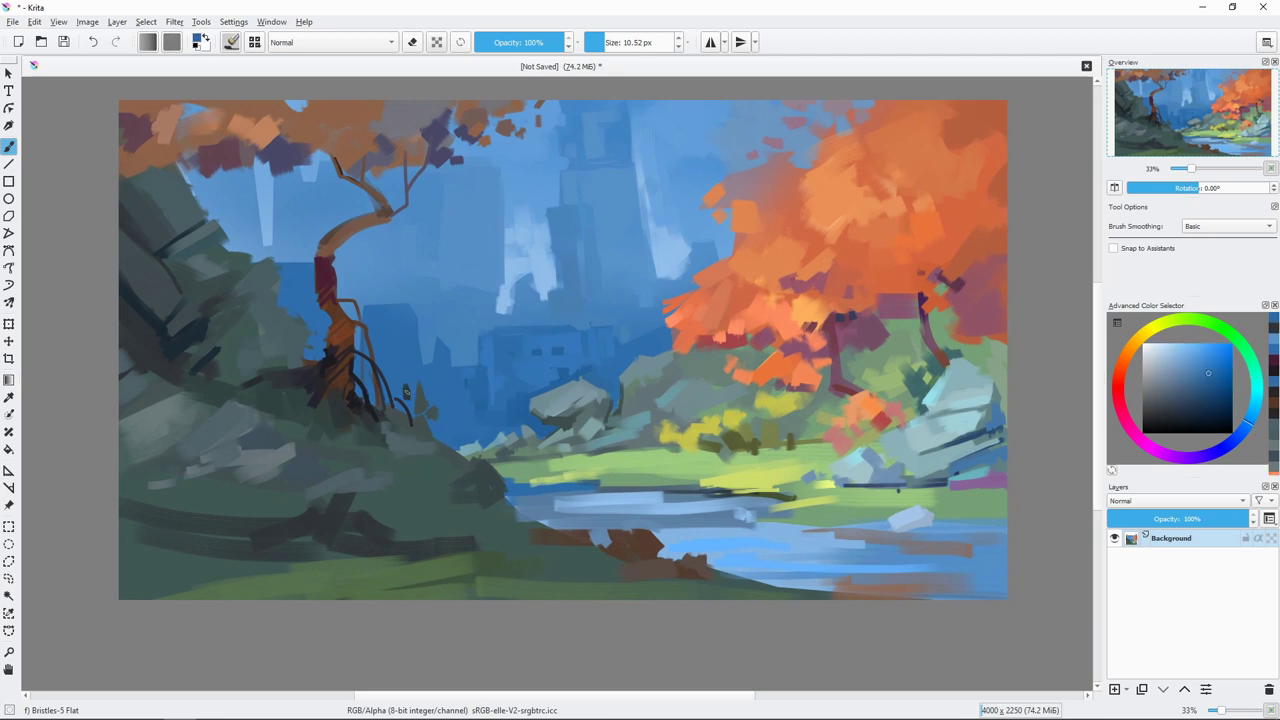
{"action": "key", "text": "bracketleft"}
{"action": "key", "text": "bracketleft"}
{"action": "left_click", "coordinate": [408, 392], "text": "ctrl"}
{"action": "key", "text": "bracketleft"}
{"action": "key", "text": "bracketright"}
{"action": "key", "text": "bracketright"}
{"action": "key", "text": "bracketright"}
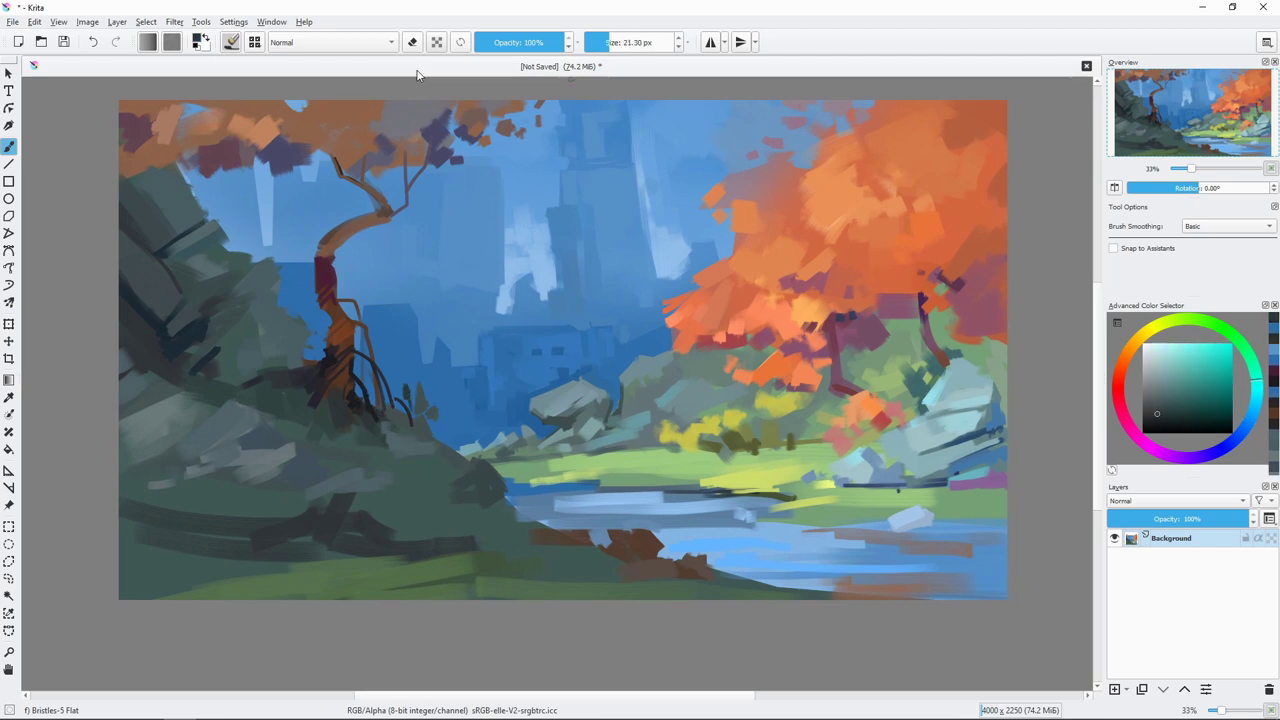
{"action": "left_click", "coordinate": [298, 178], "text": "ctrl"}
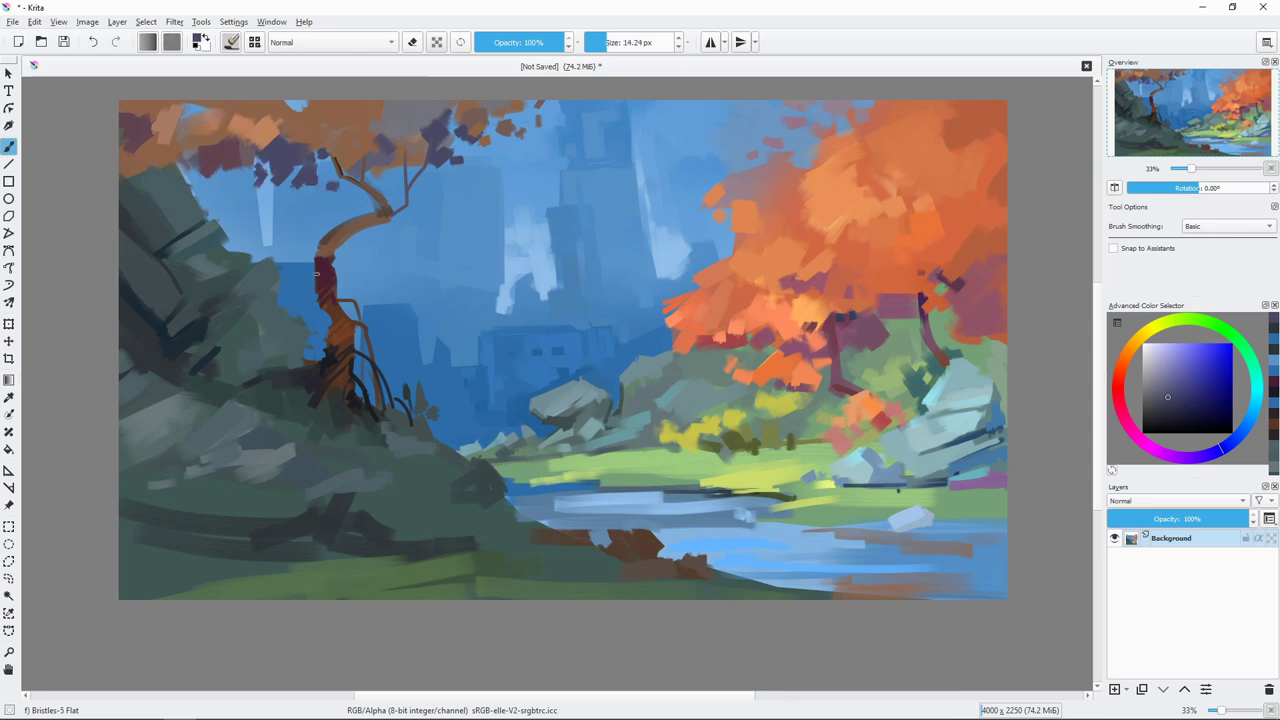
{"action": "key", "text": "bracketright"}
{"action": "key", "text": "bracketright"}
{"action": "left_click", "coordinate": [192, 172], "text": "ctrl"}
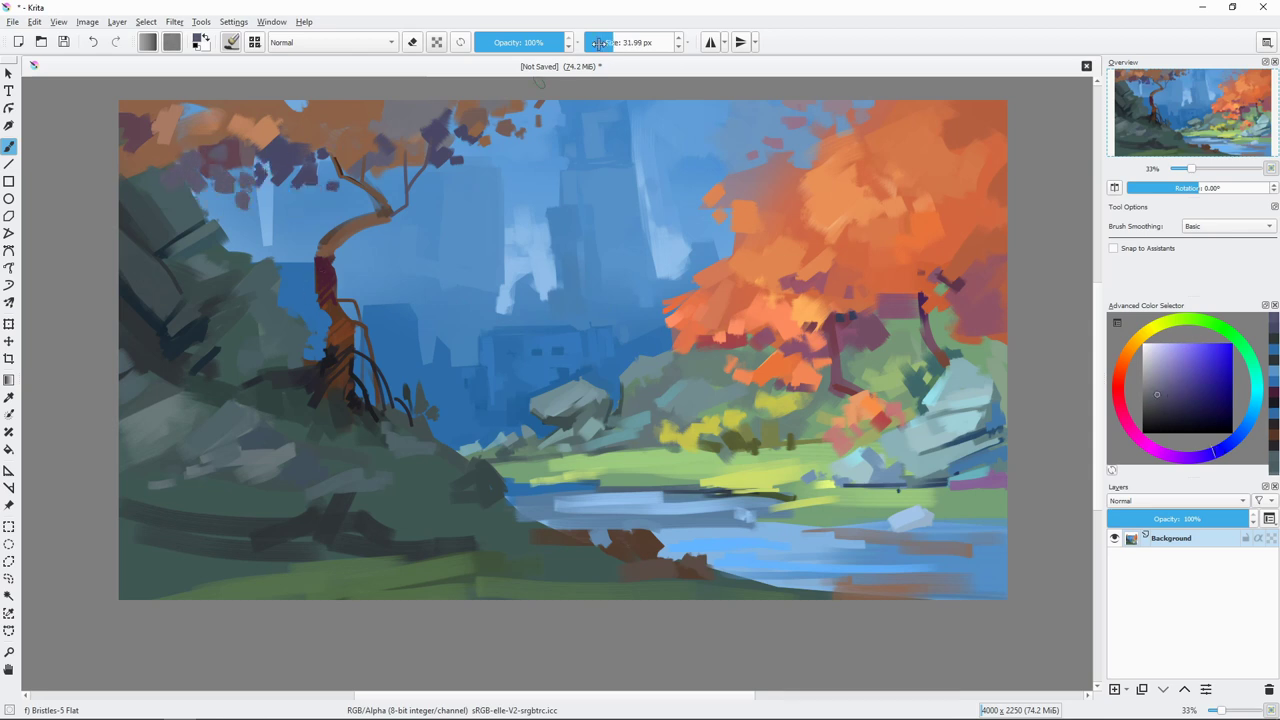
{"action": "left_click", "coordinate": [200, 180], "text": "ctrl"}
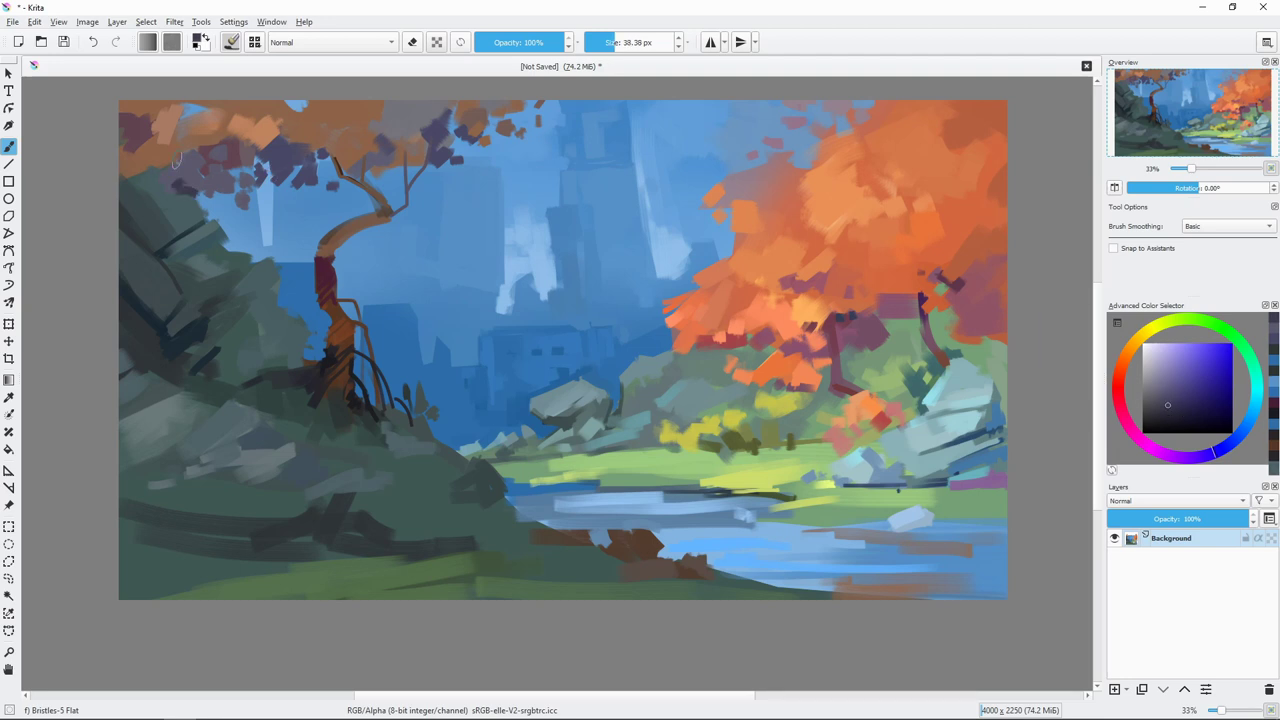
Step: Paint dark blue down the trunk's left edge and thin branches into the canopy
{"action": "left_click", "coordinate": [277, 150], "text": "ctrl"}
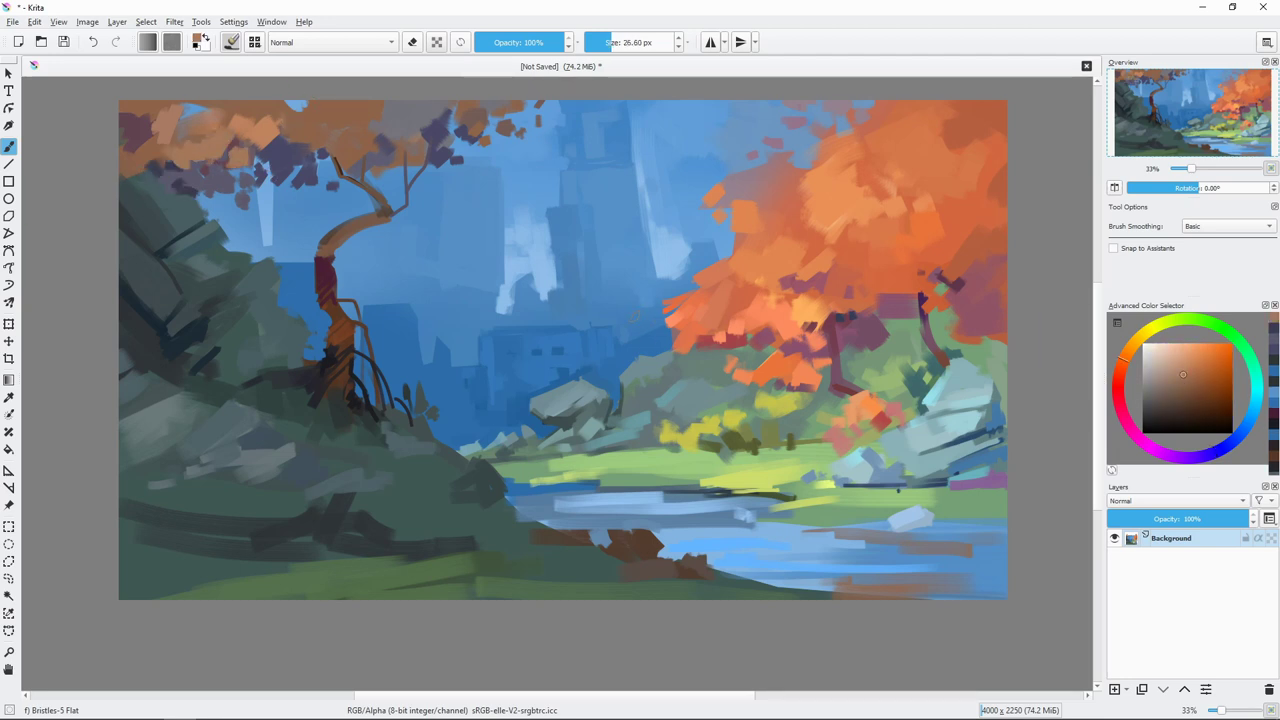
{"action": "left_click", "coordinate": [369, 311], "text": "ctrl"}
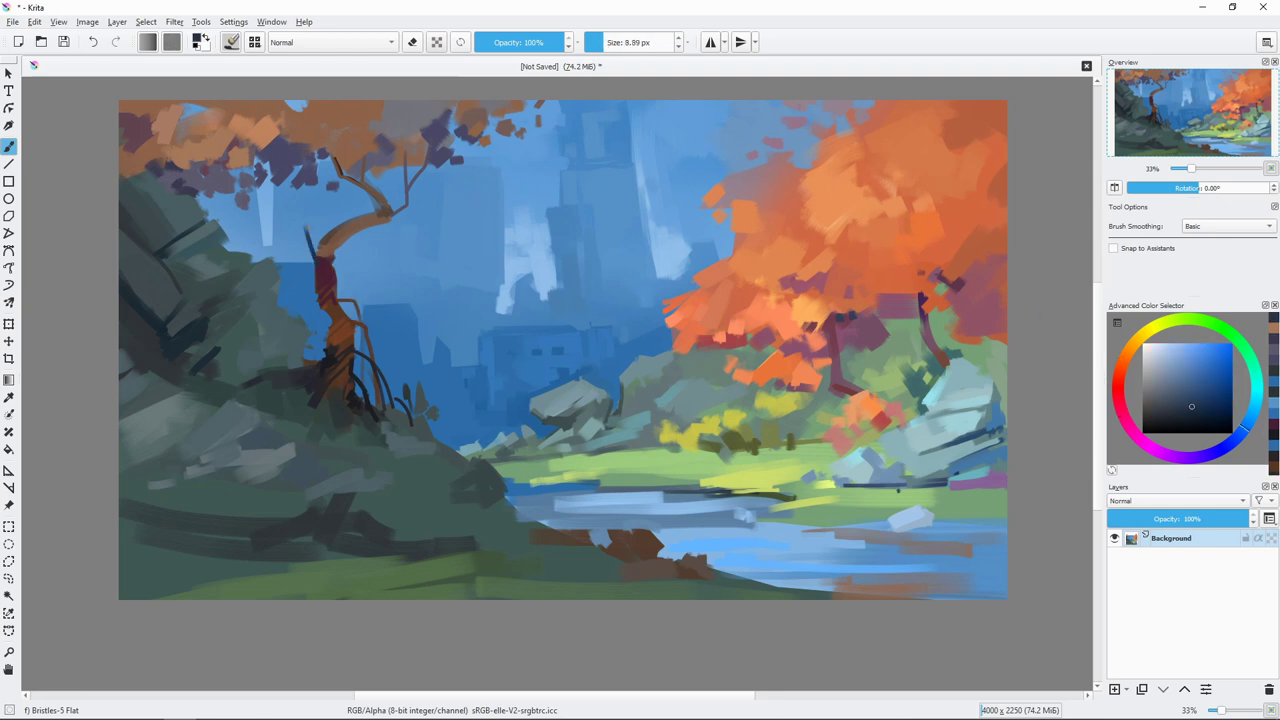
{"action": "mouse_move", "coordinate": [305, 155]}
{"action": "left_mouse_down"}
{"action": "mouse_move", "coordinate": [312, 262]}
{"action": "mouse_move", "coordinate": [280, 152]}
{"action": "left_mouse_up"}
{"action": "left_click", "coordinate": [318, 278], "text": "ctrl"}
{"action": "left_click", "coordinate": [300, 235], "text": "ctrl"}
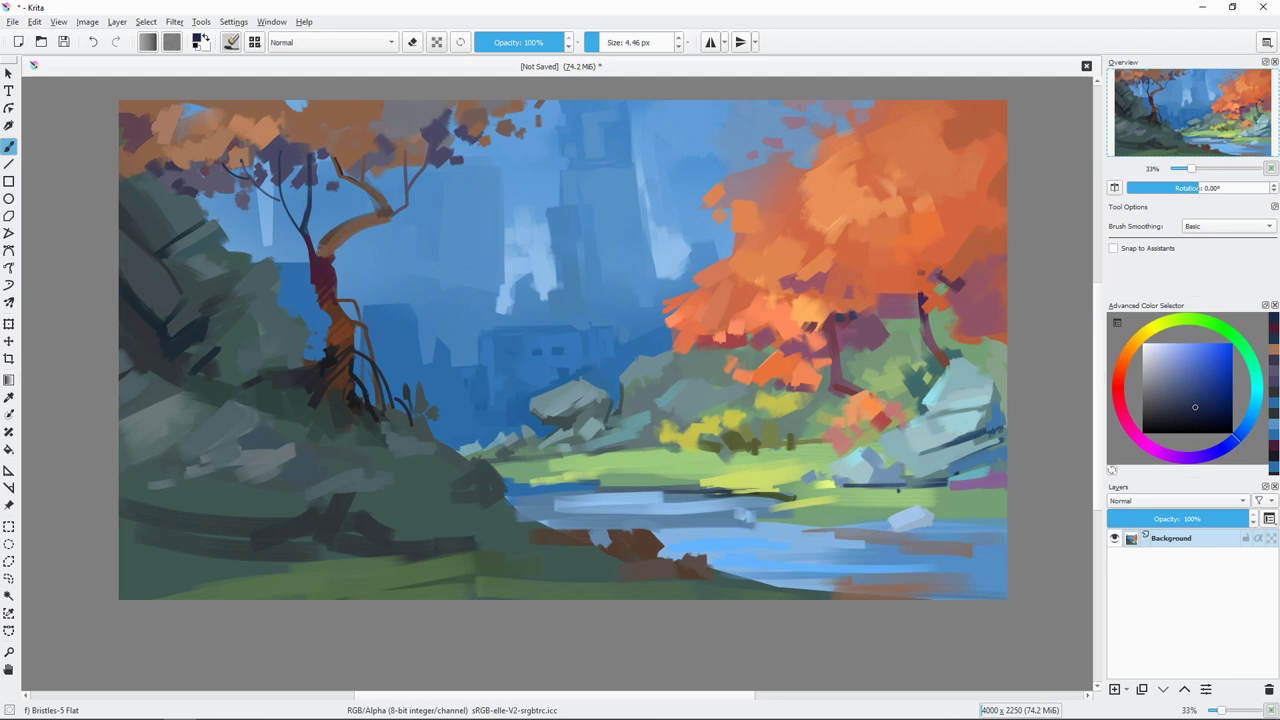
{"action": "key", "text": "bracketright"}
{"action": "key", "text": "bracketright"}
{"action": "key", "text": "bracketright"}
{"action": "left_click", "coordinate": [424, 497], "text": "ctrl"}
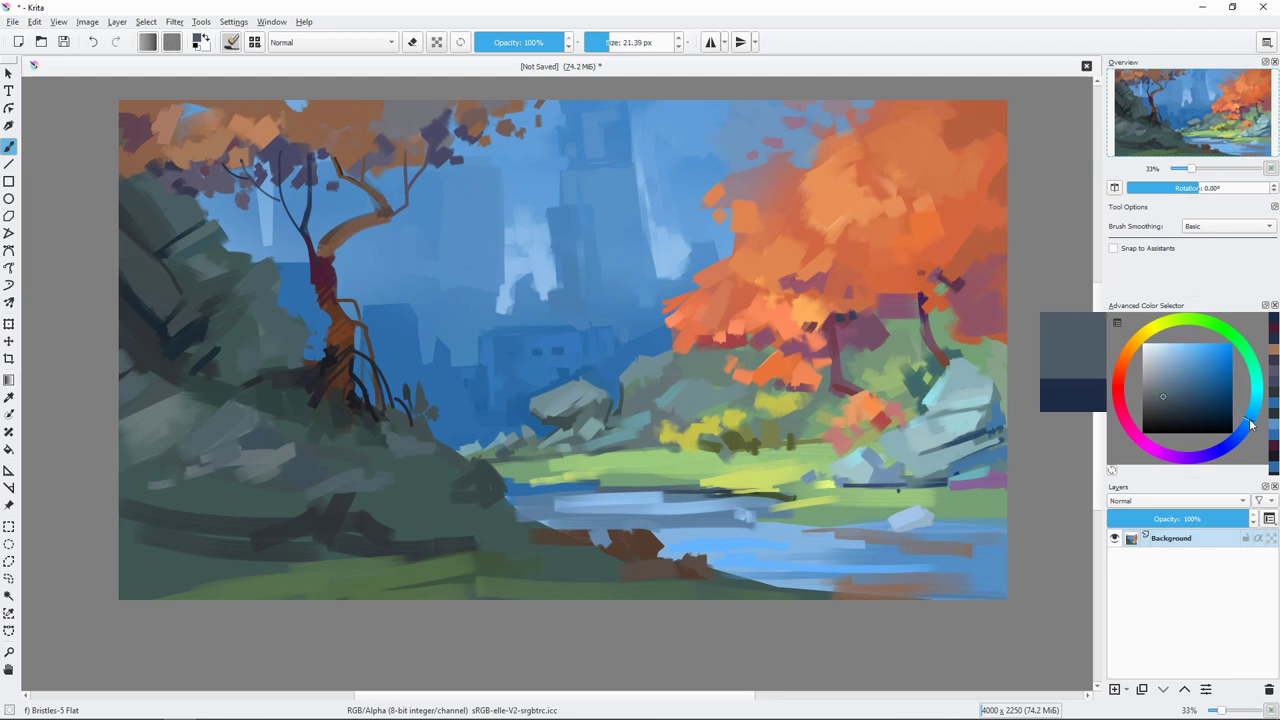
Step: Add a light grey-blue stroke and dark brown strokes around the rock base
{"action": "mouse_move", "coordinate": [460, 516]}
{"action": "left_mouse_down"}
{"action": "mouse_move", "coordinate": [478, 544]}
{"action": "mouse_move", "coordinate": [487, 523]}
{"action": "left_mouse_up"}
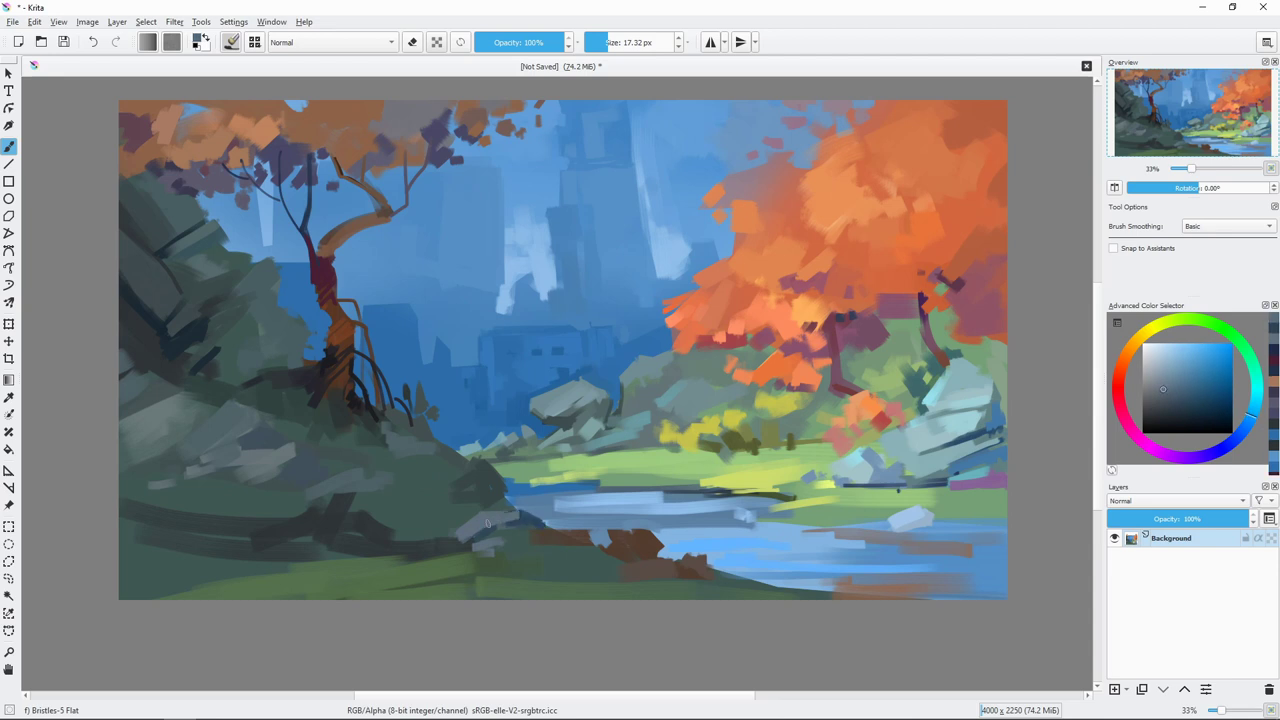
{"action": "key", "text": "bracketright"}
{"action": "key", "text": "bracketright"}
{"action": "left_click", "coordinate": [545, 548], "text": "ctrl"}
{"action": "mouse_move", "coordinate": [540, 570]}
{"action": "left_mouse_down"}
{"action": "mouse_move", "coordinate": [509, 517]}
{"action": "mouse_move", "coordinate": [486, 548]}
{"action": "mouse_move", "coordinate": [391, 551]}
{"action": "left_mouse_up"}
{"action": "left_click", "coordinate": [508, 517], "text": "ctrl"}
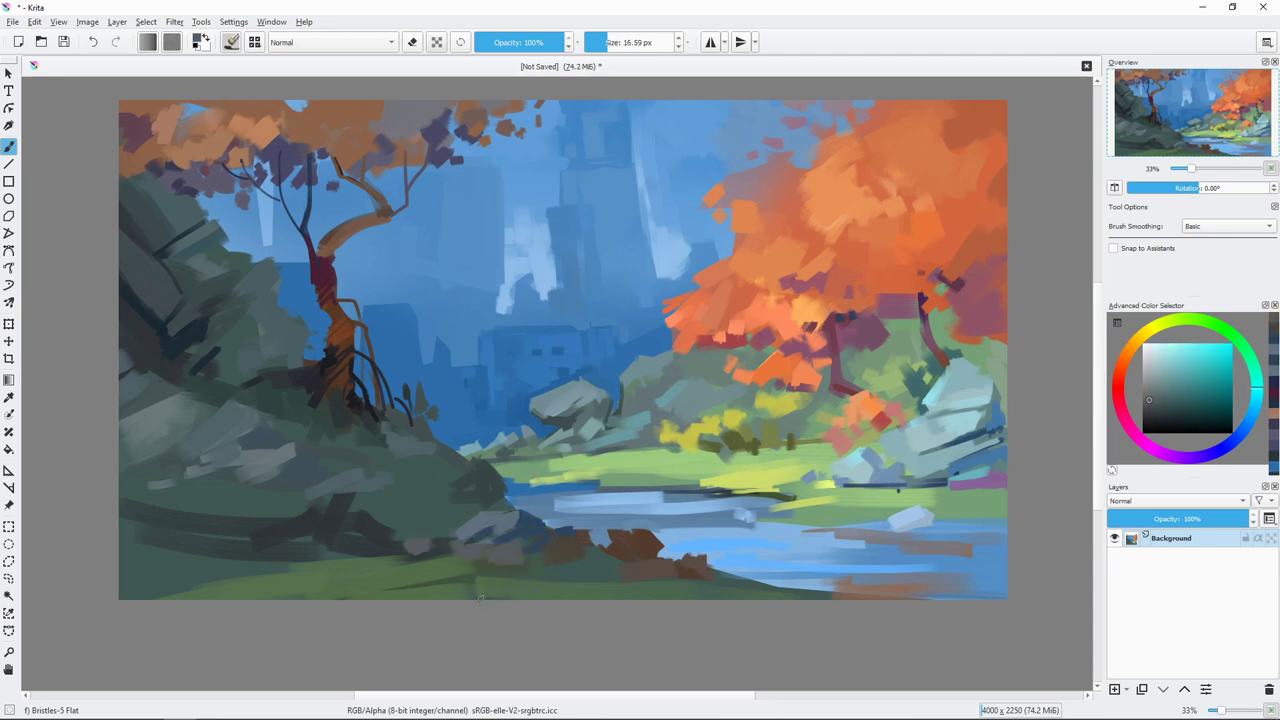
{"action": "key", "text": "bracketright"}
{"action": "key", "text": "bracketright"}
{"action": "key", "text": "bracketright"}
Step: Paint green and yellow-green strokes across the lower-left ground and rock base
{"action": "left_click", "coordinate": [440, 566], "text": "ctrl"}
{"action": "left_click_drag", "start_coordinate": [378, 570], "coordinate": [452, 566]}
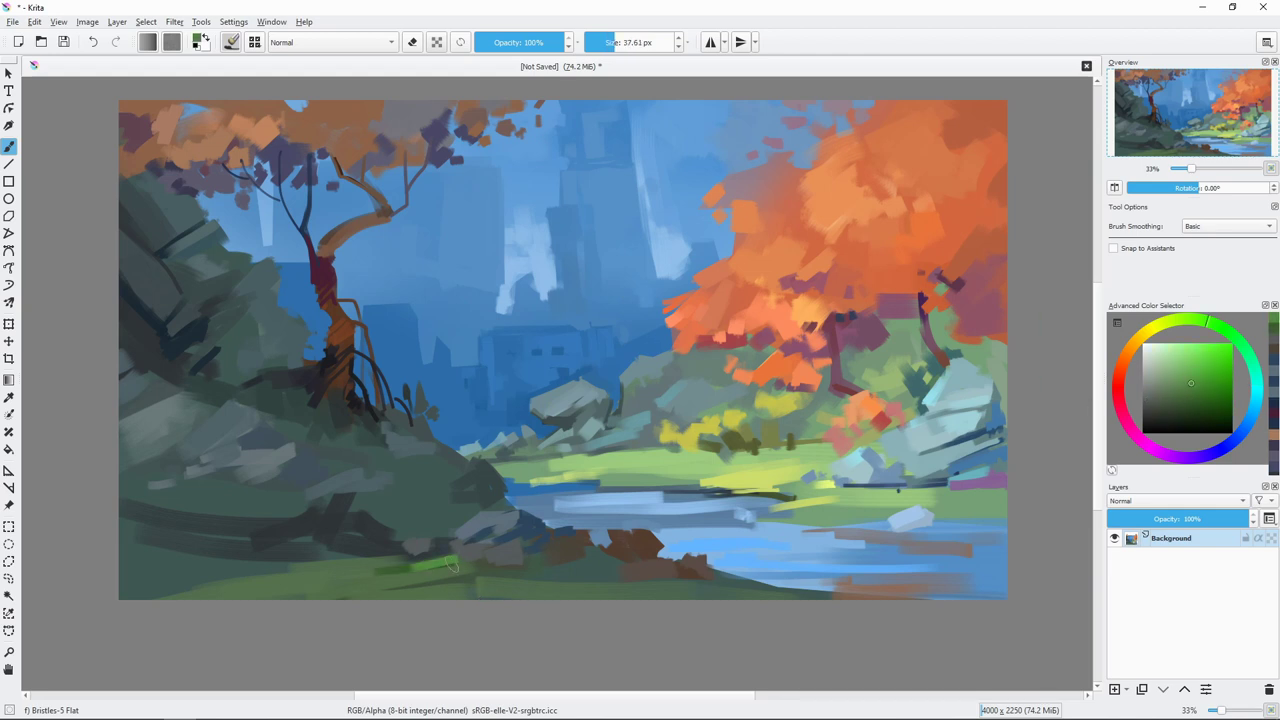
{"action": "left_click_drag", "start_coordinate": [1180, 380], "coordinate": [1190, 385]}
{"action": "key", "text": "bracketleft"}
{"action": "left_click_drag", "start_coordinate": [478, 562], "coordinate": [264, 568]}
{"action": "left_click", "coordinate": [420, 528], "text": "ctrl"}
{"action": "mouse_move", "coordinate": [424, 524]}
{"action": "left_mouse_down"}
{"action": "mouse_move", "coordinate": [394, 536]}
{"action": "mouse_move", "coordinate": [432, 488]}
{"action": "left_mouse_up"}
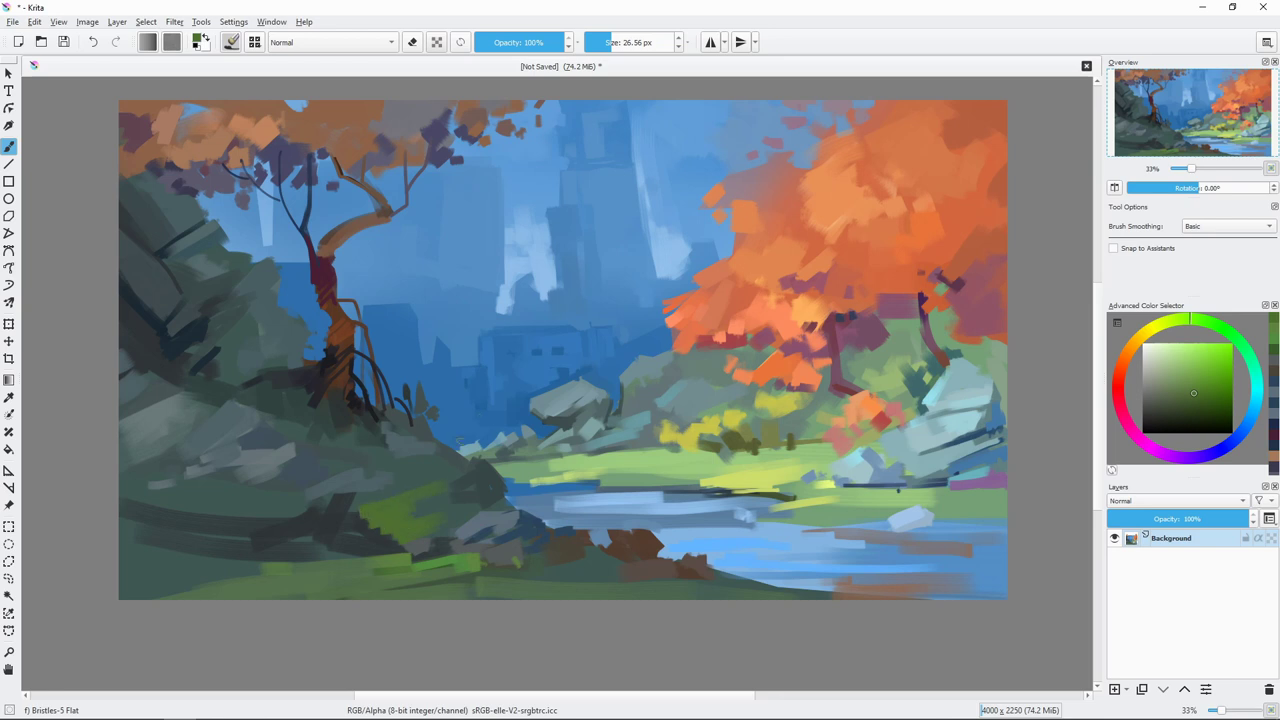
Step: Add a small dark teal stroke on the ground and dab green at the trunk base
{"action": "left_click", "coordinate": [395, 525], "text": "ctrl"}
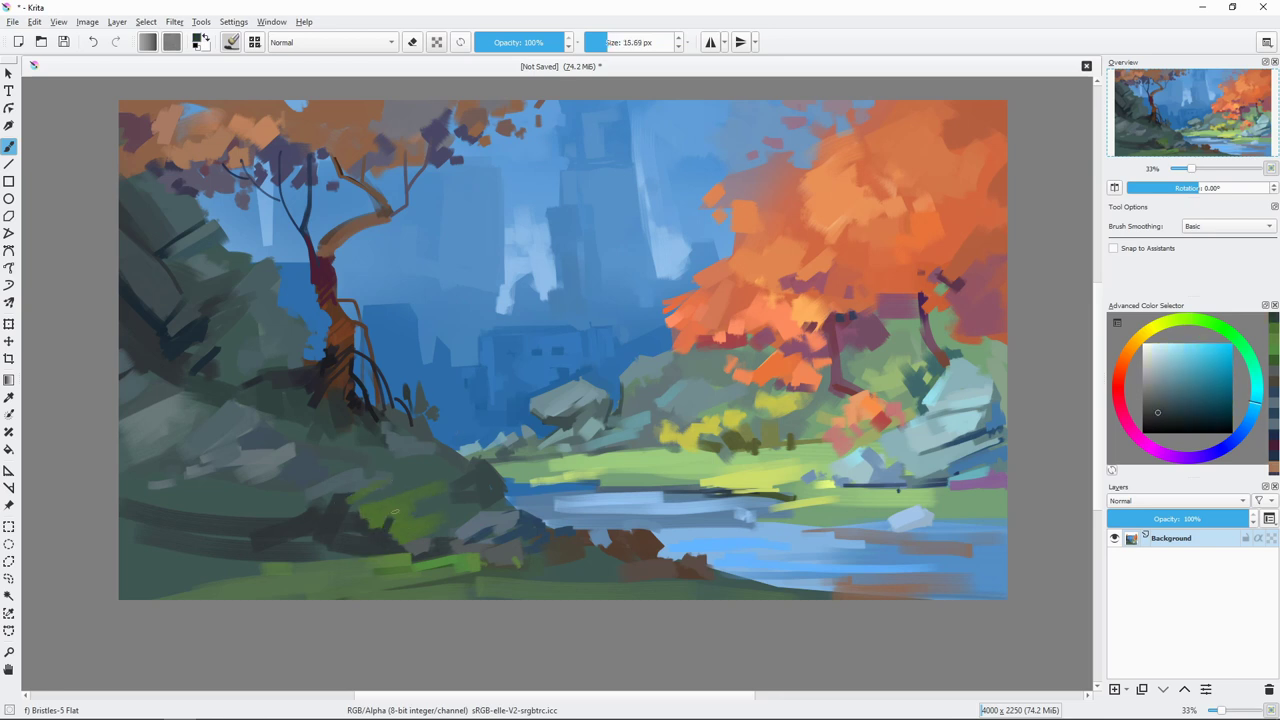
{"action": "left_click_drag", "start_coordinate": [298, 486], "coordinate": [246, 496]}
{"action": "key", "text": "bracketleft"}
{"action": "key", "text": "bracketleft"}
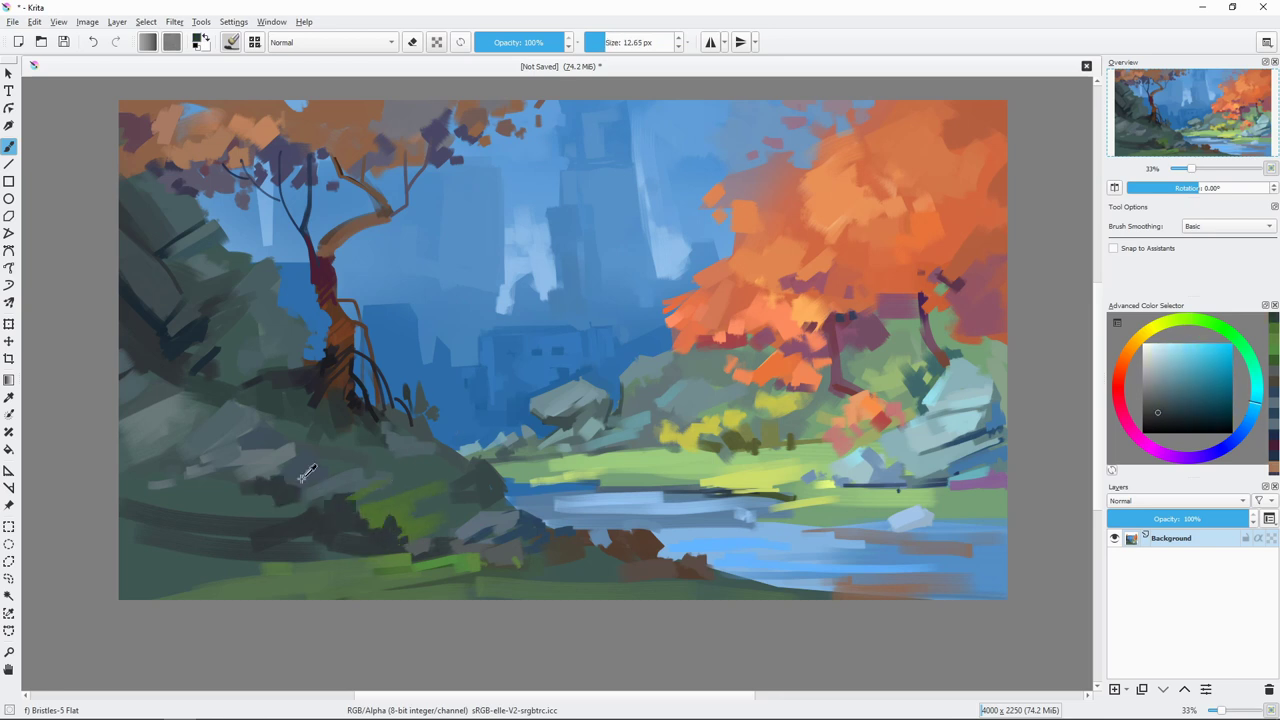
{"action": "left_click", "coordinate": [1165, 417]}
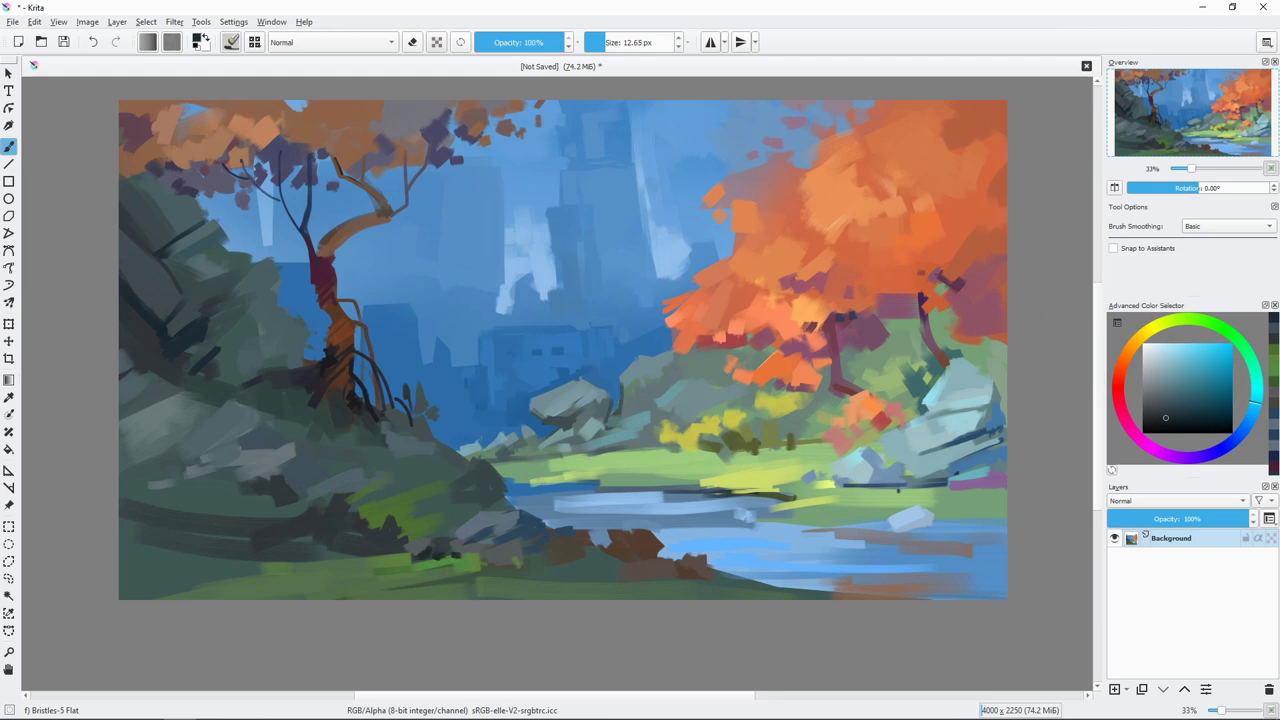
{"action": "left_click", "coordinate": [315, 407], "text": "ctrl"}
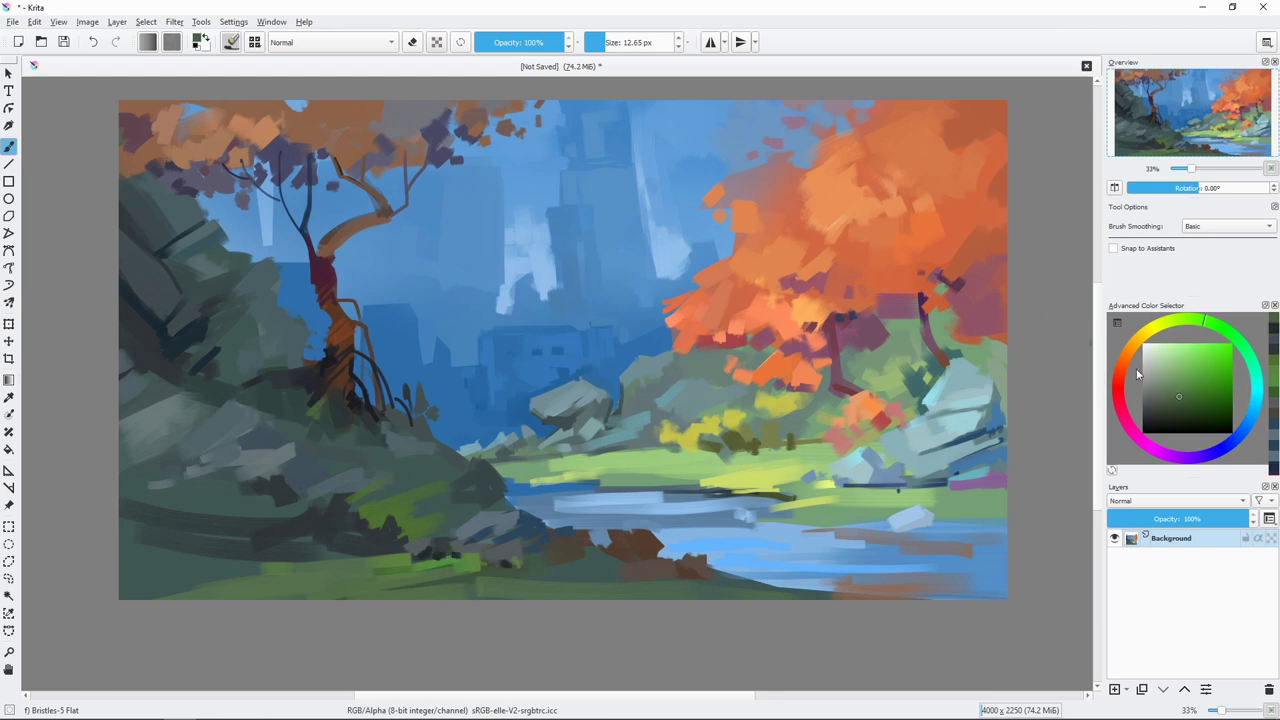
{"action": "key", "text": "bracketright"}
{"action": "left_click_drag", "start_coordinate": [355, 404], "coordinate": [254, 403]}
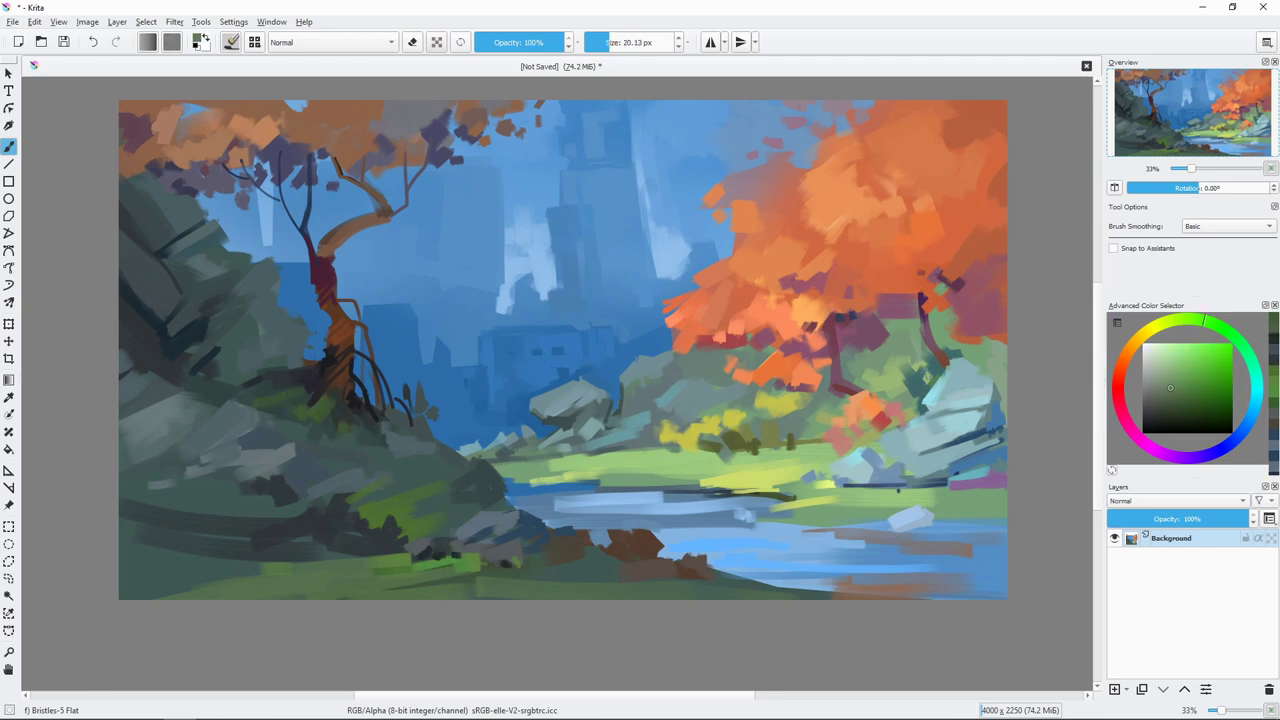
{"action": "left_click", "coordinate": [328, 389]}
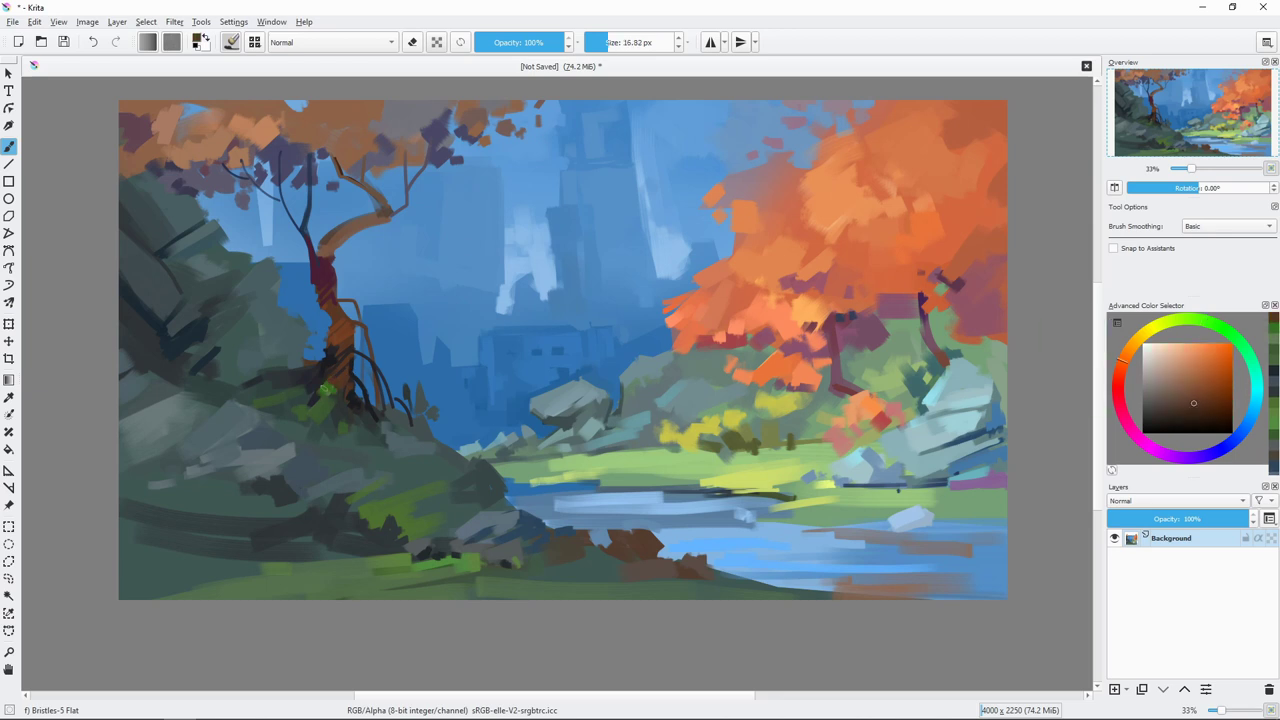
Step: Paint a dark-blue stroke near the left tree's roots and undo a thin extra stroke
{"action": "left_click", "coordinate": [318, 430], "text": "ctrl"}
{"action": "left_click", "coordinate": [350, 393], "text": "ctrl"}
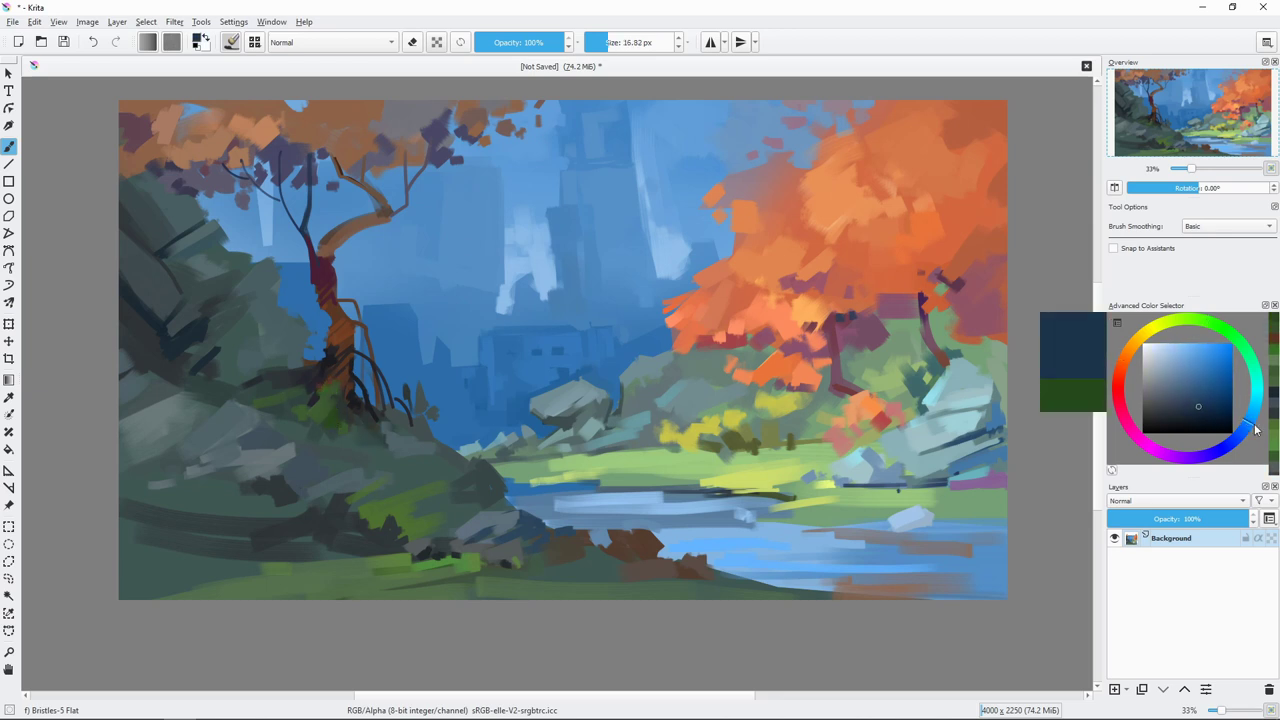
{"action": "mouse_move", "coordinate": [254, 370]}
{"action": "left_mouse_down"}
{"action": "mouse_move", "coordinate": [218, 378]}
{"action": "mouse_move", "coordinate": [292, 364]}
{"action": "left_mouse_up"}
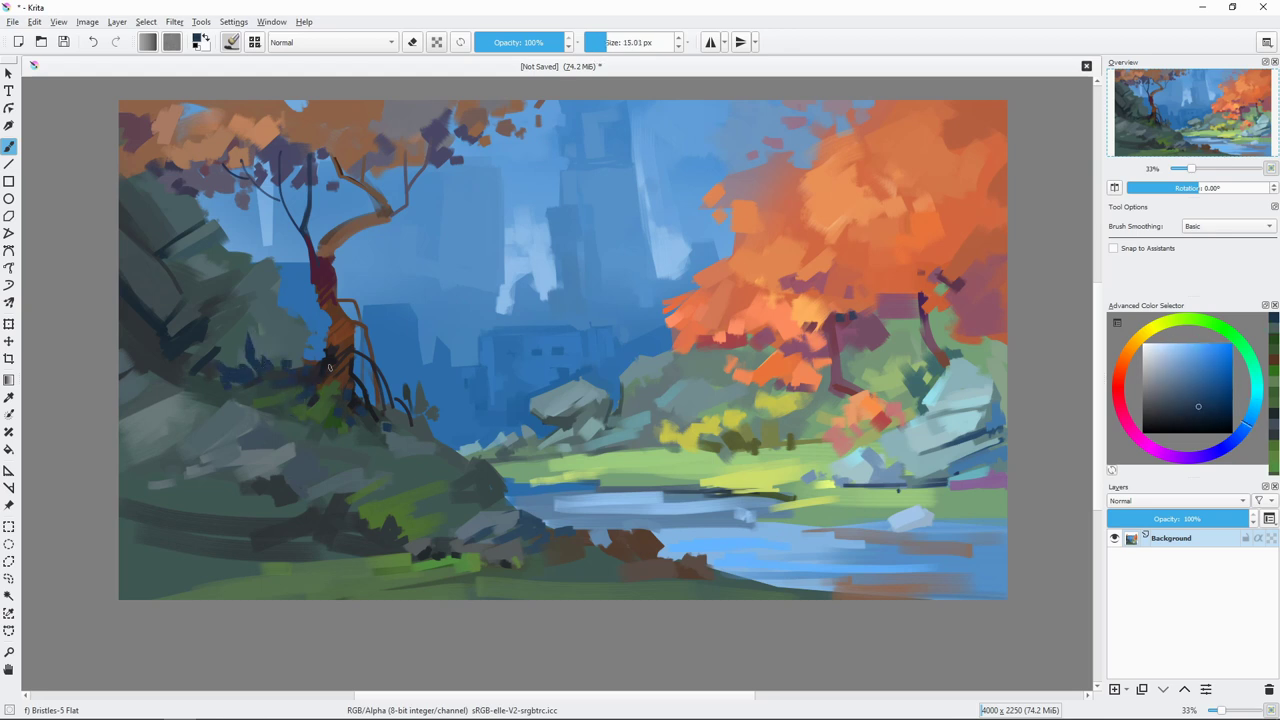
{"action": "left_click", "coordinate": [339, 431], "text": "ctrl"}
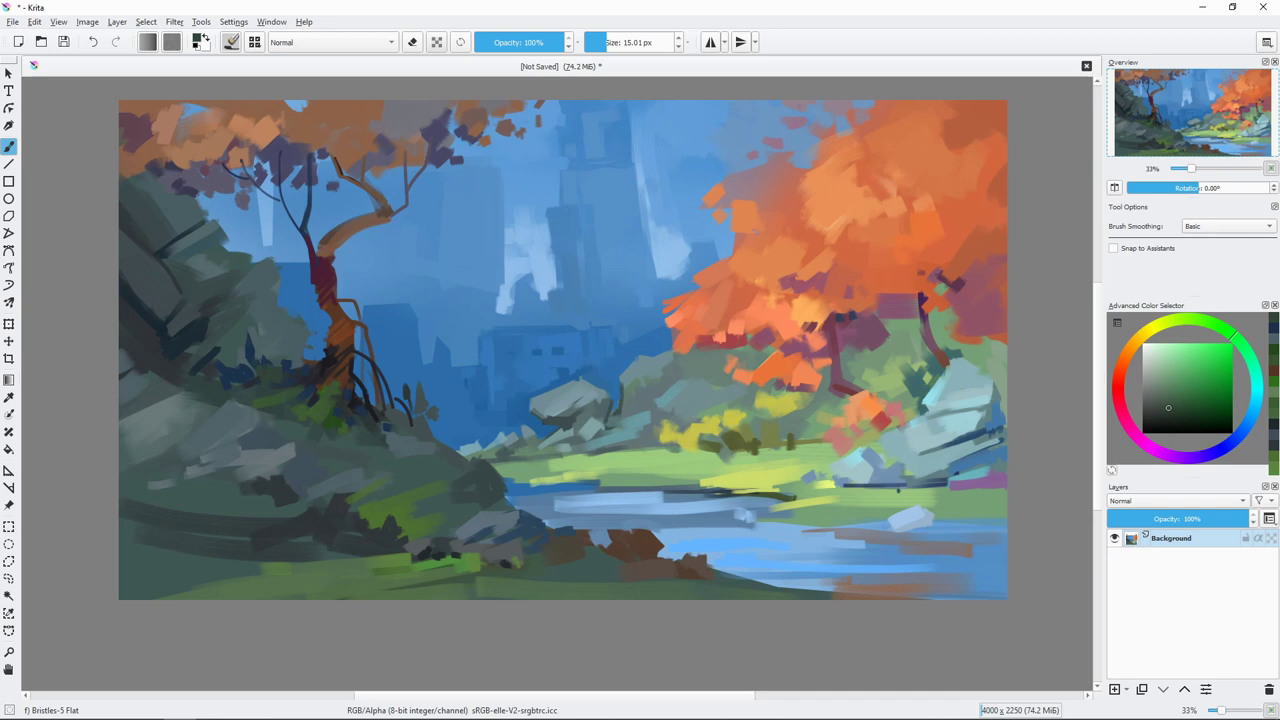
{"action": "left_click_drag", "start_coordinate": [330, 386], "coordinate": [300, 386], "text": "shift"}
{"action": "left_click", "coordinate": [1205, 417]}
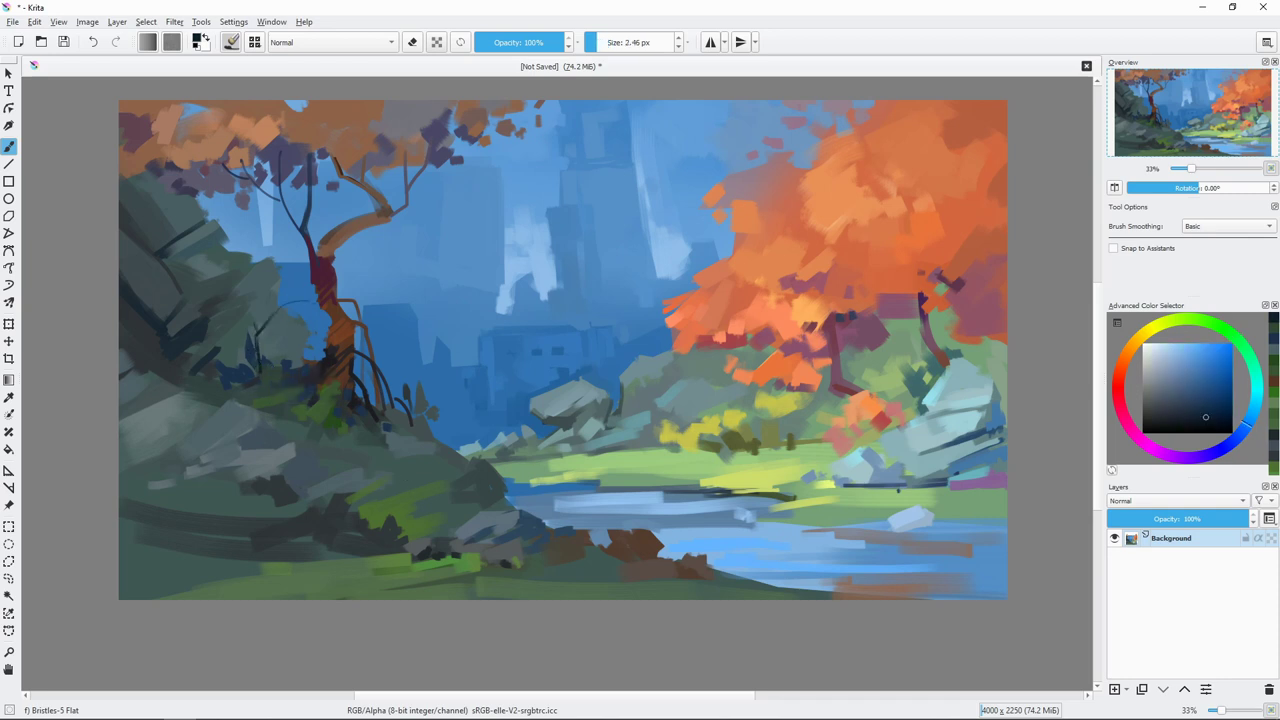
{"action": "key", "text": "ctrl+z"}
Step: Sample dark purple and orange-brown near the tree and enlarge the brush
{"action": "left_click", "coordinate": [370, 390], "text": "ctrl"}
{"action": "left_click_drag", "start_coordinate": [320, 349], "coordinate": [345, 349], "text": "shift"}
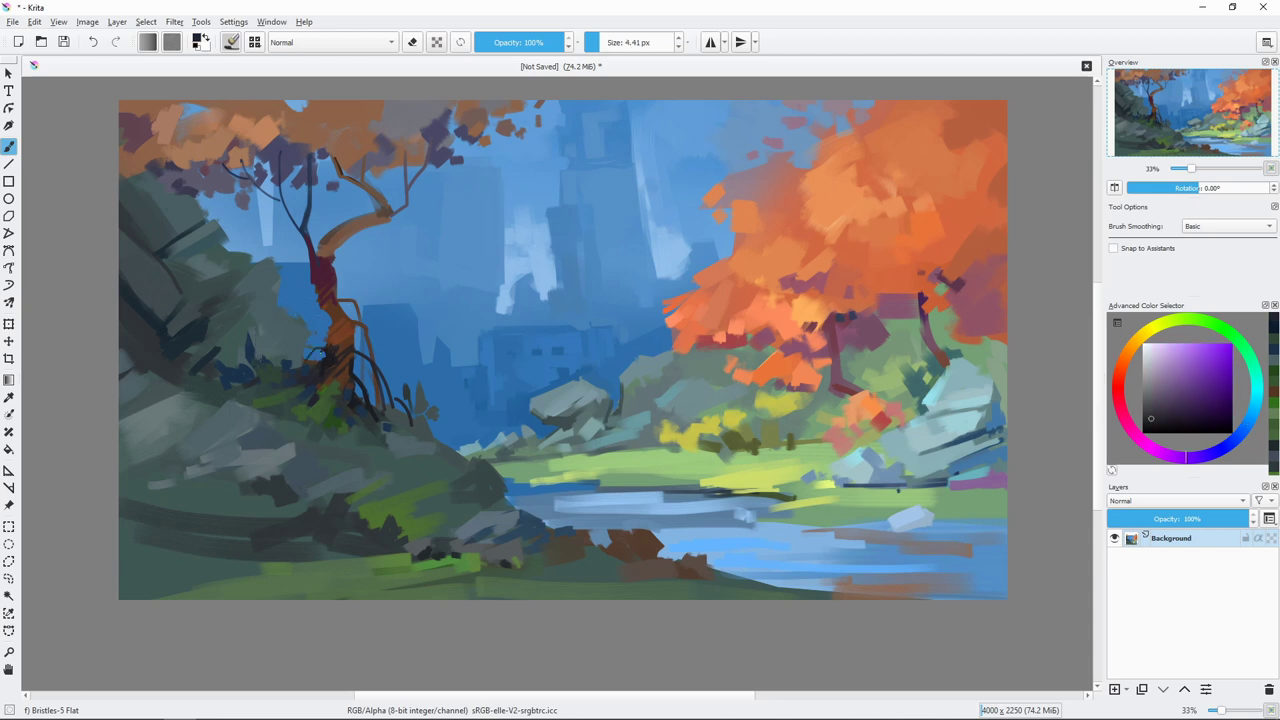
{"action": "left_click", "coordinate": [314, 270], "text": "ctrl"}
{"action": "left_click_drag", "start_coordinate": [335, 232], "coordinate": [365, 232], "text": "shift"}
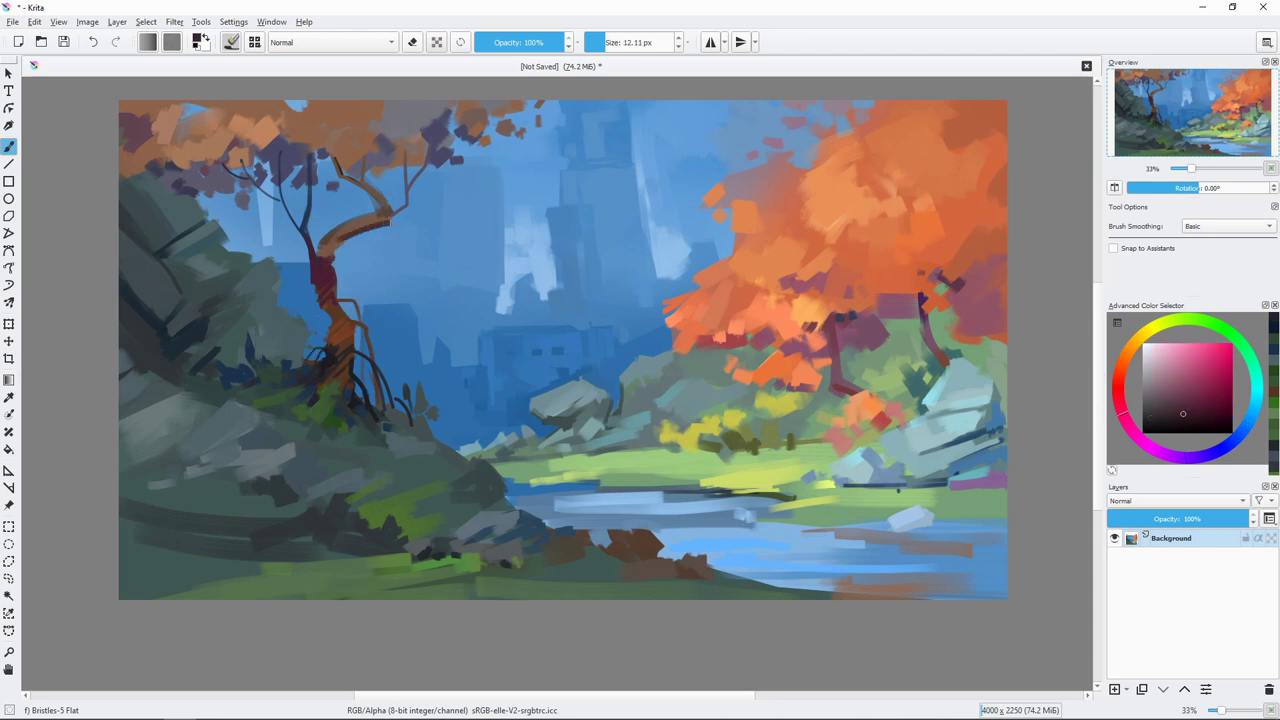
{"action": "left_click", "coordinate": [357, 229], "text": "ctrl"}
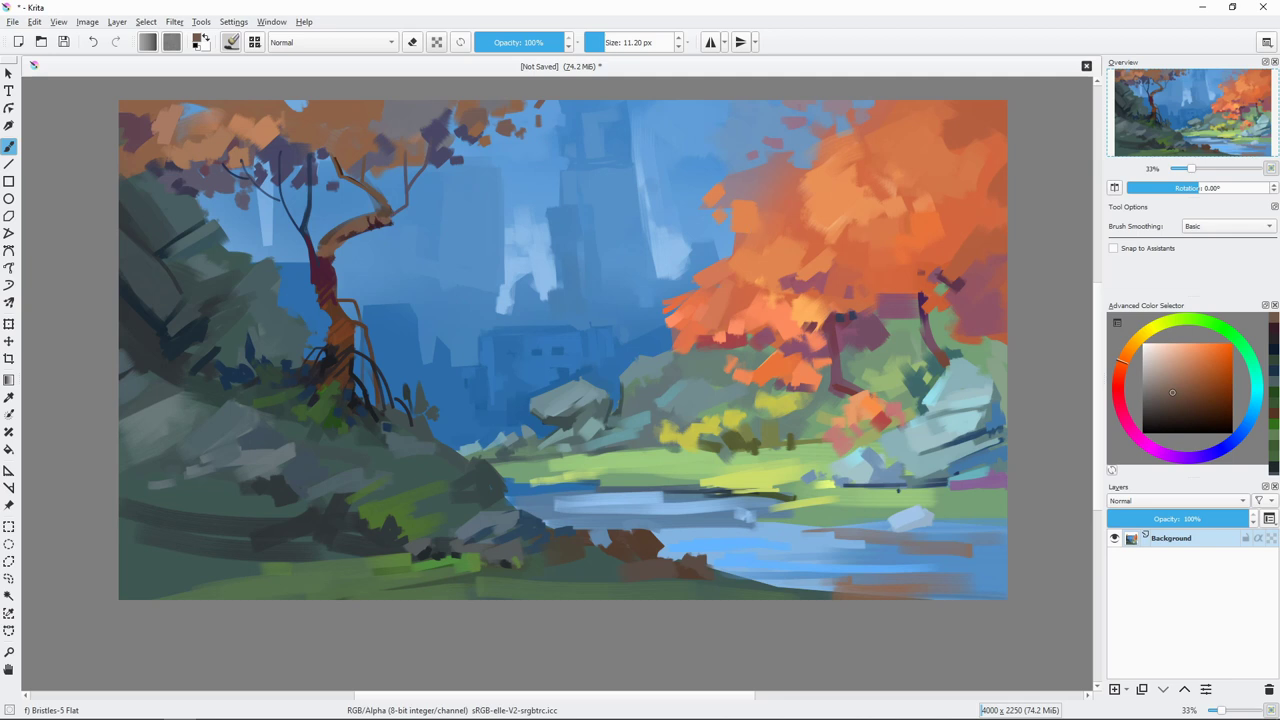
Step: Streak light-blue and deeper blue strokes across the river
{"action": "left_click", "coordinate": [700, 505], "text": "ctrl"}
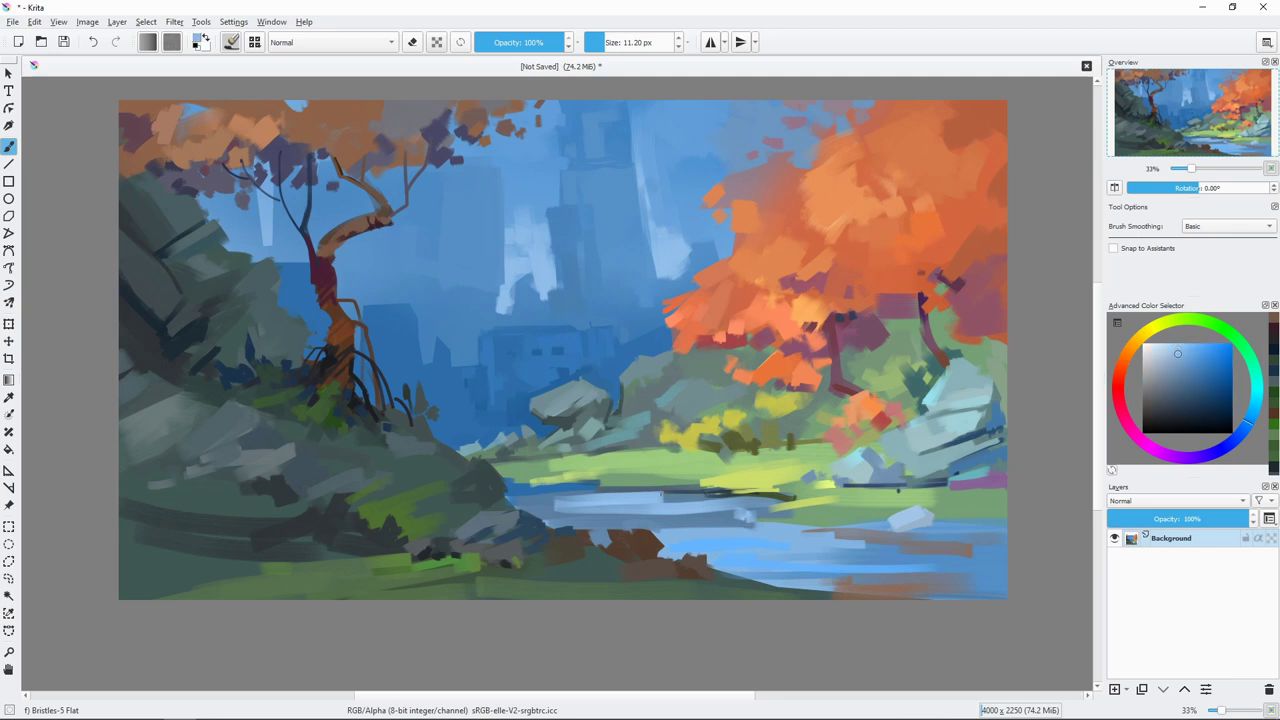
{"action": "mouse_move", "coordinate": [660, 496]}
{"action": "left_mouse_down"}
{"action": "mouse_move", "coordinate": [782, 498]}
{"action": "mouse_move", "coordinate": [604, 505]}
{"action": "mouse_move", "coordinate": [734, 500]}
{"action": "left_mouse_up"}
{"action": "left_click", "coordinate": [690, 500], "text": "ctrl"}
{"action": "left_click", "coordinate": [740, 500], "text": "ctrl"}
{"action": "left_click", "coordinate": [690, 500], "text": "ctrl"}
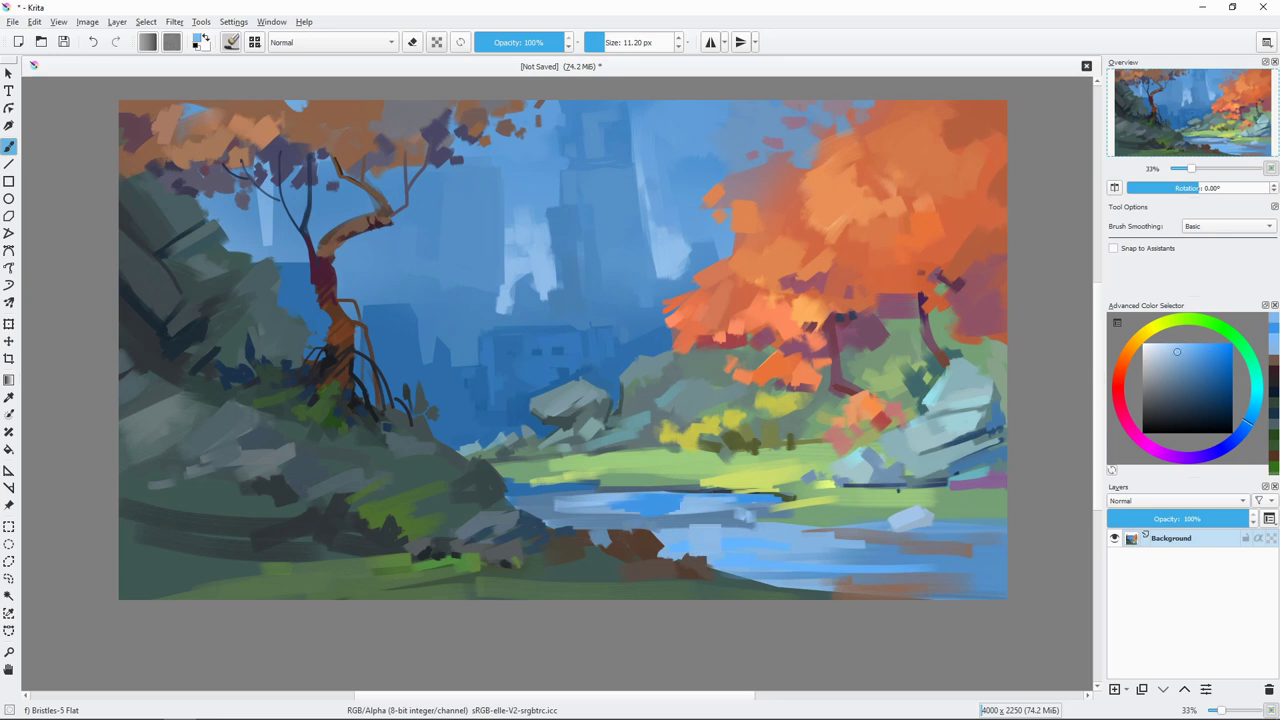
Step: Draw a thin dark magenta line along the river's far bank
{"action": "key", "text": "bracketright"}
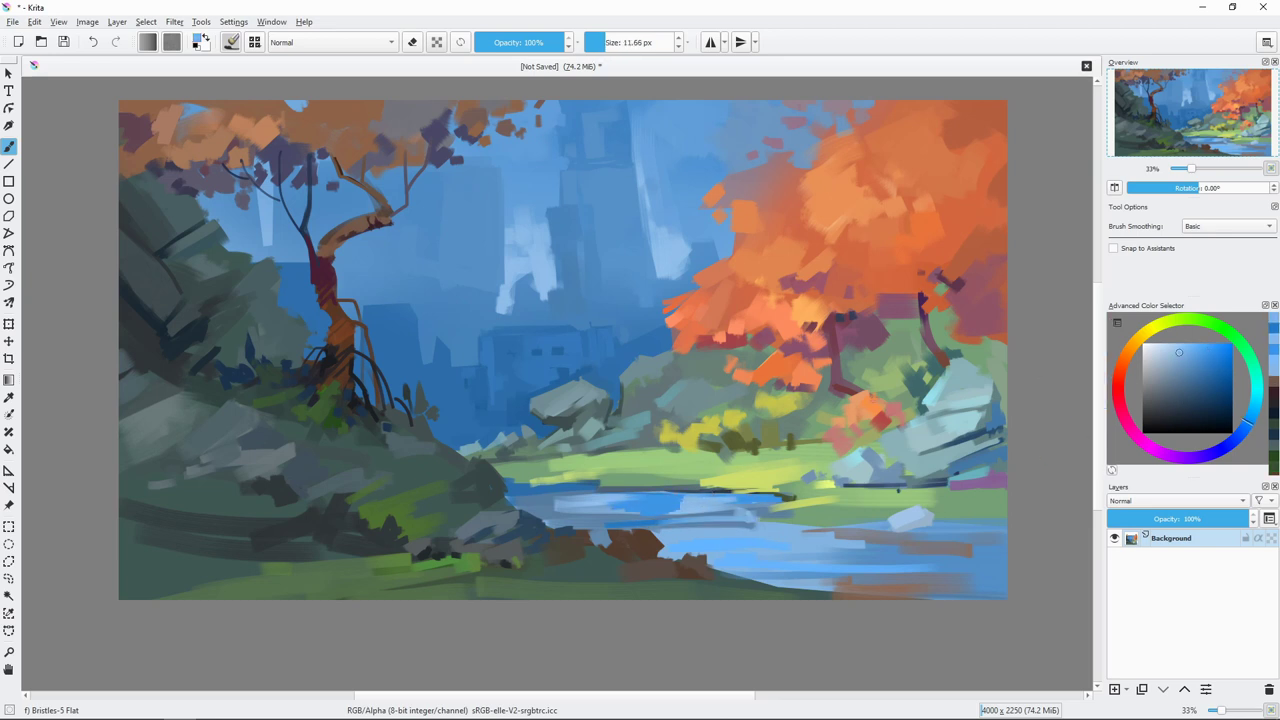
{"action": "key", "text": "bracketright"}
{"action": "key", "text": "bracketright"}
{"action": "key", "text": "bracketright"}
{"action": "left_click", "coordinate": [893, 500], "text": "ctrl"}
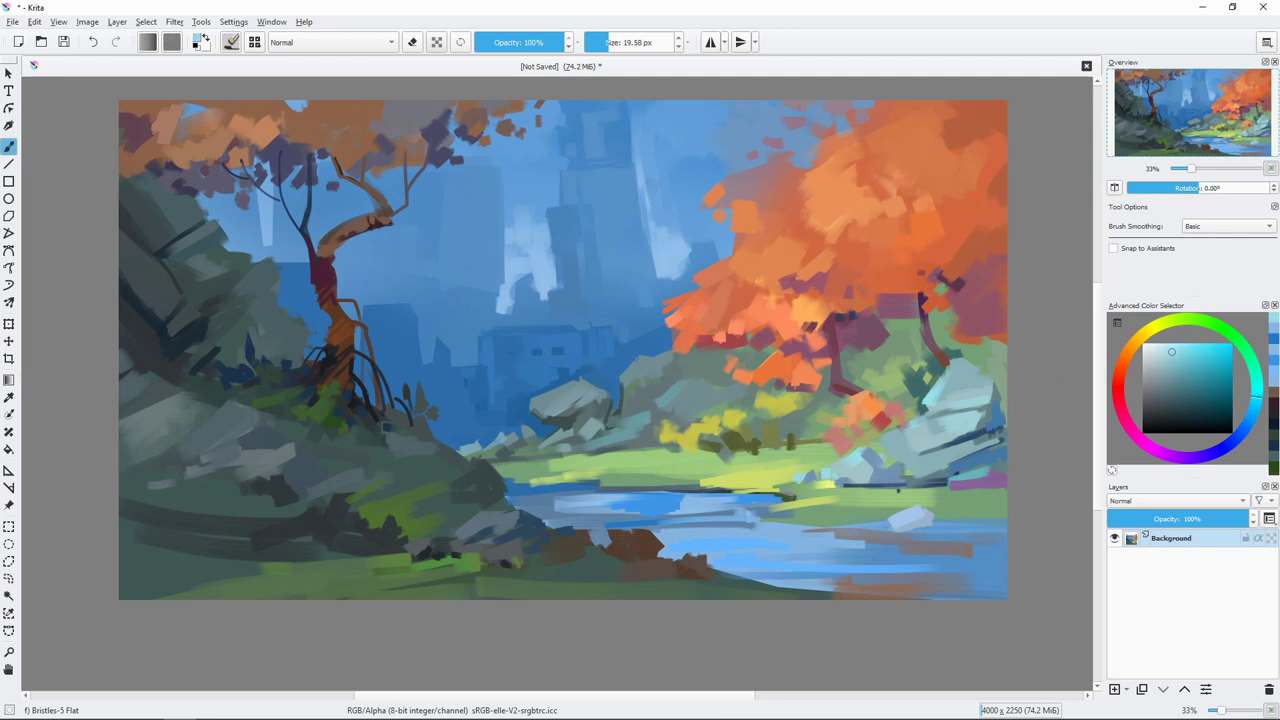
{"action": "left_click", "coordinate": [805, 527], "text": "ctrl"}
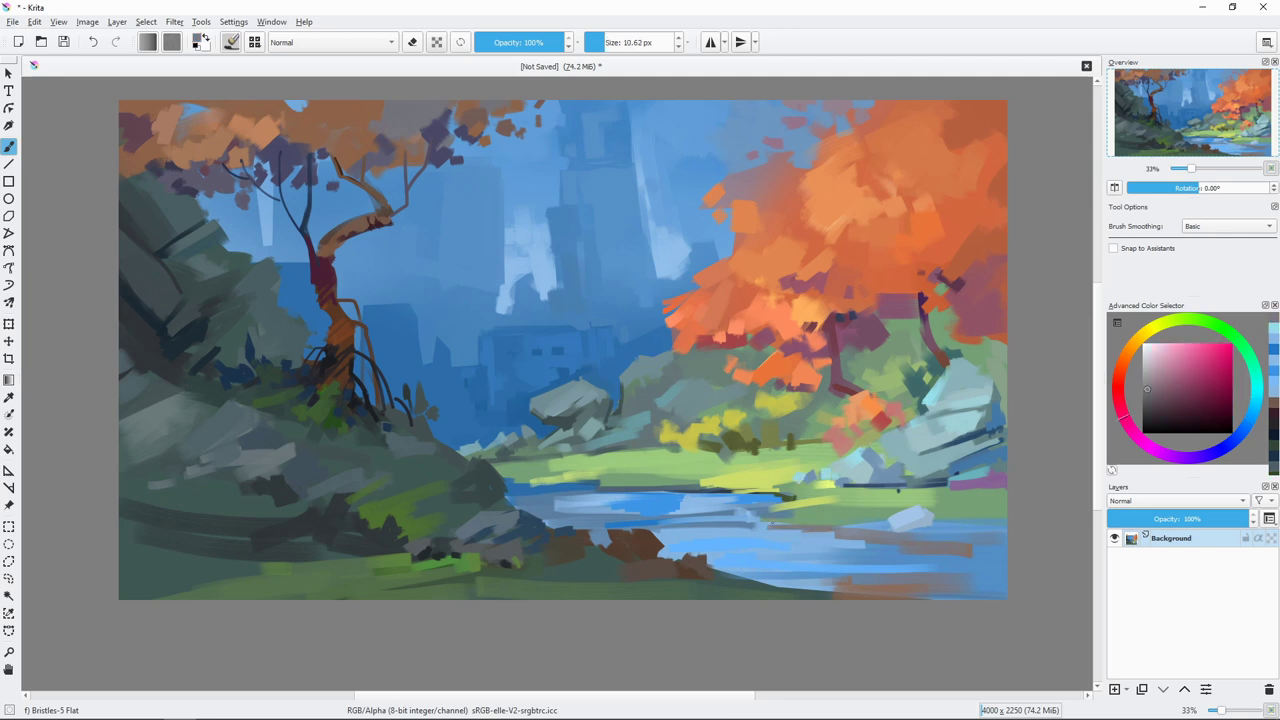
{"action": "key", "text": "bracketleft"}
{"action": "key", "text": "bracketleft"}
{"action": "key", "text": "bracketleft"}
{"action": "left_click_drag", "start_coordinate": [818, 521], "coordinate": [1008, 523]}
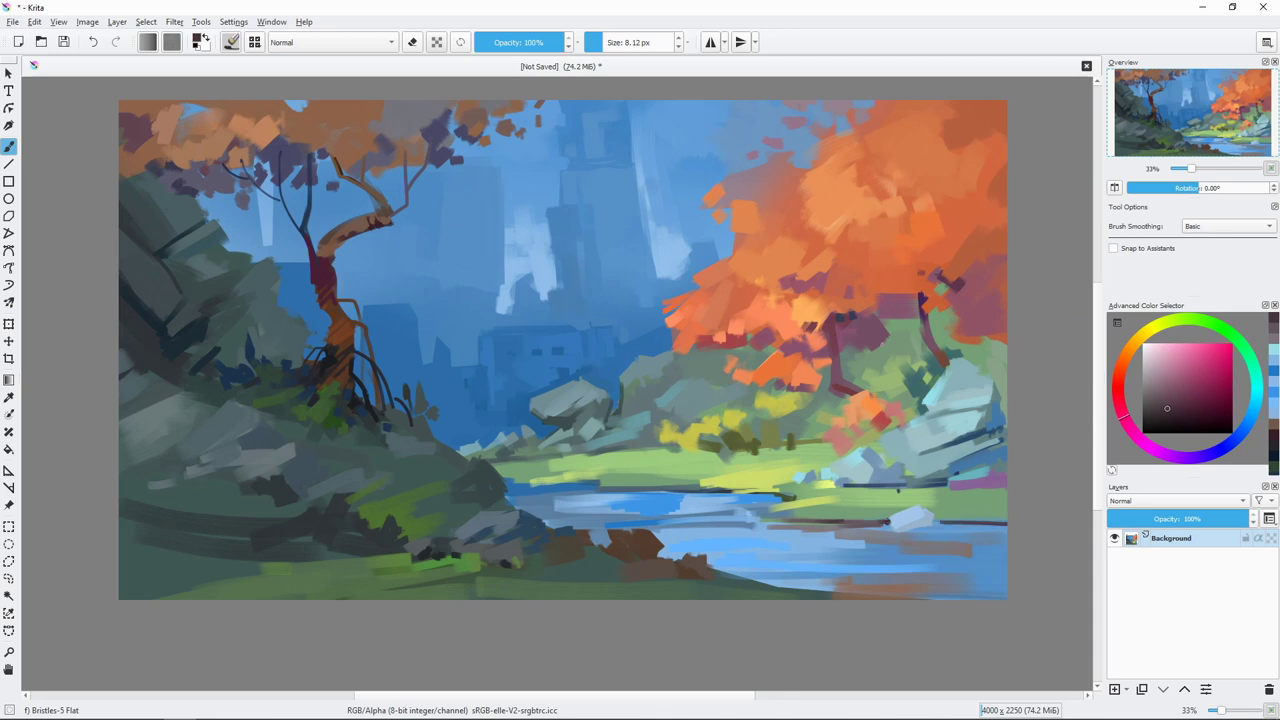
Step: Dab light orange into the right tree's foliage with a broad brush, then darken the orange
{"action": "key", "text": "bracketright"}
{"action": "key", "text": "bracketright"}
{"action": "key", "text": "bracketright"}
{"action": "left_click", "coordinate": [858, 339], "text": "ctrl"}
{"action": "left_click", "coordinate": [858, 339], "text": "ctrl"}
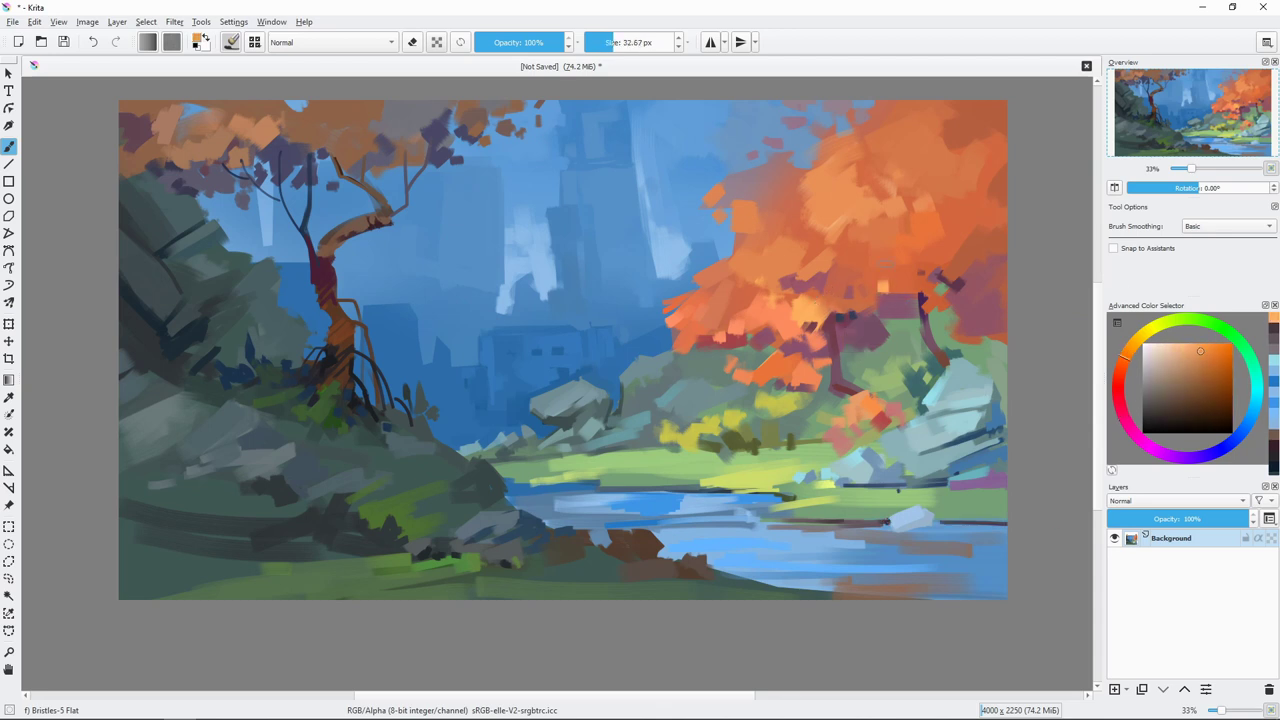
{"action": "left_click_drag", "start_coordinate": [880, 292], "coordinate": [916, 287]}
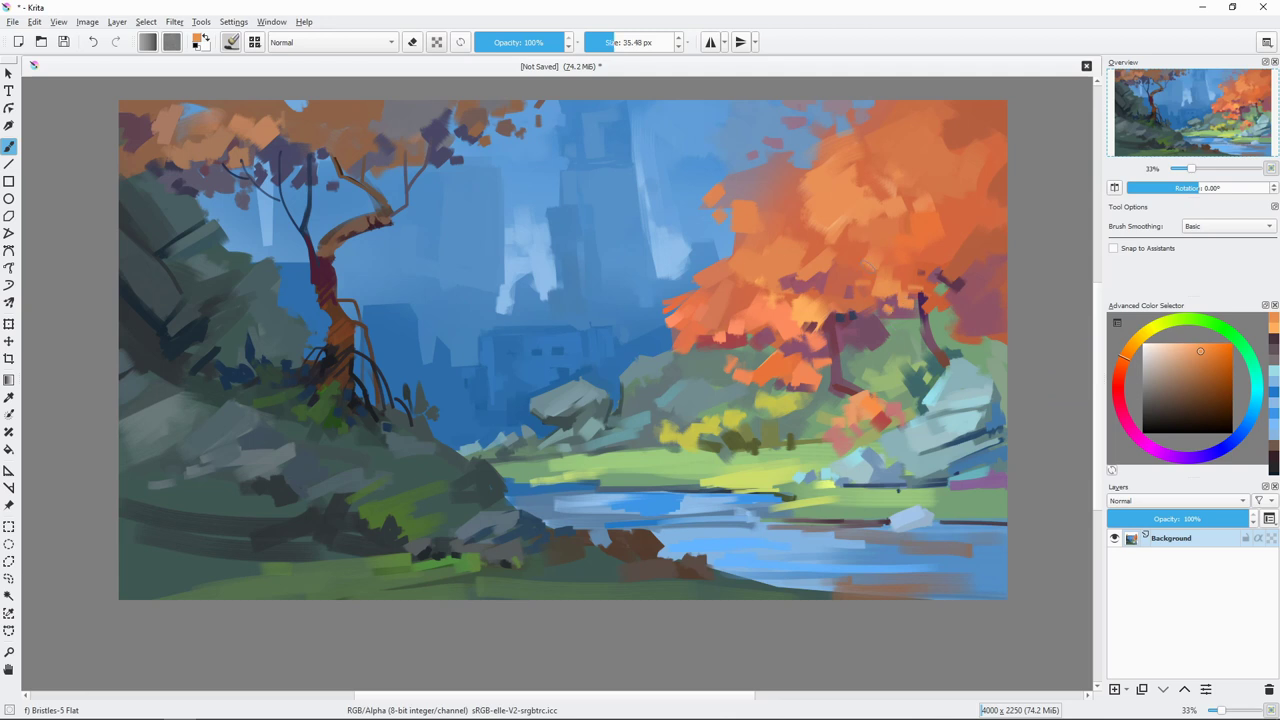
{"action": "key", "text": "bracketright"}
{"action": "key", "text": "bracketright"}
{"action": "key", "text": "bracketright"}
{"action": "left_click", "coordinate": [874, 322], "text": "ctrl"}
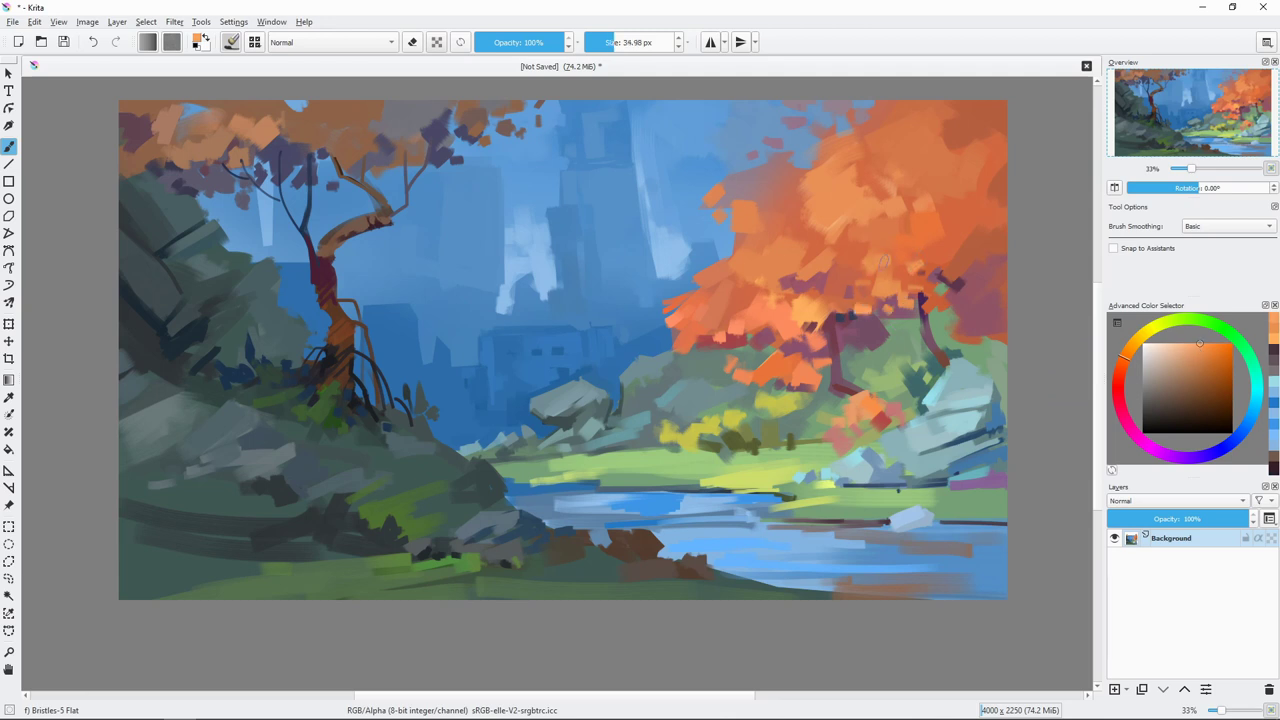
{"action": "key", "text": "bracketleft"}
{"action": "key", "text": "bracketleft"}
{"action": "key", "text": "bracketleft"}
{"action": "key", "text": "k"}
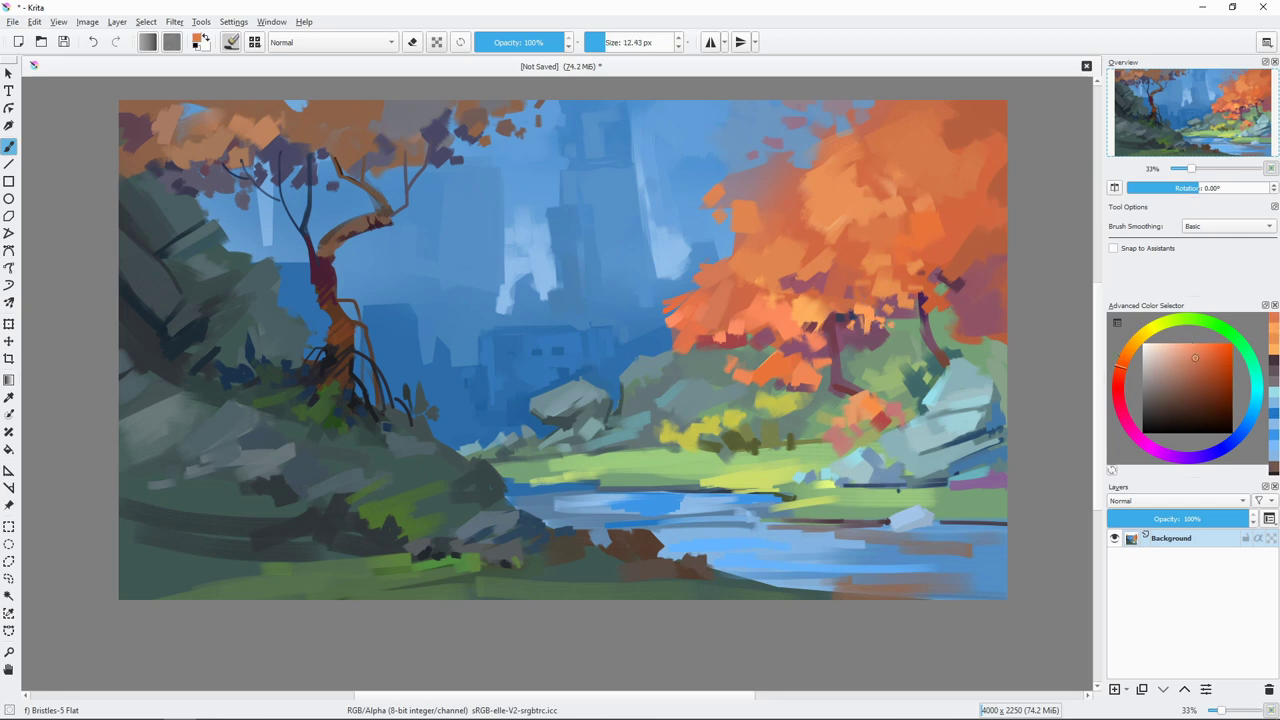
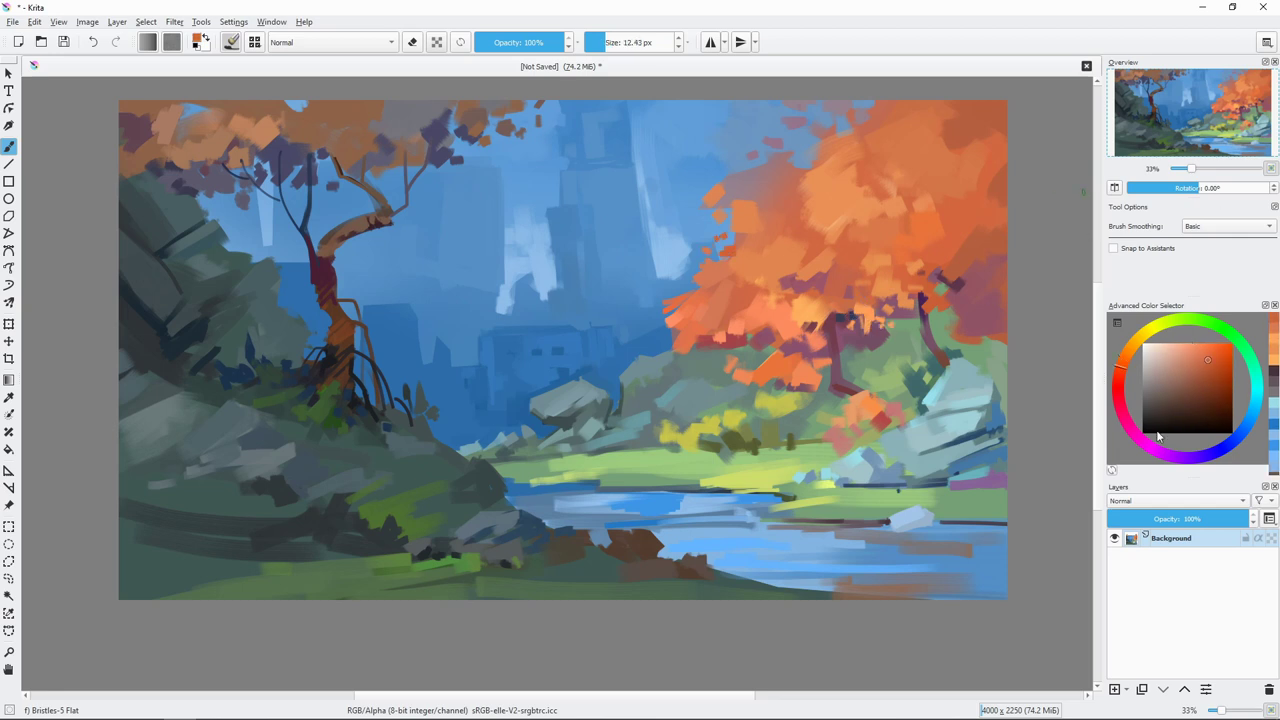
Step: Brighten a small patch of the orange tree's foliage with sampled orange
{"action": "left_click", "coordinate": [764, 388], "text": "ctrl"}
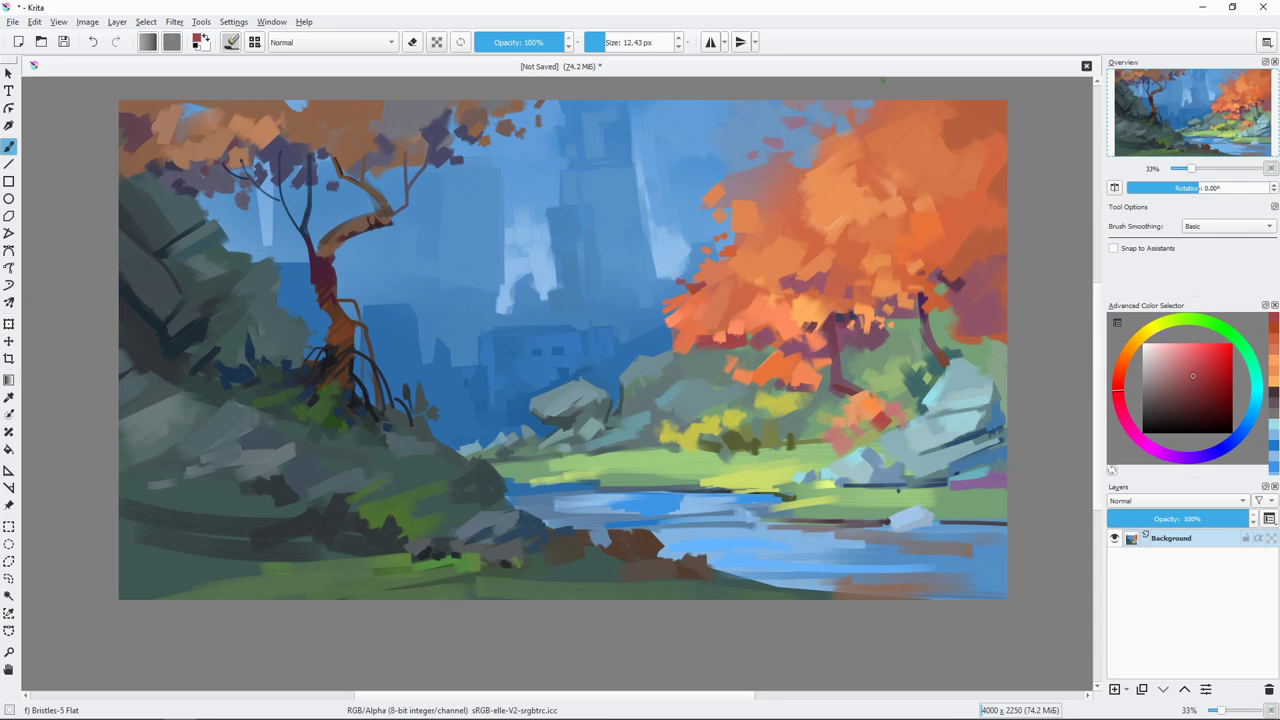
{"action": "left_click", "coordinate": [744, 333], "text": "ctrl"}
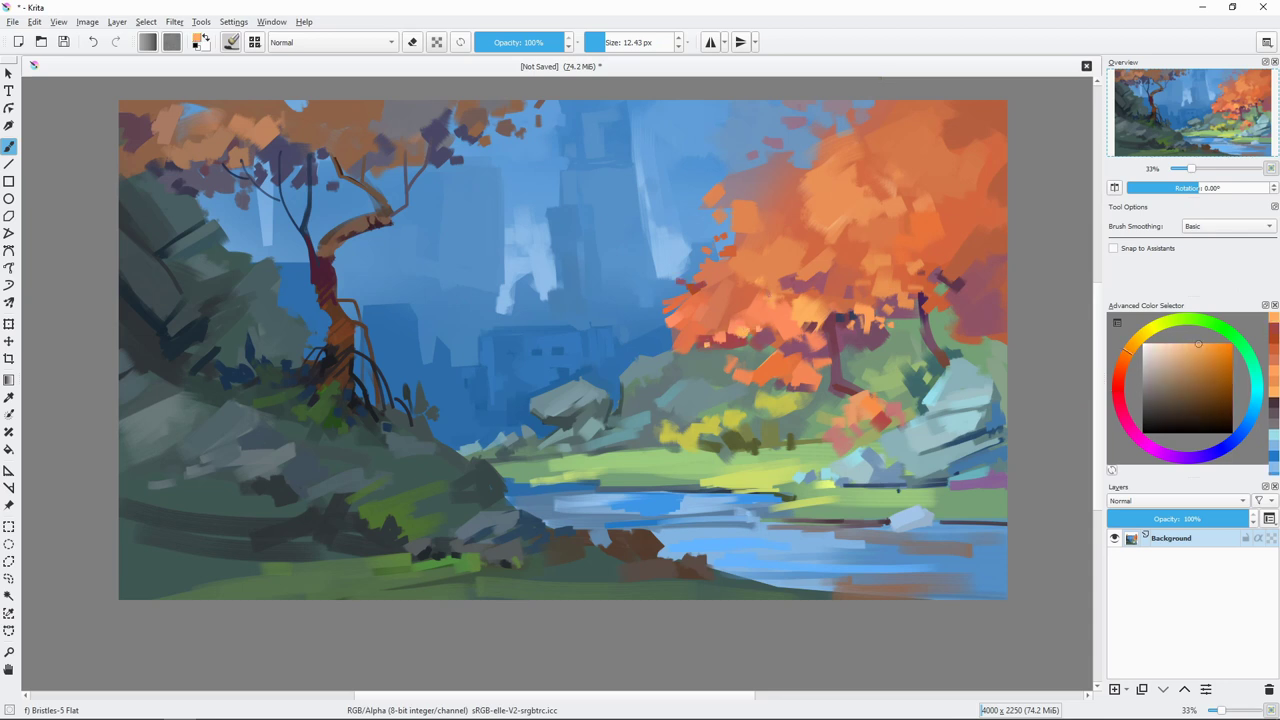
{"action": "left_click_drag", "start_coordinate": [750, 316], "coordinate": [770, 316]}
Step: Dab dark teal and grey-teal accents beneath the orange tree
{"action": "left_click", "coordinate": [940, 378], "text": "ctrl"}
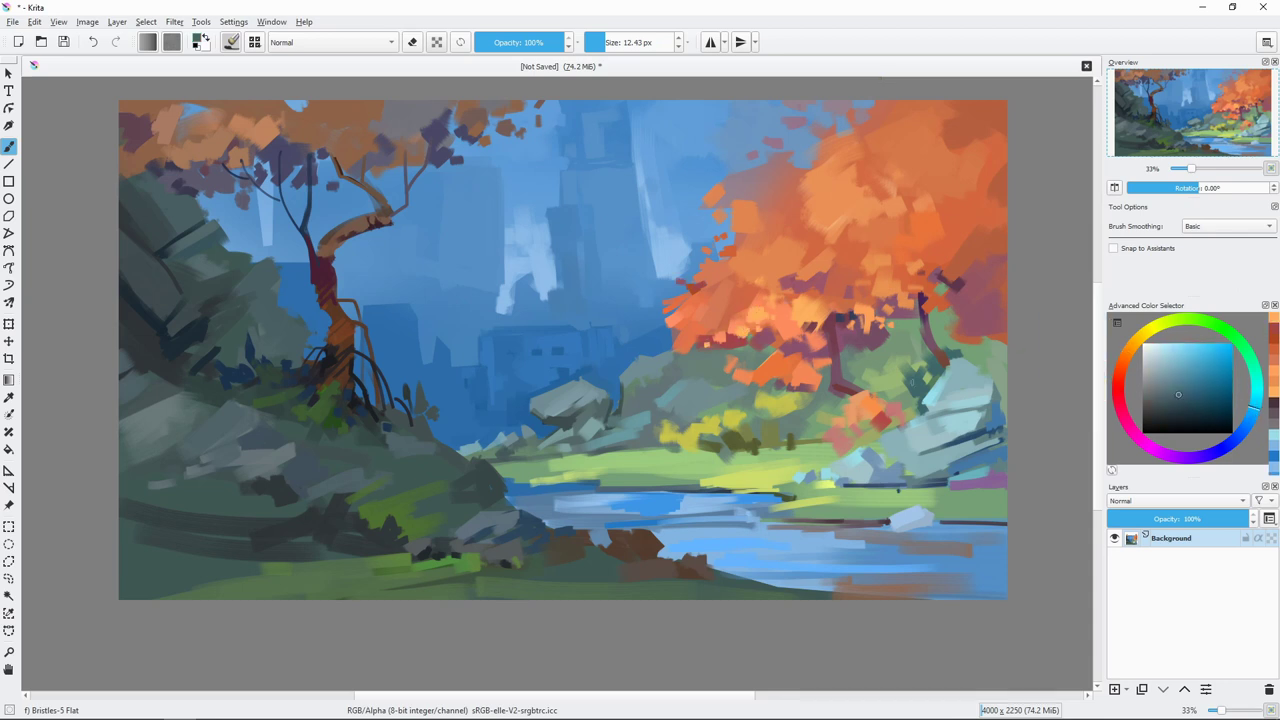
{"action": "mouse_move", "coordinate": [918, 381]}
{"action": "left_mouse_down"}
{"action": "mouse_move", "coordinate": [924, 368]}
{"action": "mouse_move", "coordinate": [935, 379]}
{"action": "left_mouse_up"}
{"action": "key", "text": "bracketright"}
{"action": "left_click", "coordinate": [915, 410], "text": "ctrl"}
{"action": "left_click", "coordinate": [739, 442], "text": "ctrl"}
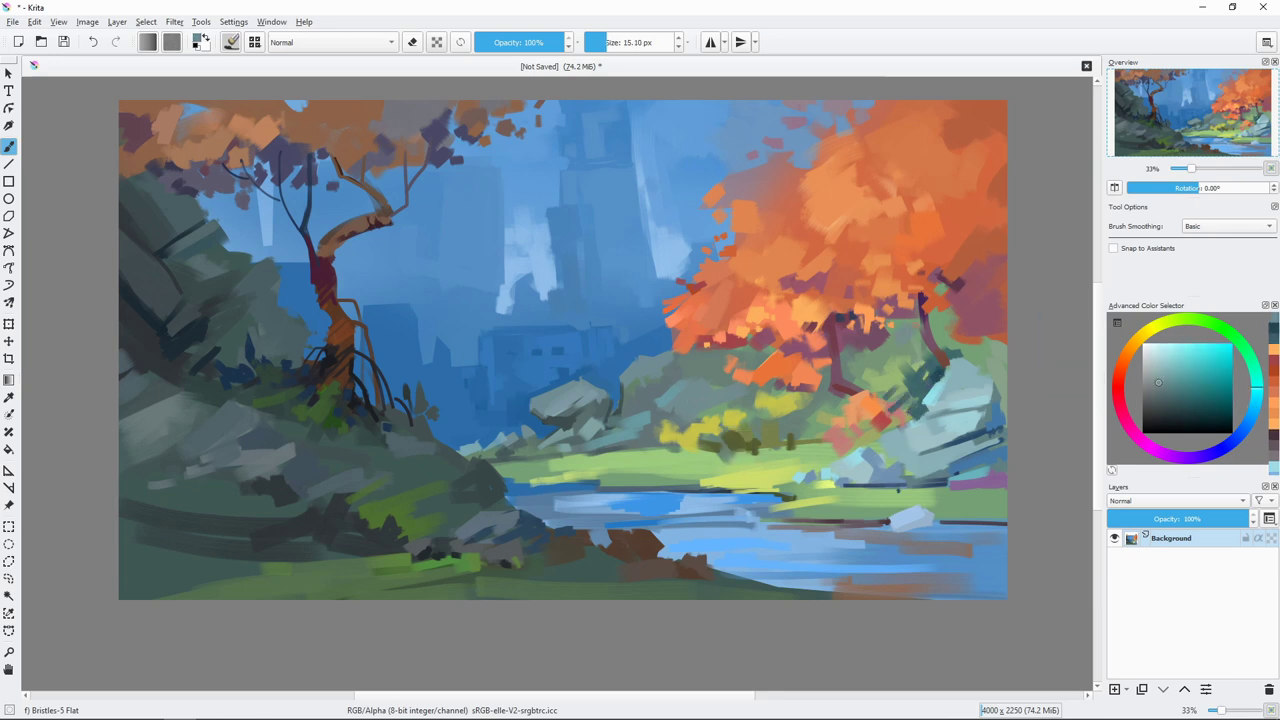
{"action": "left_click", "coordinate": [798, 479]}
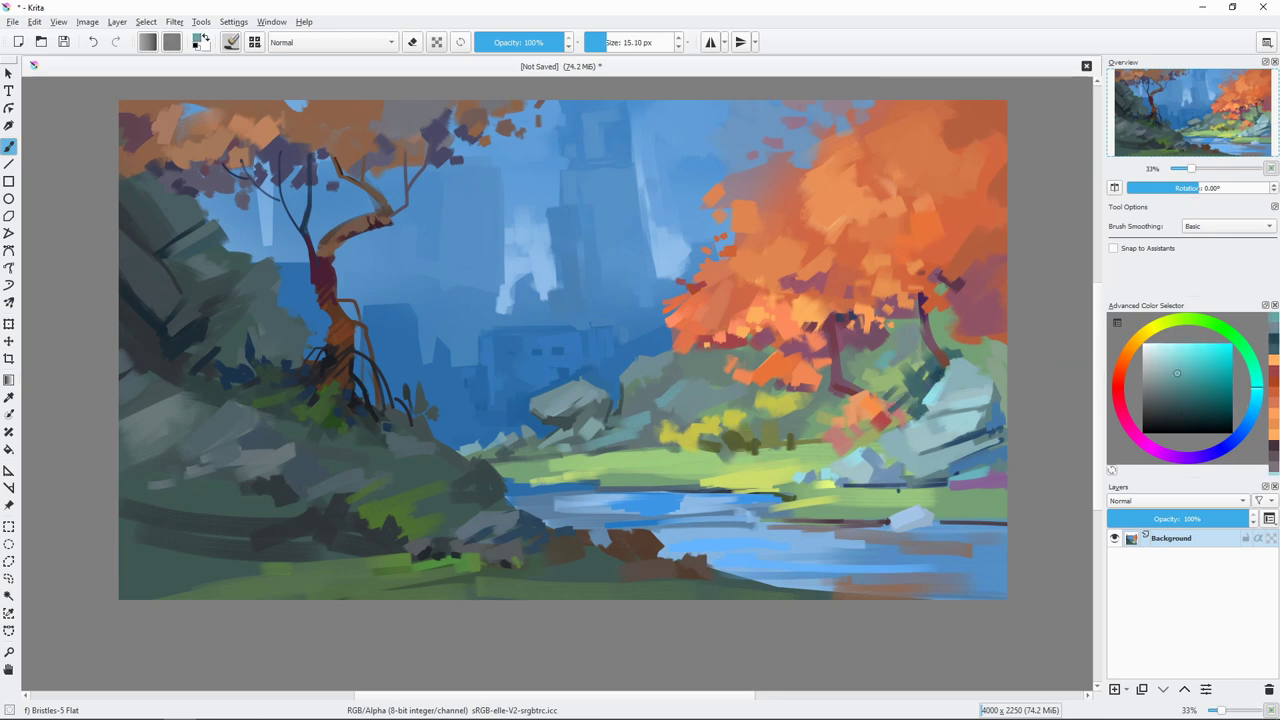
Step: Paint thin dark red-purple branches into the right orange tree and along its trunk
{"action": "left_click", "coordinate": [995, 330], "text": "ctrl"}
{"action": "key", "text": "bracketleft"}
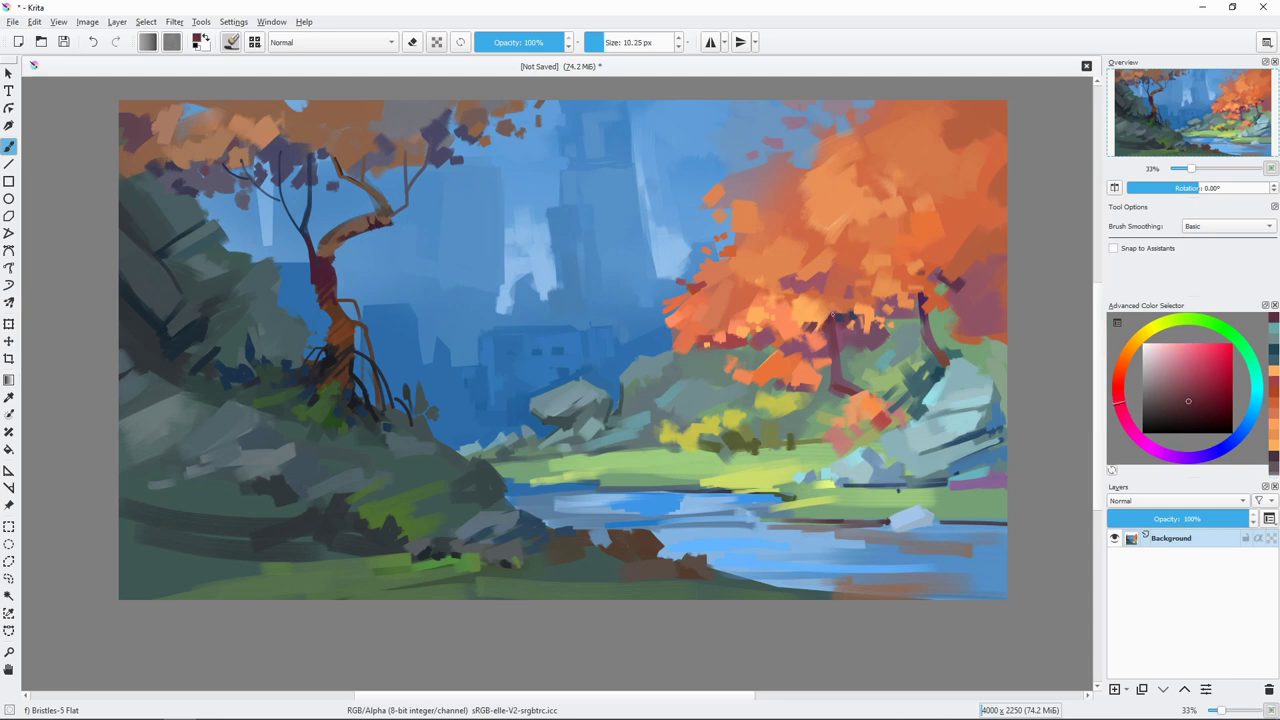
{"action": "left_click", "coordinate": [1186, 455]}
{"action": "key", "text": "bracketleft"}
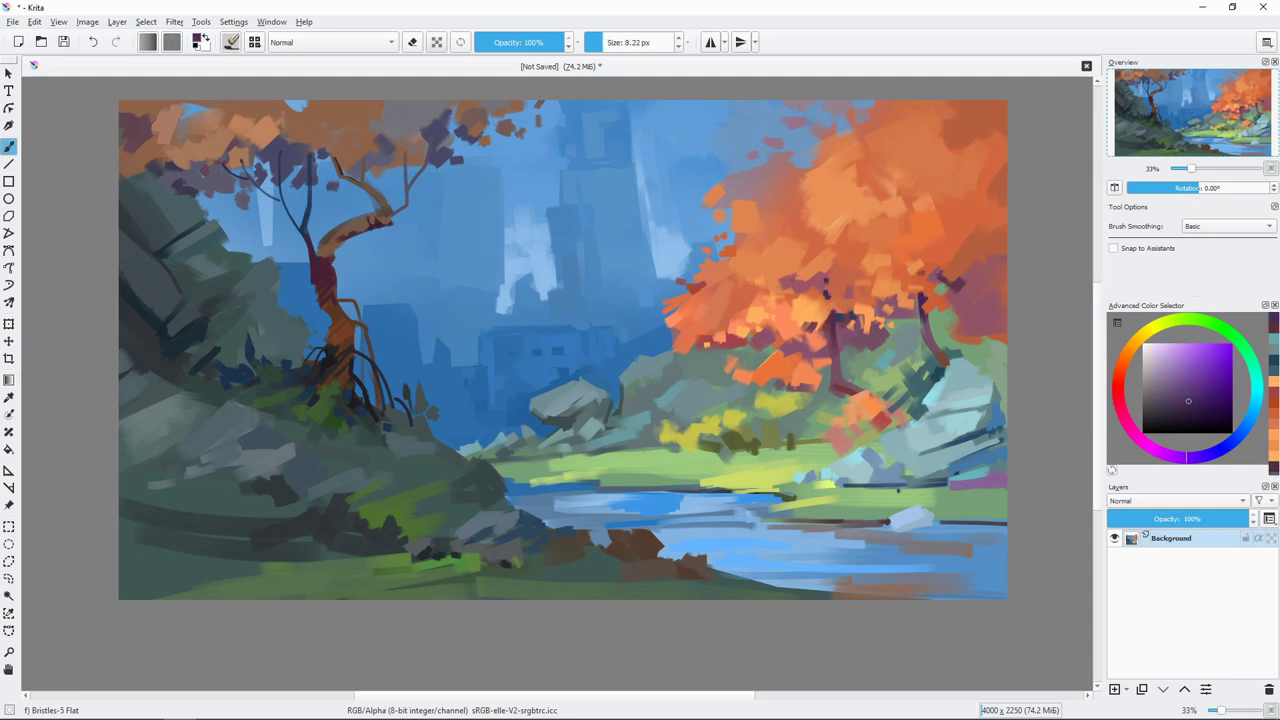
{"action": "left_click", "coordinate": [828, 360], "text": "ctrl"}
{"action": "left_click_drag", "start_coordinate": [824, 374], "coordinate": [836, 412]}
{"action": "key", "text": "bracketleft"}
{"action": "left_click_drag", "start_coordinate": [857, 346], "coordinate": [866, 392]}
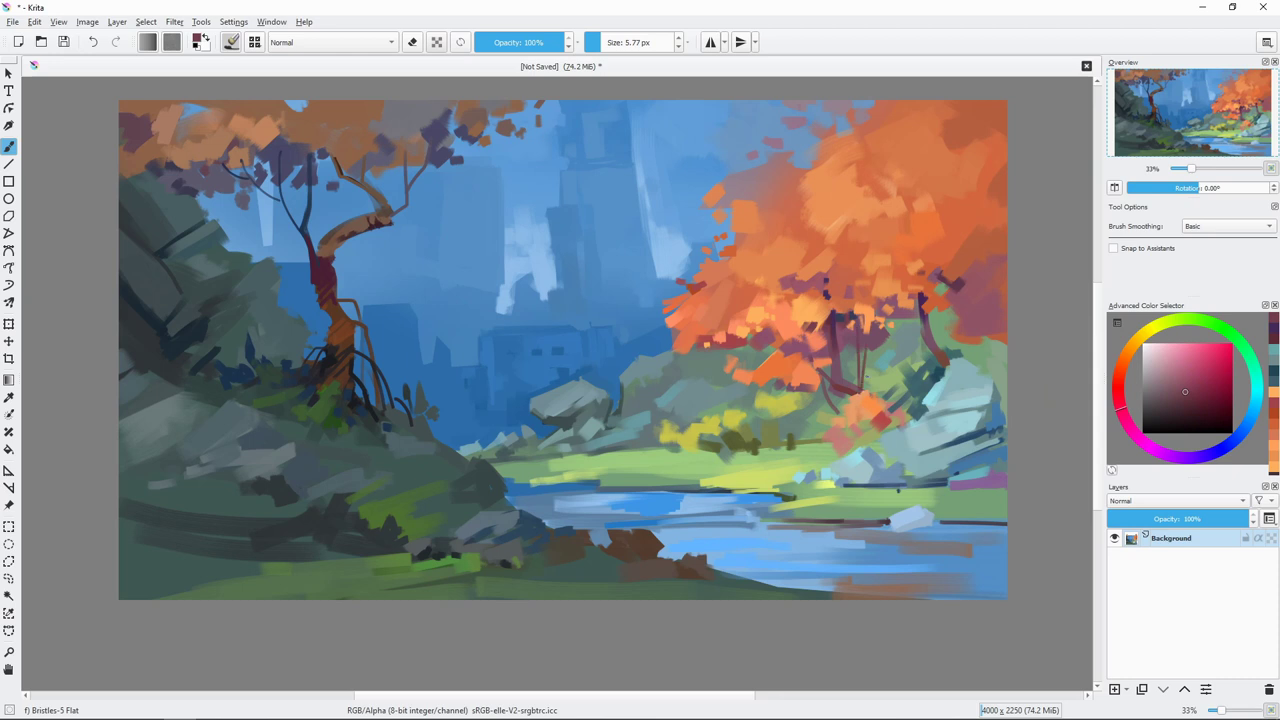
Step: Paint a thin dark line across the grass with a smaller brush
{"action": "left_click", "coordinate": [912, 323], "text": "ctrl"}
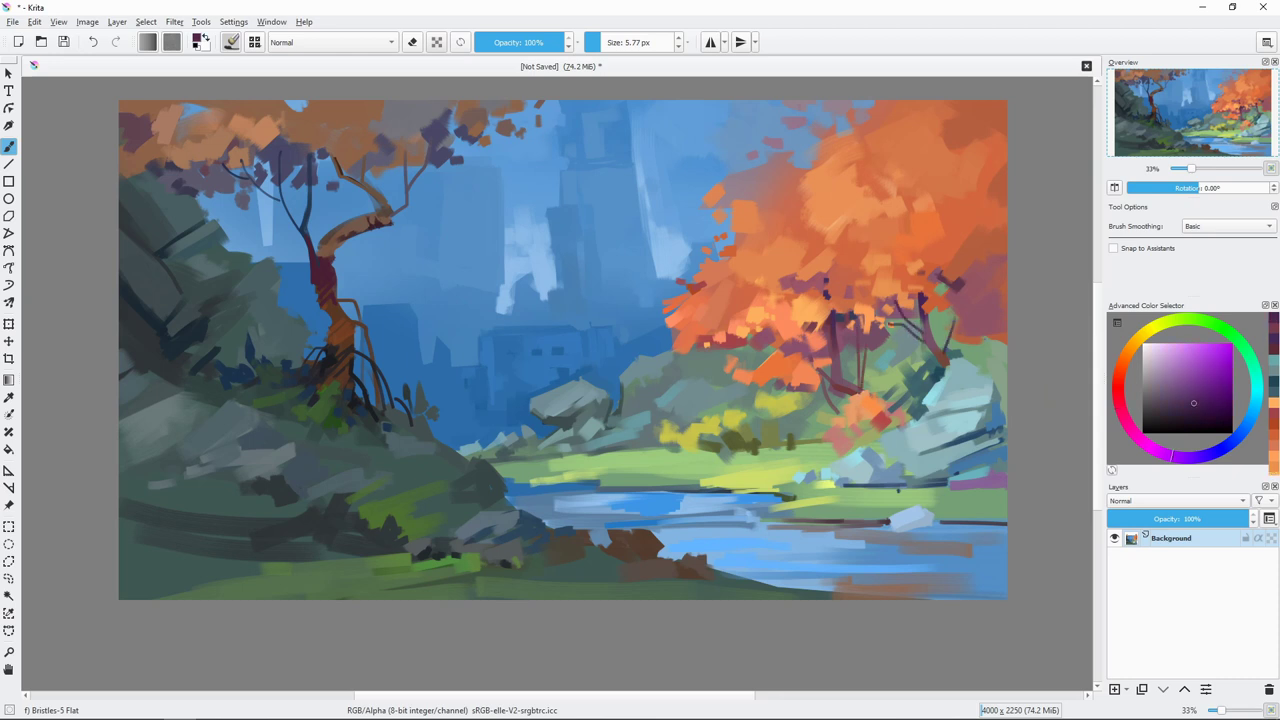
{"action": "left_click", "coordinate": [600, 443], "text": "ctrl"}
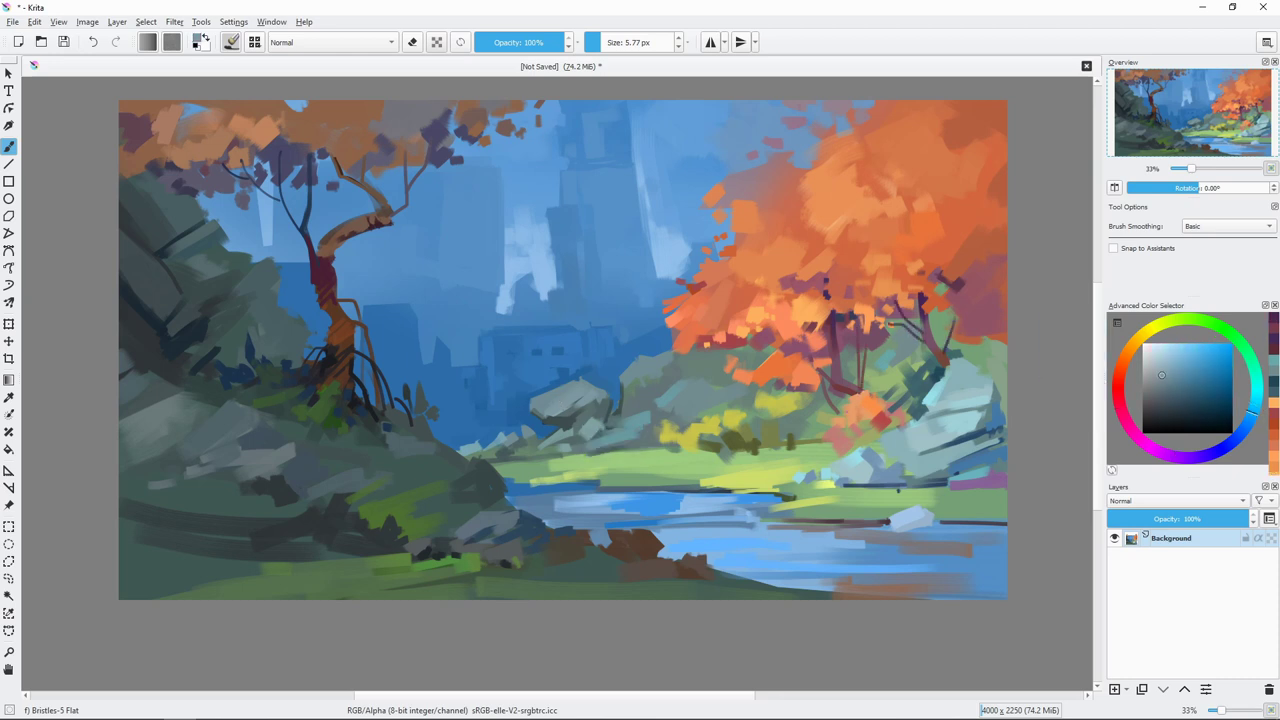
{"action": "key", "text": "bracketright"}
{"action": "key", "text": "bracketright"}
{"action": "key", "text": "bracketright"}
{"action": "key", "text": "bracketleft"}
{"action": "key", "text": "bracketleft"}
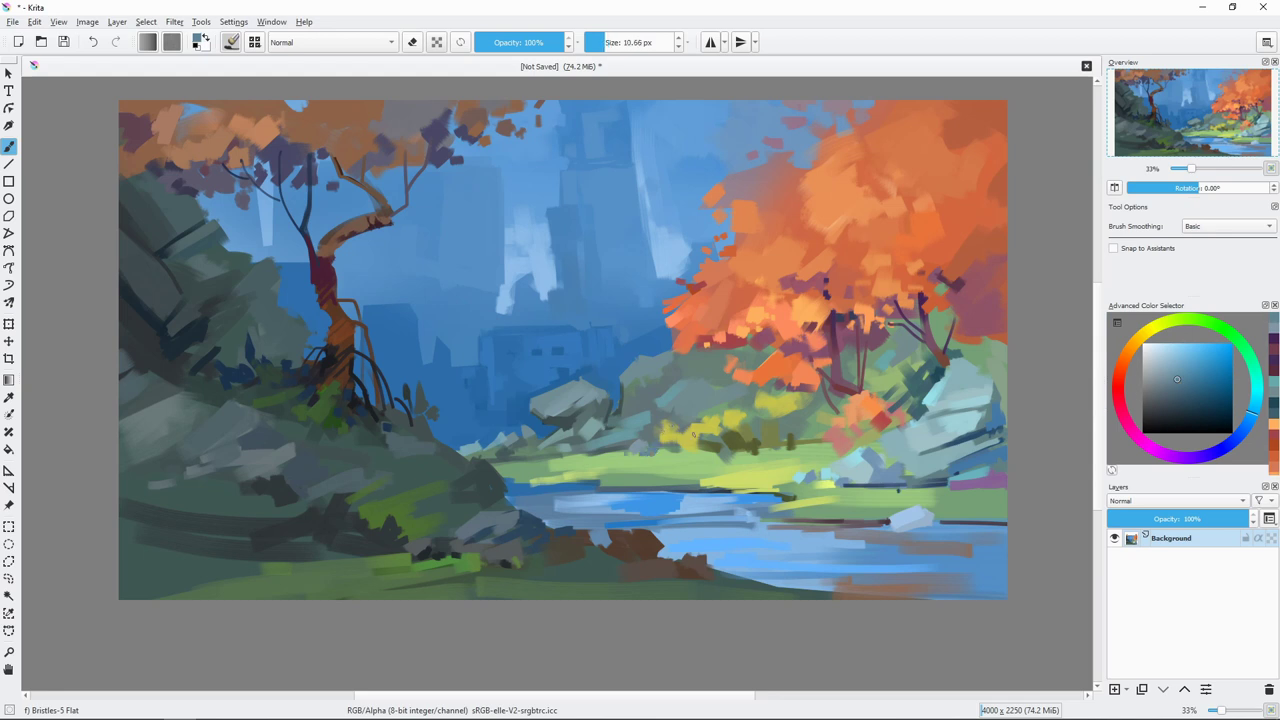
{"action": "key", "text": "bracketleft"}
{"action": "left_click", "coordinate": [642, 446], "text": "ctrl"}
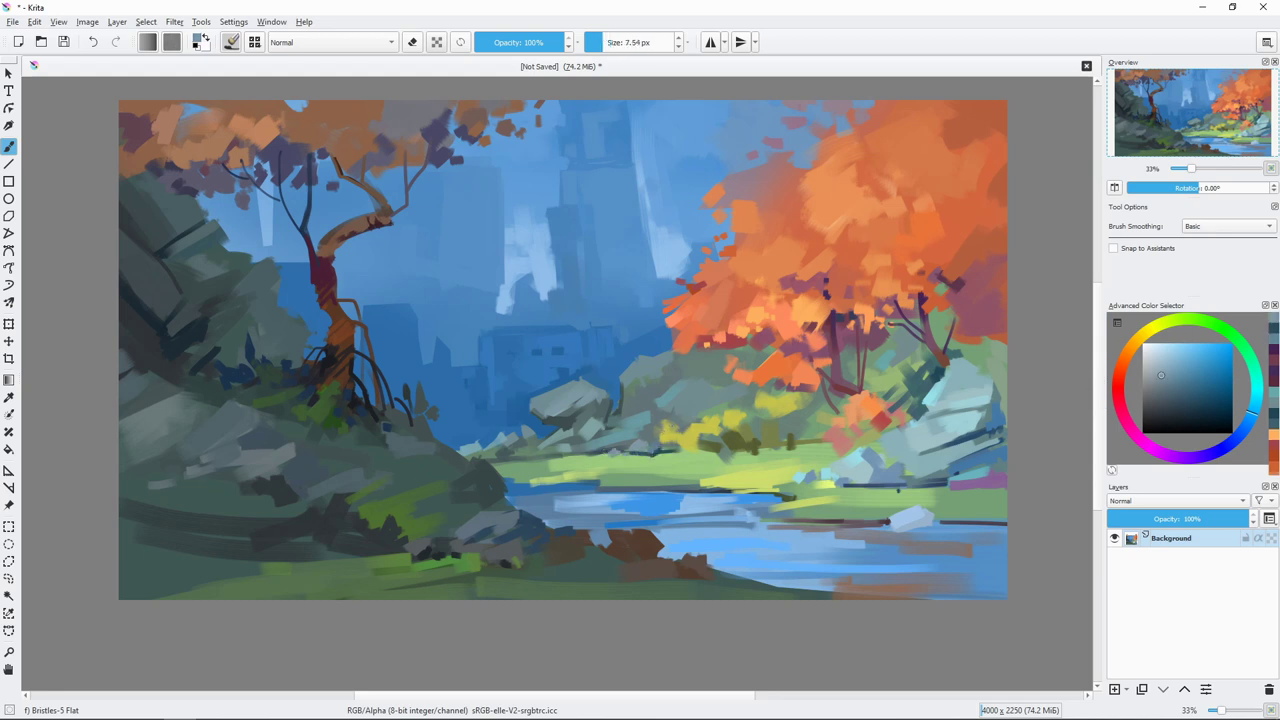
{"action": "left_click_drag", "start_coordinate": [656, 458], "coordinate": [736, 456]}
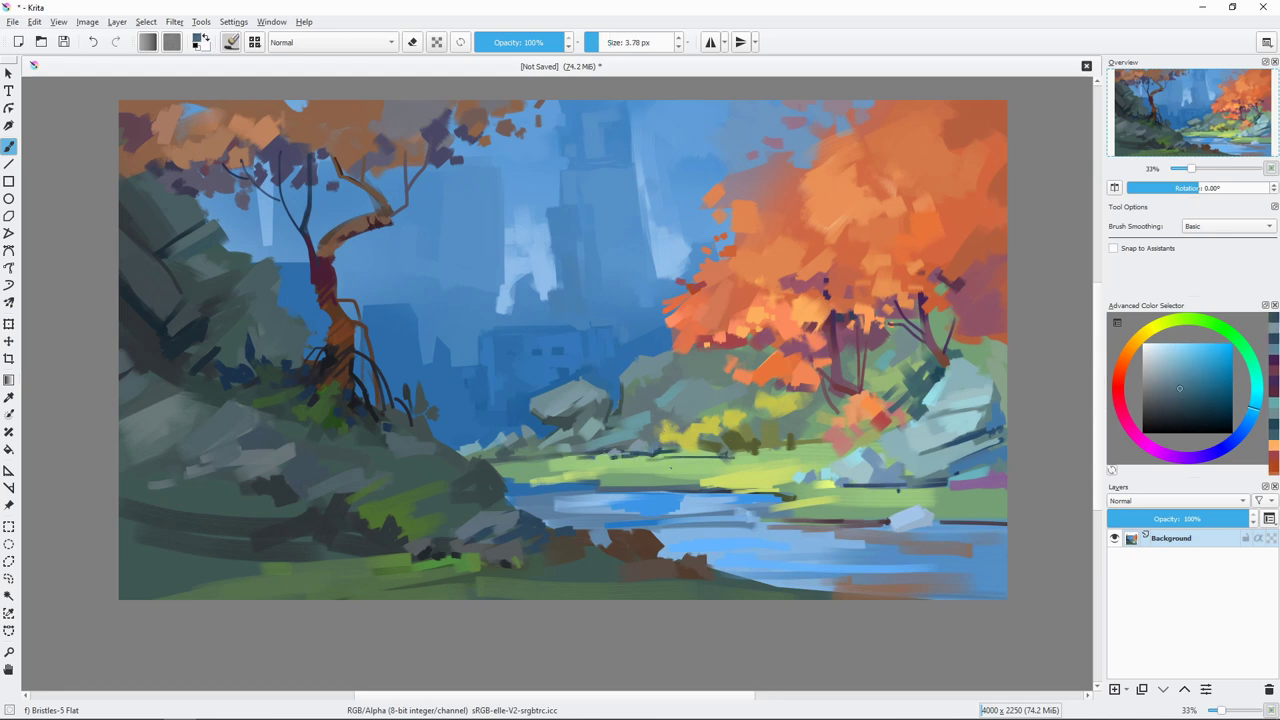
Step: Choose a dark red shade, then sample light yellow-green from the grass
{"action": "left_click_drag", "start_coordinate": [1129, 410], "coordinate": [1118, 391]}
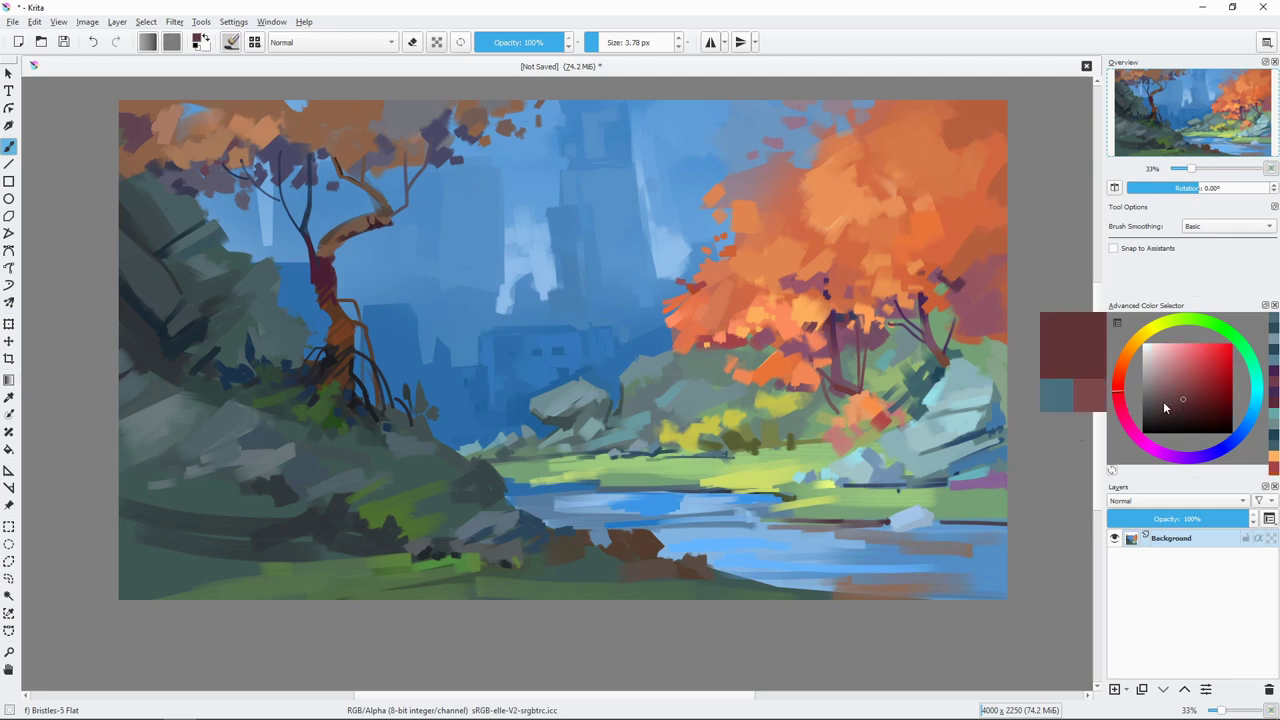
{"action": "left_click", "coordinate": [1183, 399]}
{"action": "left_click", "coordinate": [540, 478], "text": "ctrl"}
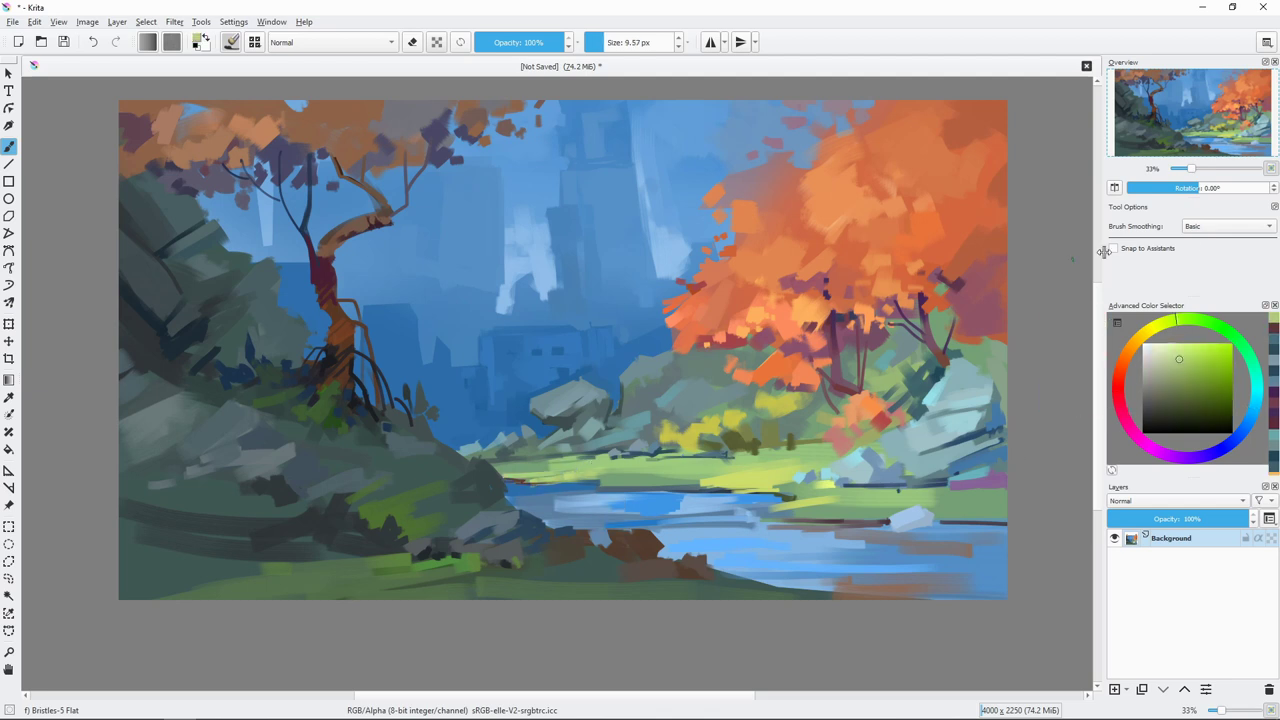
Step: Paint light yellow-green strokes along the grass bank by the river
{"action": "left_click", "coordinate": [1180, 354]}
{"action": "left_click", "coordinate": [1152, 326]}
{"action": "left_click_drag", "start_coordinate": [580, 472], "coordinate": [754, 464]}
{"action": "left_click", "coordinate": [1170, 343]}
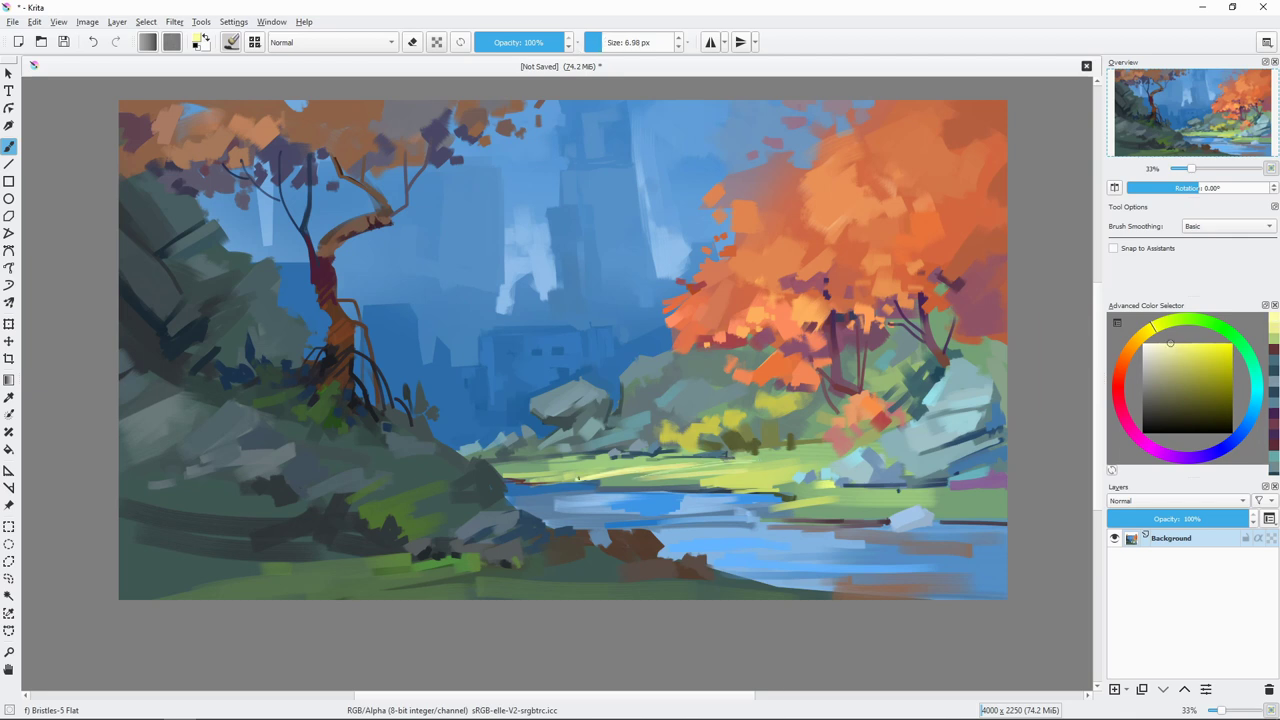
Step: Dab small red accents among the bushes, then sample the tree's orange
{"action": "left_click", "coordinate": [1248, 420]}
{"action": "left_click", "coordinate": [1191, 383]}
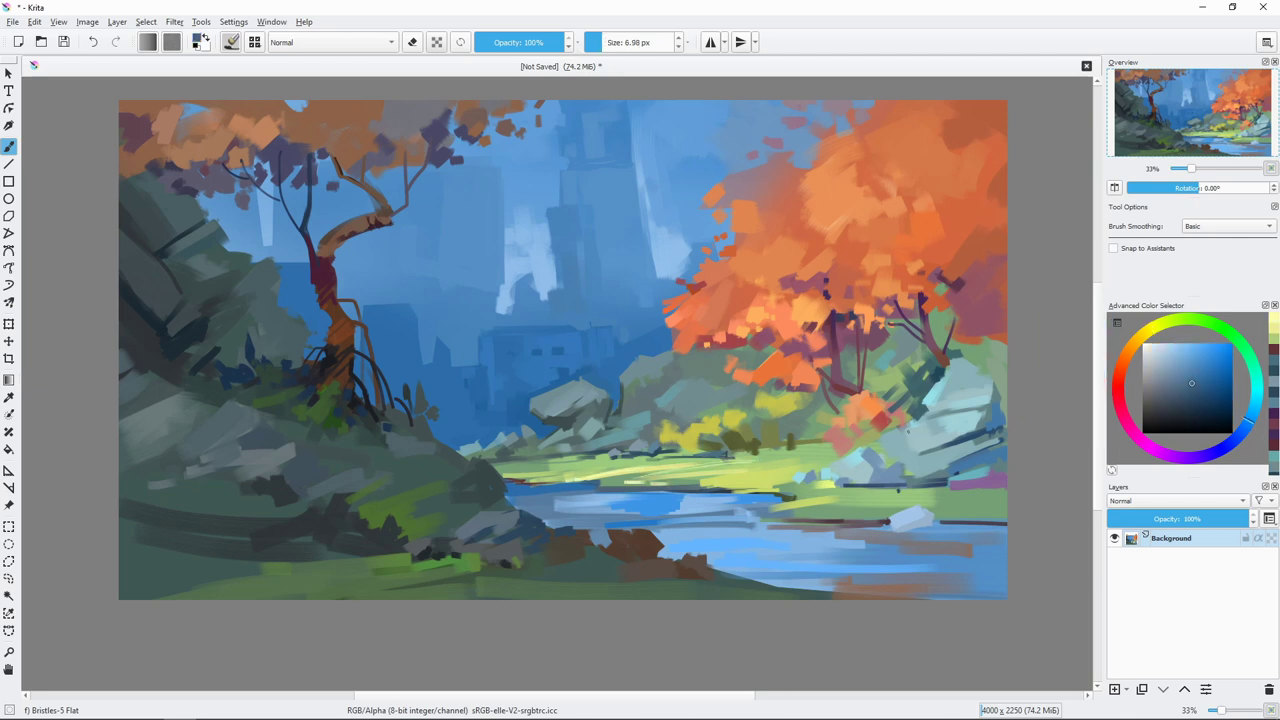
{"action": "left_click", "coordinate": [872, 436], "text": "ctrl"}
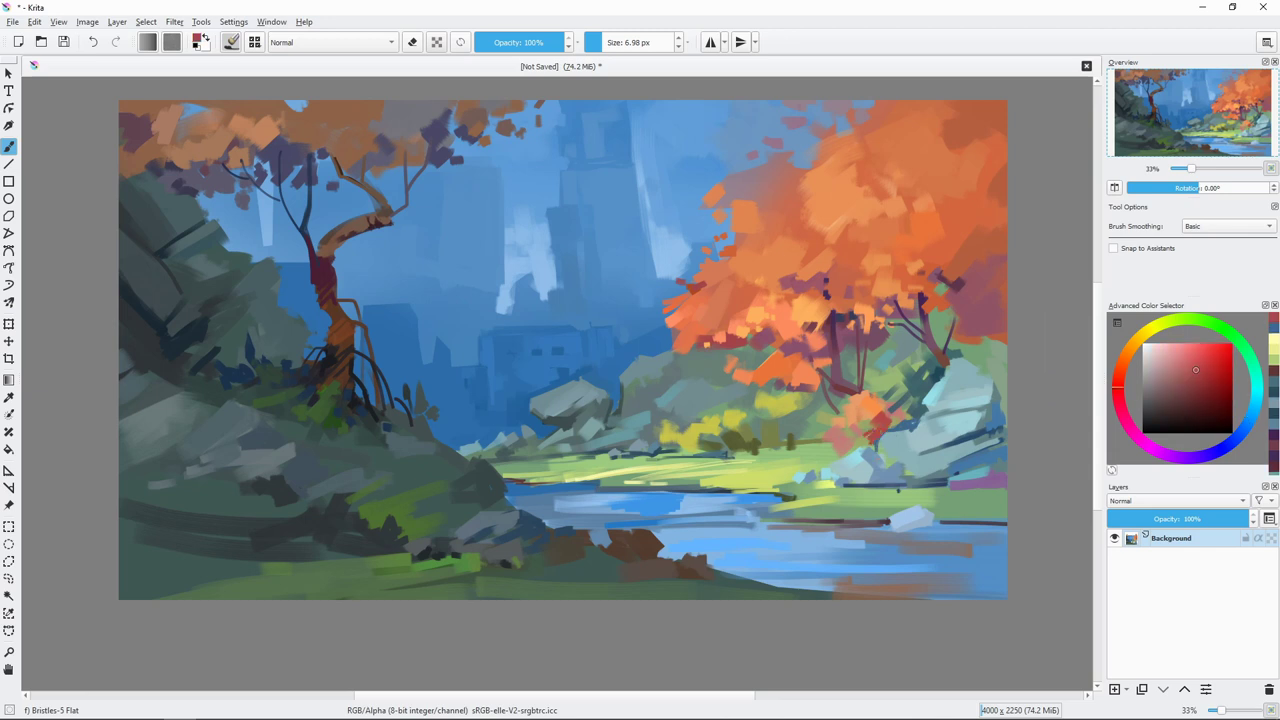
{"action": "left_click_drag", "start_coordinate": [866, 430], "coordinate": [886, 440]}
{"action": "left_click", "coordinate": [848, 352], "text": "ctrl"}
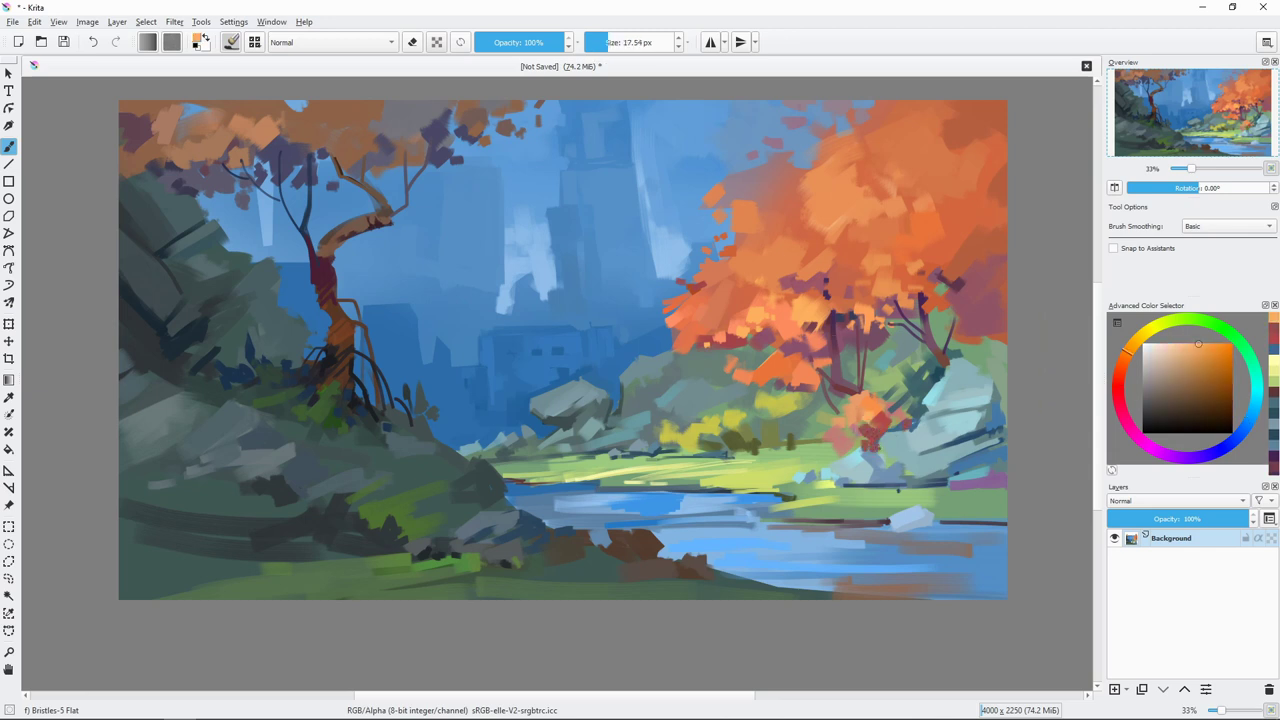
Step: Sample light, deeper and greyish sky blues and resize the brush for sky touch-ups
{"action": "left_click", "coordinate": [611, 270], "text": "ctrl"}
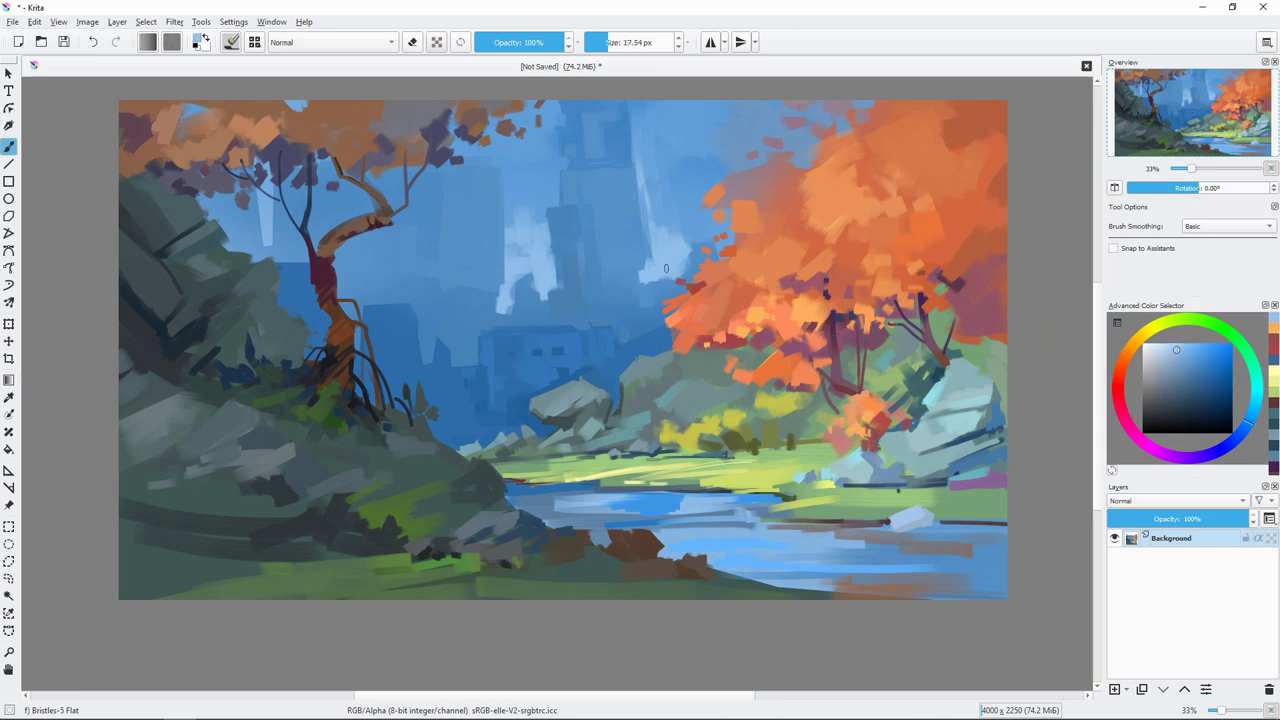
{"action": "key", "text": "bracketleft"}
{"action": "key", "text": "bracketright"}
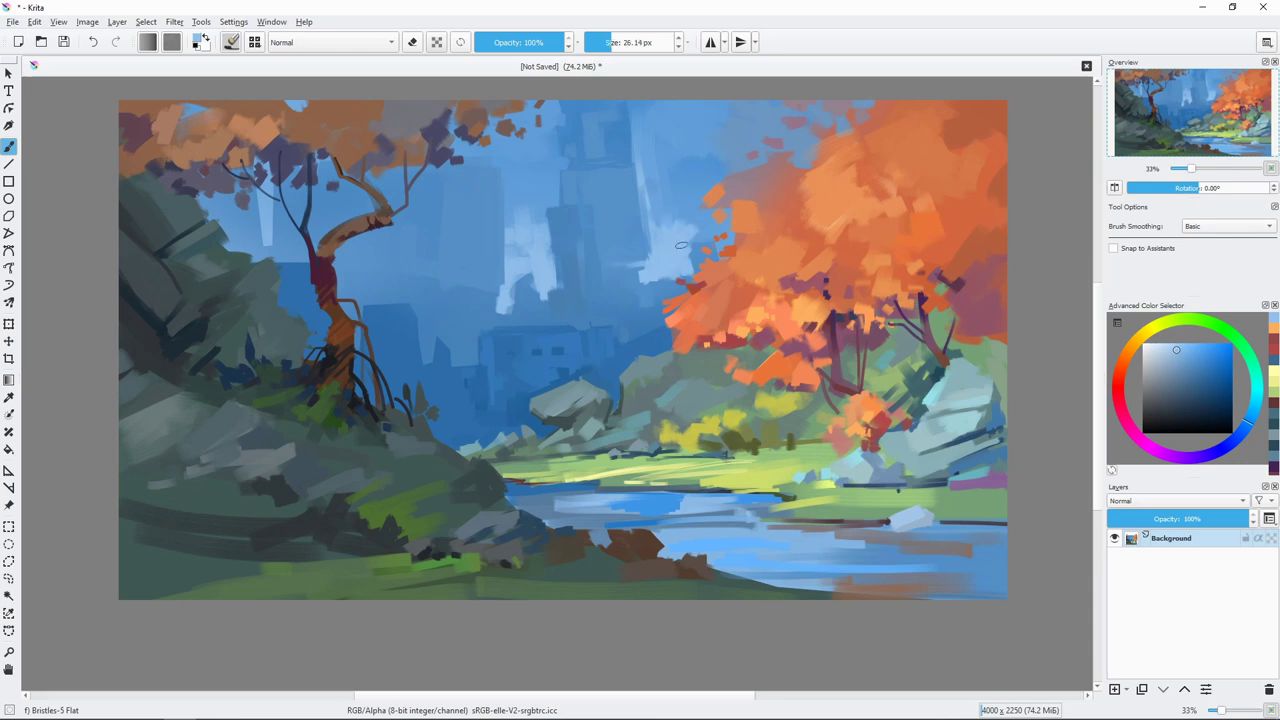
{"action": "left_click", "coordinate": [663, 264], "text": "ctrl"}
{"action": "left_click", "coordinate": [665, 271], "text": "ctrl"}
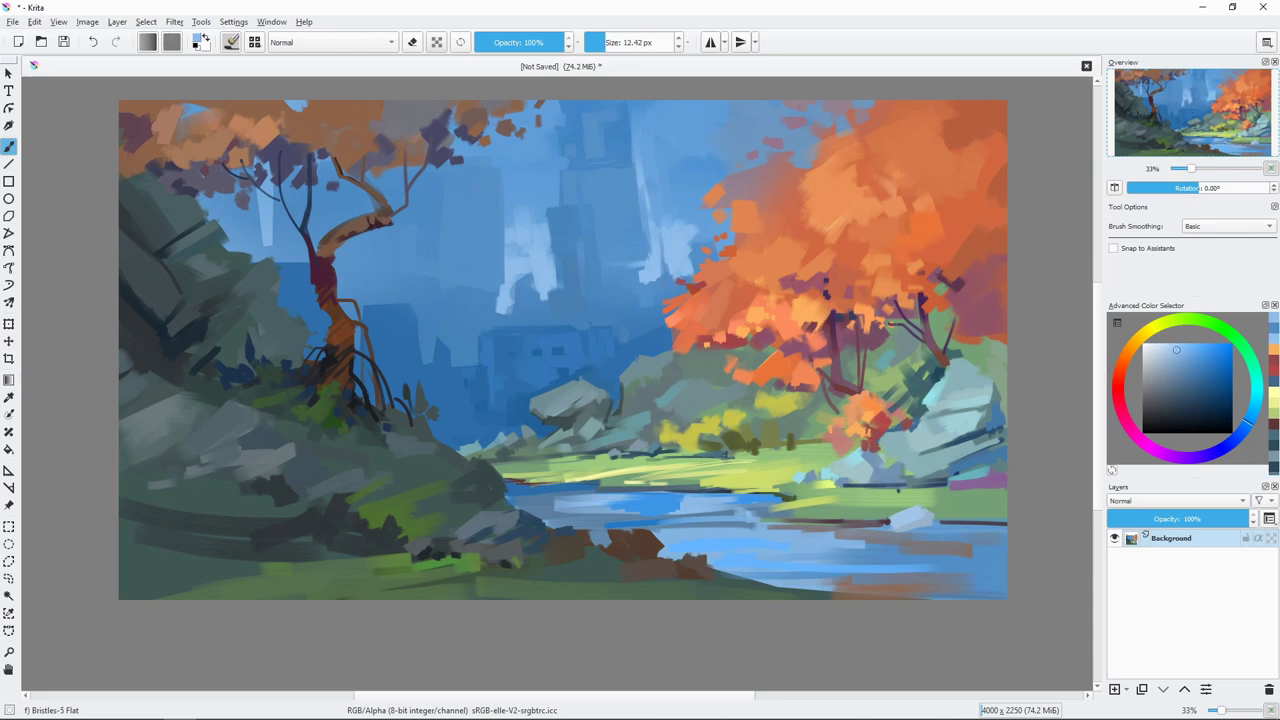
{"action": "left_click", "coordinate": [614, 445], "text": "ctrl"}
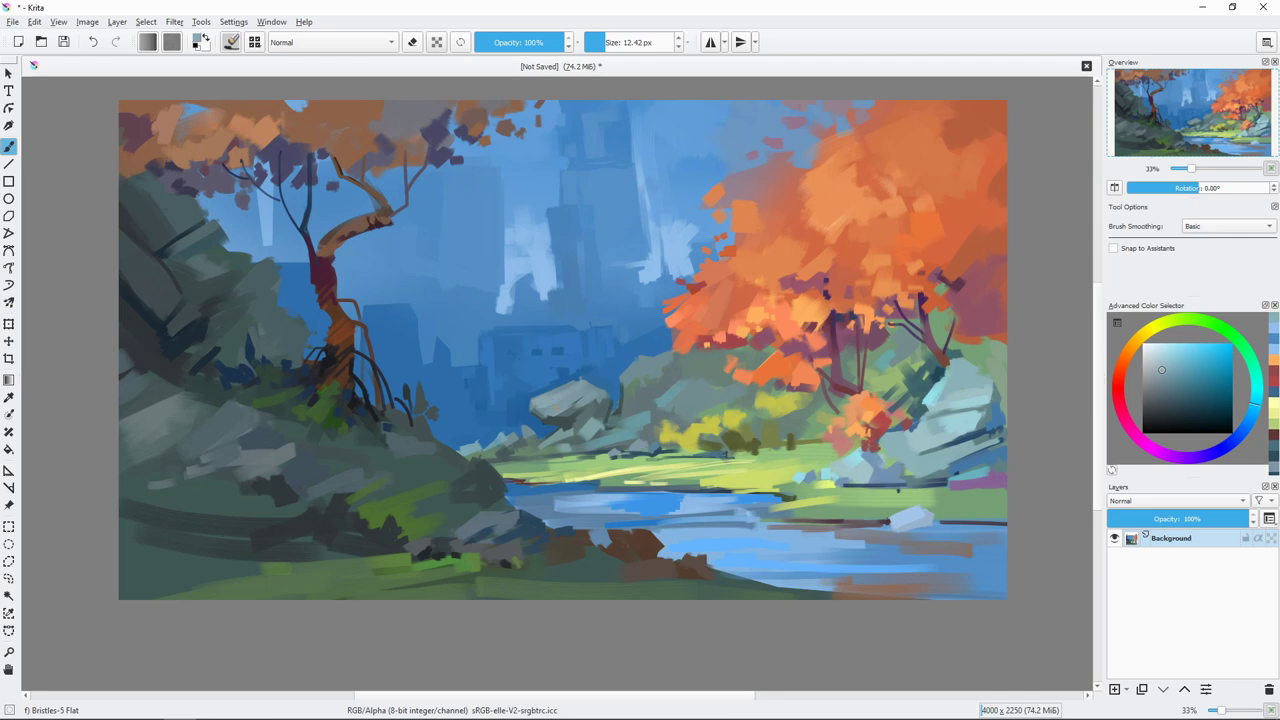
{"action": "key", "text": "bracketleft"}
{"action": "left_click", "coordinate": [639, 398], "text": "ctrl"}
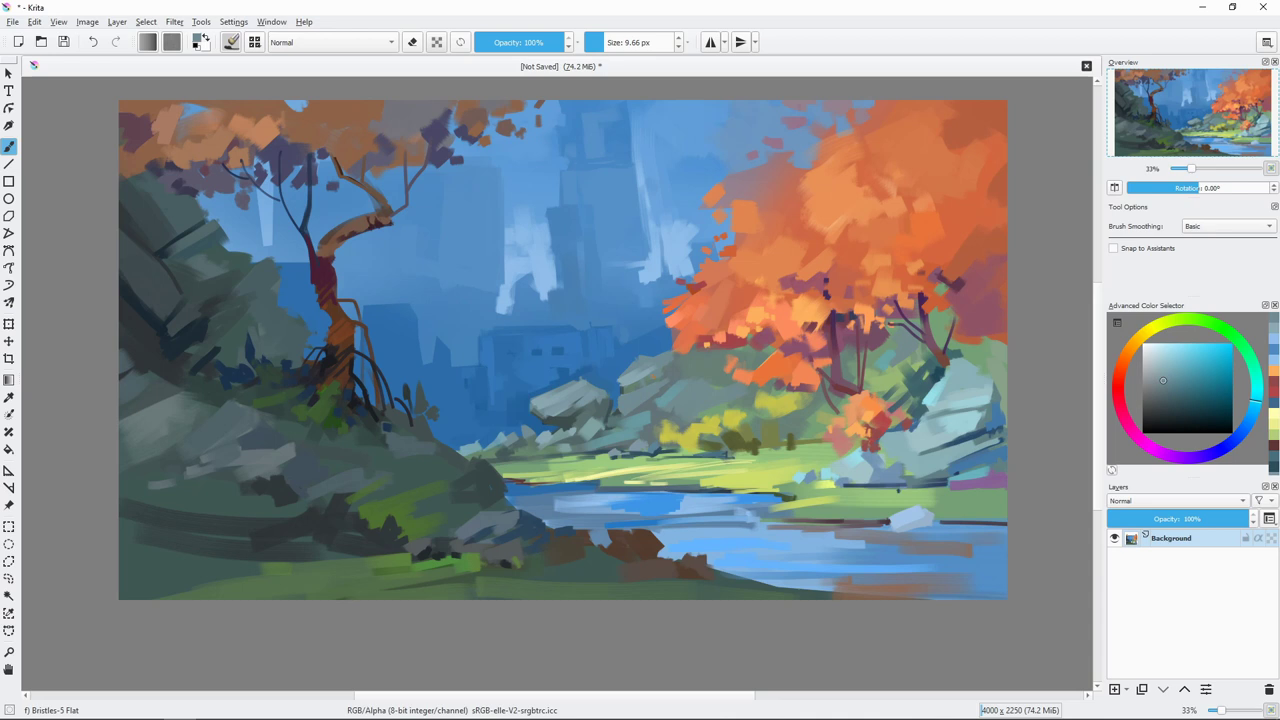
{"action": "key", "text": "bracketright"}
Step: Paint light grey-blue strokes over the lower-left rocks with a large brush
{"action": "left_click", "coordinate": [330, 491], "text": "ctrl"}
{"action": "key", "text": "bracketright"}
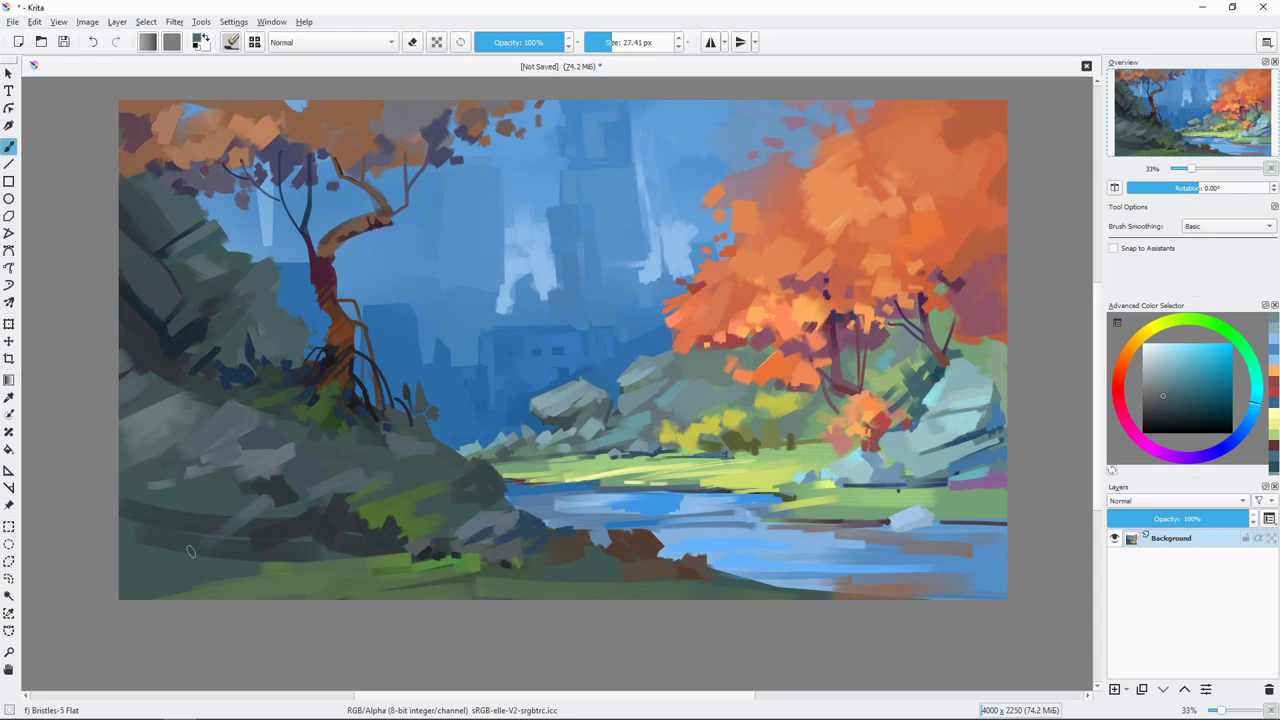
{"action": "mouse_move", "coordinate": [260, 500]}
{"action": "left_mouse_down"}
{"action": "mouse_move", "coordinate": [180, 530]}
{"action": "mouse_move", "coordinate": [290, 560]}
{"action": "left_mouse_up"}
{"action": "left_click_drag", "start_coordinate": [165, 515], "coordinate": [139, 502]}
Step: Lay dark teal strokes across the lower-left ground
{"action": "left_click", "coordinate": [139, 502], "text": "ctrl"}
{"action": "key", "text": "bracketleft"}
{"action": "key", "text": "bracketleft"}
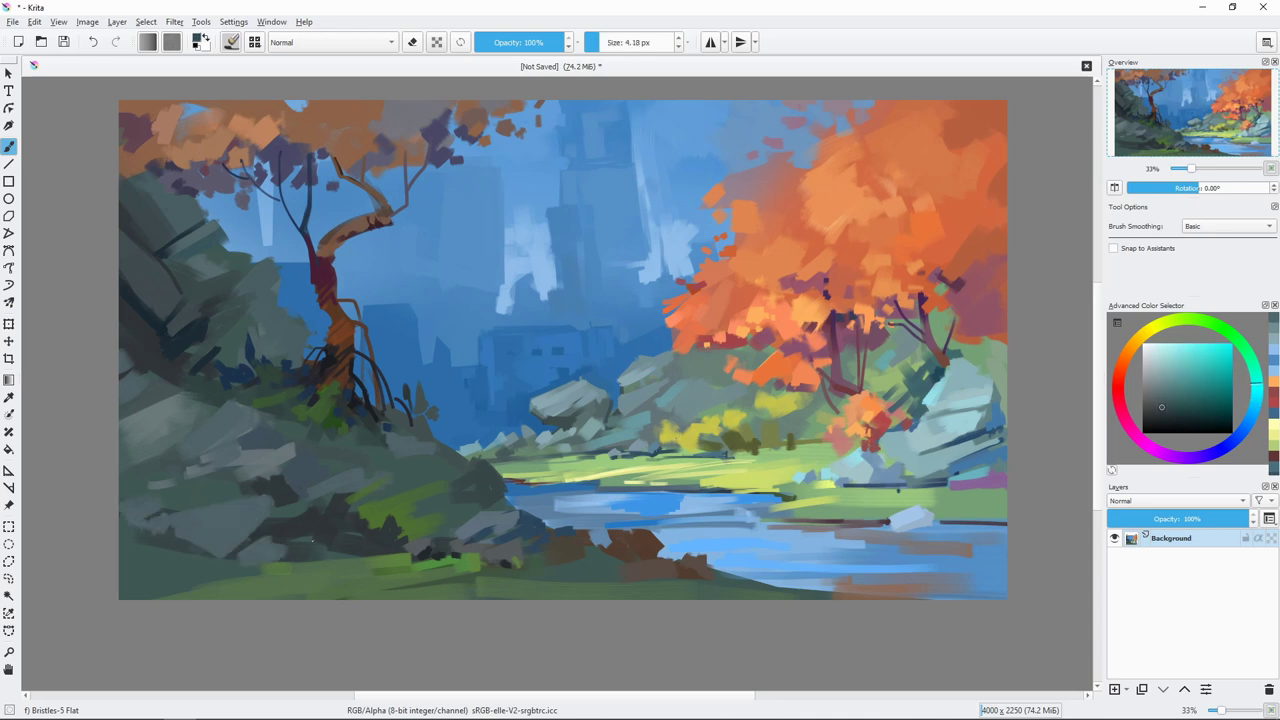
{"action": "left_click", "coordinate": [397, 535], "text": "ctrl"}
{"action": "left_click_drag", "start_coordinate": [275, 570], "coordinate": [330, 558]}
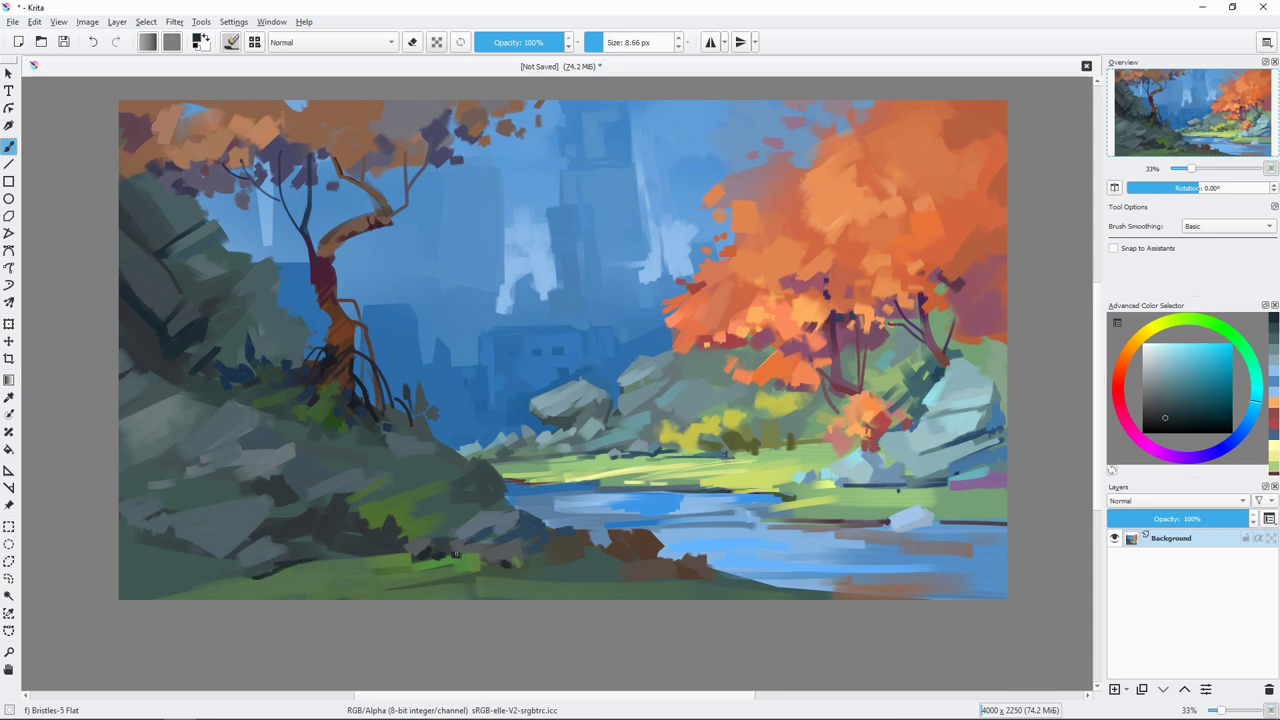
{"action": "left_click_drag", "start_coordinate": [236, 578], "coordinate": [206, 554]}
{"action": "left_click_drag", "start_coordinate": [268, 538], "coordinate": [184, 560]}
Step: Add light blue touches beside the left tree
{"action": "key", "text": "bracketright"}
{"action": "left_click", "coordinate": [285, 255], "text": "ctrl"}
{"action": "left_click_drag", "start_coordinate": [260, 252], "coordinate": [276, 276]}
{"action": "key", "text": "bracketleft"}
{"action": "left_click", "coordinate": [271, 273], "text": "ctrl"}
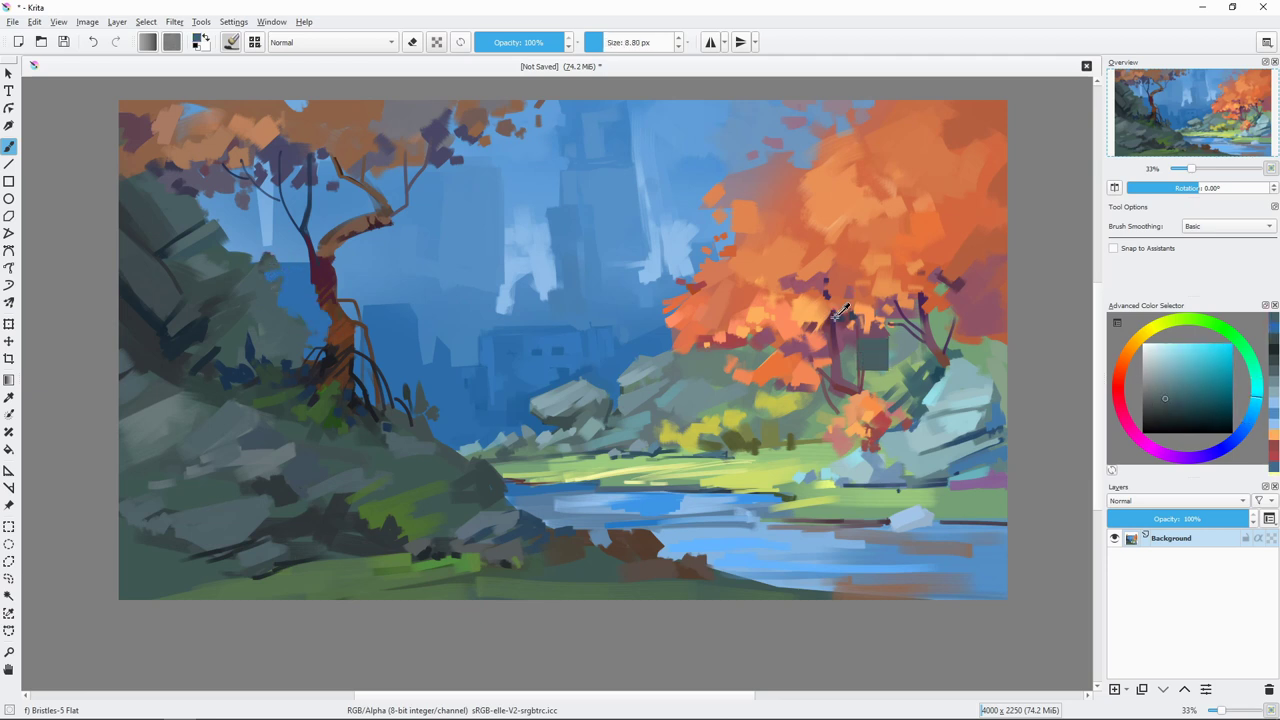
Step: Paint dark purple branch strokes into the orange tree
{"action": "left_click", "coordinate": [875, 355], "text": "ctrl"}
{"action": "key", "text": "bracketright"}
{"action": "left_click_drag", "start_coordinate": [830, 312], "coordinate": [826, 354]}
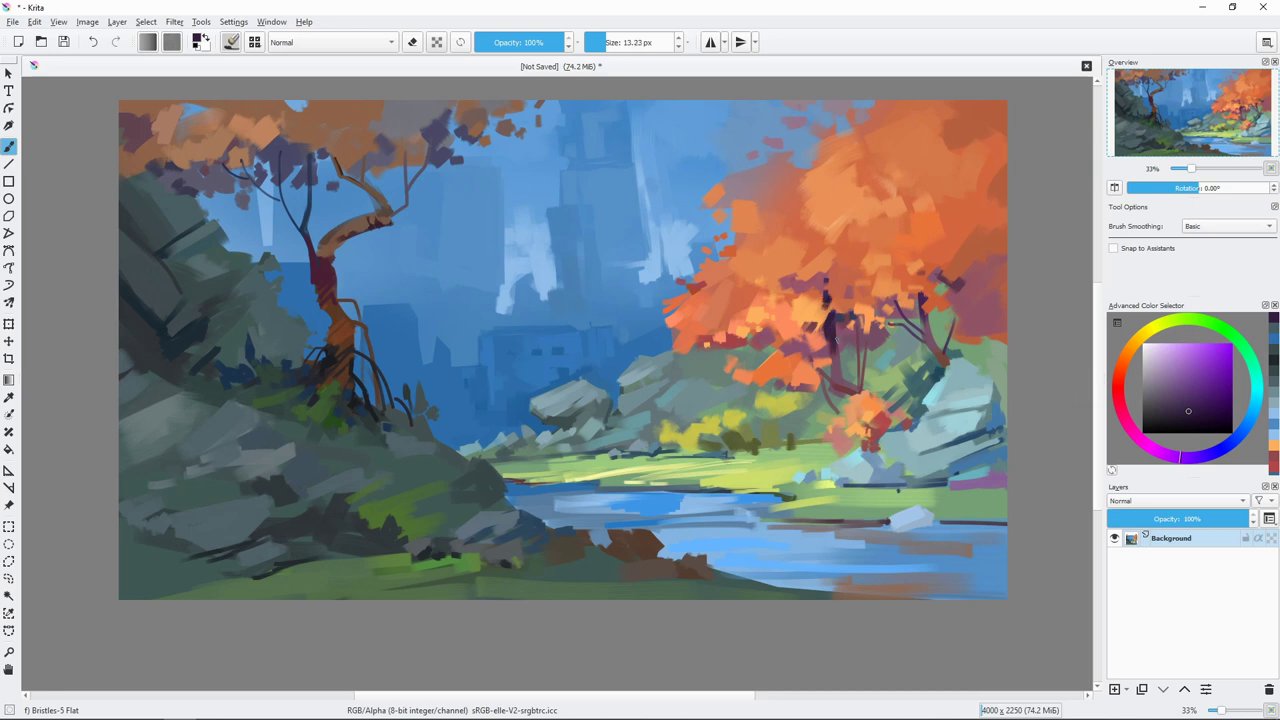
{"action": "key", "text": "bracketleft"}
{"action": "left_click_drag", "start_coordinate": [849, 308], "coordinate": [838, 336]}
Step: Add light cyan highlights to the right rock
{"action": "key", "text": "bracketright"}
{"action": "left_click", "coordinate": [838, 238], "text": "ctrl"}
{"action": "left_click", "coordinate": [865, 316], "text": "ctrl"}
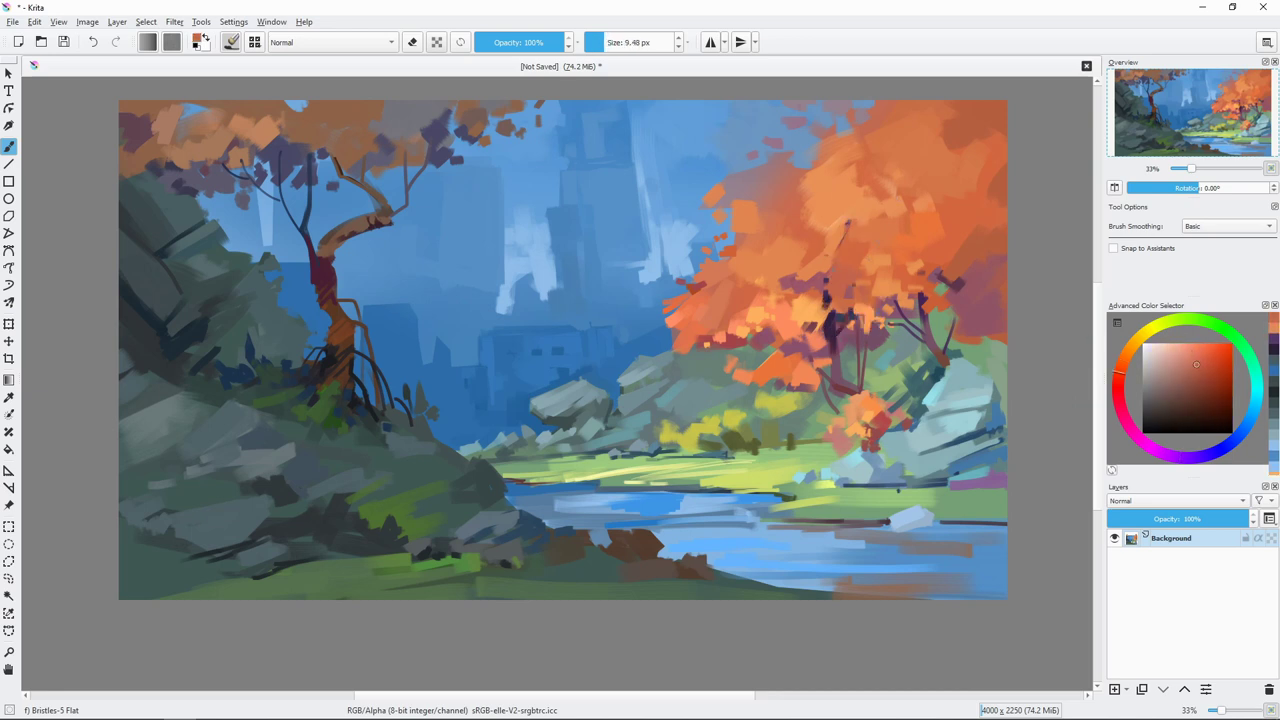
{"action": "key", "text": "bracketright"}
{"action": "left_click", "coordinate": [888, 448], "text": "ctrl"}
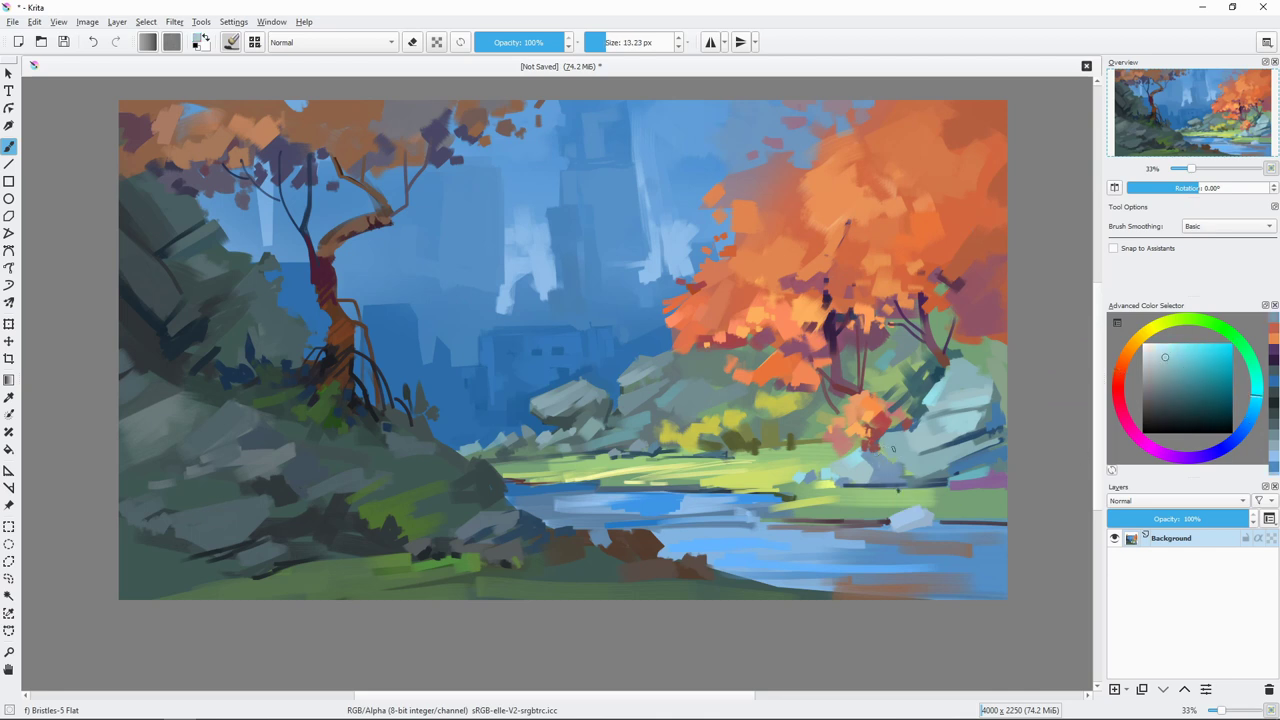
{"action": "mouse_move", "coordinate": [908, 456]}
{"action": "left_mouse_down"}
{"action": "mouse_move", "coordinate": [942, 464]}
{"action": "mouse_move", "coordinate": [900, 482]}
{"action": "mouse_move", "coordinate": [980, 524]}
{"action": "left_mouse_up"}
{"action": "left_click", "coordinate": [872, 494], "text": "ctrl"}
{"action": "left_click", "coordinate": [720, 488], "text": "ctrl"}
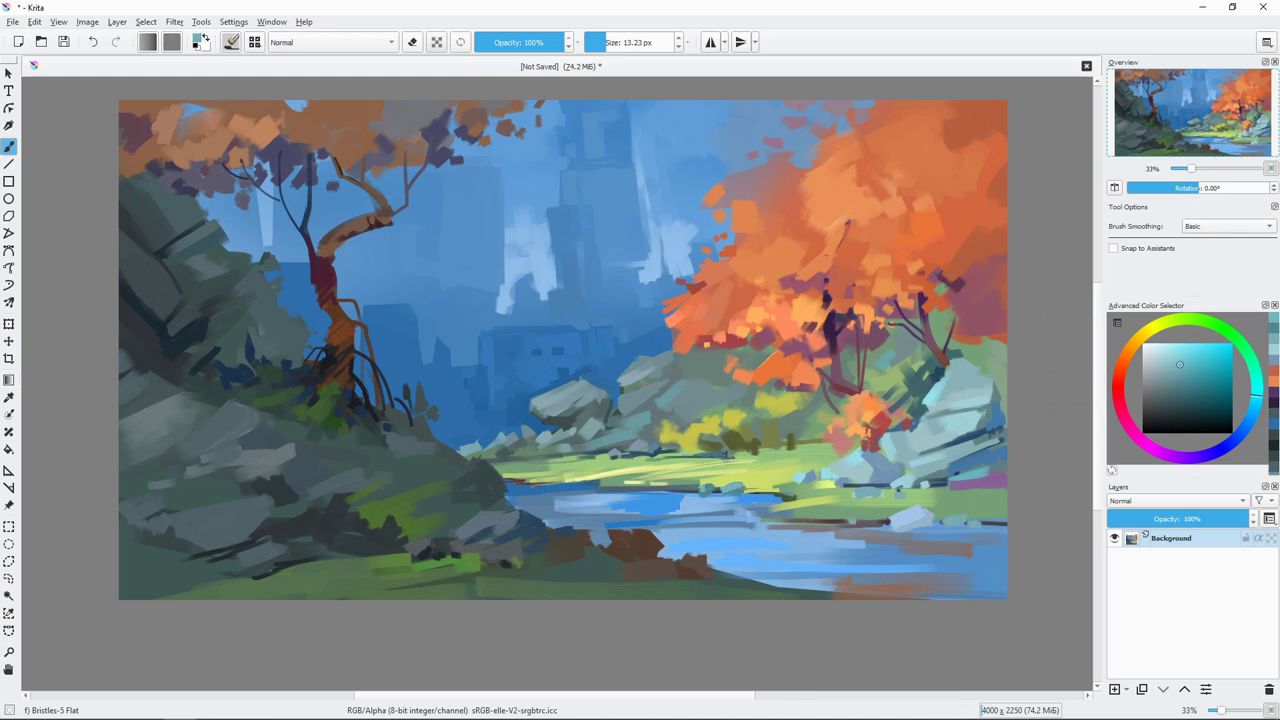
Step: Darken the left tree's leaves with dark purple-blue strokes
{"action": "left_click", "coordinate": [427, 187], "text": "ctrl"}
{"action": "left_click_drag", "start_coordinate": [392, 185], "coordinate": [440, 176]}
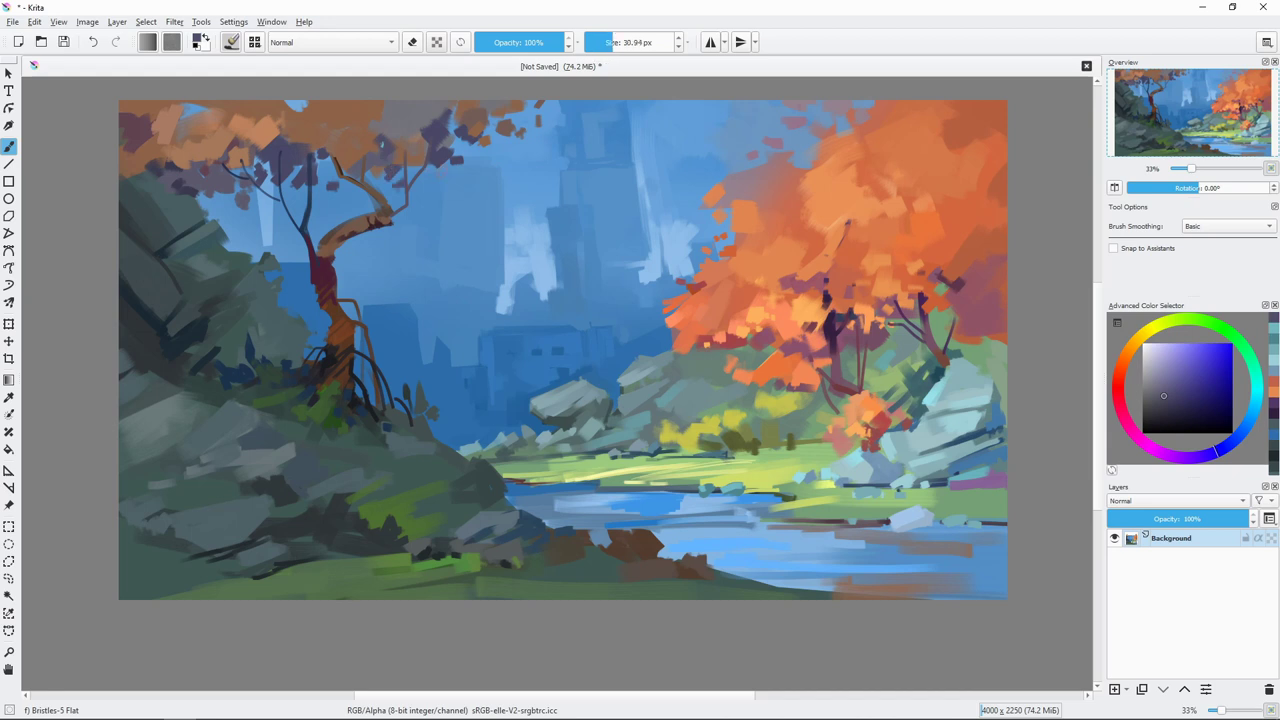
{"action": "left_click", "coordinate": [452, 110], "text": "ctrl"}
{"action": "mouse_move", "coordinate": [480, 120]}
{"action": "left_mouse_down"}
{"action": "mouse_move", "coordinate": [522, 172]}
{"action": "mouse_move", "coordinate": [490, 165]}
{"action": "left_mouse_up"}
{"action": "key", "text": "bracketleft"}
{"action": "key", "text": "bracketleft"}
{"action": "key", "text": "bracketleft"}
{"action": "left_click", "coordinate": [472, 165], "text": "ctrl"}
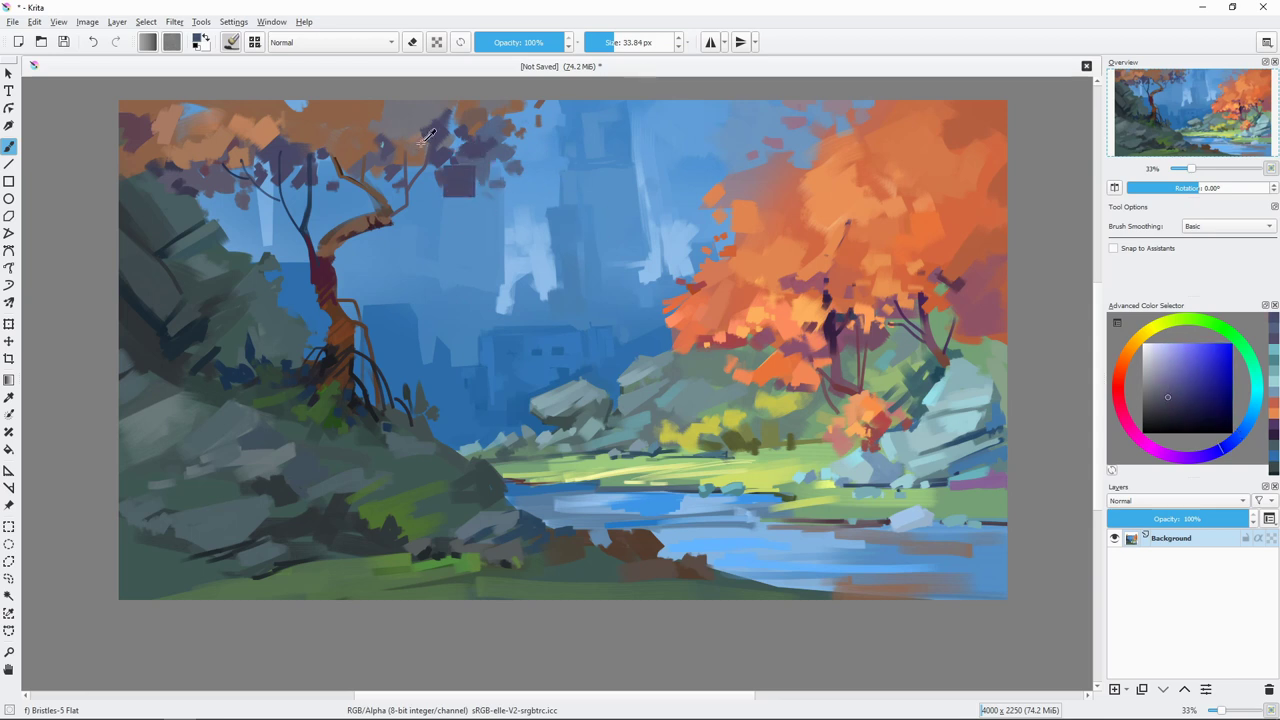
{"action": "left_click", "coordinate": [459, 181], "text": "ctrl"}
Step: Sample dark teals and dark green from the painting while adjusting brush size
{"action": "key", "text": "bracketleft"}
{"action": "key", "text": "bracketleft"}
{"action": "key", "text": "bracketleft"}
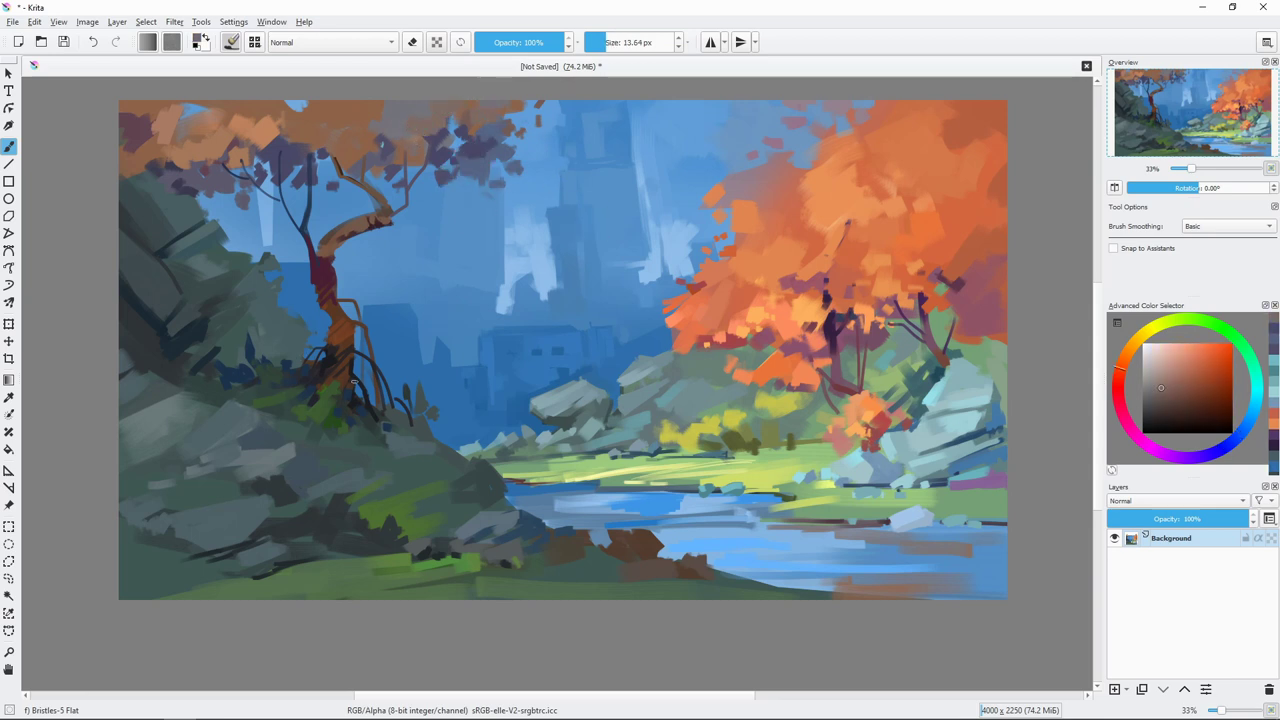
{"action": "key", "text": "bracketleft"}
{"action": "key", "text": "bracketleft"}
{"action": "left_click", "coordinate": [426, 430], "text": "ctrl"}
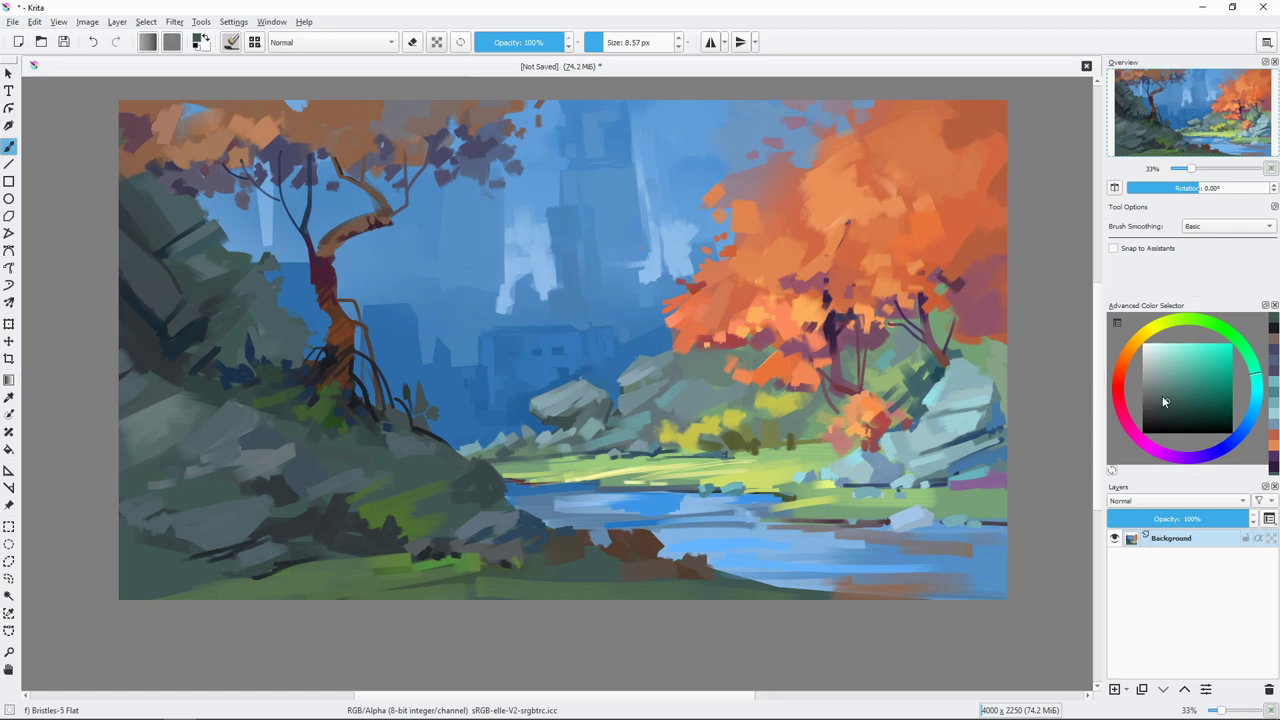
{"action": "left_click", "coordinate": [1172, 391]}
{"action": "left_click", "coordinate": [438, 450], "text": "ctrl"}
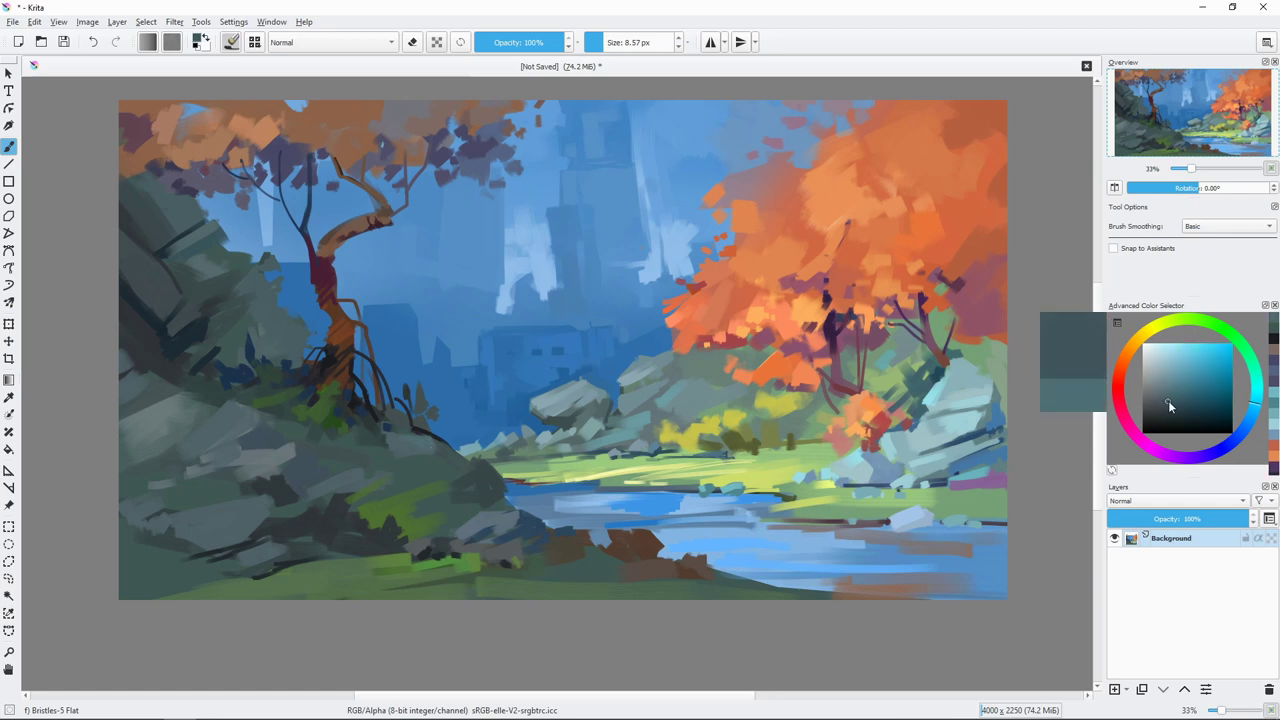
{"action": "key", "text": "bracketright"}
{"action": "key", "text": "bracketright"}
{"action": "key", "text": "bracketright"}
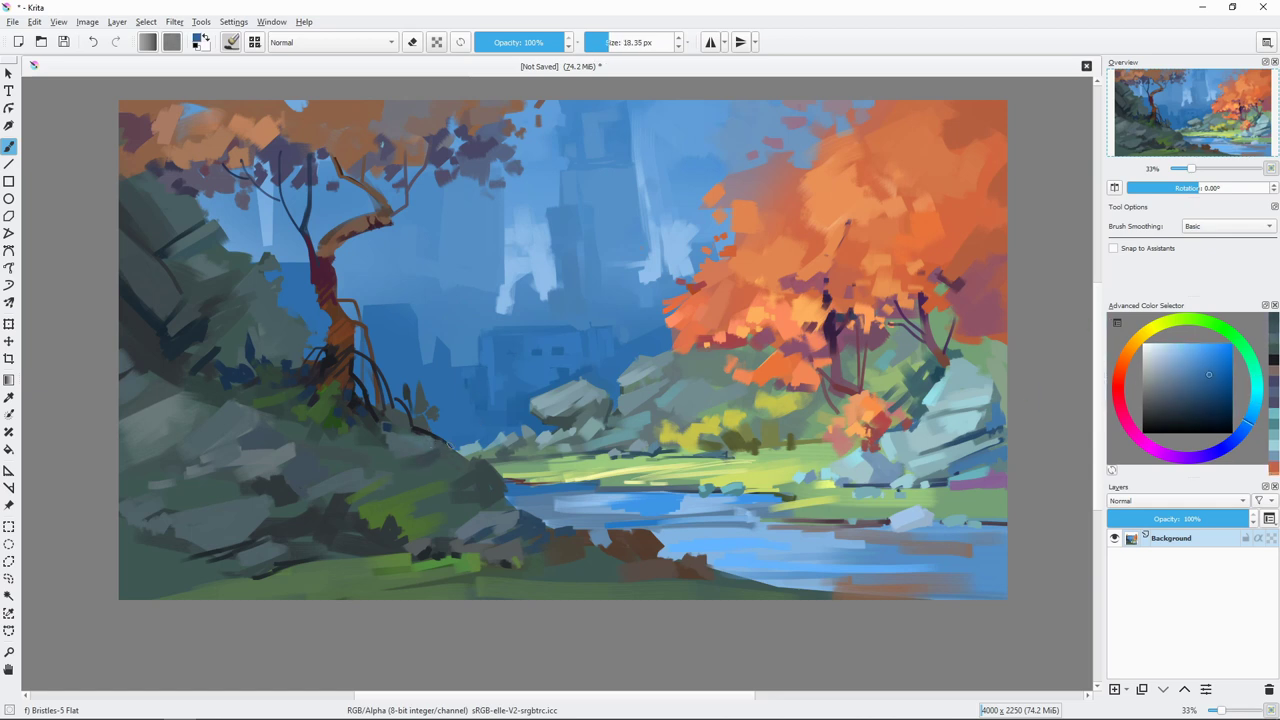
{"action": "key", "text": "bracketleft"}
{"action": "key", "text": "bracketleft"}
{"action": "key", "text": "bracketleft"}
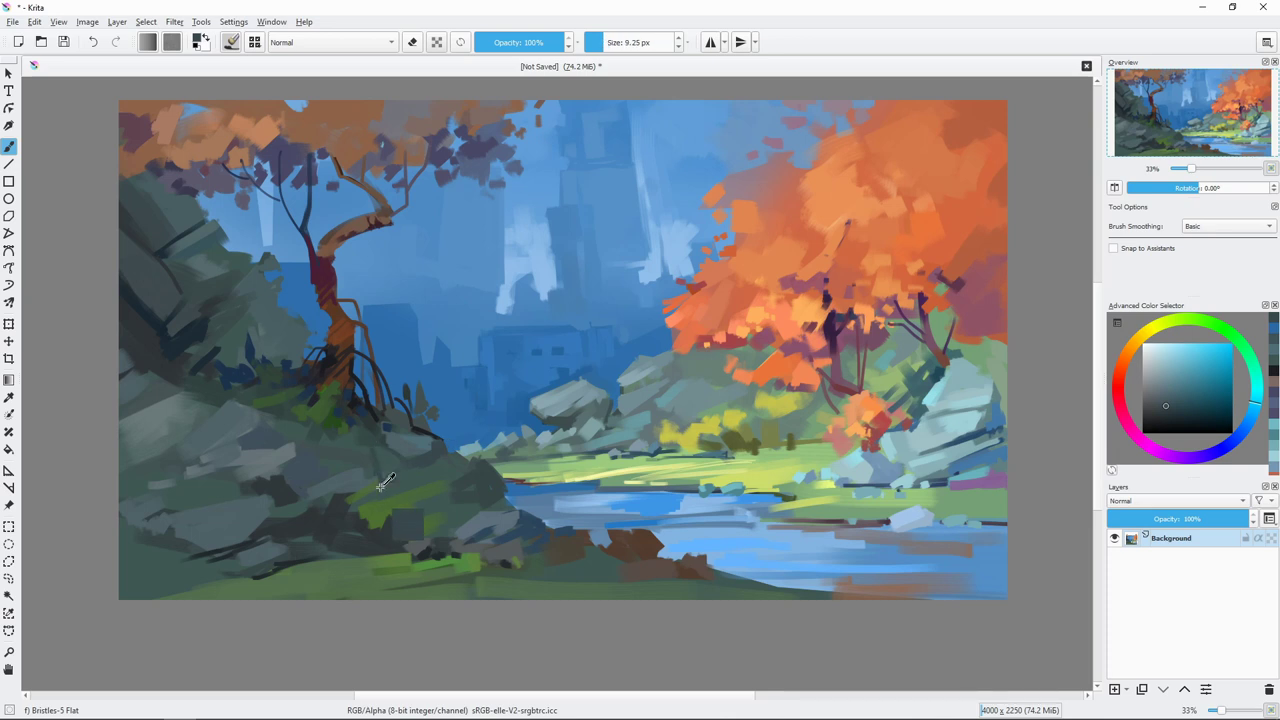
{"action": "left_click", "coordinate": [408, 525], "text": "ctrl"}
{"action": "key", "text": "bracketright"}
{"action": "key", "text": "bracketright"}
{"action": "key", "text": "bracketright"}
{"action": "left_click", "coordinate": [335, 473], "text": "ctrl"}
{"action": "key", "text": "bracketleft"}
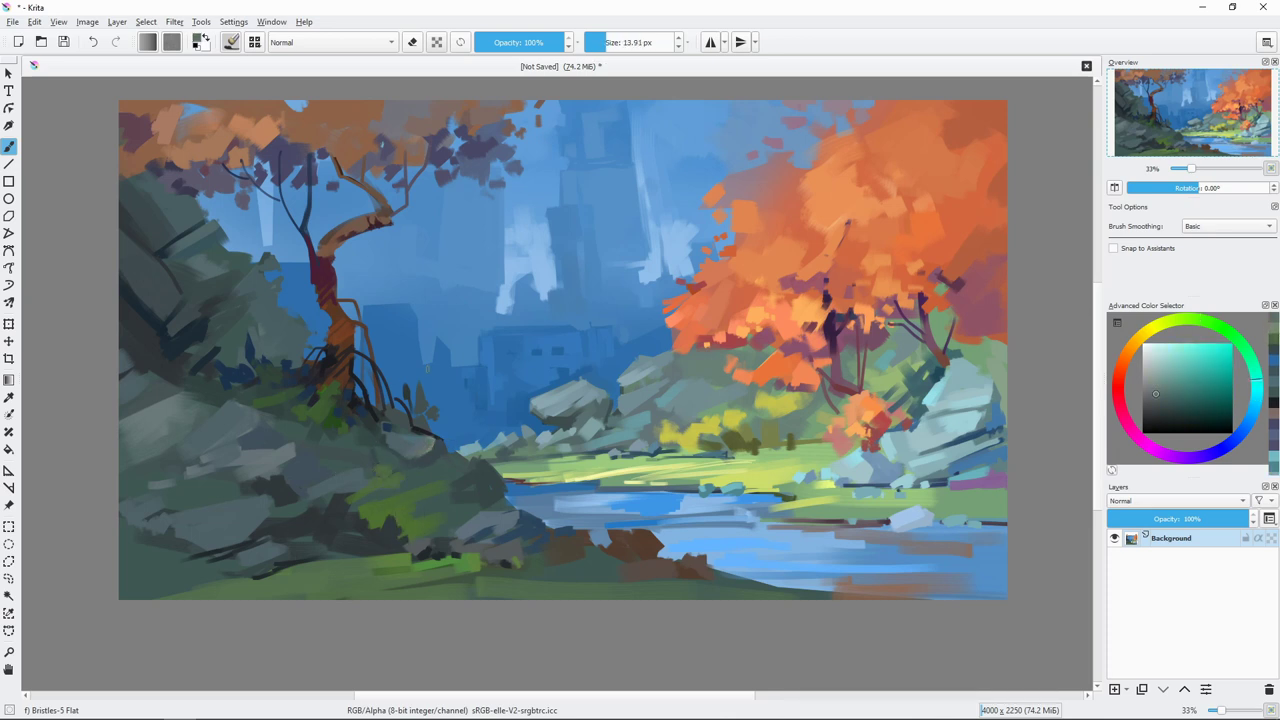
Step: Paint dark grass blades in the water and darken the brown rocks at its edge
{"action": "left_click", "coordinate": [1162, 406]}
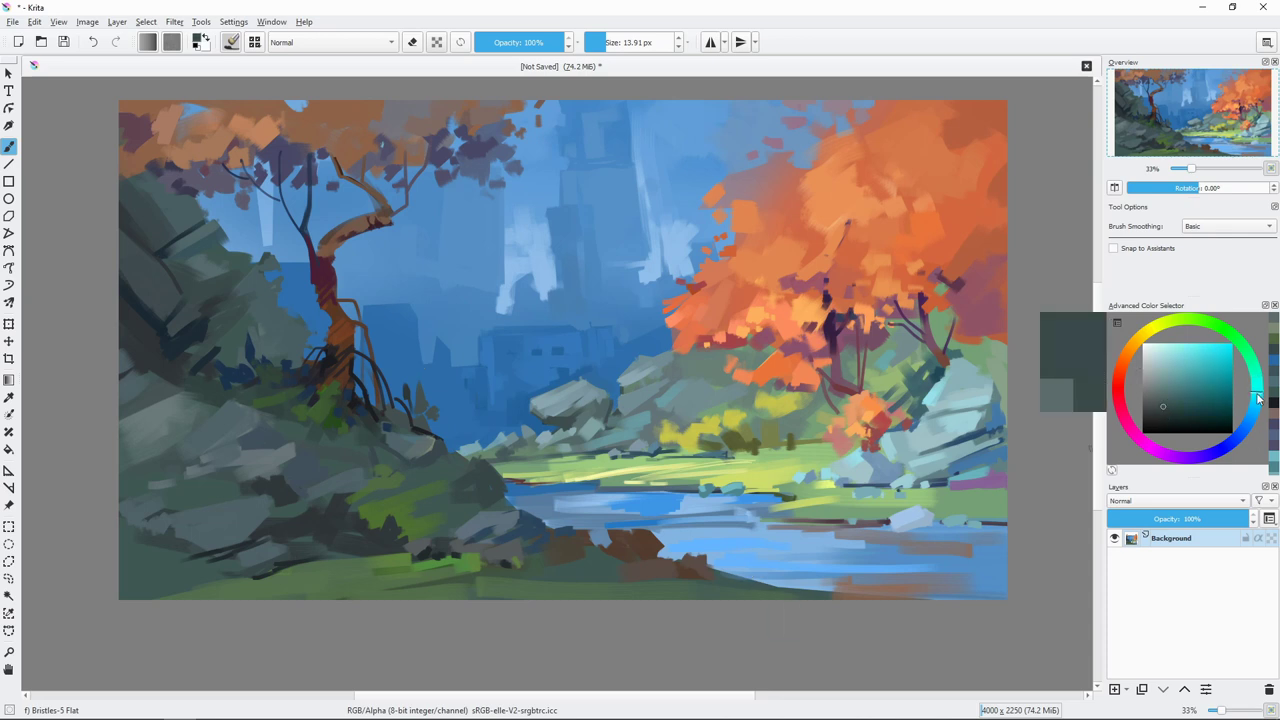
{"action": "key", "text": "bracketleft"}
{"action": "key", "text": "bracketleft"}
{"action": "key", "text": "bracketleft"}
{"action": "mouse_move", "coordinate": [738, 536]}
{"action": "left_mouse_down"}
{"action": "mouse_move", "coordinate": [748, 578]}
{"action": "mouse_move", "coordinate": [729, 571]}
{"action": "mouse_move", "coordinate": [800, 590]}
{"action": "left_mouse_up"}
{"action": "left_click", "coordinate": [833, 595], "text": "ctrl"}
{"action": "left_click", "coordinate": [1167, 414]}
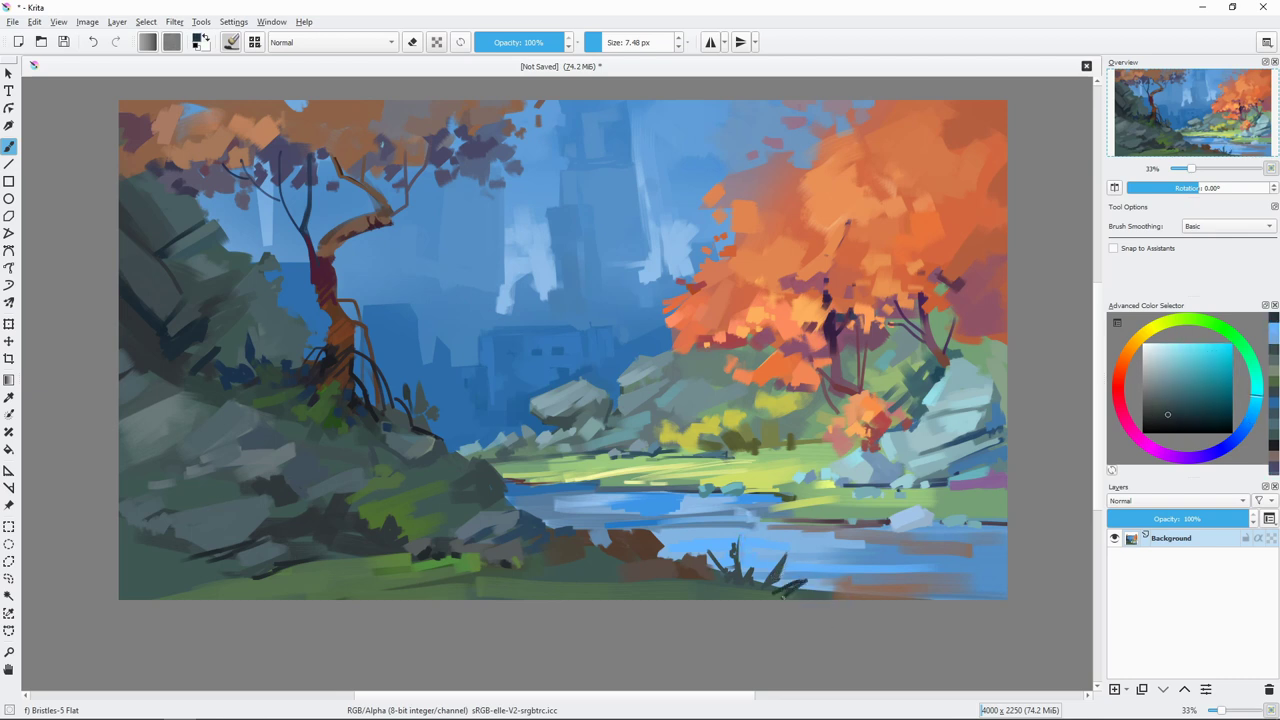
{"action": "left_click", "coordinate": [657, 562], "text": "ctrl"}
{"action": "left_click_drag", "start_coordinate": [657, 562], "coordinate": [675, 528]}
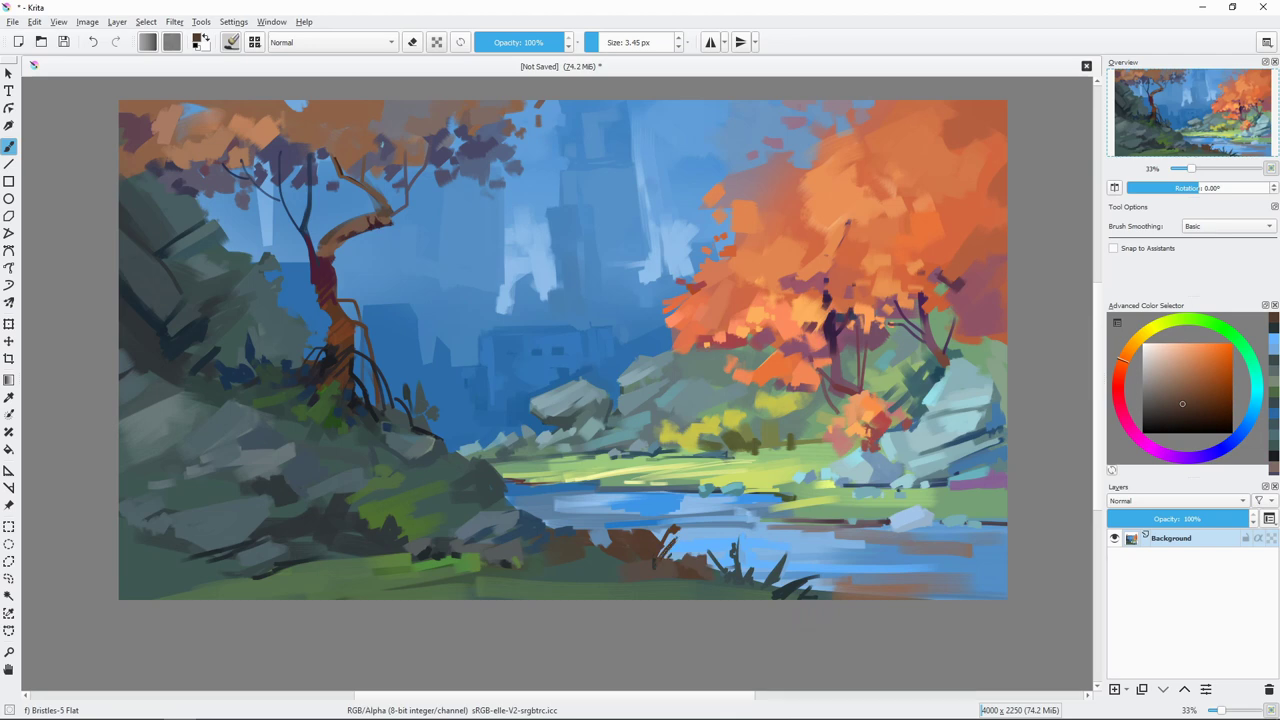
Step: Zoom in, try an olive-yellow dab on the grass, and undo it
{"action": "scroll", "coordinate": [850, 540], "scroll_direction": "up", "scroll_amount": 1}
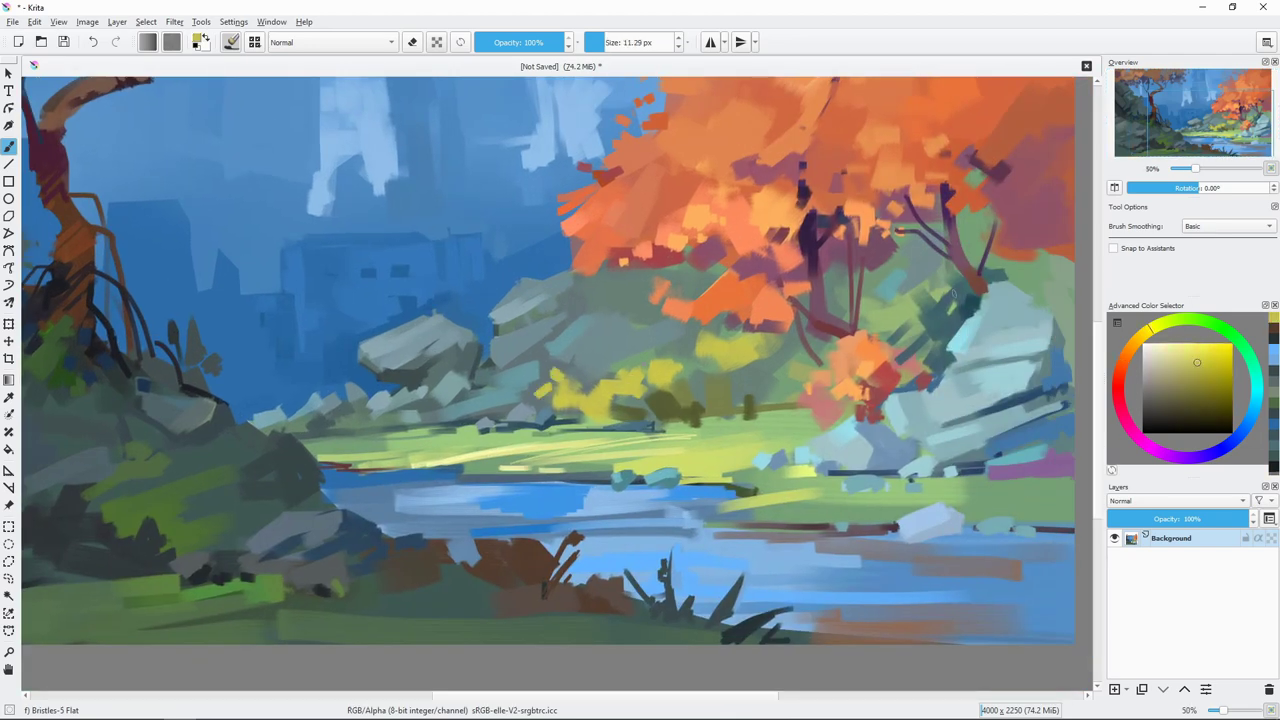
{"action": "left_click", "coordinate": [1195, 383]}
{"action": "left_click", "coordinate": [1135, 341]}
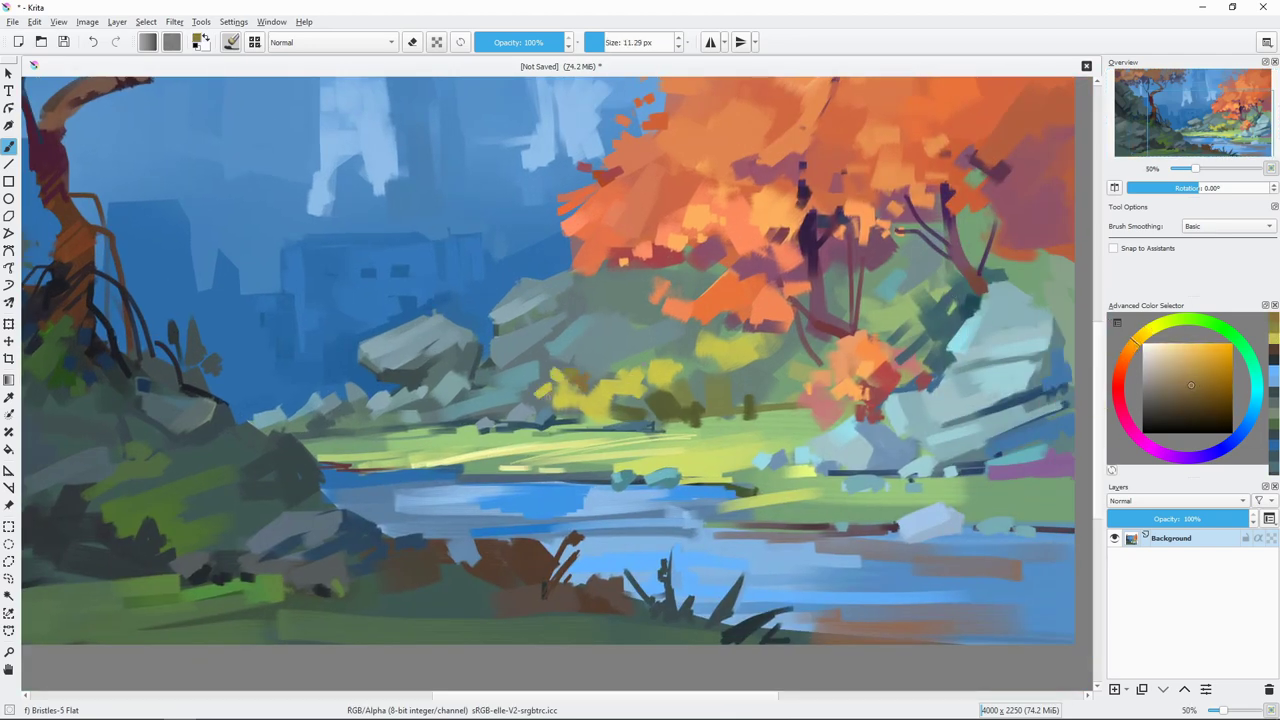
{"action": "left_click", "coordinate": [558, 395], "text": "ctrl"}
{"action": "left_click_drag", "start_coordinate": [598, 440], "coordinate": [620, 456]}
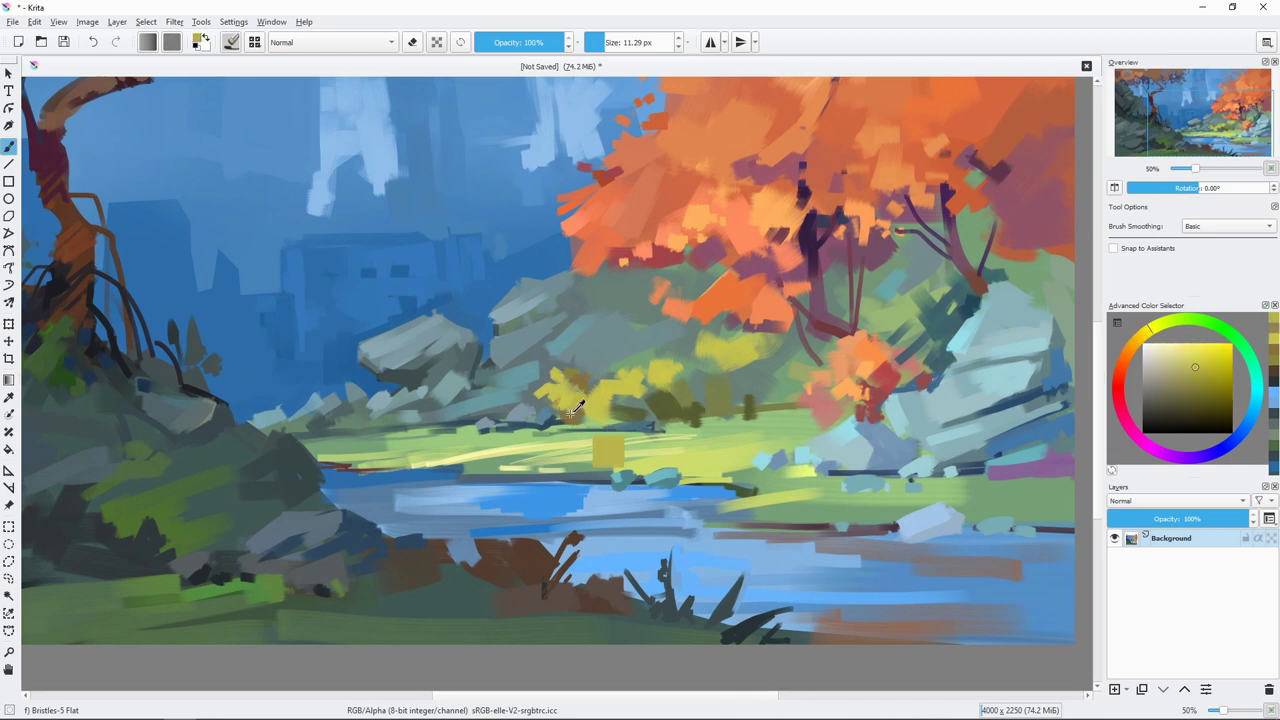
{"action": "key", "text": "ctrl+z"}
{"action": "left_click", "coordinate": [578, 412], "text": "ctrl"}
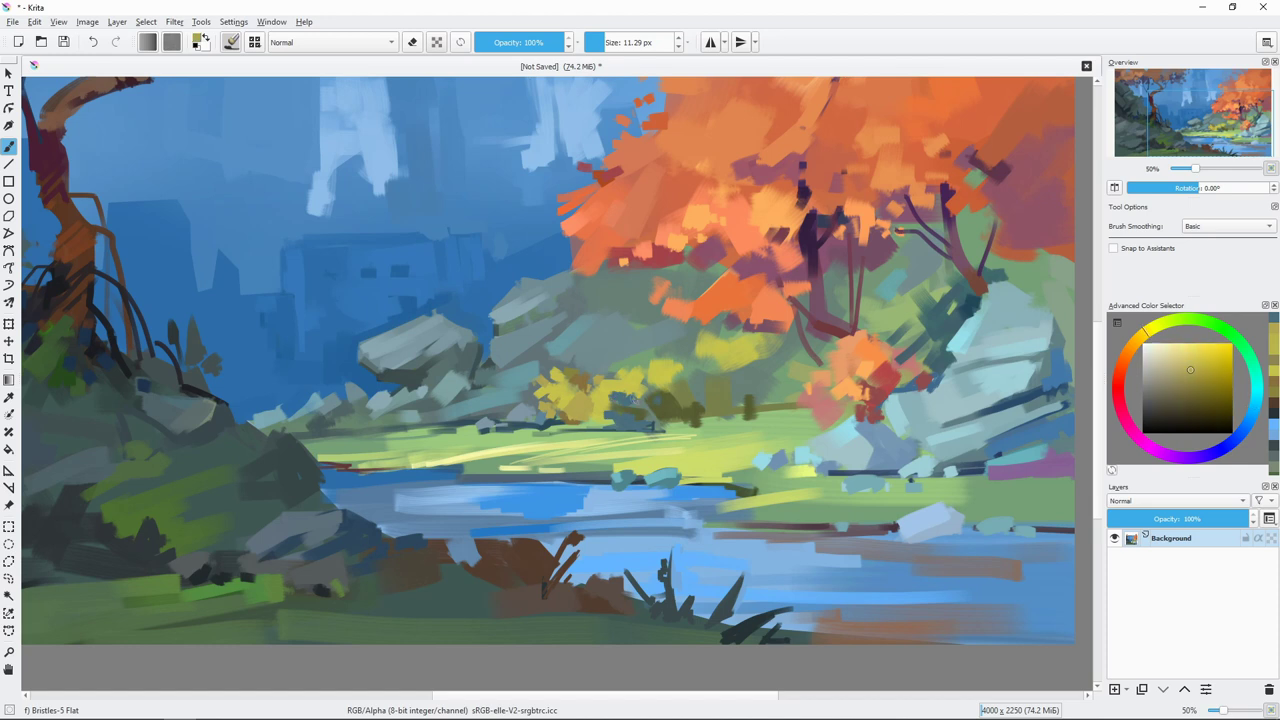
Step: Add a short dark reddish-brown stroke and a small yellow-green touch to the riverbank
{"action": "key", "text": "bracketleft"}
{"action": "left_click_drag", "start_coordinate": [780, 489], "coordinate": [770, 437]}
{"action": "key", "text": "bracketleft"}
{"action": "left_click", "coordinate": [765, 449], "text": "ctrl"}
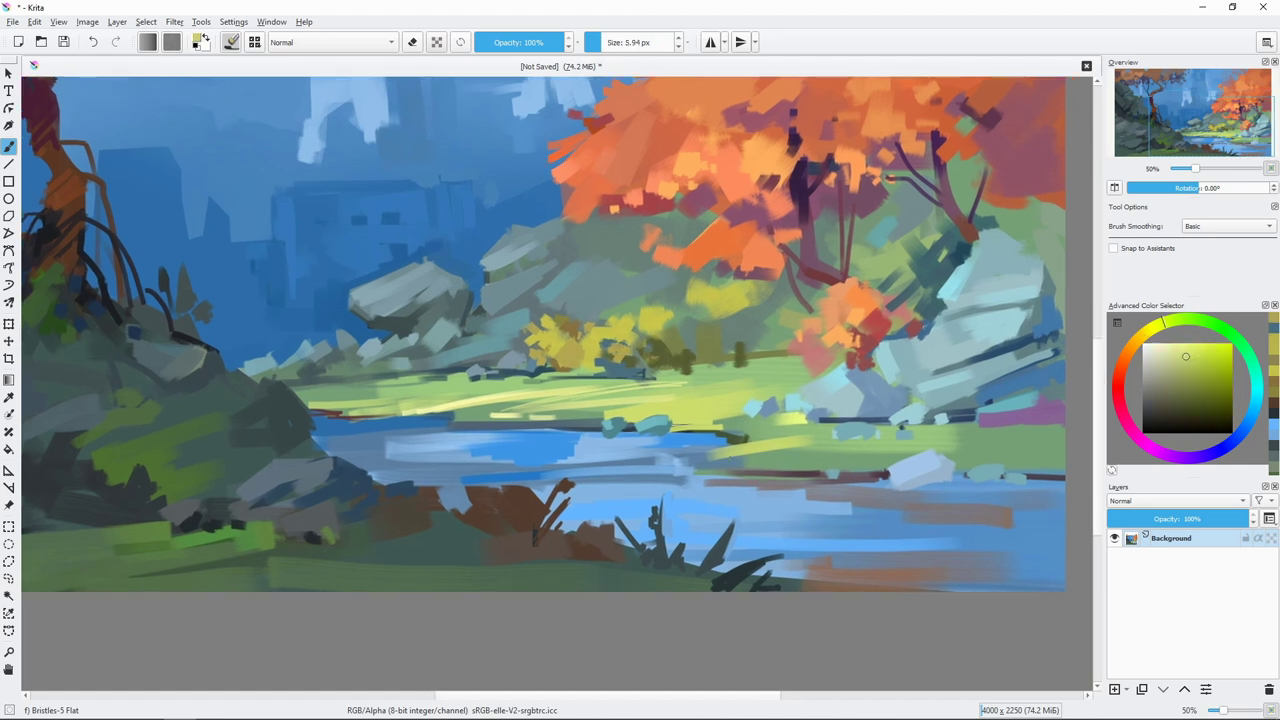
{"action": "left_click", "coordinate": [819, 472], "text": "ctrl"}
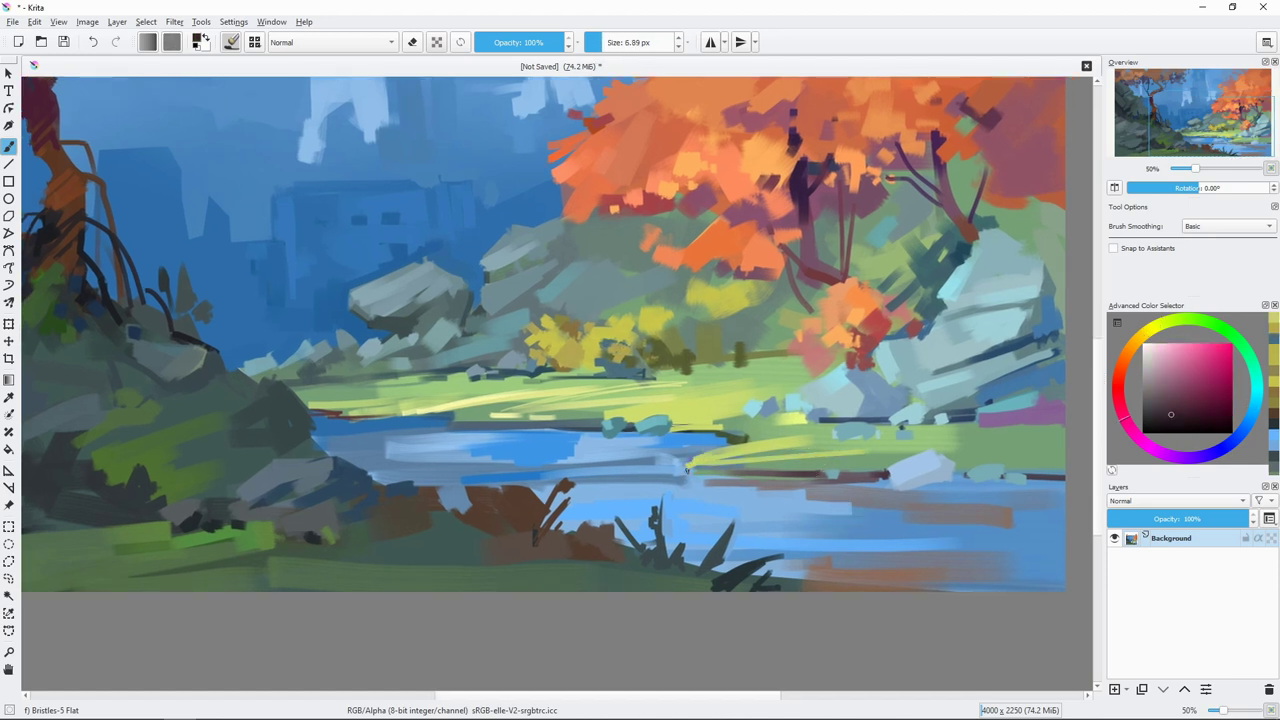
{"action": "left_click_drag", "start_coordinate": [688, 466], "coordinate": [582, 466]}
{"action": "left_click", "coordinate": [1180, 320]}
{"action": "left_click", "coordinate": [1195, 367]}
Step: Zoom out and back, sampling sky blue, tree orange and a muted reddish grey
{"action": "key", "text": "bracketleft"}
{"action": "key", "text": "minus"}
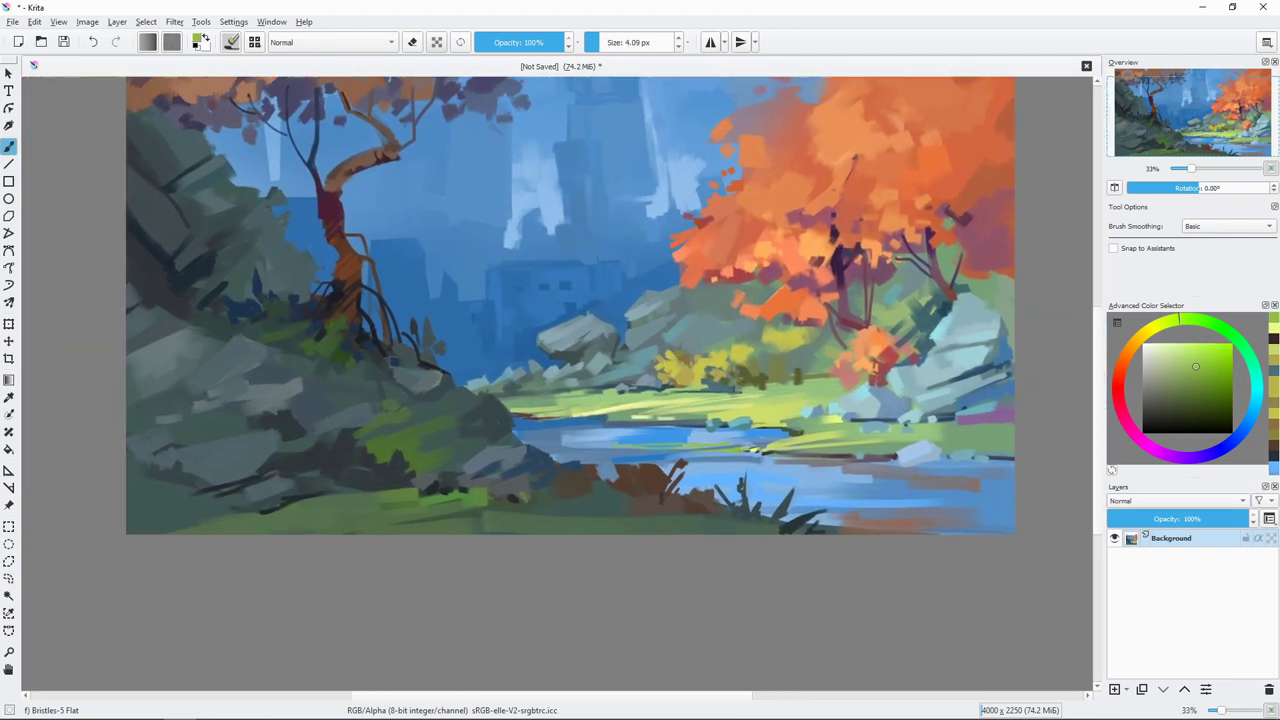
{"action": "key", "text": "bracketright"}
{"action": "key", "text": "bracketright"}
{"action": "key", "text": "bracketright"}
{"action": "left_click", "coordinate": [619, 462], "text": "ctrl"}
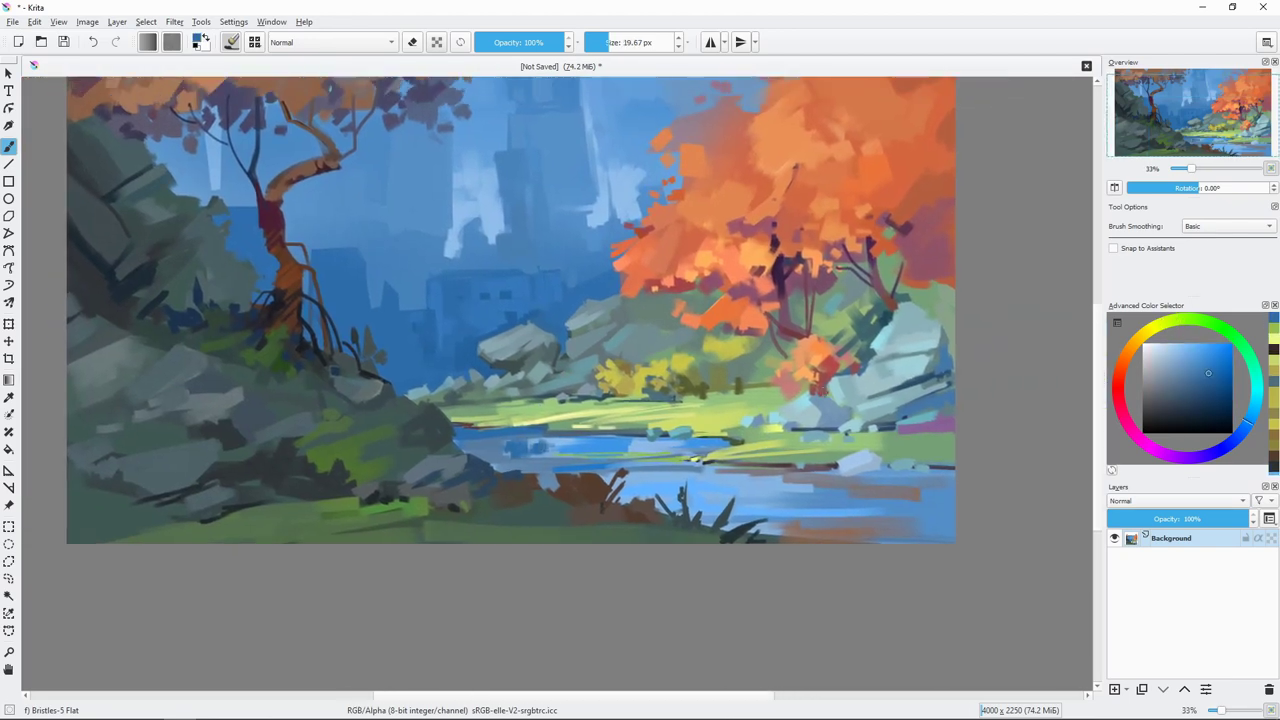
{"action": "key", "text": "minus"}
{"action": "key", "text": "plus"}
{"action": "key", "text": "plus"}
{"action": "left_click", "coordinate": [733, 249], "text": "ctrl"}
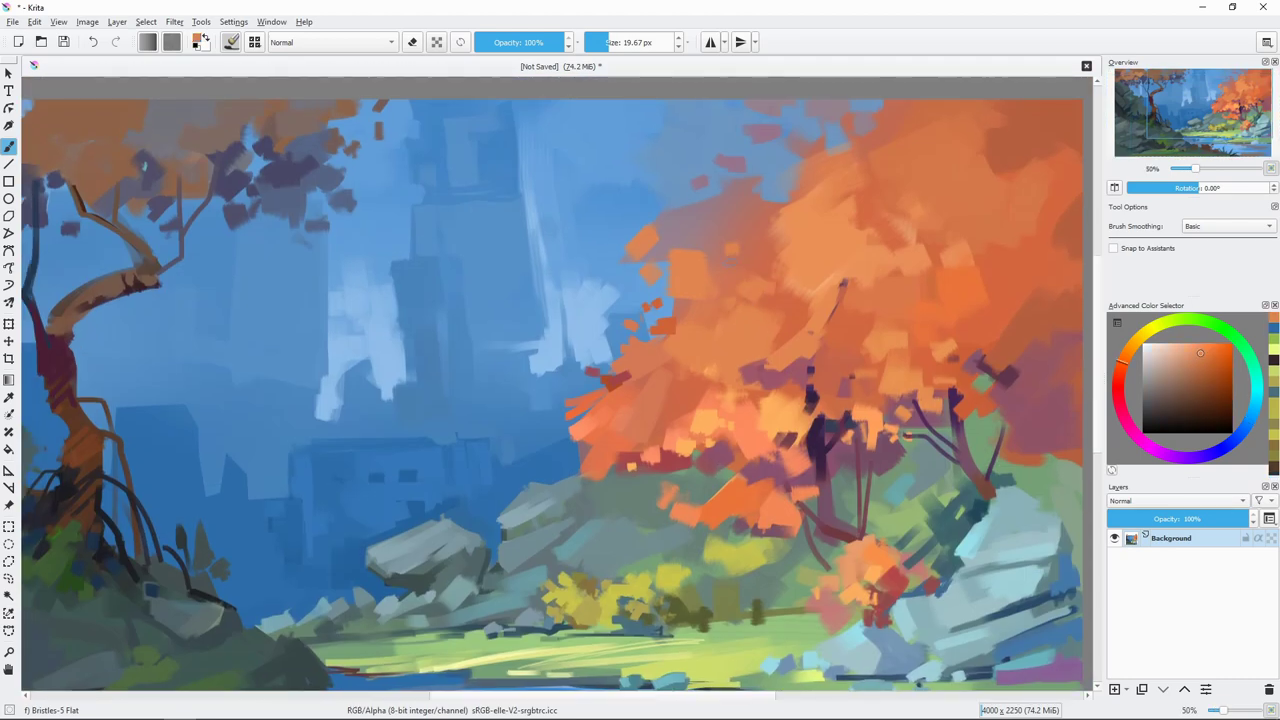
{"action": "left_click_drag", "start_coordinate": [920, 203], "coordinate": [839, 199]}
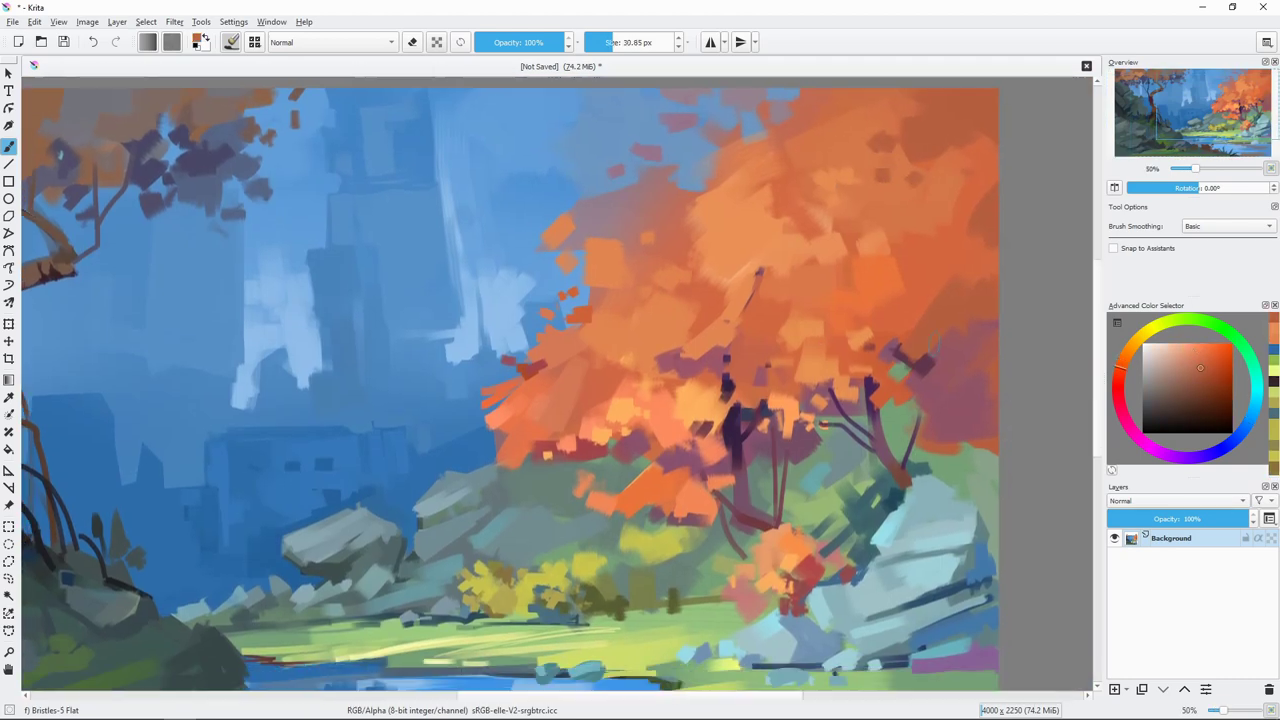
{"action": "scroll", "coordinate": [910, 205], "scroll_direction": "down", "scroll_amount": 1}
{"action": "key", "text": "bracketright"}
{"action": "key", "text": "minus"}
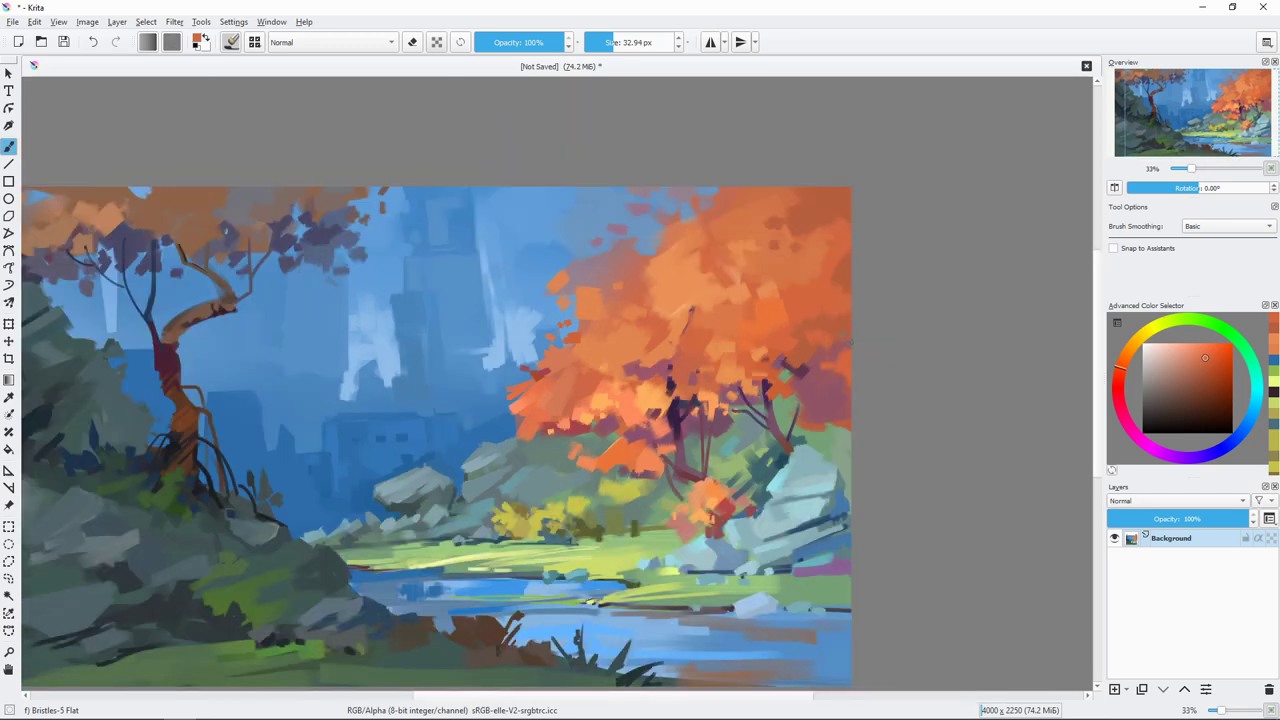
{"action": "left_click", "coordinate": [658, 263], "text": "ctrl"}
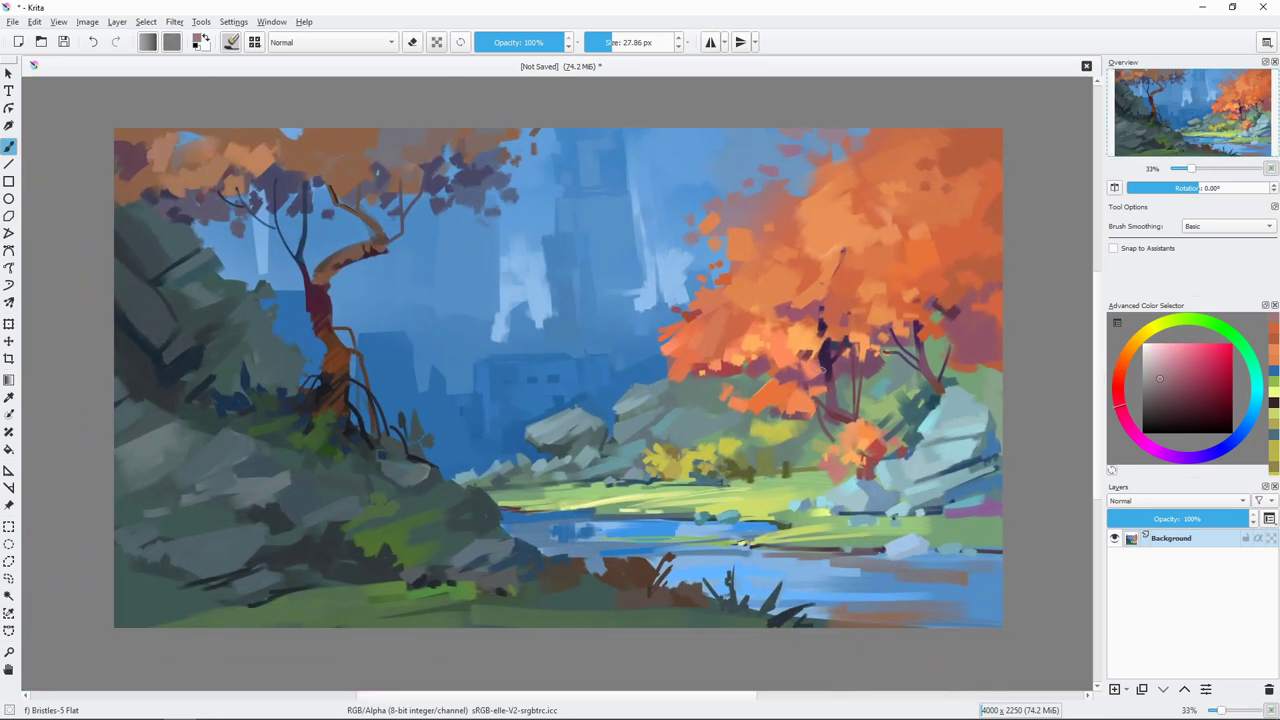
Step: Zoom to 50% and choose a dark blue-grey for the rock shadows
{"action": "key", "text": "plus"}
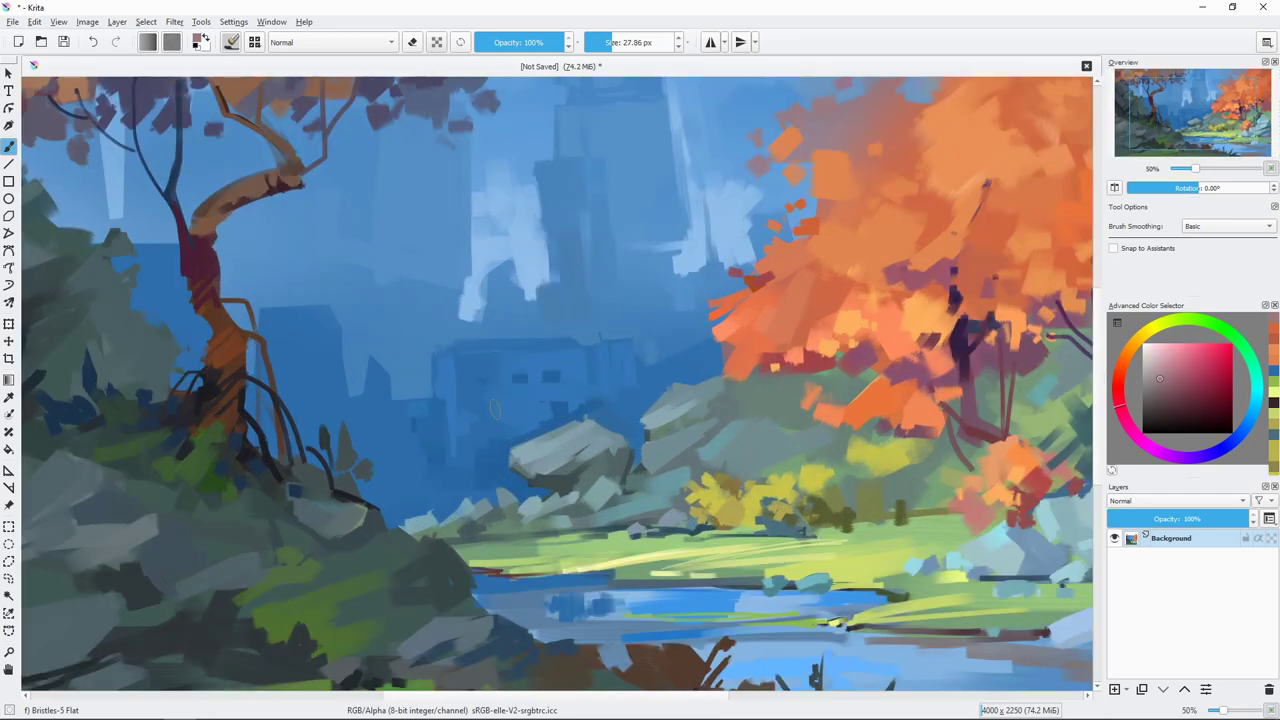
{"action": "left_click", "coordinate": [515, 430], "text": "ctrl"}
{"action": "key", "text": "bracketleft"}
{"action": "key", "text": "bracketleft"}
{"action": "key", "text": "bracketleft"}
{"action": "left_click", "coordinate": [540, 422], "text": "ctrl"}
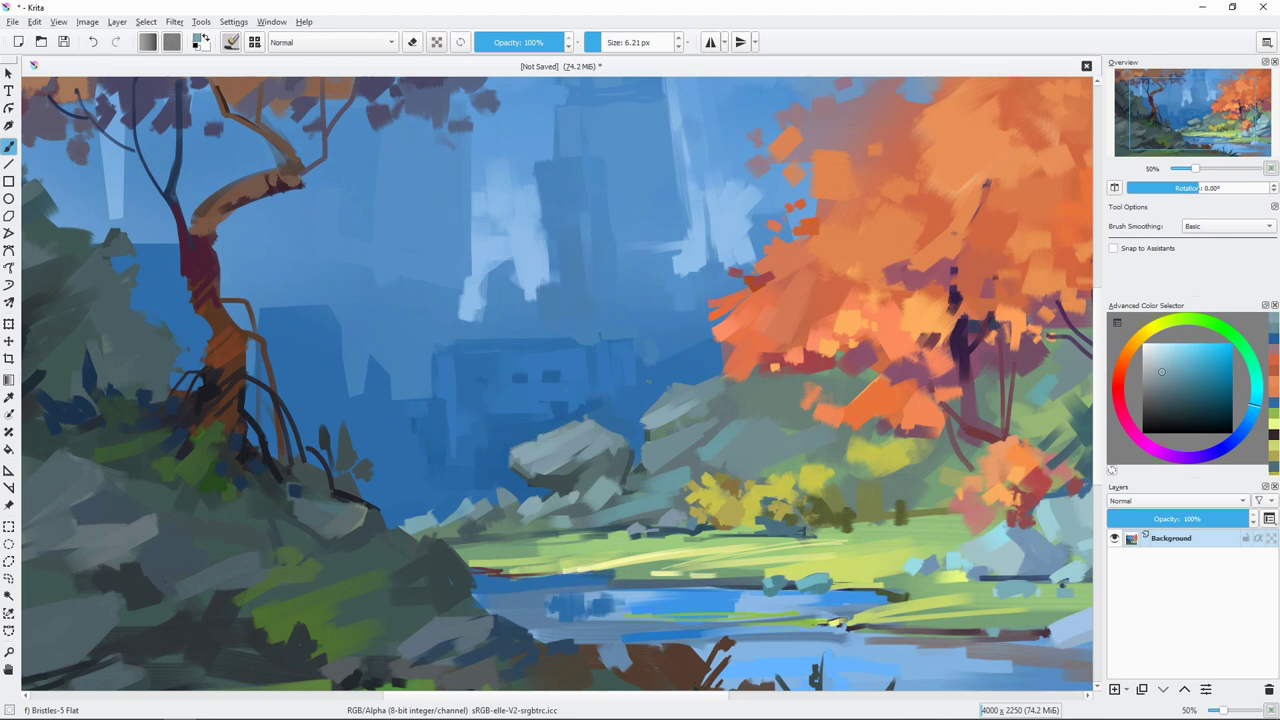
{"action": "left_click", "coordinate": [640, 410], "text": "ctrl"}
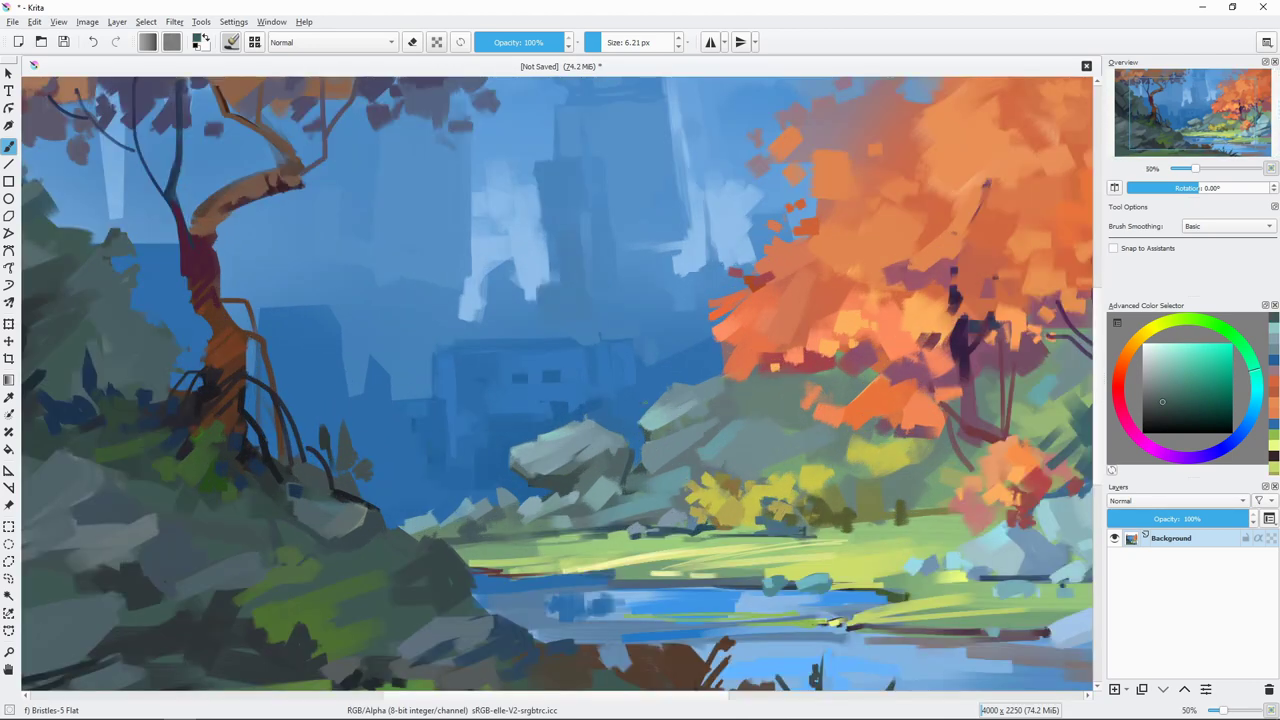
{"action": "left_click", "coordinate": [610, 160], "text": "ctrl"}
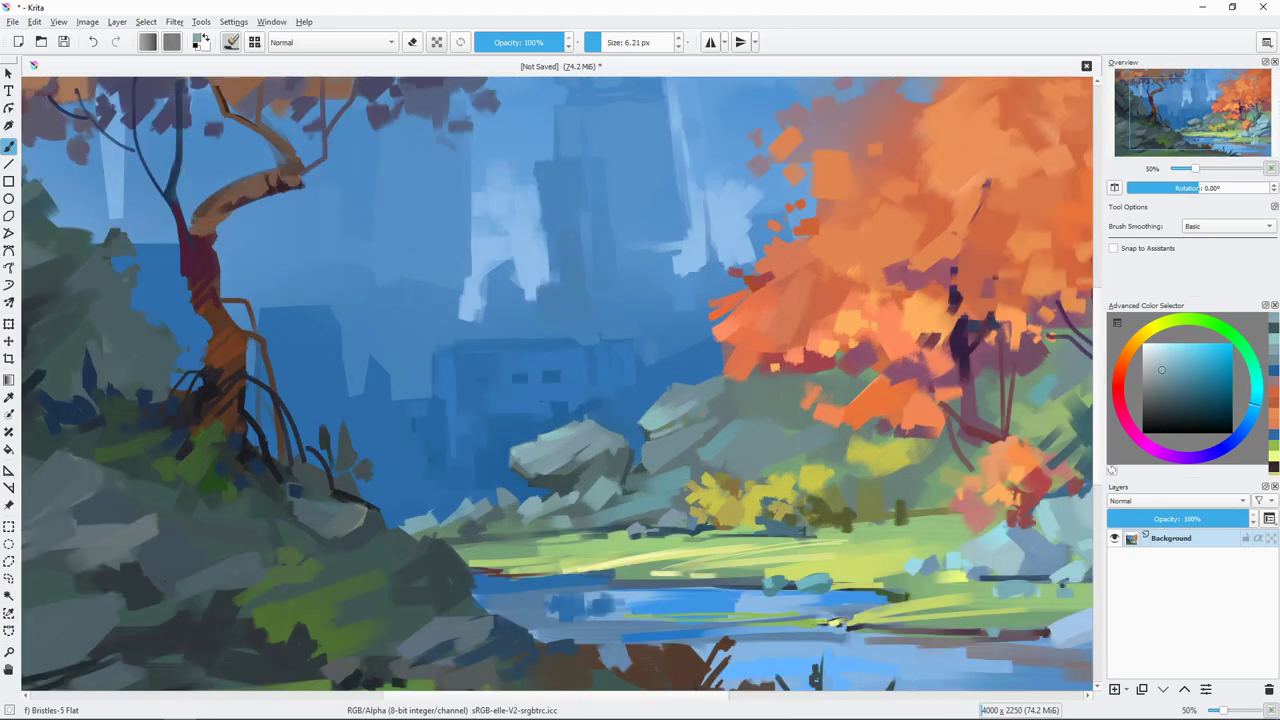
{"action": "left_click_drag", "start_coordinate": [700, 440], "coordinate": [712, 408]}
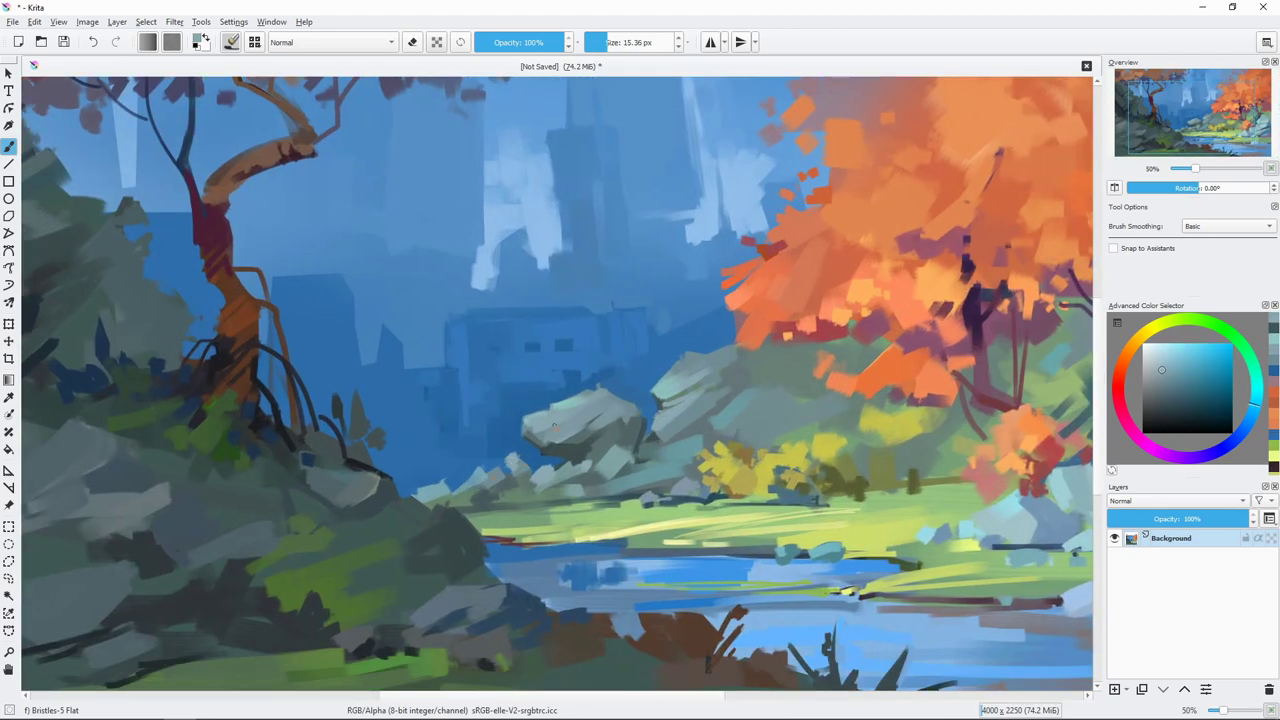
{"action": "left_click", "coordinate": [571, 415], "text": "ctrl"}
{"action": "left_click", "coordinate": [574, 458], "text": "ctrl"}
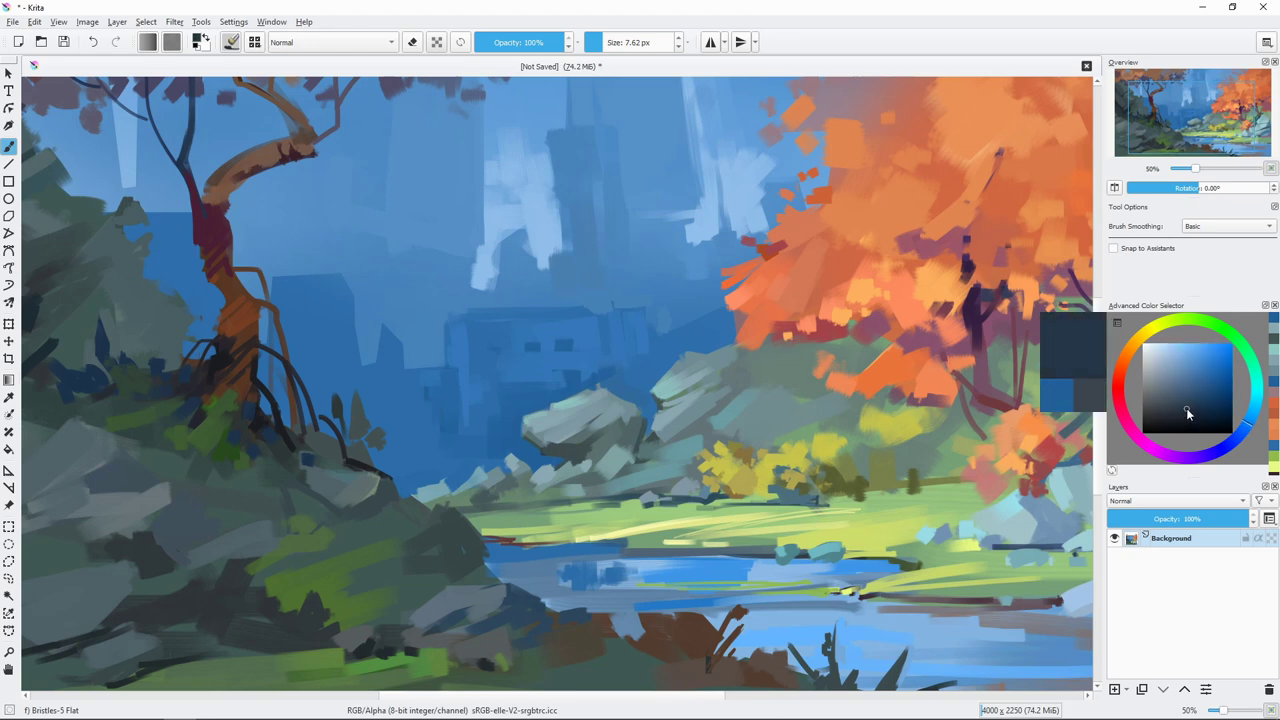
Step: Paint a dark blue-grey shadow stroke across the central rock, then zoom out
{"action": "key", "text": "bracketright"}
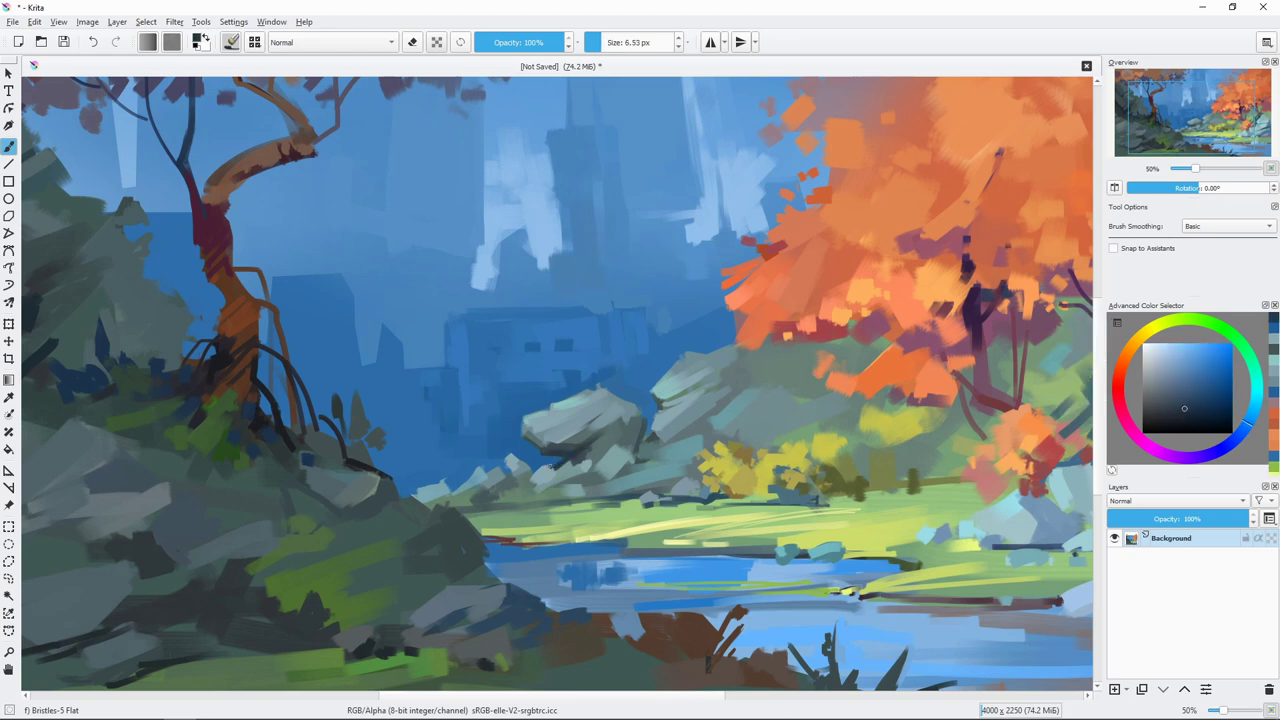
{"action": "key", "text": "bracketleft"}
{"action": "left_click_drag", "start_coordinate": [540, 462], "coordinate": [640, 420]}
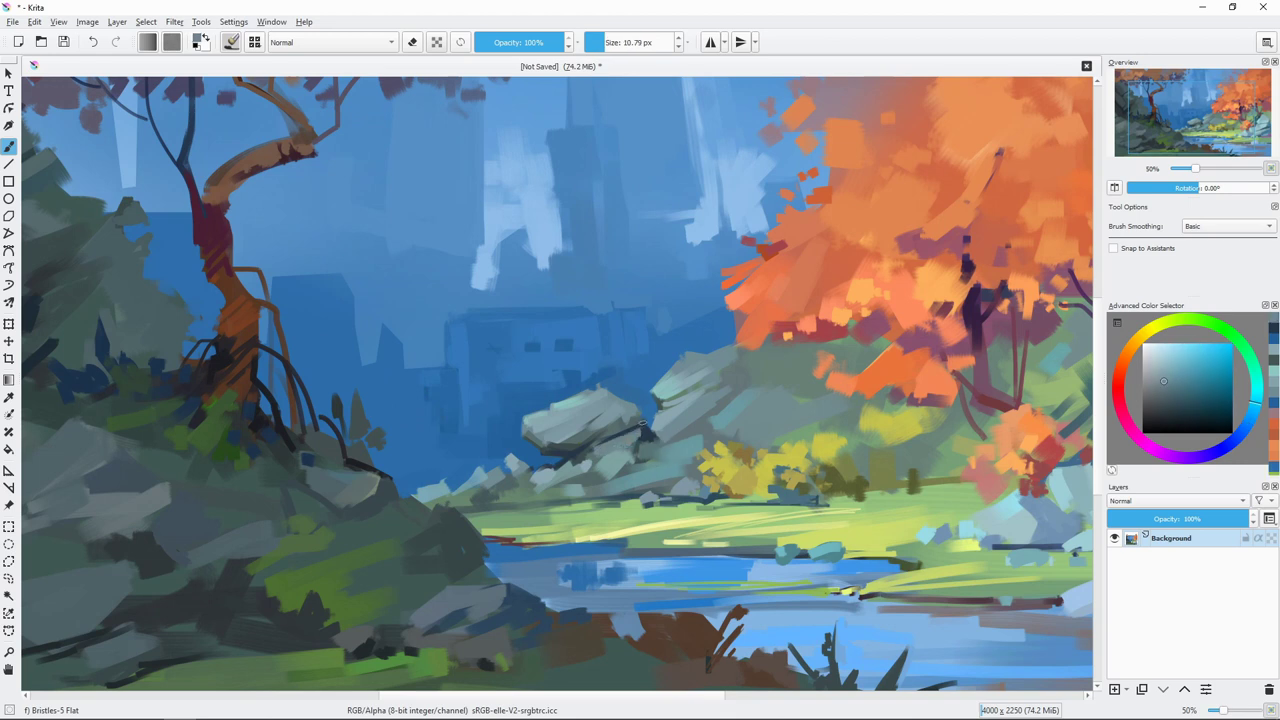
{"action": "key", "text": "bracketleft"}
{"action": "left_click_drag", "start_coordinate": [598, 422], "coordinate": [610, 406]}
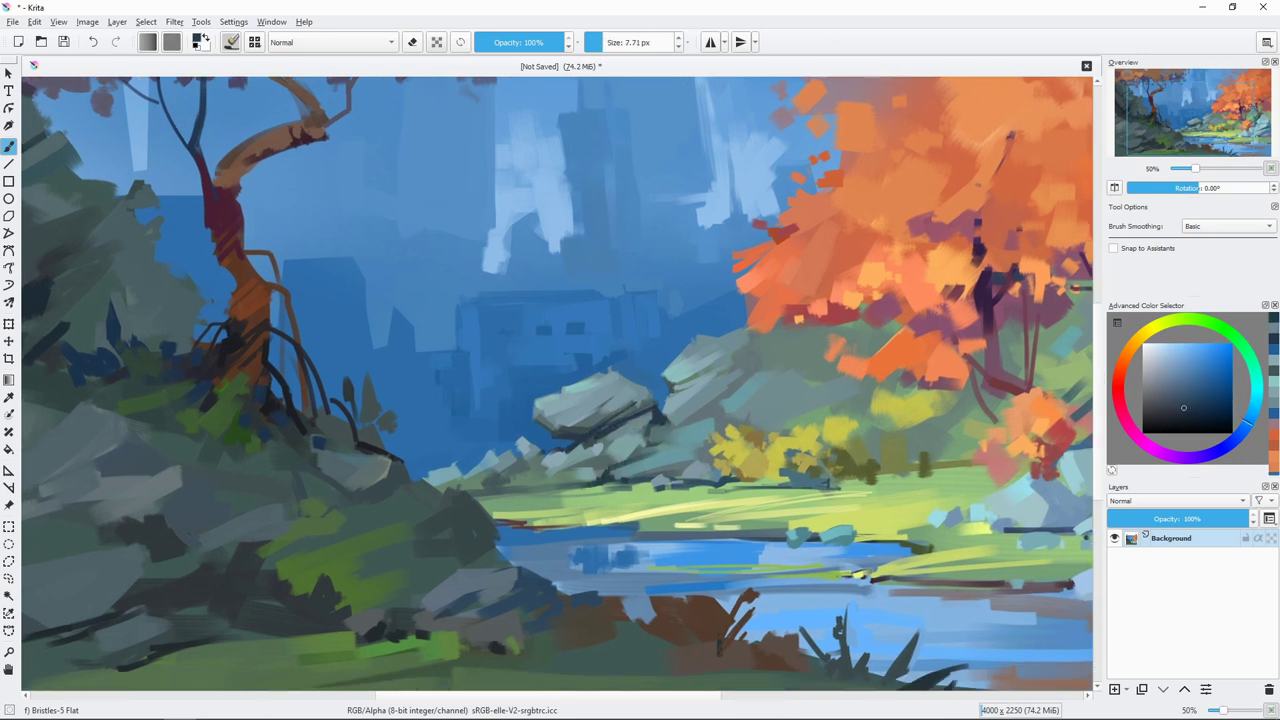
{"action": "key", "text": "minus"}
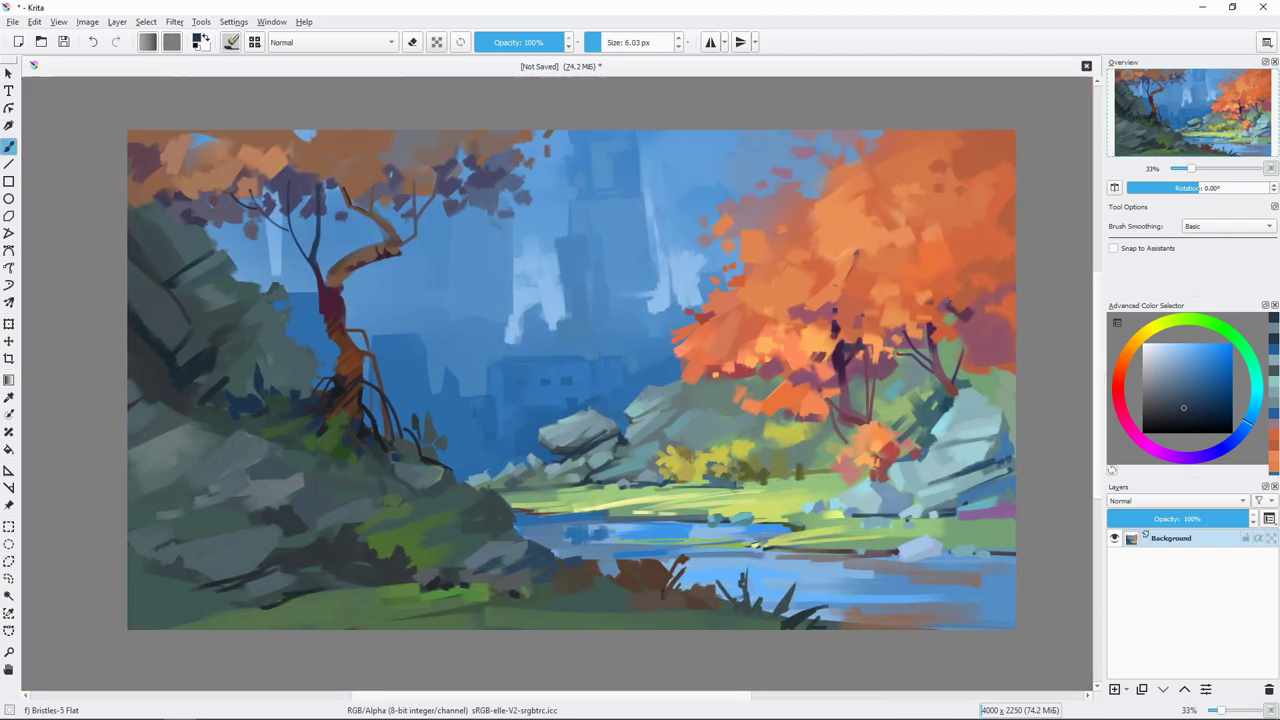
Step: Zoom in and pan so the rock under the orange tree is in view
{"action": "key", "text": "plus"}
{"action": "key", "text": "plus"}
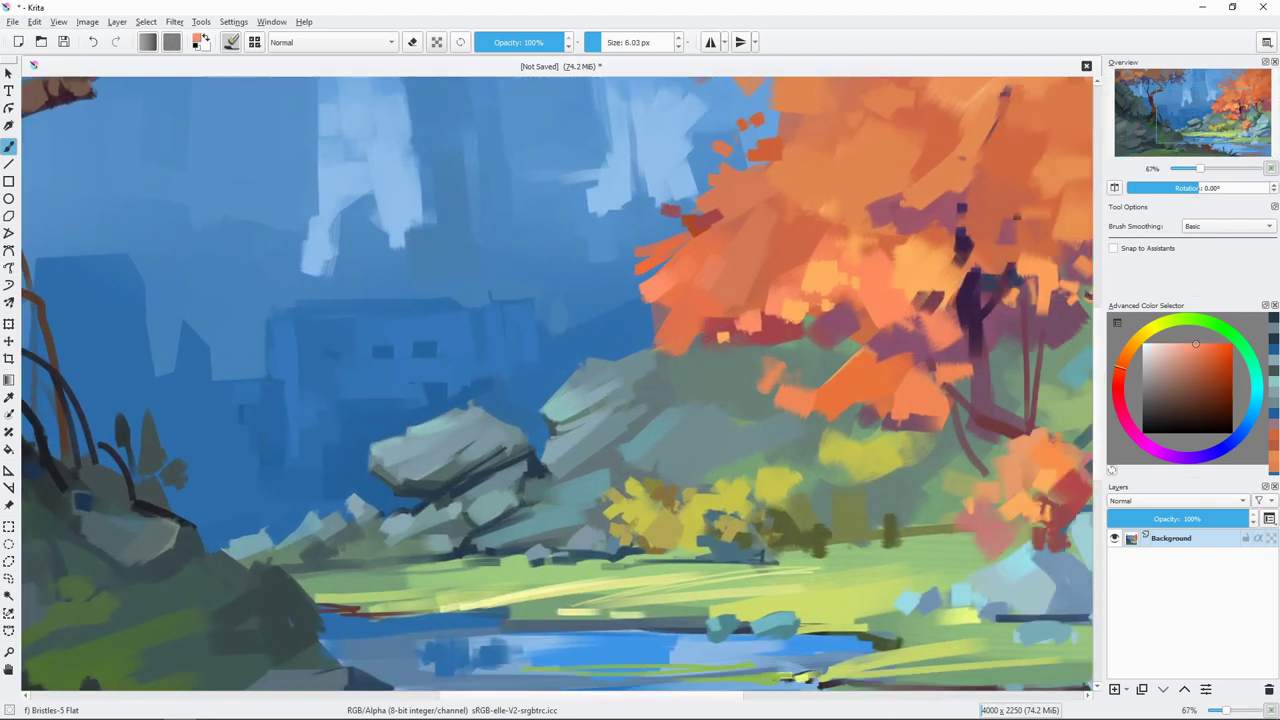
{"action": "left_click", "coordinate": [665, 345], "text": "ctrl"}
{"action": "key", "text": "bracketleft"}
{"action": "key", "text": "bracketleft"}
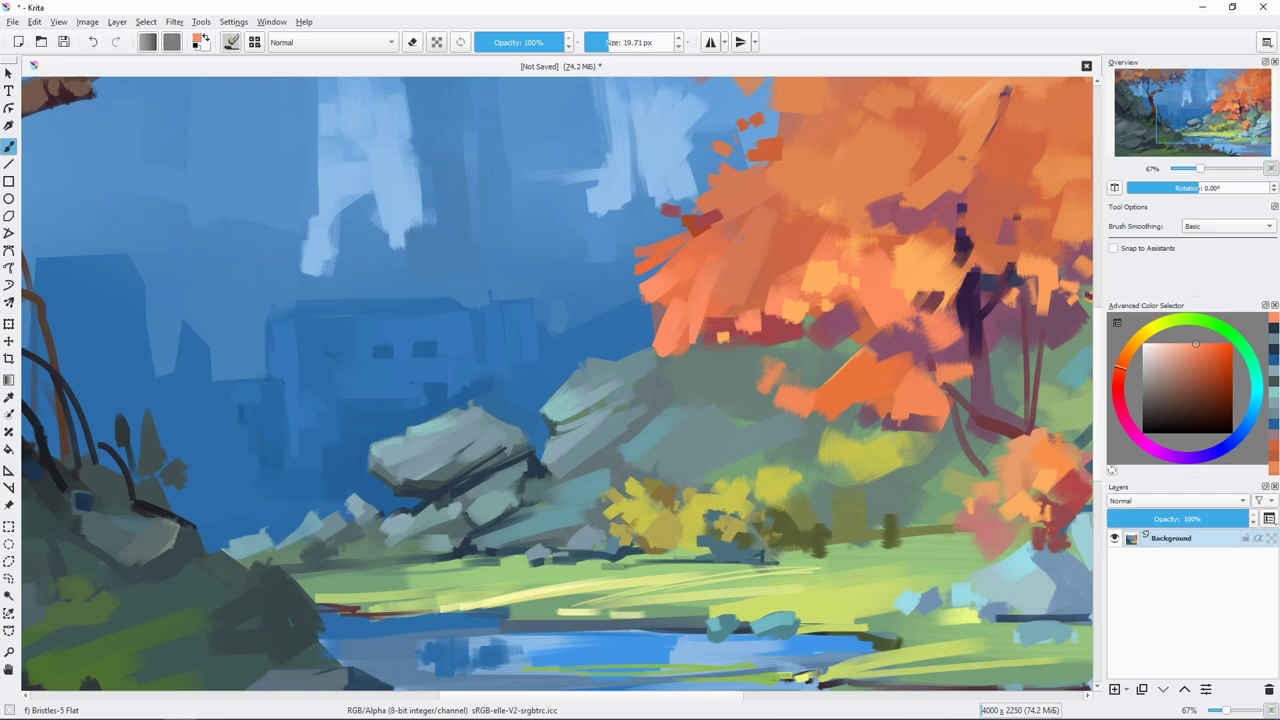
{"action": "left_click_drag", "start_coordinate": [700, 305], "coordinate": [527, 355]}
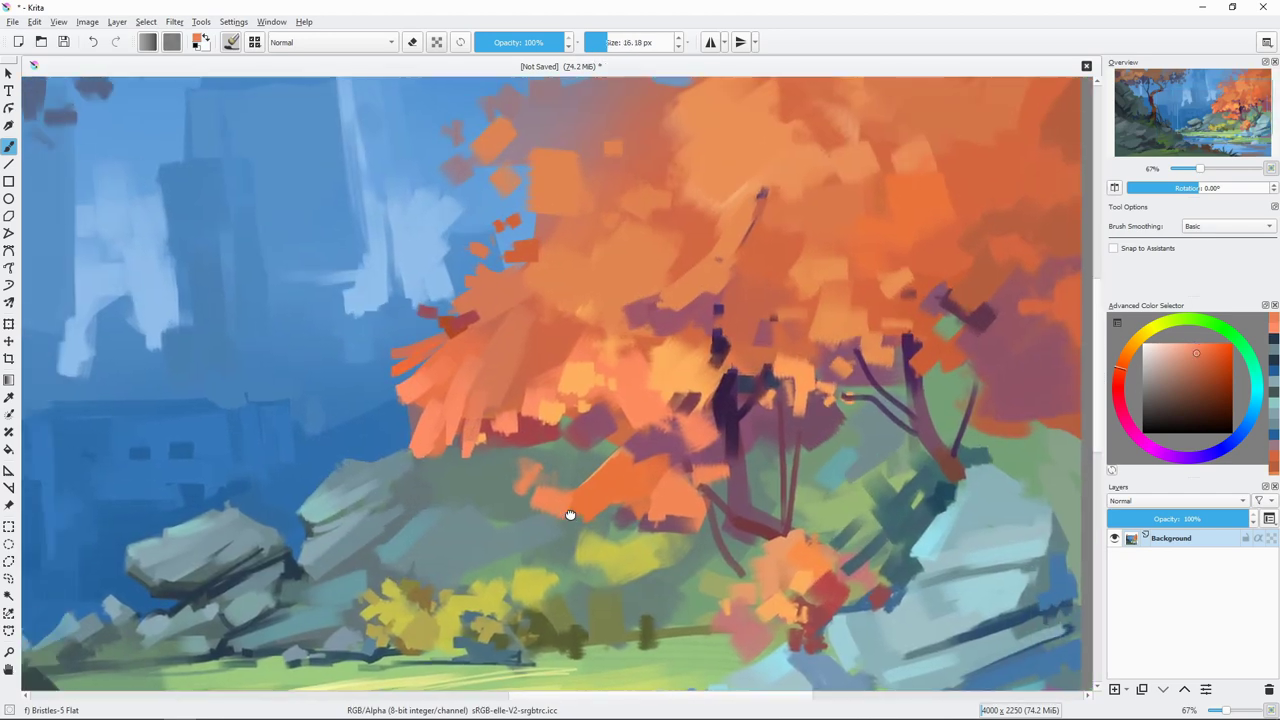
{"action": "left_click_drag", "start_coordinate": [571, 509], "coordinate": [341, 419]}
Step: Paint light cyan highlight strokes across the top of the right rock
{"action": "left_click", "coordinate": [1167, 344]}
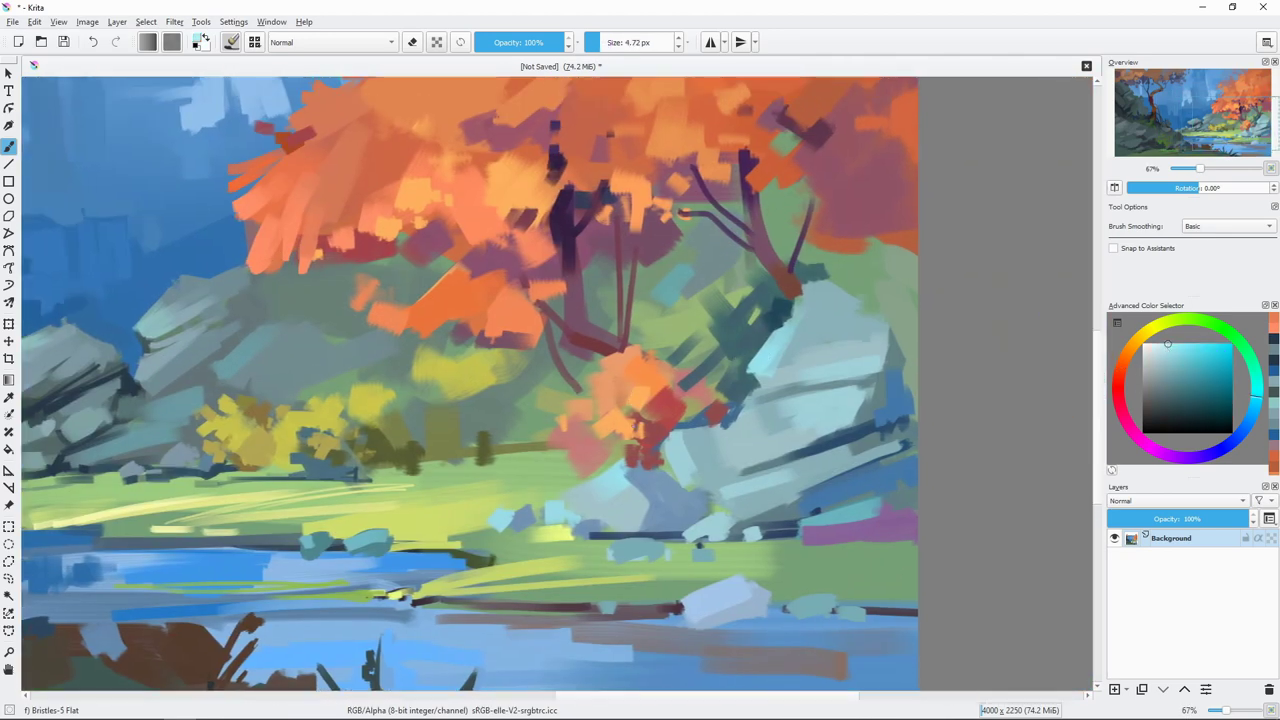
{"action": "key", "text": "bracketright"}
{"action": "key", "text": "bracketright"}
{"action": "key", "text": "bracketright"}
{"action": "left_click_drag", "start_coordinate": [752, 372], "coordinate": [807, 286]}
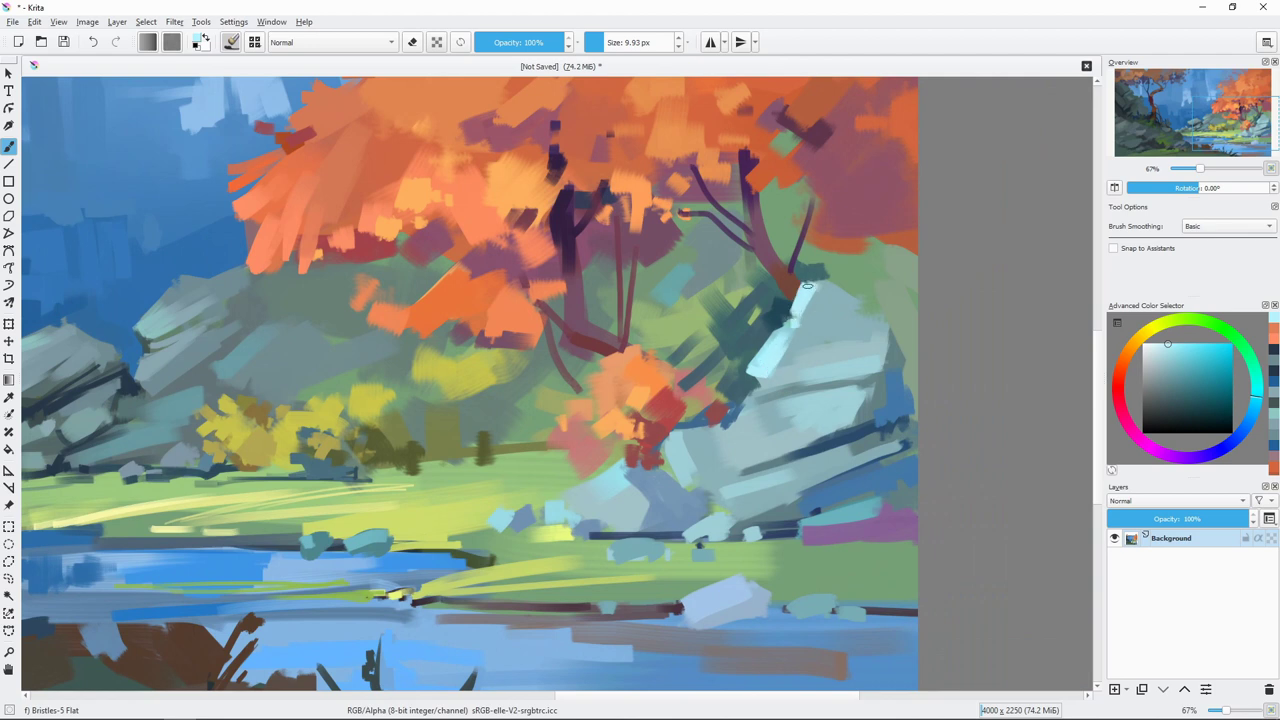
{"action": "key", "text": "bracketright"}
{"action": "key", "text": "bracketright"}
{"action": "key", "text": "bracketright"}
{"action": "key", "text": "bracketright"}
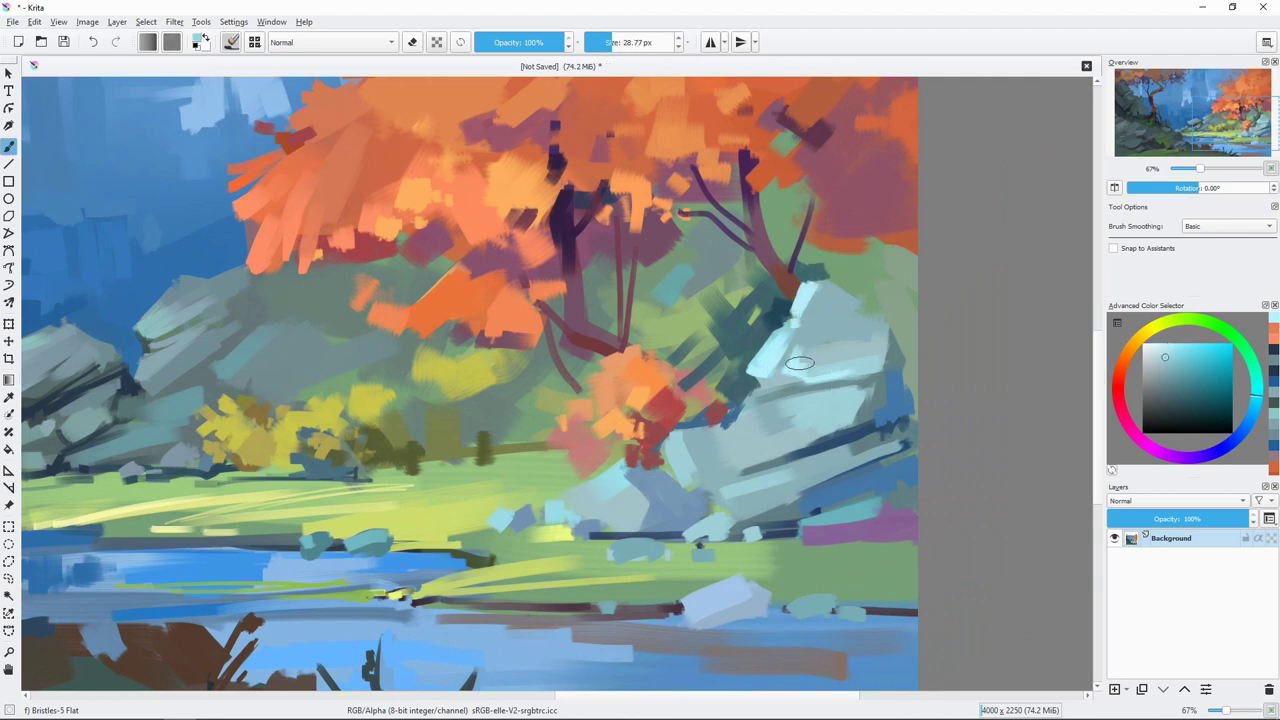
{"action": "left_click", "coordinate": [775, 355], "text": "ctrl"}
{"action": "left_click_drag", "start_coordinate": [798, 310], "coordinate": [822, 282]}
Step: Add highlights to the rock's middle, undo a stray dab, and paint a brighter horizontal stroke
{"action": "key", "text": "bracketleft"}
{"action": "key", "text": "bracketleft"}
{"action": "key", "text": "bracketleft"}
{"action": "mouse_move", "coordinate": [736, 412]}
{"action": "left_mouse_down"}
{"action": "mouse_move", "coordinate": [784, 402]}
{"action": "mouse_move", "coordinate": [872, 430]}
{"action": "left_mouse_up"}
{"action": "key", "text": "ctrl+z"}
{"action": "left_click", "coordinate": [829, 376], "text": "ctrl"}
{"action": "key", "text": "bracketleft"}
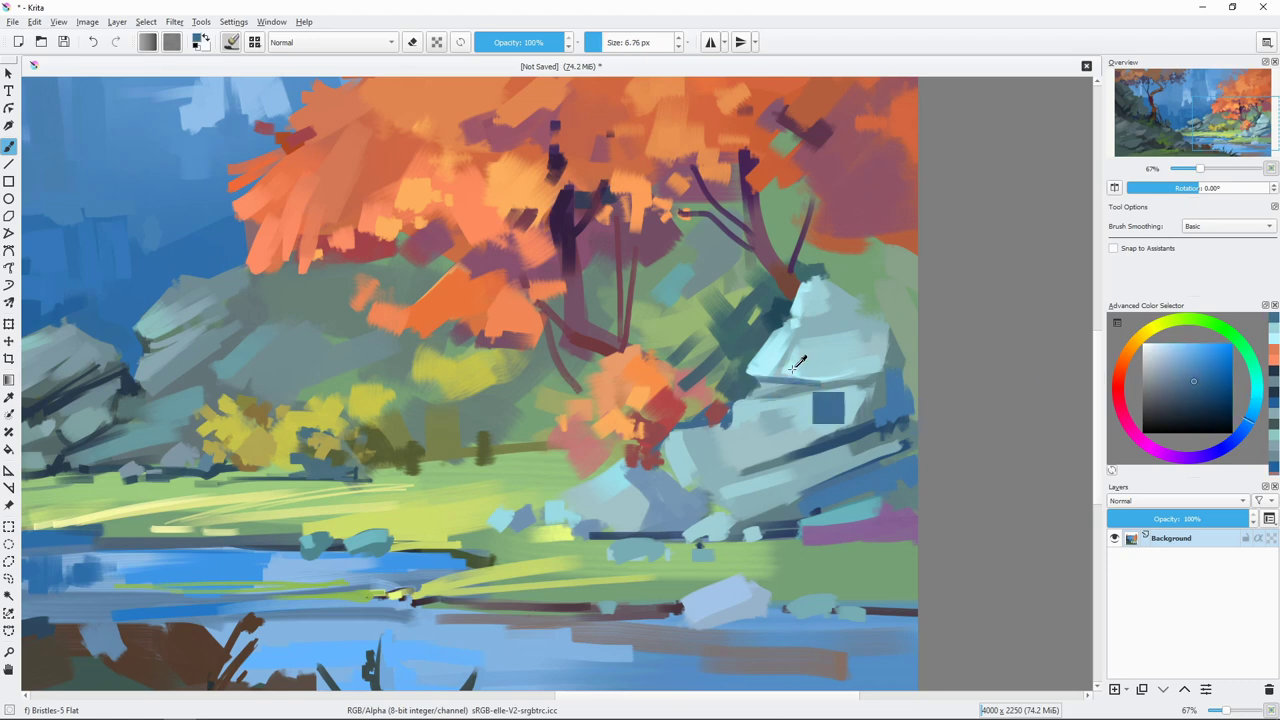
{"action": "left_click", "coordinate": [800, 364], "text": "ctrl"}
{"action": "left_click_drag", "start_coordinate": [756, 384], "coordinate": [828, 384]}
Step: Sample grey-blue and green colours near the rock while adjusting brush size
{"action": "scroll", "coordinate": [914, 417], "scroll_direction": "down", "scroll_amount": 3}
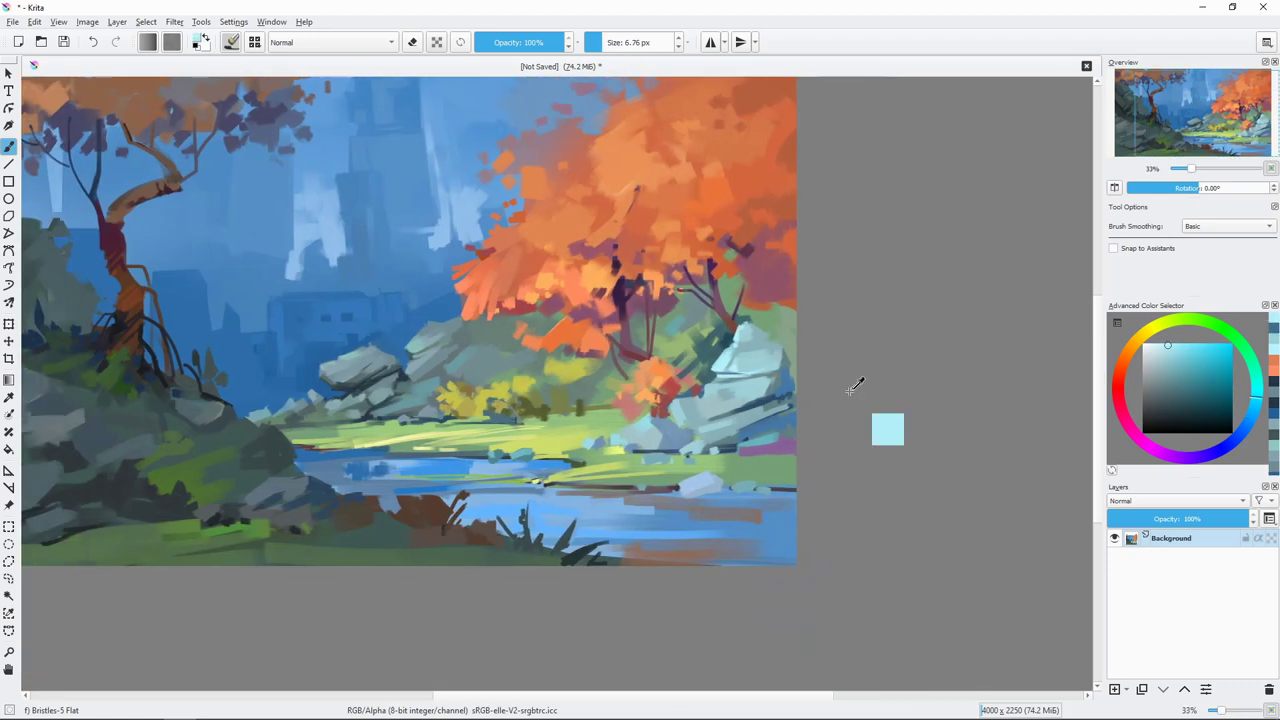
{"action": "scroll", "coordinate": [886, 429], "scroll_direction": "up", "scroll_amount": 3}
{"action": "left_click", "coordinate": [826, 307], "text": "ctrl"}
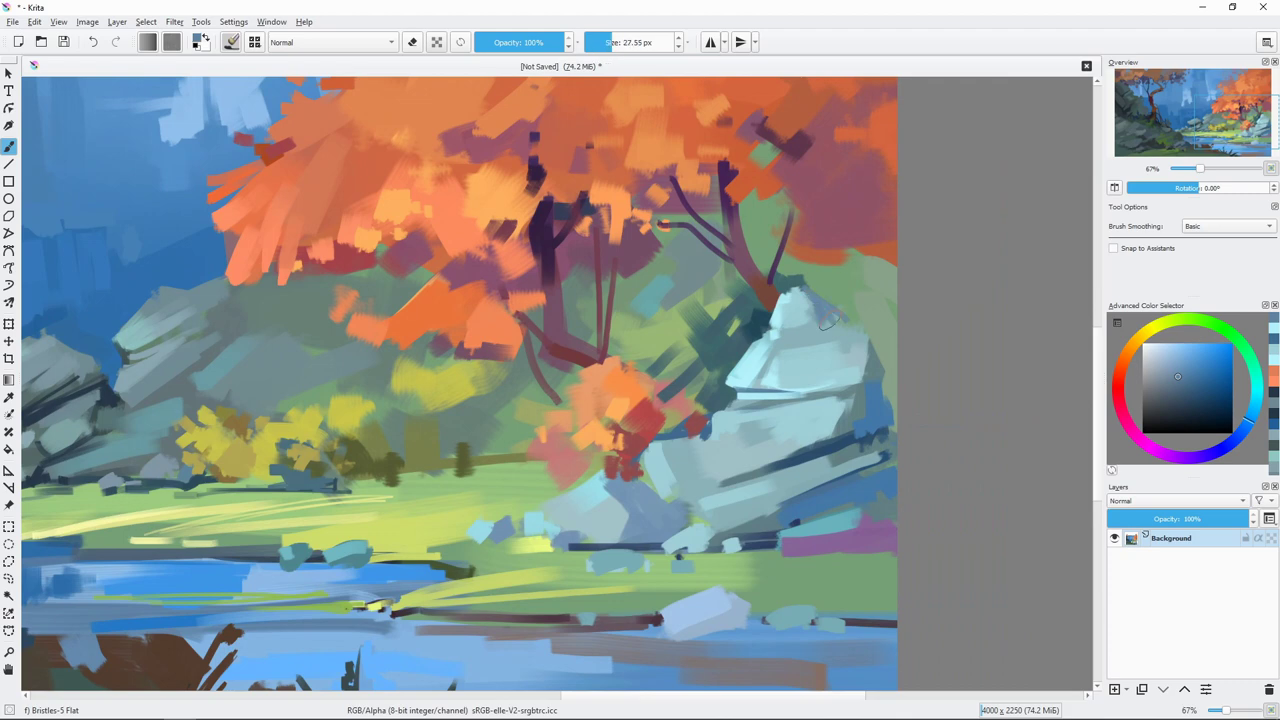
{"action": "key", "text": "bracketright"}
{"action": "key", "text": "bracketright"}
{"action": "key", "text": "bracketright"}
{"action": "key", "text": "bracketleft"}
{"action": "key", "text": "bracketleft"}
{"action": "key", "text": "bracketleft"}
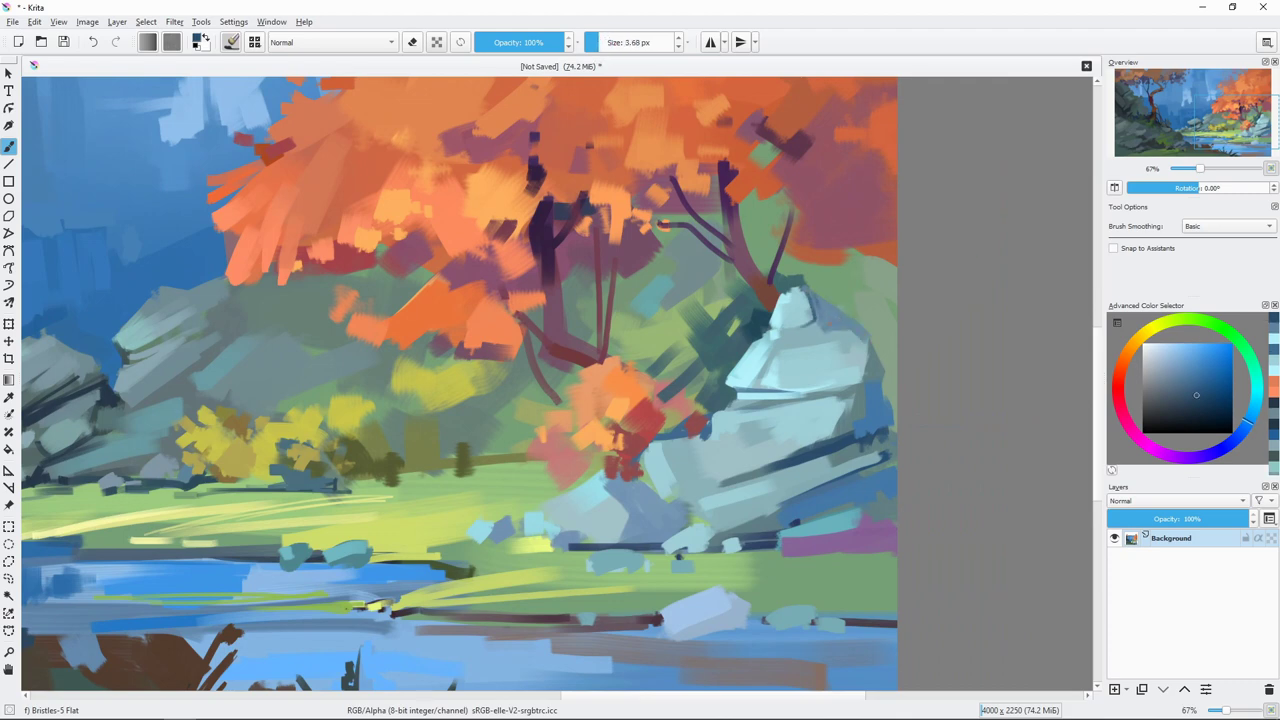
{"action": "left_click", "coordinate": [810, 308], "text": "ctrl"}
{"action": "key", "text": "bracketright"}
{"action": "key", "text": "bracketright"}
{"action": "key", "text": "bracketright"}
{"action": "scroll", "coordinate": [910, 300], "scroll_direction": "down", "scroll_amount": 1}
{"action": "left_click", "coordinate": [768, 331], "text": "ctrl"}
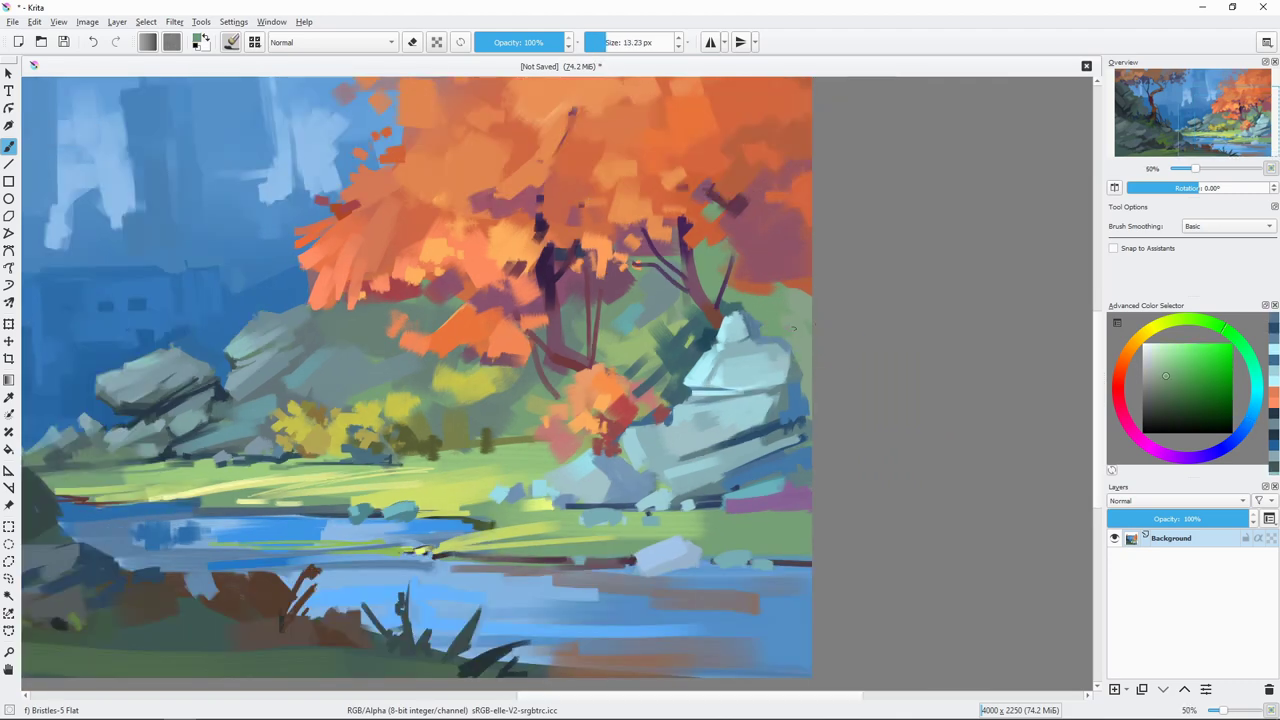
{"action": "left_click_drag", "start_coordinate": [768, 331], "coordinate": [810, 341]}
Step: Paint thin dark red branches rising above the rock top
{"action": "left_click", "coordinate": [756, 326], "text": "ctrl"}
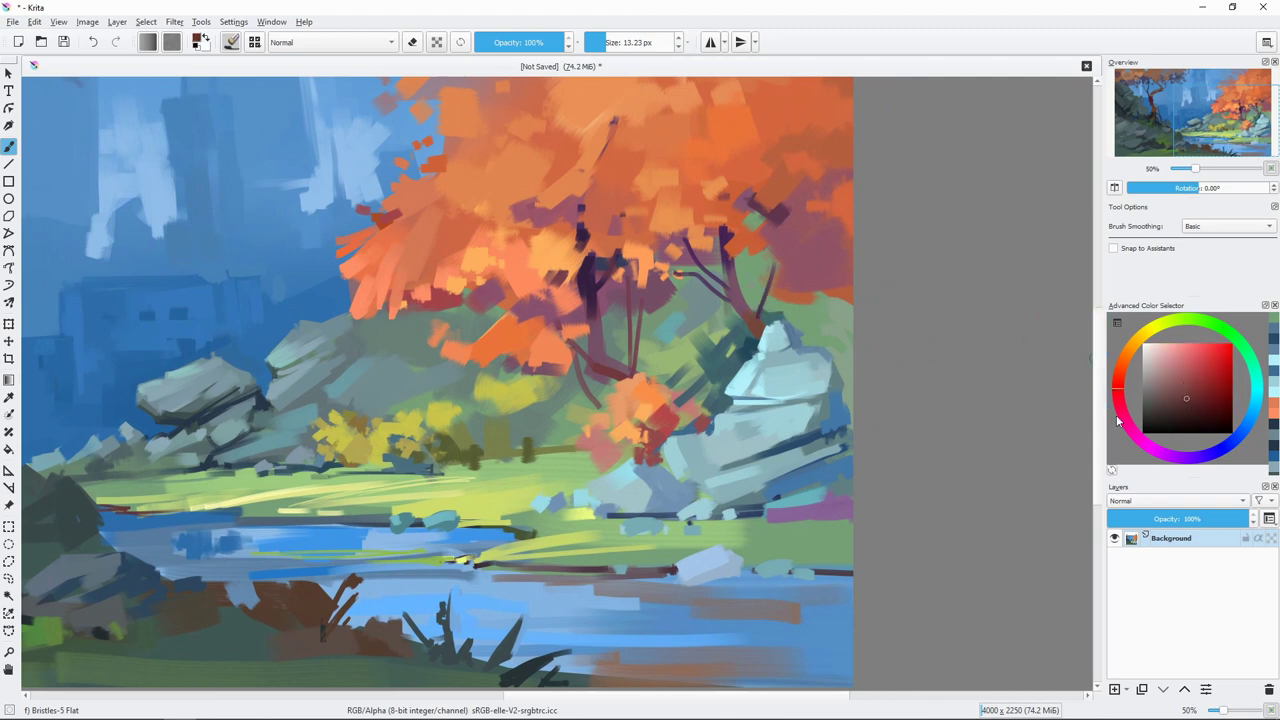
{"action": "key", "text": "bracketleft"}
{"action": "key", "text": "bracketleft"}
{"action": "left_click_drag", "start_coordinate": [804, 350], "coordinate": [846, 262]}
{"action": "key", "text": "bracketleft"}
{"action": "key", "text": "bracketleft"}
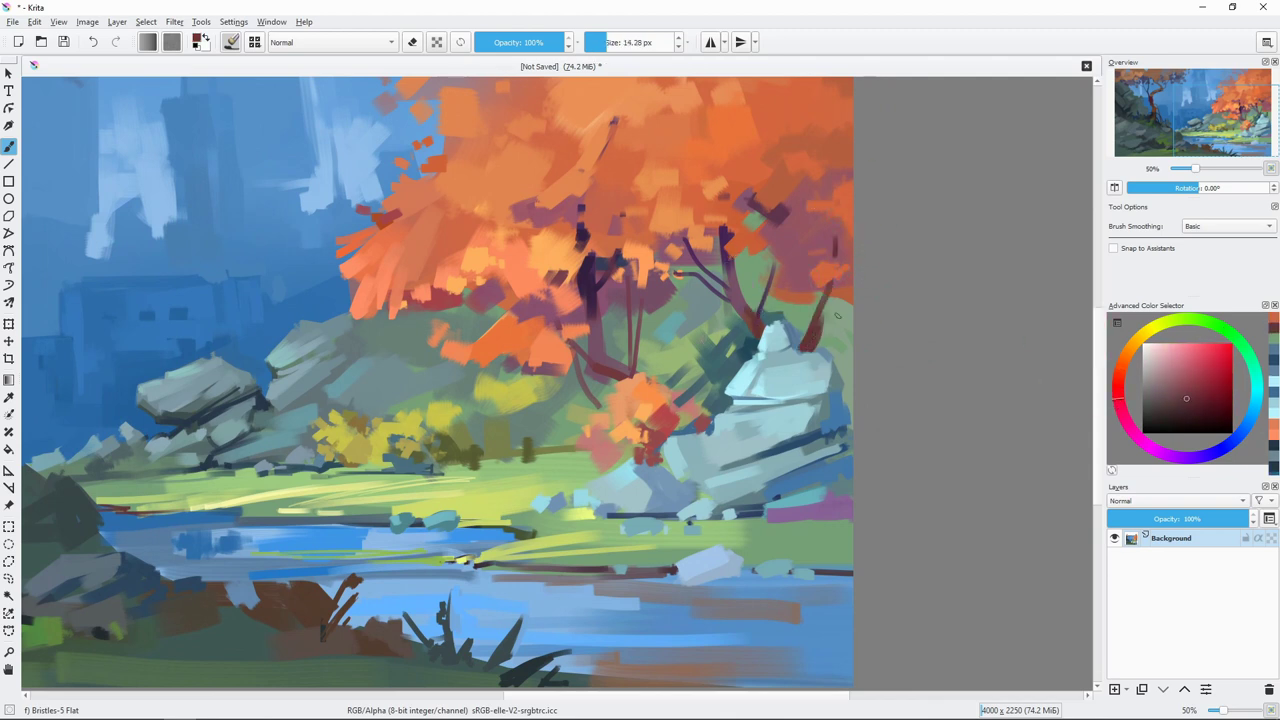
{"action": "mouse_move", "coordinate": [820, 325]}
{"action": "left_mouse_down"}
{"action": "mouse_move", "coordinate": [852, 294]}
{"action": "mouse_move", "coordinate": [780, 226]}
{"action": "left_mouse_up"}
{"action": "key", "text": "bracketright"}
{"action": "key", "text": "bracketright"}
{"action": "key", "text": "bracketright"}
{"action": "left_click_drag", "start_coordinate": [899, 427], "coordinate": [993, 357]}
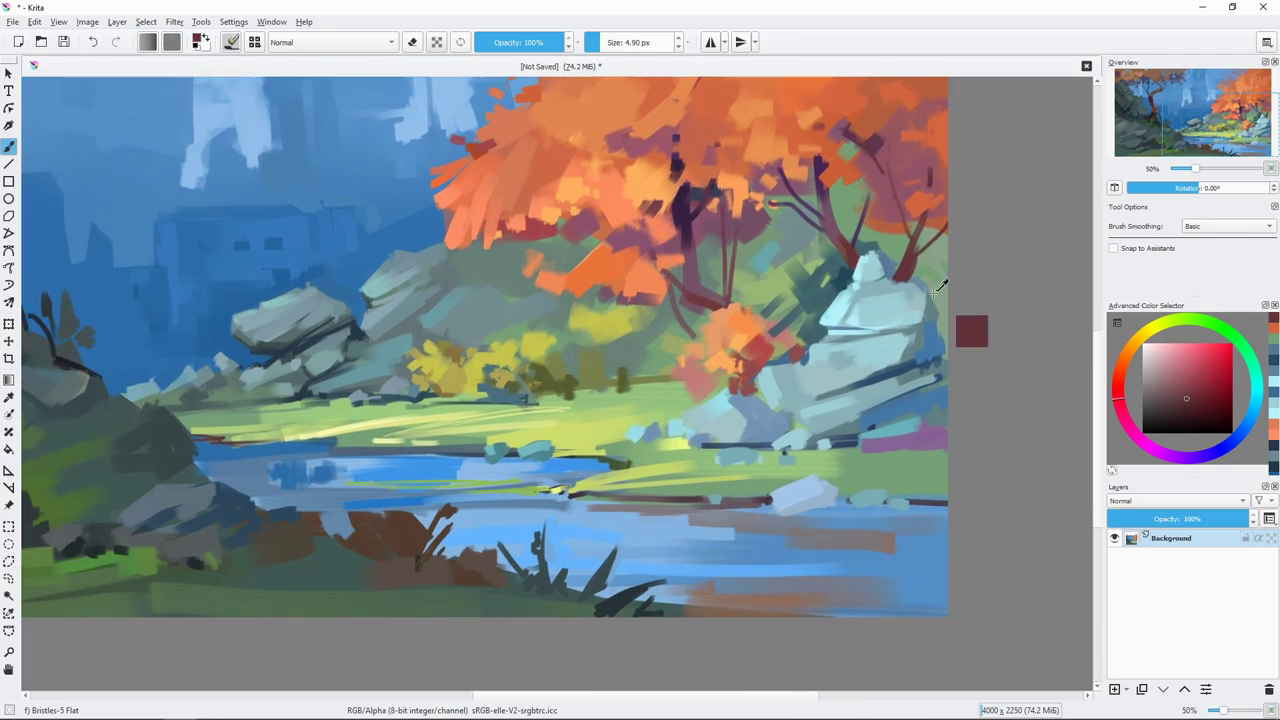
Step: Sample teal and dark greens from the painting while shifting the view
{"action": "left_click", "coordinate": [944, 352], "text": "ctrl"}
{"action": "left_click_drag", "start_coordinate": [900, 285], "coordinate": [960, 330]}
{"action": "key", "text": "bracketleft"}
{"action": "key", "text": "bracketleft"}
{"action": "scroll", "coordinate": [971, 337], "scroll_direction": "down", "scroll_amount": 2}
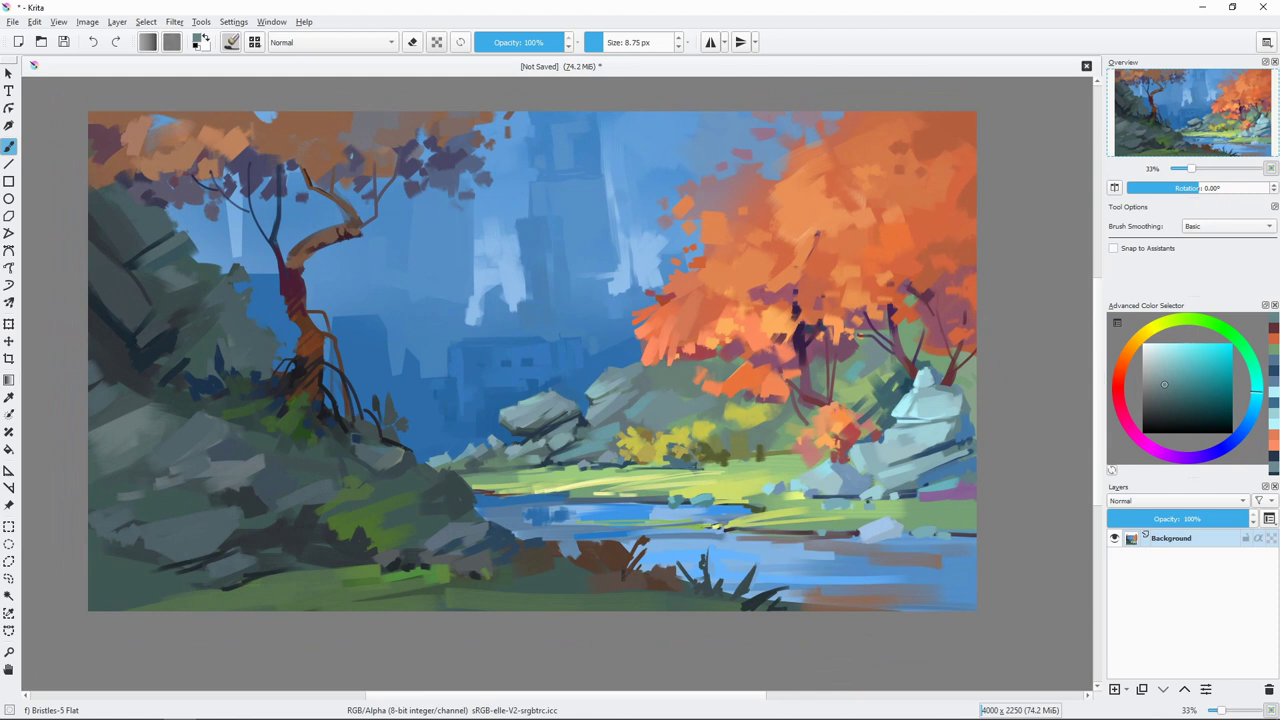
{"action": "key", "text": "bracketright"}
{"action": "key", "text": "bracketright"}
{"action": "key", "text": "bracketright"}
{"action": "left_click", "coordinate": [789, 434], "text": "ctrl"}
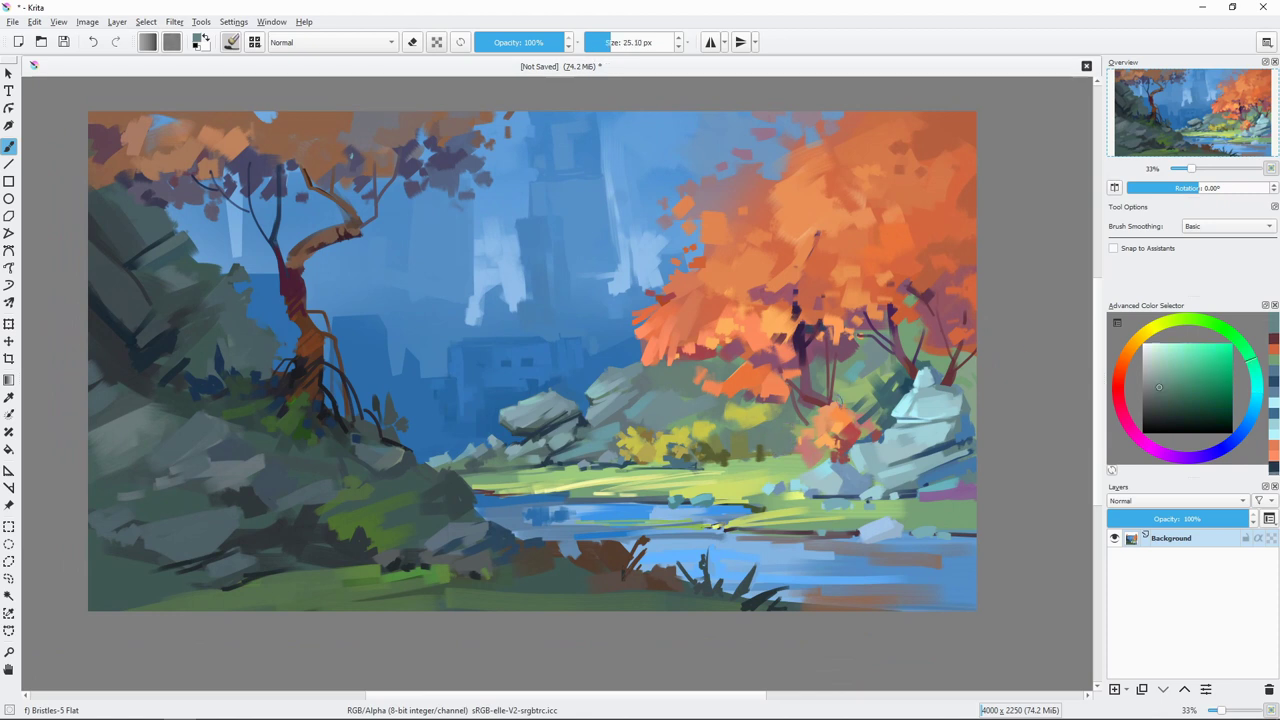
{"action": "key", "text": "bracketleft"}
{"action": "left_click", "coordinate": [809, 391], "text": "ctrl"}
Step: Sample orange, dark blue-grey and light cyan from the painting, fine-tuning brush size
{"action": "key", "text": "bracketleft"}
{"action": "key", "text": "bracketleft"}
{"action": "key", "text": "bracketleft"}
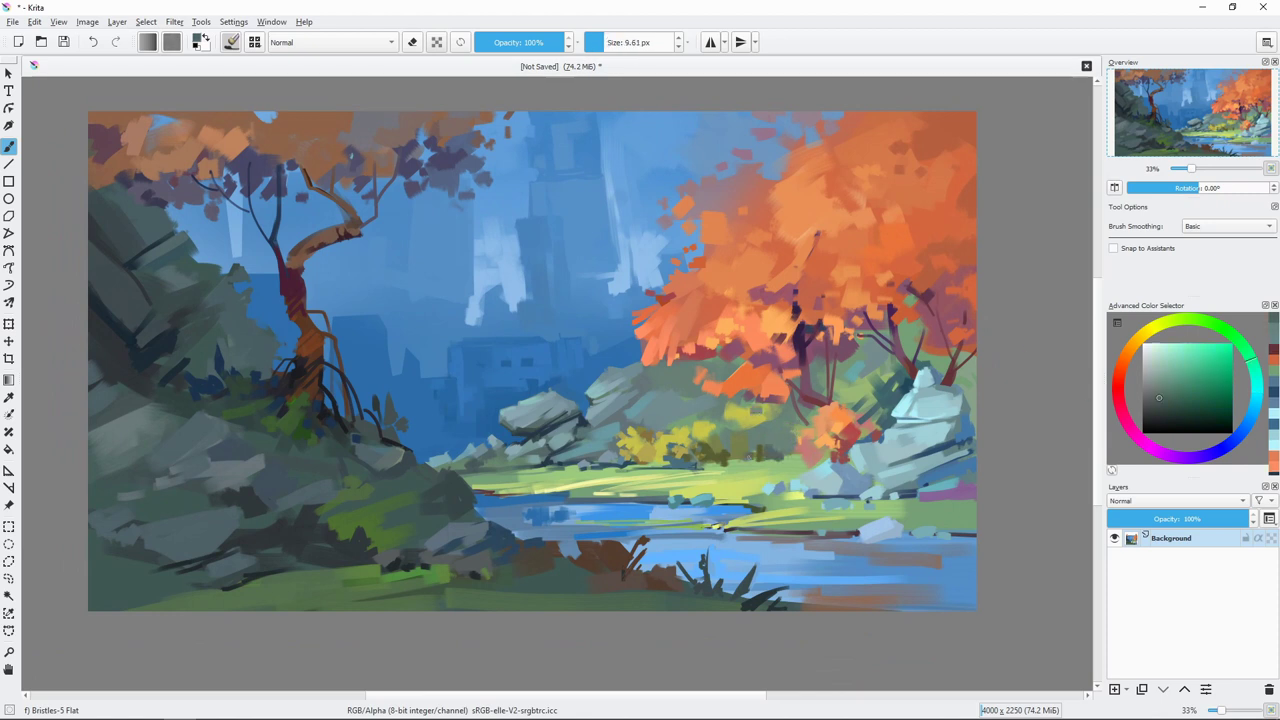
{"action": "key", "text": "bracketleft"}
{"action": "left_click", "coordinate": [847, 420], "text": "ctrl"}
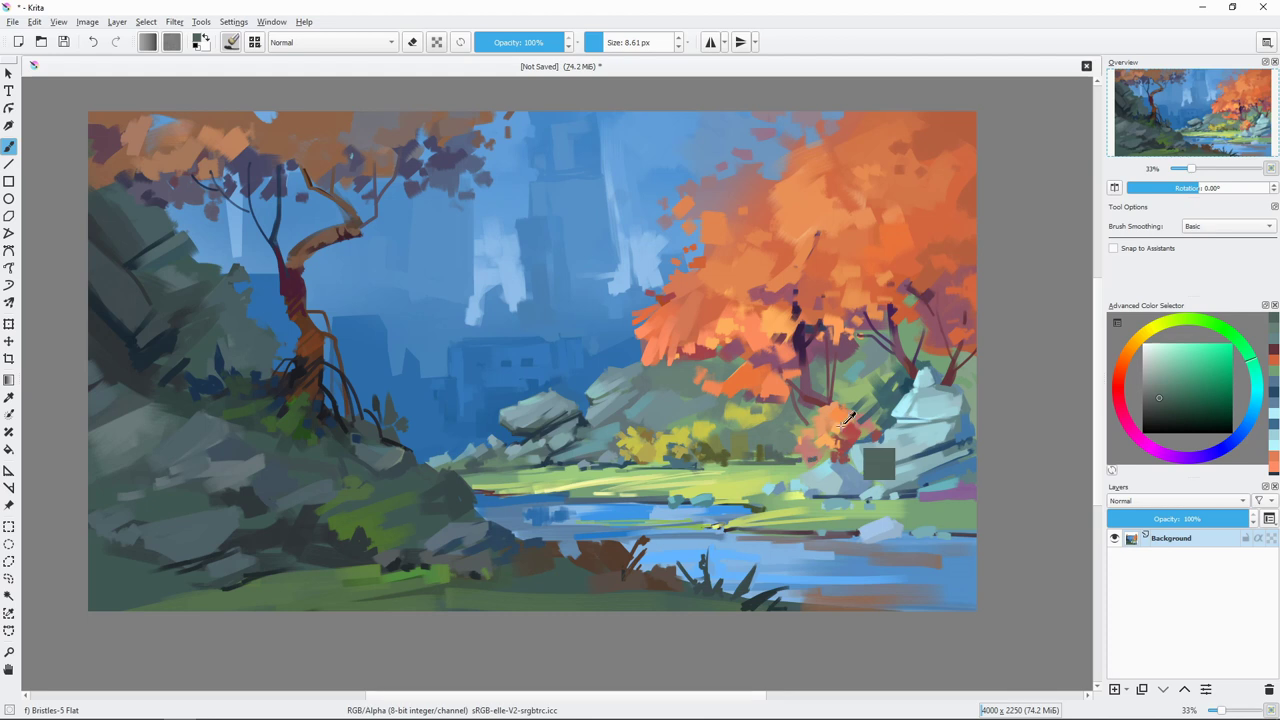
{"action": "key", "text": "bracketright"}
{"action": "key", "text": "bracketright"}
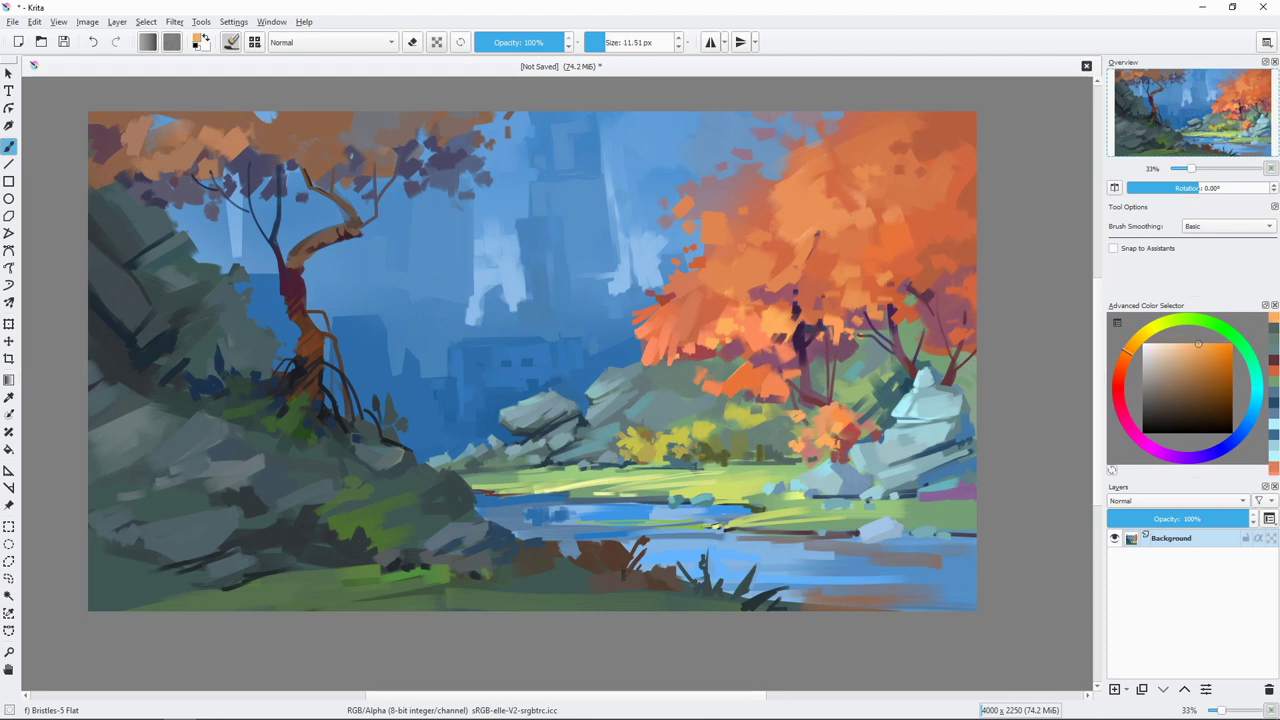
{"action": "left_click", "coordinate": [965, 462], "text": "ctrl"}
{"action": "key", "text": "bracketleft"}
{"action": "key", "text": "bracketleft"}
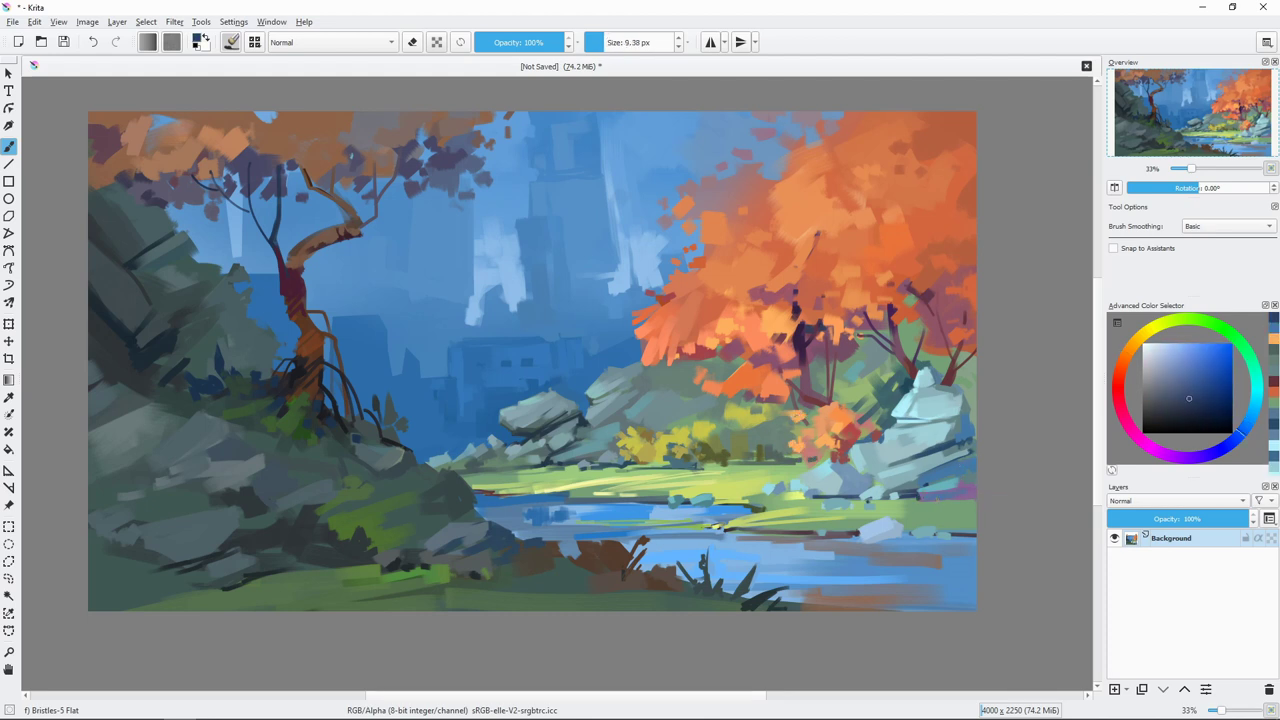
{"action": "key", "text": "bracketleft"}
{"action": "left_click", "coordinate": [954, 505], "text": "ctrl"}
Step: Sample dark grey-green and dark blue from the painting and resize the brush
{"action": "key", "text": "bracketright"}
{"action": "key", "text": "bracketright"}
{"action": "key", "text": "bracketright"}
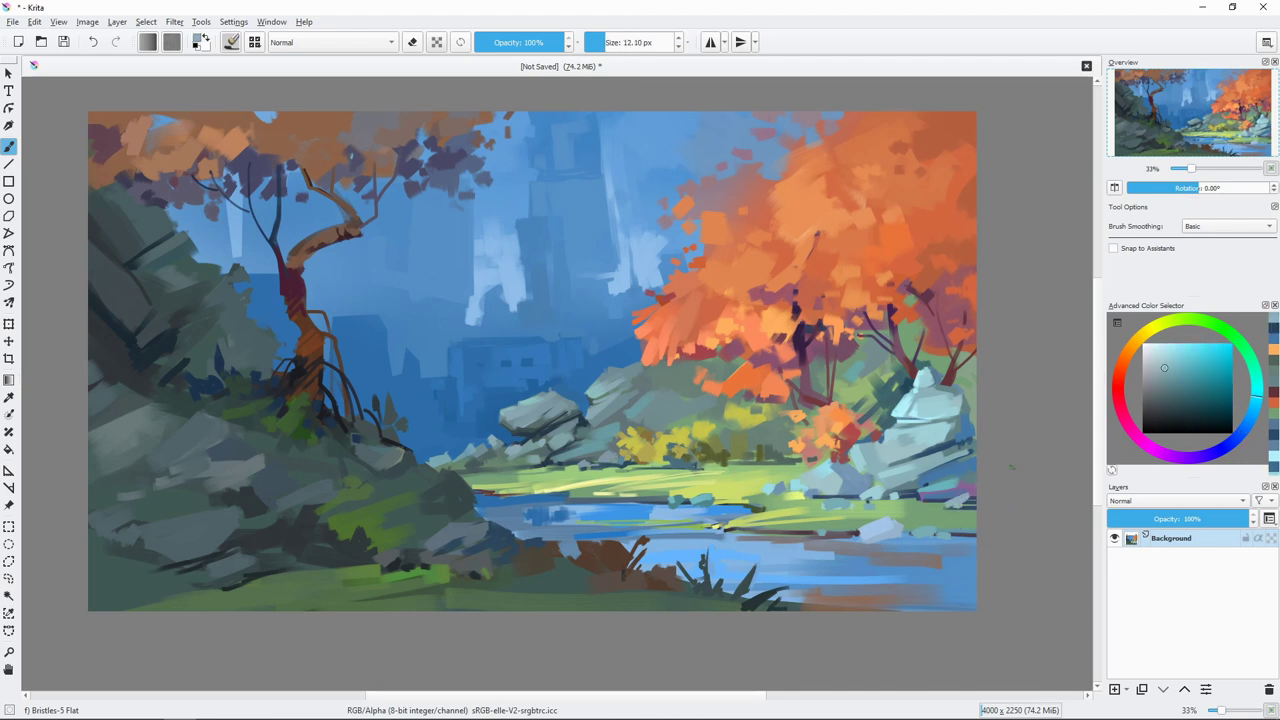
{"action": "key", "text": "bracketright"}
{"action": "key", "text": "bracketright"}
{"action": "key", "text": "bracketright"}
{"action": "left_click", "coordinate": [935, 392], "text": "ctrl"}
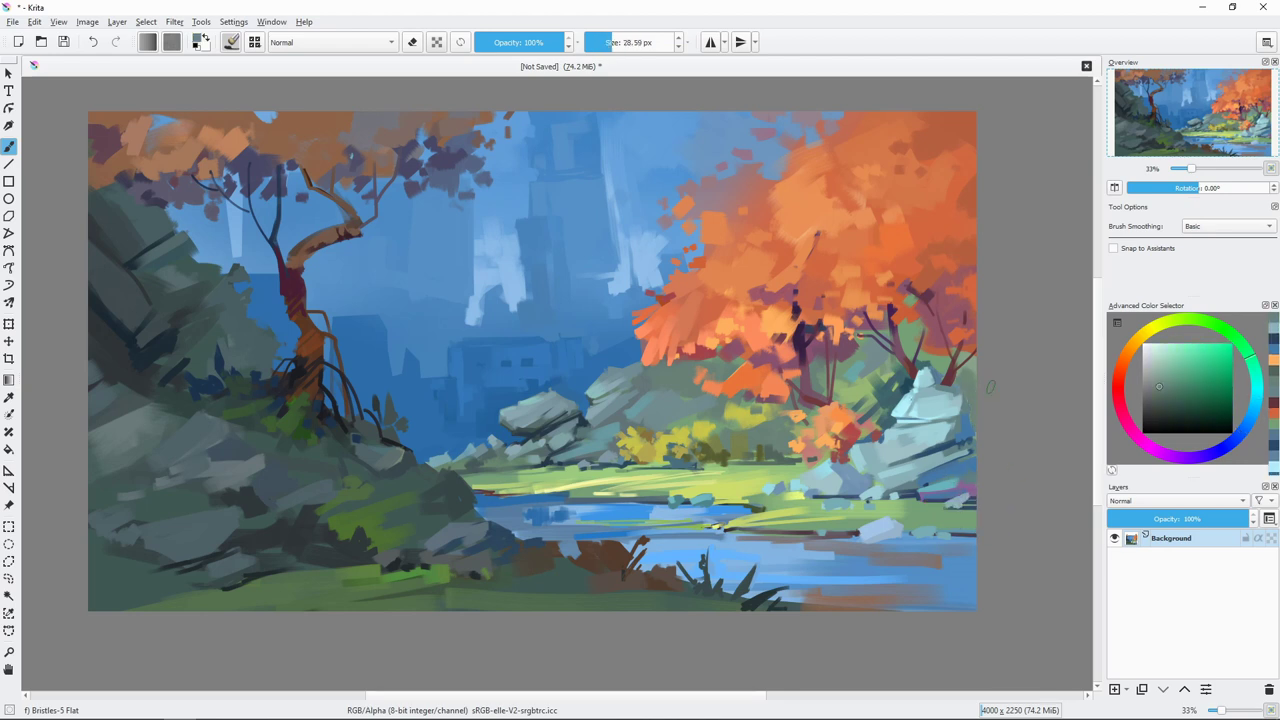
{"action": "key", "text": "bracketleft"}
{"action": "key", "text": "bracketleft"}
{"action": "key", "text": "bracketleft"}
{"action": "left_click", "coordinate": [953, 439], "text": "ctrl"}
{"action": "left_click_drag", "start_coordinate": [970, 400], "coordinate": [968, 440]}
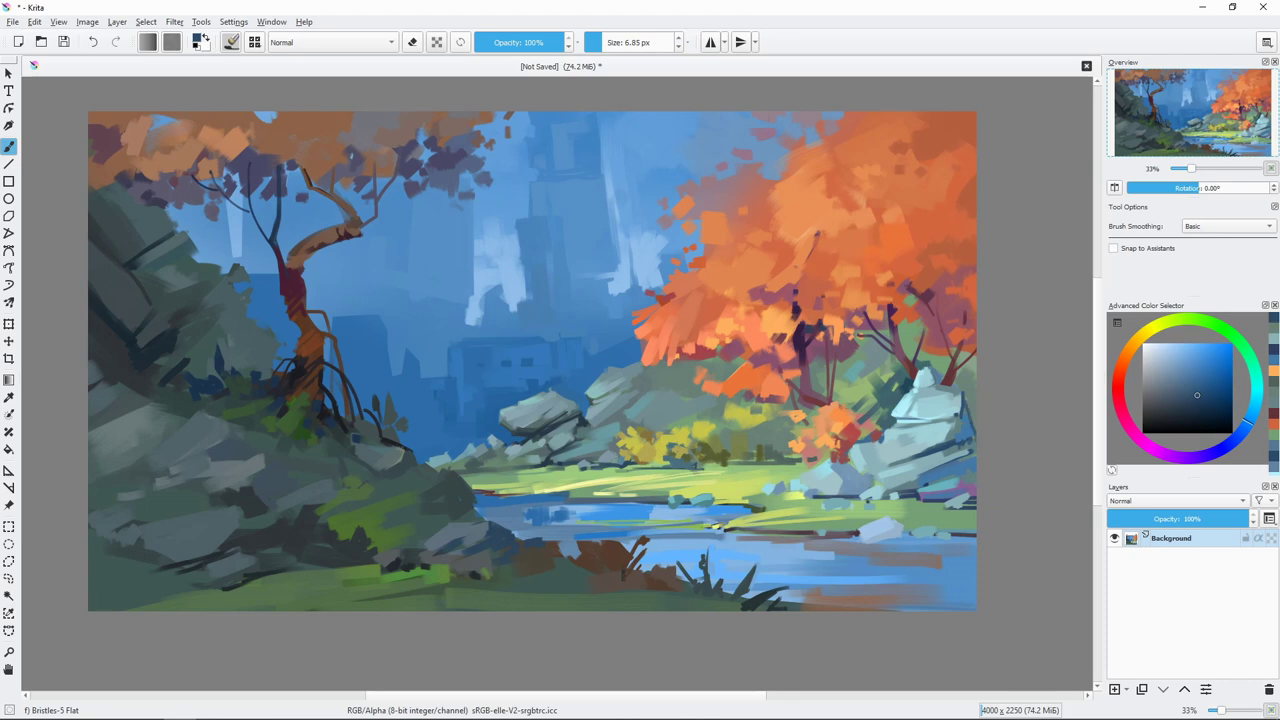
Step: Paint light yellow-green grass blades by the river and a thin dark teal stem in the water
{"action": "key", "text": "plus"}
{"action": "key", "text": "bracketleft"}
{"action": "key", "text": "bracketleft"}
{"action": "key", "text": "bracketleft"}
{"action": "left_click", "coordinate": [680, 455], "text": "ctrl"}
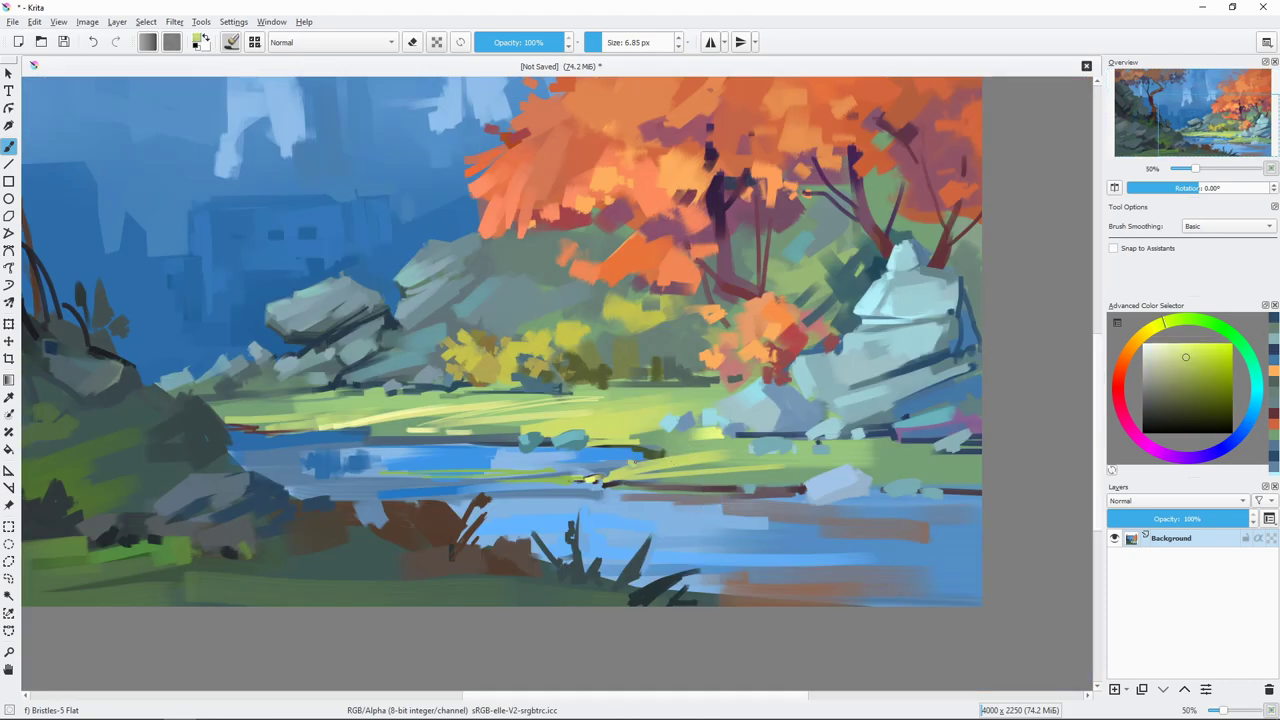
{"action": "left_click", "coordinate": [712, 440], "text": "ctrl"}
{"action": "mouse_move", "coordinate": [709, 450]}
{"action": "left_mouse_down"}
{"action": "mouse_move", "coordinate": [714, 430]}
{"action": "mouse_move", "coordinate": [728, 440]}
{"action": "mouse_move", "coordinate": [862, 423]}
{"action": "left_mouse_up"}
{"action": "left_click", "coordinate": [770, 548], "text": "ctrl"}
{"action": "left_click_drag", "start_coordinate": [770, 548], "coordinate": [897, 388]}
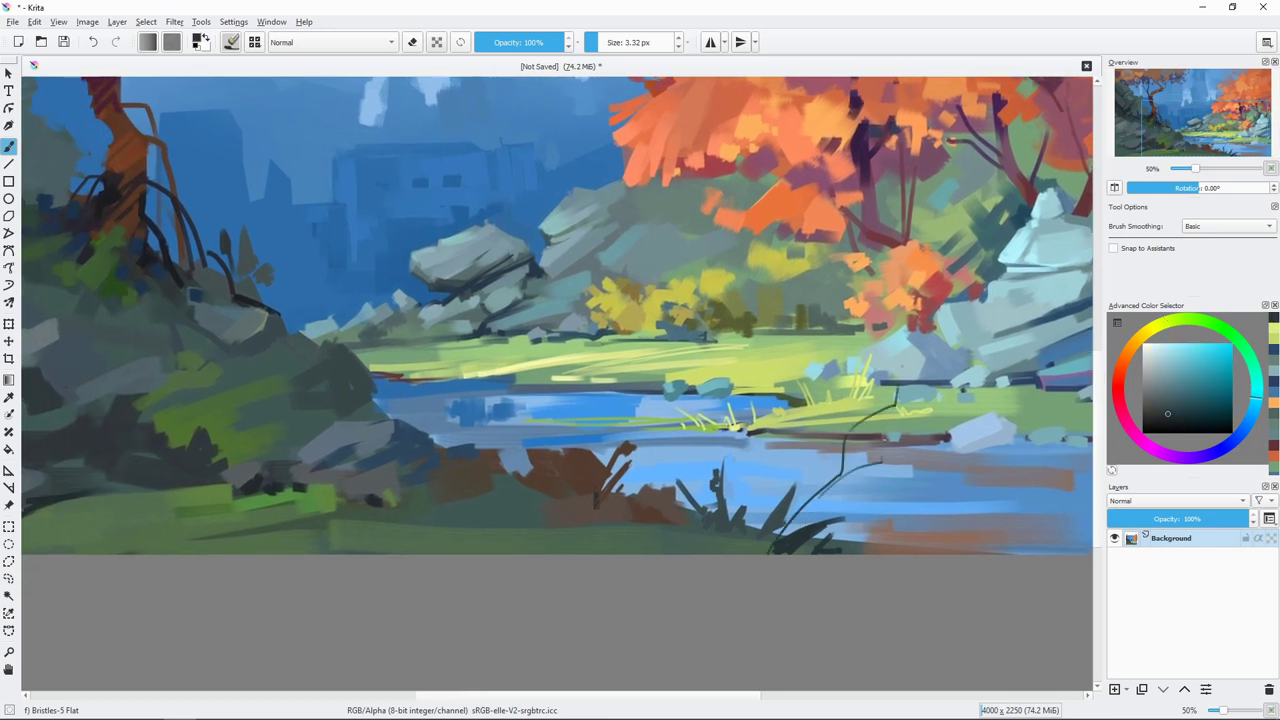
{"action": "key", "text": "minus"}
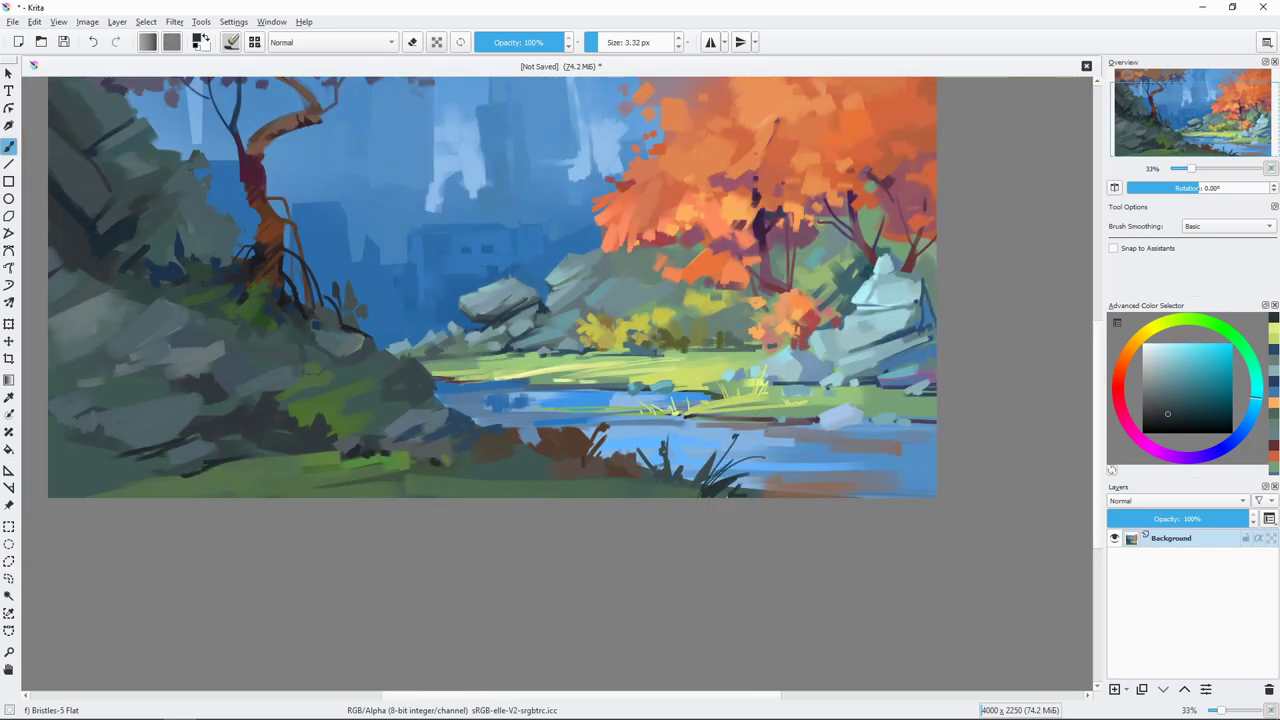
Step: Paint a green grass stroke in the foreground using a lighter teal shifted toward green
{"action": "left_click", "coordinate": [1175, 397]}
{"action": "key", "text": "bracketright"}
{"action": "key", "text": "bracketright"}
{"action": "key", "text": "bracketright"}
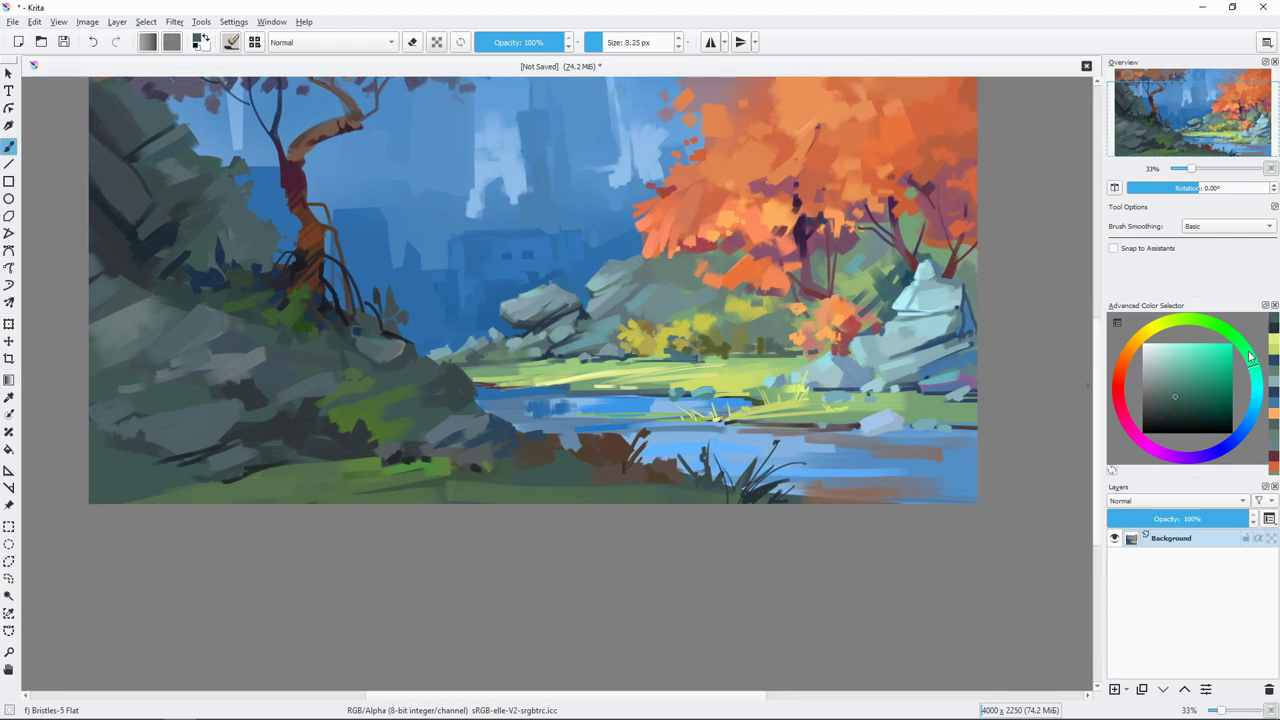
{"action": "left_click_drag", "start_coordinate": [1250, 357], "coordinate": [1241, 340]}
{"action": "key", "text": "bracketleft"}
{"action": "key", "text": "bracketleft"}
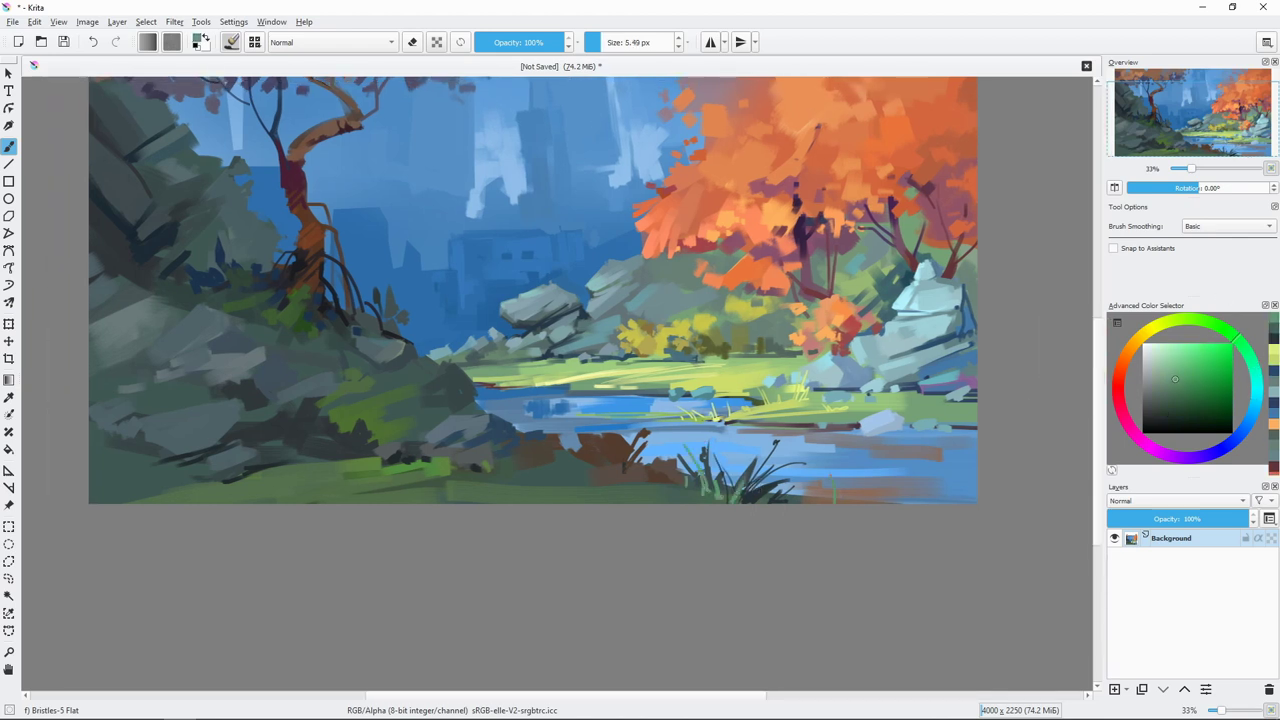
{"action": "left_click_drag", "start_coordinate": [615, 492], "coordinate": [620, 455]}
Step: Paint dark teal grass tufts along the bottom edge, then pick a muted yellow-green
{"action": "left_click", "coordinate": [575, 450], "text": "ctrl"}
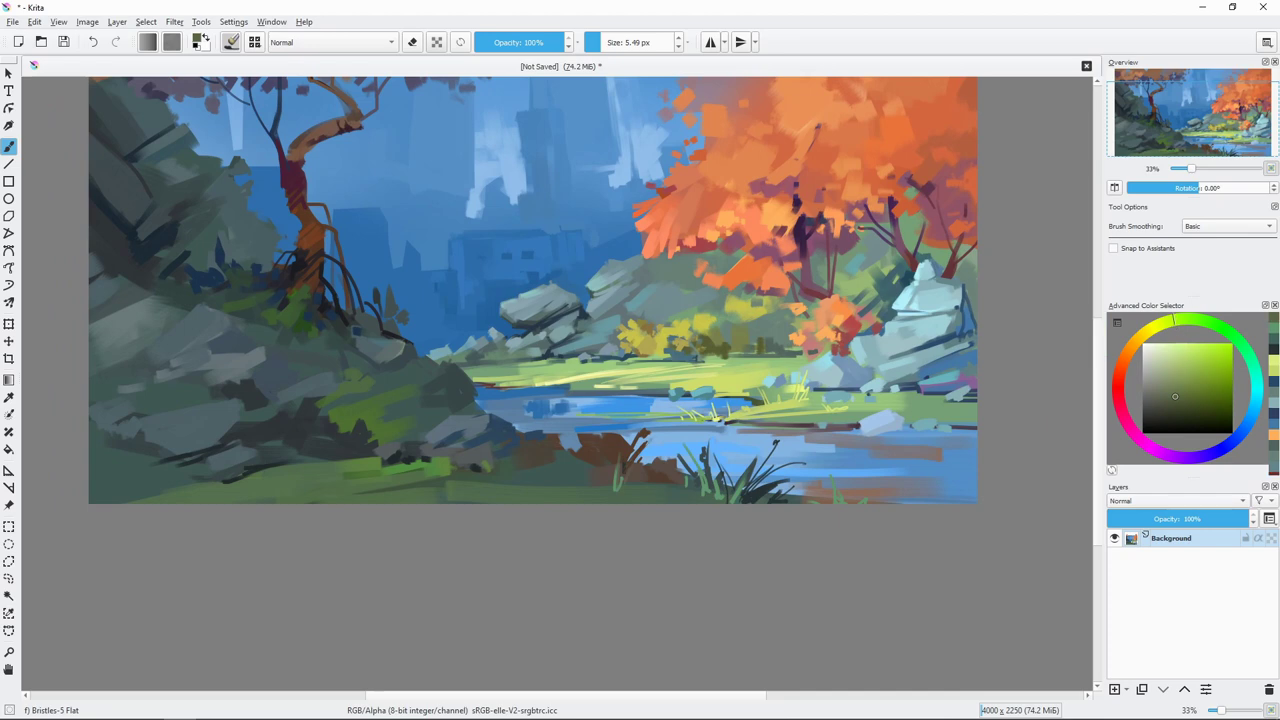
{"action": "key", "text": "bracketleft"}
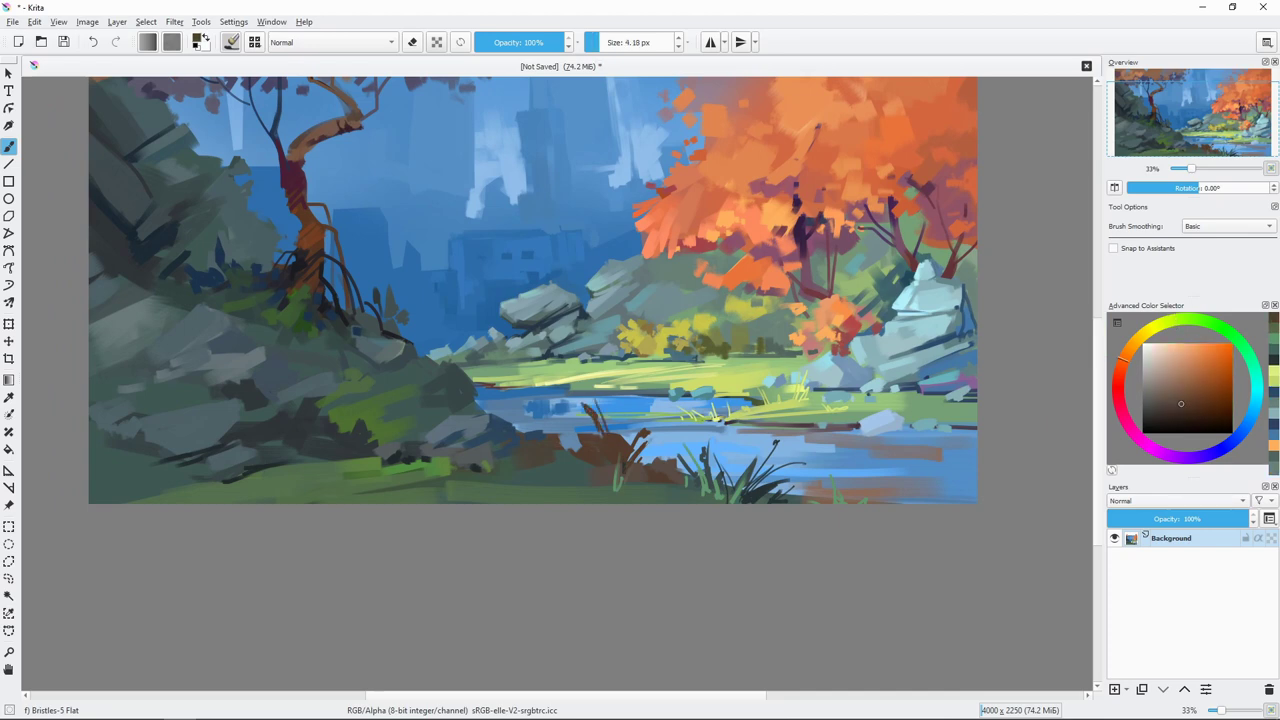
{"action": "left_click_drag", "start_coordinate": [600, 415], "coordinate": [650, 461]}
{"action": "left_click", "coordinate": [787, 537], "text": "ctrl"}
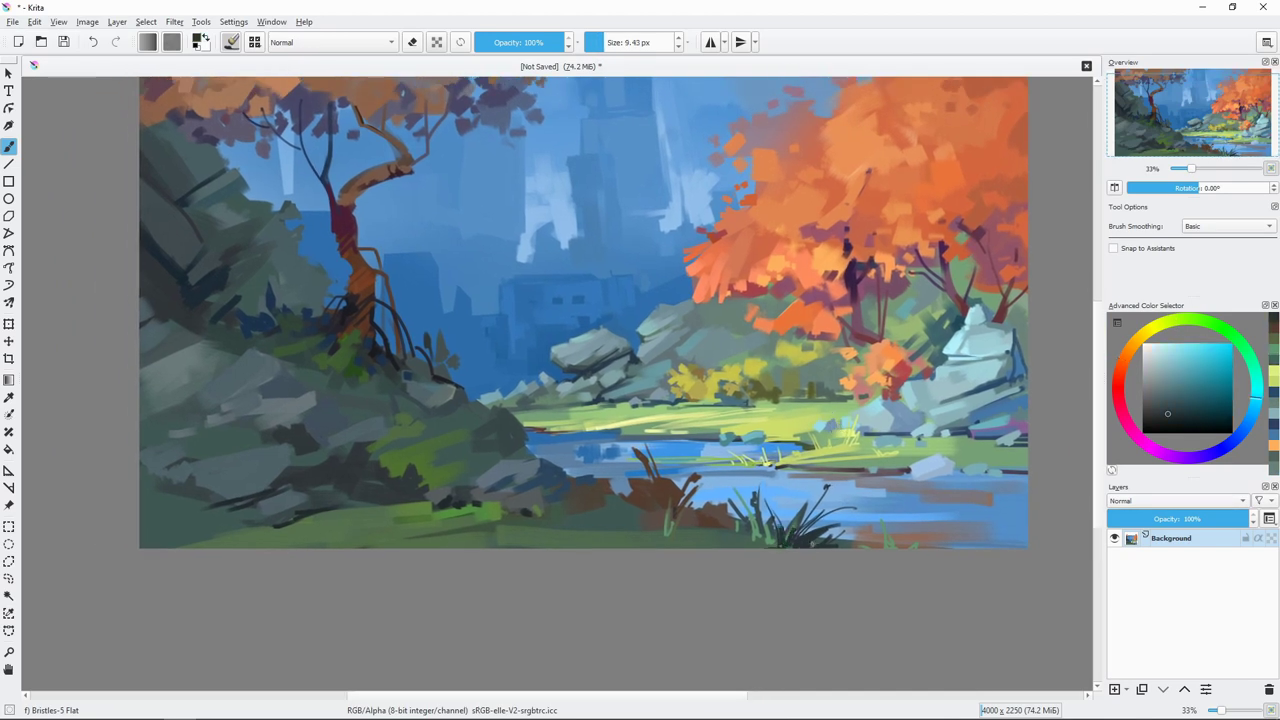
{"action": "key", "text": "bracketleft"}
{"action": "mouse_move", "coordinate": [870, 548]}
{"action": "left_mouse_down"}
{"action": "mouse_move", "coordinate": [886, 522]}
{"action": "mouse_move", "coordinate": [920, 540]}
{"action": "mouse_move", "coordinate": [941, 522]}
{"action": "left_mouse_up"}
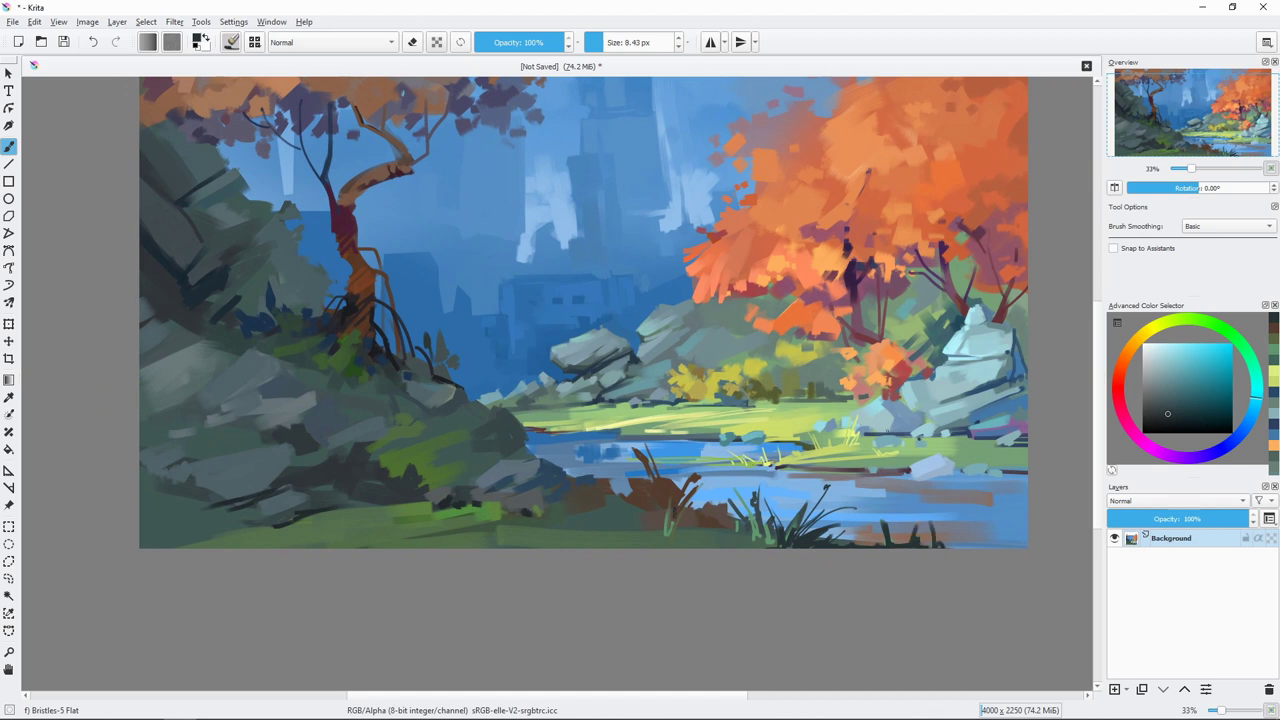
{"action": "key", "text": "bracketleft"}
{"action": "left_click", "coordinate": [492, 500], "text": "ctrl"}
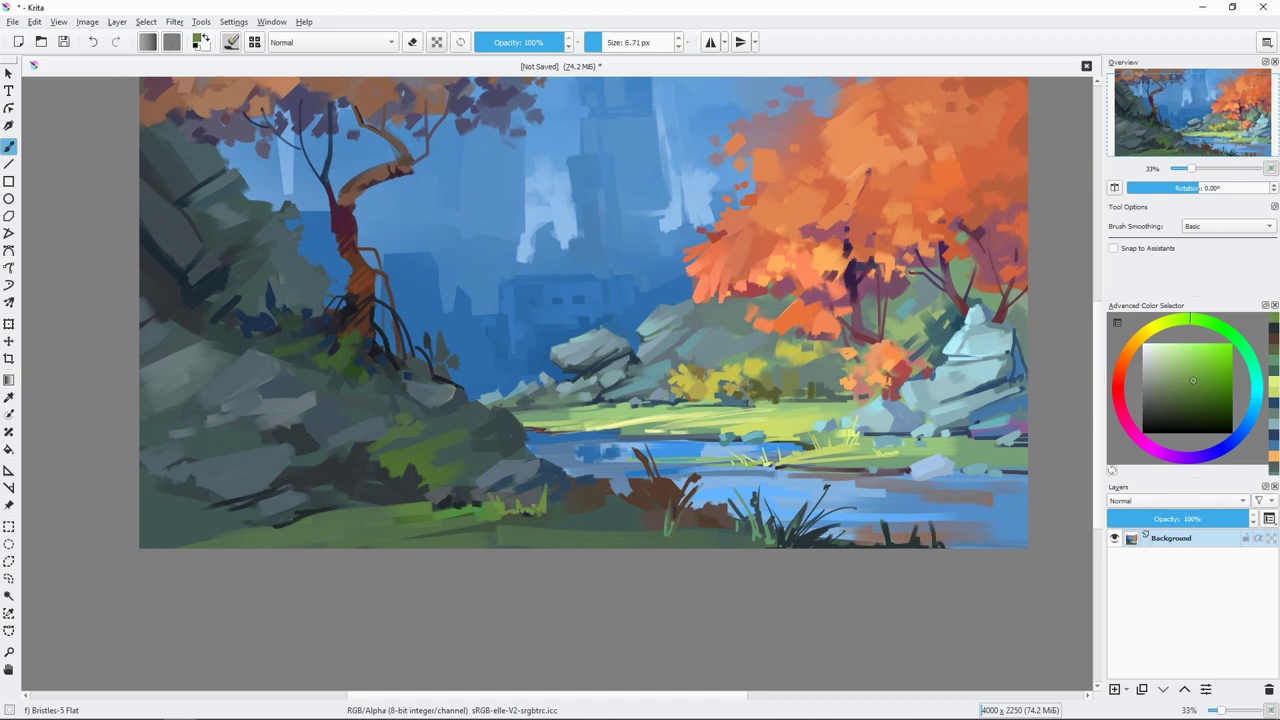
{"action": "left_click", "coordinate": [580, 514], "text": "ctrl"}
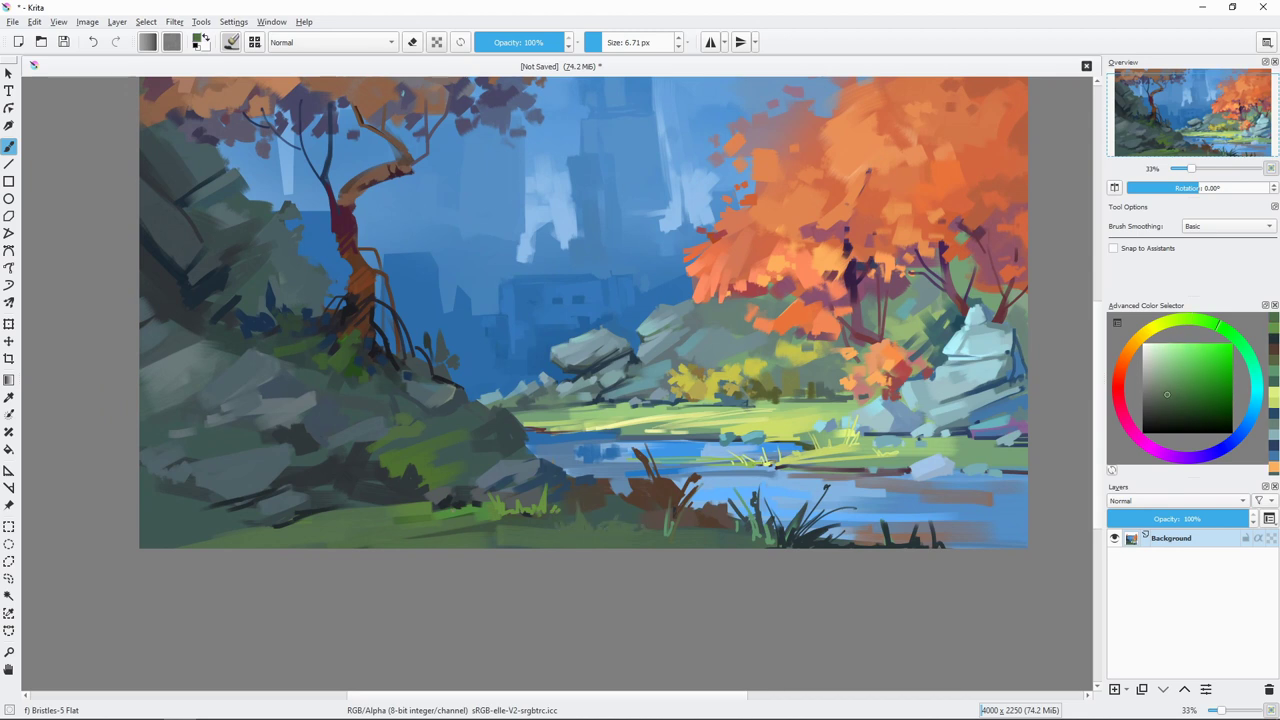
{"action": "scroll", "coordinate": [582, 336], "scroll_direction": "up", "scroll_amount": 2}
Step: Paint dark blue-grey strokes on the left rocks and darken the base of the left tree
{"action": "left_click", "coordinate": [404, 525], "text": "ctrl"}
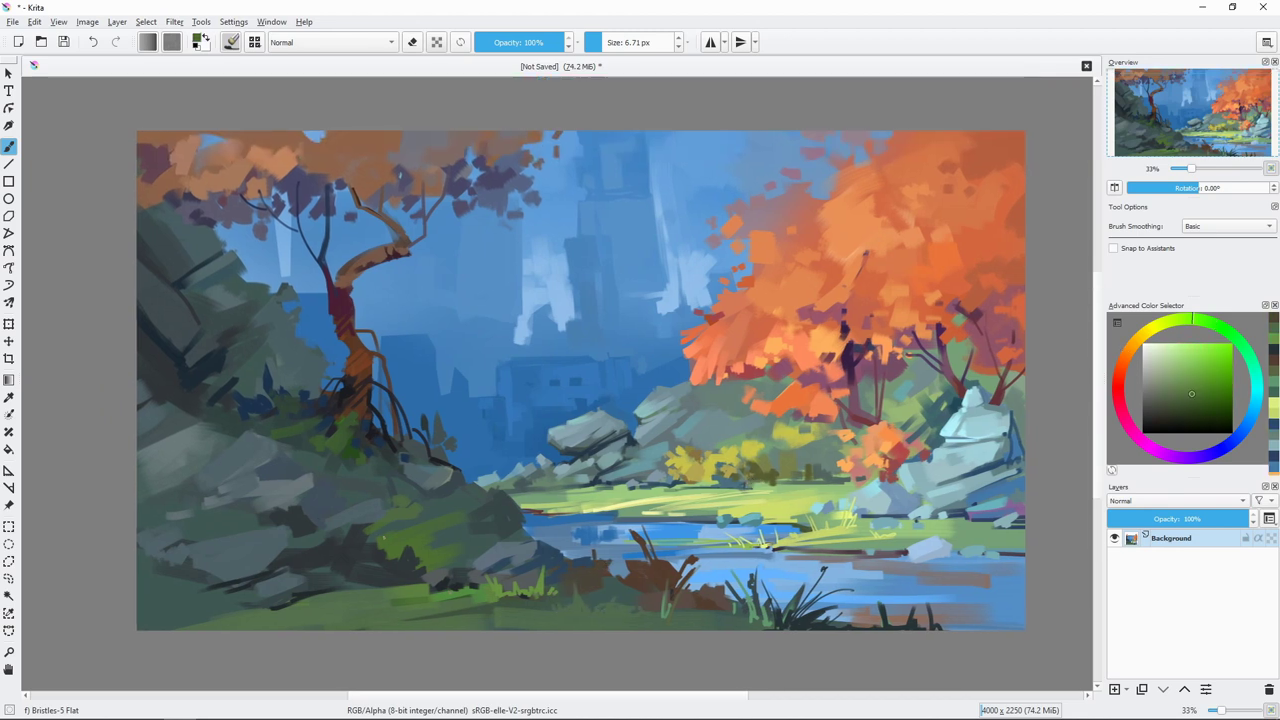
{"action": "left_click", "coordinate": [446, 478], "text": "ctrl"}
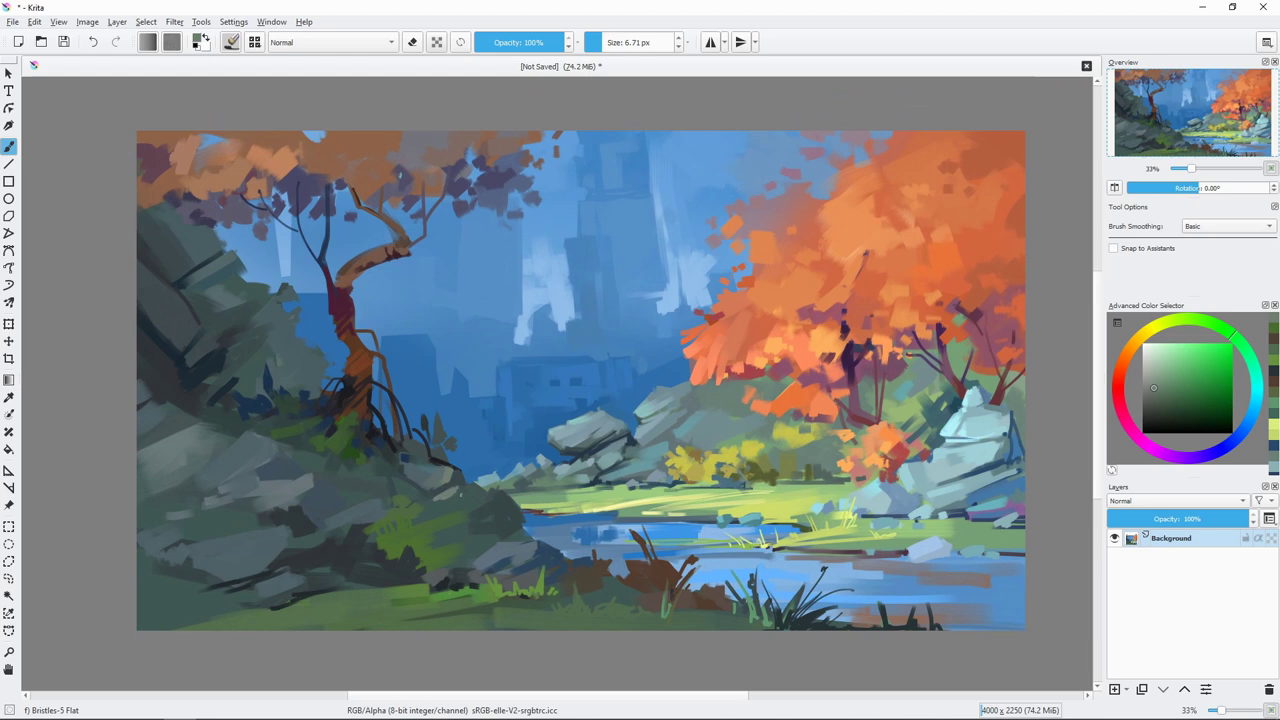
{"action": "left_click", "coordinate": [450, 492], "text": "ctrl"}
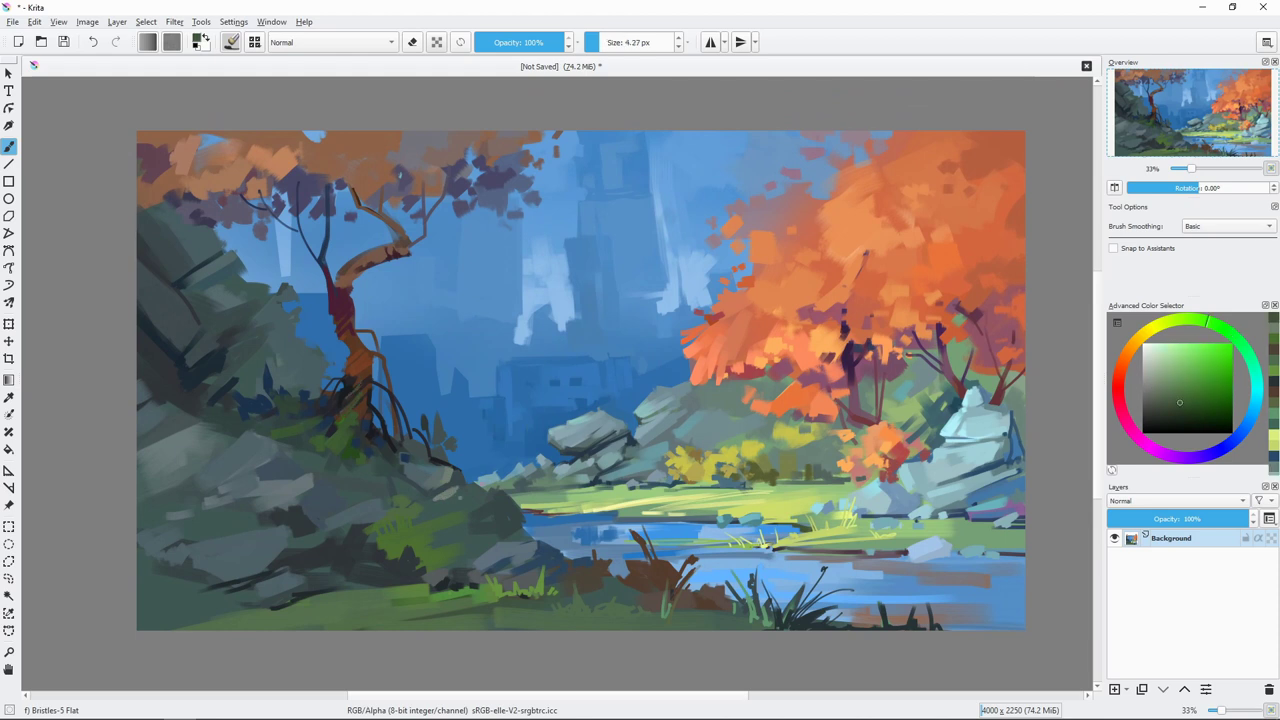
{"action": "left_click", "coordinate": [300, 425], "text": "ctrl"}
{"action": "key", "text": "bracketright"}
{"action": "key", "text": "bracketright"}
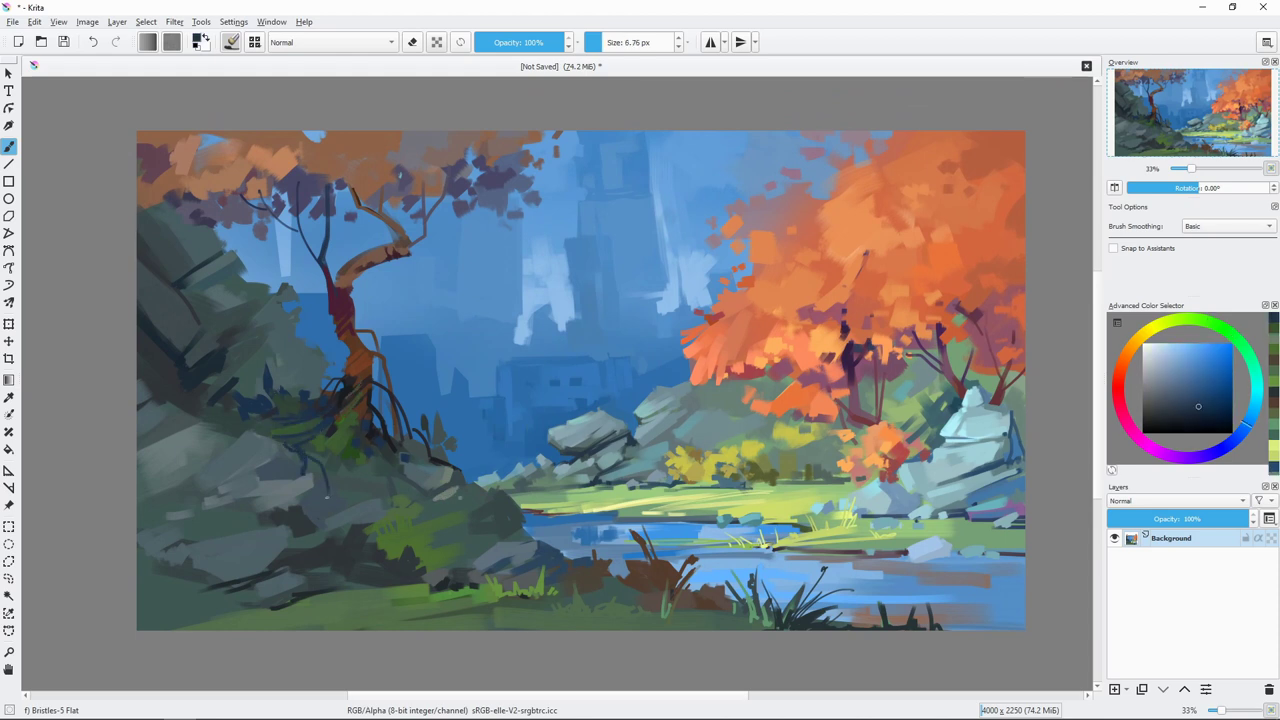
{"action": "left_click_drag", "start_coordinate": [200, 413], "coordinate": [262, 426]}
{"action": "left_click", "coordinate": [372, 446], "text": "ctrl"}
{"action": "left_click_drag", "start_coordinate": [374, 446], "coordinate": [386, 510]}
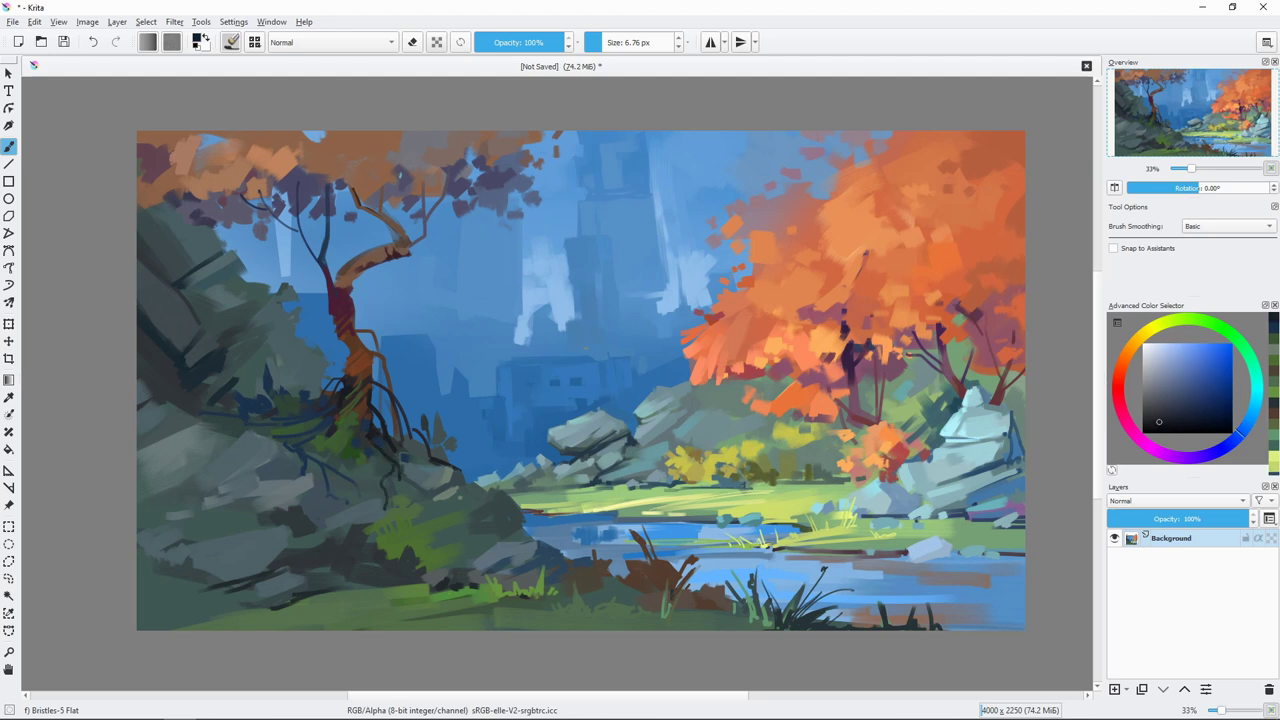
Step: Add dark teal grass blades on the lower-left rocks and light green dabs in the bottom grass
{"action": "left_click", "coordinate": [420, 578], "text": "ctrl"}
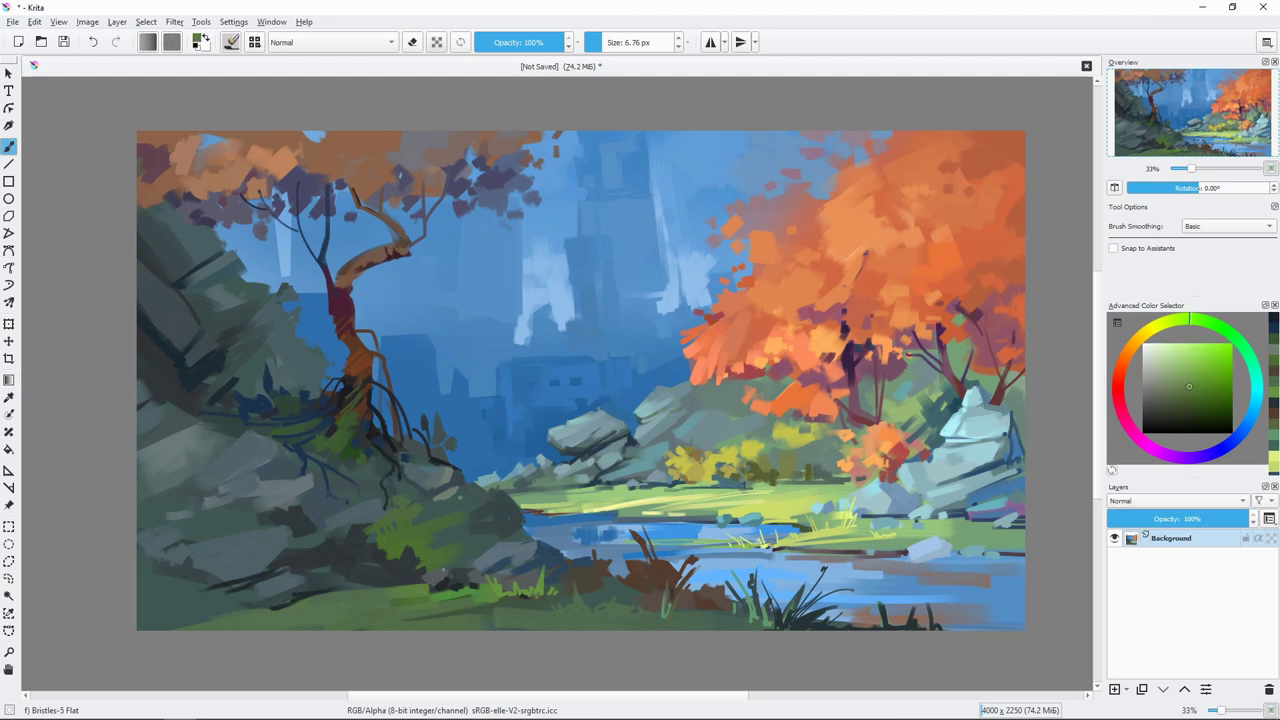
{"action": "left_click", "coordinate": [230, 480], "text": "ctrl"}
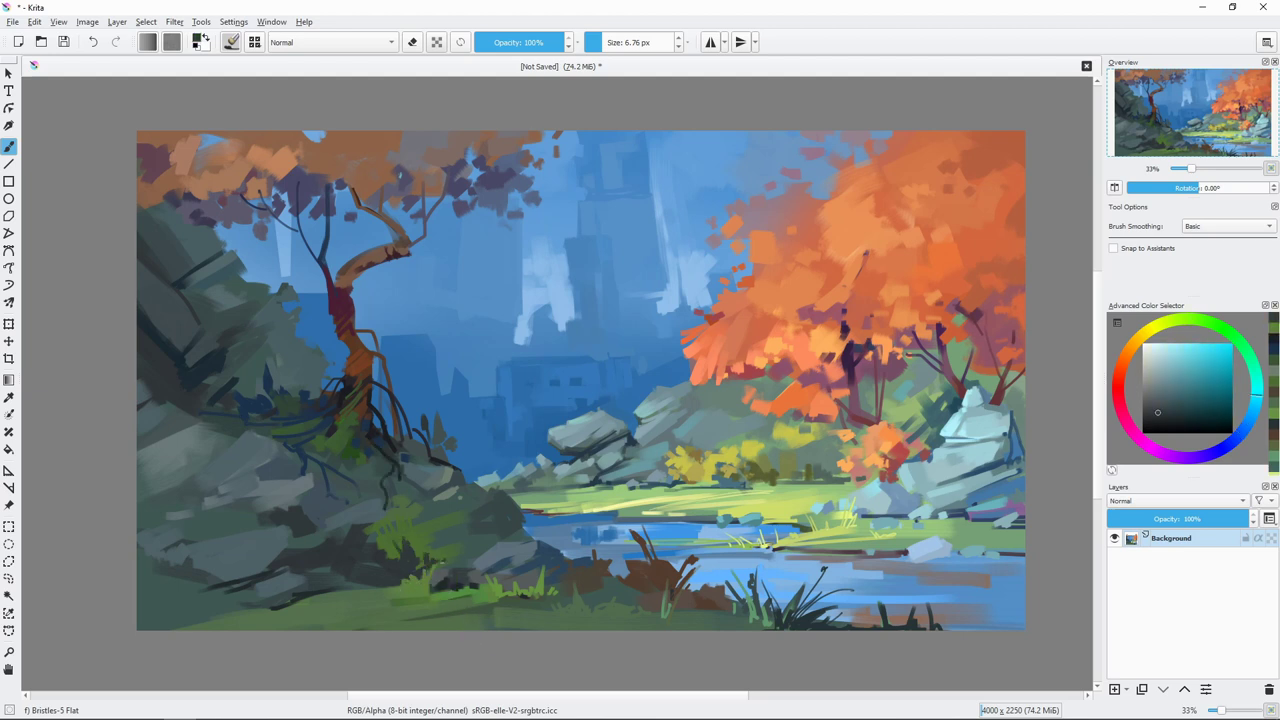
{"action": "mouse_move", "coordinate": [220, 560]}
{"action": "left_mouse_down"}
{"action": "mouse_move", "coordinate": [222, 590]}
{"action": "mouse_move", "coordinate": [155, 602]}
{"action": "mouse_move", "coordinate": [340, 630]}
{"action": "left_mouse_up"}
{"action": "left_click_drag", "start_coordinate": [440, 496], "coordinate": [477, 509]}
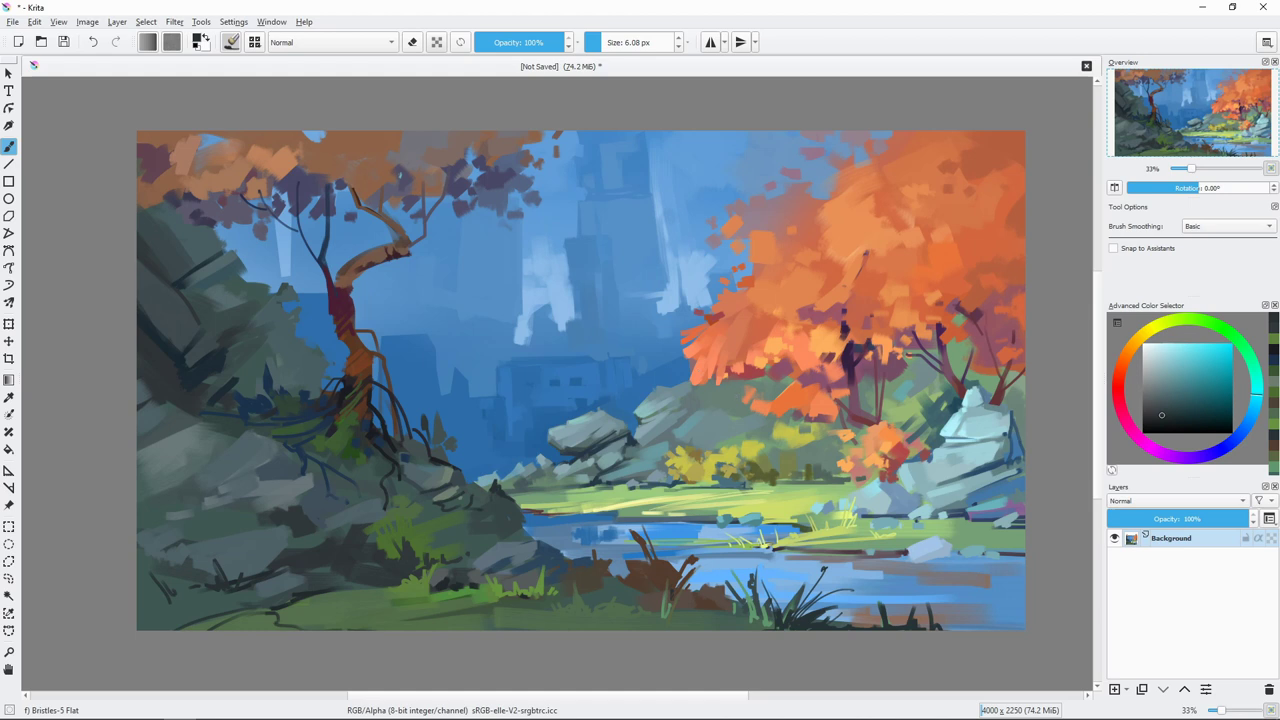
{"action": "left_click", "coordinate": [517, 614], "text": "ctrl"}
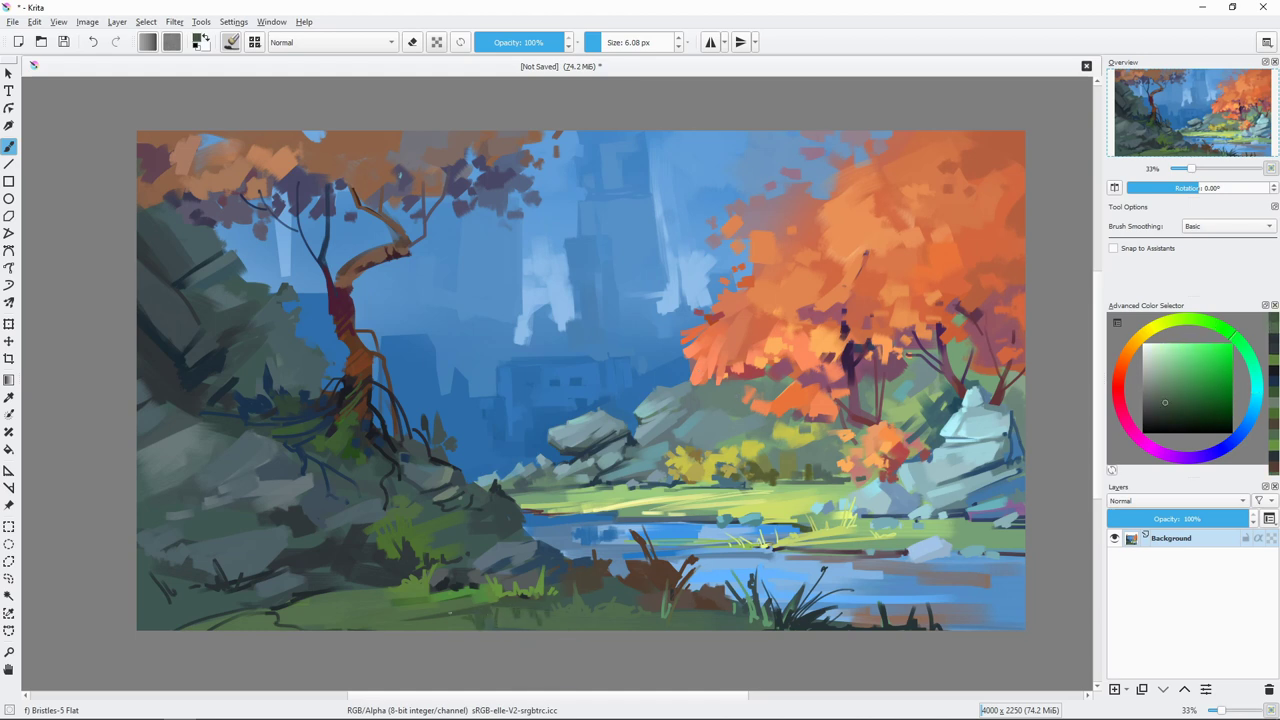
{"action": "left_click", "coordinate": [581, 623], "text": "ctrl"}
{"action": "left_click_drag", "start_coordinate": [476, 615], "coordinate": [570, 606]}
Step: Dab small pale green, yellow-green and orange flowers into the bottom grass
{"action": "left_click", "coordinate": [482, 578], "text": "ctrl"}
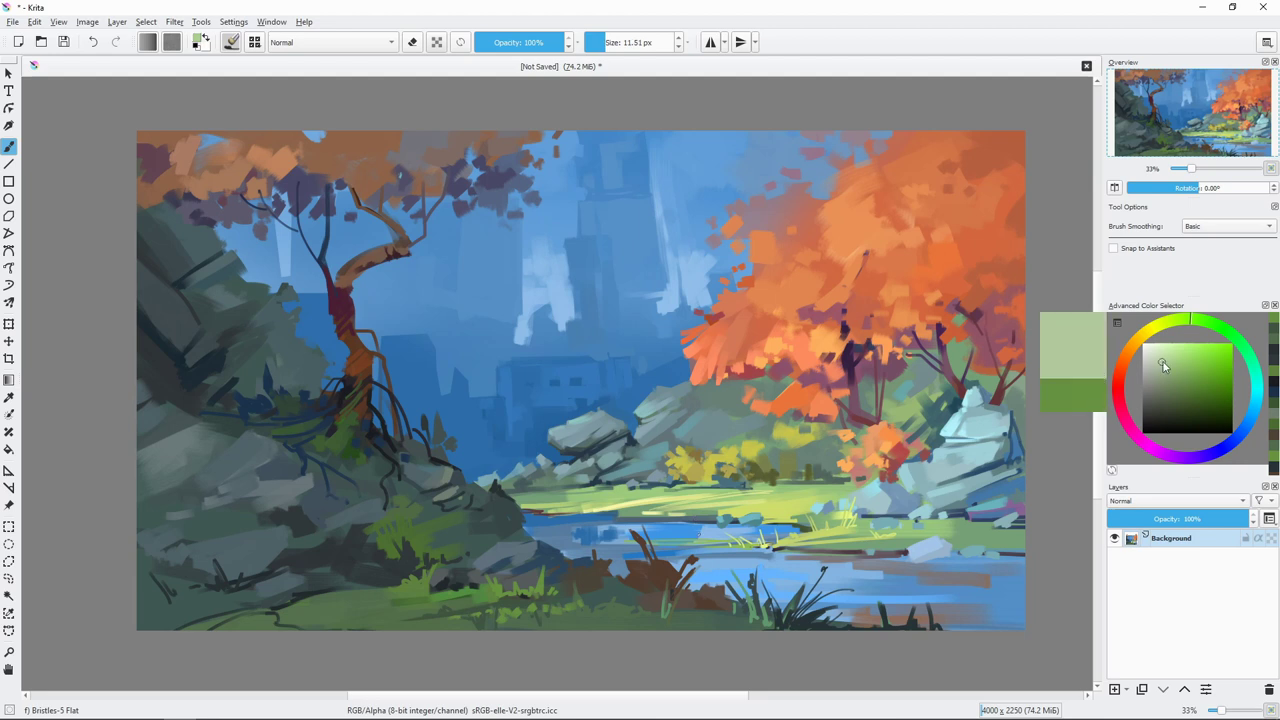
{"action": "left_click", "coordinate": [535, 583], "text": "ctrl"}
{"action": "key", "text": "bracketleft"}
{"action": "mouse_move", "coordinate": [530, 583]}
{"action": "left_mouse_down"}
{"action": "mouse_move", "coordinate": [548, 585]}
{"action": "mouse_move", "coordinate": [393, 604]}
{"action": "left_mouse_up"}
{"action": "left_click", "coordinate": [530, 596], "text": "ctrl"}
{"action": "left_click", "coordinate": [605, 598], "text": "ctrl"}
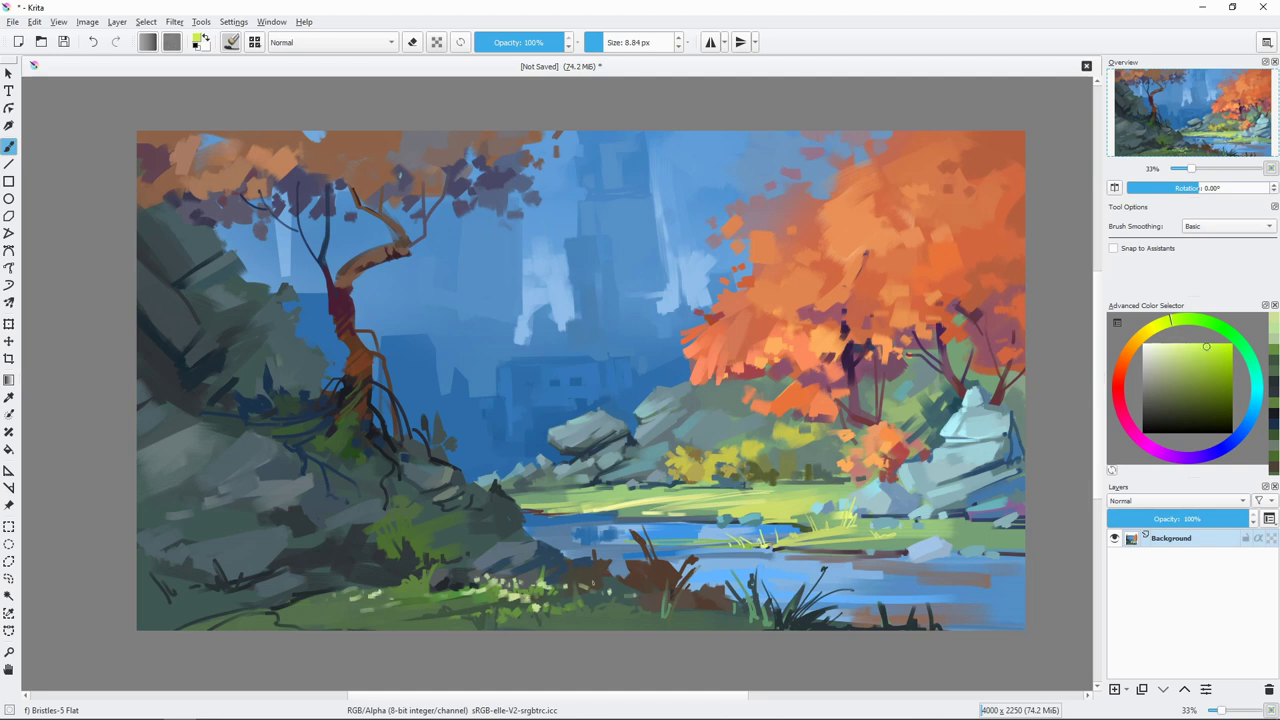
{"action": "left_click_drag", "start_coordinate": [600, 601], "coordinate": [633, 604]}
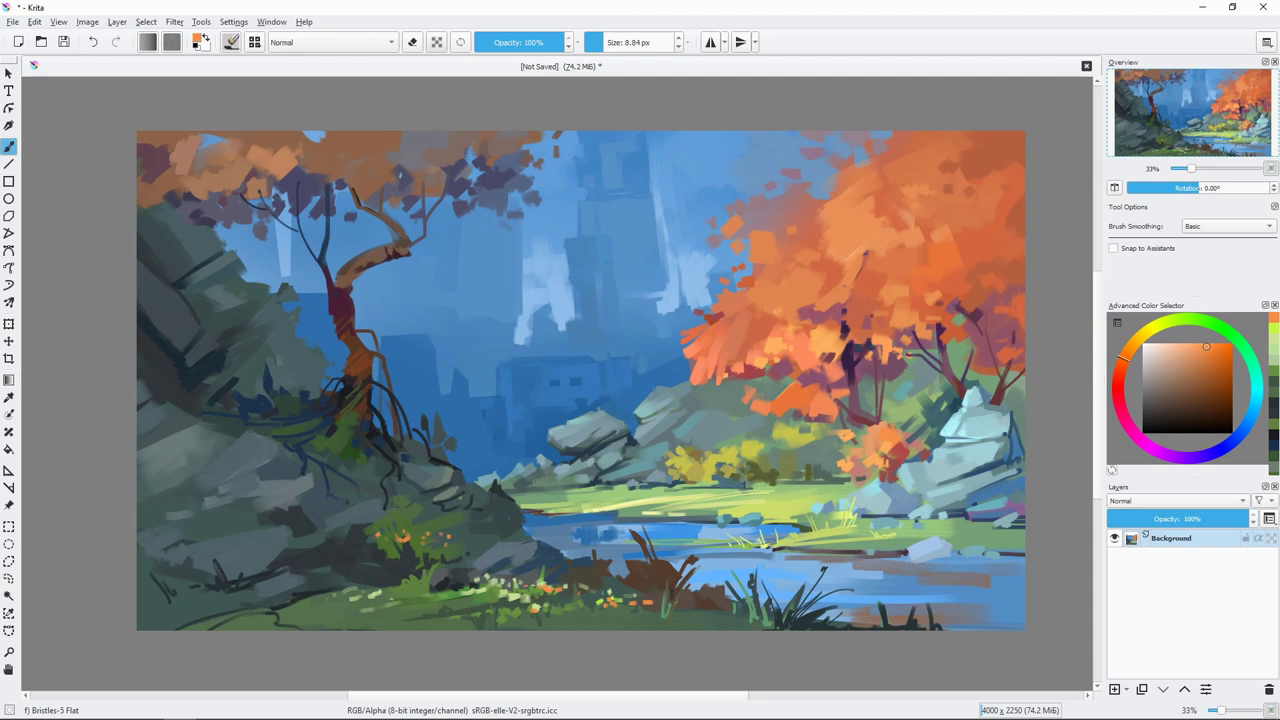
Step: Paint dark blue-grey grass blades beside the left tree's base
{"action": "left_click", "coordinate": [855, 345], "text": "ctrl"}
{"action": "left_click", "coordinate": [350, 300], "text": "ctrl"}
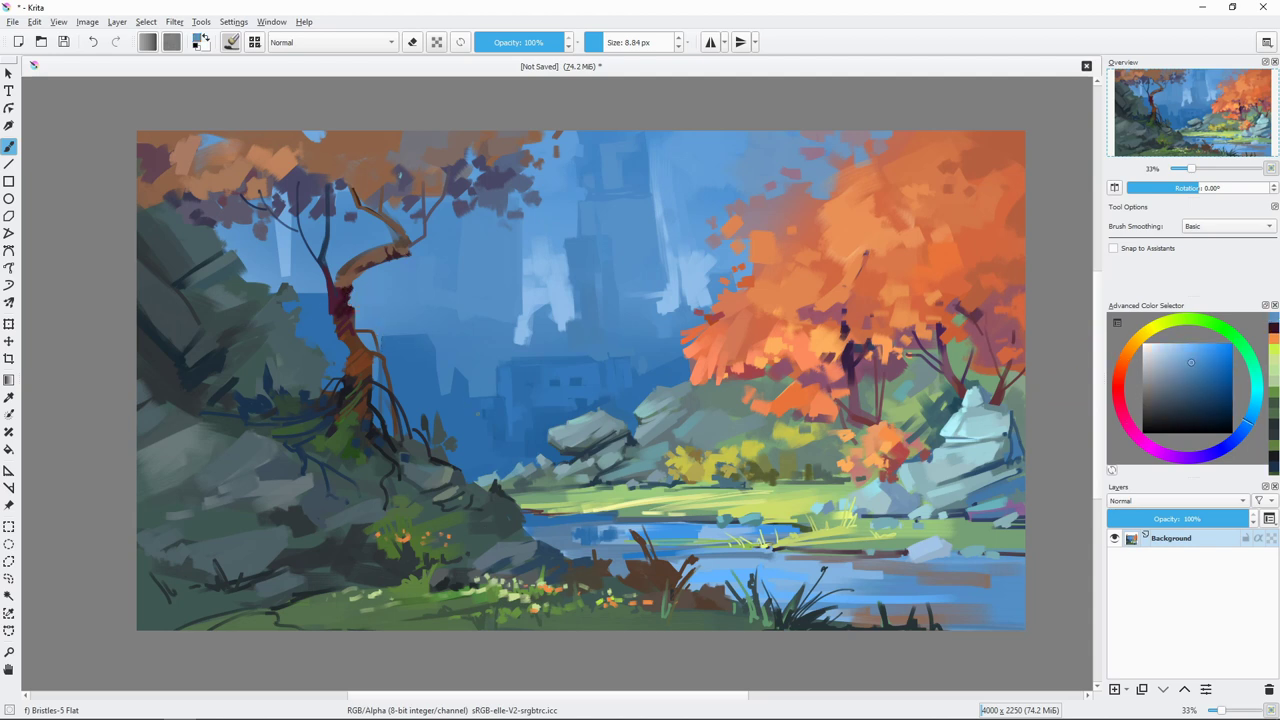
{"action": "key", "text": "bracketleft"}
{"action": "left_click", "coordinate": [470, 492], "text": "ctrl"}
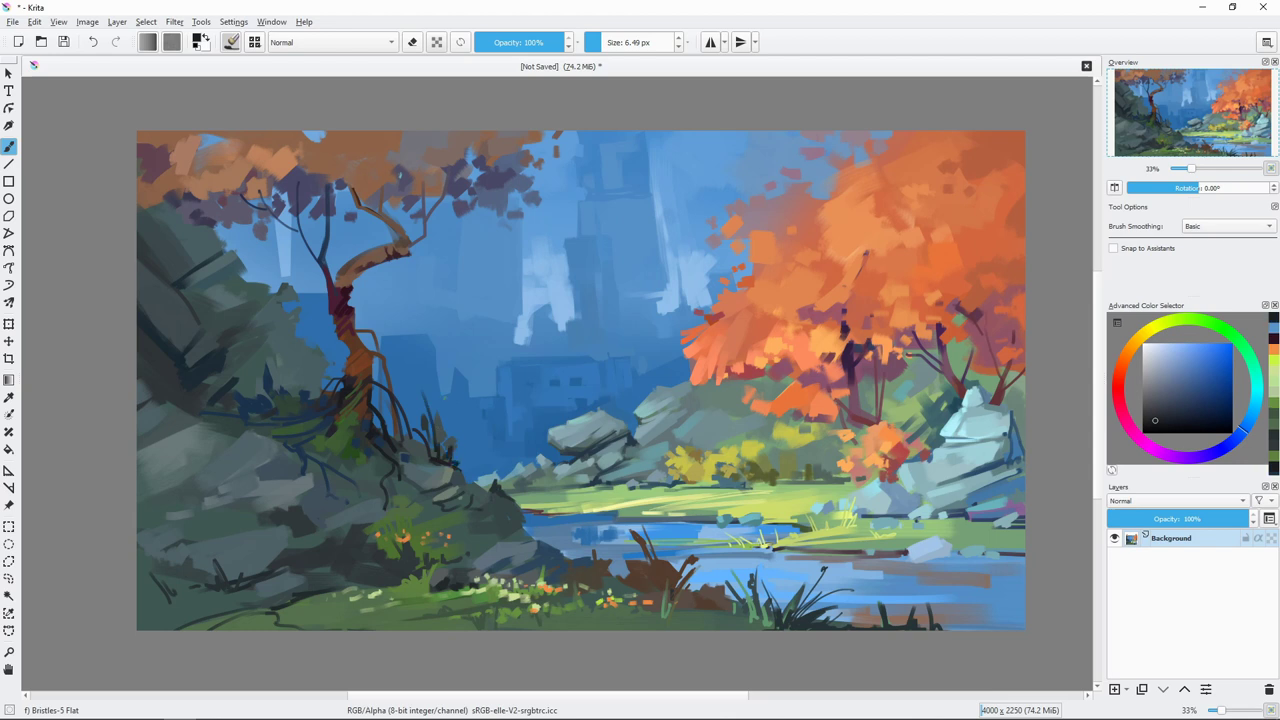
{"action": "key", "text": "bracketleft"}
{"action": "left_click", "coordinate": [450, 400], "text": "ctrl"}
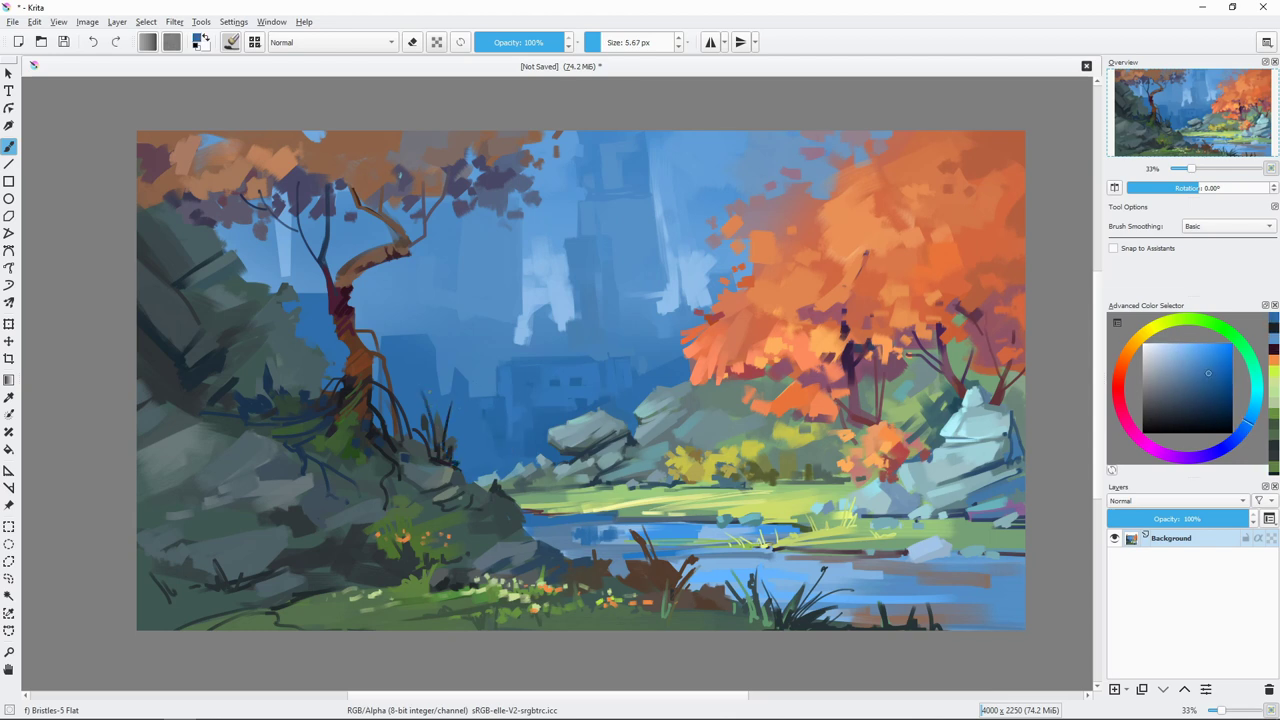
{"action": "left_click_drag", "start_coordinate": [460, 440], "coordinate": [454, 428]}
{"action": "left_click", "coordinate": [454, 428], "text": "ctrl"}
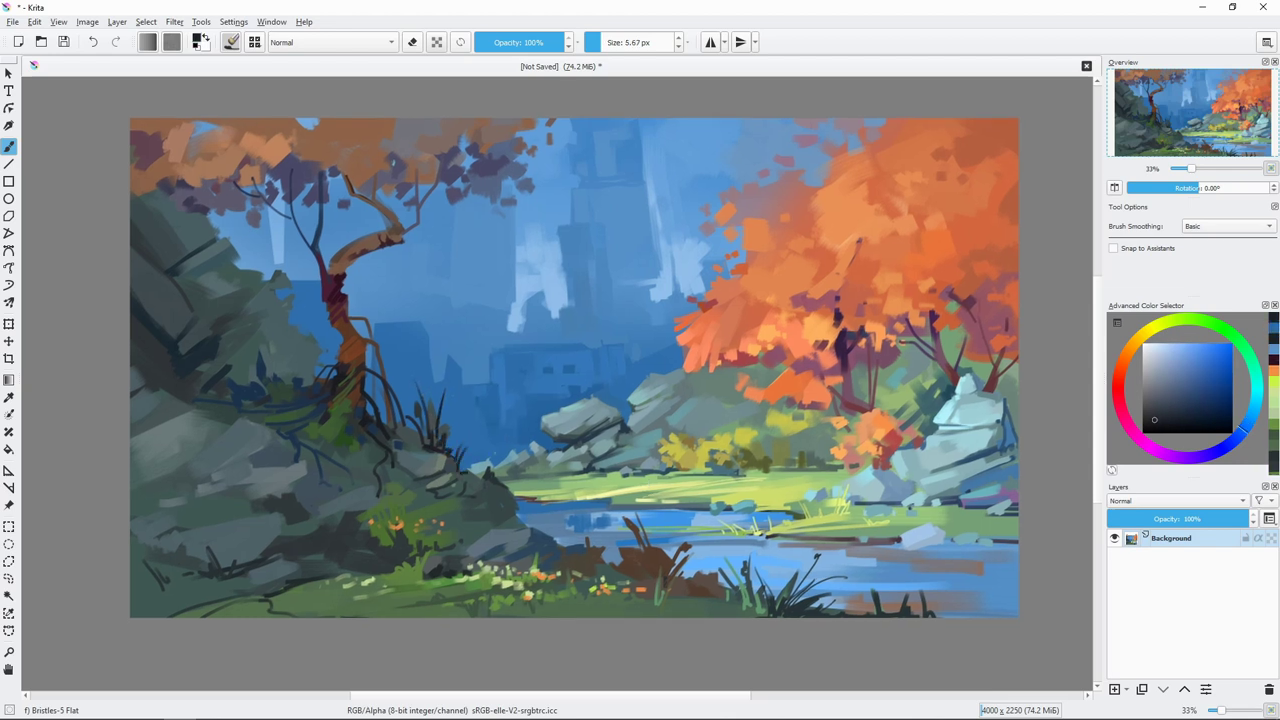
Step: Paint a dark blue stroke on the left tree's branch, sampling blues from the tree and sky
{"action": "key", "text": "bracketright"}
{"action": "key", "text": "bracketright"}
{"action": "left_click", "coordinate": [481, 501], "text": "ctrl"}
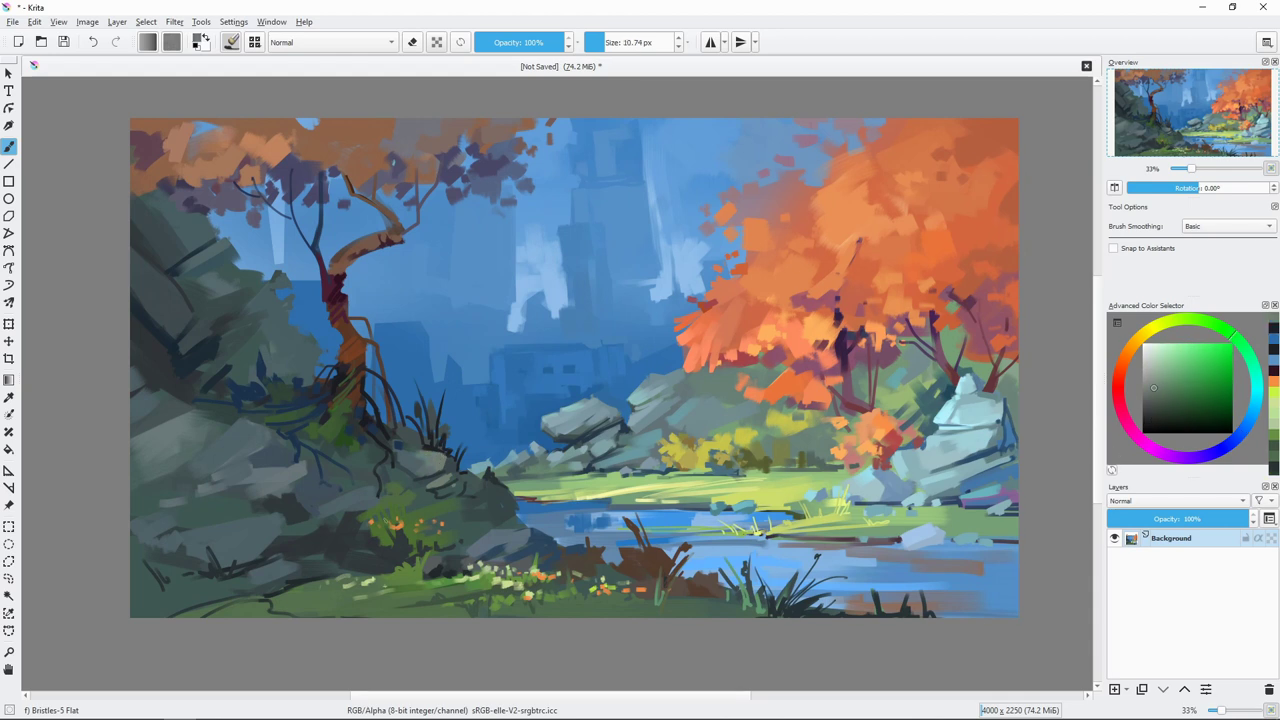
{"action": "left_click", "coordinate": [495, 216], "text": "ctrl"}
{"action": "key", "text": "bracketleft"}
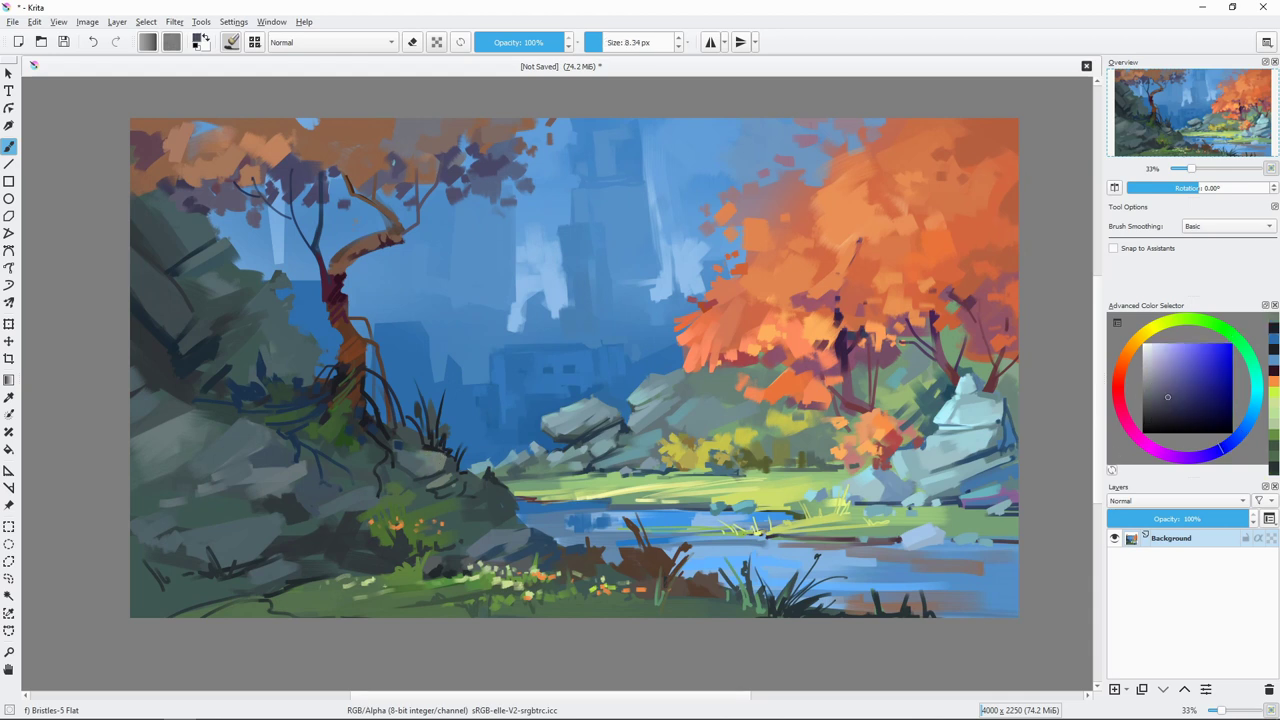
{"action": "left_click_drag", "start_coordinate": [353, 218], "coordinate": [347, 229]}
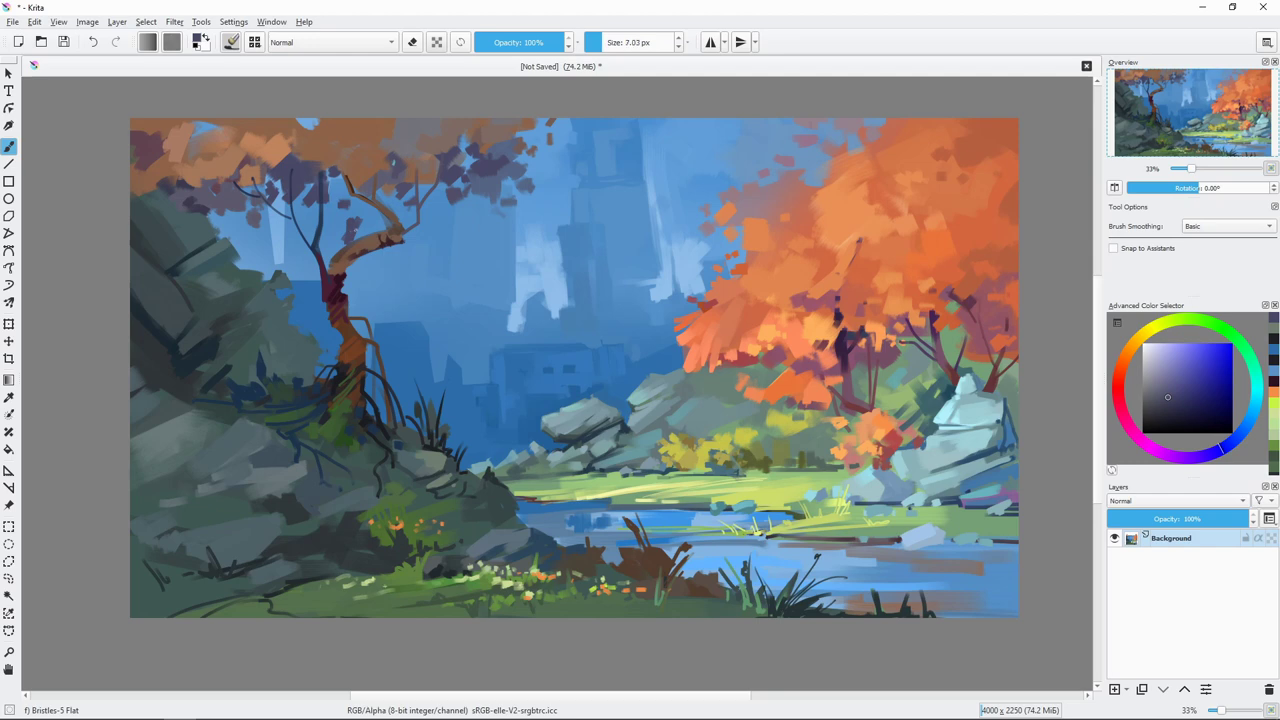
{"action": "left_click", "coordinate": [404, 249], "text": "ctrl"}
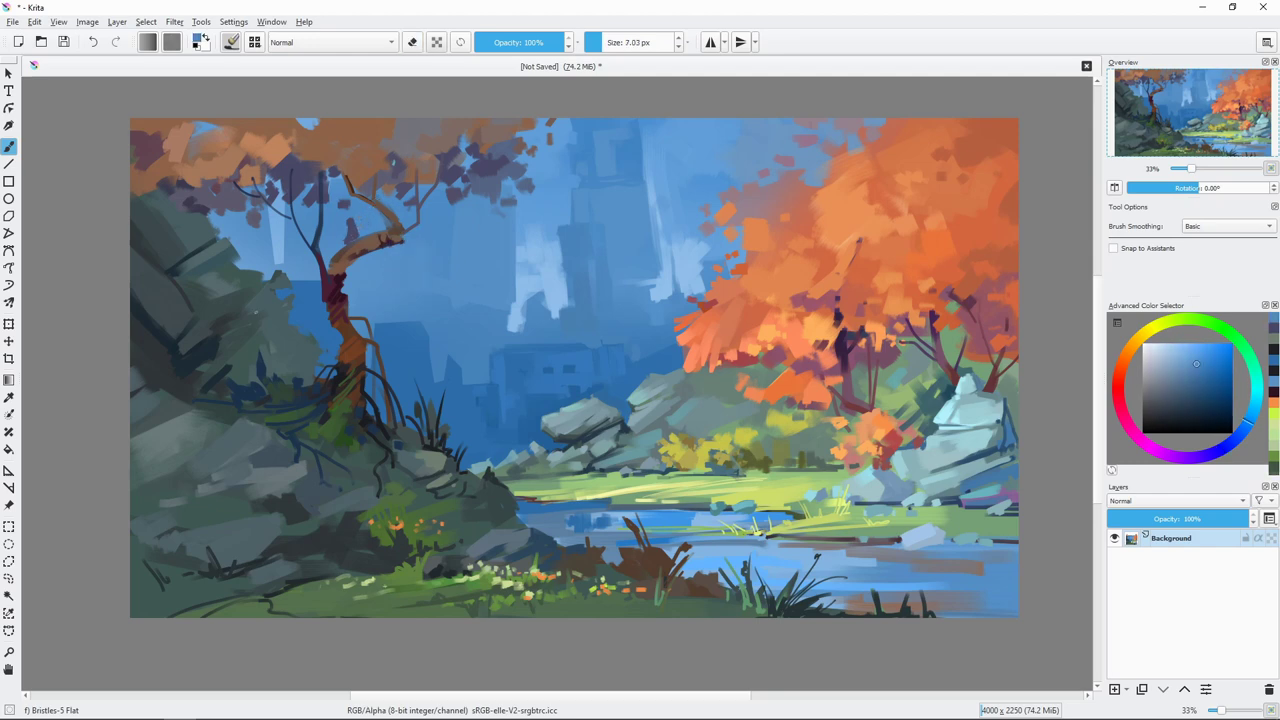
{"action": "scroll", "coordinate": [423, 357], "scroll_direction": "up", "scroll_amount": 2}
{"action": "left_click", "coordinate": [423, 400], "text": "ctrl"}
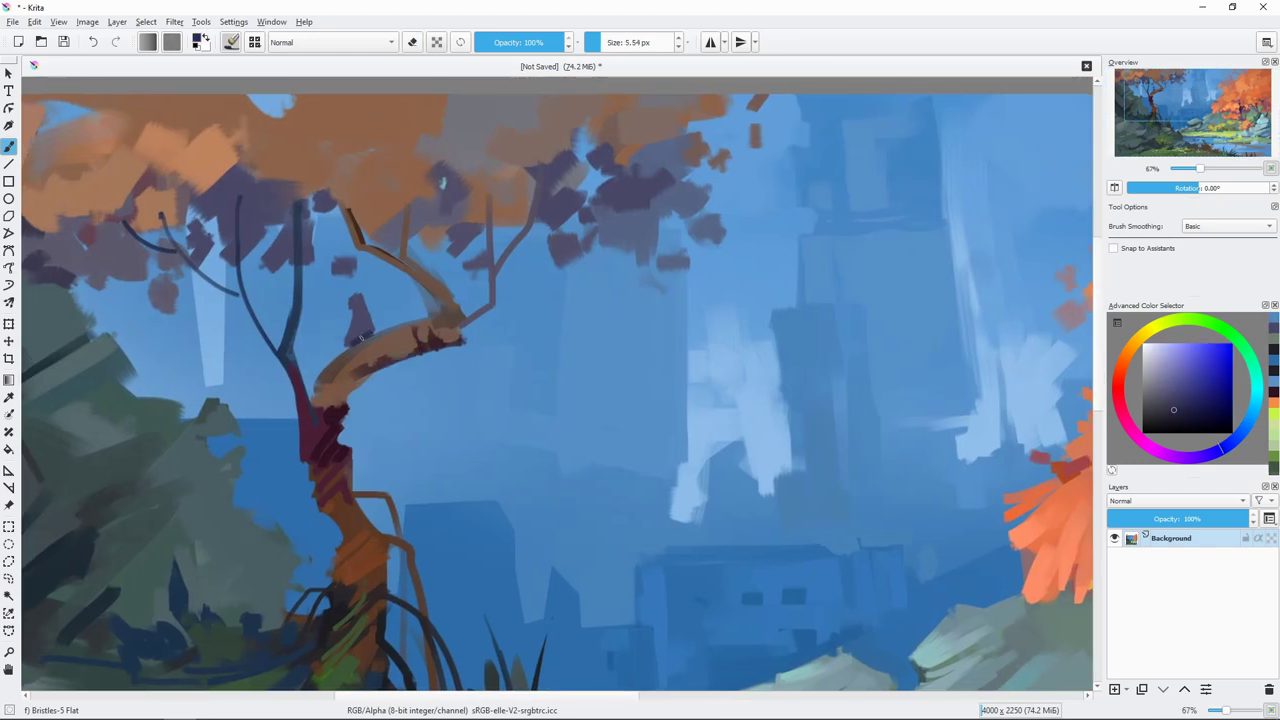
Step: Paint a dark grey-blue cat on the left tree's branch with its tail hanging below
{"action": "left_click_drag", "start_coordinate": [361, 338], "coordinate": [356, 308]}
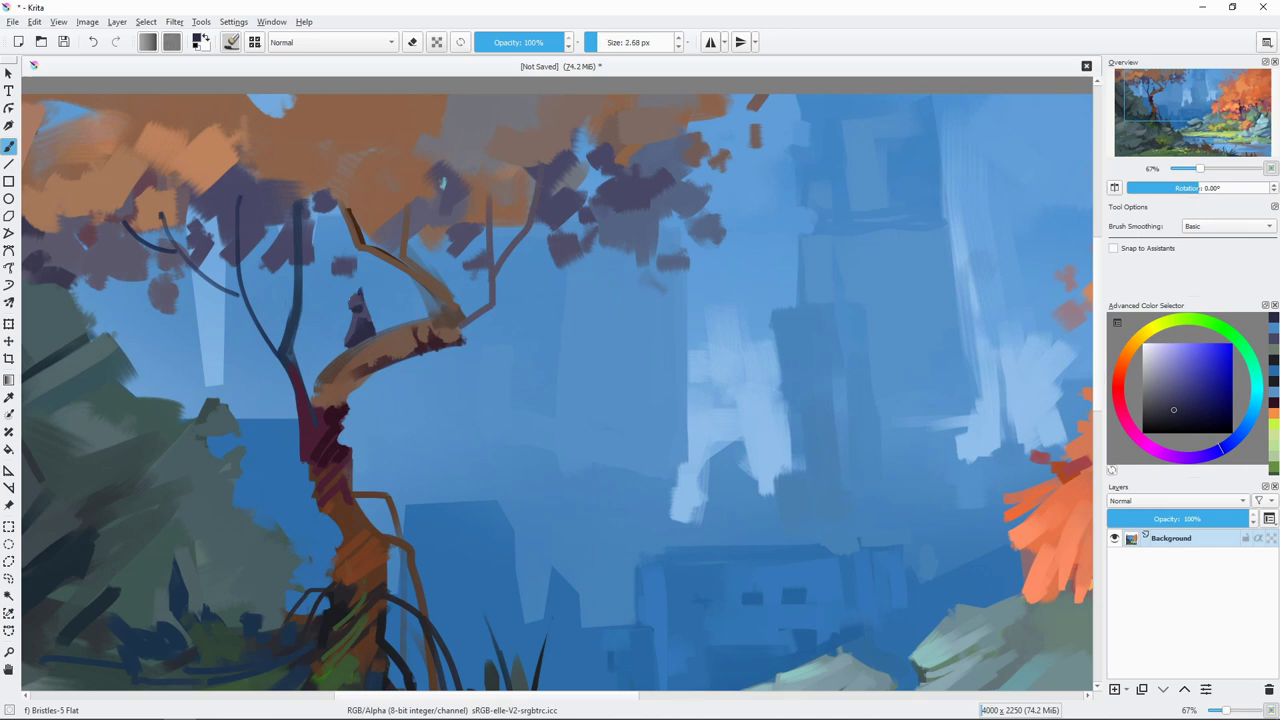
{"action": "left_click", "coordinate": [362, 298], "text": "ctrl"}
{"action": "left_click_drag", "start_coordinate": [362, 298], "coordinate": [356, 303]}
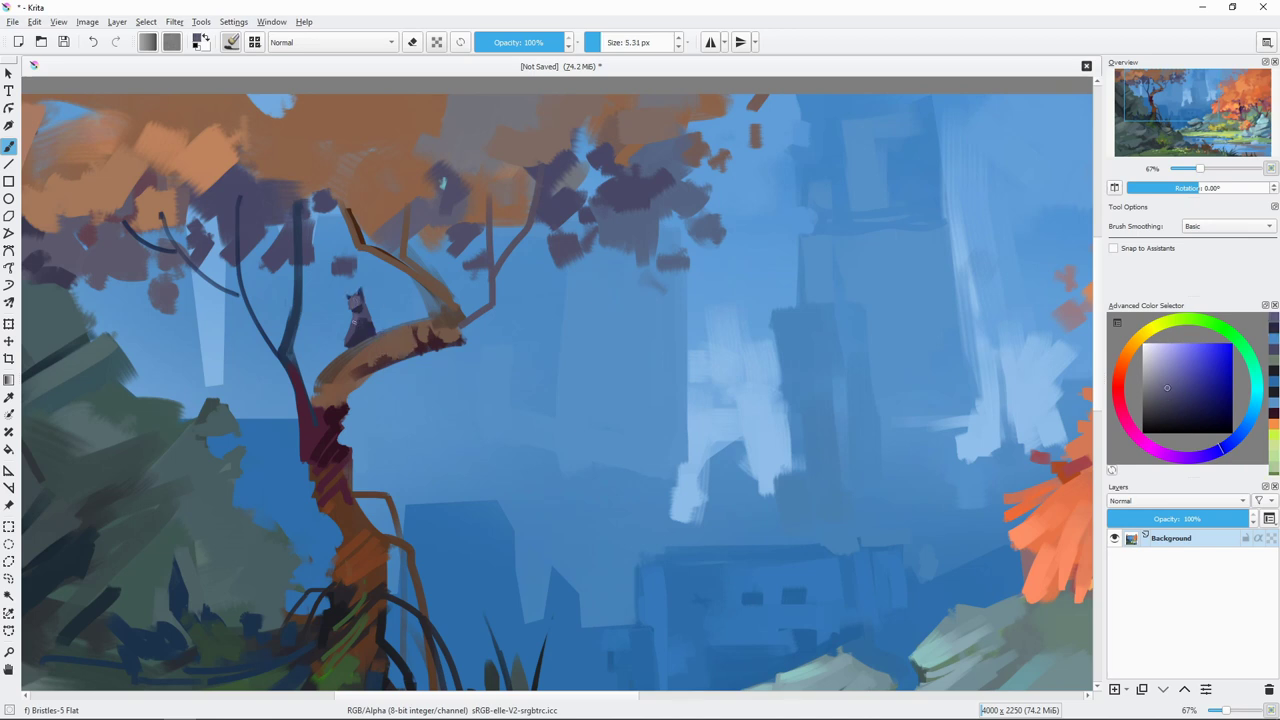
{"action": "left_click_drag", "start_coordinate": [378, 370], "coordinate": [376, 384]}
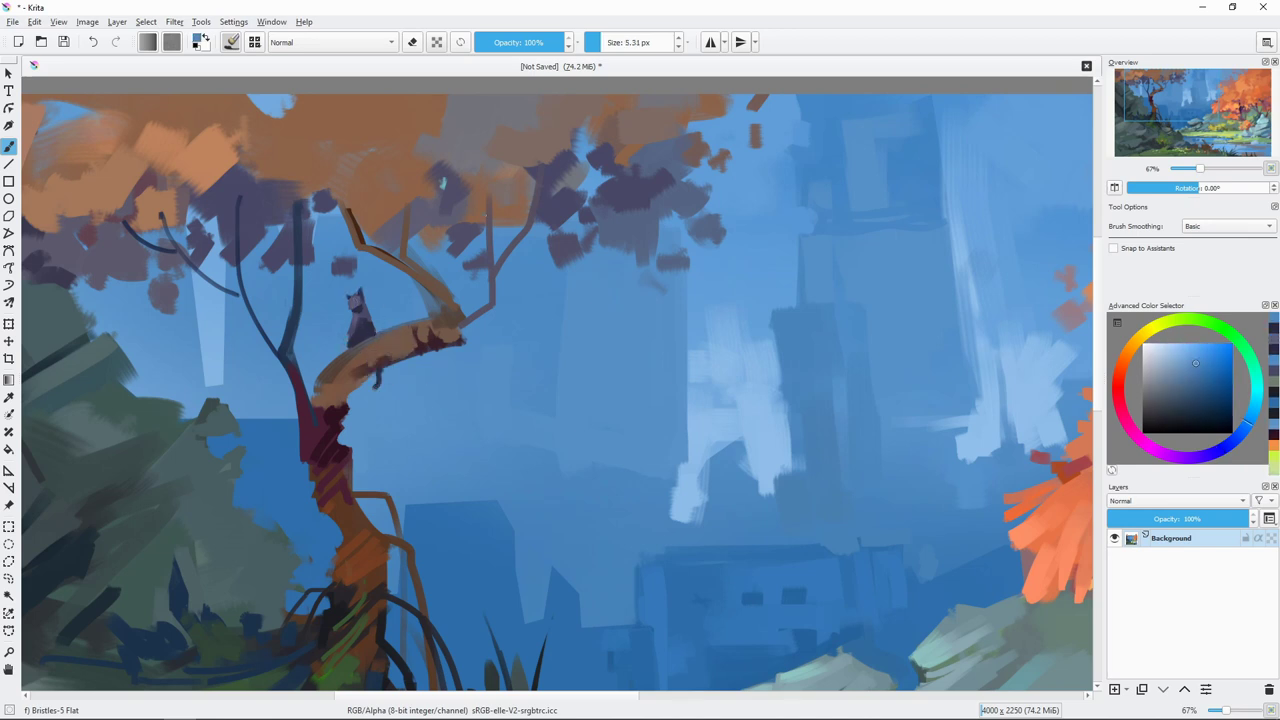
{"action": "scroll", "coordinate": [557, 409], "scroll_direction": "down", "scroll_amount": 2}
{"action": "scroll", "coordinate": [278, 195], "scroll_direction": "up", "scroll_amount": 2}
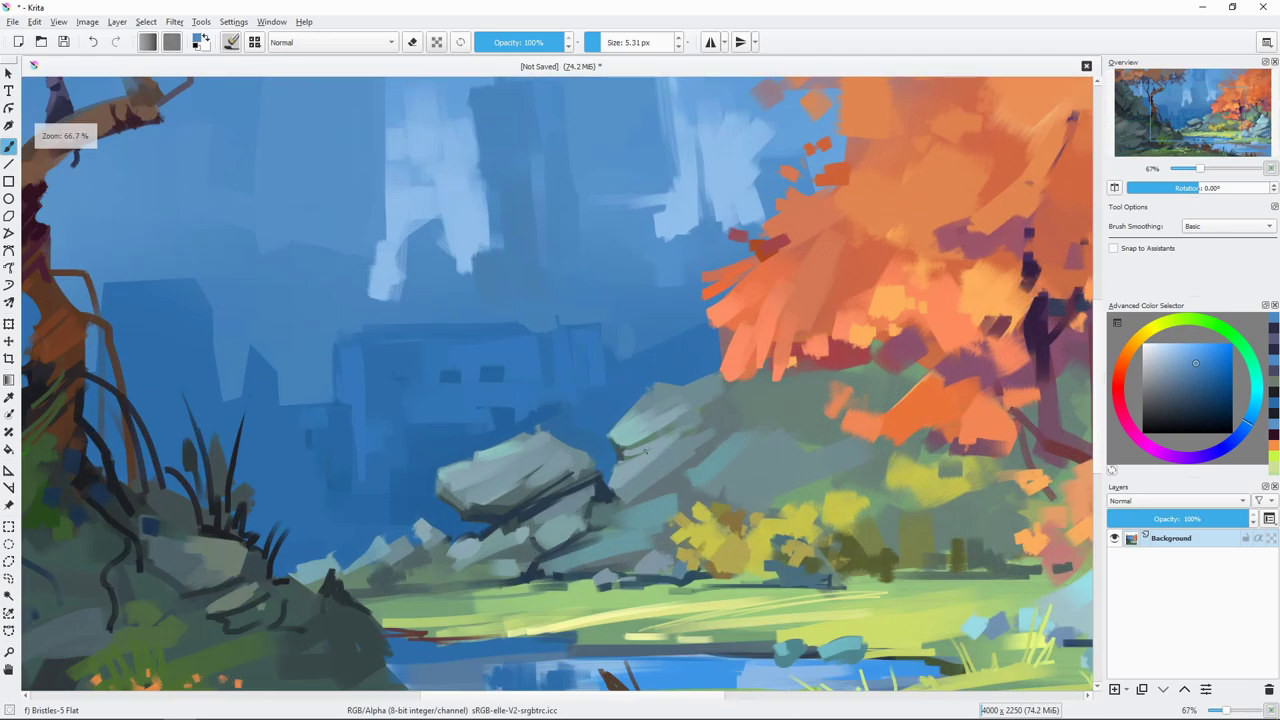
{"action": "scroll", "coordinate": [278, 195], "scroll_direction": "up", "scroll_amount": 1}
Step: Zoom out and pan toward the meadow and river, sampling dark blue and enlarging the brush
{"action": "left_click_drag", "start_coordinate": [1120, 363], "coordinate": [1140, 334]}
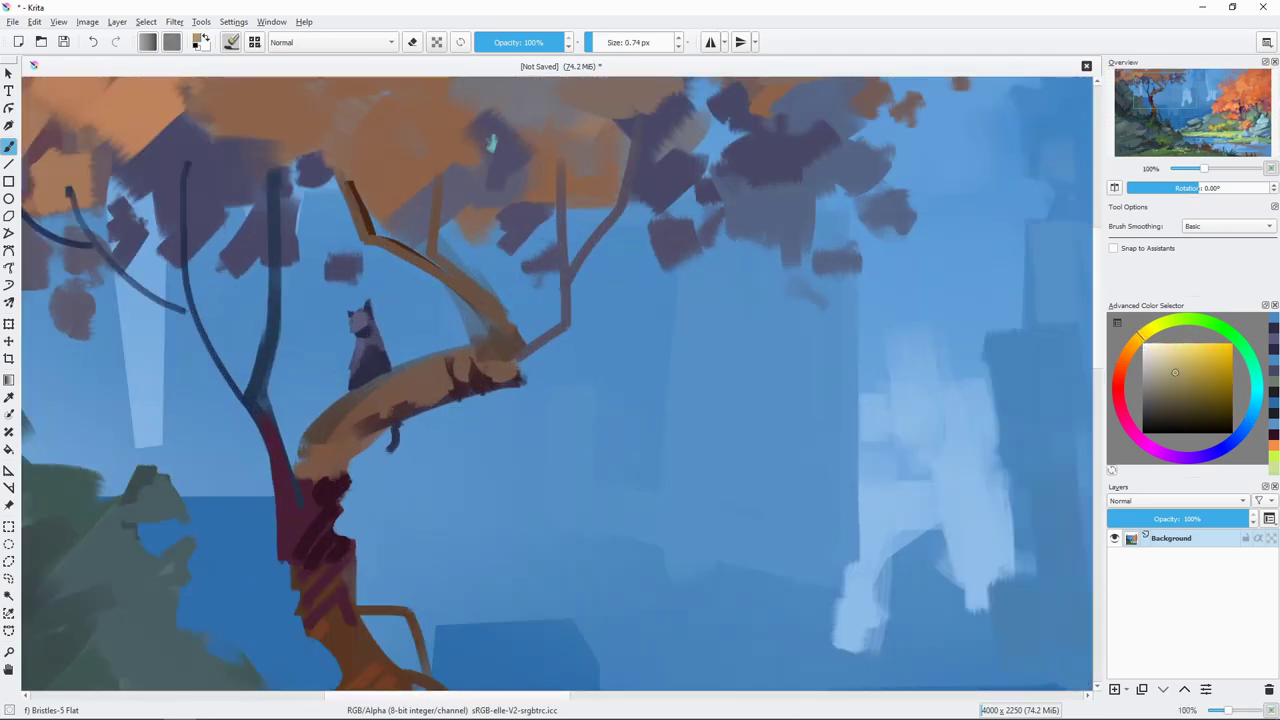
{"action": "left_click", "coordinate": [425, 349], "text": "ctrl"}
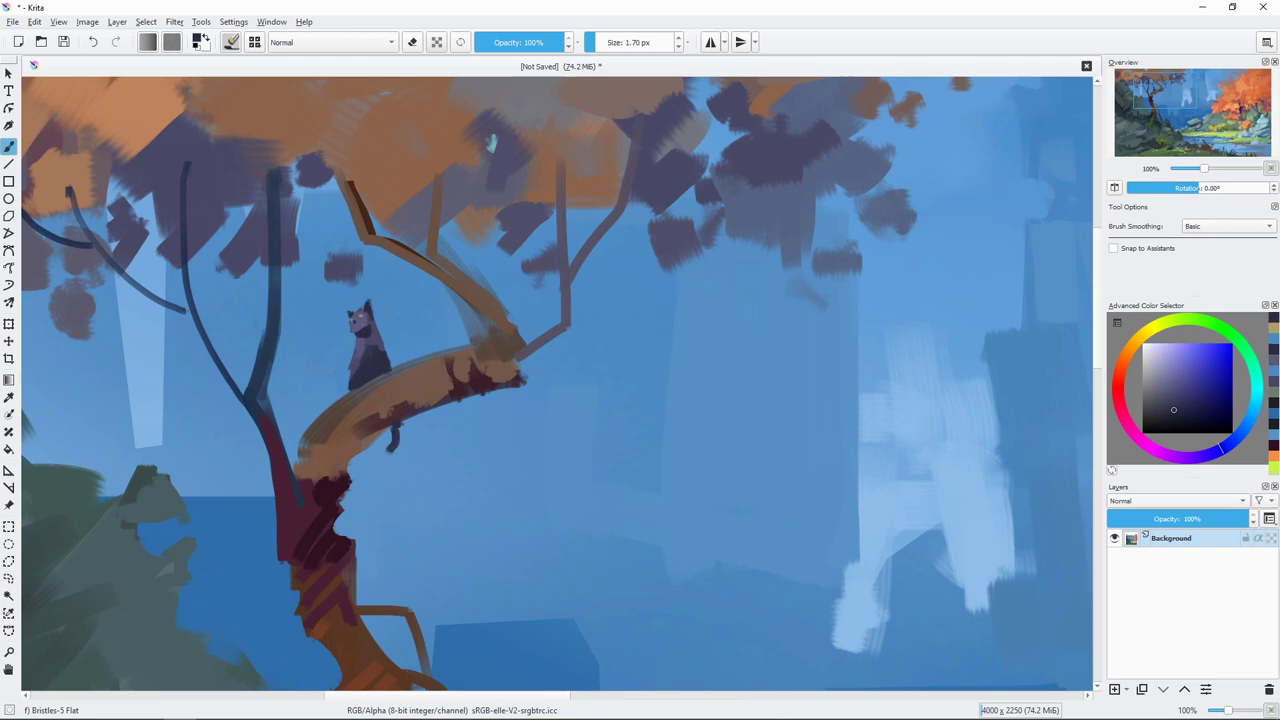
{"action": "key", "text": "minus"}
{"action": "scroll", "coordinate": [803, 514], "scroll_direction": "down", "scroll_amount": 2}
{"action": "left_click_drag", "start_coordinate": [803, 514], "coordinate": [719, 470]}
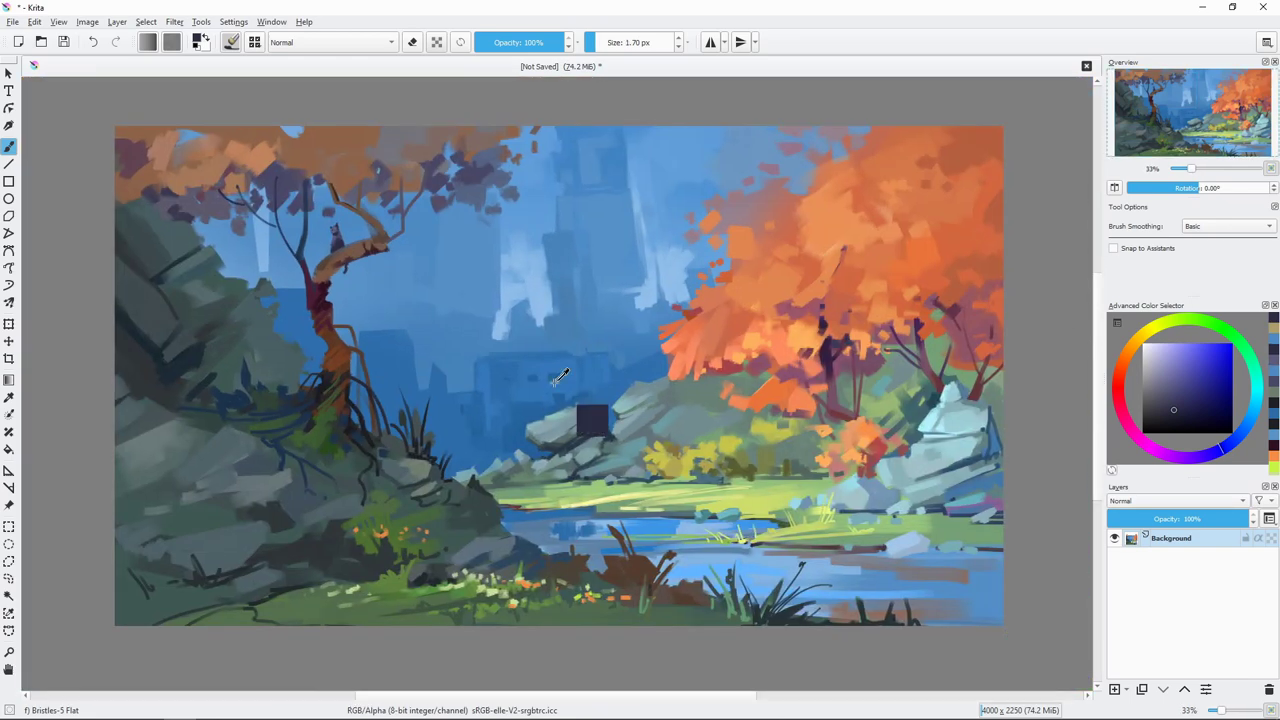
{"action": "scroll", "coordinate": [719, 470], "scroll_direction": "up", "scroll_amount": 2}
{"action": "left_click_drag", "start_coordinate": [505, 437], "coordinate": [530, 437]}
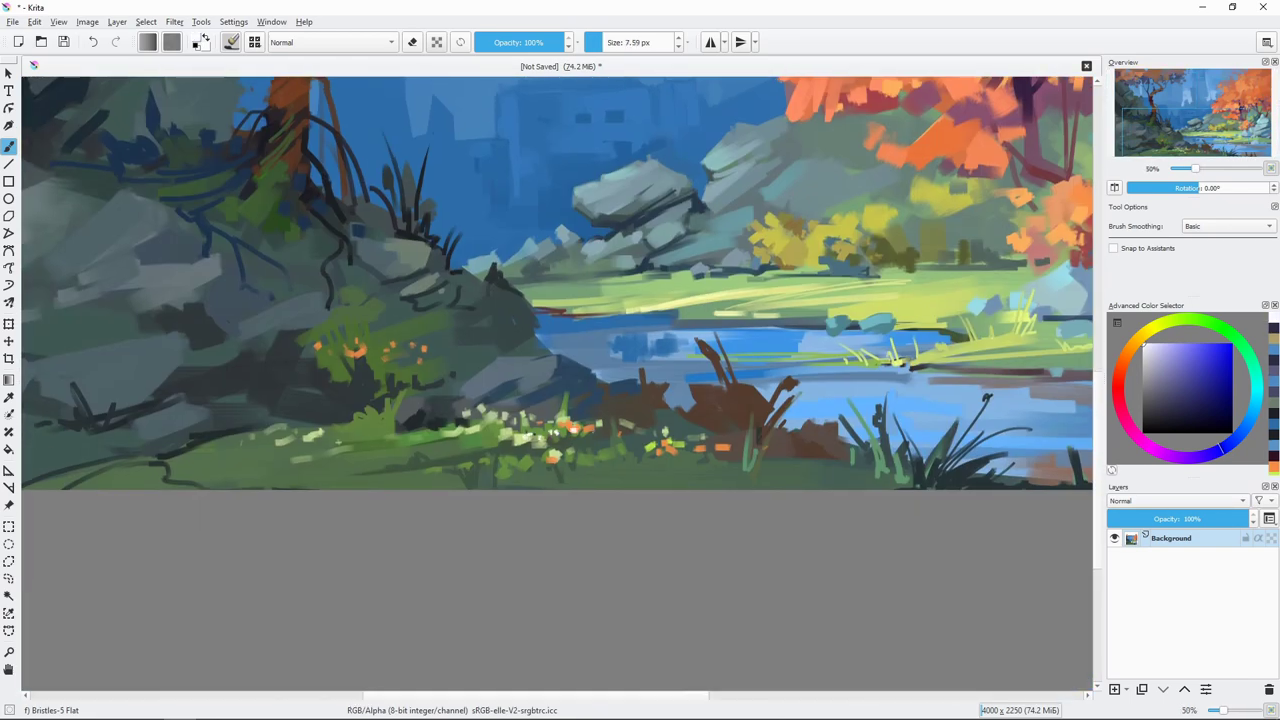
{"action": "left_click_drag", "start_coordinate": [679, 436], "coordinate": [639, 566]}
Step: Dab sampled bright orange into the orange tree's foliage
{"action": "left_click", "coordinate": [734, 222], "text": "ctrl"}
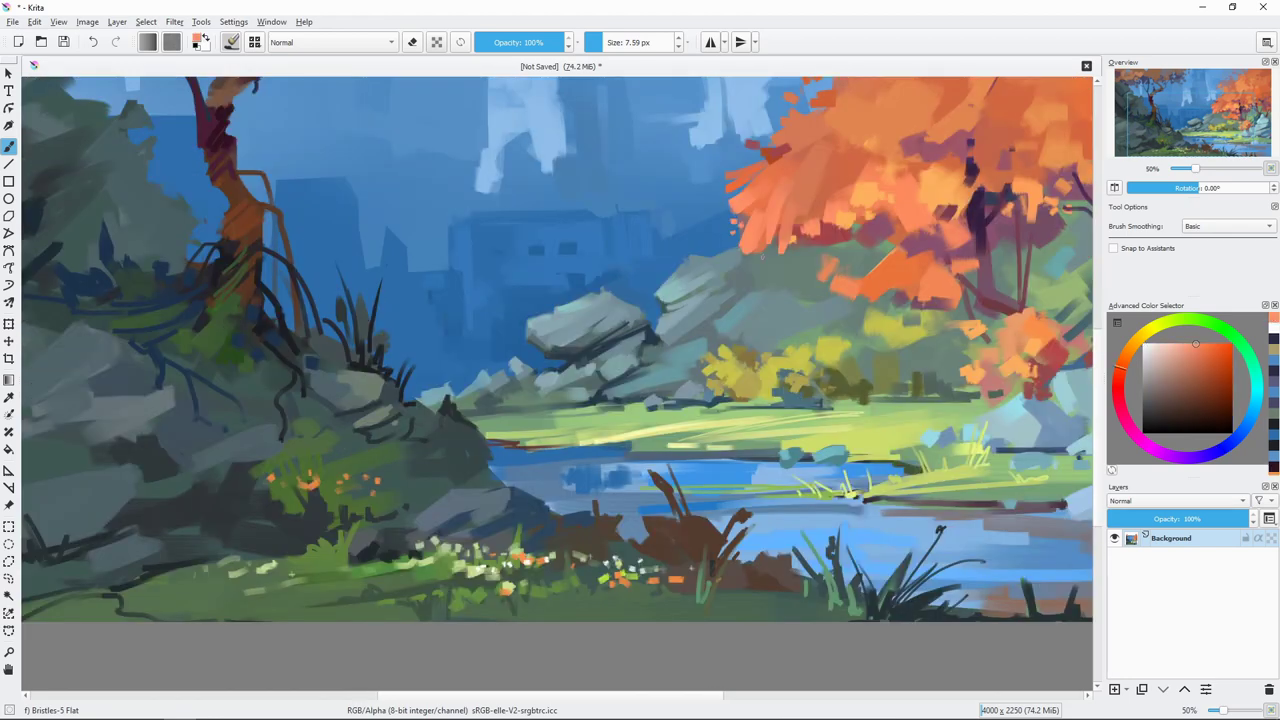
{"action": "scroll", "coordinate": [763, 280], "scroll_direction": "down", "scroll_amount": 1}
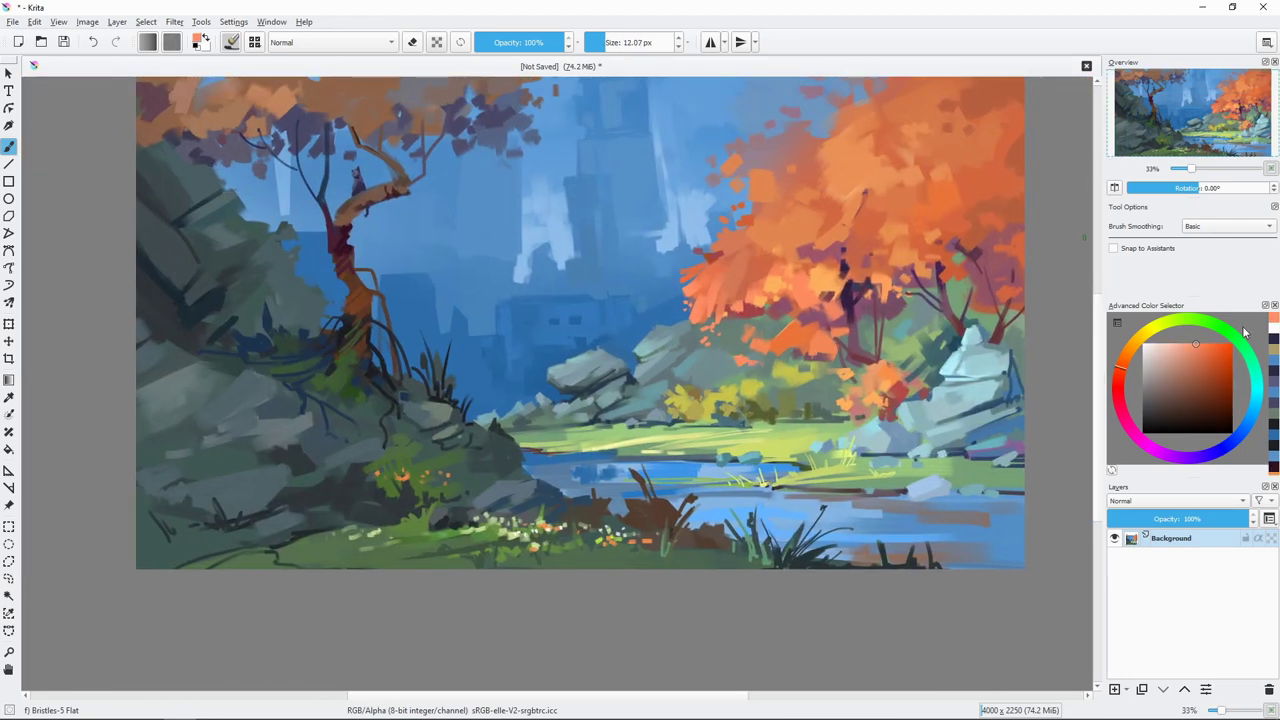
{"action": "left_click", "coordinate": [744, 355]}
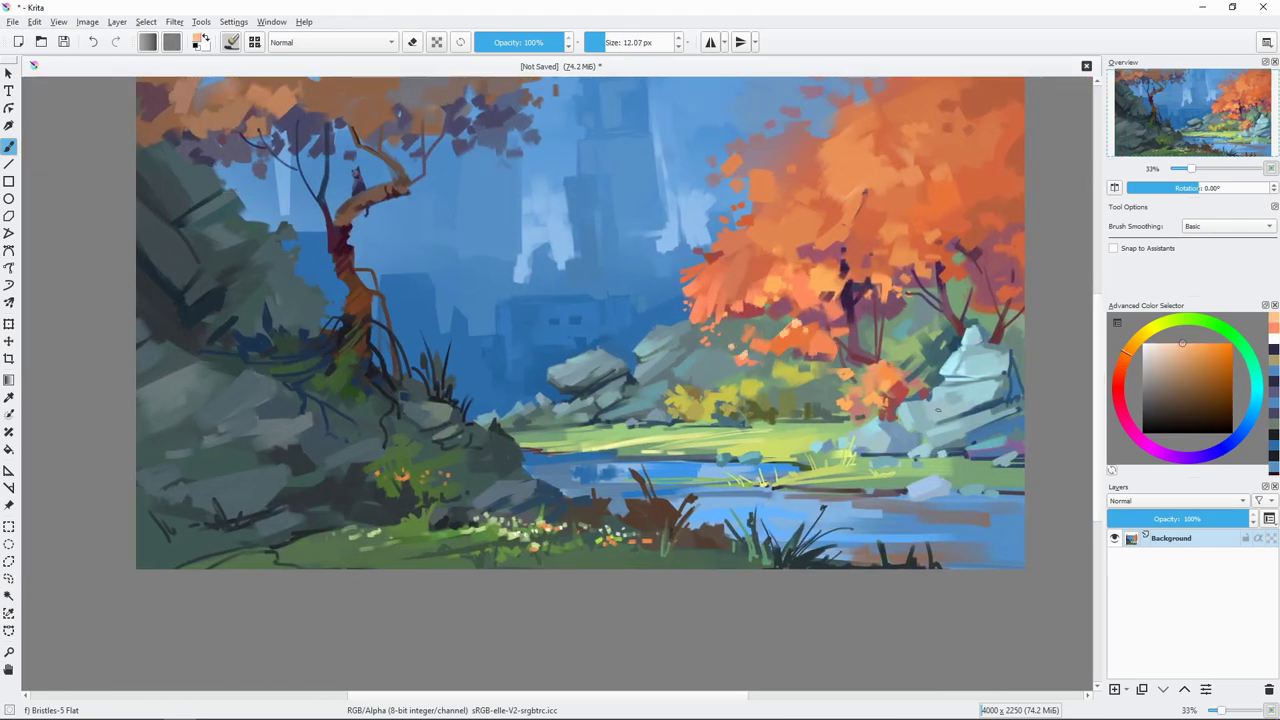
Step: With a smaller brush, sample river tones and dab pale blue-grey stones near the right bank
{"action": "left_click", "coordinate": [895, 405], "text": "ctrl"}
{"action": "key", "text": "bracketleft"}
{"action": "left_click", "coordinate": [900, 424], "text": "ctrl"}
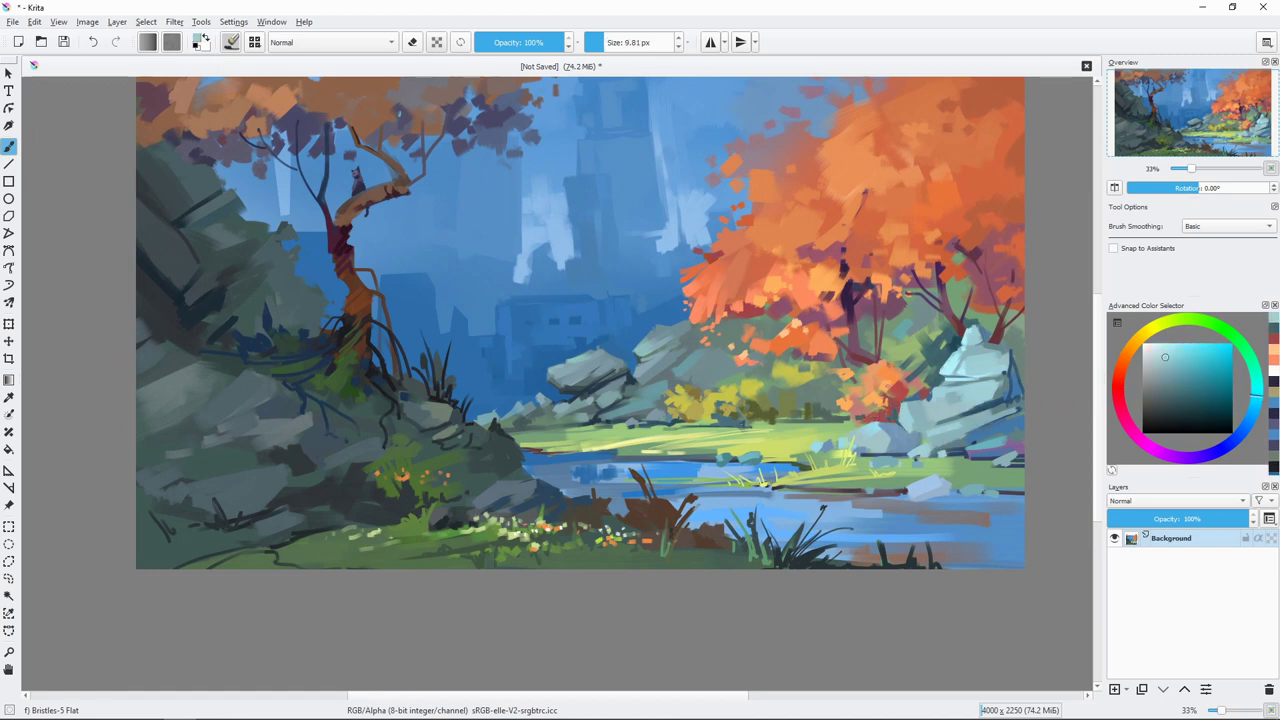
{"action": "left_click", "coordinate": [828, 480], "text": "ctrl"}
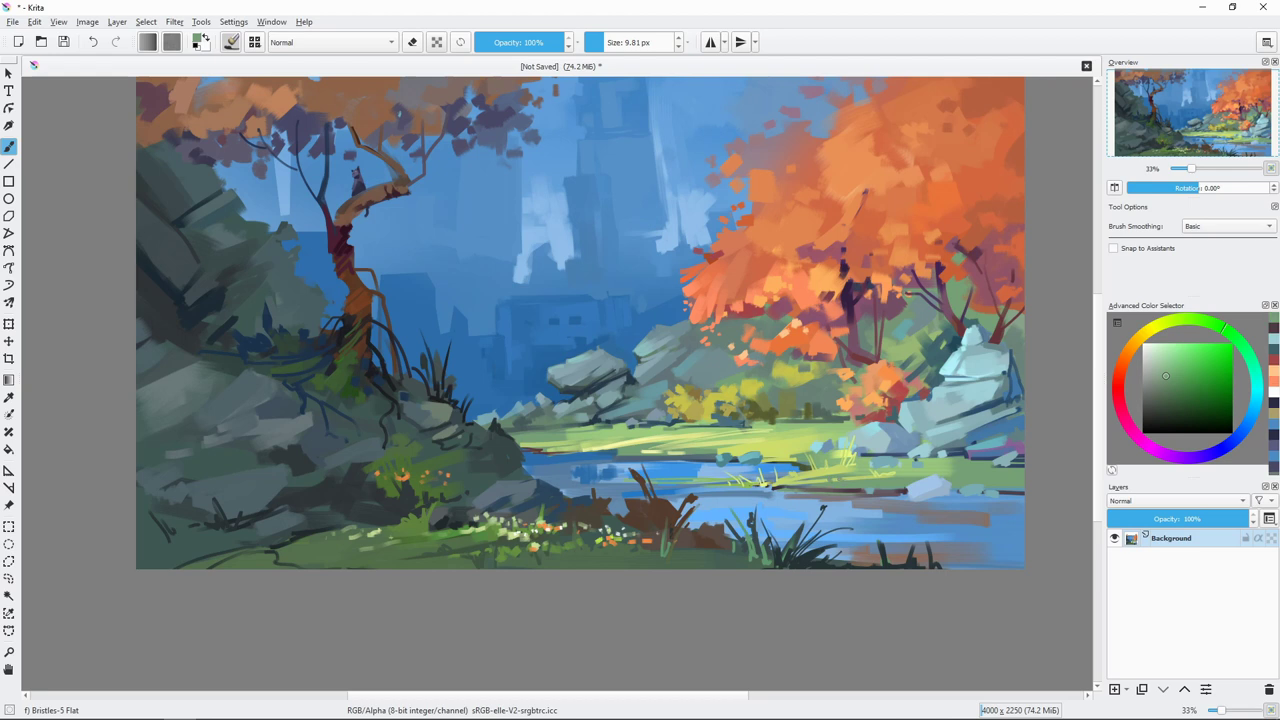
{"action": "left_click", "coordinate": [909, 483], "text": "ctrl"}
{"action": "left_click", "coordinate": [928, 497], "text": "ctrl"}
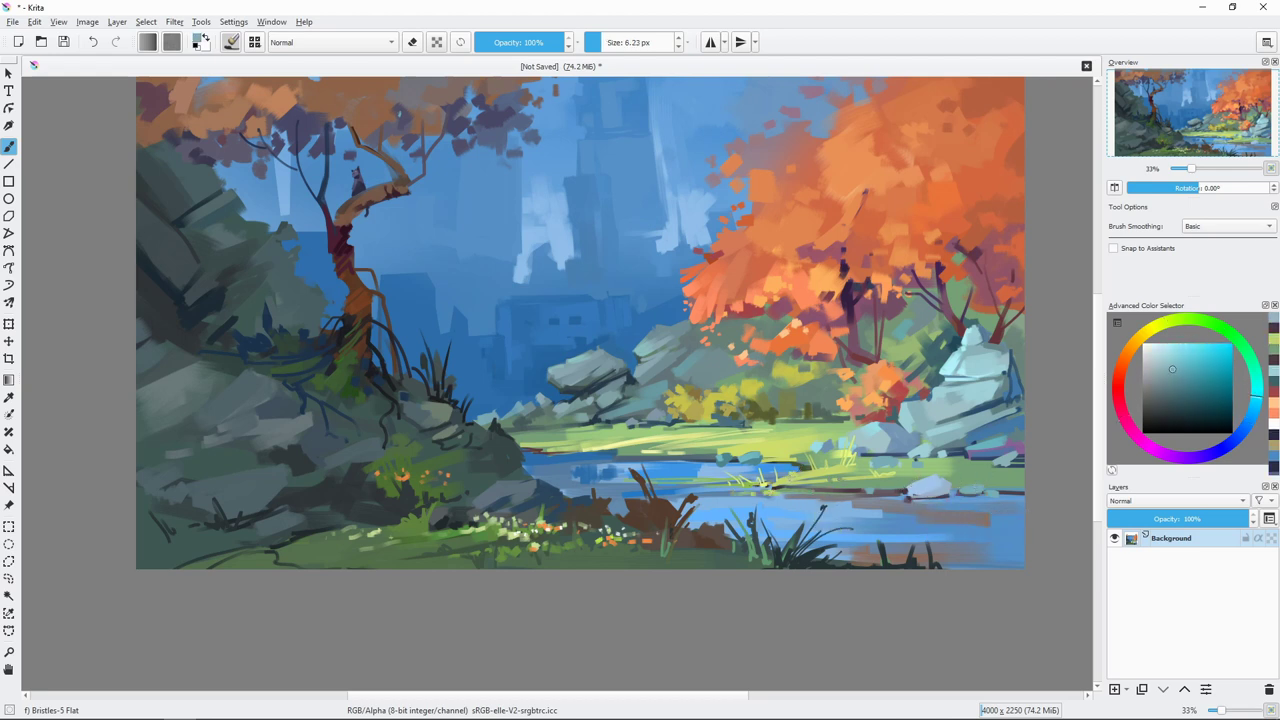
{"action": "left_click", "coordinate": [928, 480], "text": "ctrl"}
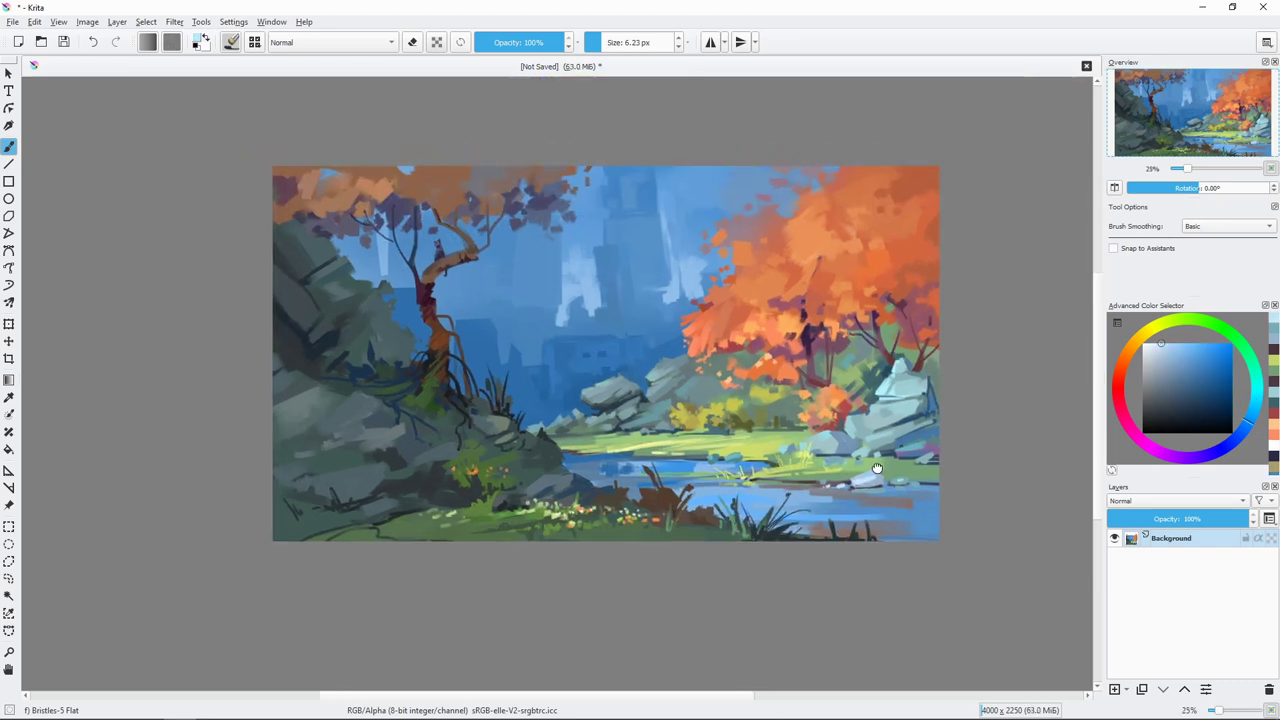
{"action": "scroll", "coordinate": [640, 330], "scroll_direction": "up", "scroll_amount": 2}
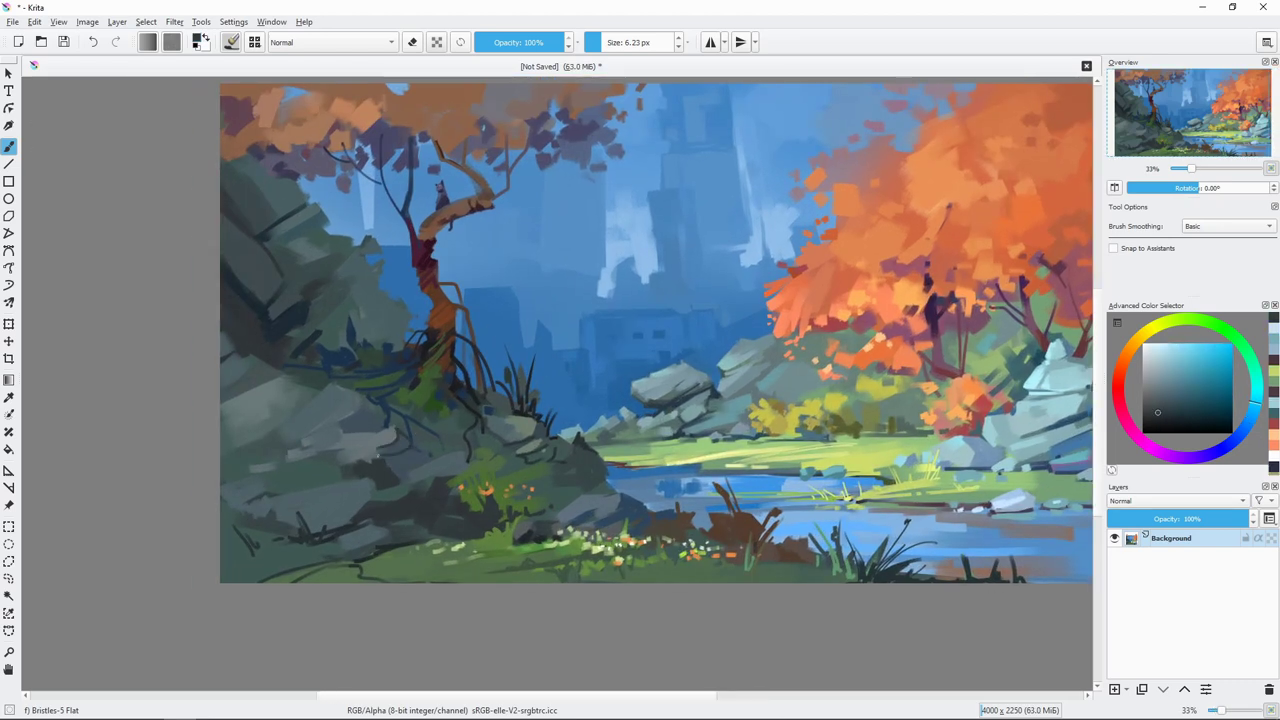
Step: Paint a dark stroke across the left rocks, then sample dark blue-grey rock tones
{"action": "key", "text": "bracketright"}
{"action": "key", "text": "bracketright"}
{"action": "key", "text": "bracketright"}
{"action": "left_click", "coordinate": [426, 483], "text": "ctrl"}
{"action": "left_click_drag", "start_coordinate": [384, 448], "coordinate": [416, 462]}
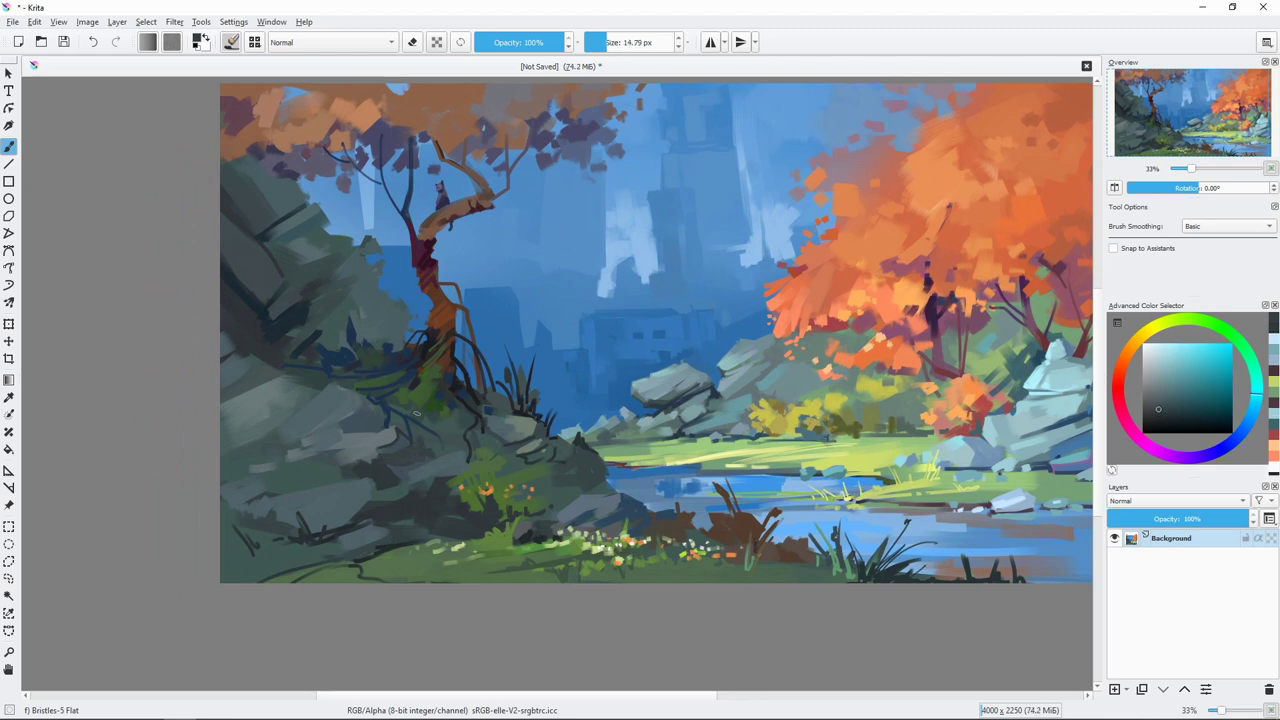
{"action": "left_click", "coordinate": [412, 440], "text": "ctrl"}
{"action": "key", "text": "bracketleft"}
{"action": "key", "text": "bracketleft"}
{"action": "left_click", "coordinate": [410, 440], "text": "ctrl"}
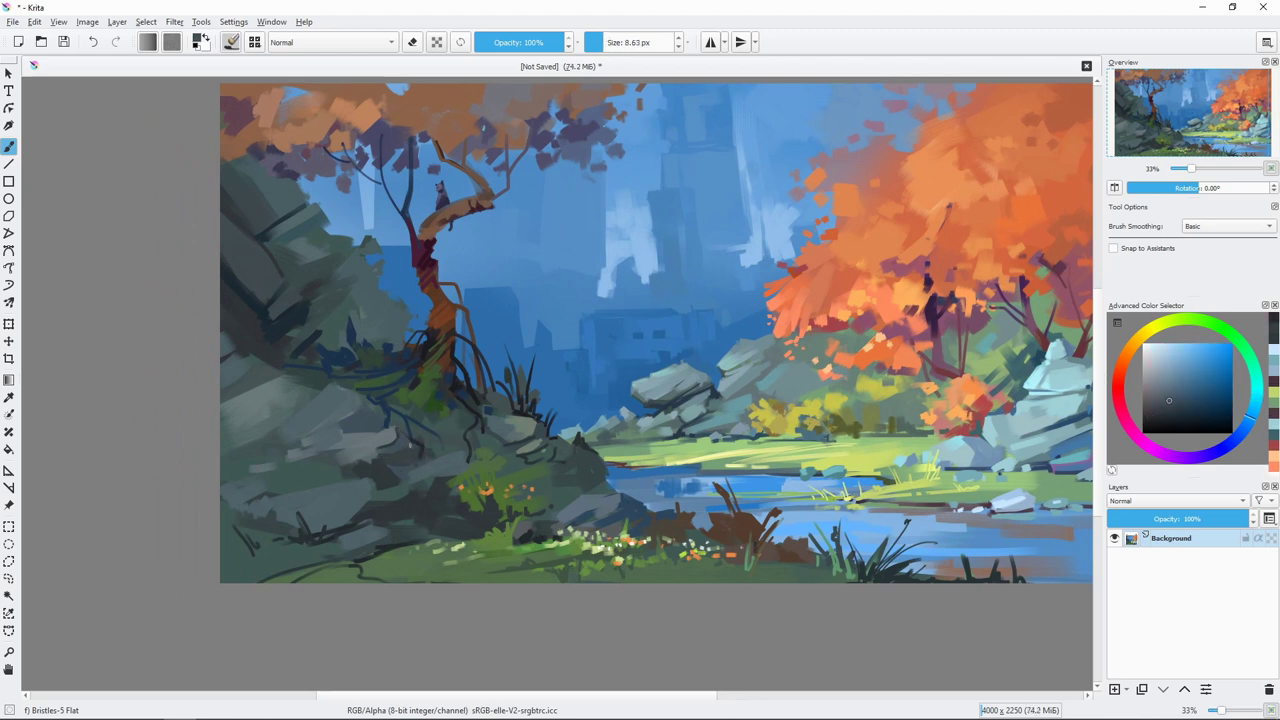
{"action": "key", "text": "bracketleft"}
{"action": "left_click", "coordinate": [410, 440], "text": "ctrl"}
Step: Sample lighter and darker blue-grey rock colours while adjusting the brush size
{"action": "left_click", "coordinate": [367, 448], "text": "ctrl"}
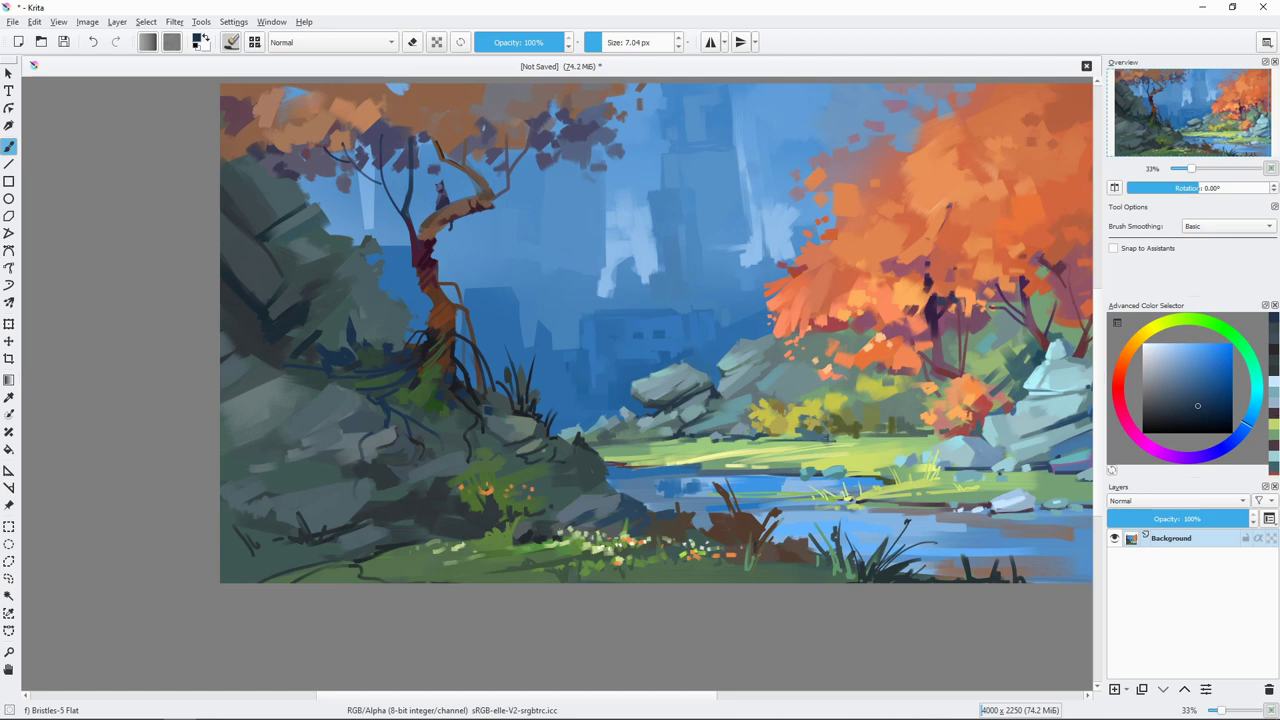
{"action": "left_click", "coordinate": [349, 454], "text": "ctrl"}
{"action": "left_click", "coordinate": [352, 505], "text": "ctrl"}
{"action": "key", "text": "bracketright"}
{"action": "key", "text": "bracketright"}
{"action": "key", "text": "bracketright"}
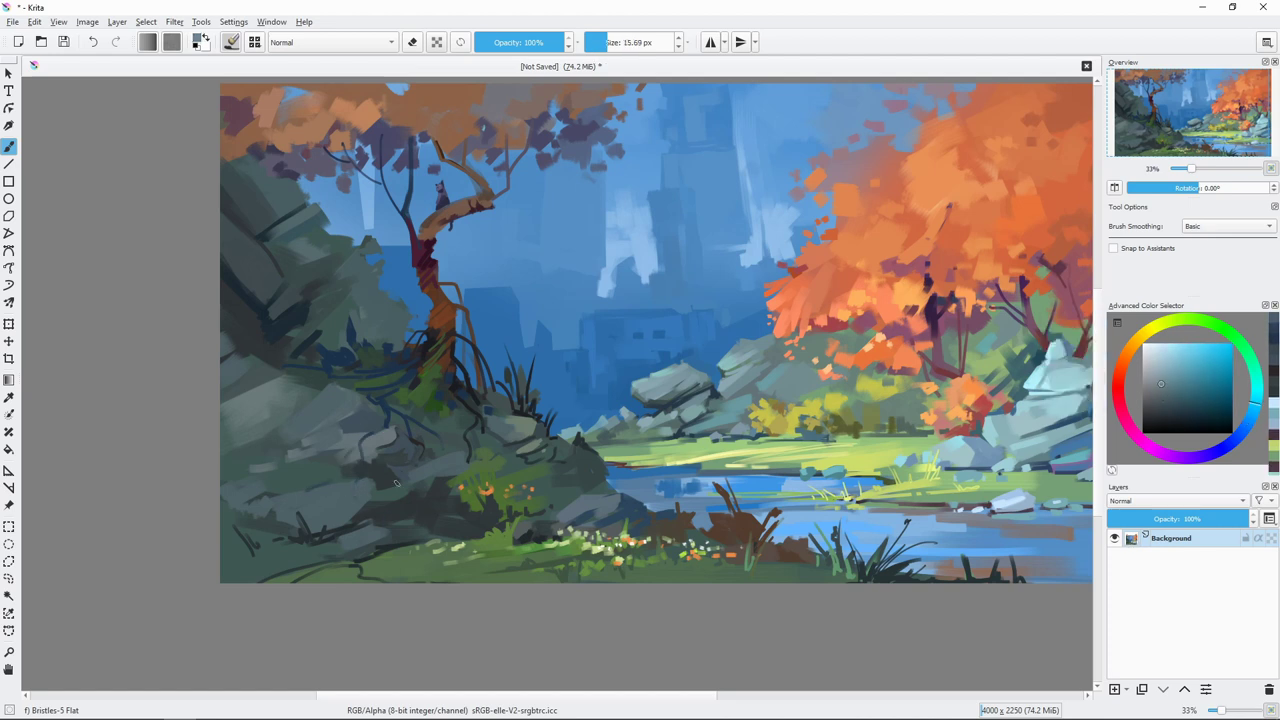
{"action": "key", "text": "bracketright"}
{"action": "key", "text": "bracketright"}
{"action": "key", "text": "bracketleft"}
{"action": "key", "text": "bracketleft"}
{"action": "key", "text": "bracketleft"}
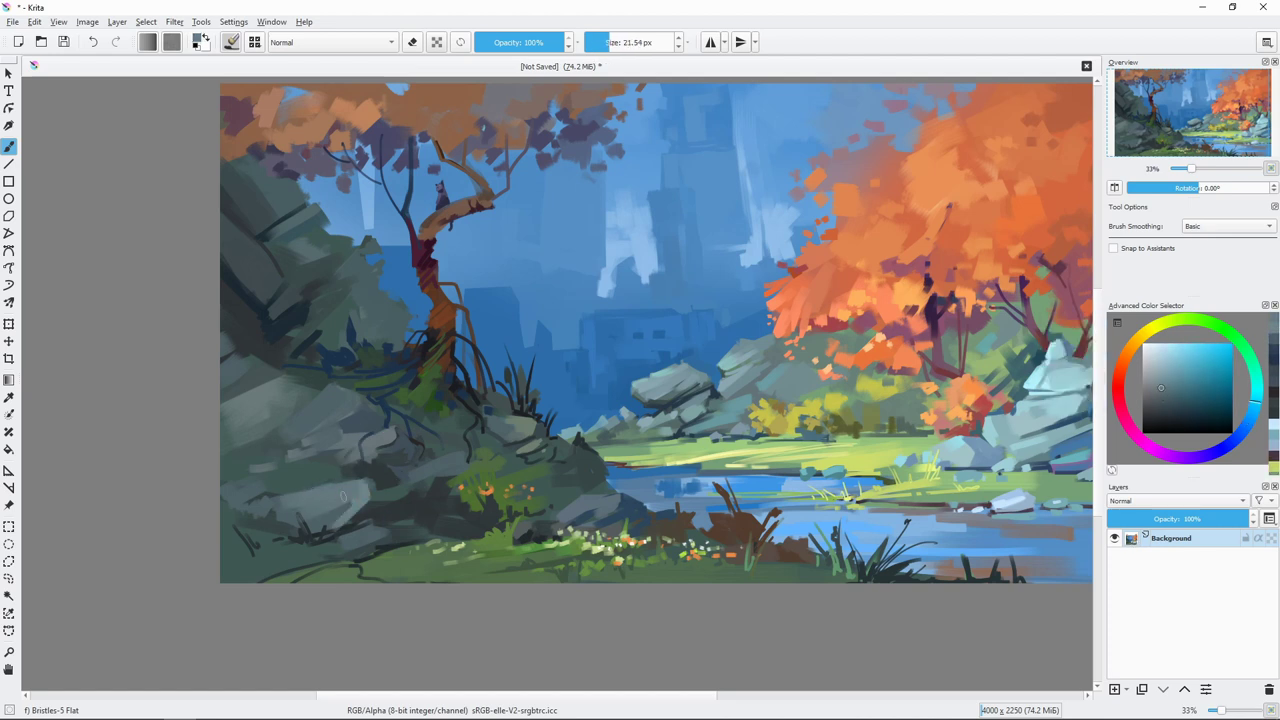
{"action": "left_click", "coordinate": [396, 464], "text": "ctrl"}
{"action": "key", "text": "bracketleft"}
{"action": "key", "text": "bracketleft"}
{"action": "left_click", "coordinate": [392, 486], "text": "ctrl"}
{"action": "key", "text": "bracketleft"}
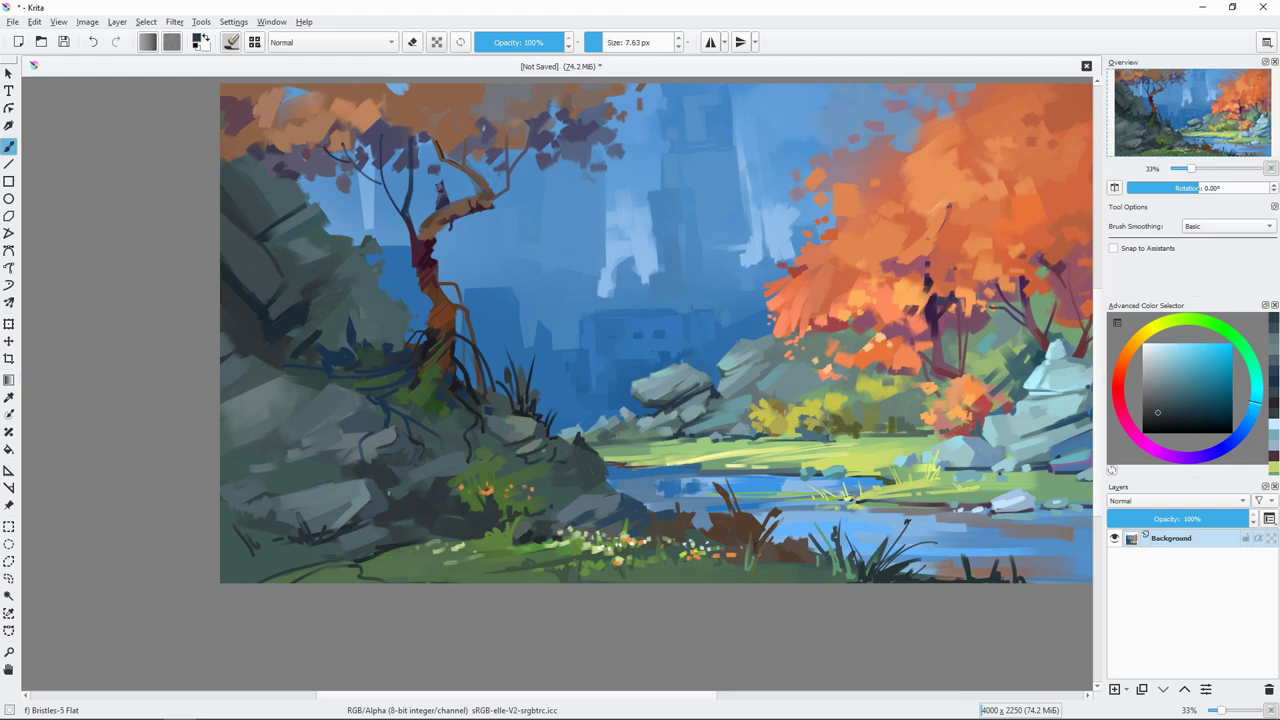
{"action": "left_click", "coordinate": [388, 498], "text": "ctrl"}
{"action": "left_click", "coordinate": [334, 516], "text": "ctrl"}
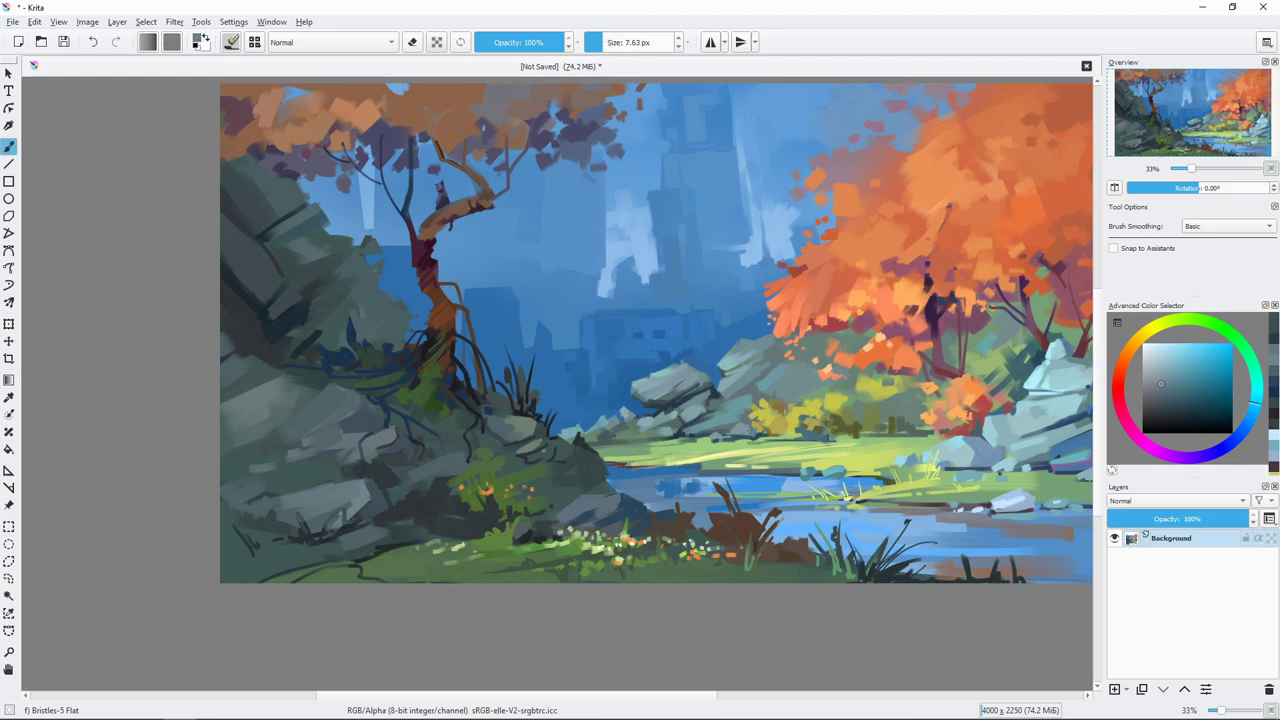
Step: Paint dark strokes over the rocks and roots at the left tree's base
{"action": "key", "text": "bracketright"}
{"action": "key", "text": "bracketright"}
{"action": "key", "text": "bracketright"}
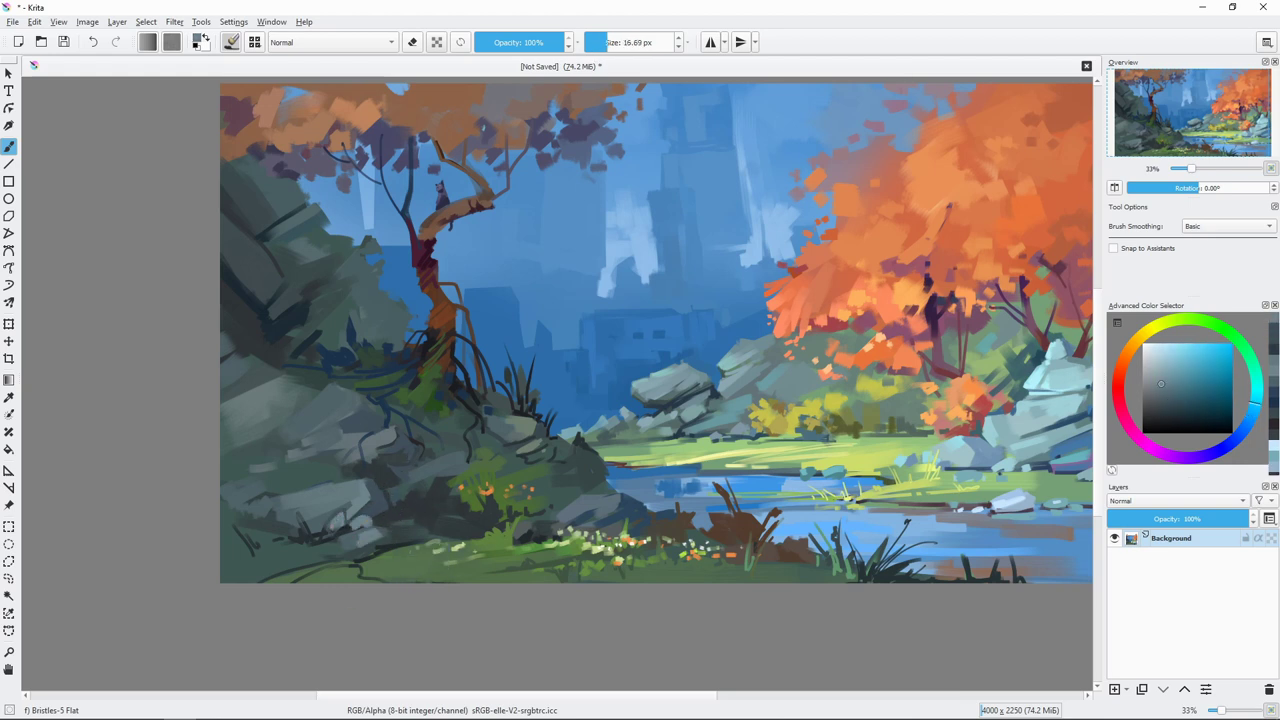
{"action": "key", "text": "bracketleft"}
{"action": "key", "text": "bracketleft"}
{"action": "key", "text": "bracketleft"}
{"action": "left_click", "coordinate": [378, 531], "text": "ctrl"}
{"action": "key", "text": "bracketleft"}
{"action": "key", "text": "bracketleft"}
{"action": "key", "text": "bracketleft"}
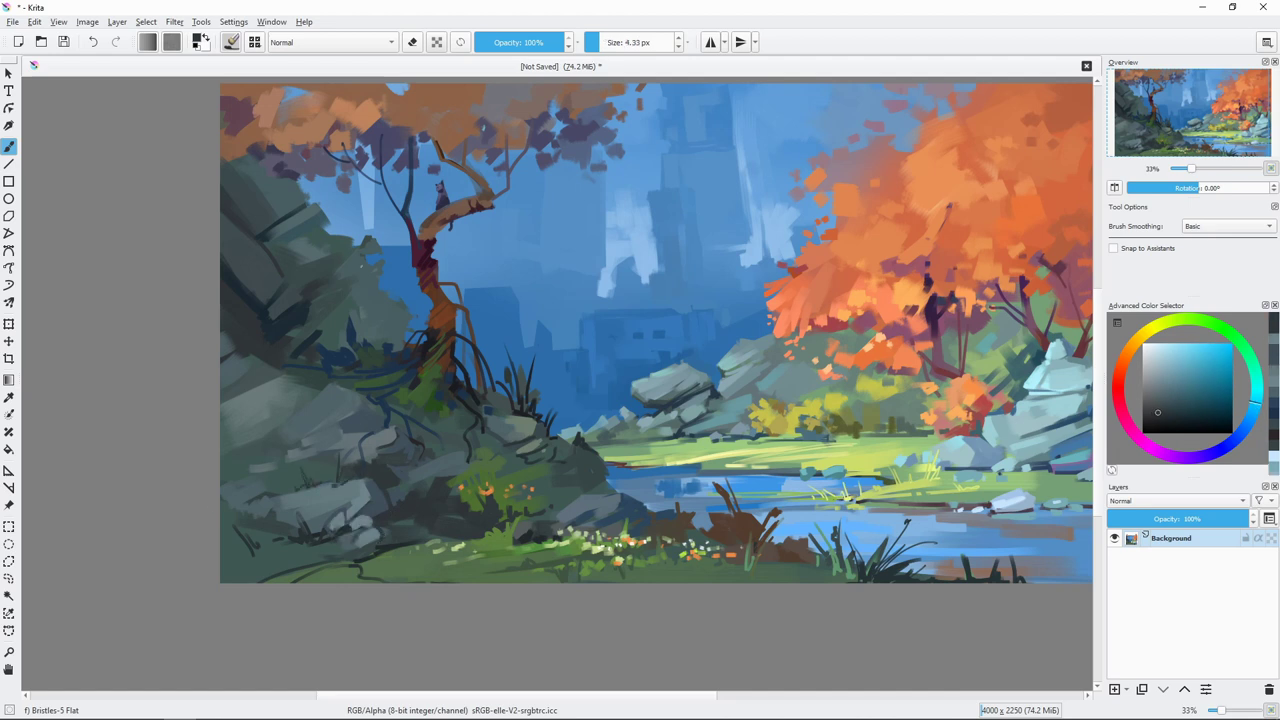
{"action": "key", "text": "bracketright"}
{"action": "key", "text": "bracketright"}
{"action": "left_click", "coordinate": [314, 336], "text": "ctrl"}
{"action": "key", "text": "bracketright"}
{"action": "key", "text": "bracketright"}
{"action": "left_click", "coordinate": [301, 336], "text": "ctrl"}
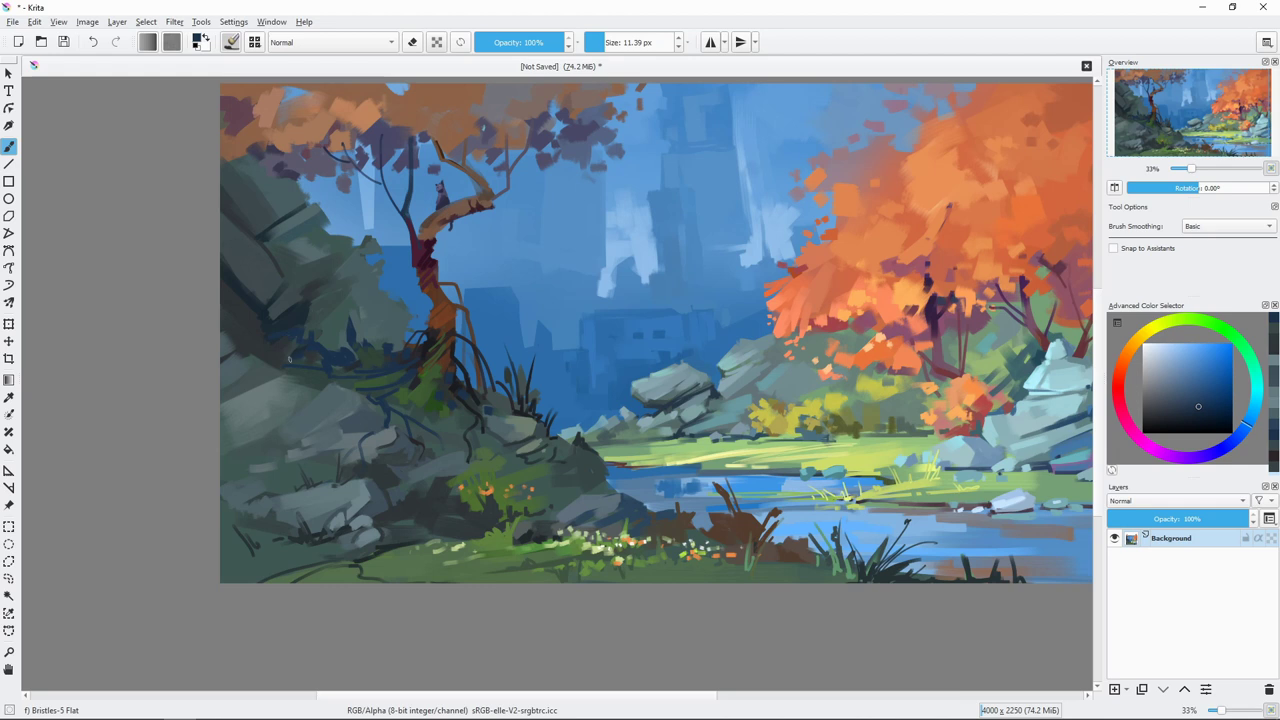
{"action": "mouse_move", "coordinate": [289, 358]}
{"action": "left_mouse_down"}
{"action": "mouse_move", "coordinate": [322, 360]}
{"action": "mouse_move", "coordinate": [340, 388]}
{"action": "left_mouse_up"}
Step: Sample the trunk's orange-brown, undo the last stroke, and zoom out to the whole painting
{"action": "key", "text": "bracketleft"}
{"action": "key", "text": "bracketleft"}
{"action": "left_click", "coordinate": [330, 385], "text": "ctrl"}
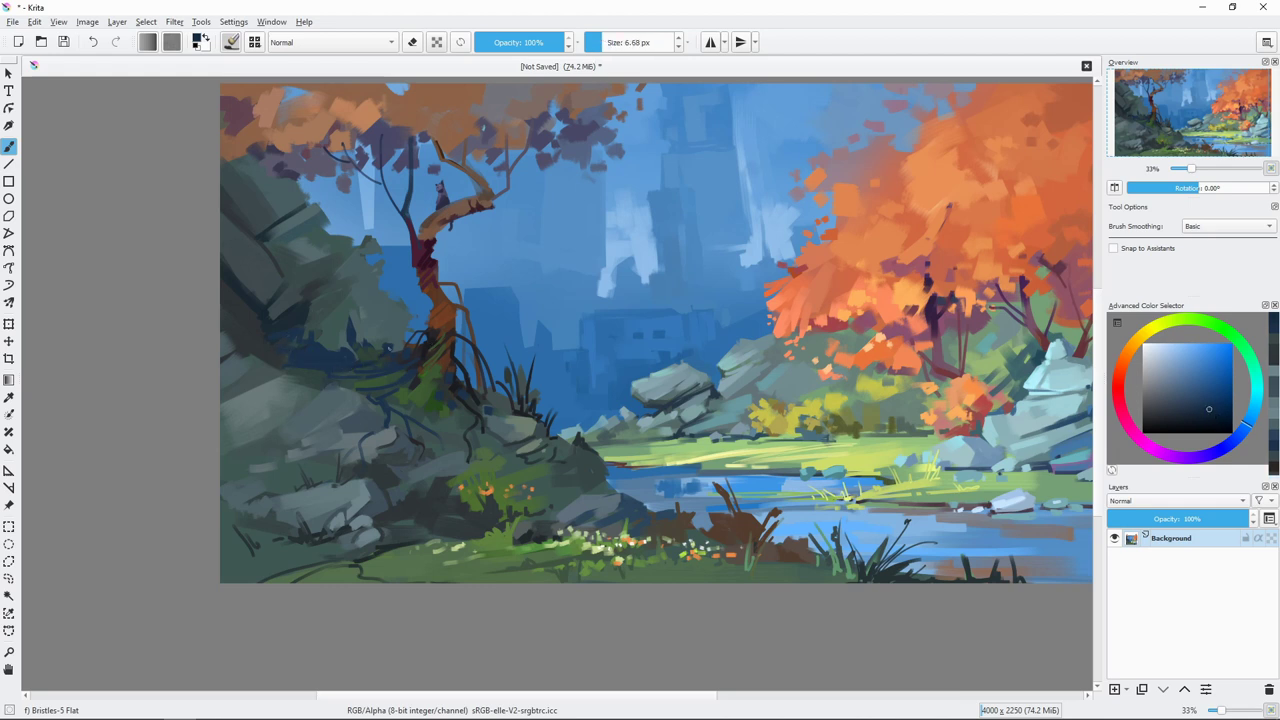
{"action": "left_click", "coordinate": [458, 340], "text": "ctrl"}
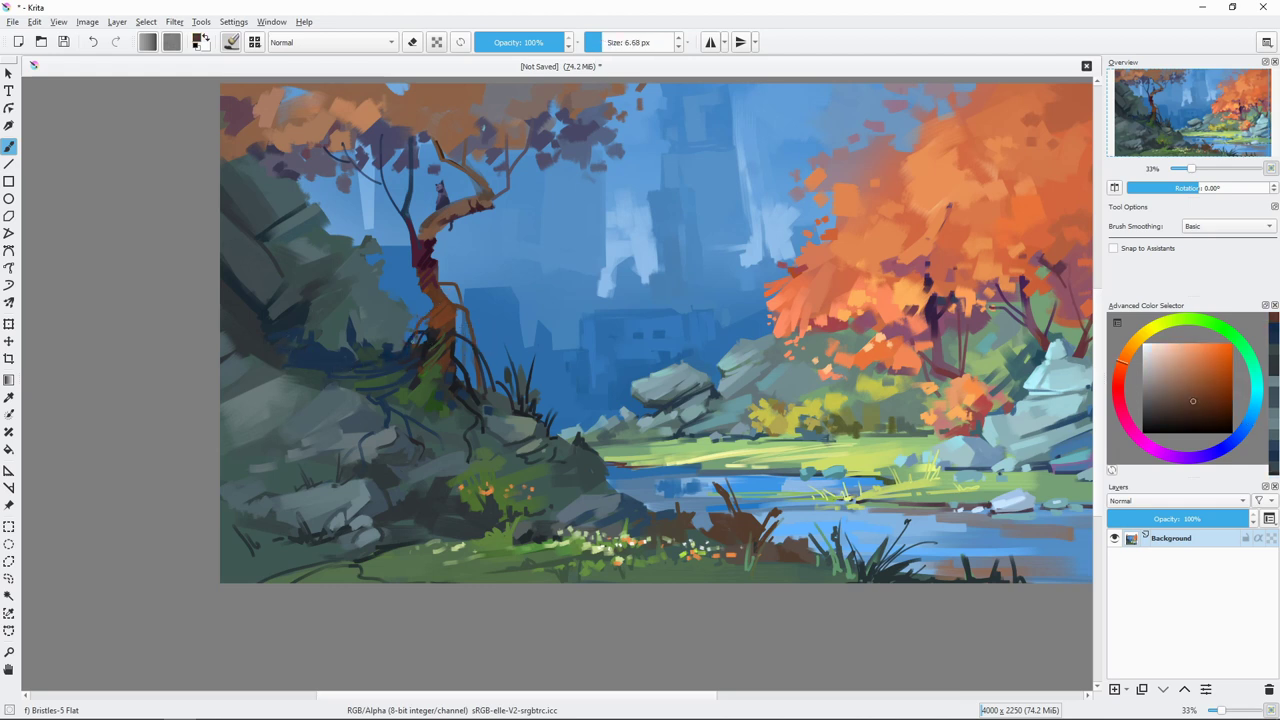
{"action": "key", "text": "ctrl+z"}
{"action": "key", "text": "minus"}
Step: Paint light sky-blue gaps into the left tree's branch
{"action": "key", "text": "bracketright"}
{"action": "key", "text": "bracketright"}
{"action": "key", "text": "bracketright"}
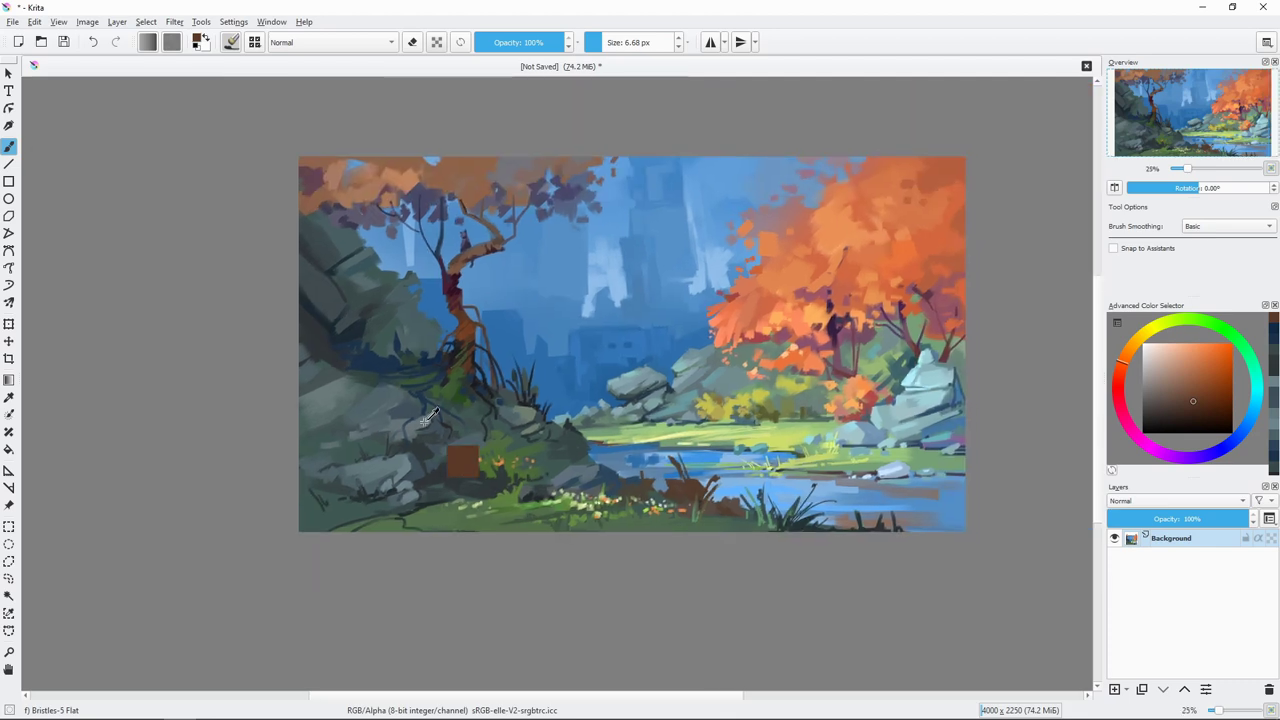
{"action": "left_click", "coordinate": [463, 461], "text": "ctrl"}
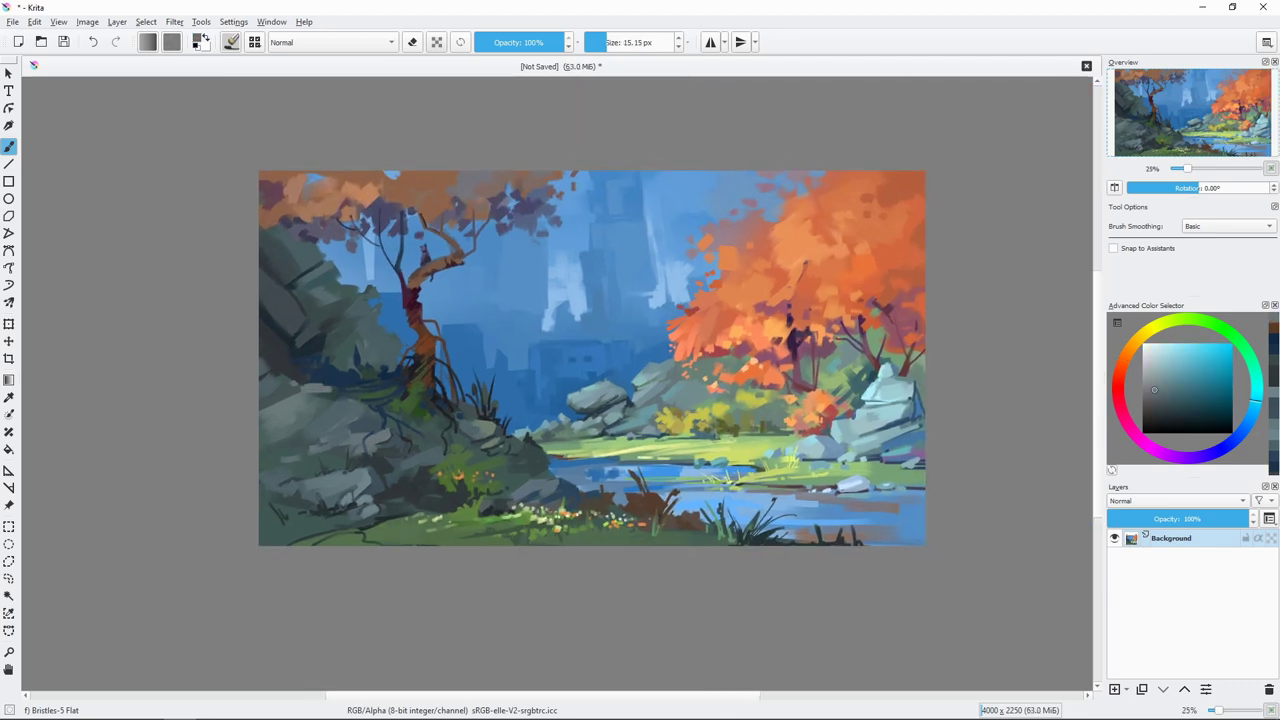
{"action": "scroll", "coordinate": [511, 123], "scroll_direction": "up", "scroll_amount": 1}
{"action": "left_click", "coordinate": [556, 225], "text": "ctrl"}
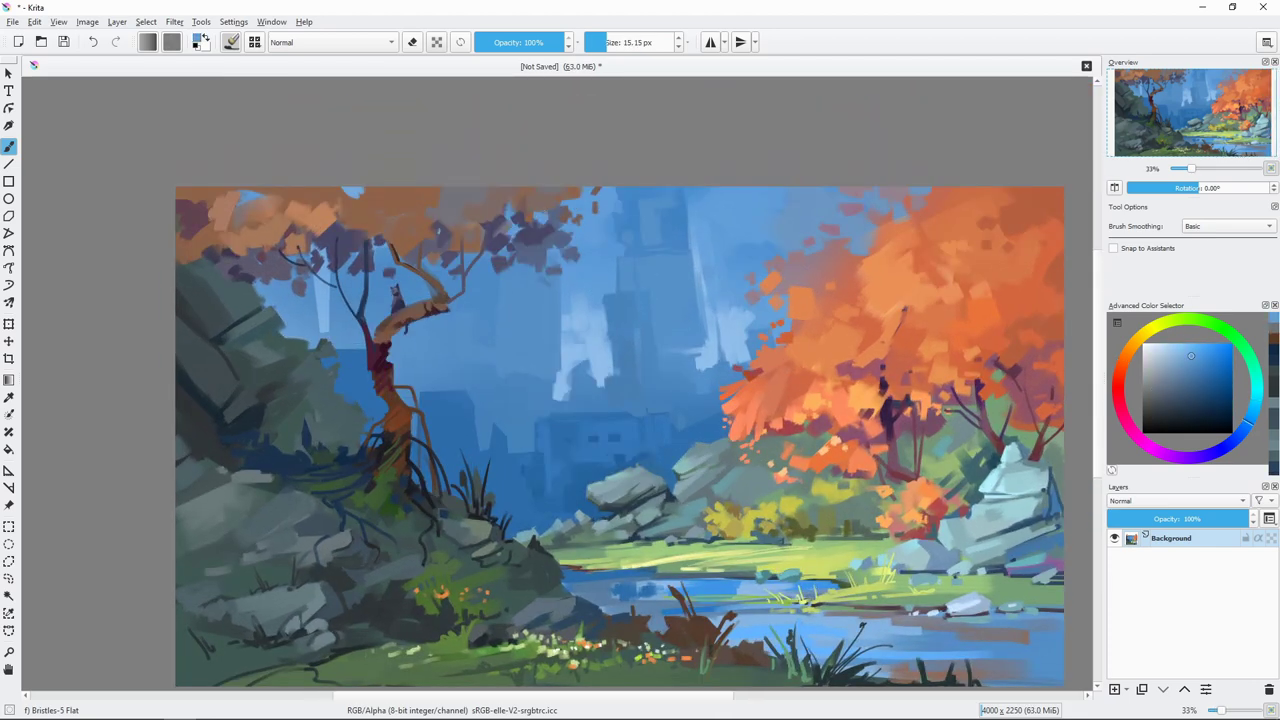
{"action": "left_click", "coordinate": [438, 230]}
{"action": "left_click_drag", "start_coordinate": [438, 230], "coordinate": [368, 188]}
{"action": "scroll", "coordinate": [517, 337], "scroll_direction": "down", "scroll_amount": 1}
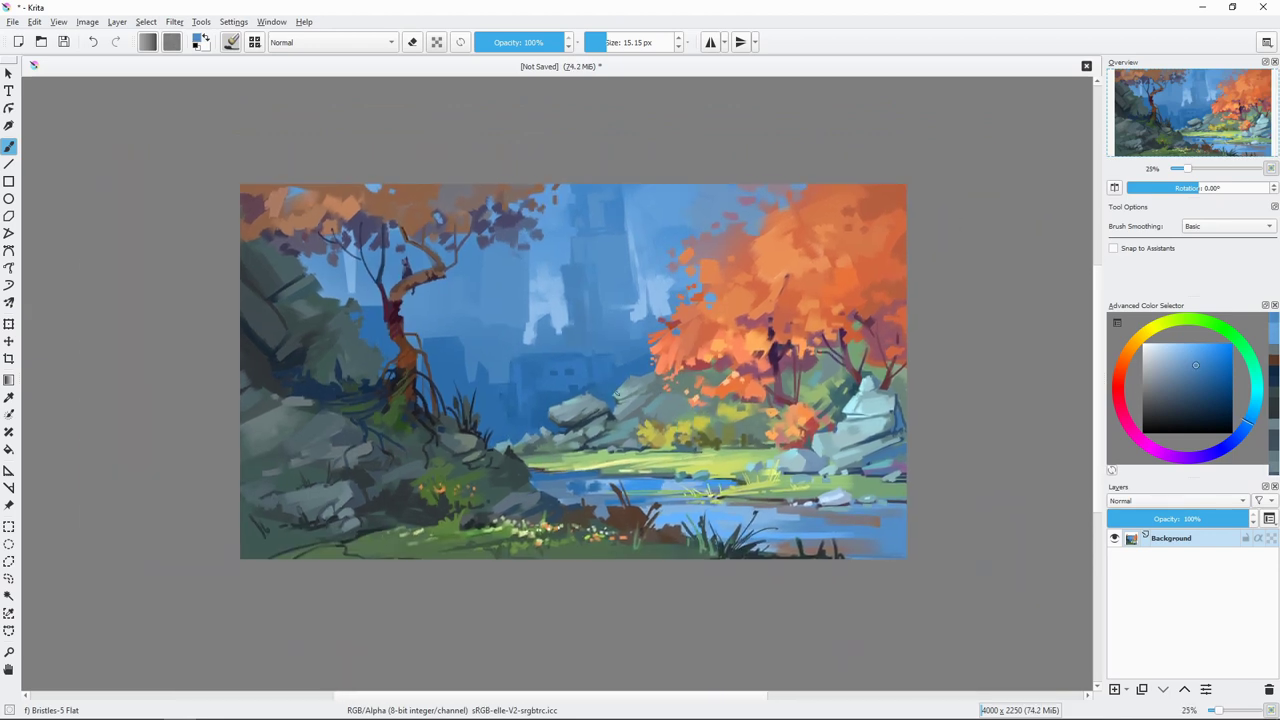
{"action": "scroll", "coordinate": [517, 337], "scroll_direction": "up", "scroll_amount": 1}
{"action": "mouse_move", "coordinate": [517, 337]}
{"action": "left_mouse_down"}
{"action": "mouse_move", "coordinate": [588, 313]}
{"action": "mouse_move", "coordinate": [567, 297]}
{"action": "left_mouse_up"}
Step: With a fine brush, paint green grass strokes by the river and pale yellow meadow highlights
{"action": "key", "text": "bracketleft"}
{"action": "key", "text": "bracketleft"}
{"action": "key", "text": "bracketleft"}
{"action": "left_click", "coordinate": [577, 297], "text": "ctrl"}
{"action": "key", "text": "bracketleft"}
{"action": "key", "text": "bracketleft"}
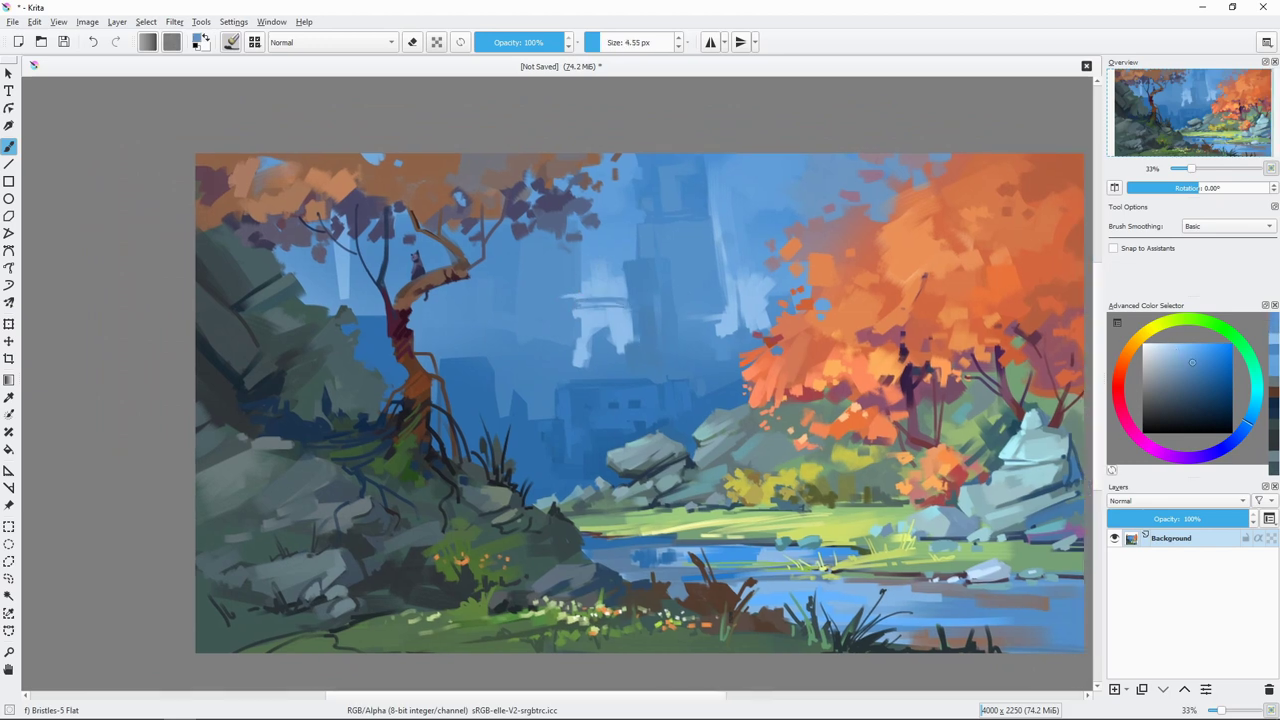
{"action": "scroll", "coordinate": [560, 400], "scroll_direction": "down", "scroll_amount": 1}
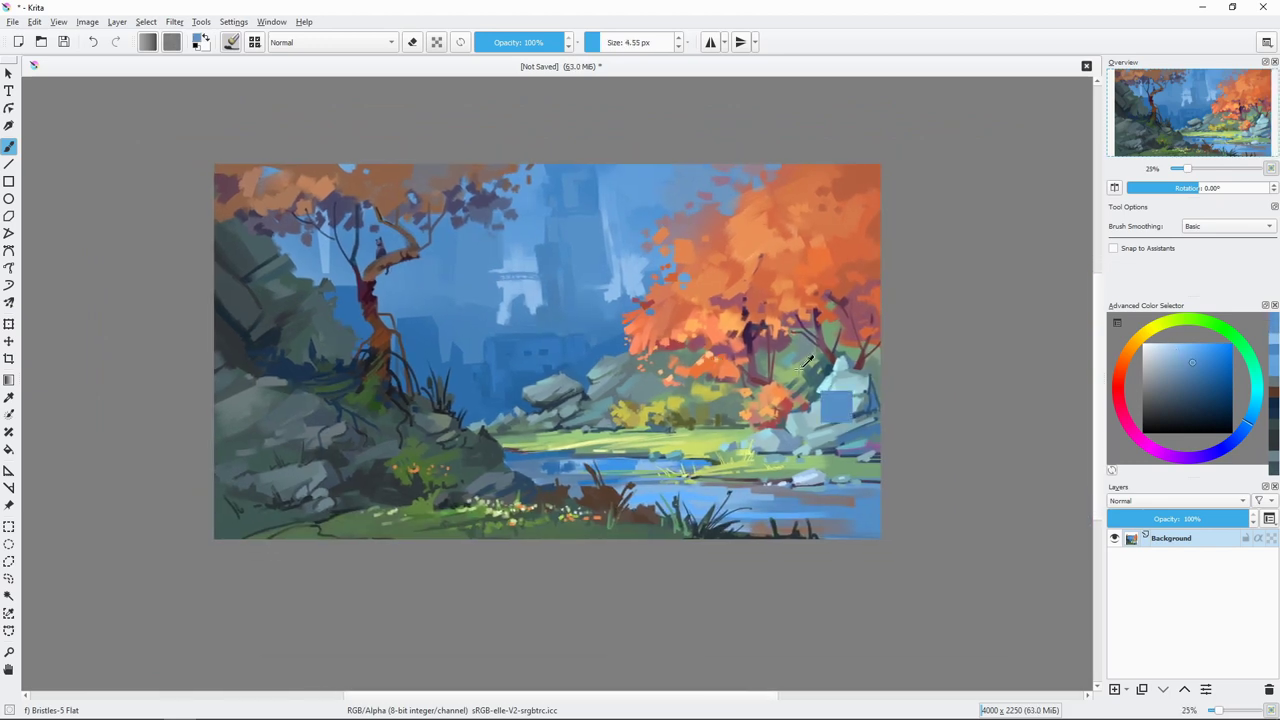
{"action": "scroll", "coordinate": [560, 400], "scroll_direction": "up", "scroll_amount": 2}
{"action": "key", "text": "bracketleft"}
{"action": "left_click", "coordinate": [687, 468], "text": "ctrl"}
{"action": "left_click_drag", "start_coordinate": [682, 476], "coordinate": [694, 460]}
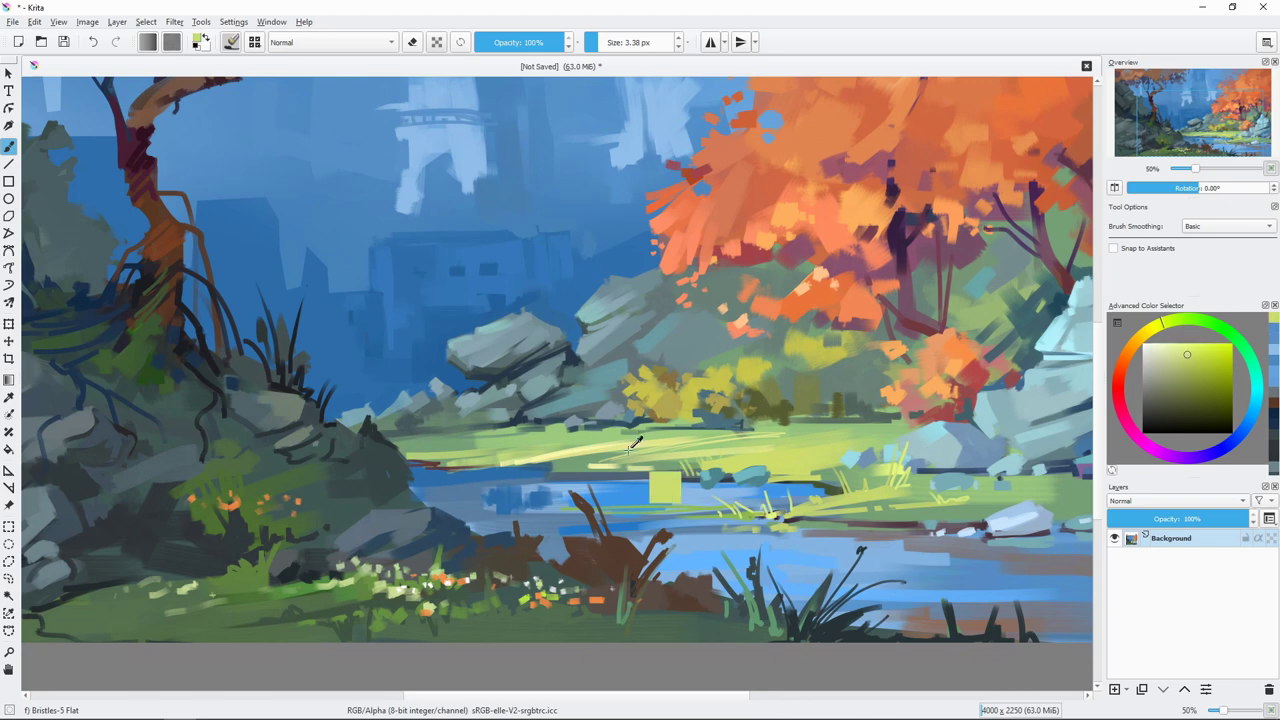
{"action": "left_click", "coordinate": [560, 455], "text": "ctrl"}
{"action": "left_click_drag", "start_coordinate": [490, 470], "coordinate": [505, 458]}
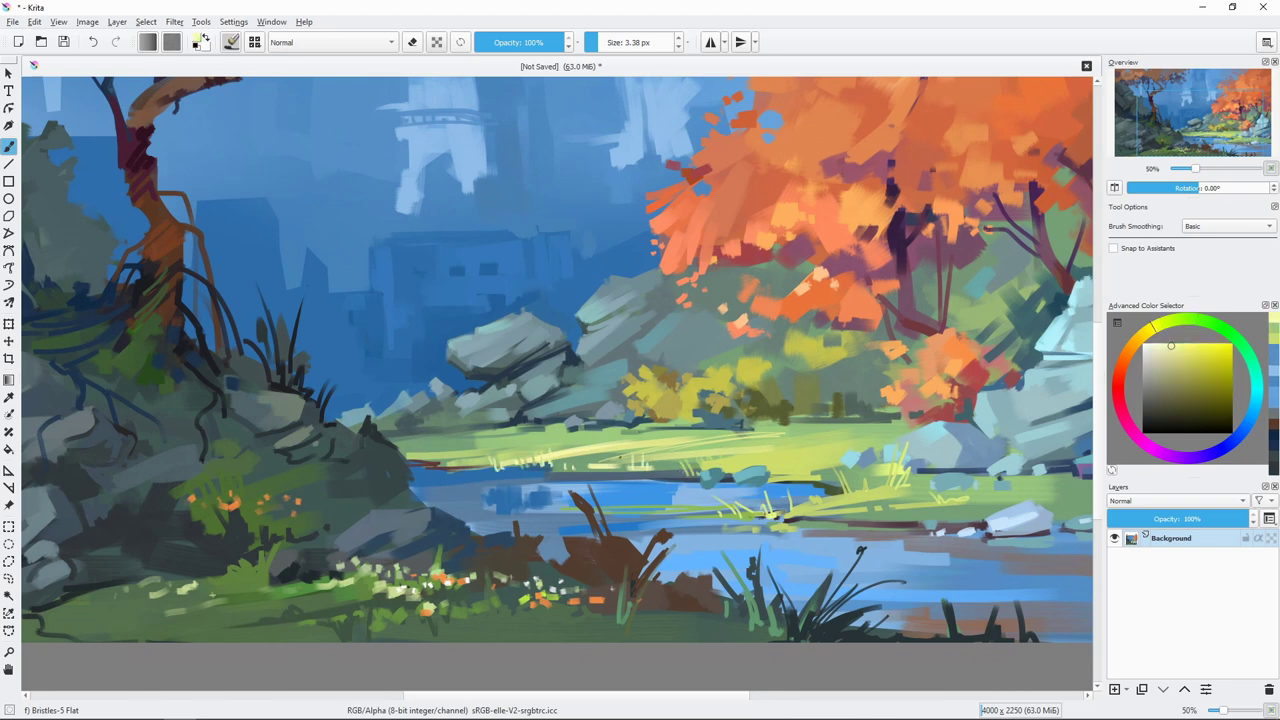
Step: Zoom out and sample bright blue, dark purple, dark blue and brown tones from the painting
{"action": "key", "text": "minus"}
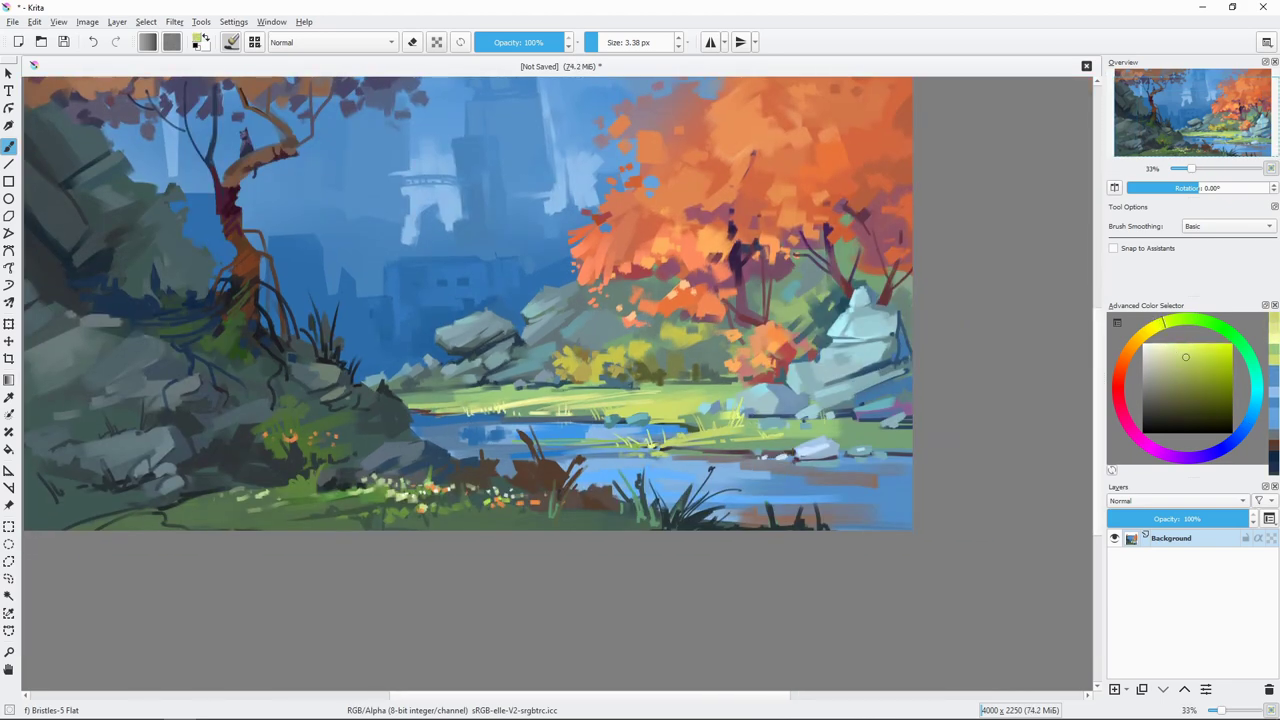
{"action": "left_click_drag", "start_coordinate": [905, 420], "coordinate": [947, 408]}
{"action": "left_click", "coordinate": [947, 408], "text": "ctrl"}
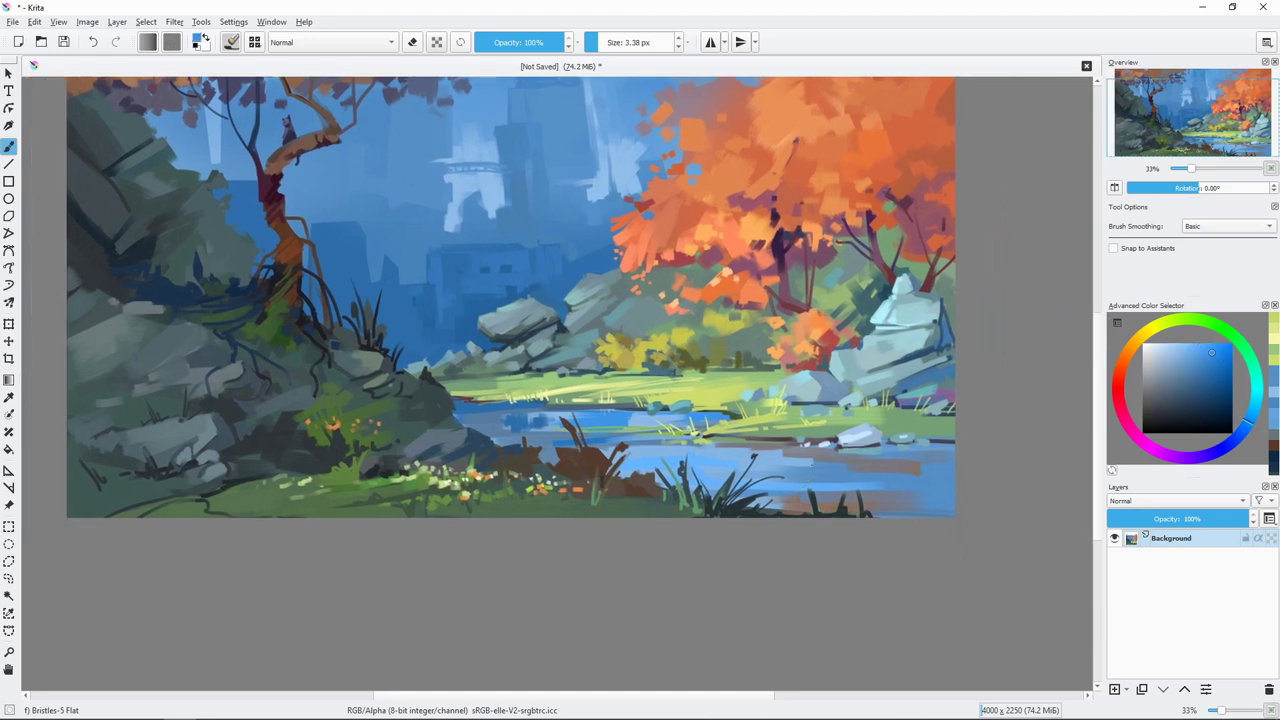
{"action": "key", "text": "bracketright"}
{"action": "left_click", "coordinate": [907, 455], "text": "ctrl"}
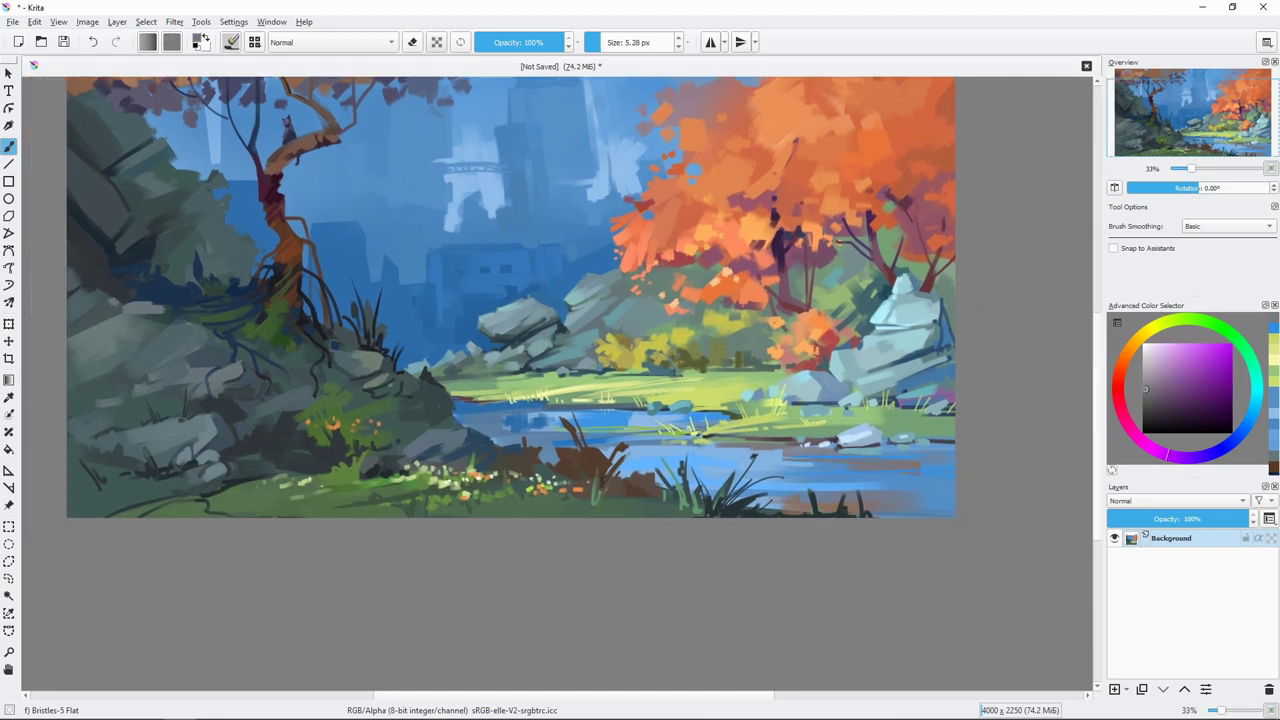
{"action": "left_click_drag", "start_coordinate": [700, 460], "coordinate": [729, 489]}
{"action": "left_click", "coordinate": [629, 491], "text": "ctrl"}
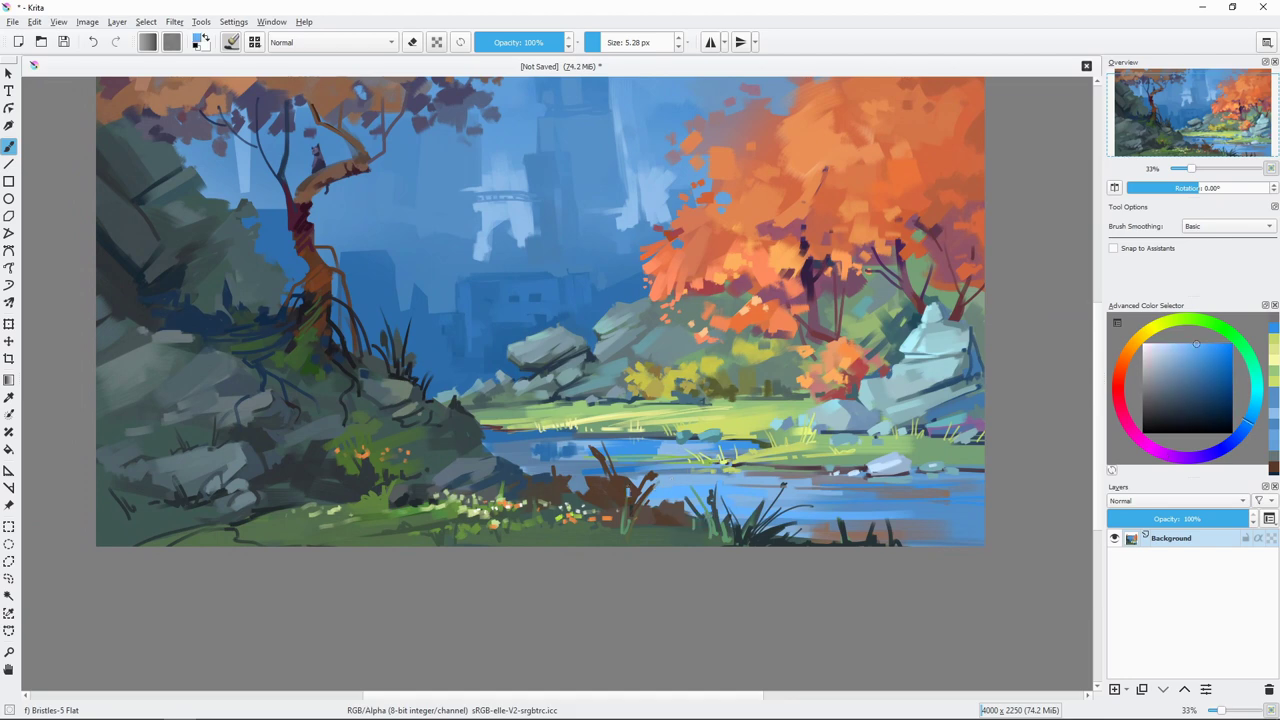
{"action": "left_click", "coordinate": [620, 495], "text": "ctrl"}
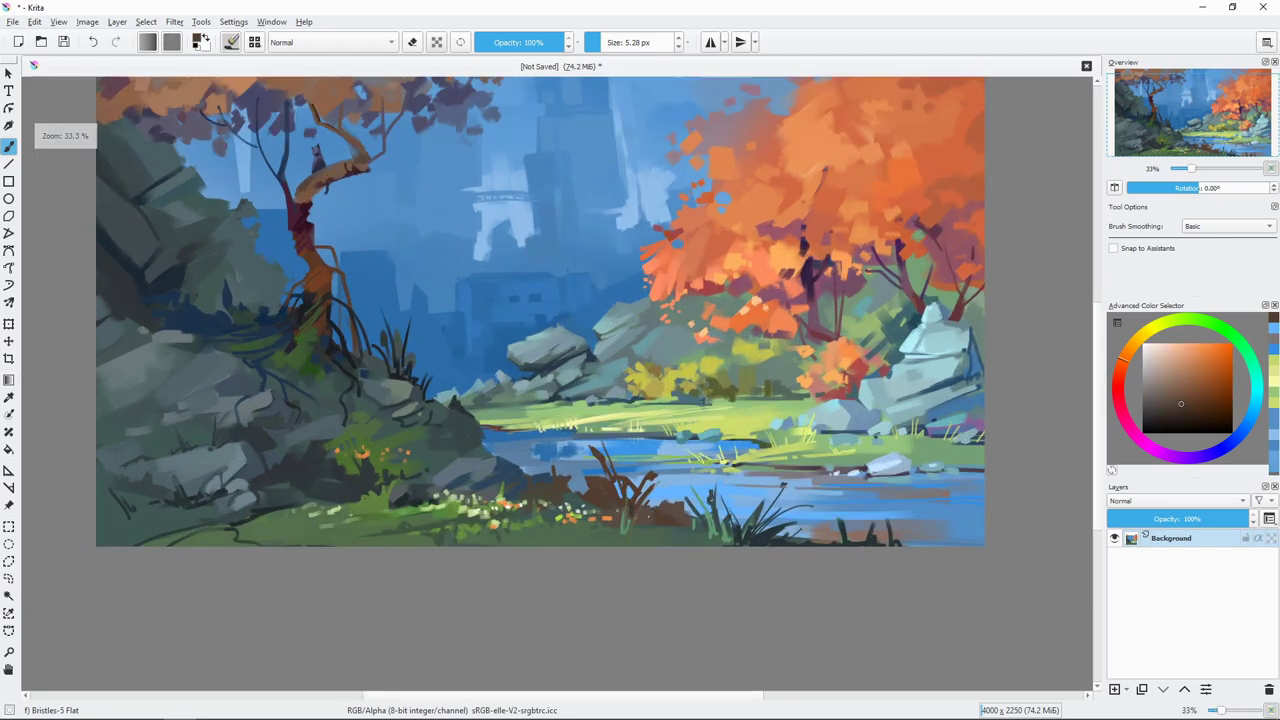
{"action": "key", "text": "ctrl"}
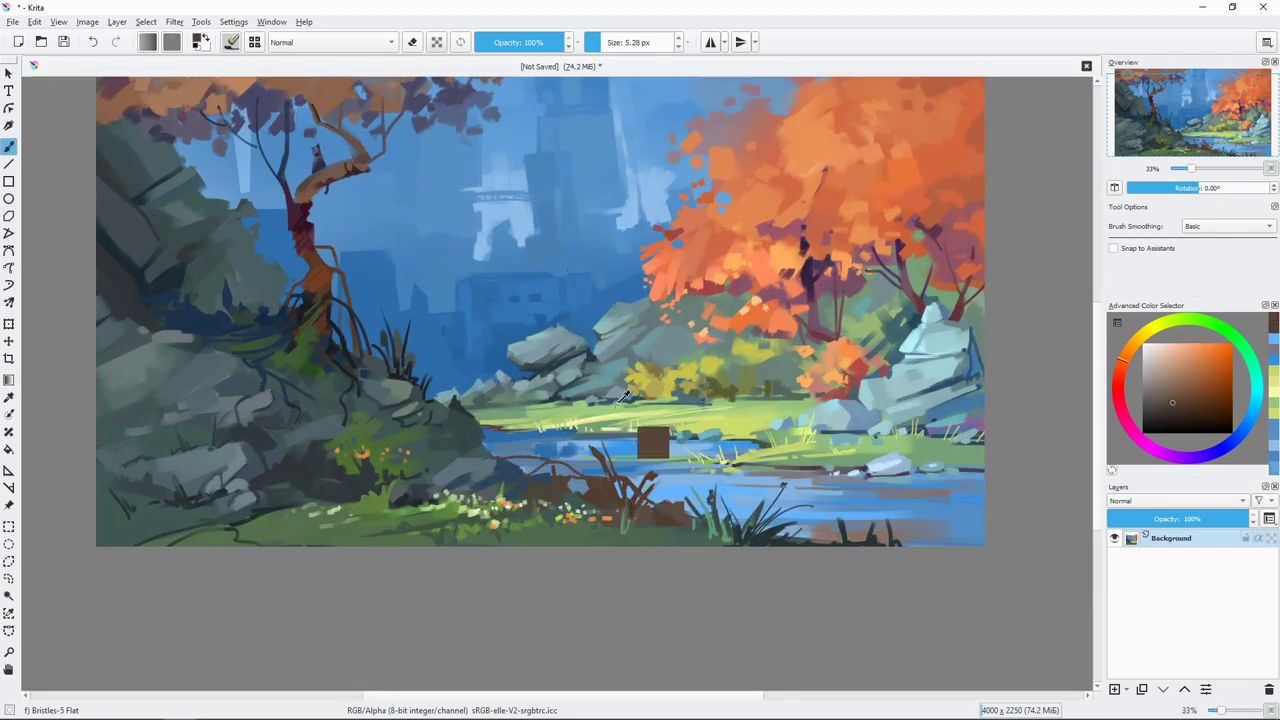
{"action": "scroll", "coordinate": [680, 410], "scroll_direction": "down", "scroll_amount": 1}
{"action": "scroll", "coordinate": [800, 480], "scroll_direction": "up", "scroll_amount": 1}
Step: Pick teal and green swatches, enlarge the brush to 9.81 px, and sample a muted orange
{"action": "scroll", "coordinate": [950, 580], "scroll_direction": "up", "scroll_amount": 1}
{"action": "left_click", "coordinate": [1000, 612], "text": "ctrl"}
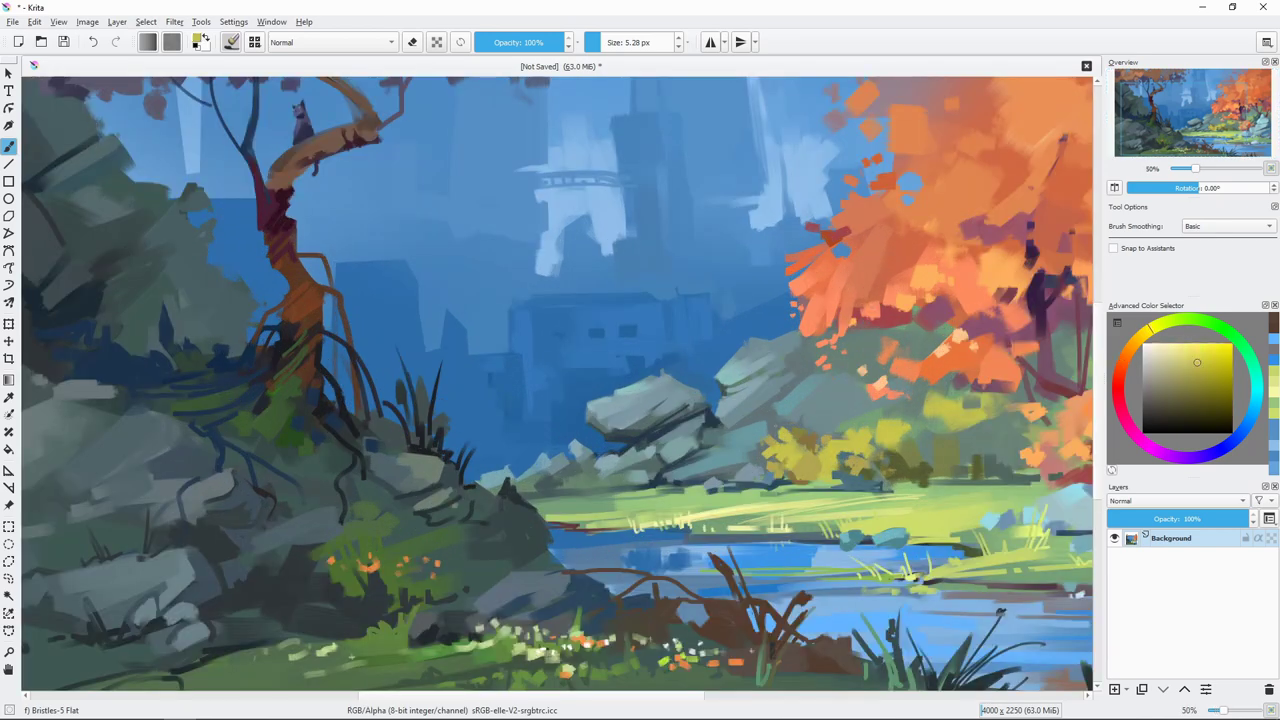
{"action": "scroll", "coordinate": [766, 446], "scroll_direction": "down", "scroll_amount": 1}
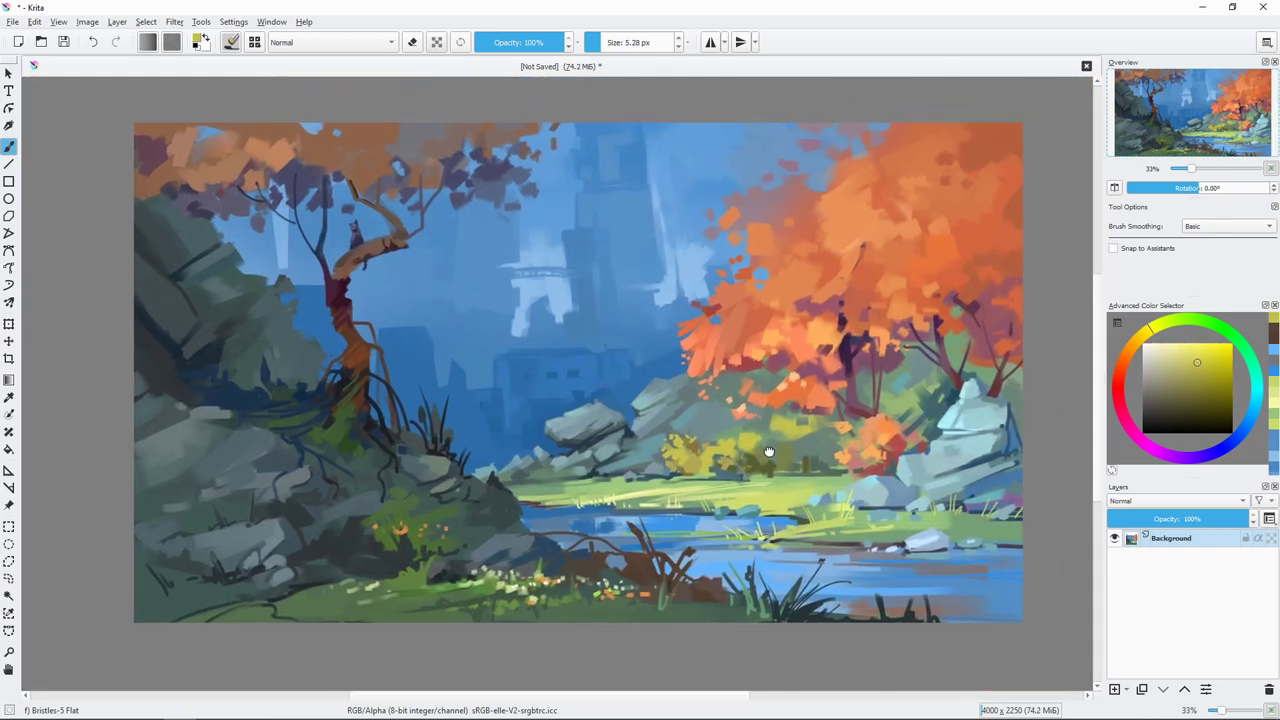
{"action": "left_click_drag", "start_coordinate": [769, 452], "coordinate": [762, 453]}
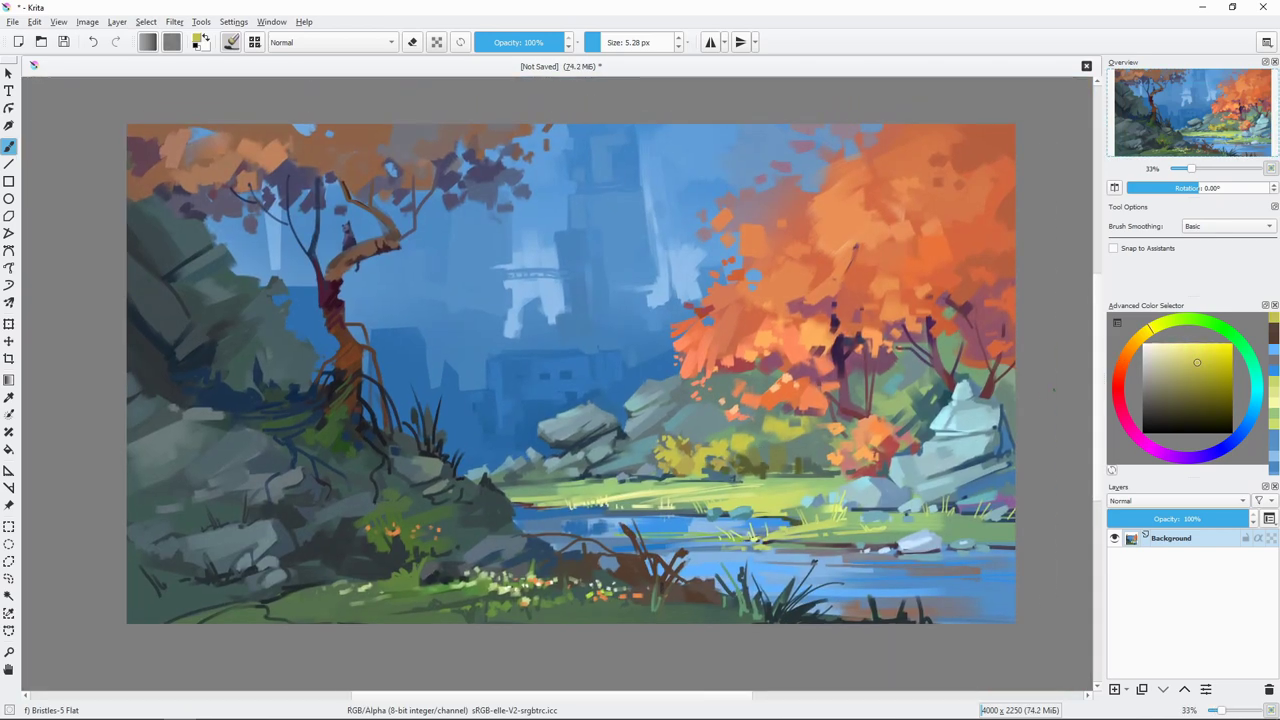
{"action": "left_click", "coordinate": [1005, 430], "text": "ctrl"}
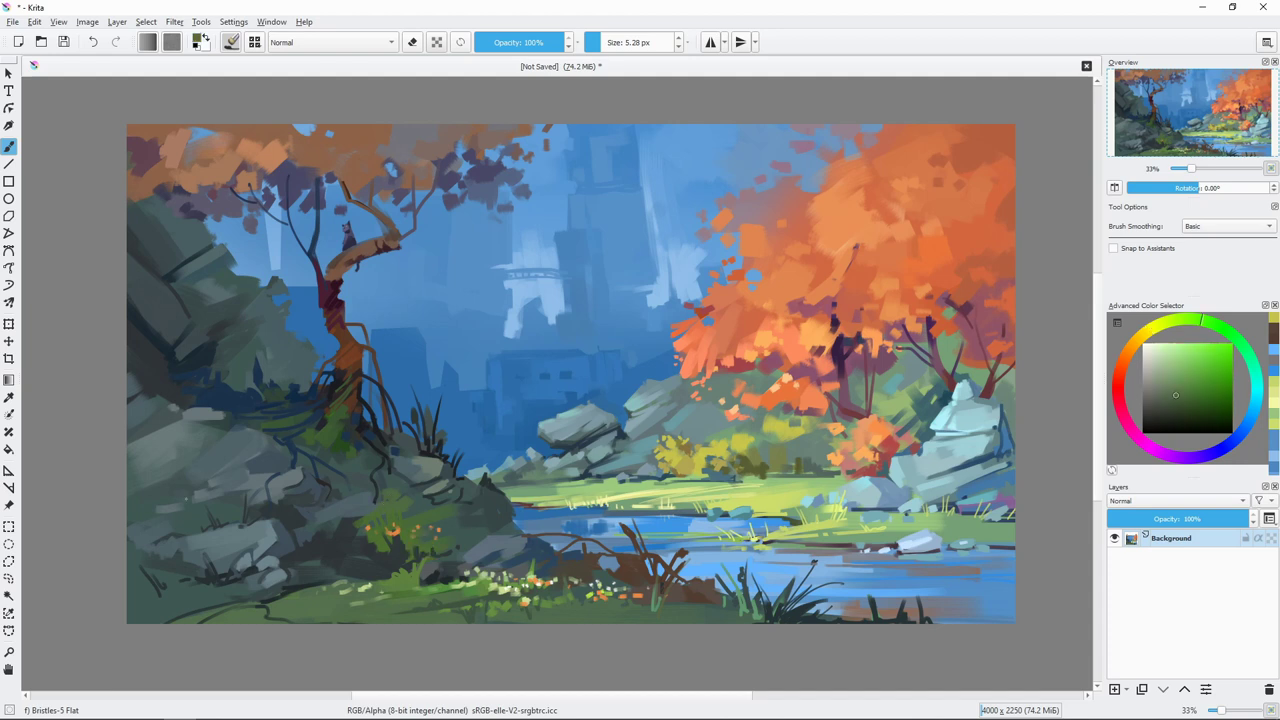
{"action": "left_click", "coordinate": [1156, 393]}
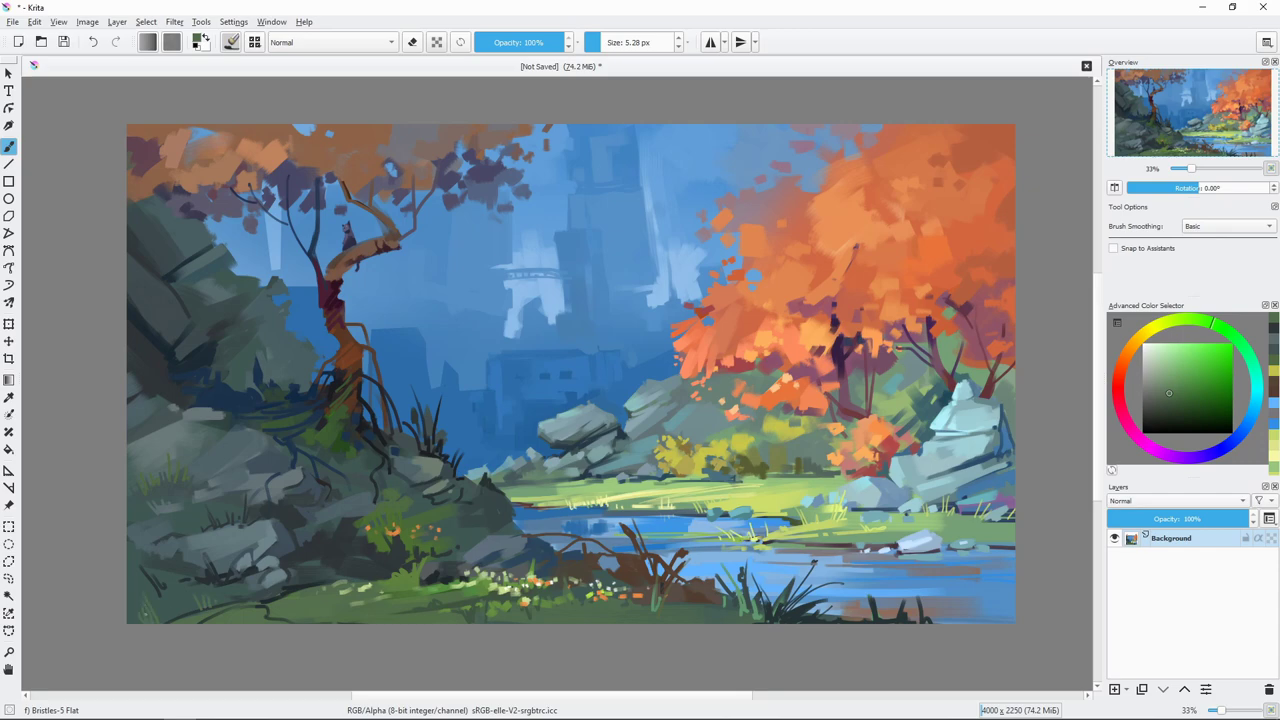
{"action": "left_click", "coordinate": [150, 608], "text": "ctrl"}
{"action": "key", "text": "bracketright"}
{"action": "left_click", "coordinate": [900, 230], "text": "ctrl"}
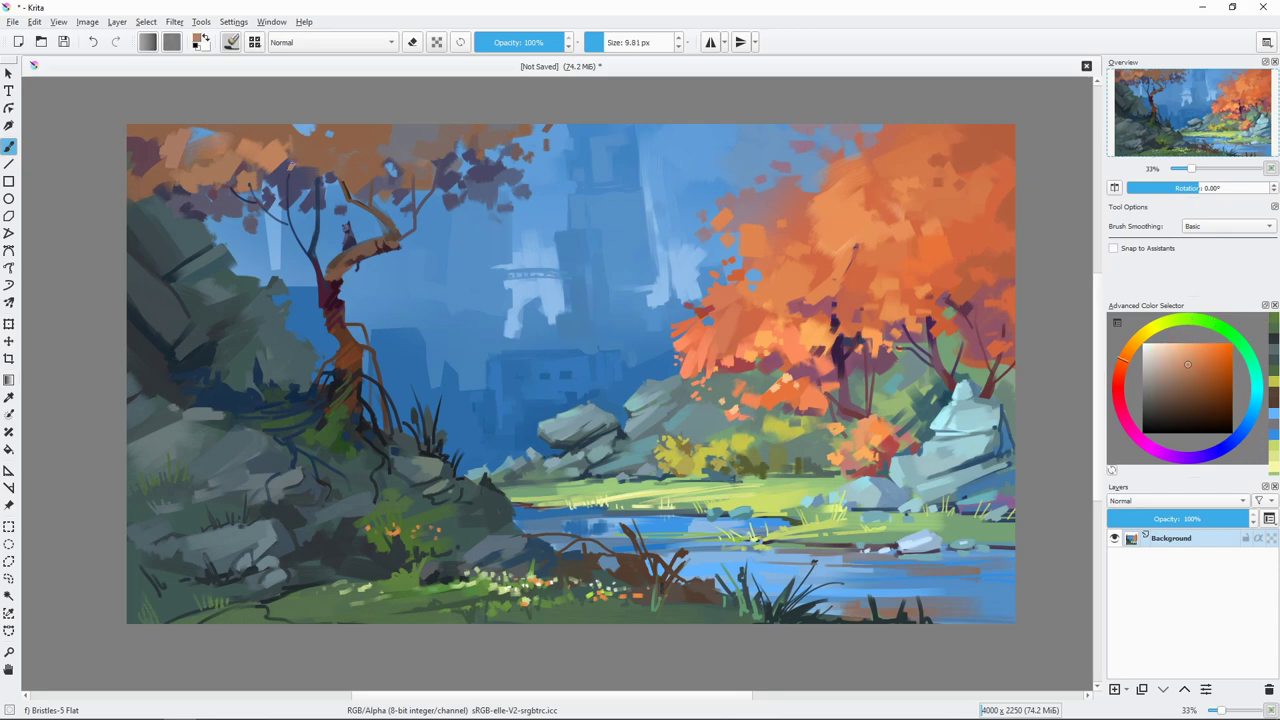